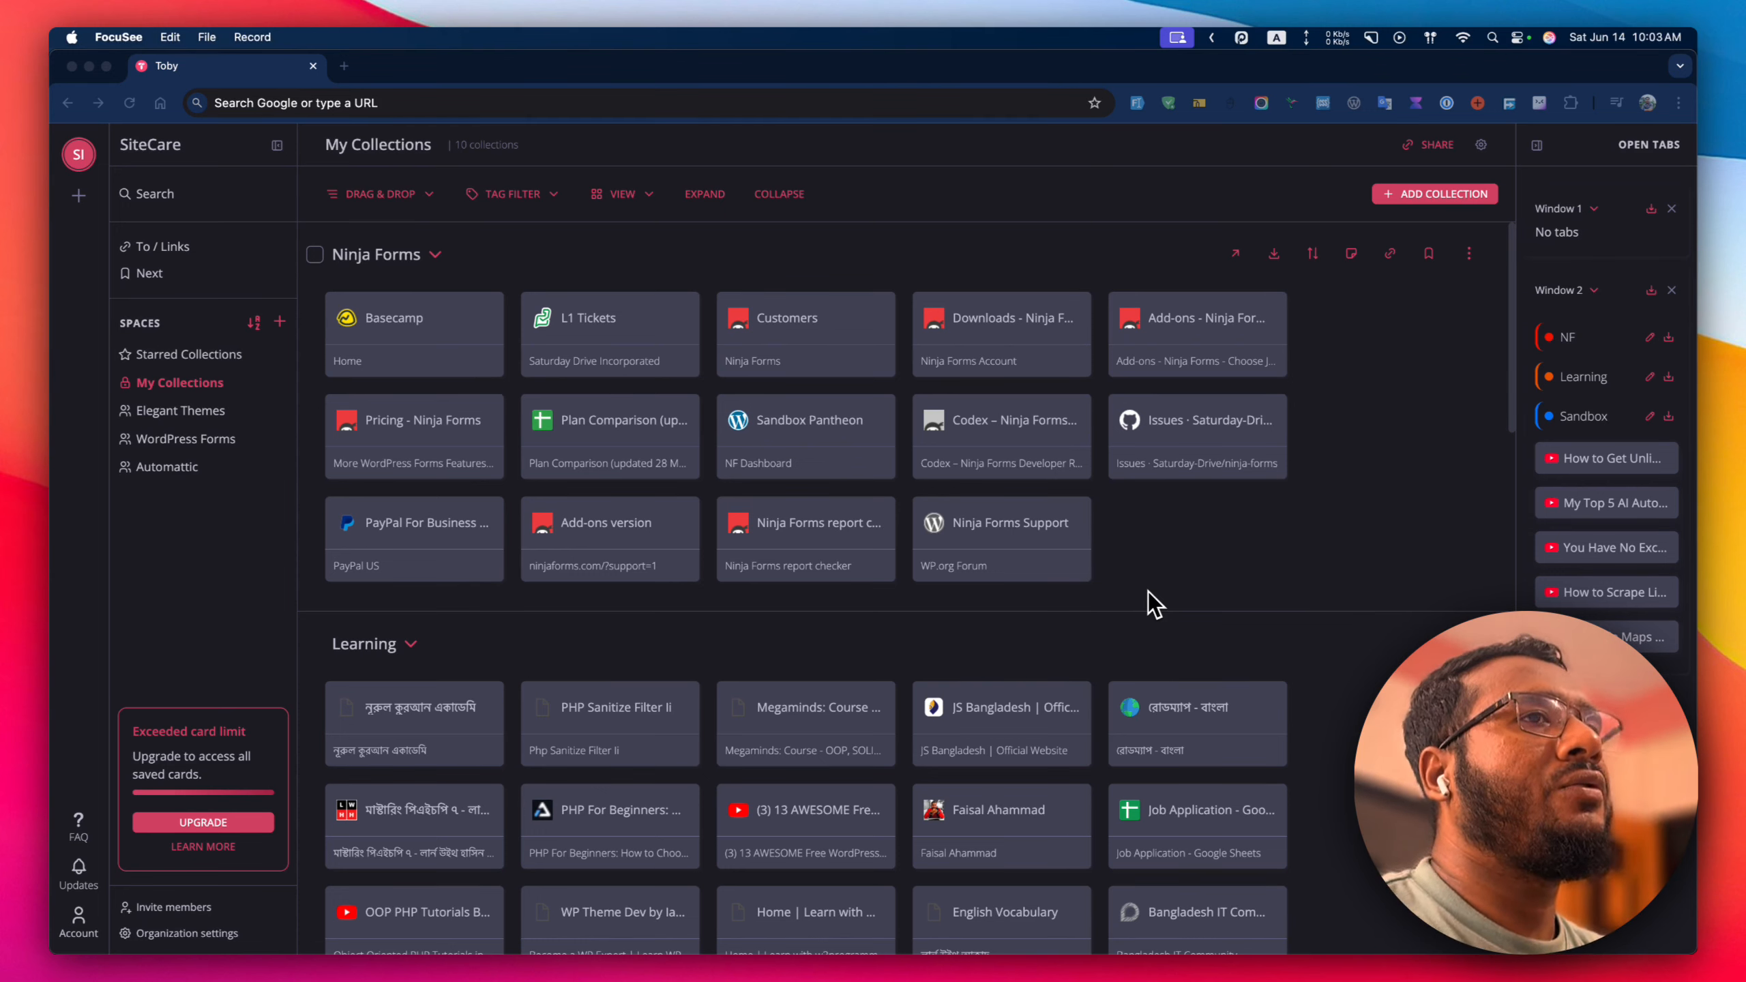
# Load the TasteWP website from the browser address bar.
pyautogui.click(732, 112)
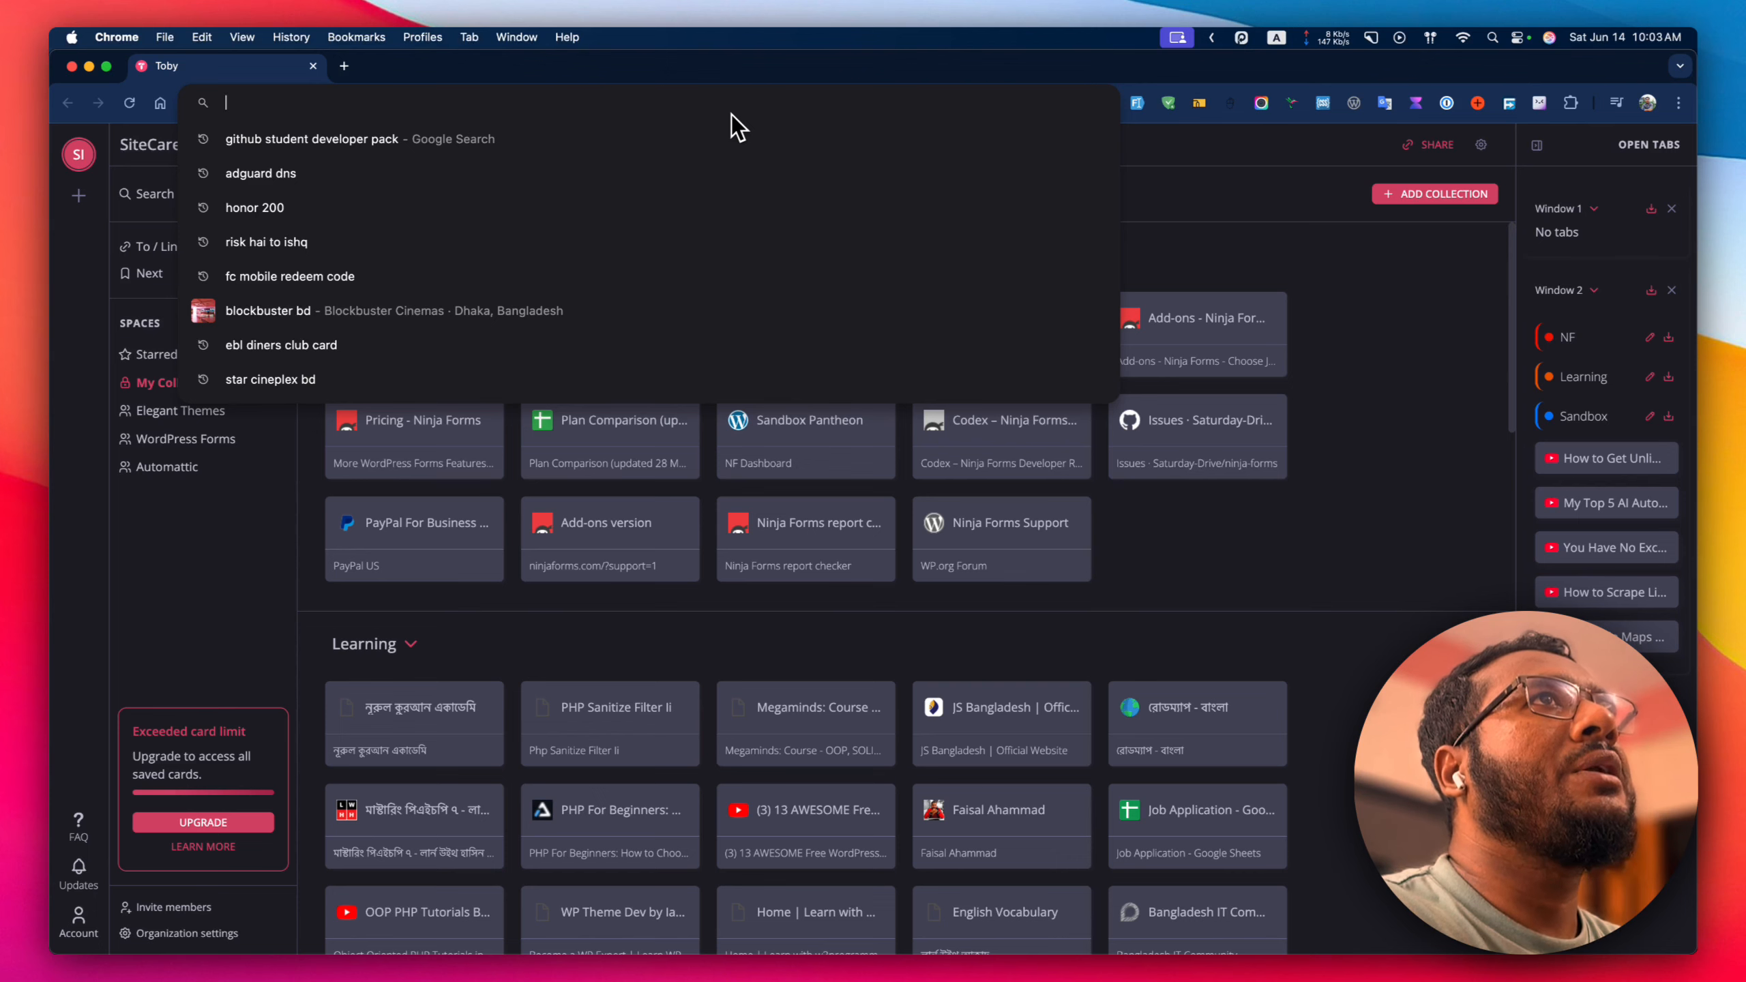
pyautogui.write('tastewp')
pyautogui.press('Return')
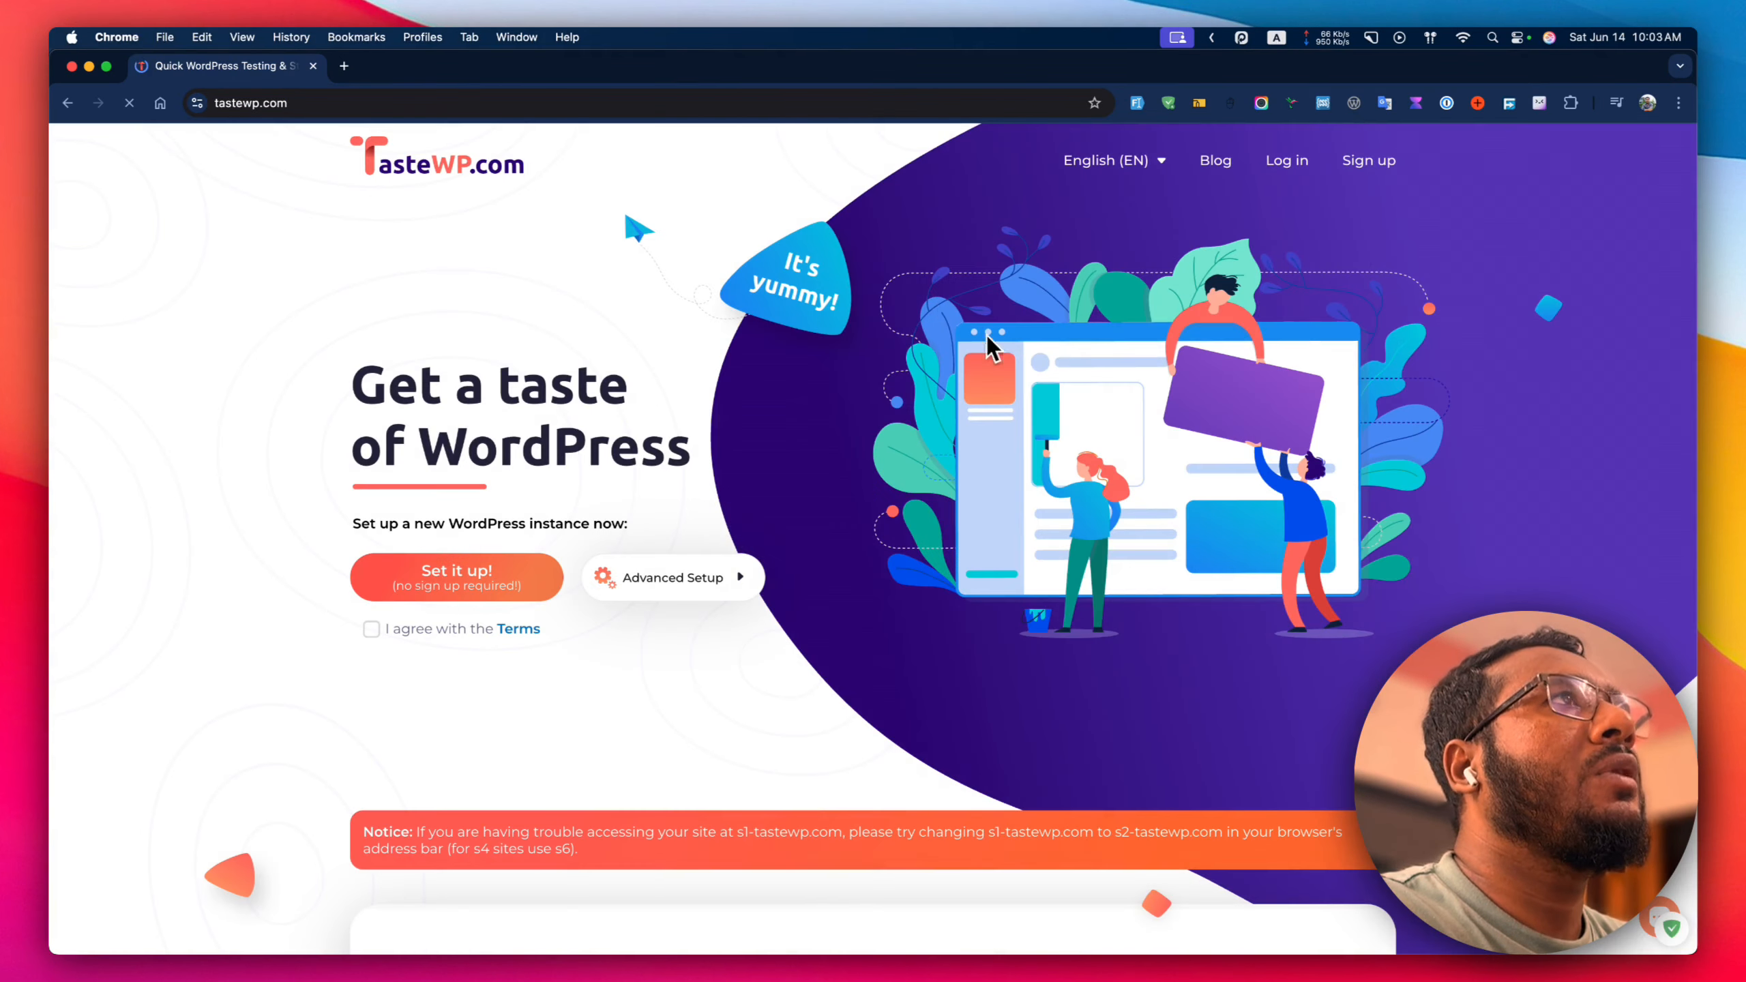
# Sign in to TasteWP with the saved credentials and Remember me ticked.
pyautogui.click(1286, 165)
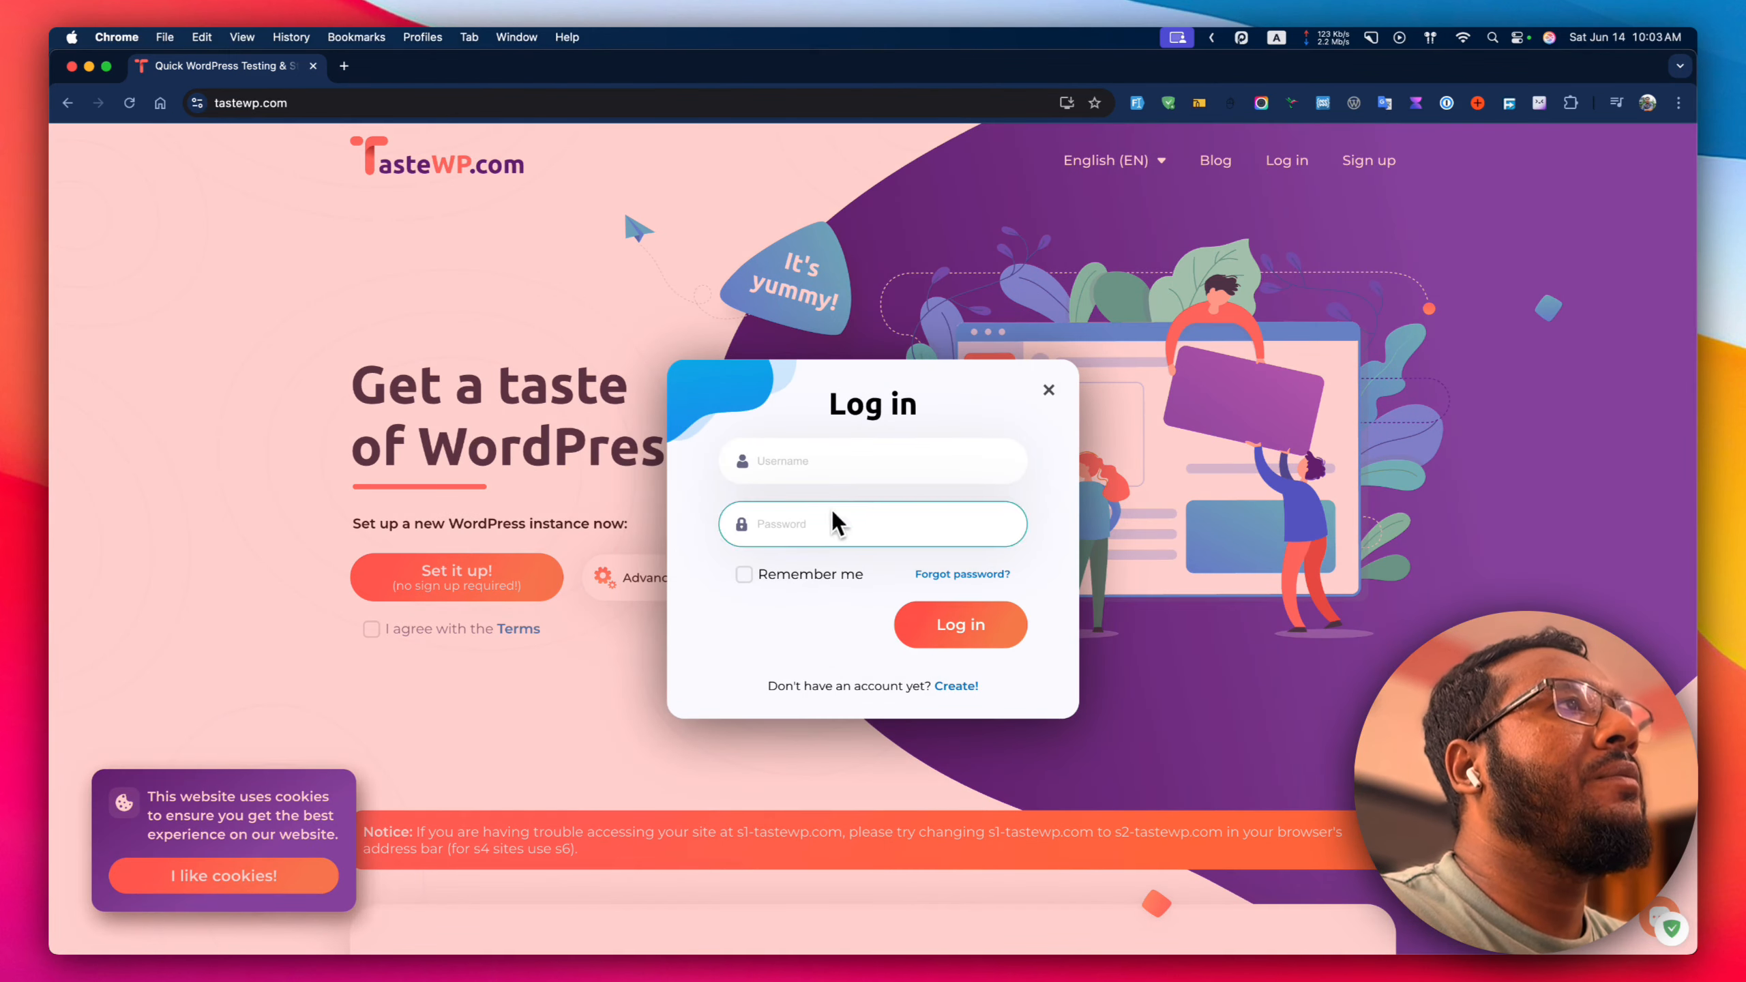
pyautogui.click(801, 580)
pyautogui.click(822, 479)
pyautogui.click(801, 517)
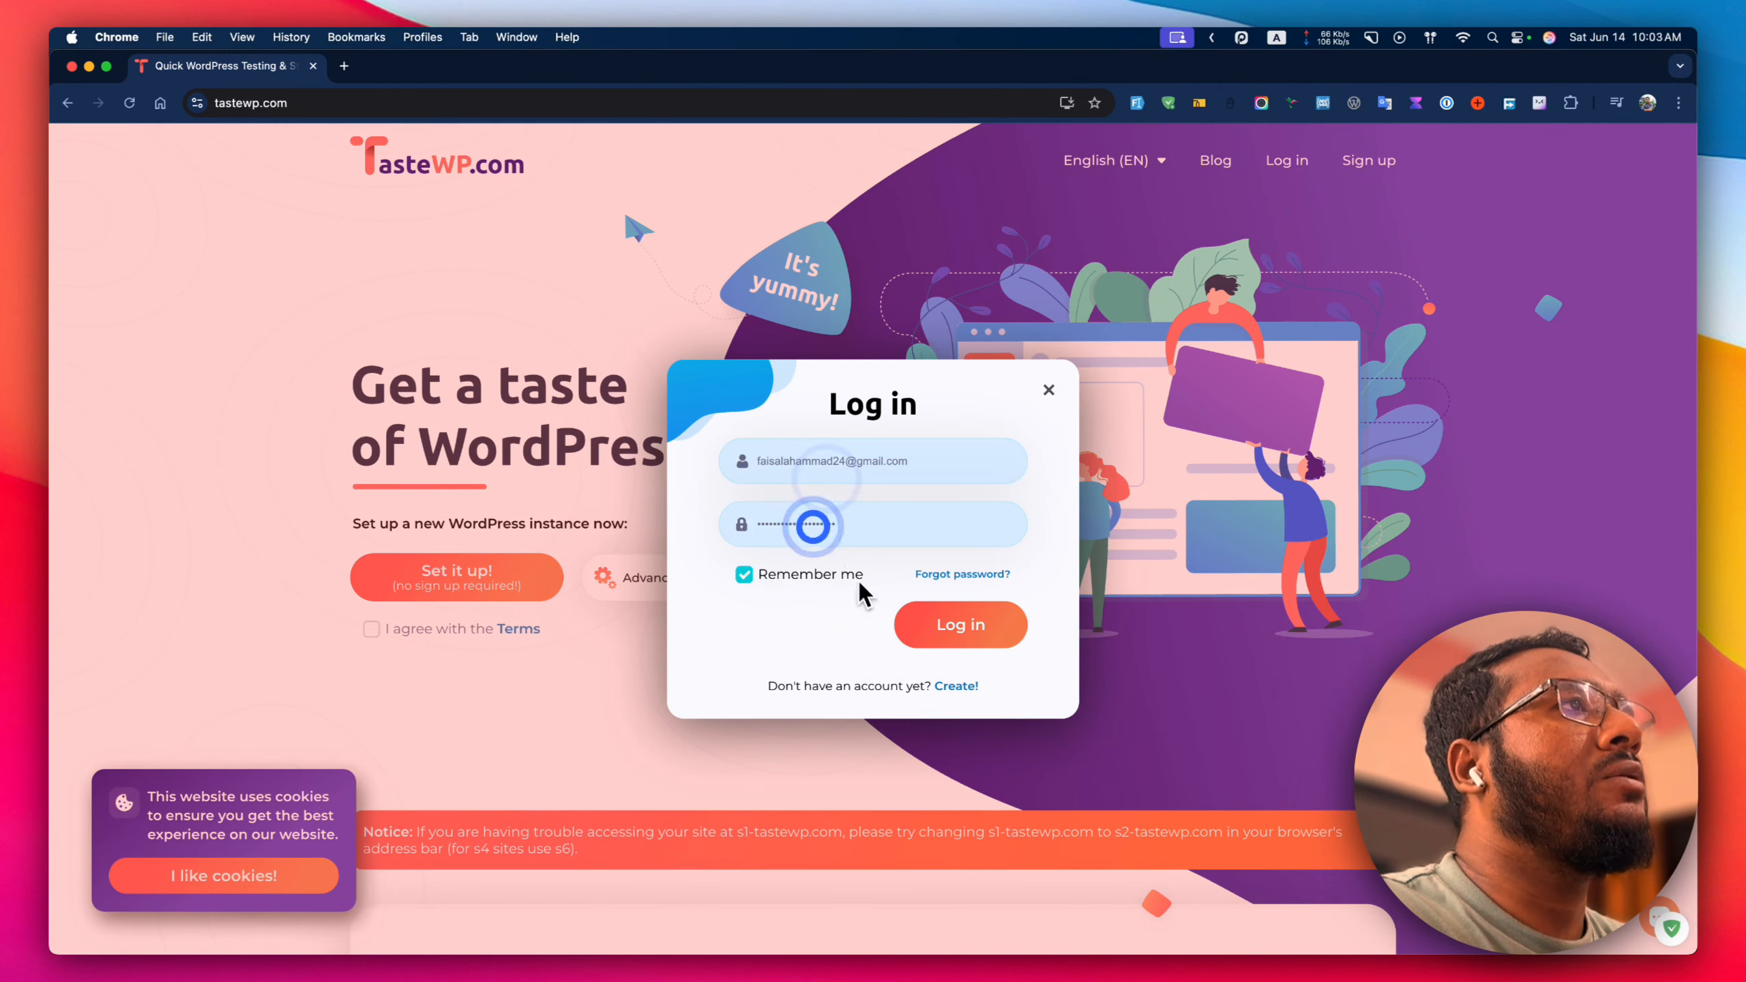
pyautogui.click(936, 629)
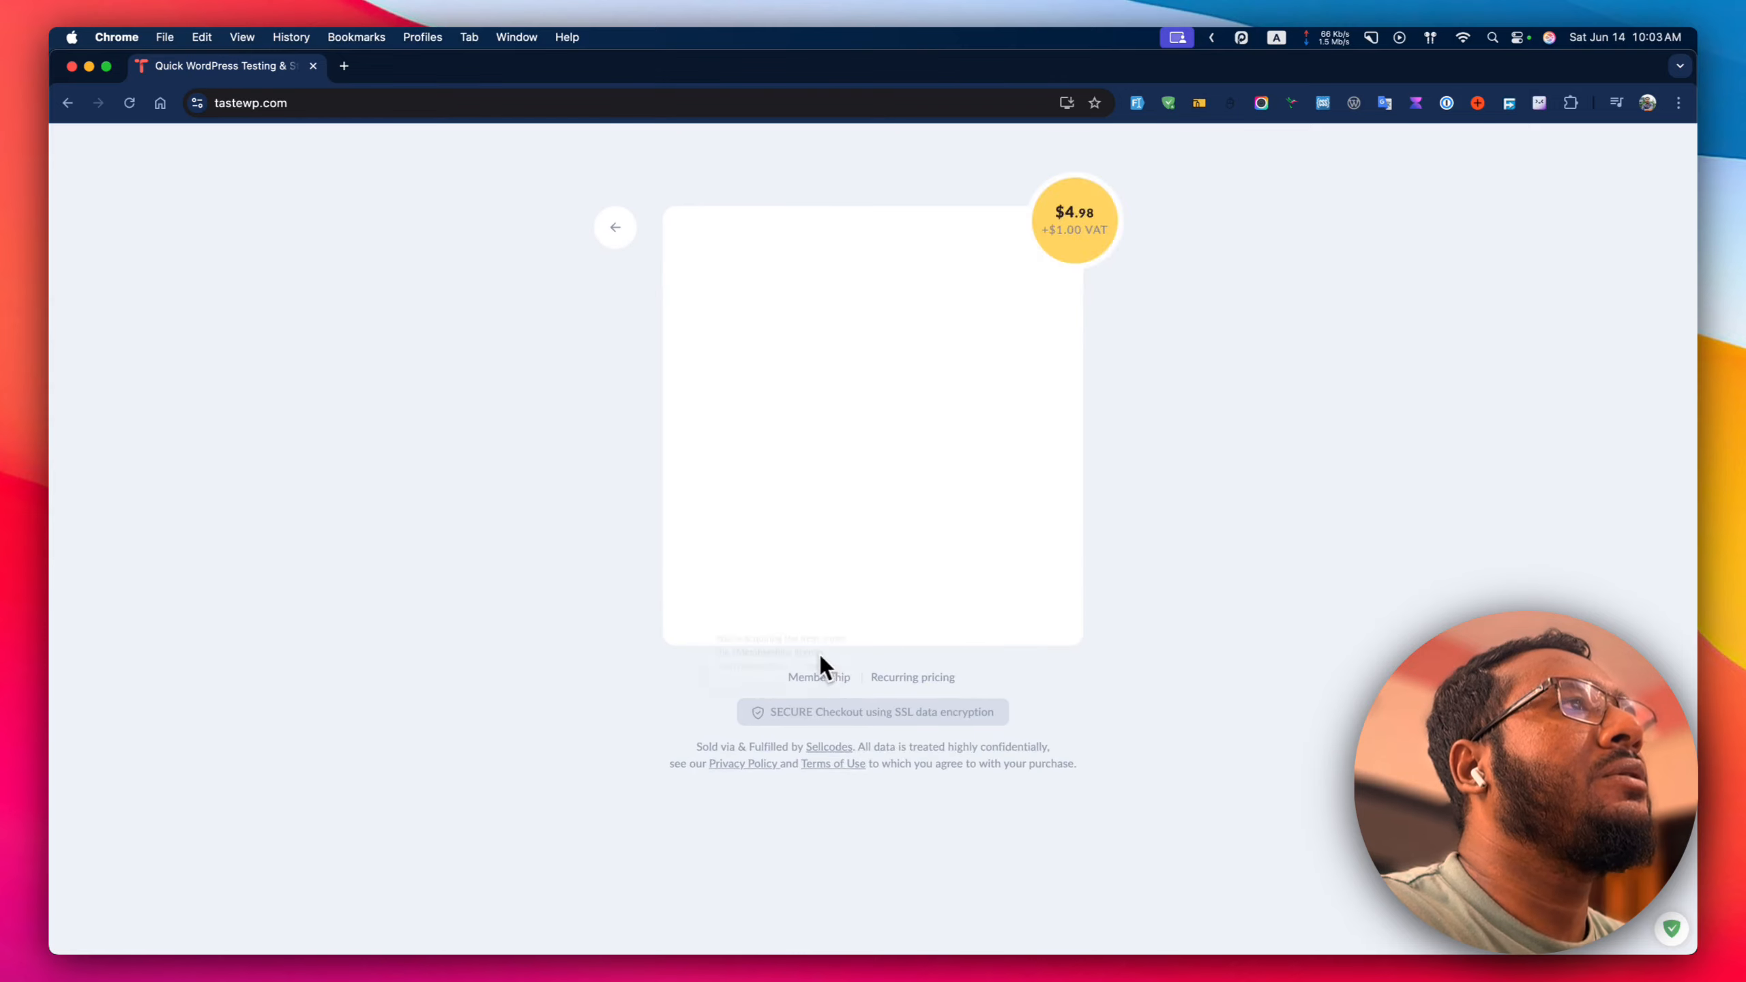
pyautogui.click(616, 228)
pyautogui.click(932, 624)
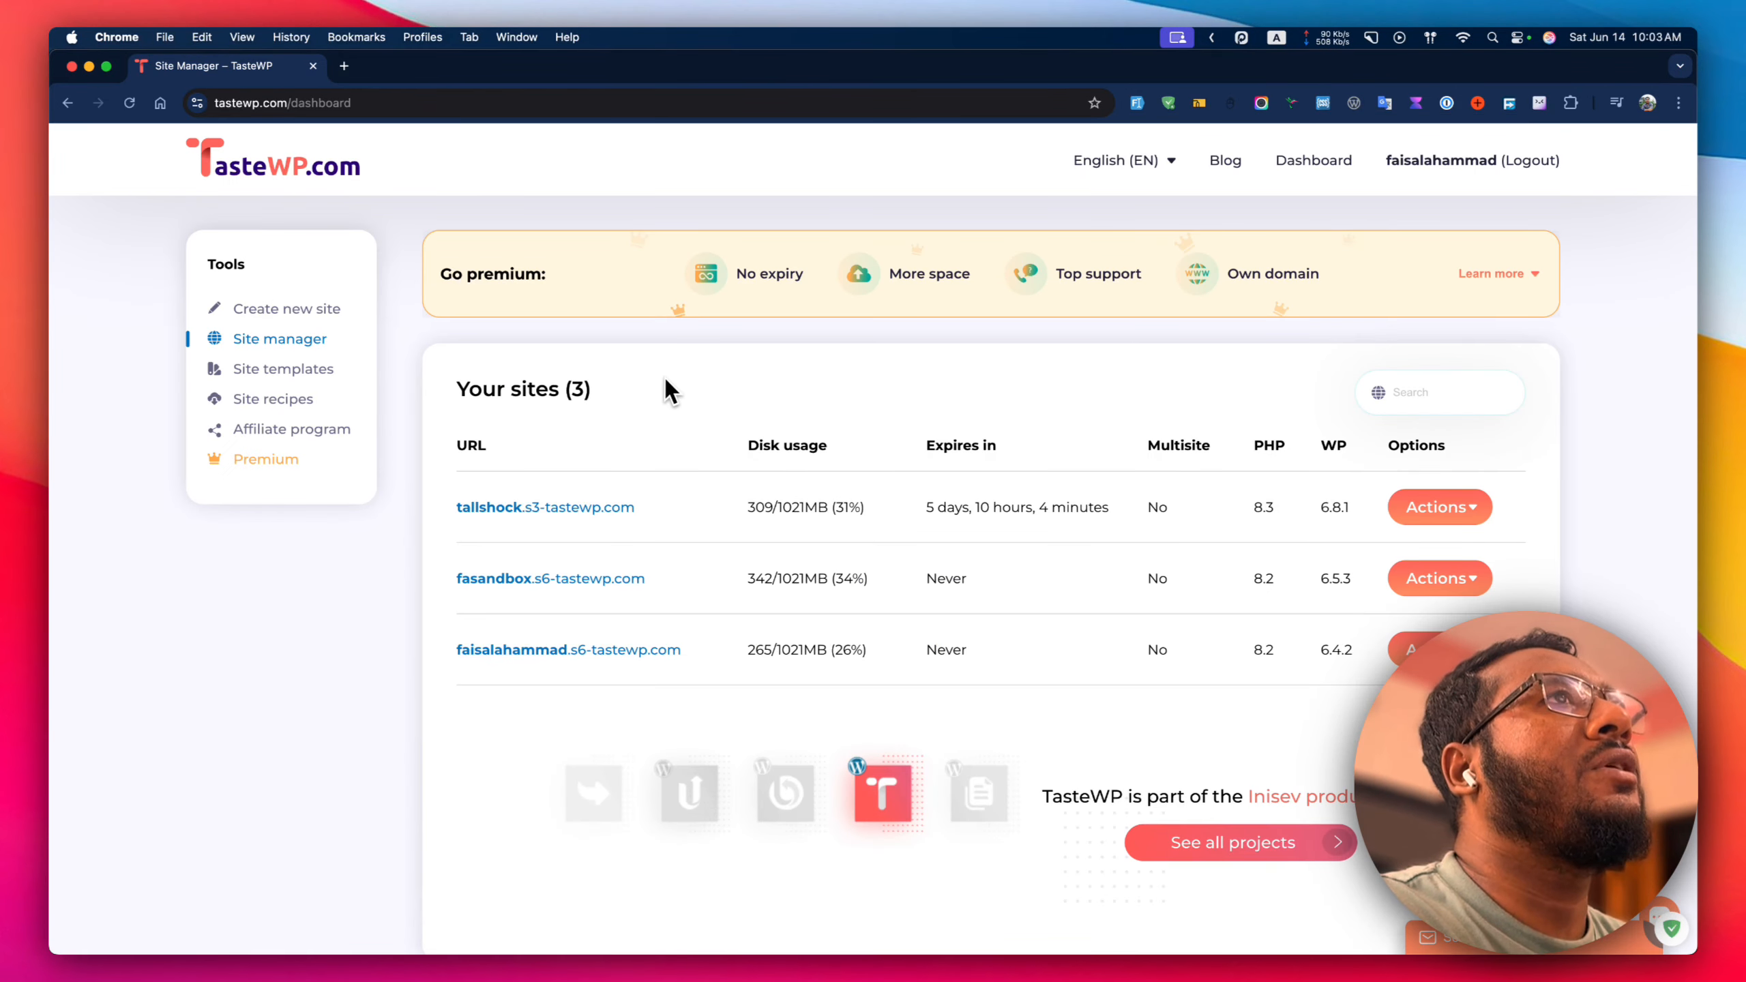
# Start a new TasteWP site set to PHP version 8.2.
pyautogui.click(331, 313)
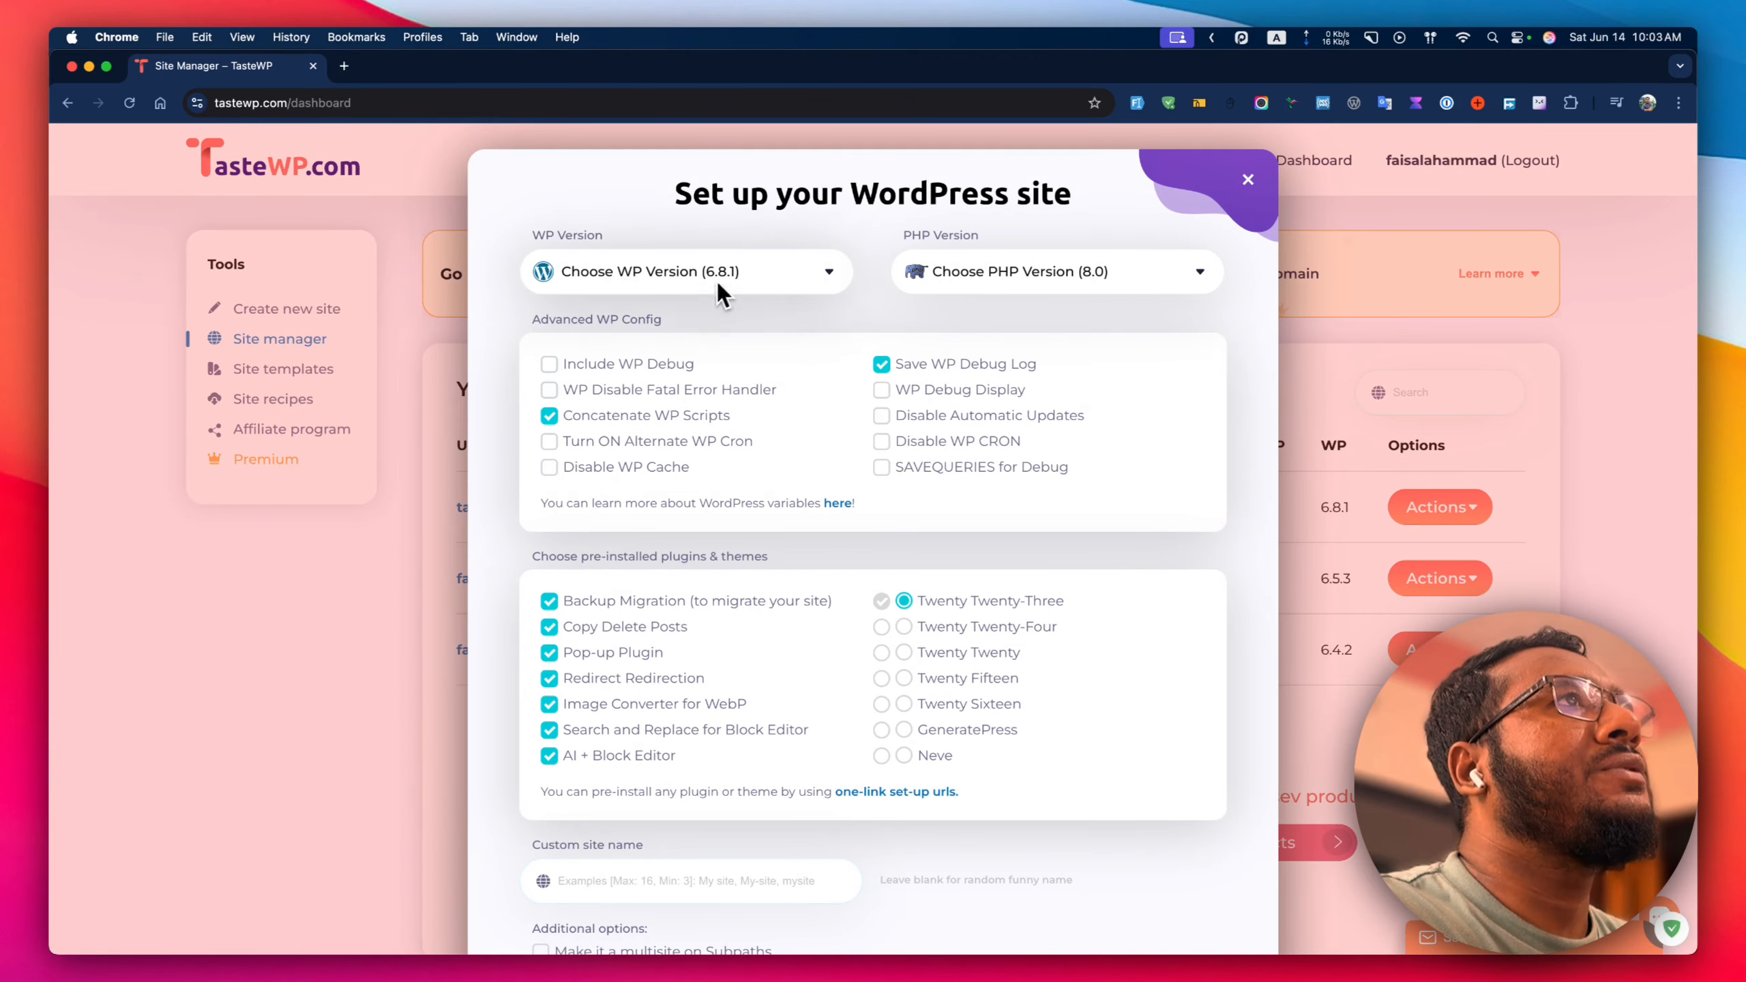
pyautogui.click(911, 273)
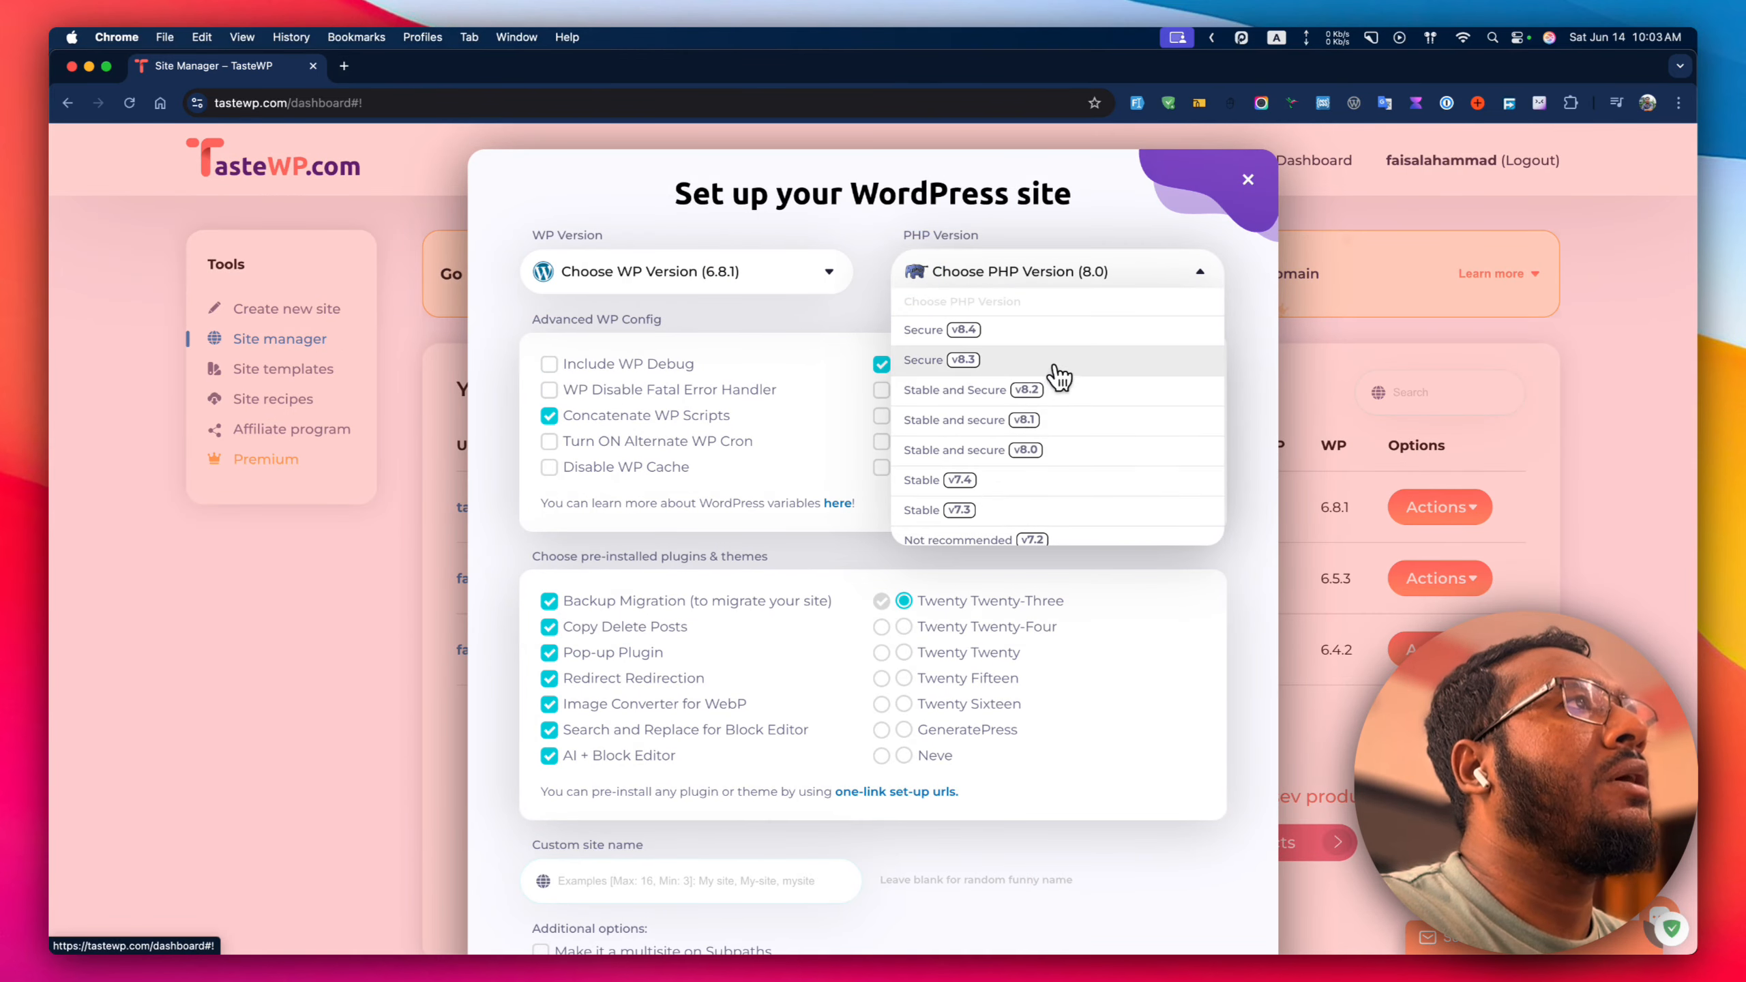
pyautogui.click(1037, 390)
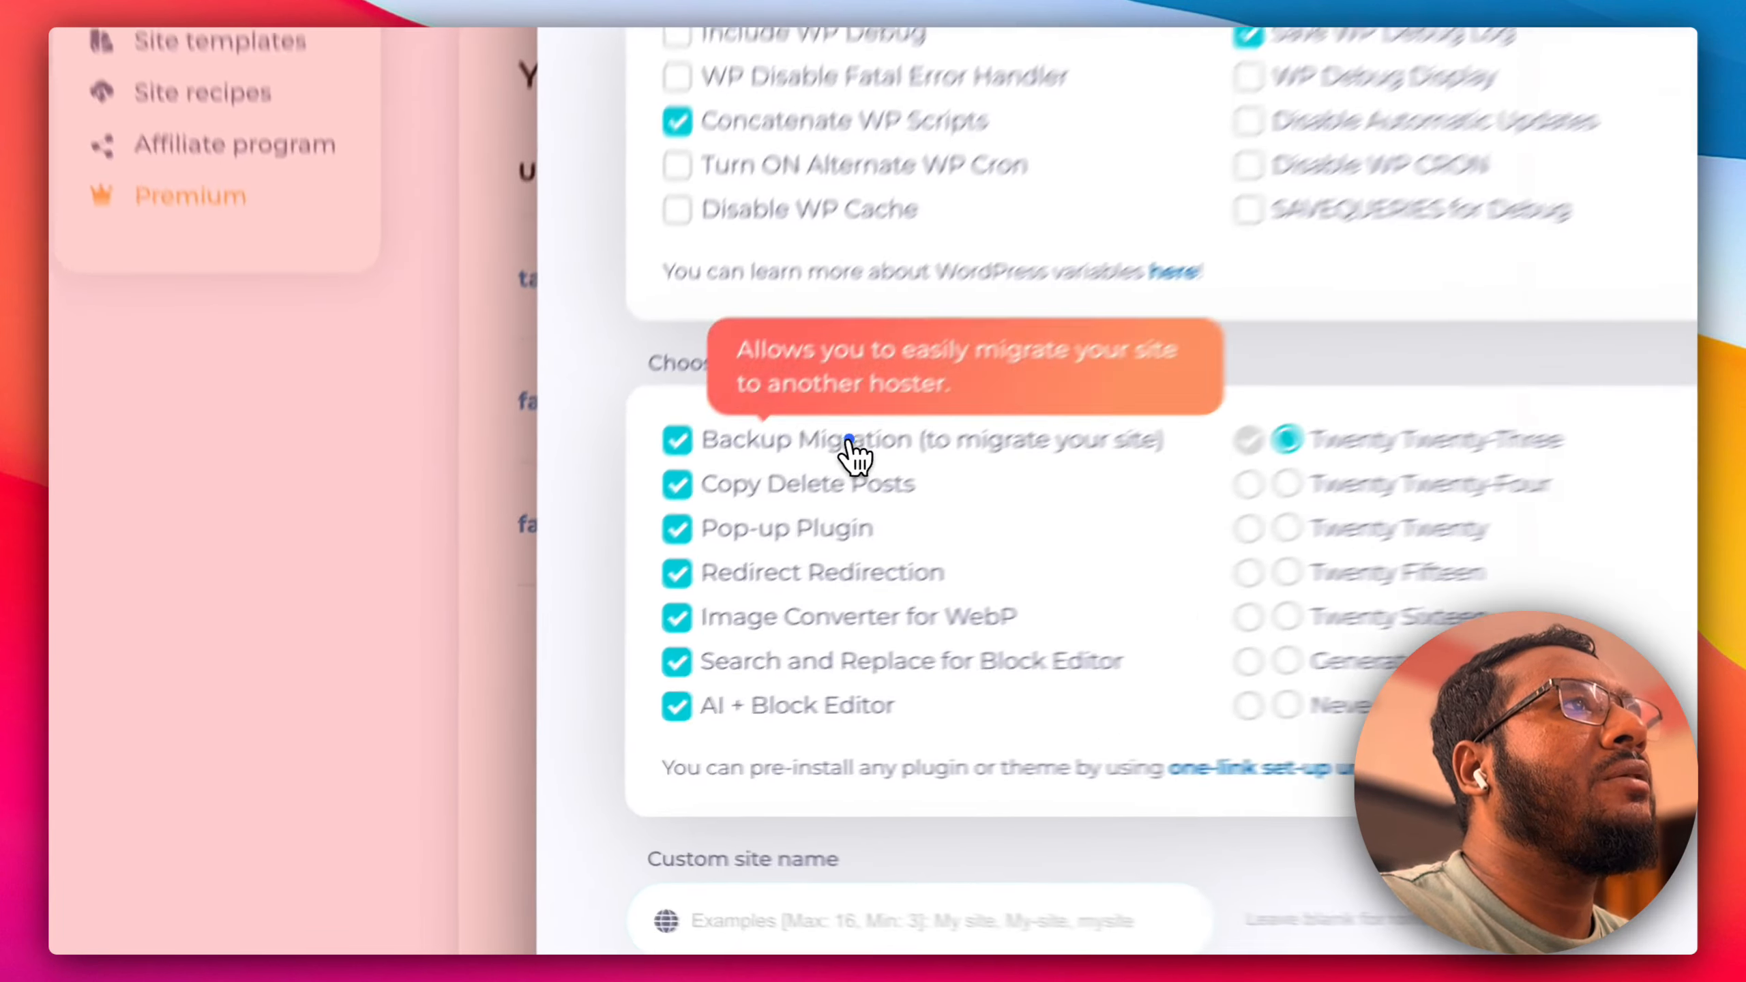
# Deselect all seven bundled plugins, from Backup Migration to AI + Block Editor.
pyautogui.click(650, 600)
pyautogui.click(614, 627)
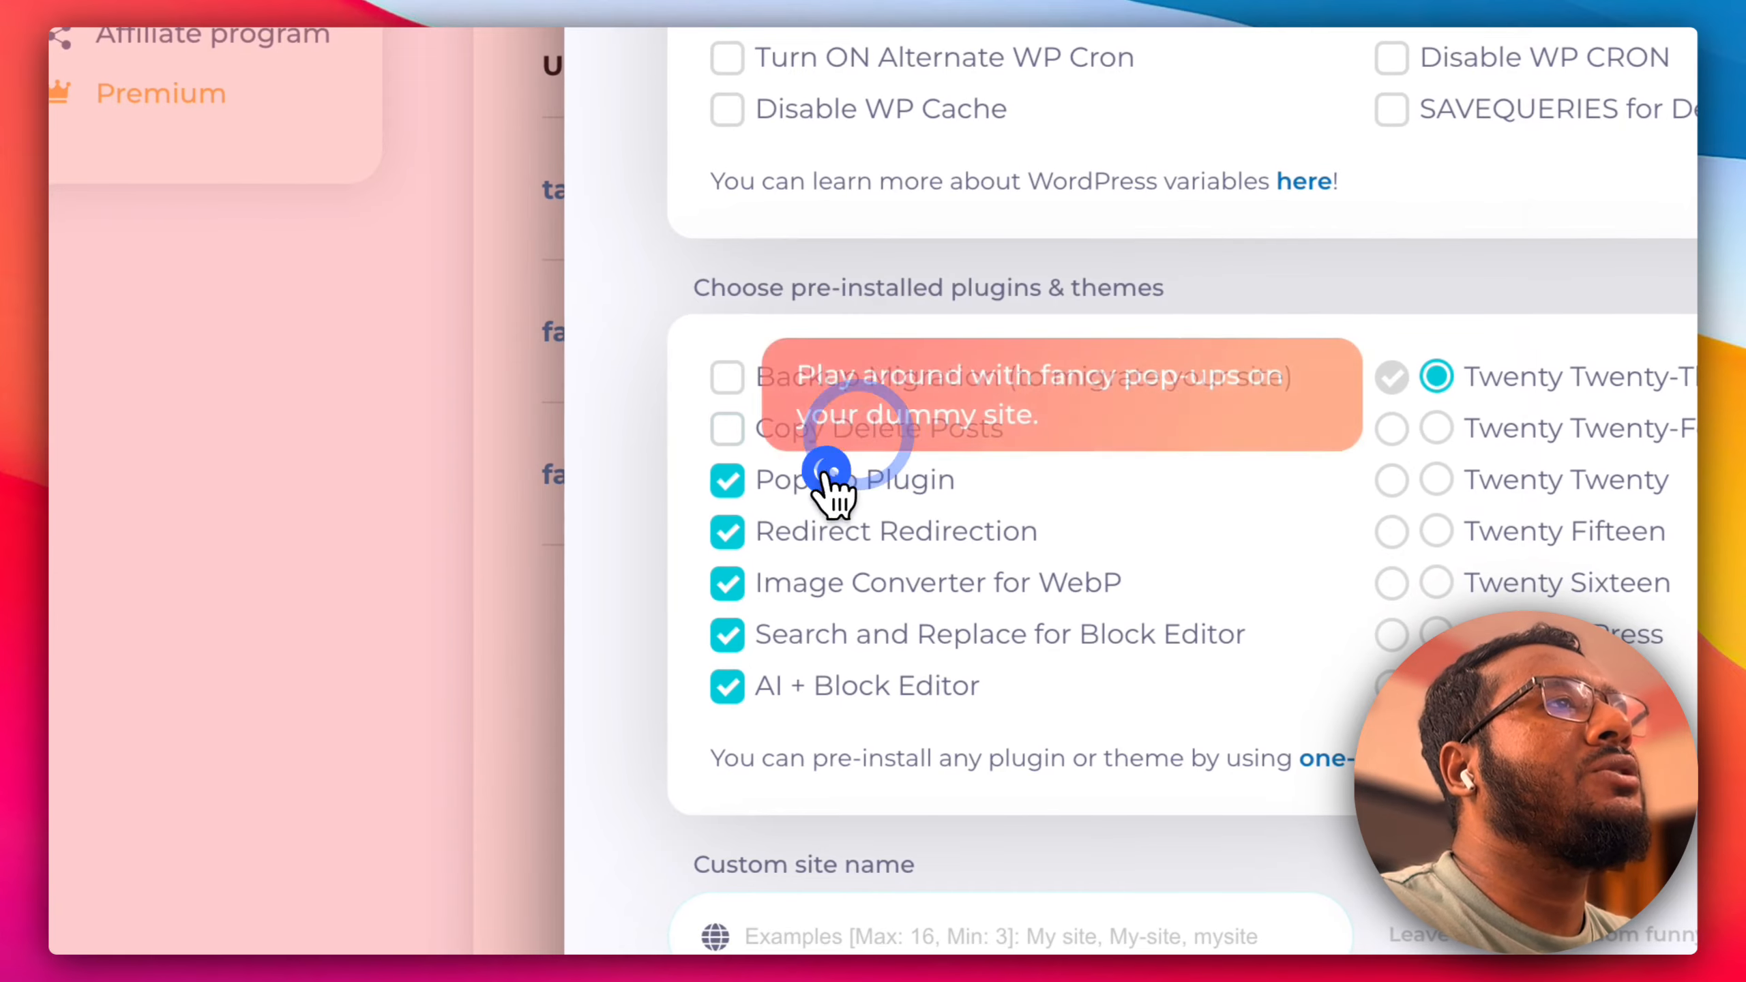
pyautogui.click(829, 474)
pyautogui.click(825, 530)
pyautogui.click(833, 582)
pyautogui.click(843, 633)
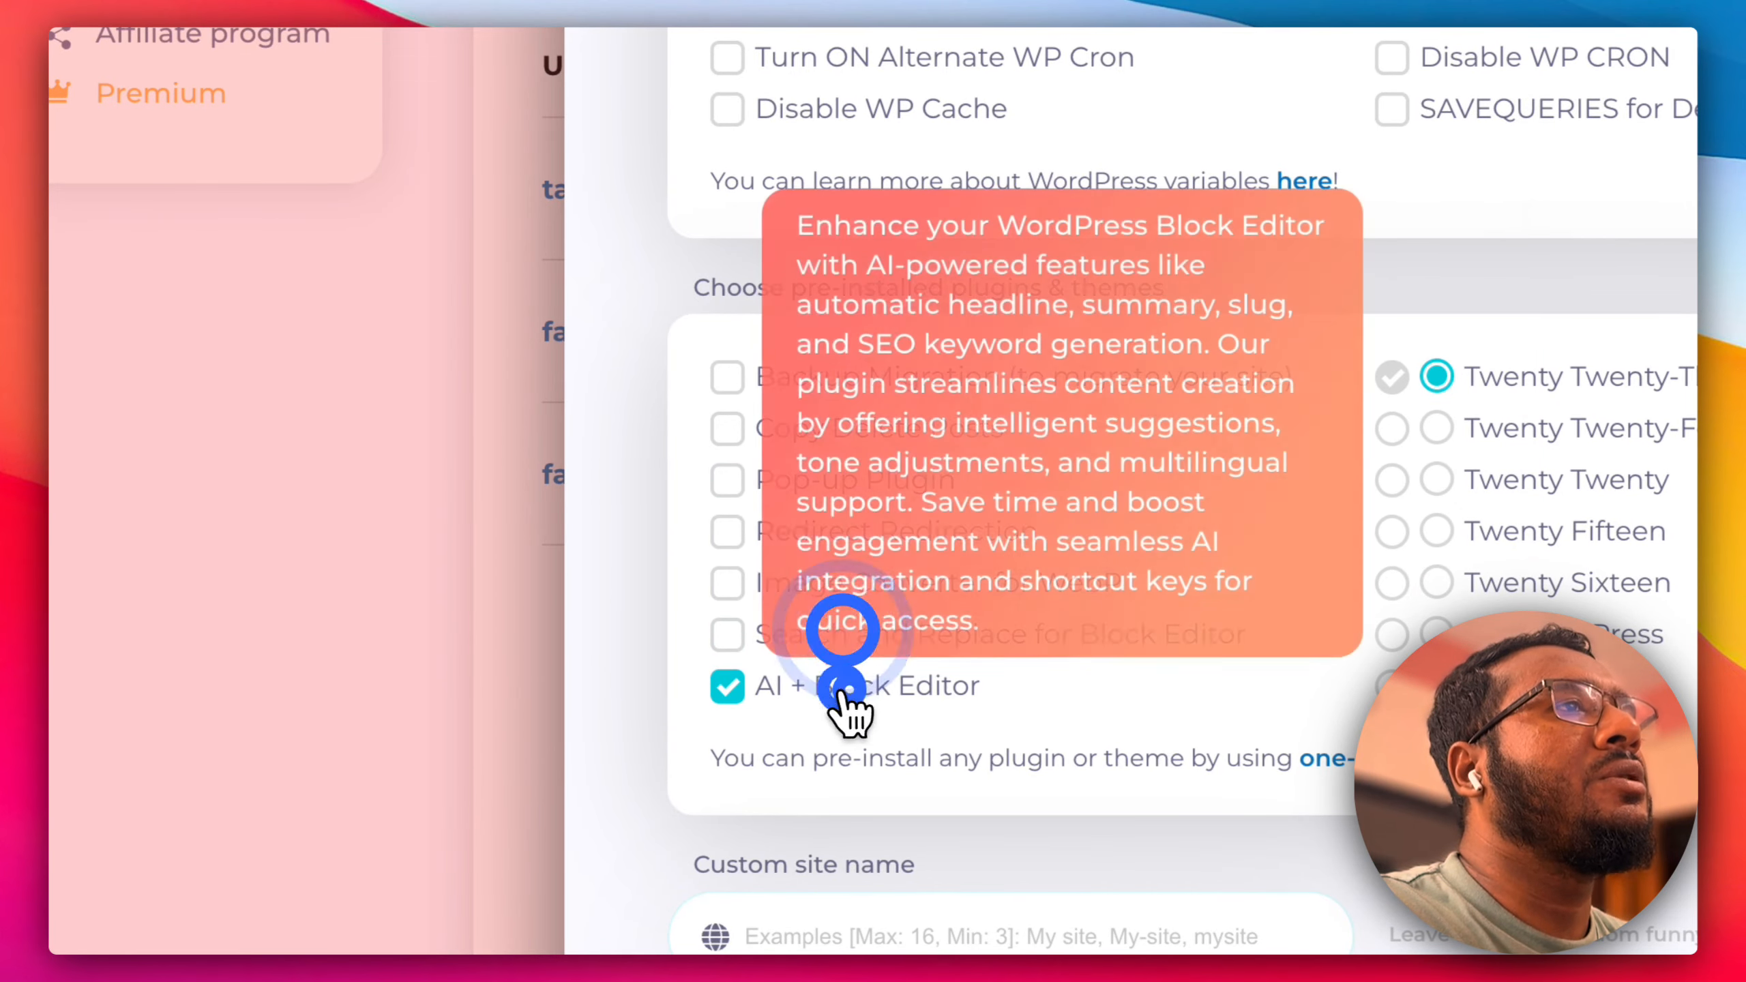
pyautogui.click(843, 690)
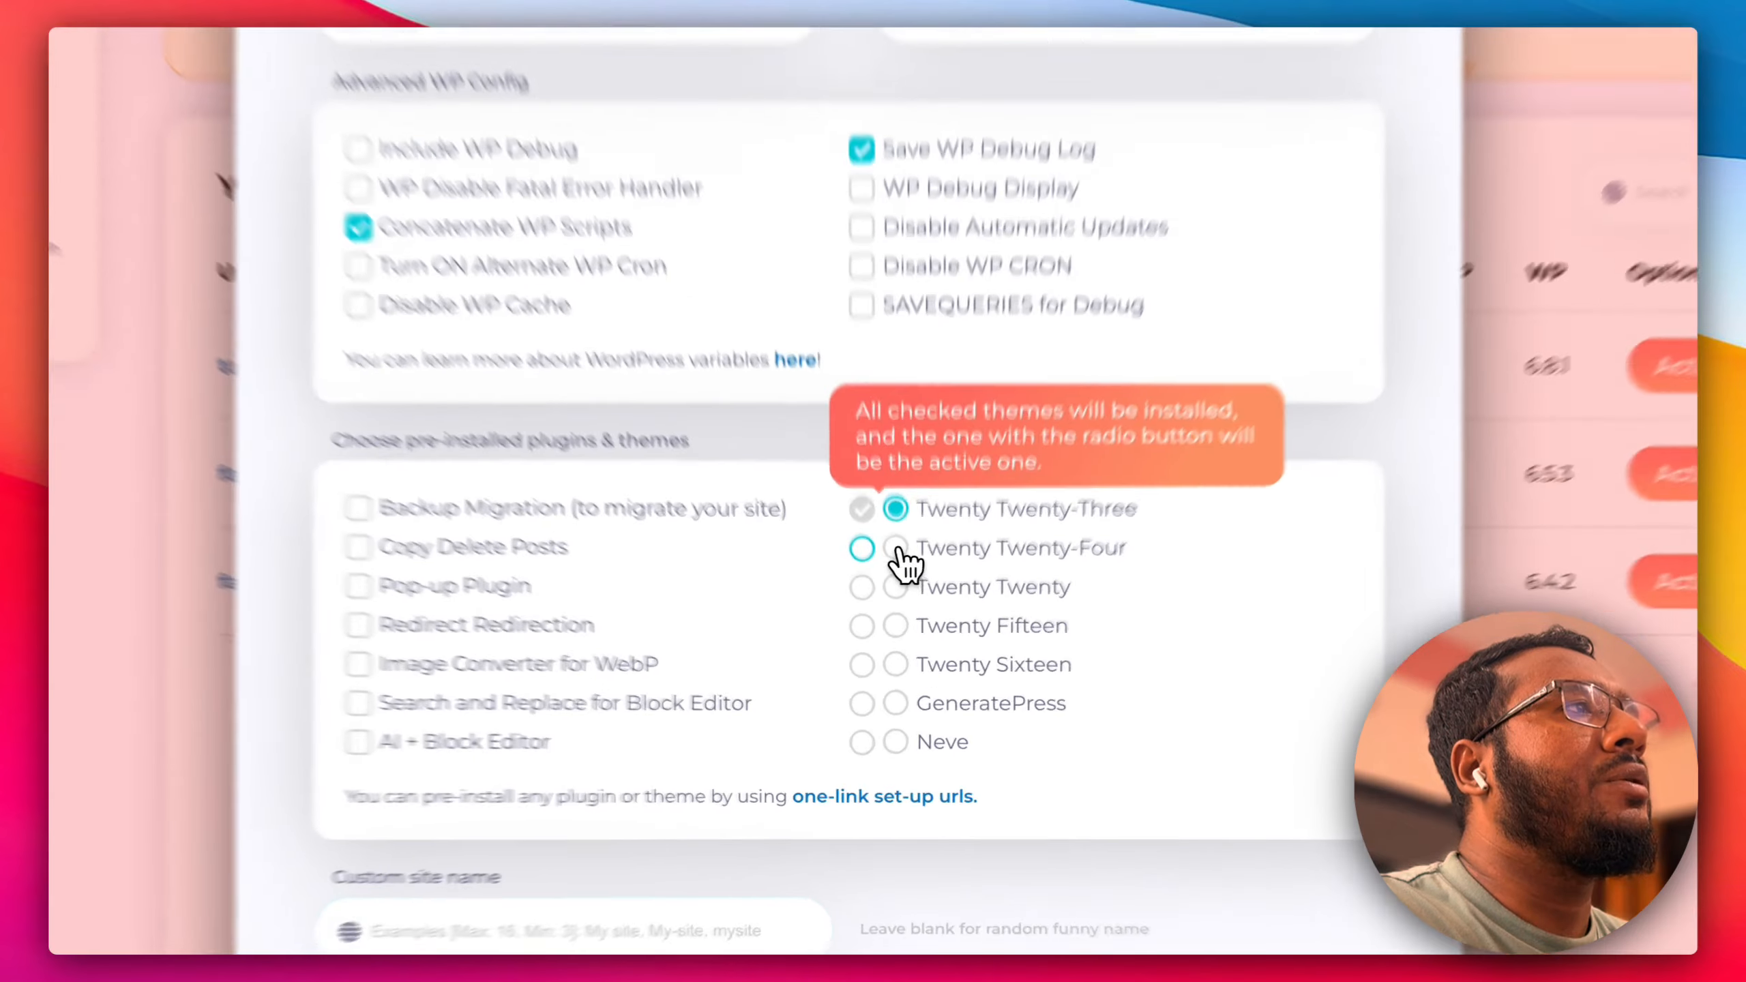
# Make Twenty Twenty-Four the only theme, then create and open the temp site.
pyautogui.click(896, 549)
pyautogui.click(862, 548)
pyautogui.click(862, 509)
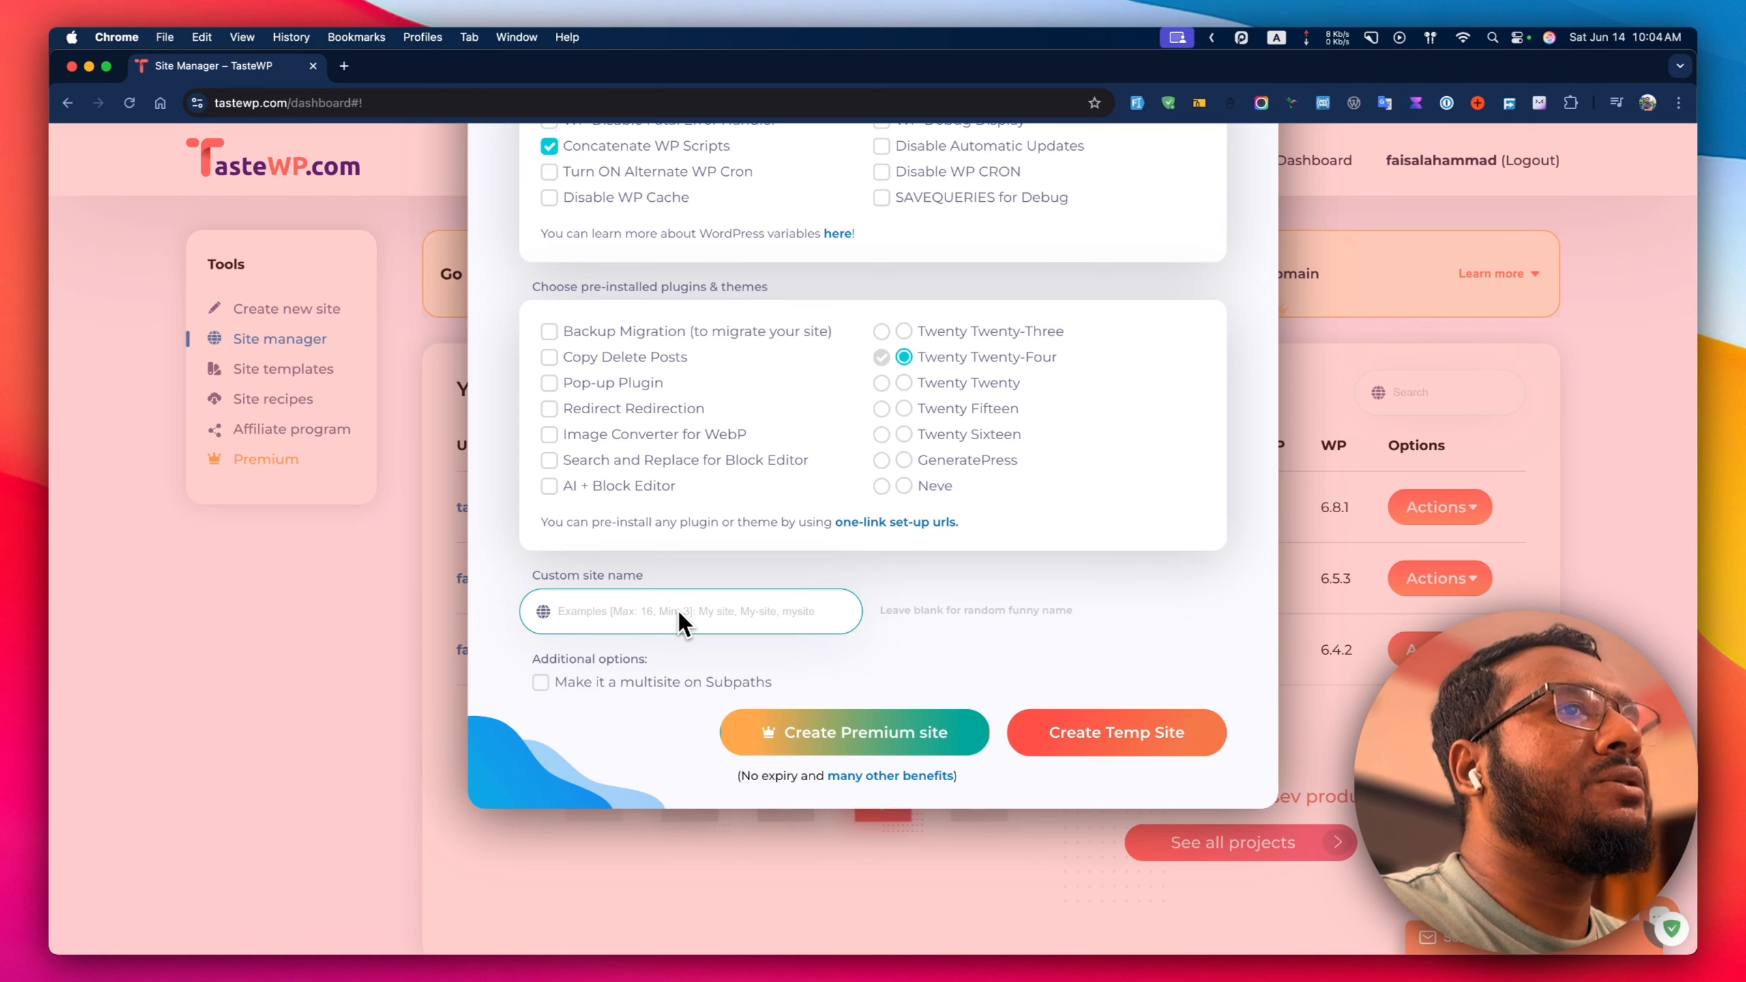
pyautogui.click(1094, 738)
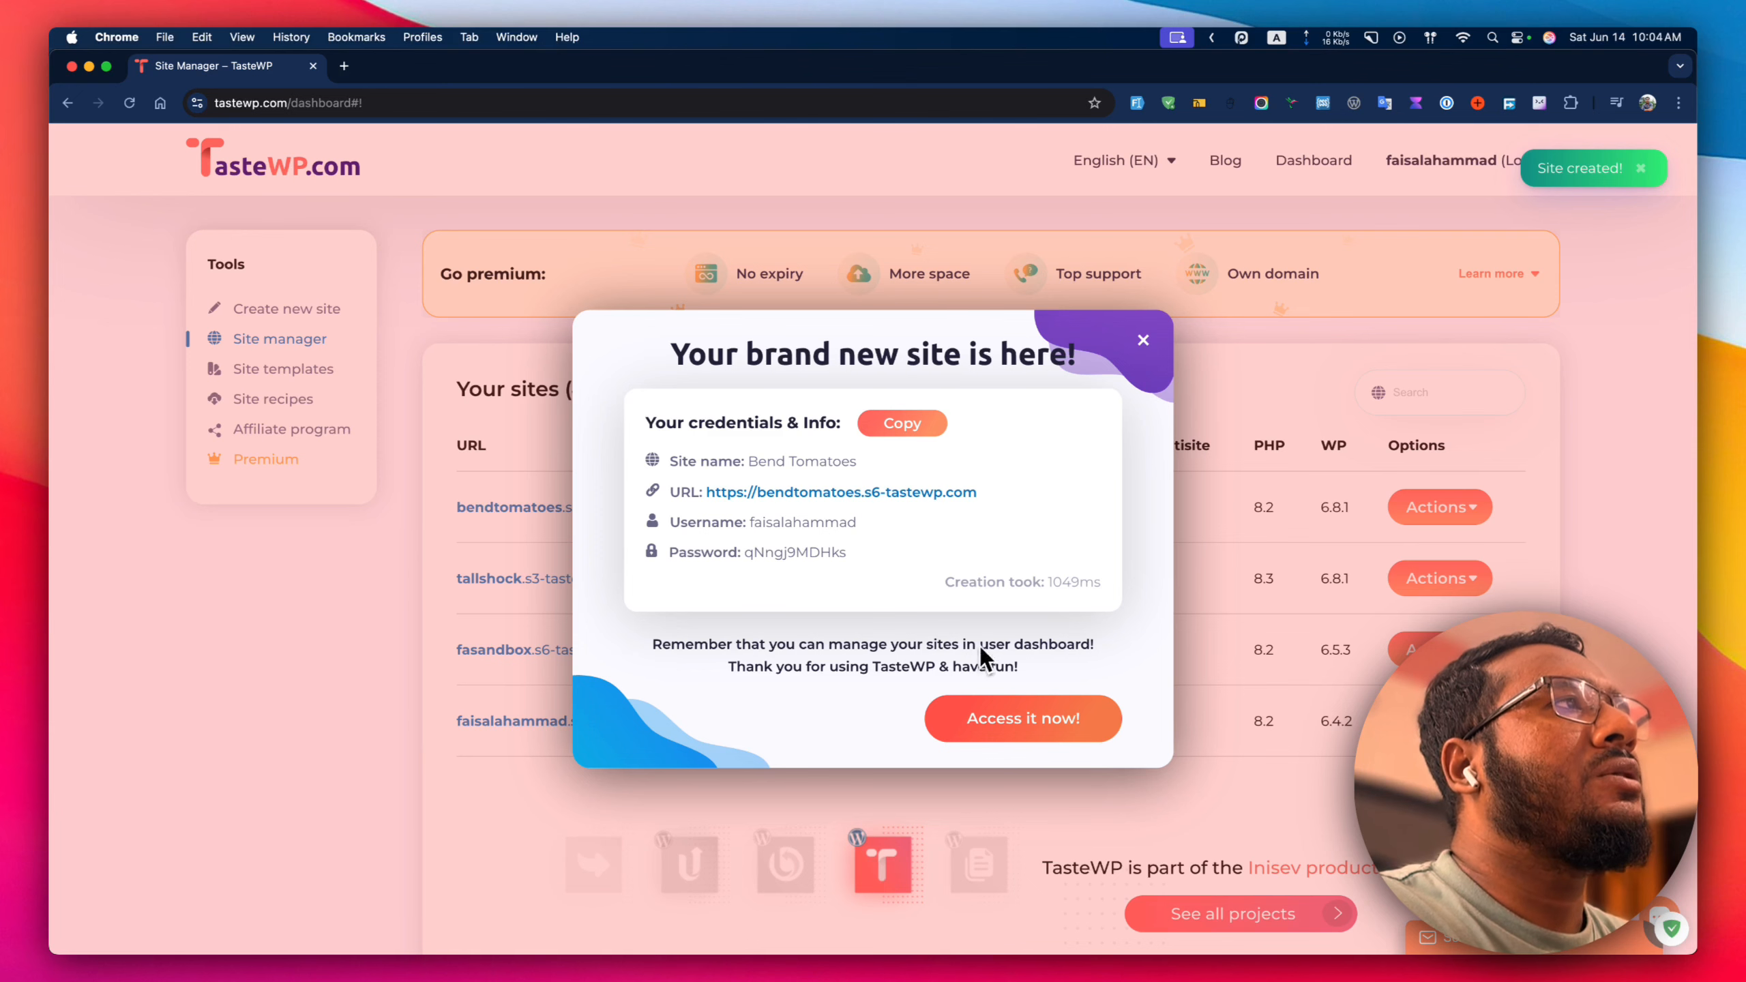
pyautogui.click(980, 709)
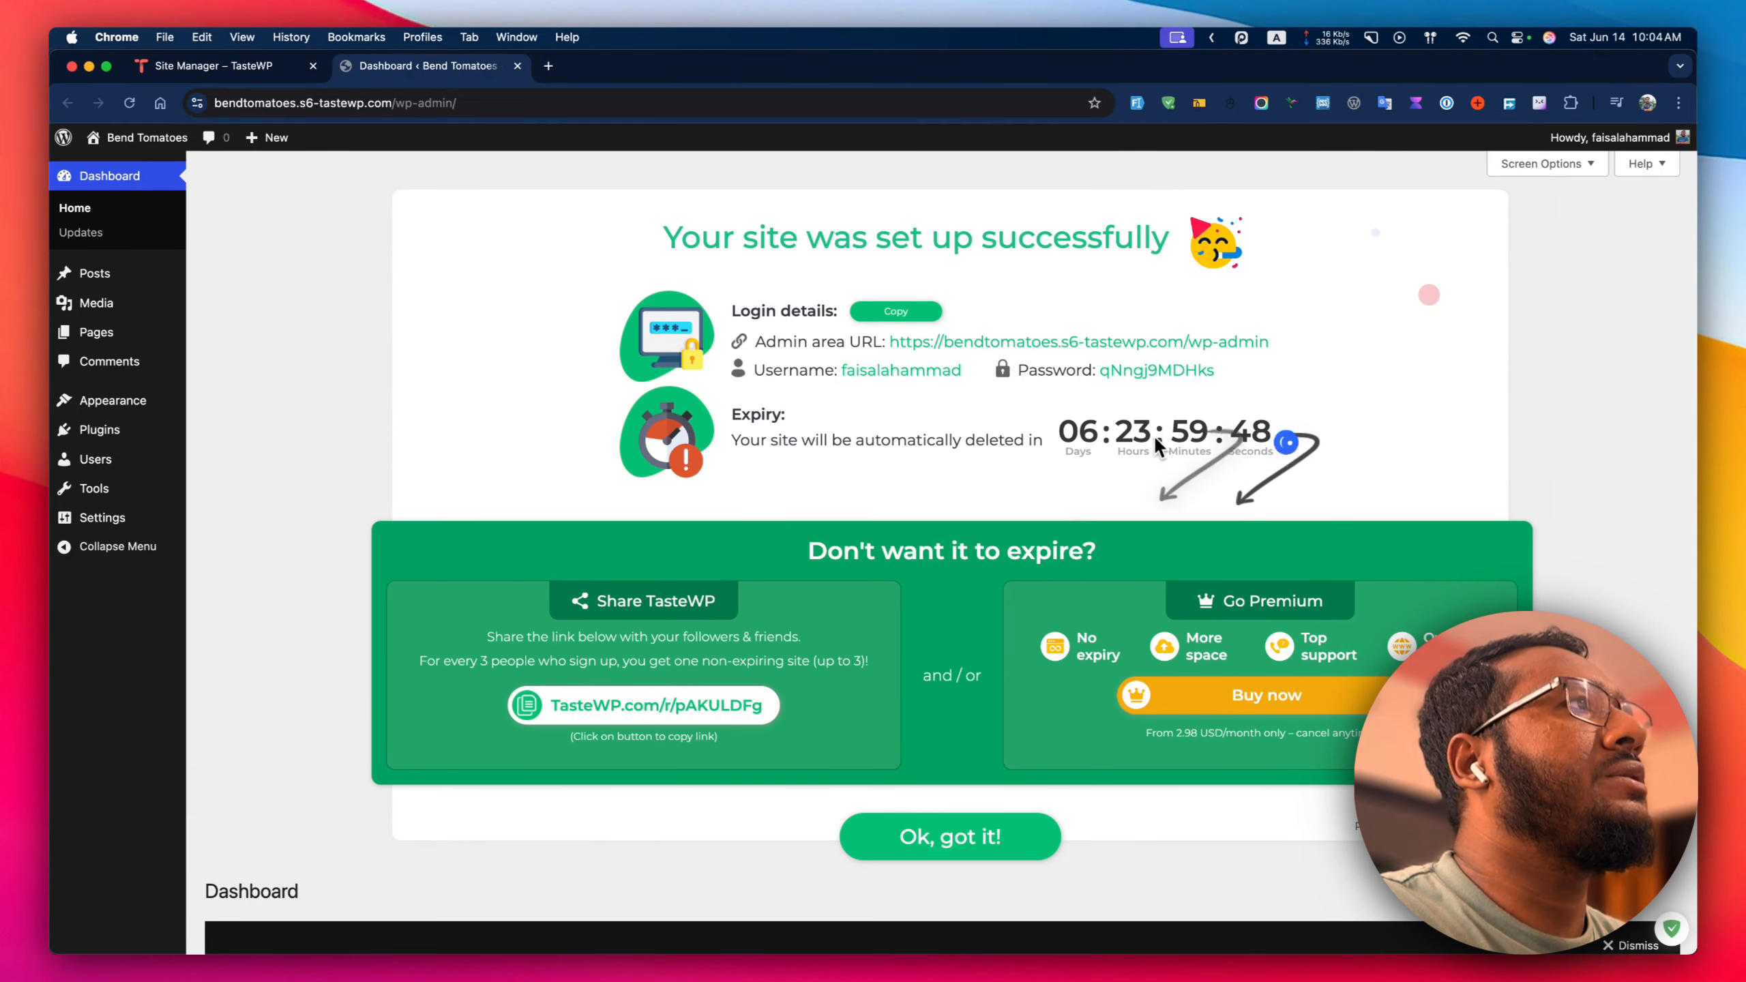
# Dismiss the setup notices, search 'nin' under Add Plugins, then install and activate Ninja Forms.
pyautogui.click(959, 835)
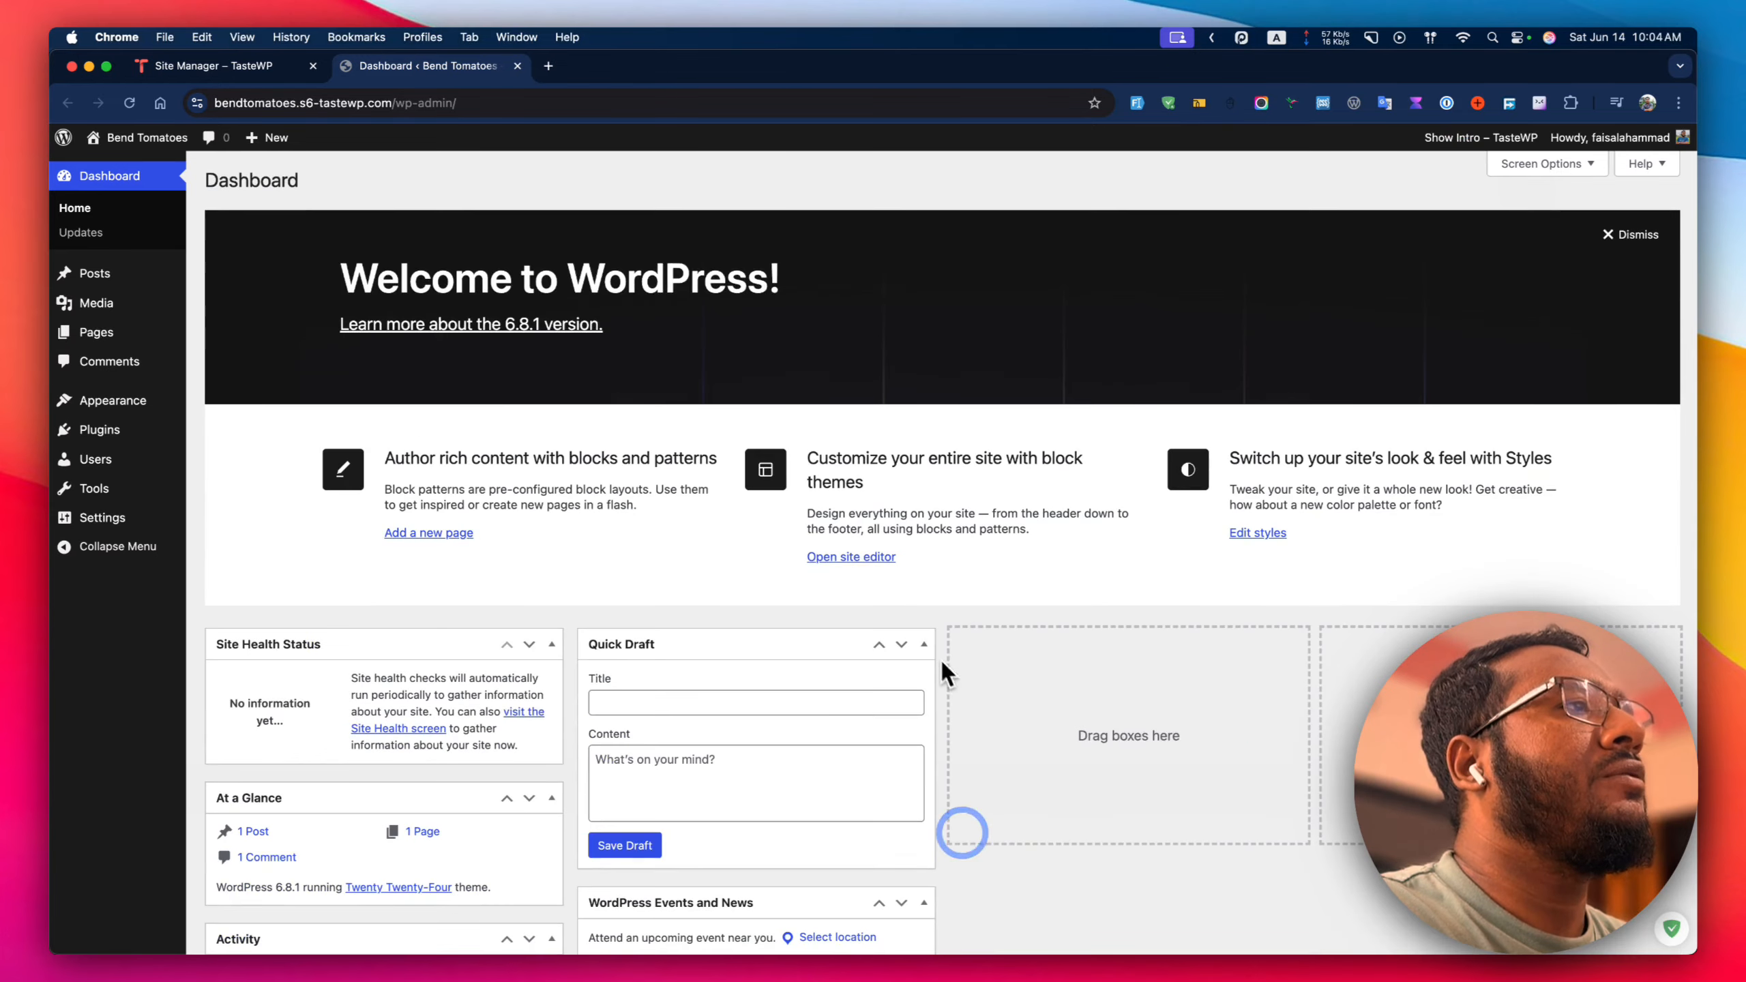
pyautogui.click(1609, 249)
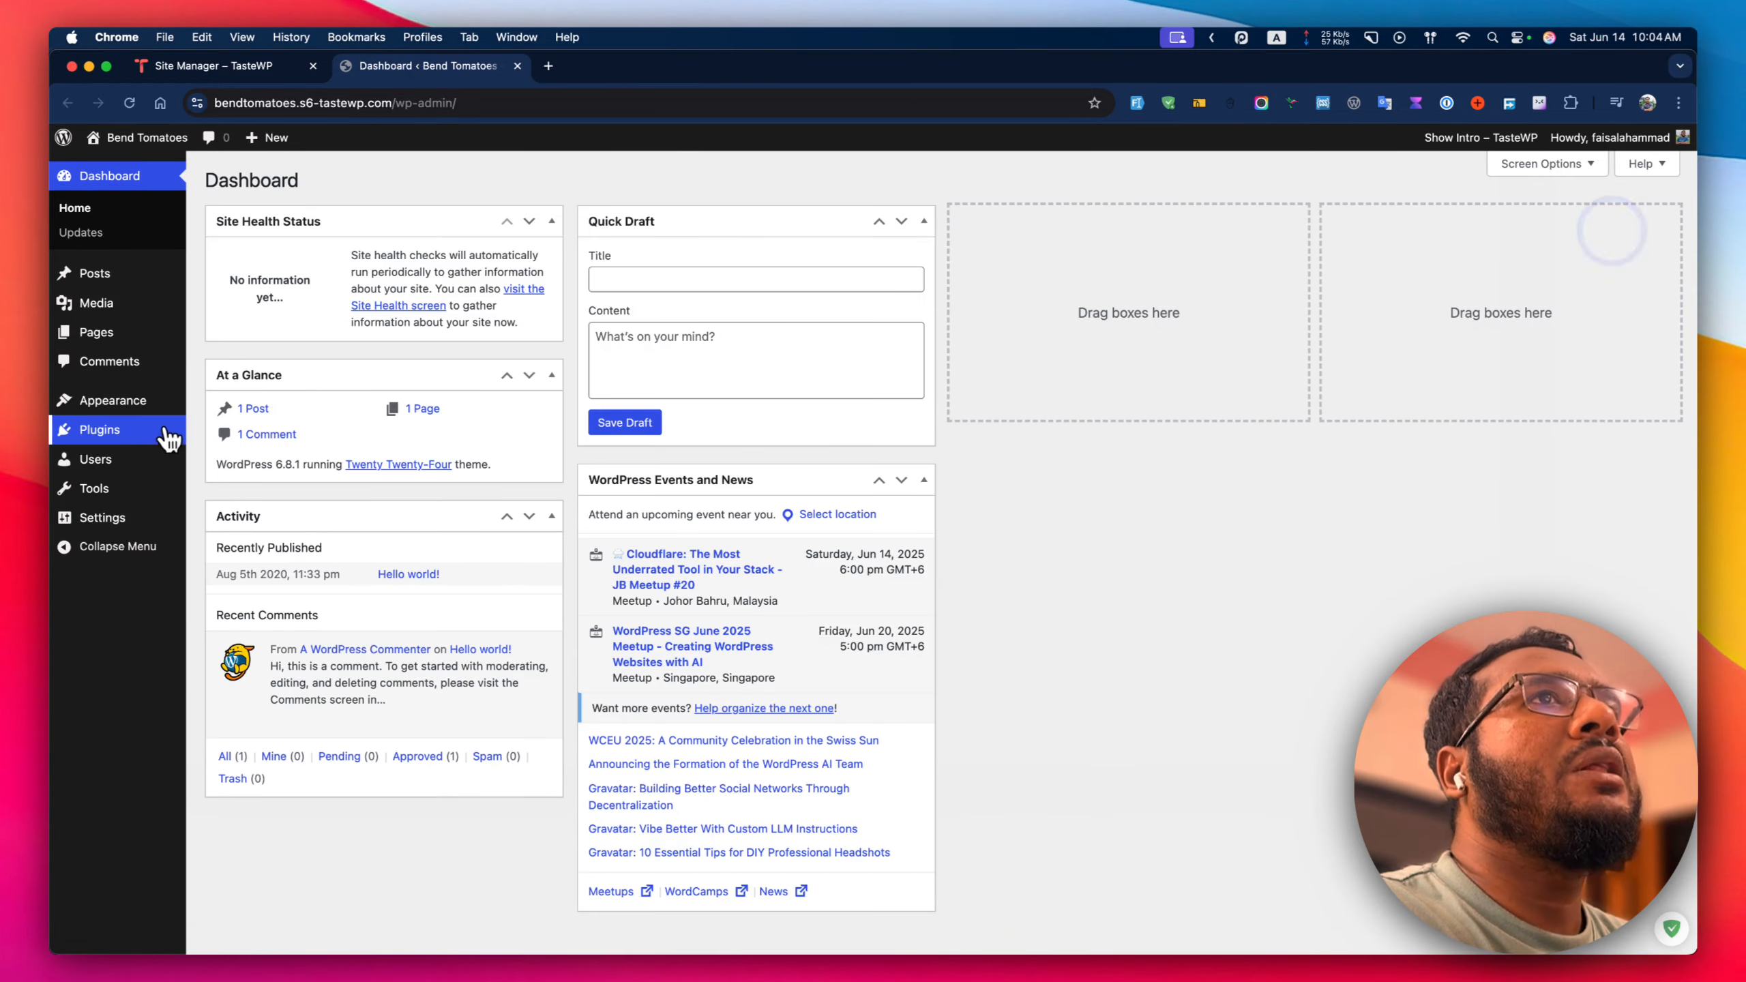
pyautogui.moveTo(137, 446)
pyautogui.click(231, 455)
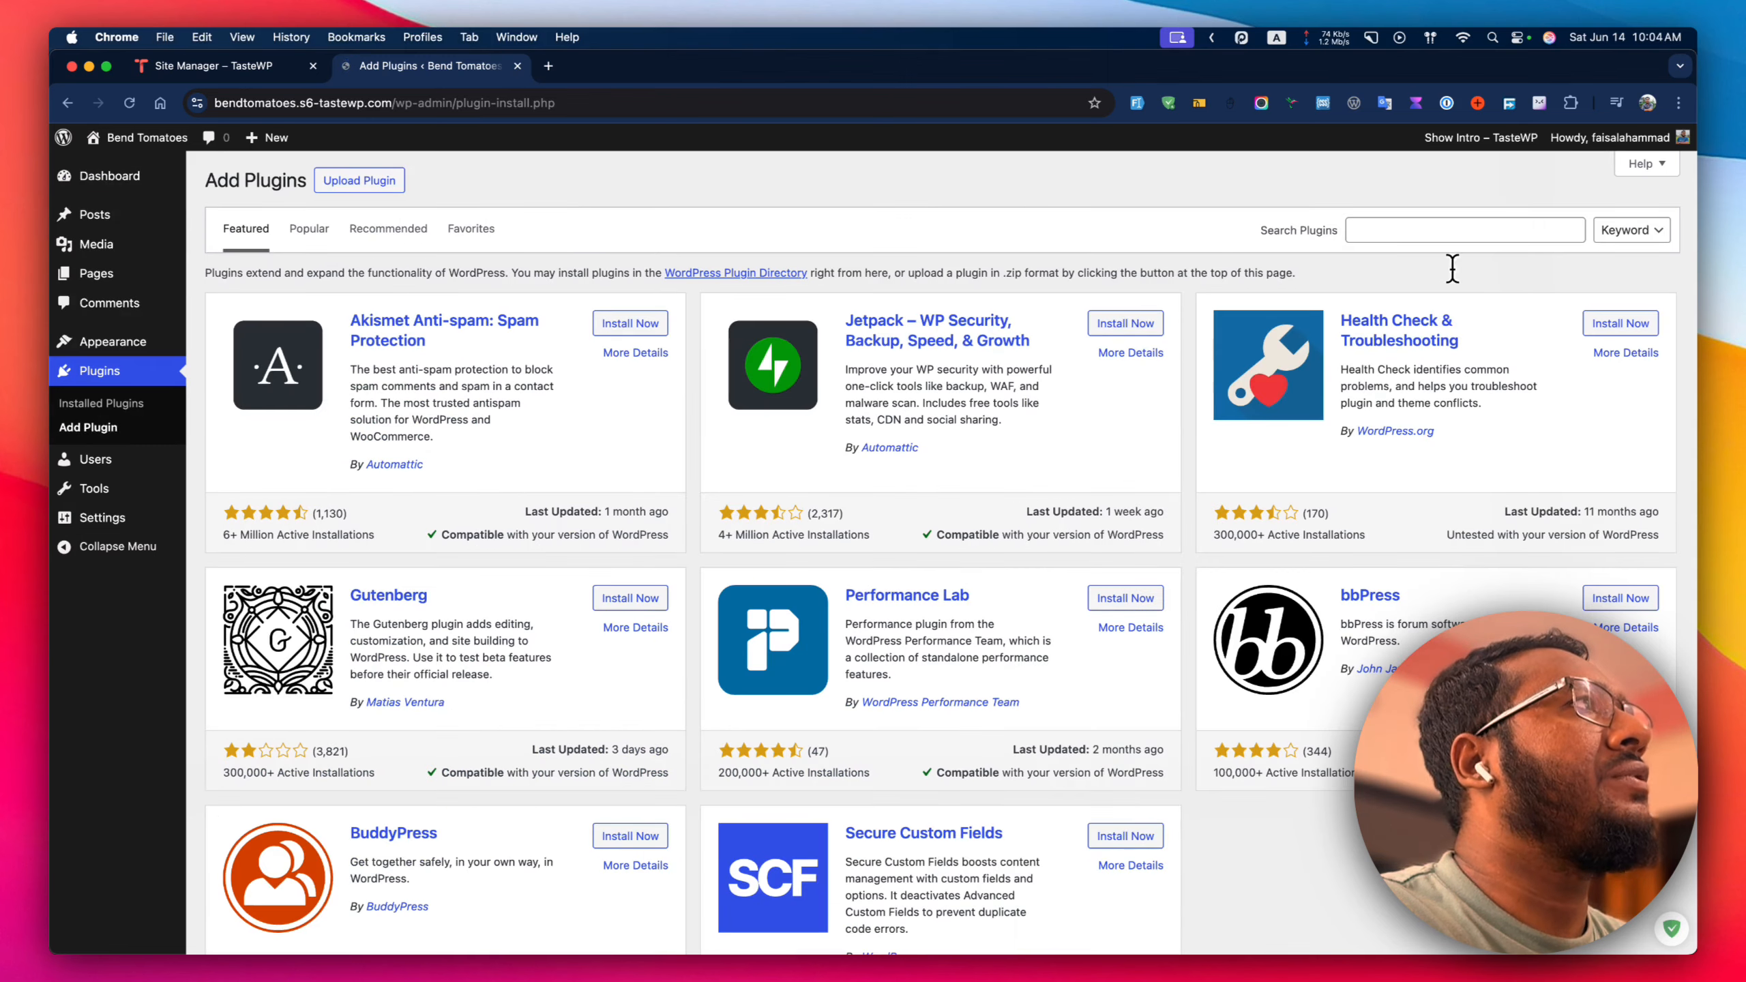
pyautogui.click(1461, 229)
pyautogui.write('ninja forms')
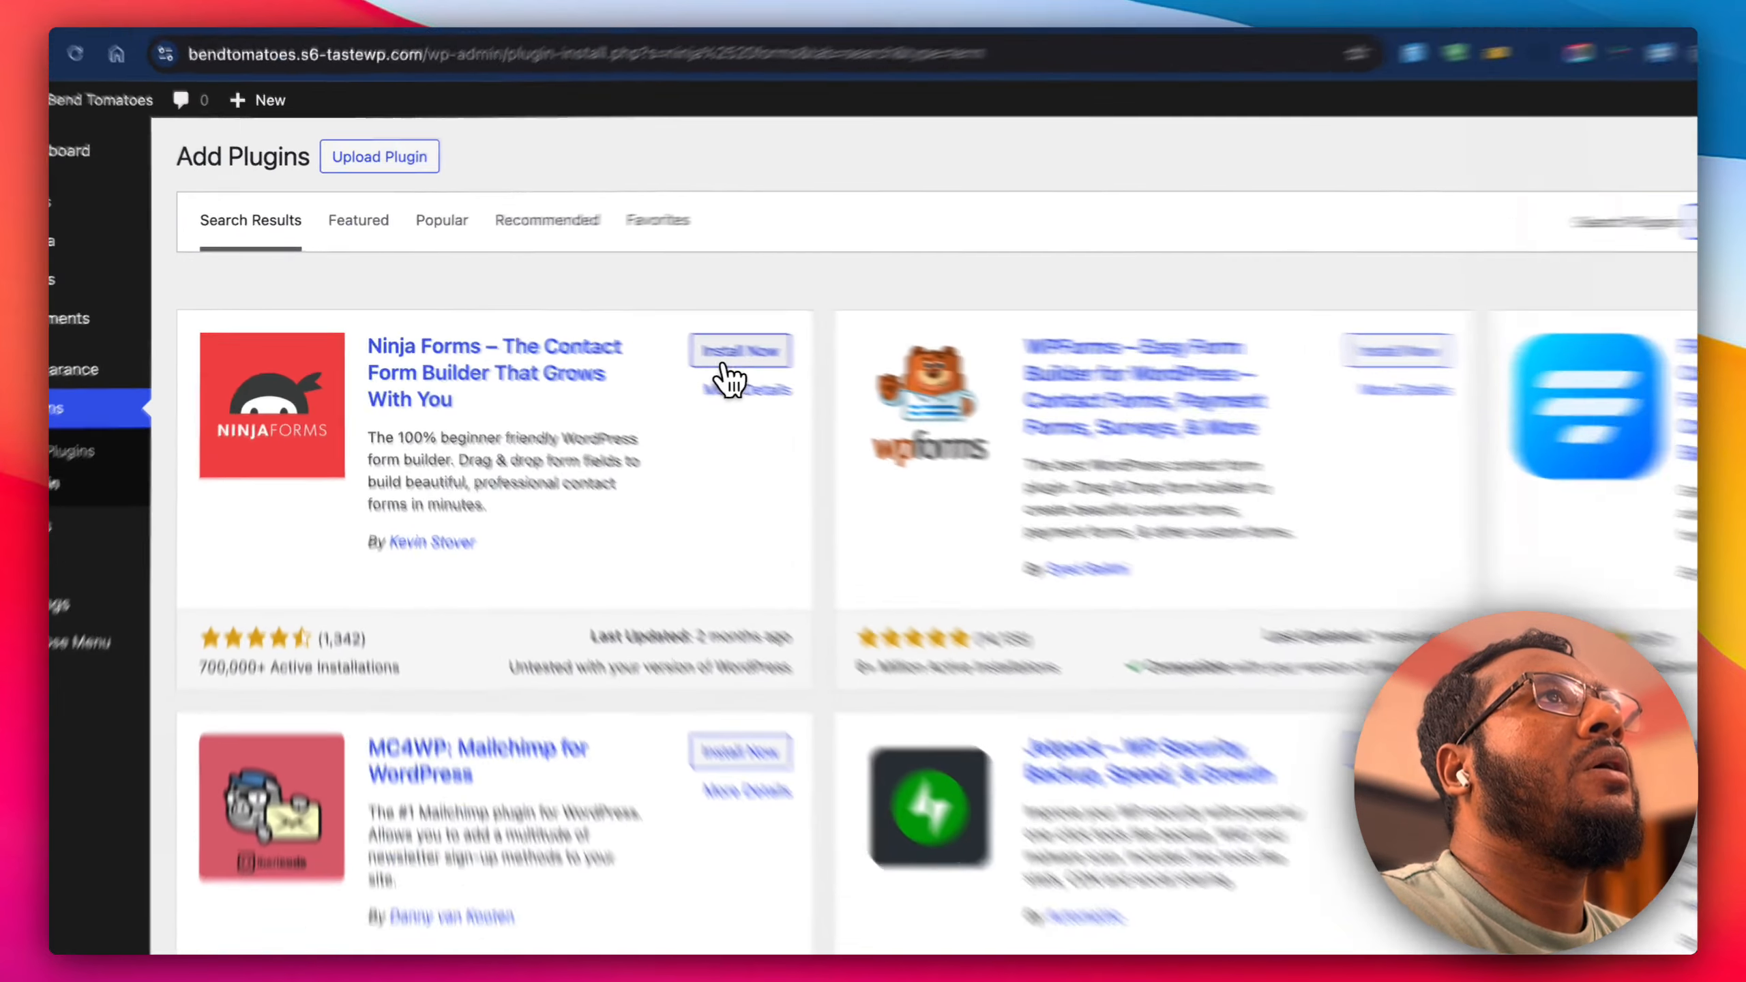
pyautogui.click(631, 329)
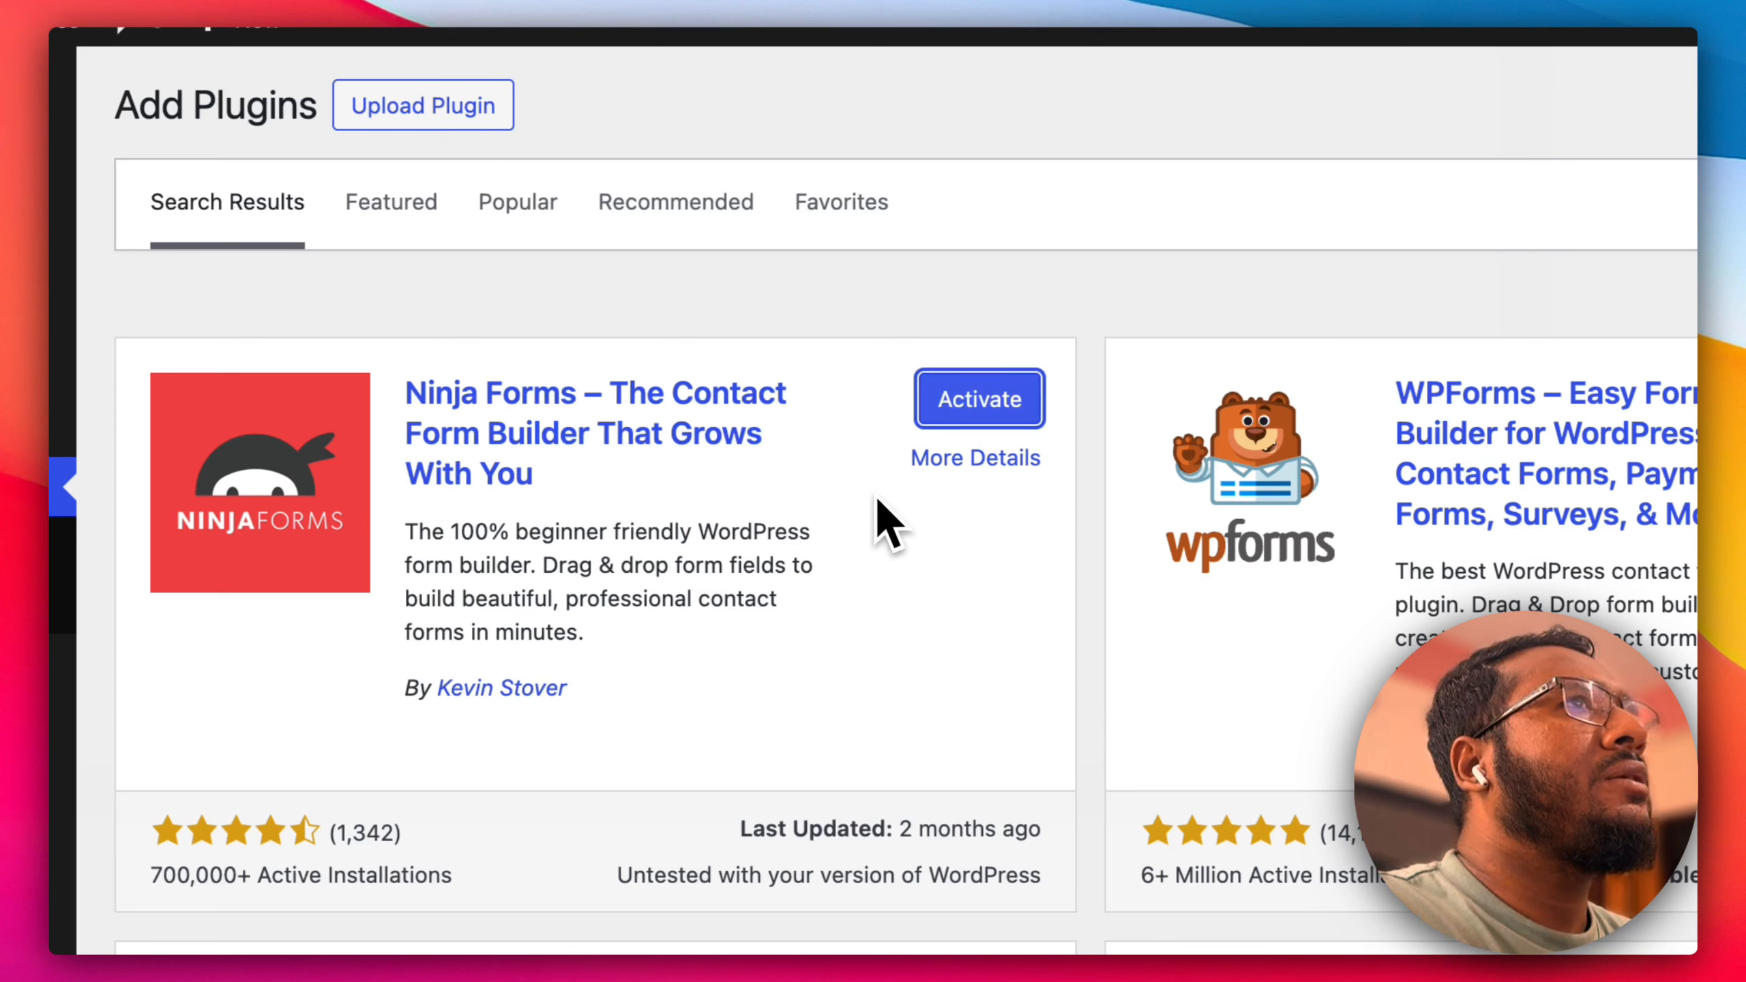
pyautogui.click(932, 405)
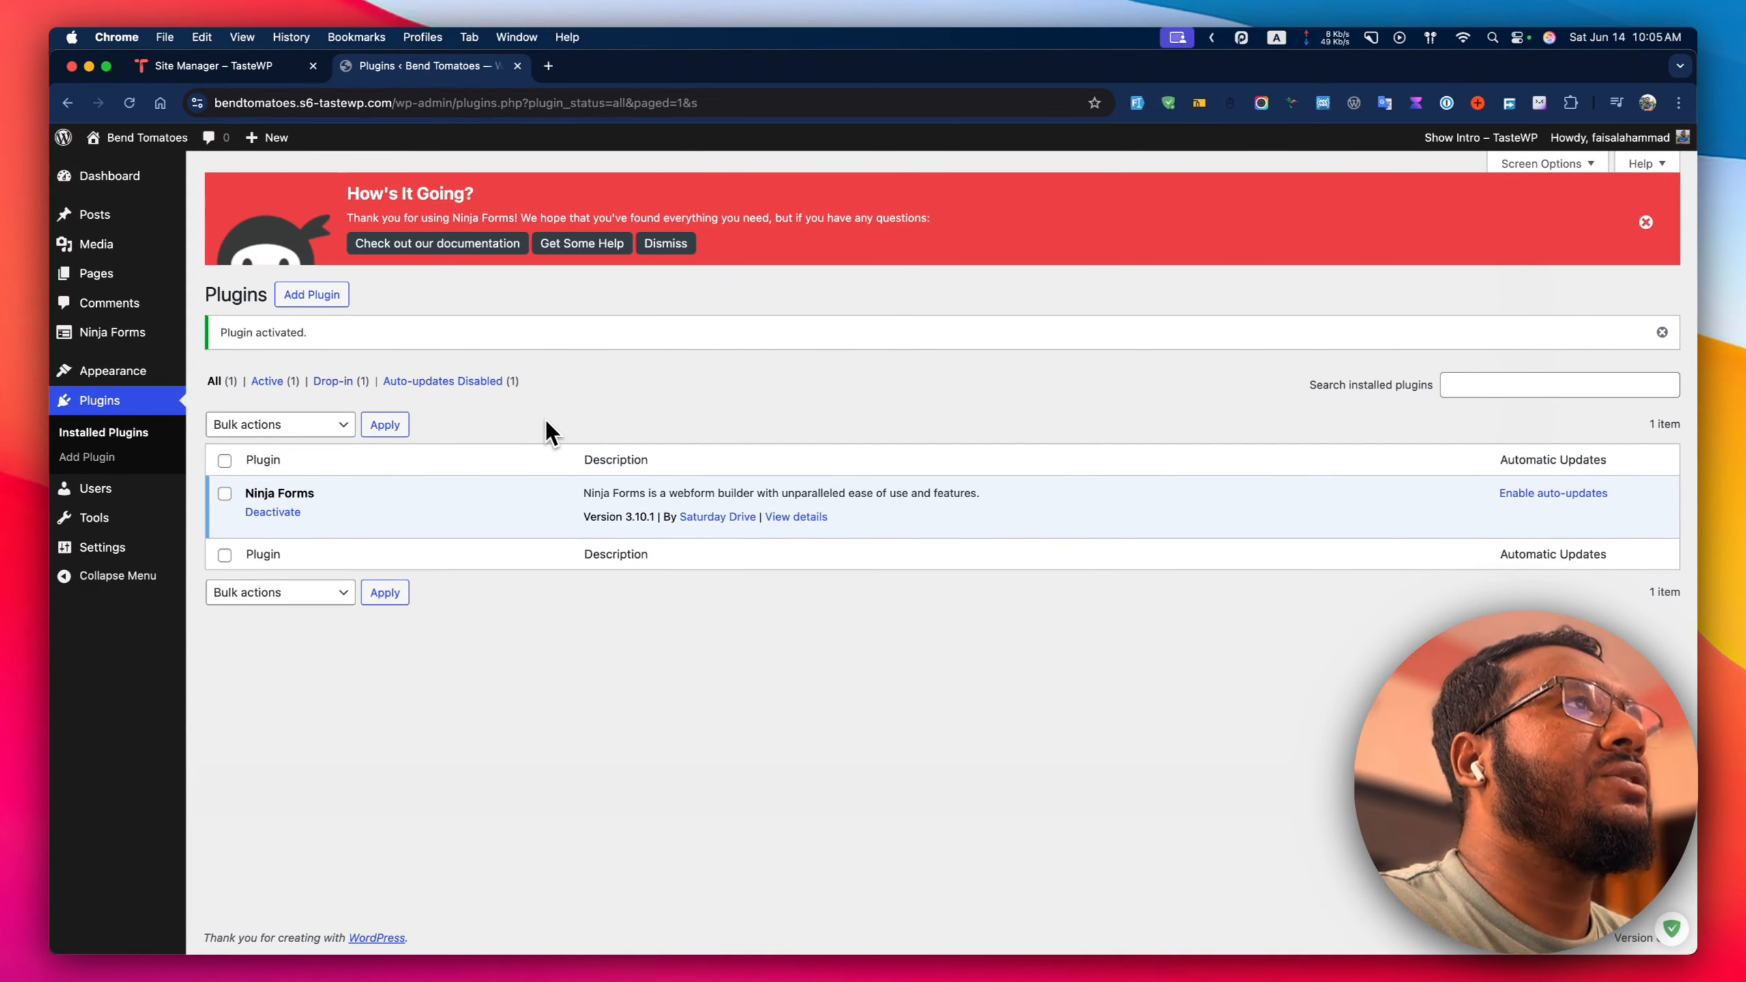
# Create a new blank page titled 'Contact Us'.
pyautogui.click(664, 243)
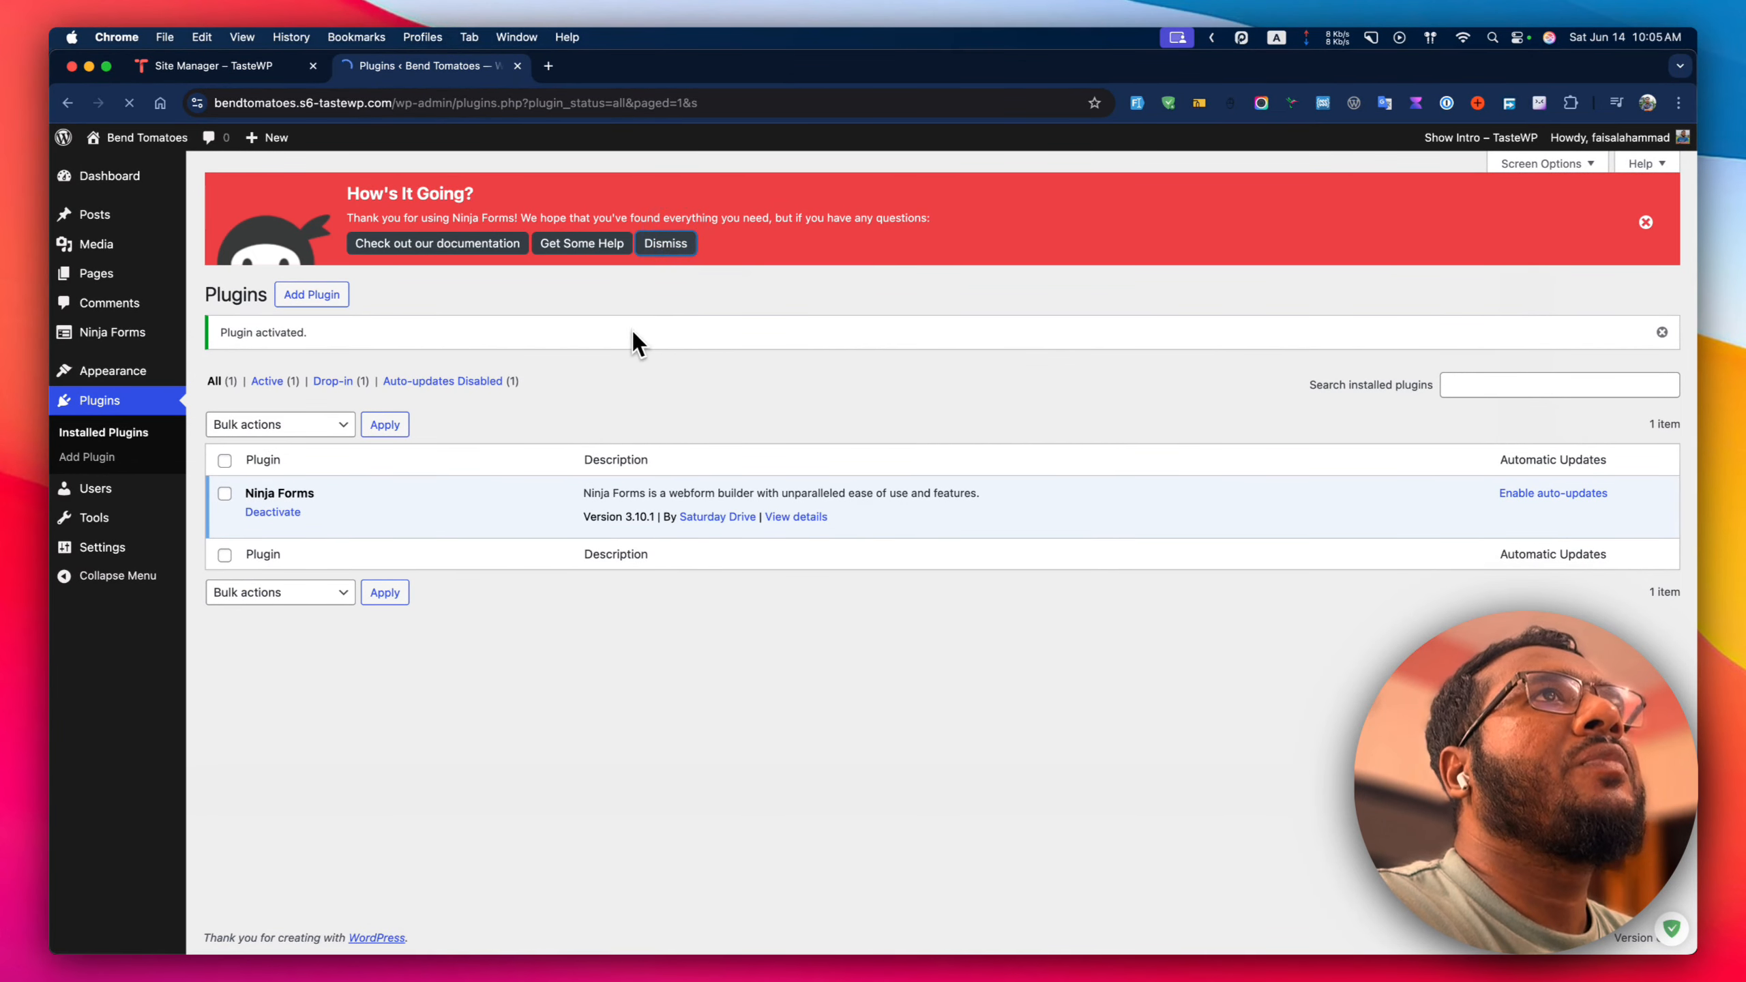
pyautogui.moveTo(95, 273)
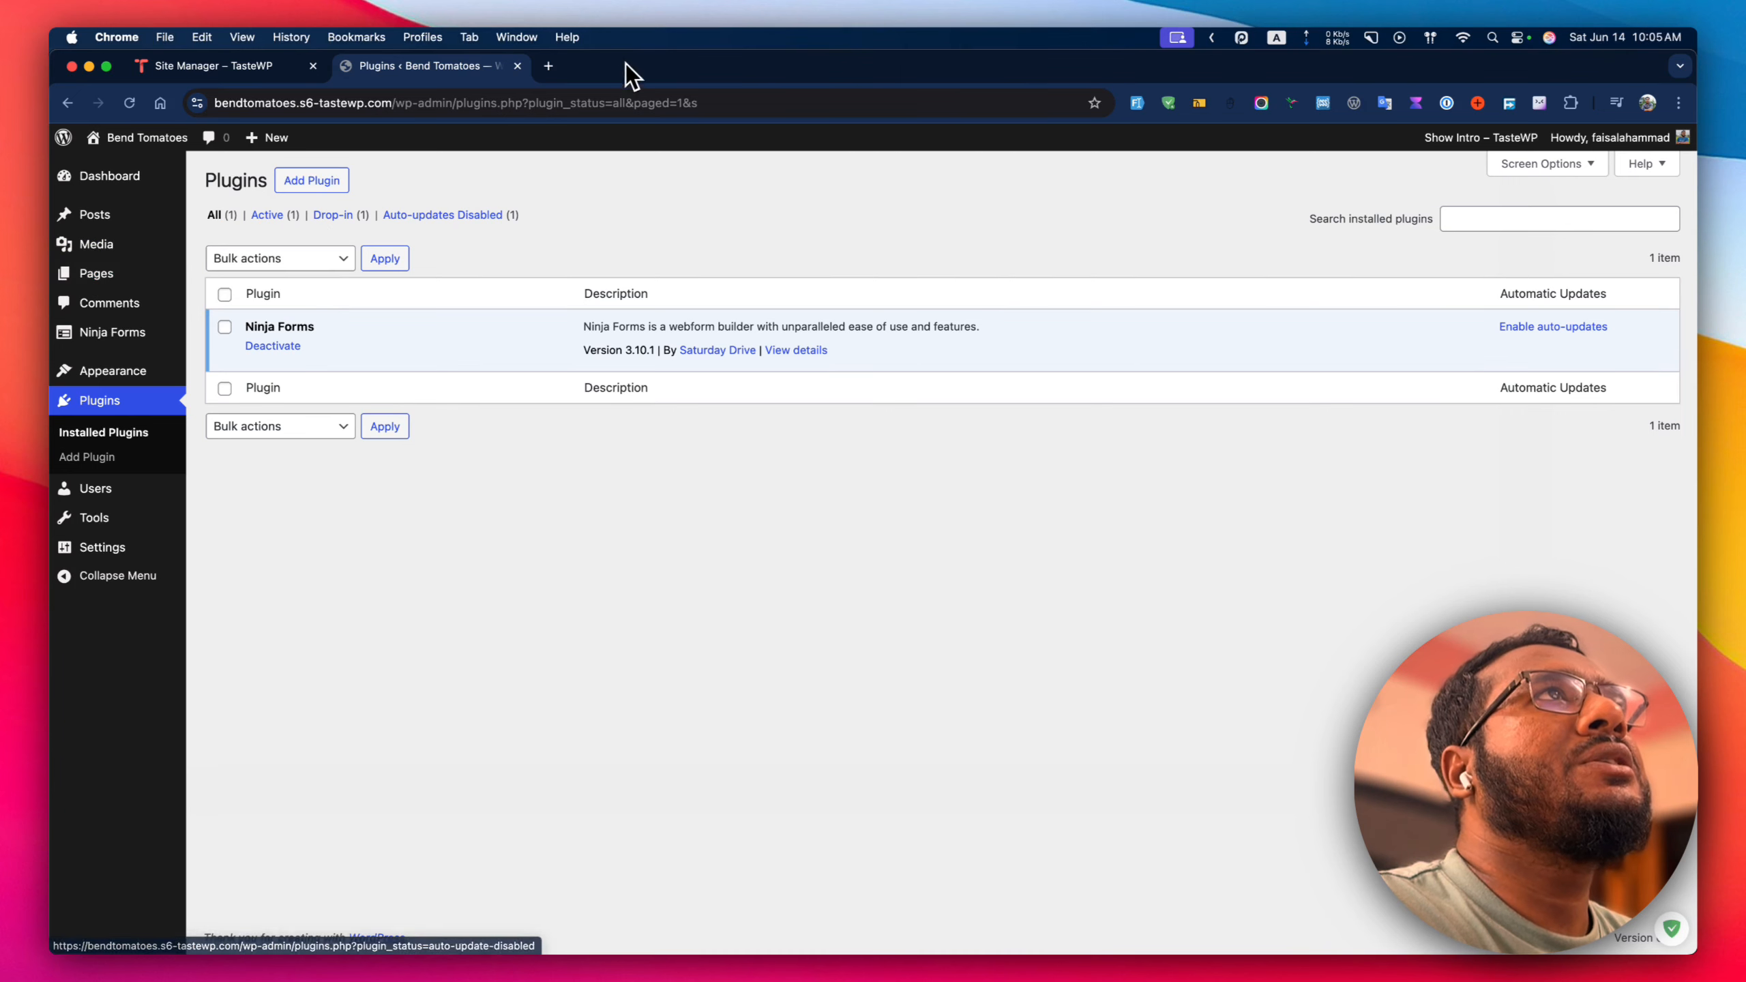
pyautogui.click(227, 301)
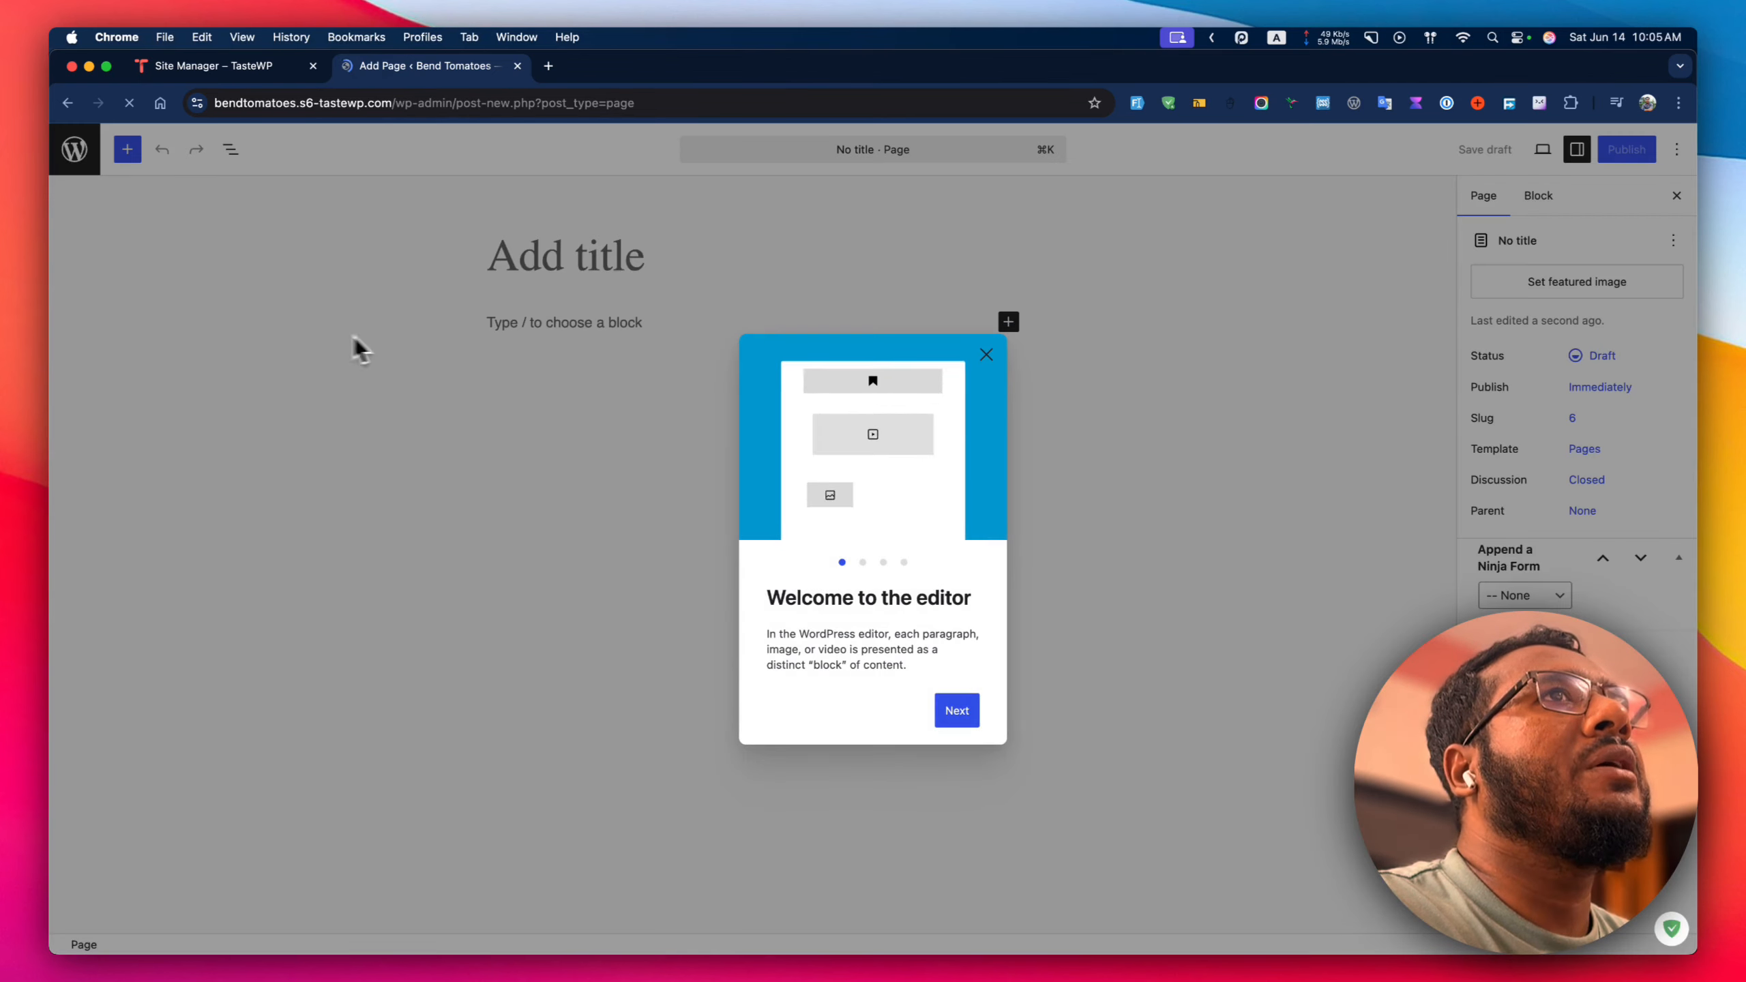
pyautogui.click(987, 355)
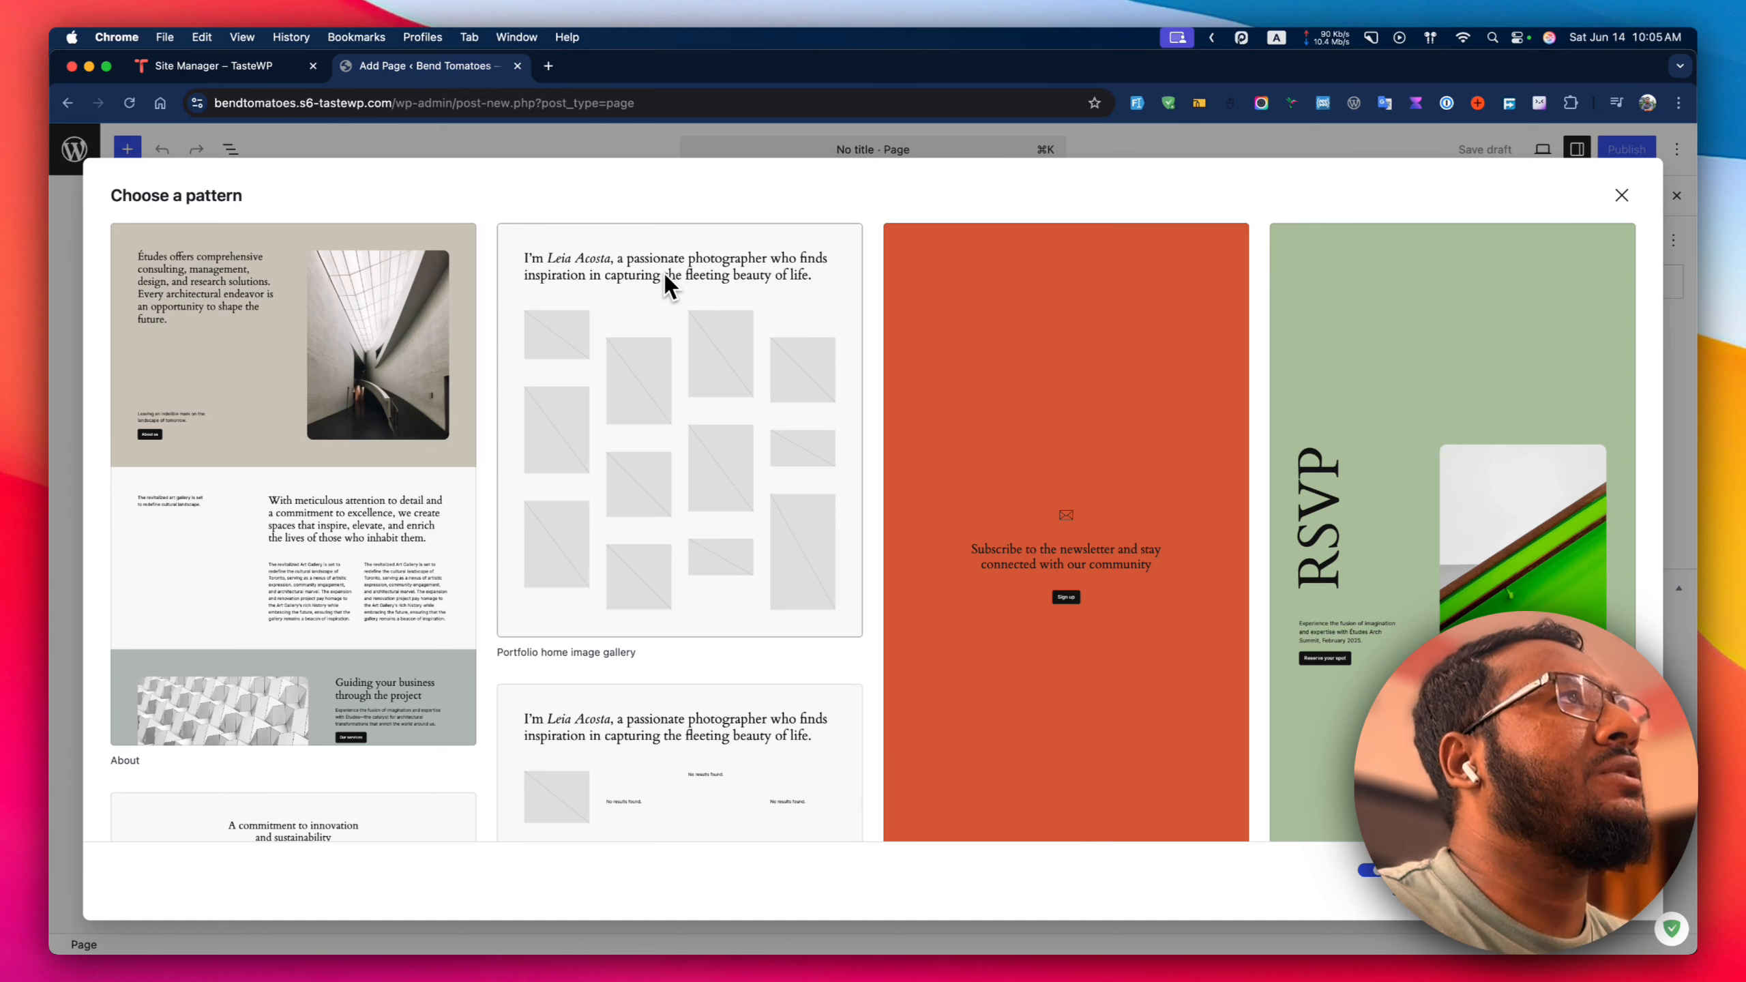
pyautogui.click(1623, 196)
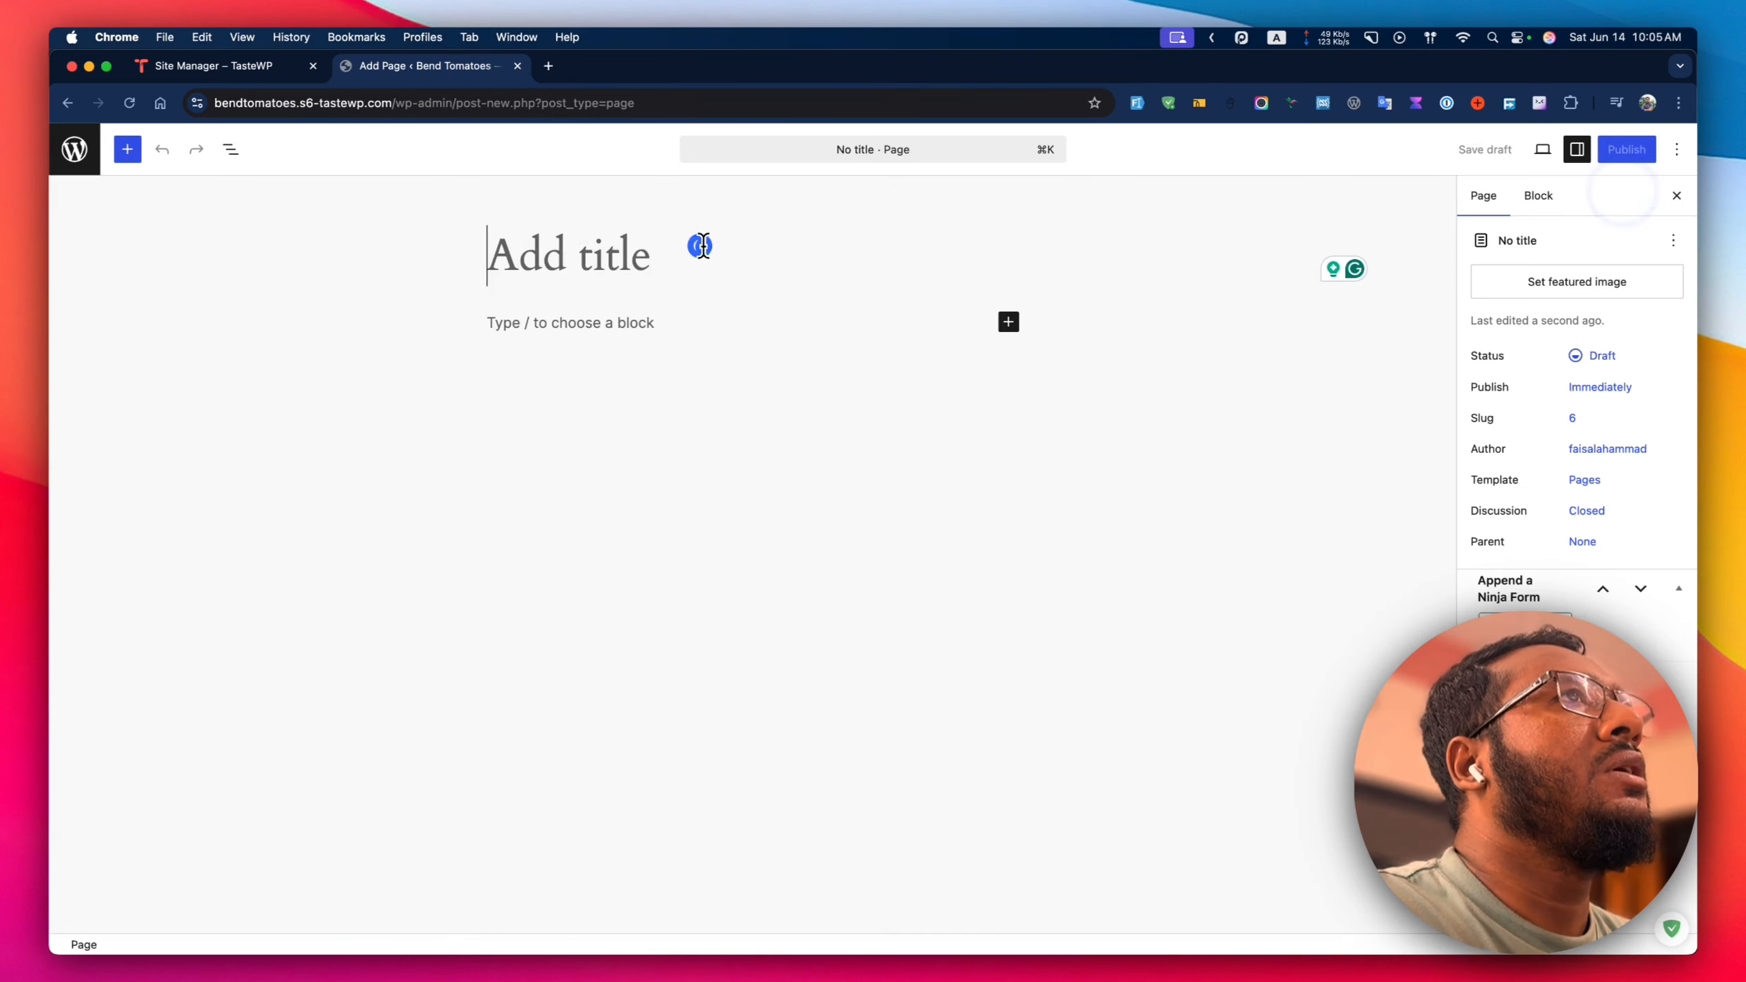
pyautogui.write('Contact Us')
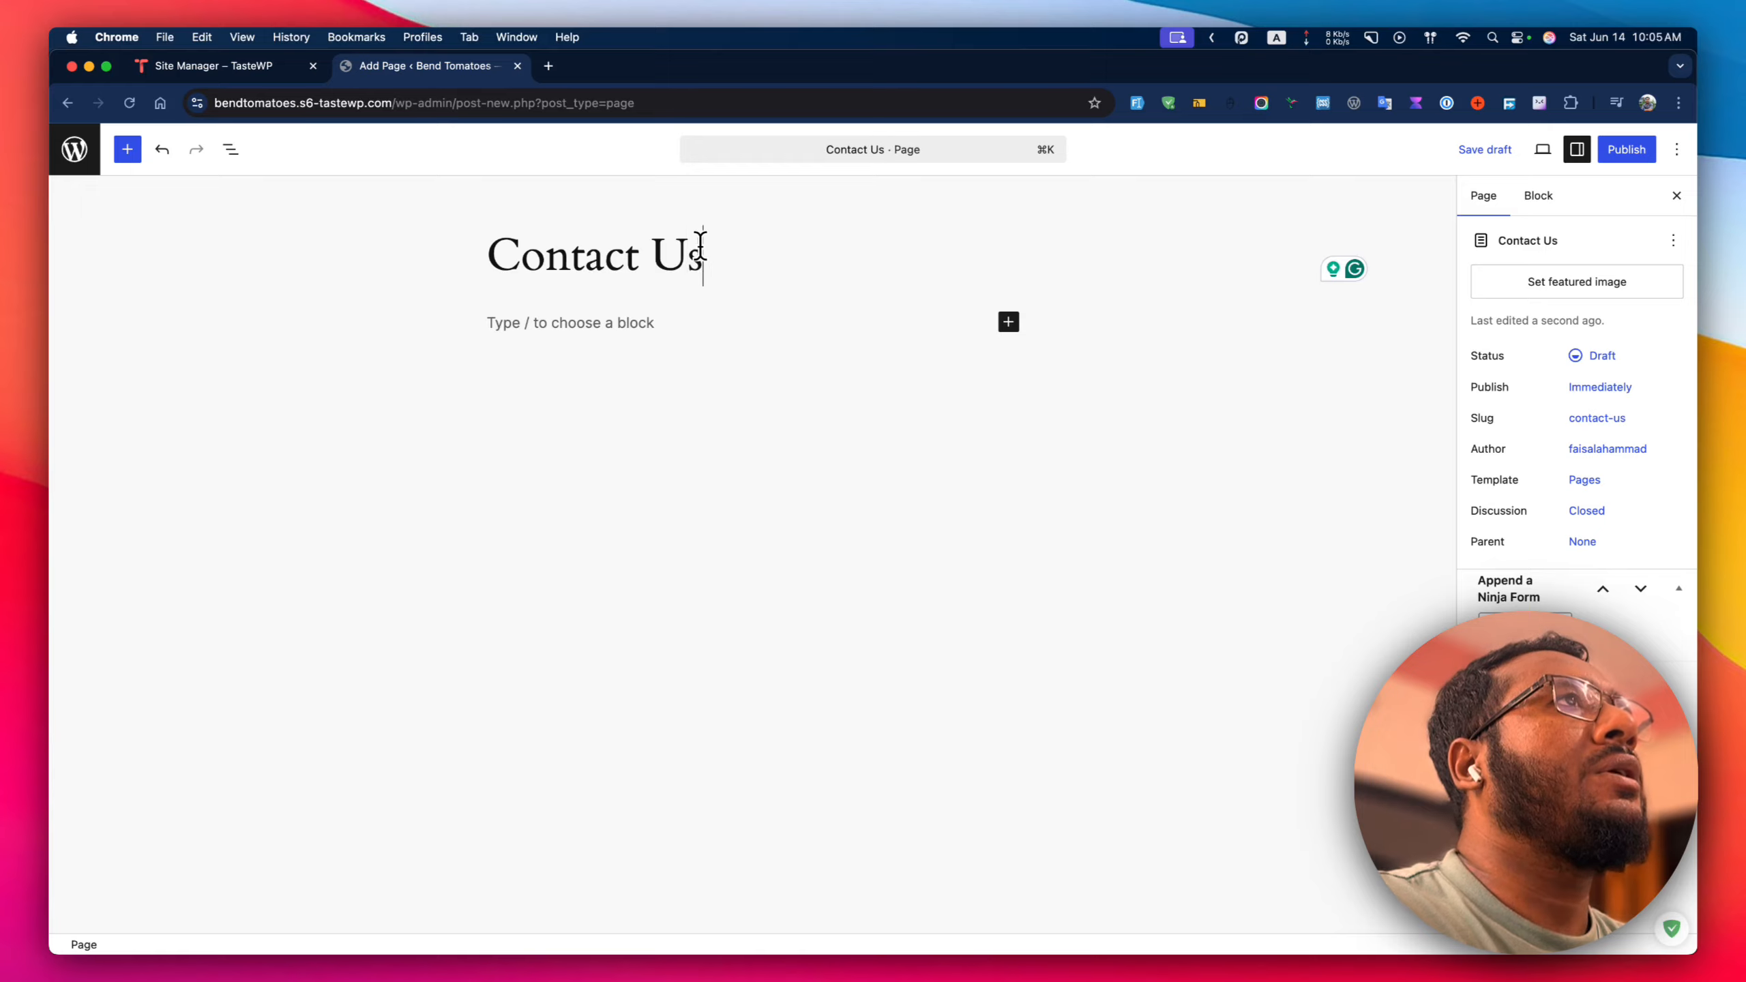
# Insert a Ninja Form block showing the Contact Me form.
pyautogui.click(617, 321)
pyautogui.write('/')
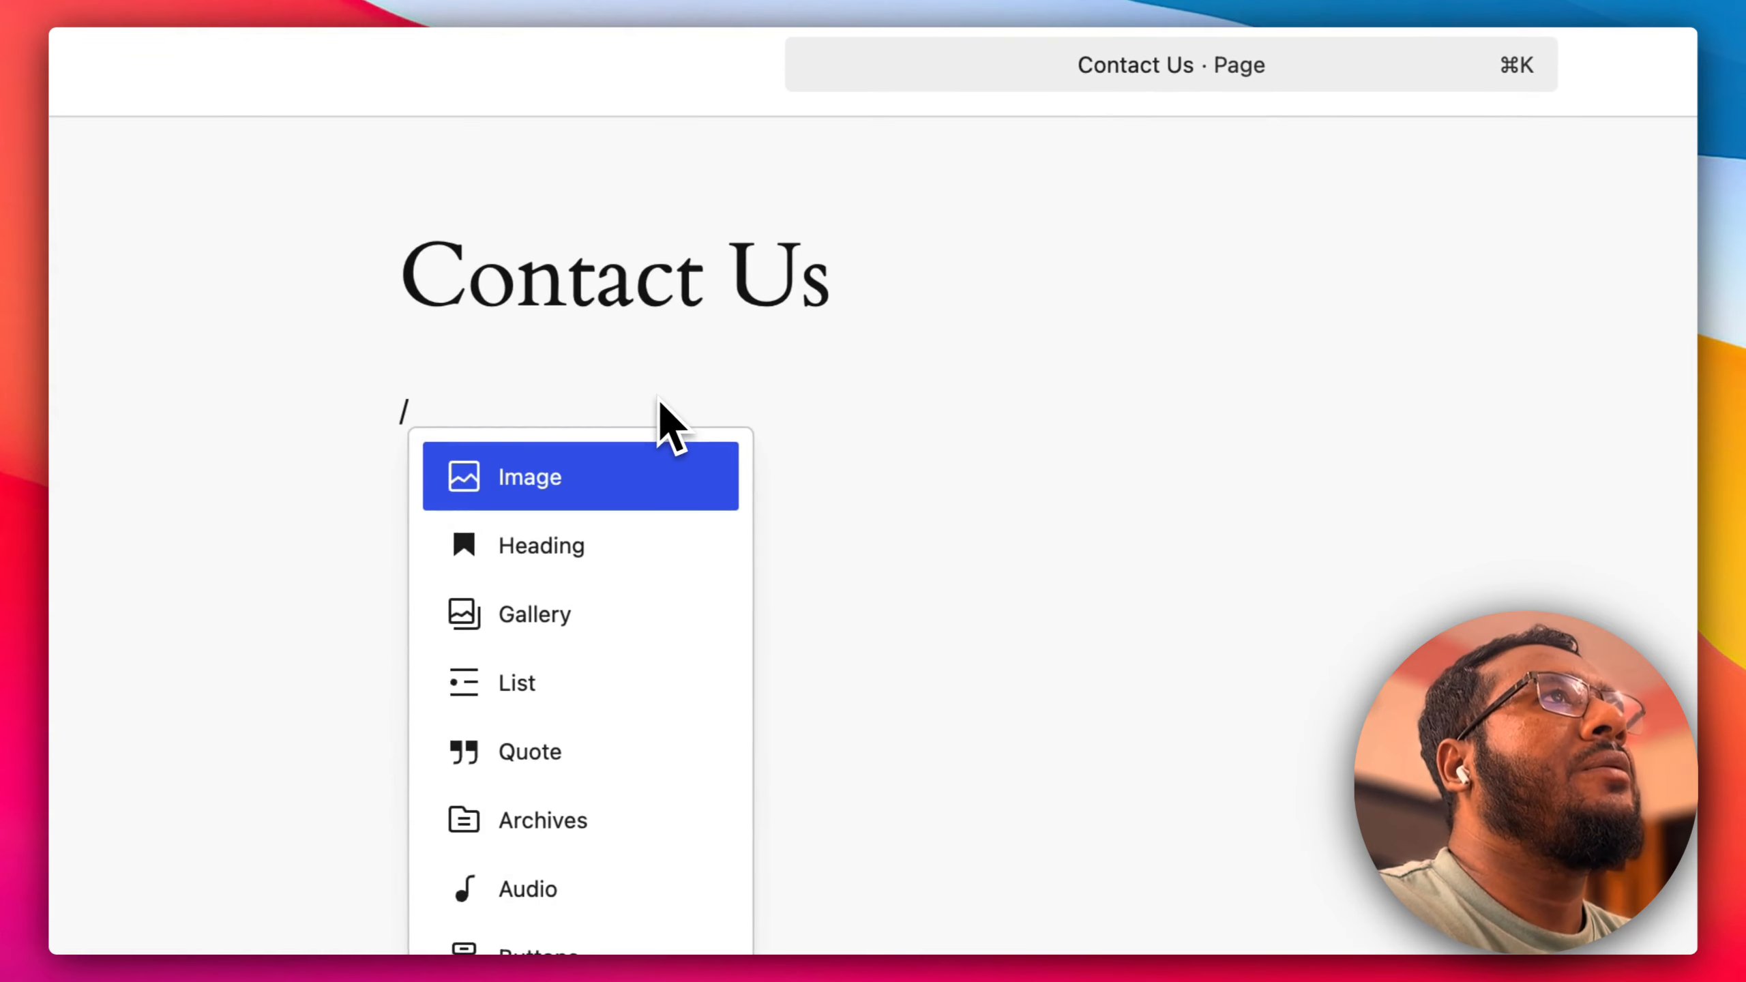
pyautogui.write('nin')
pyautogui.press('Return')
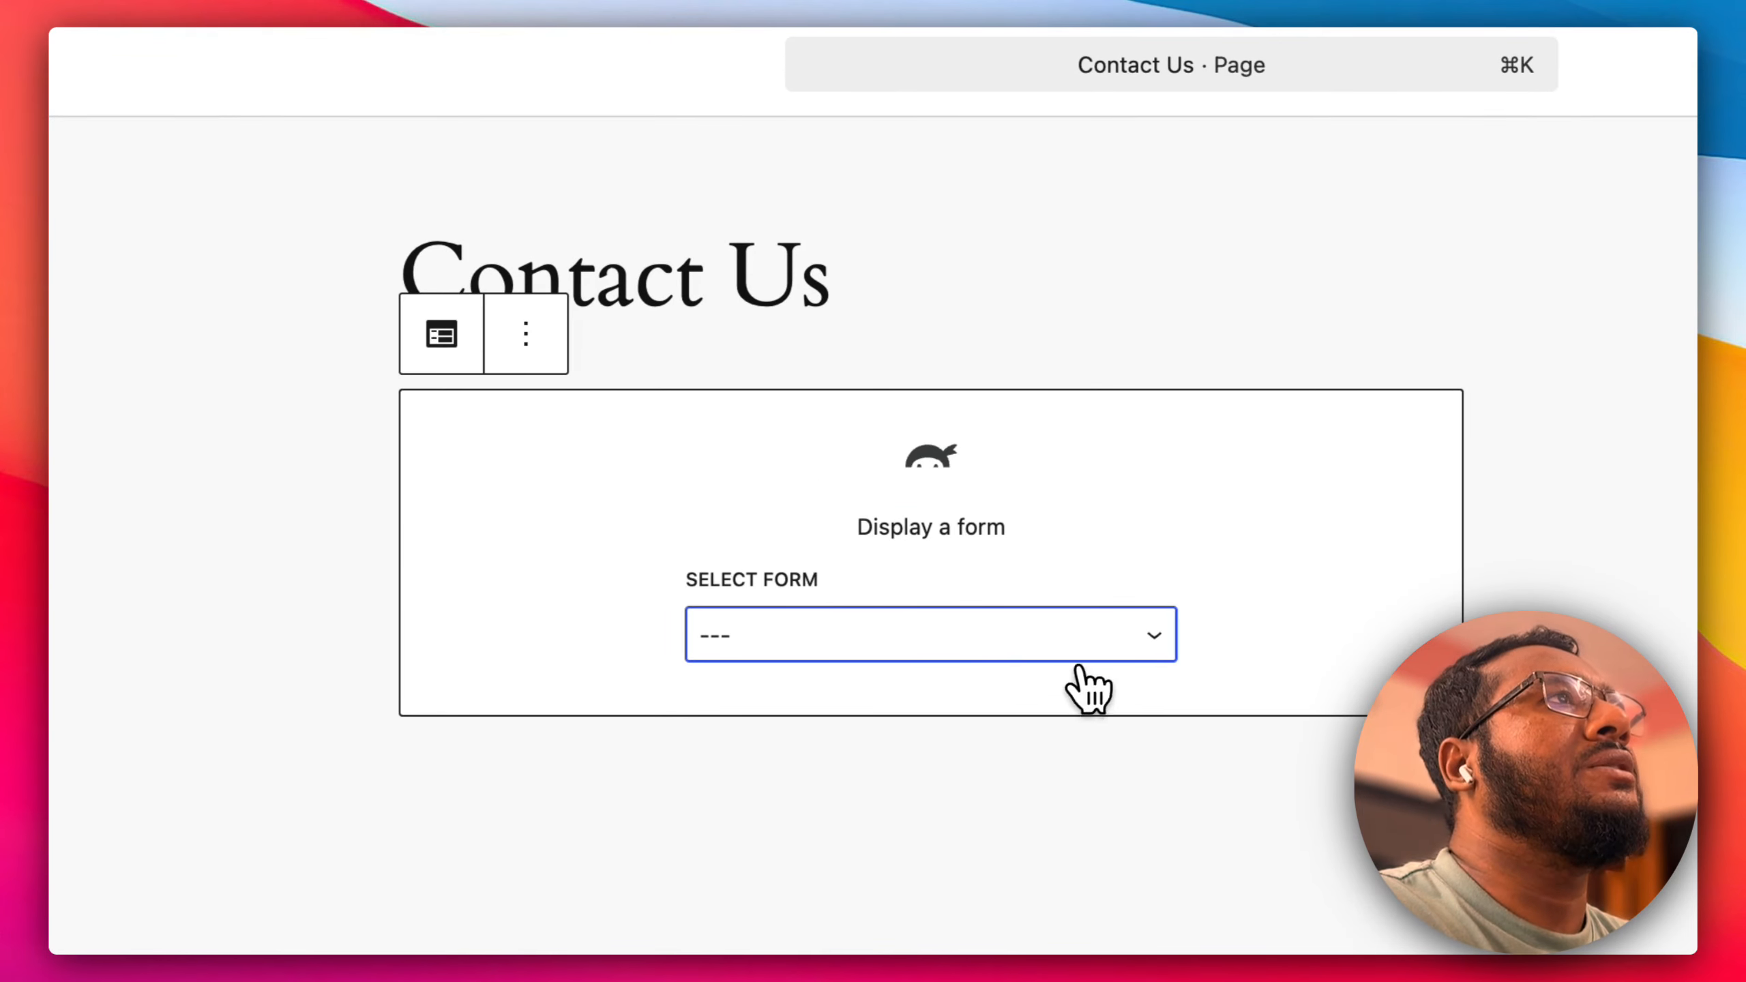
pyautogui.click(1093, 626)
pyautogui.click(904, 684)
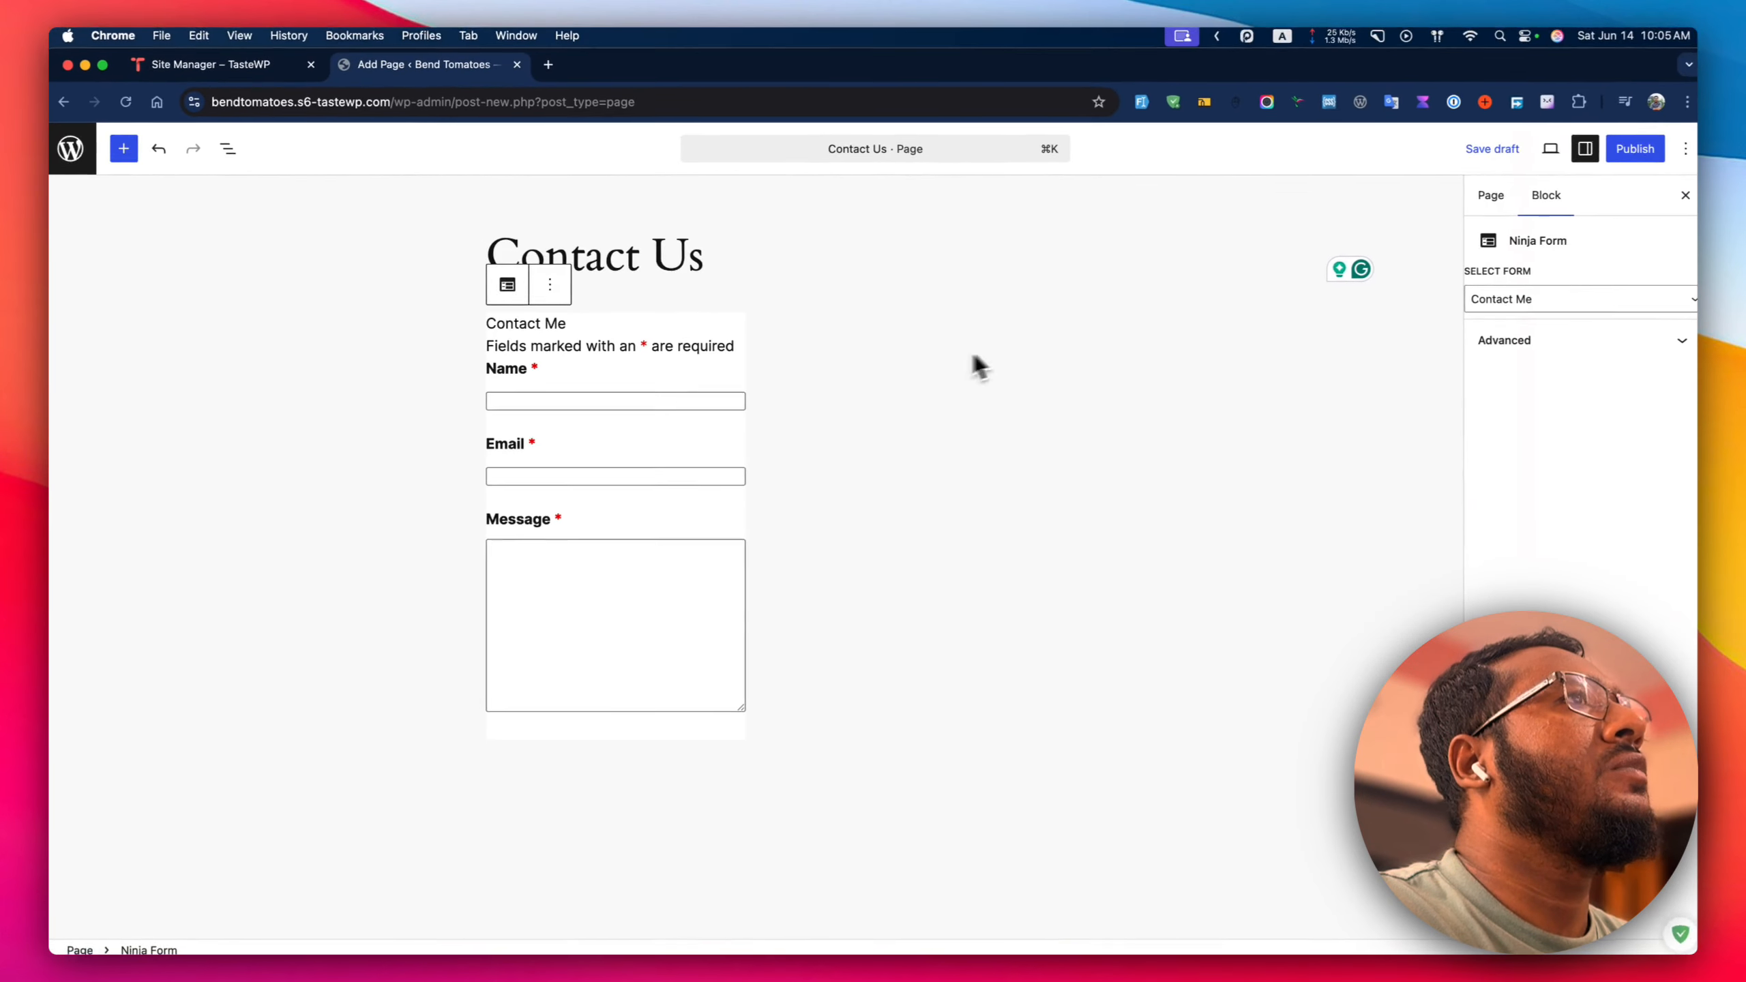
# Publish the Contact Us page, view it live, then return to the Pages list.
pyautogui.click(1633, 152)
pyautogui.click(1631, 157)
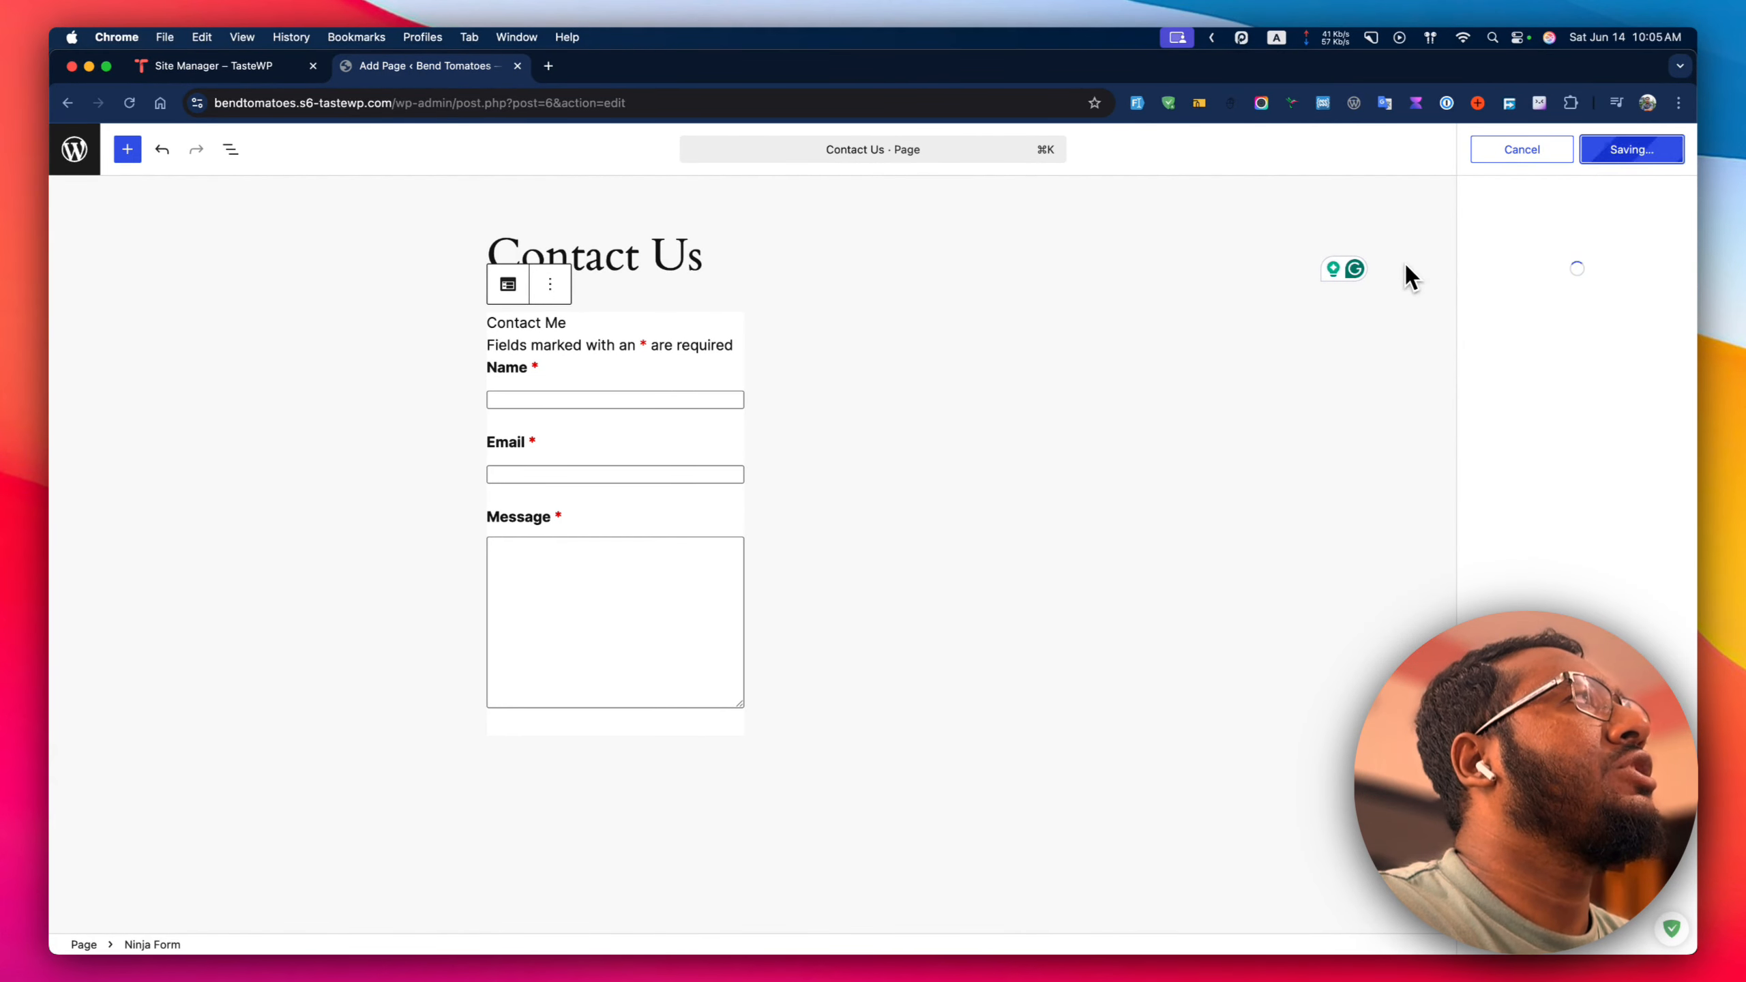
pyautogui.click(1537, 342)
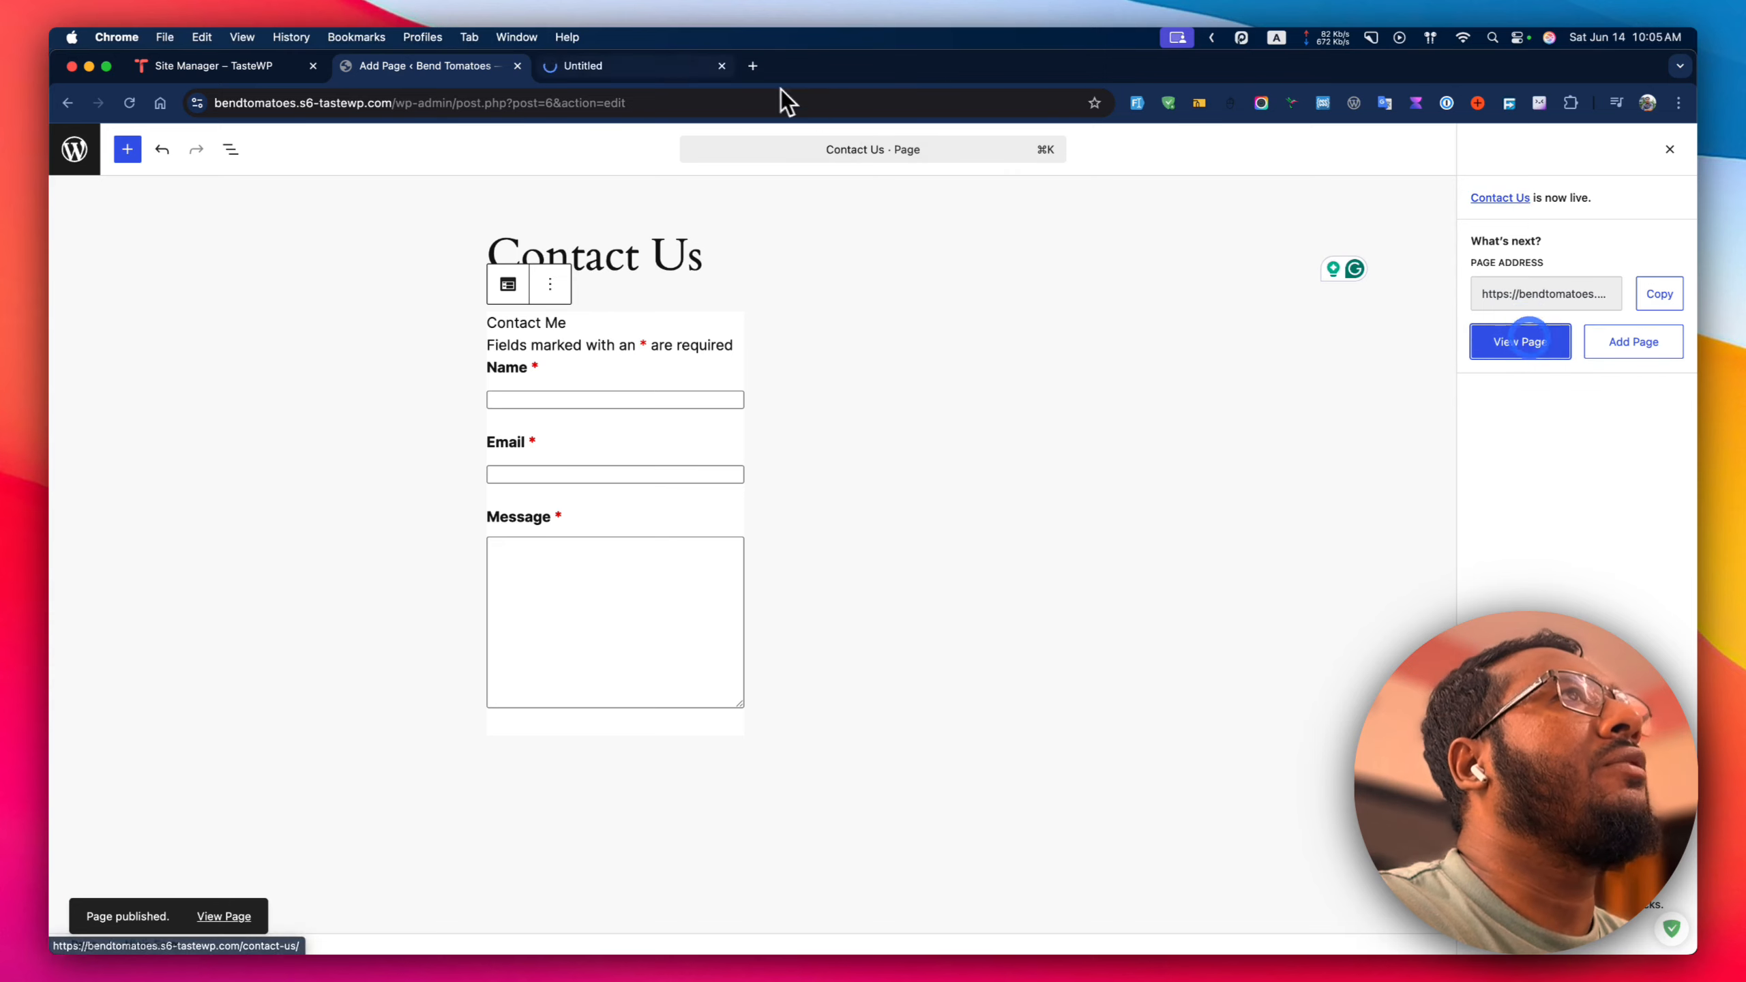
pyautogui.scroll(-5, 756, 481)
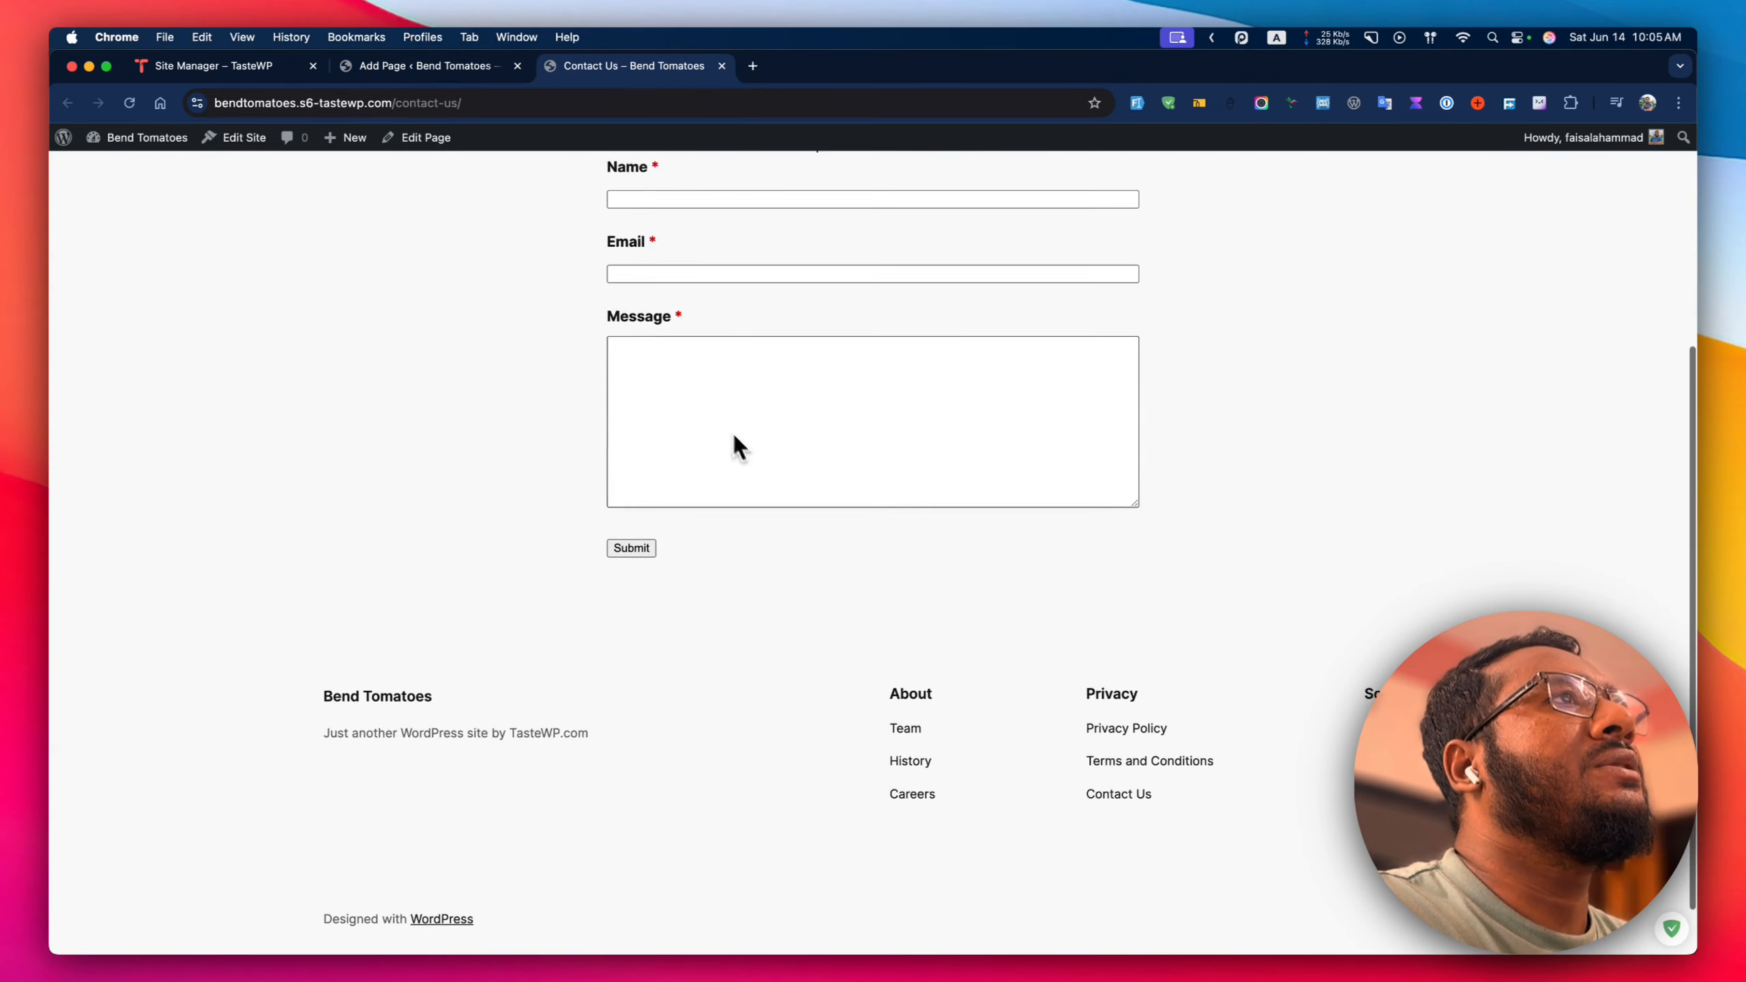
pyautogui.click(440, 65)
pyautogui.click(77, 144)
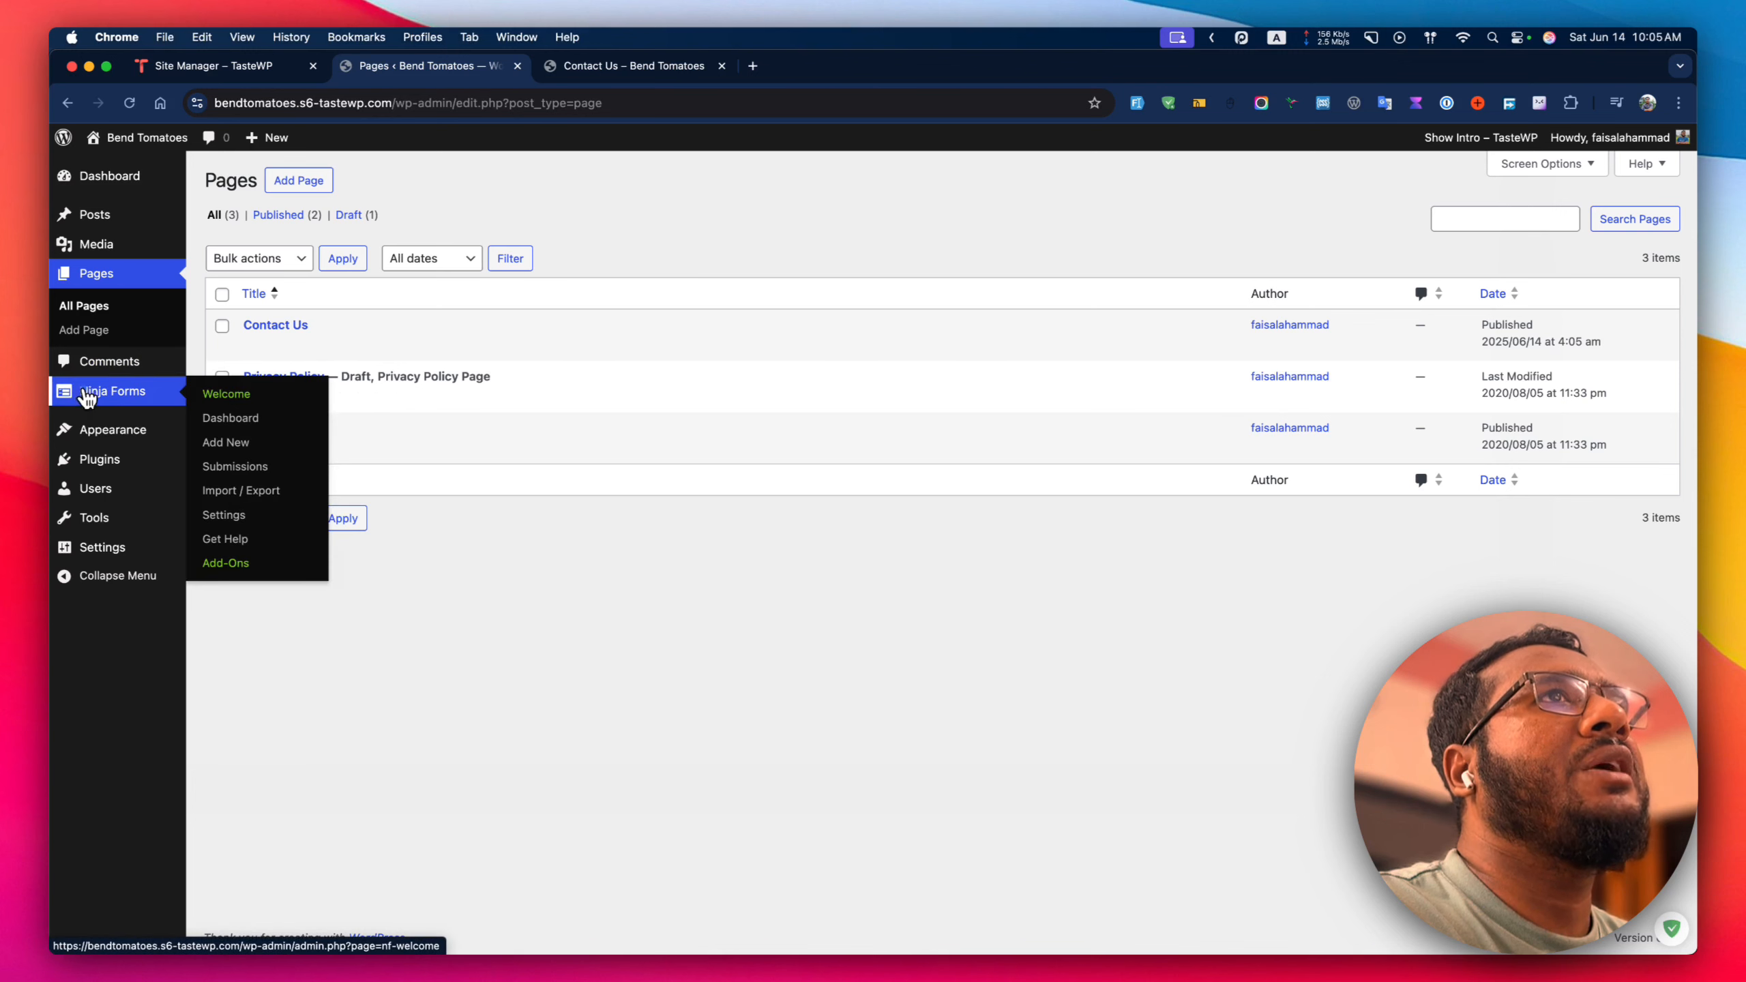
# In Ninja Forms, agree to share usage data and dismiss the welcome page.
pyautogui.click(86, 394)
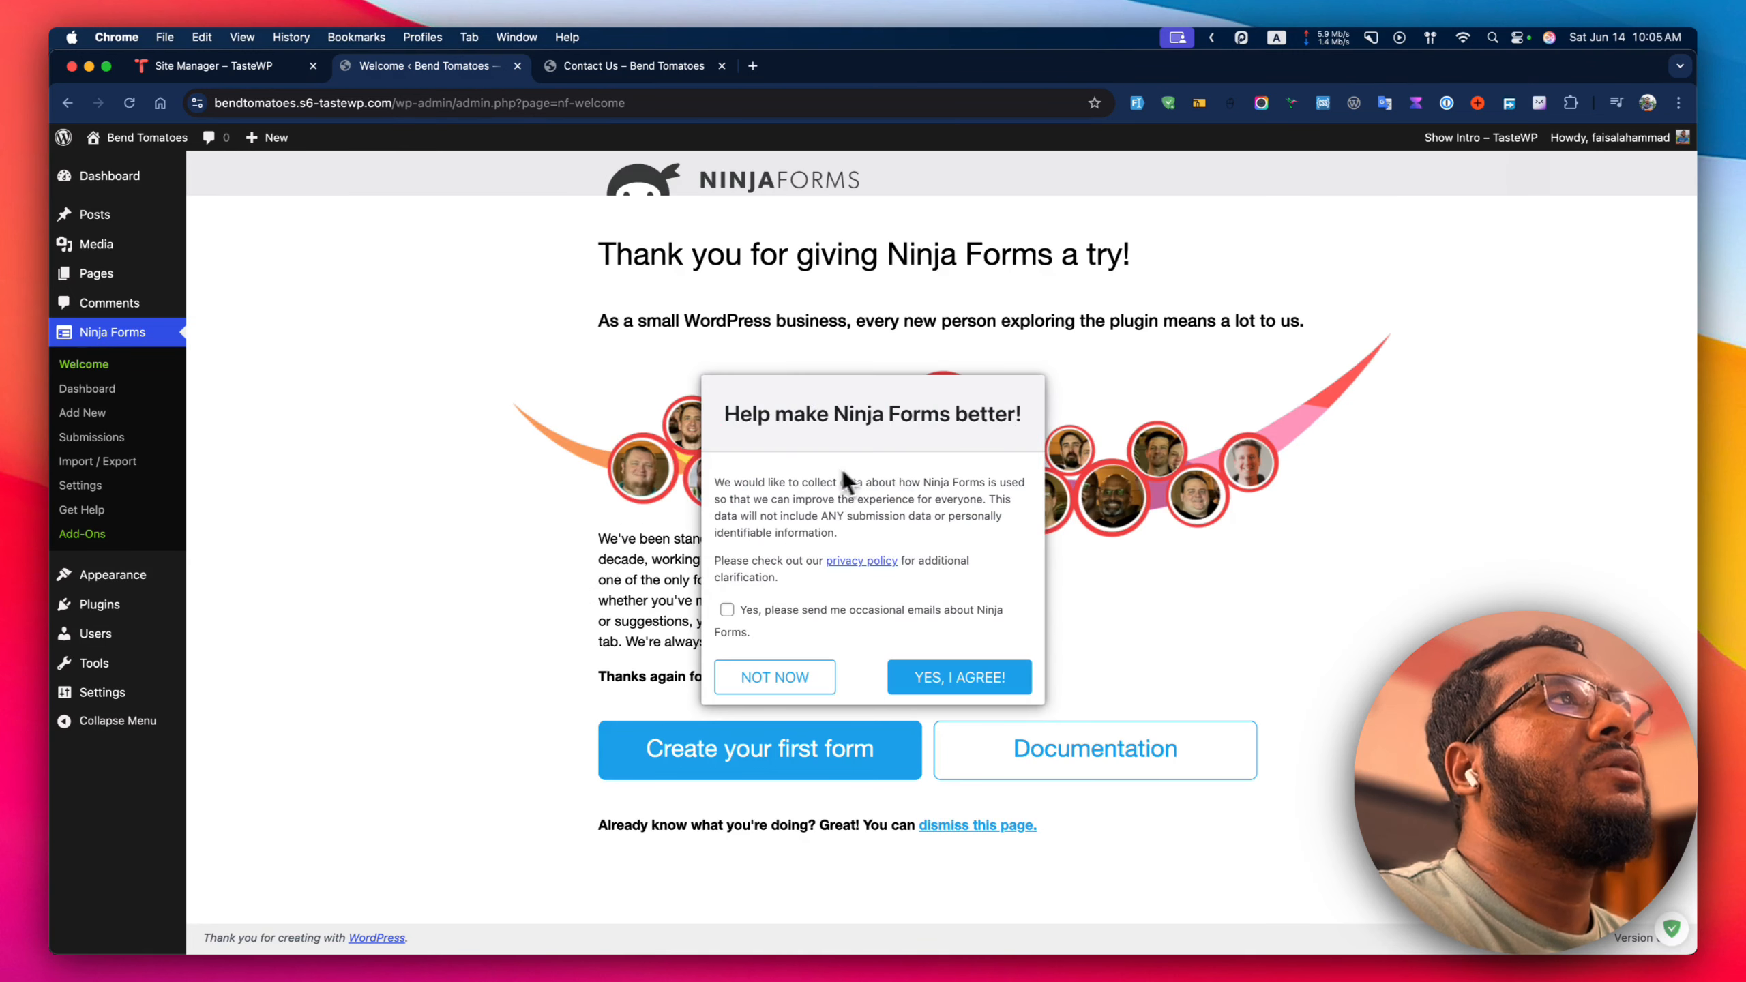
pyautogui.click(934, 674)
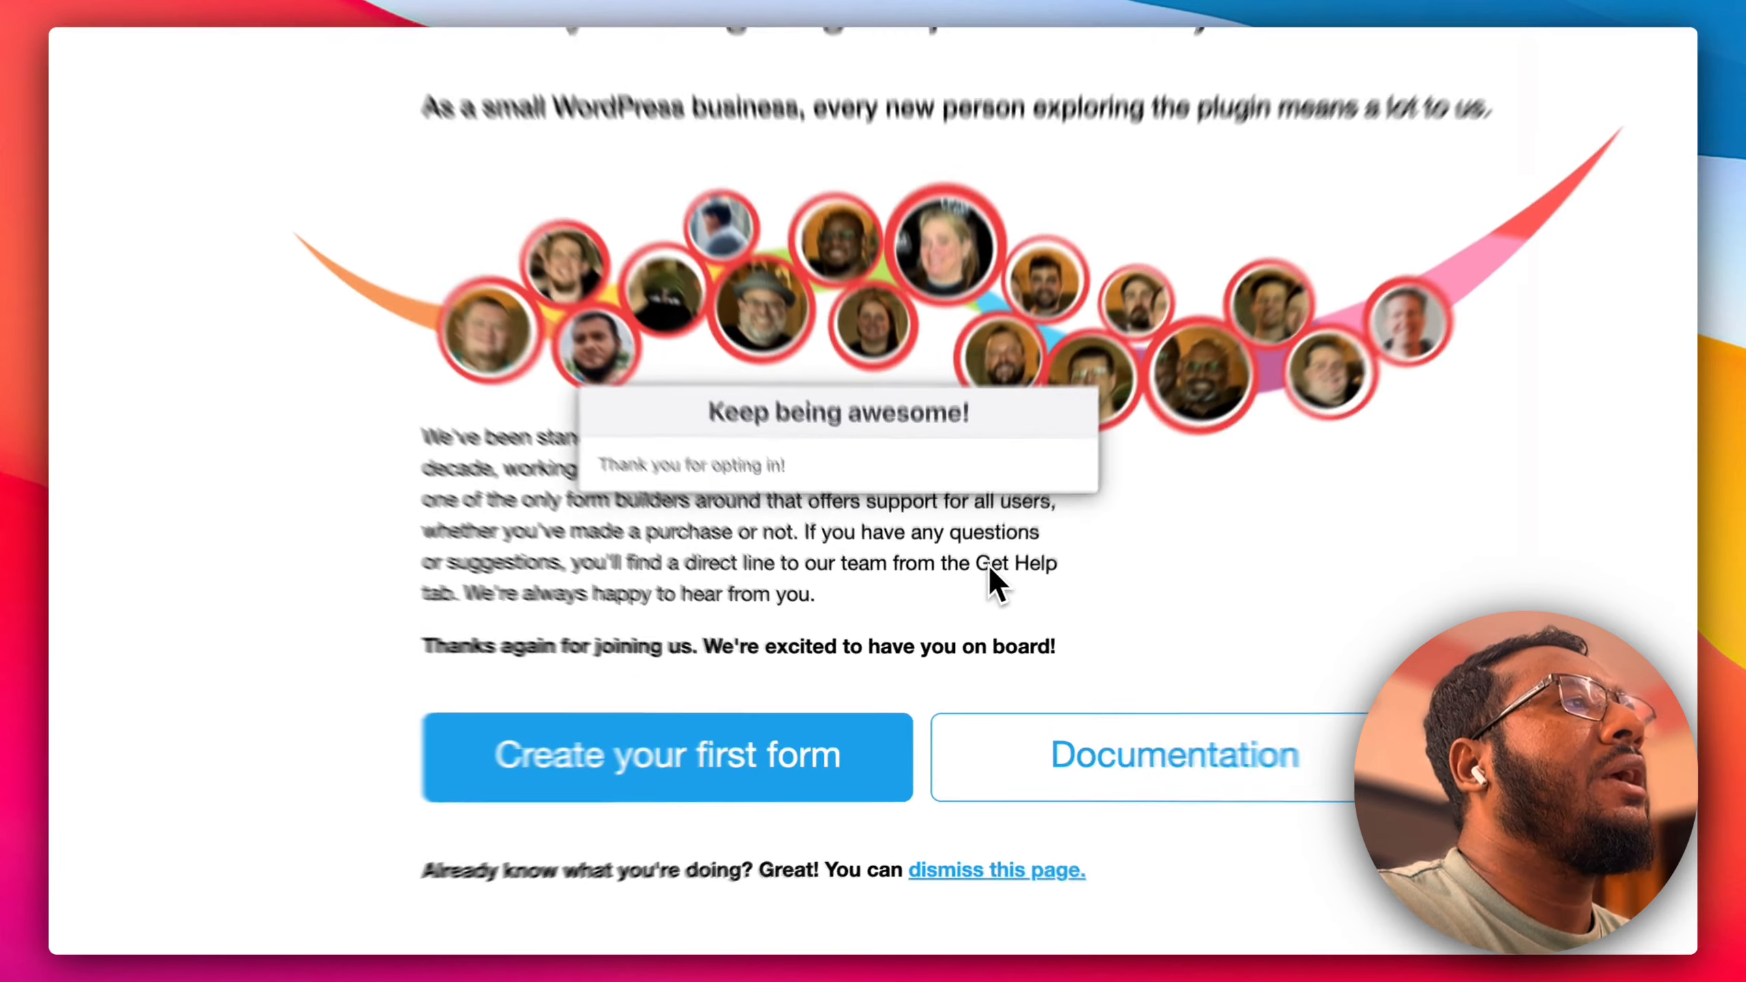
pyautogui.moveTo(972, 628); pyautogui.dragTo(970, 633)
pyautogui.click(901, 603)
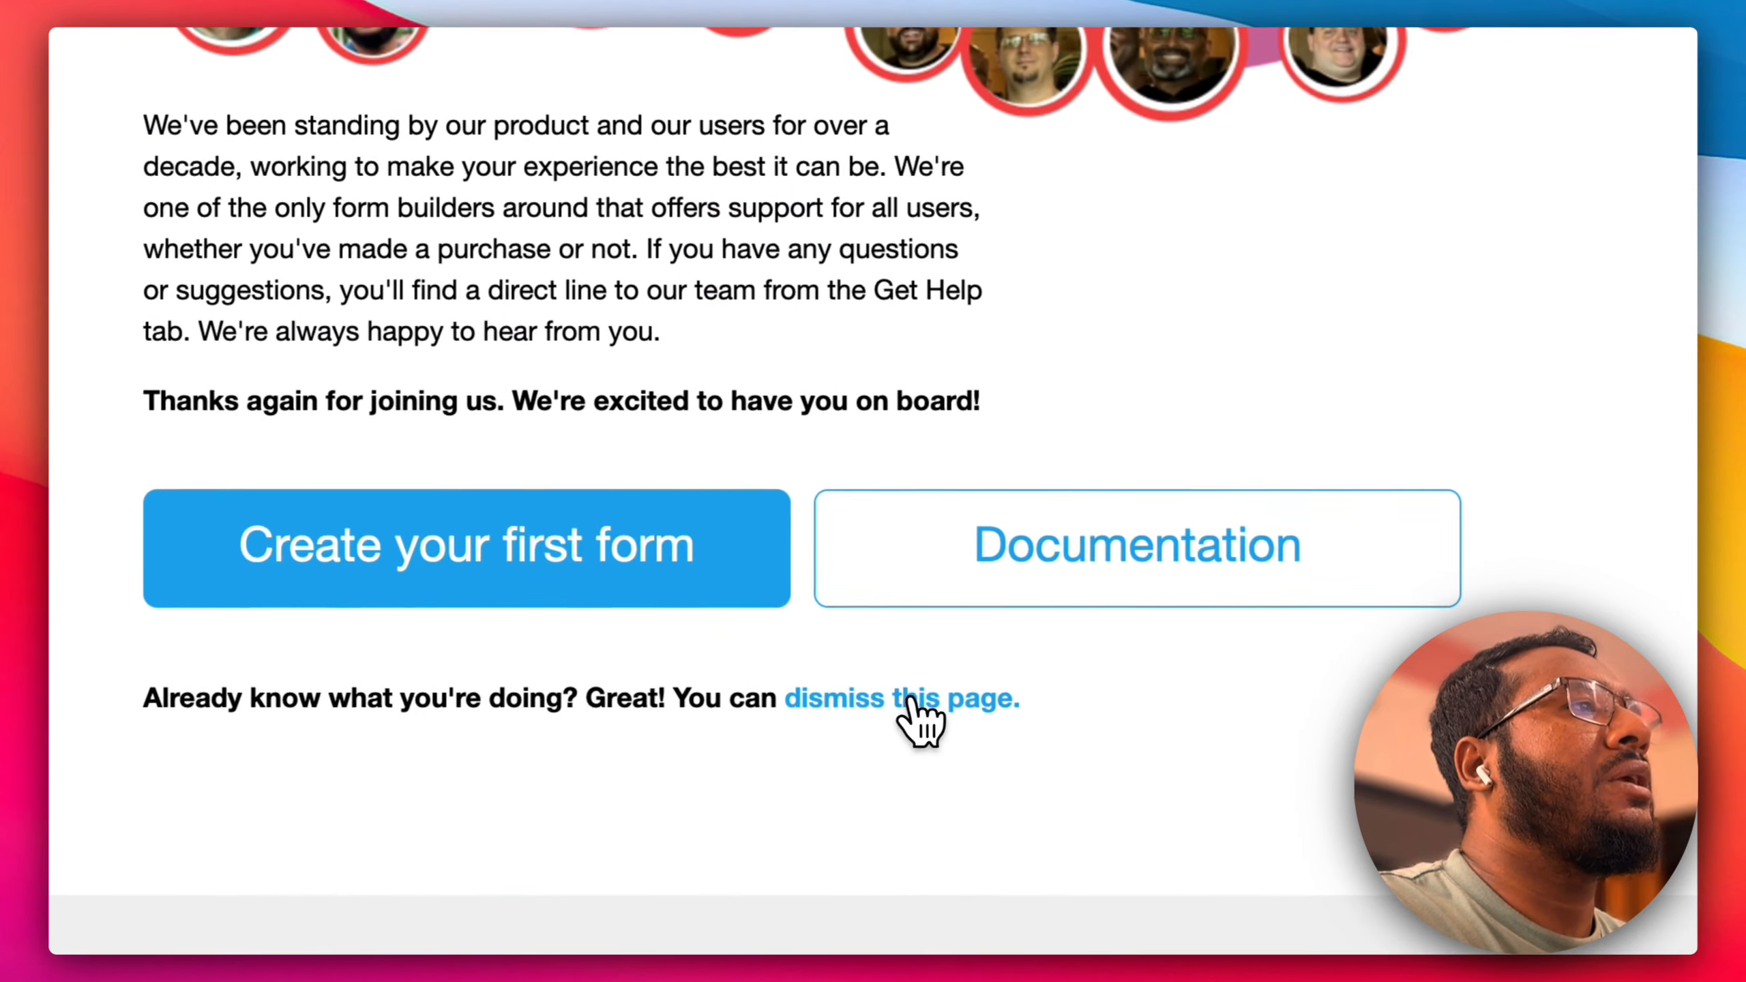
pyautogui.click(1024, 914)
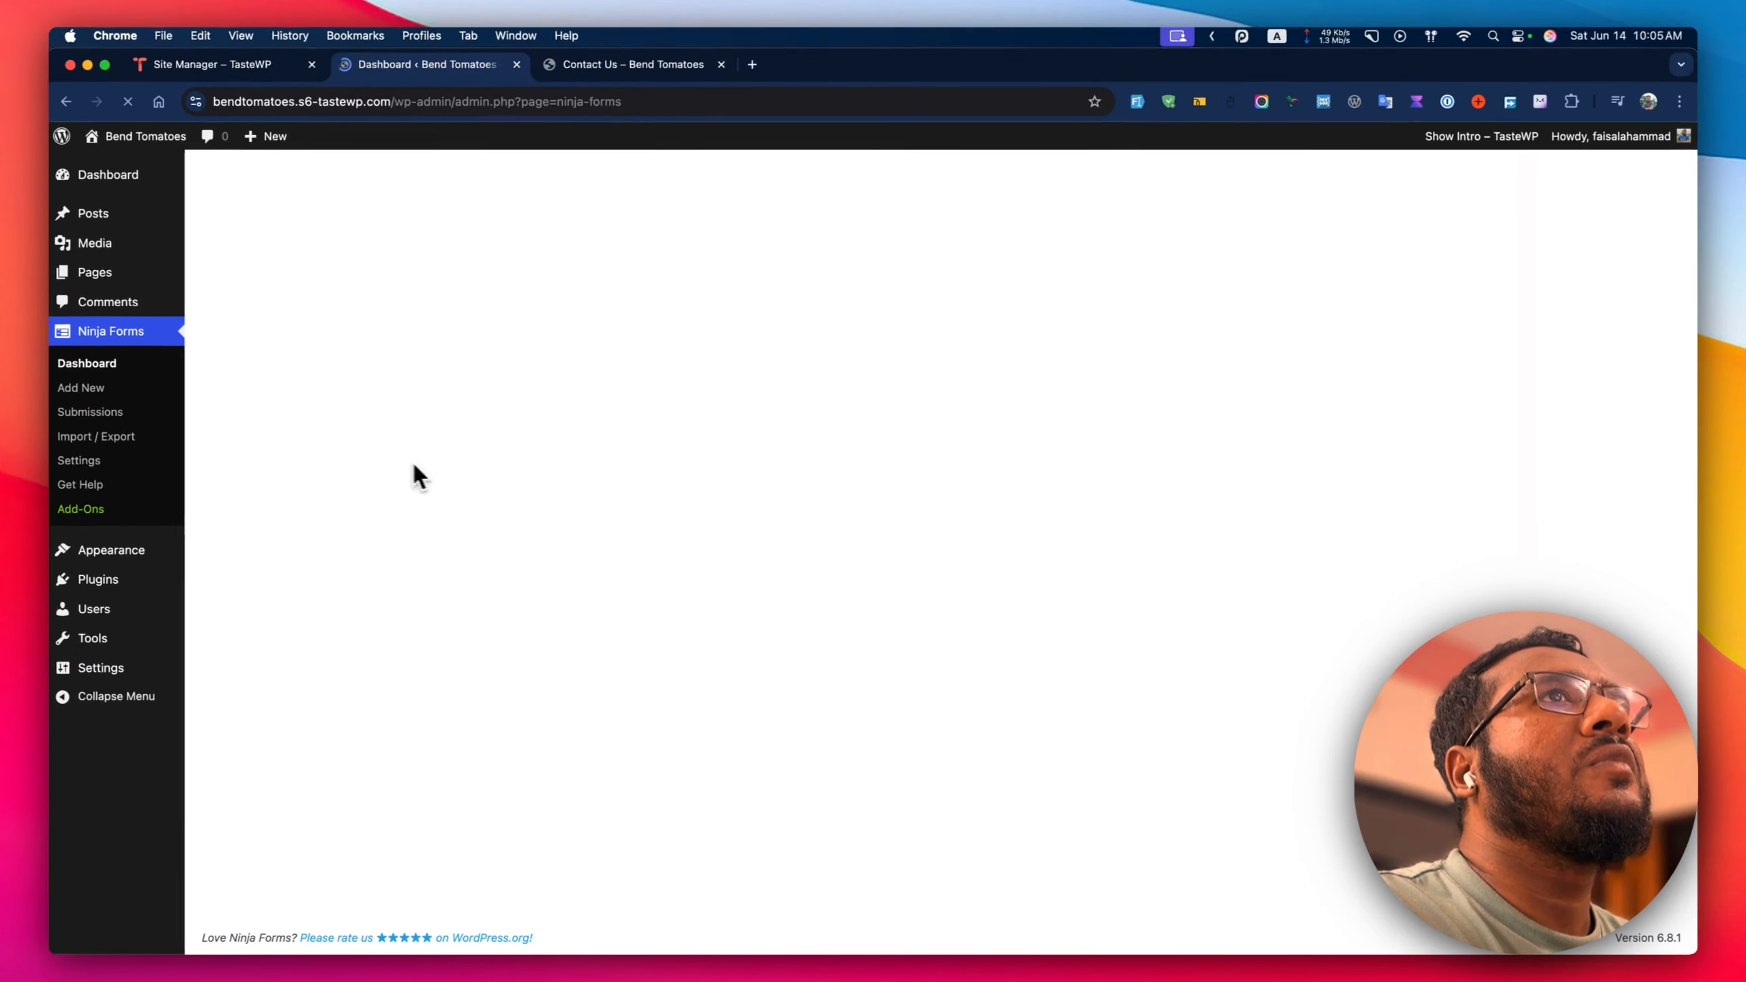
# Delete the Message field from Contact Me and add a Select field using the 'sel' filter.
pyautogui.click(660, 429)
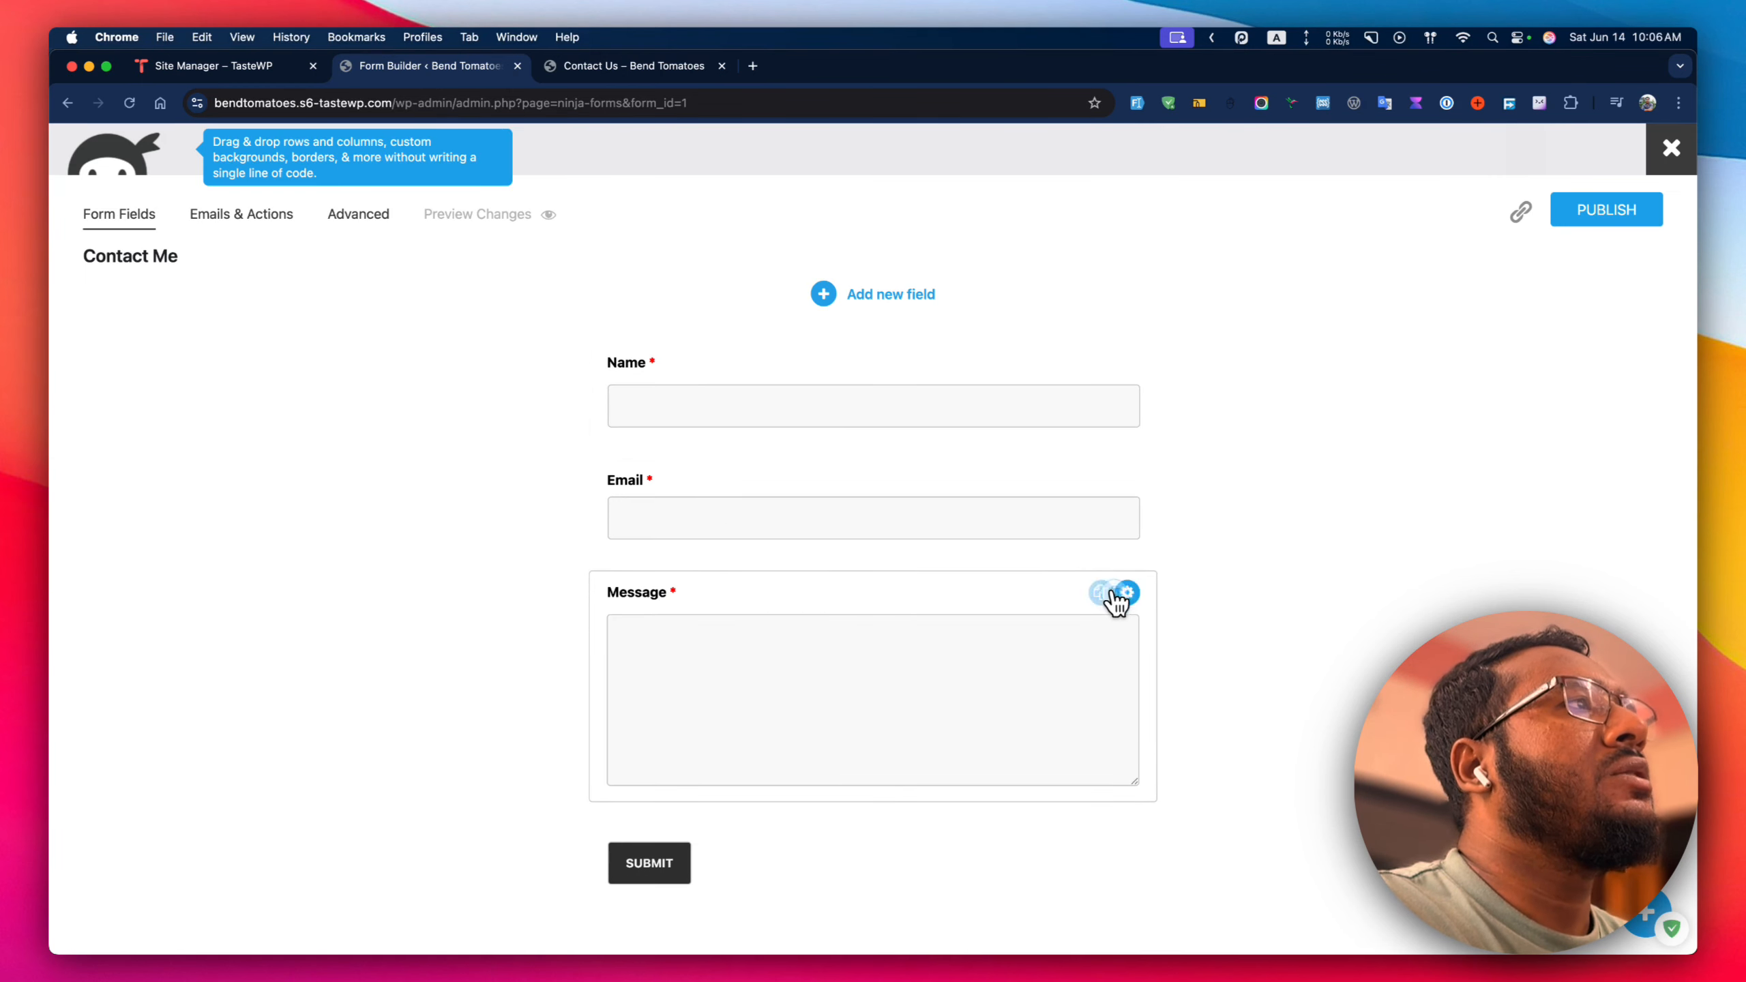
pyautogui.click(1094, 593)
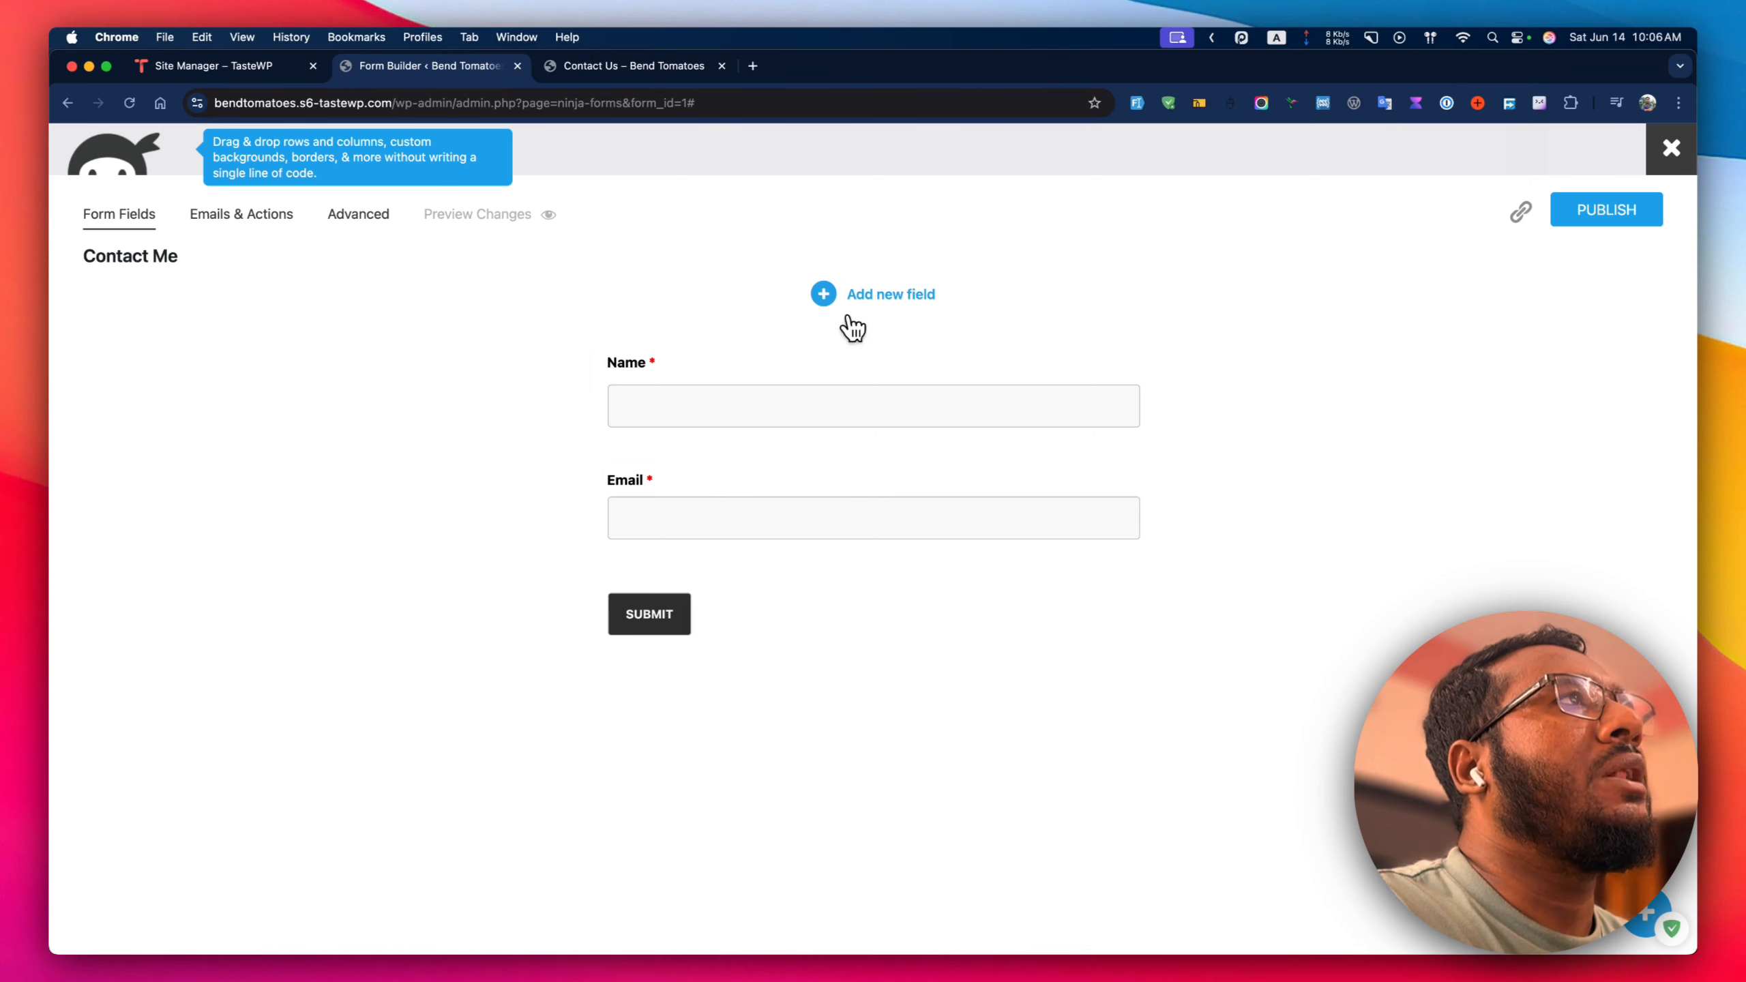
pyautogui.click(863, 297)
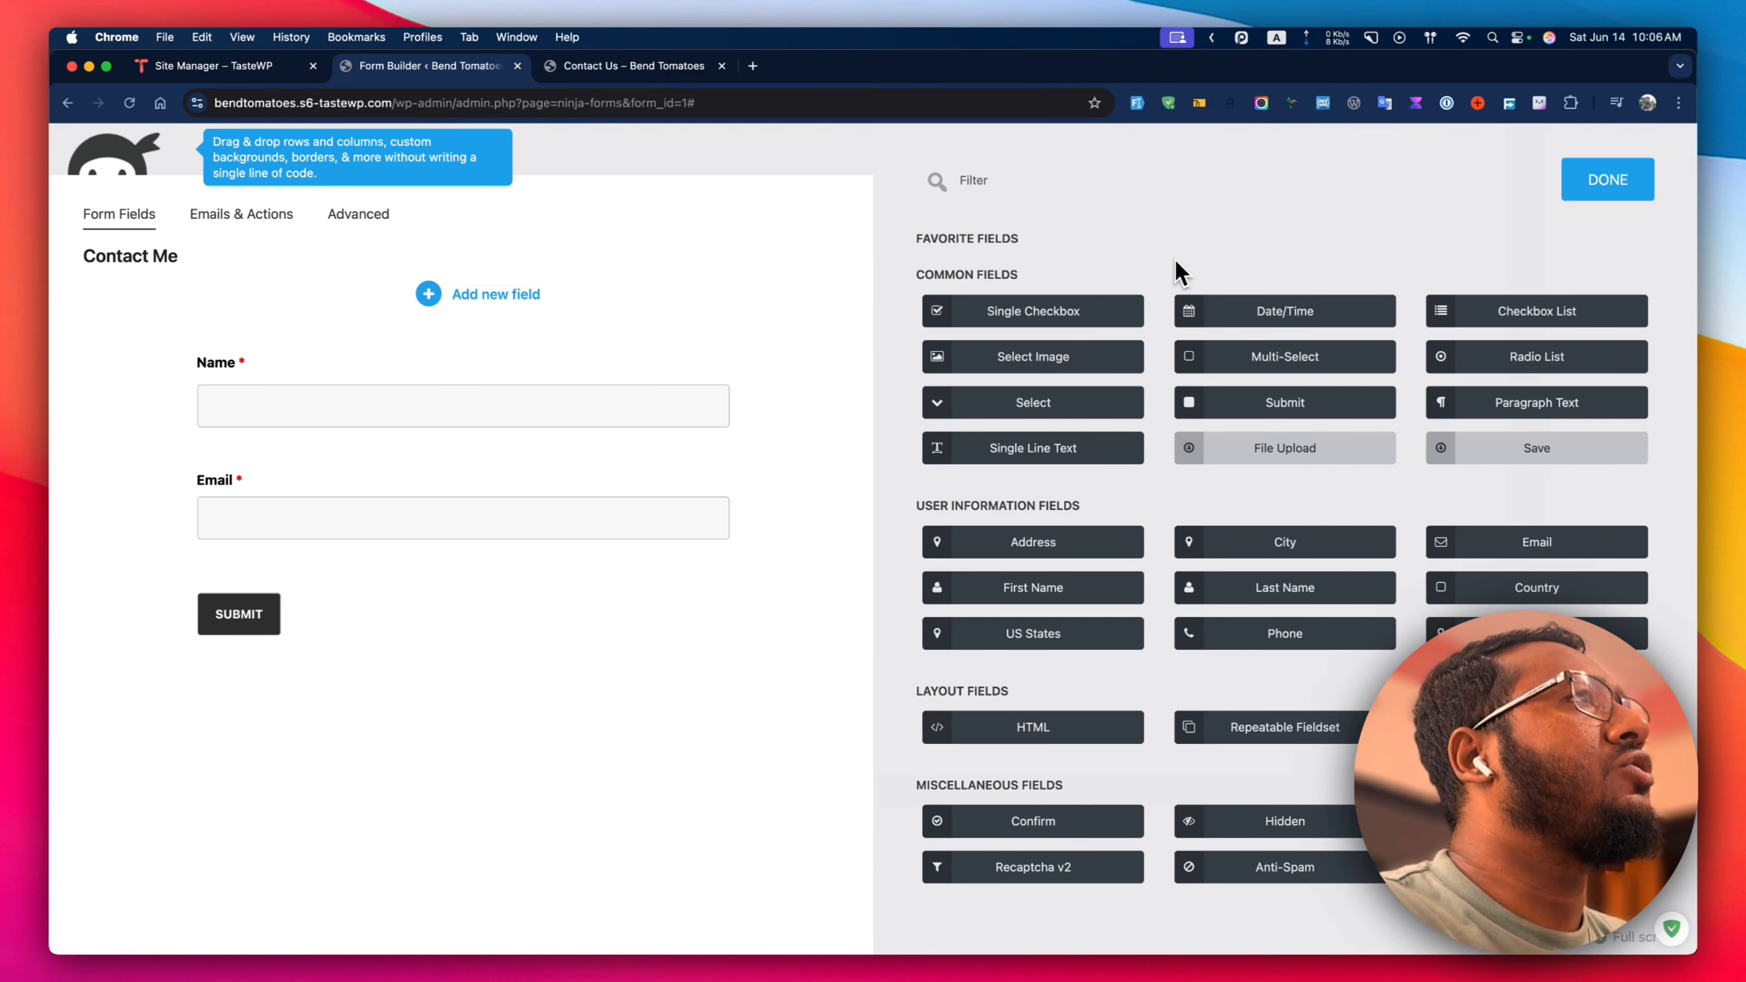
pyautogui.write('drop')
pyautogui.press('BackSpace')
pyautogui.press('BackSpace')
pyautogui.press('BackSpace')
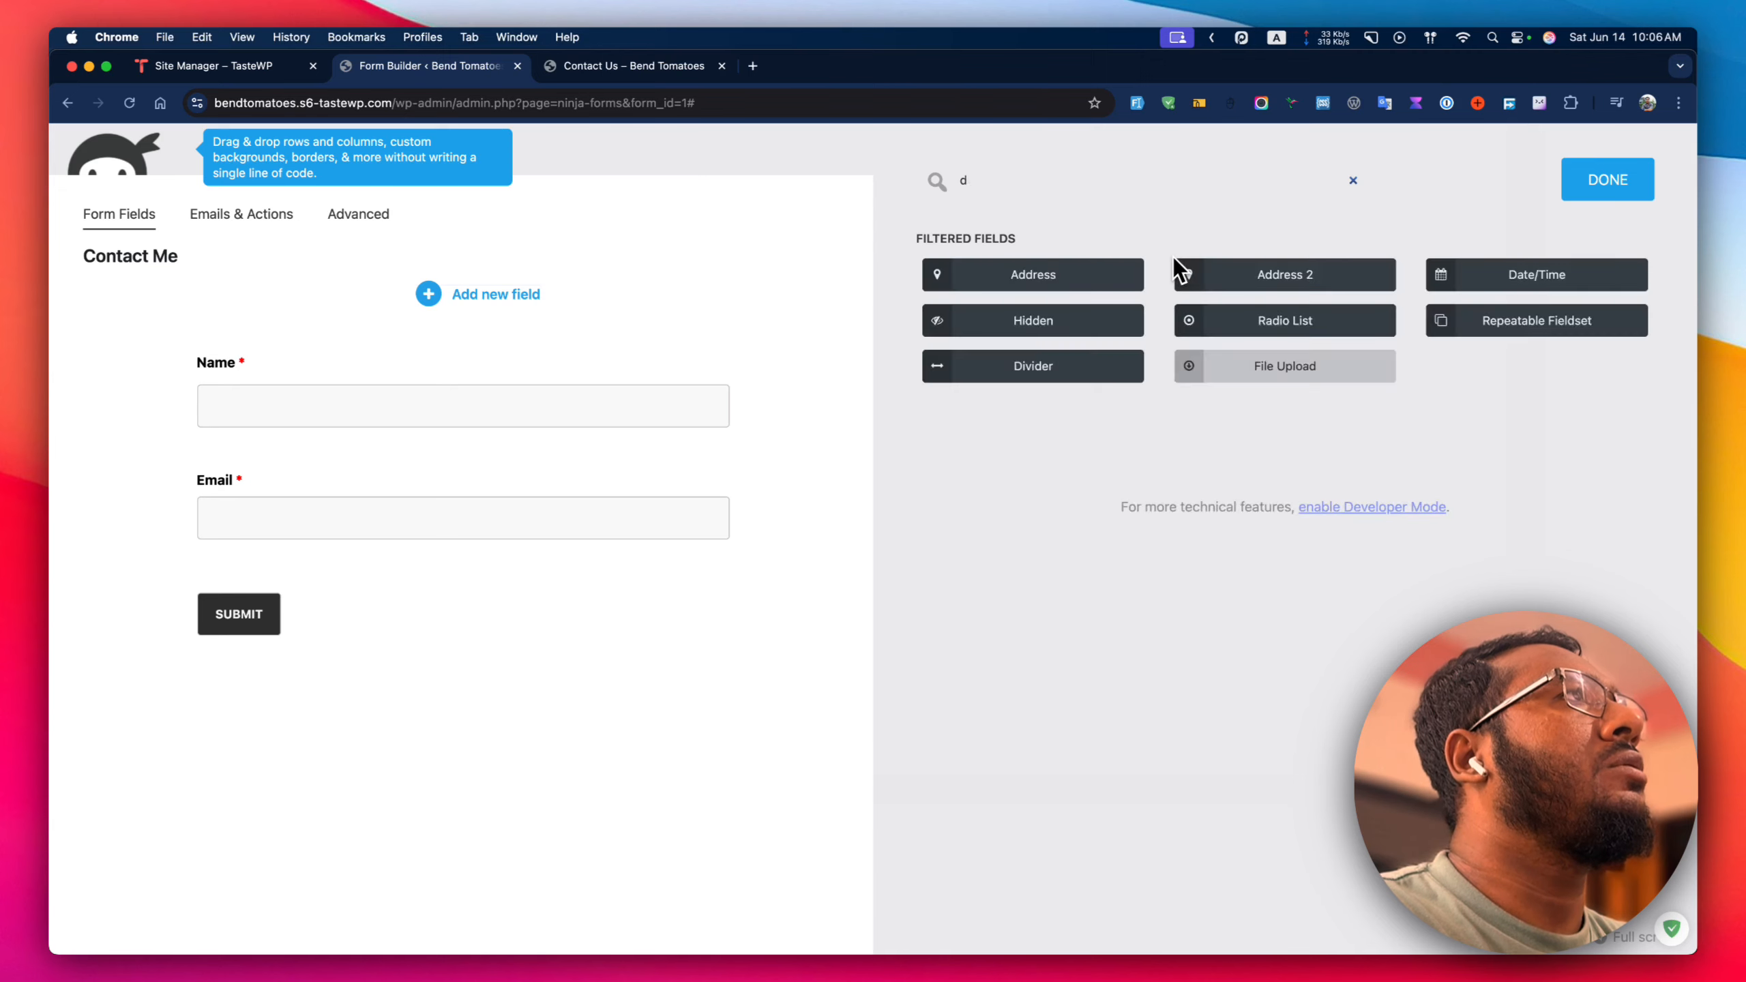
pyautogui.press('BackSpace')
pyautogui.write('sele')
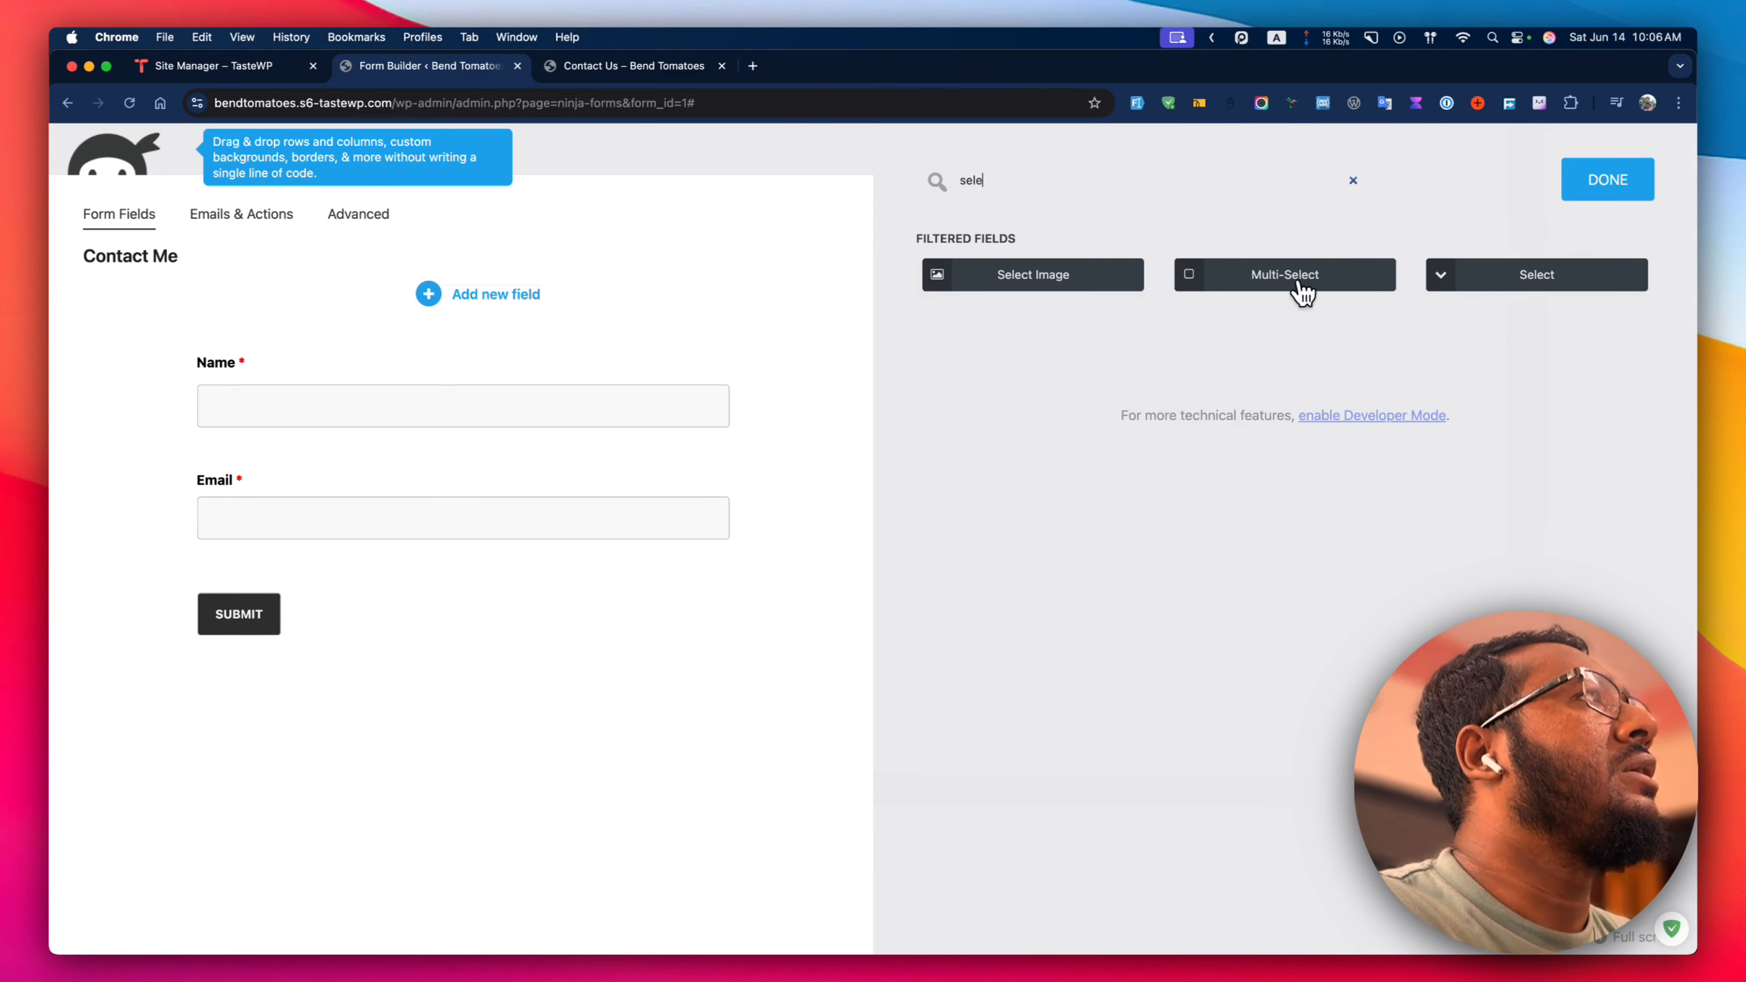
pyautogui.click(1517, 276)
# Move the Select field above Submit and select its first option label for editing.
pyautogui.moveTo(459, 739); pyautogui.dragTo(445, 605)
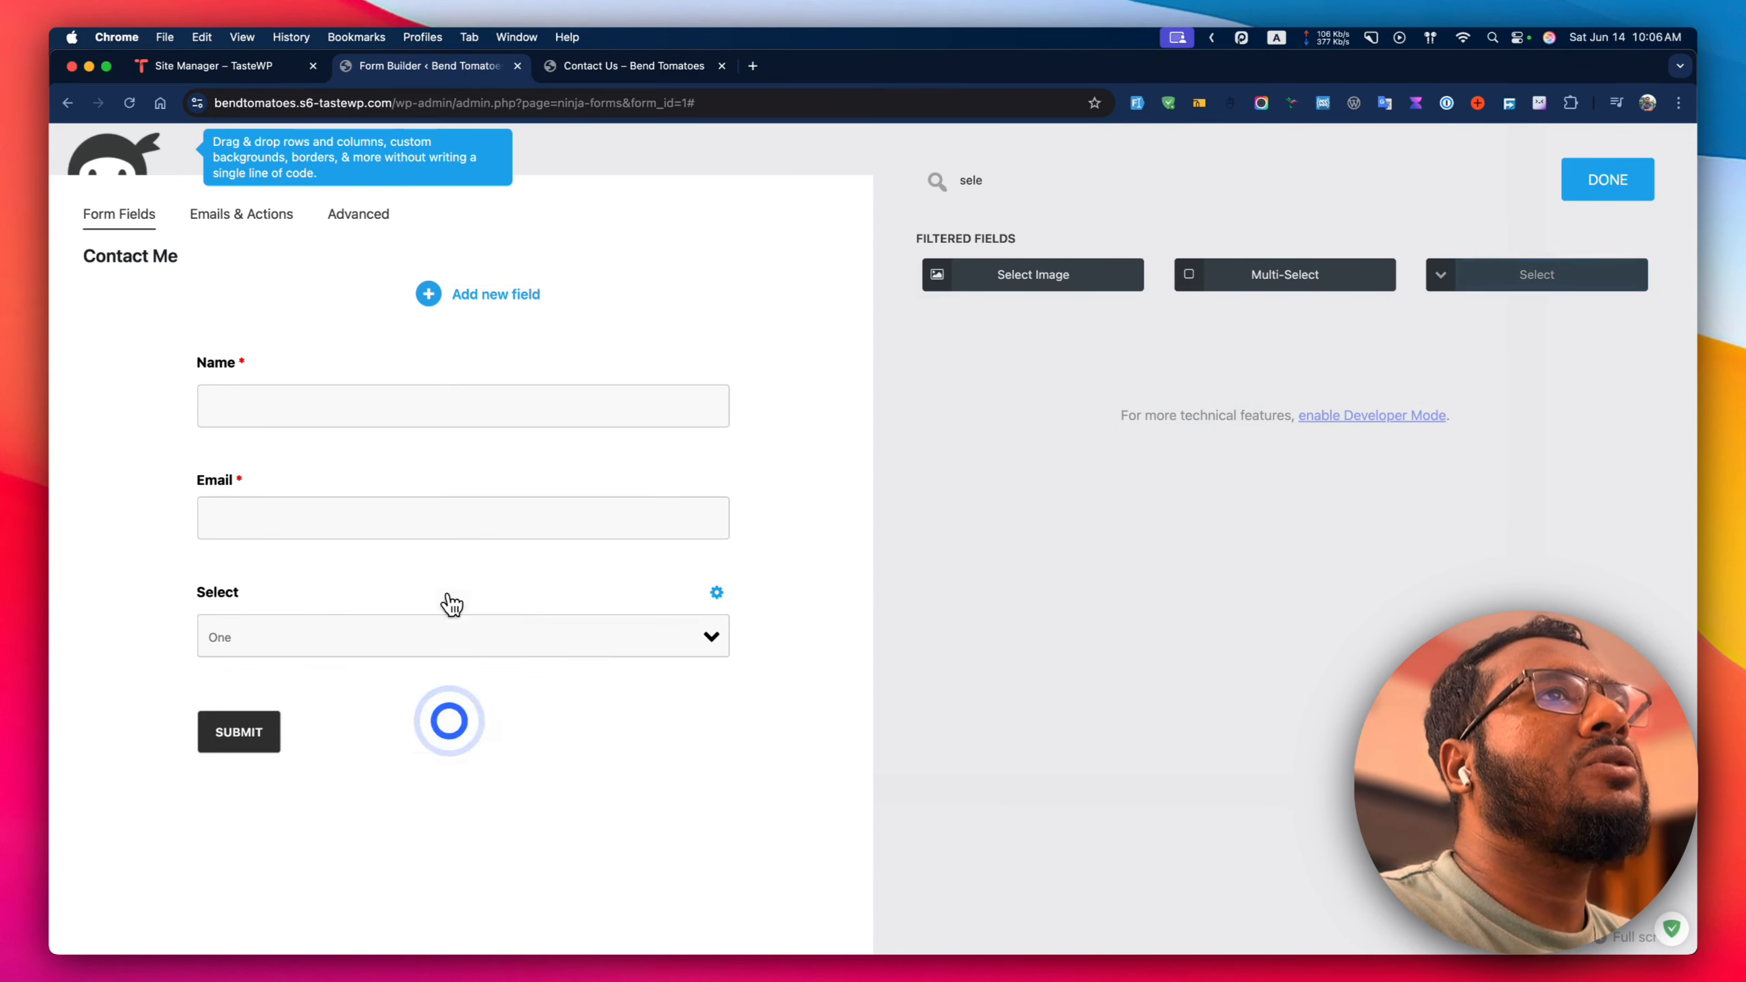
pyautogui.click(1061, 177)
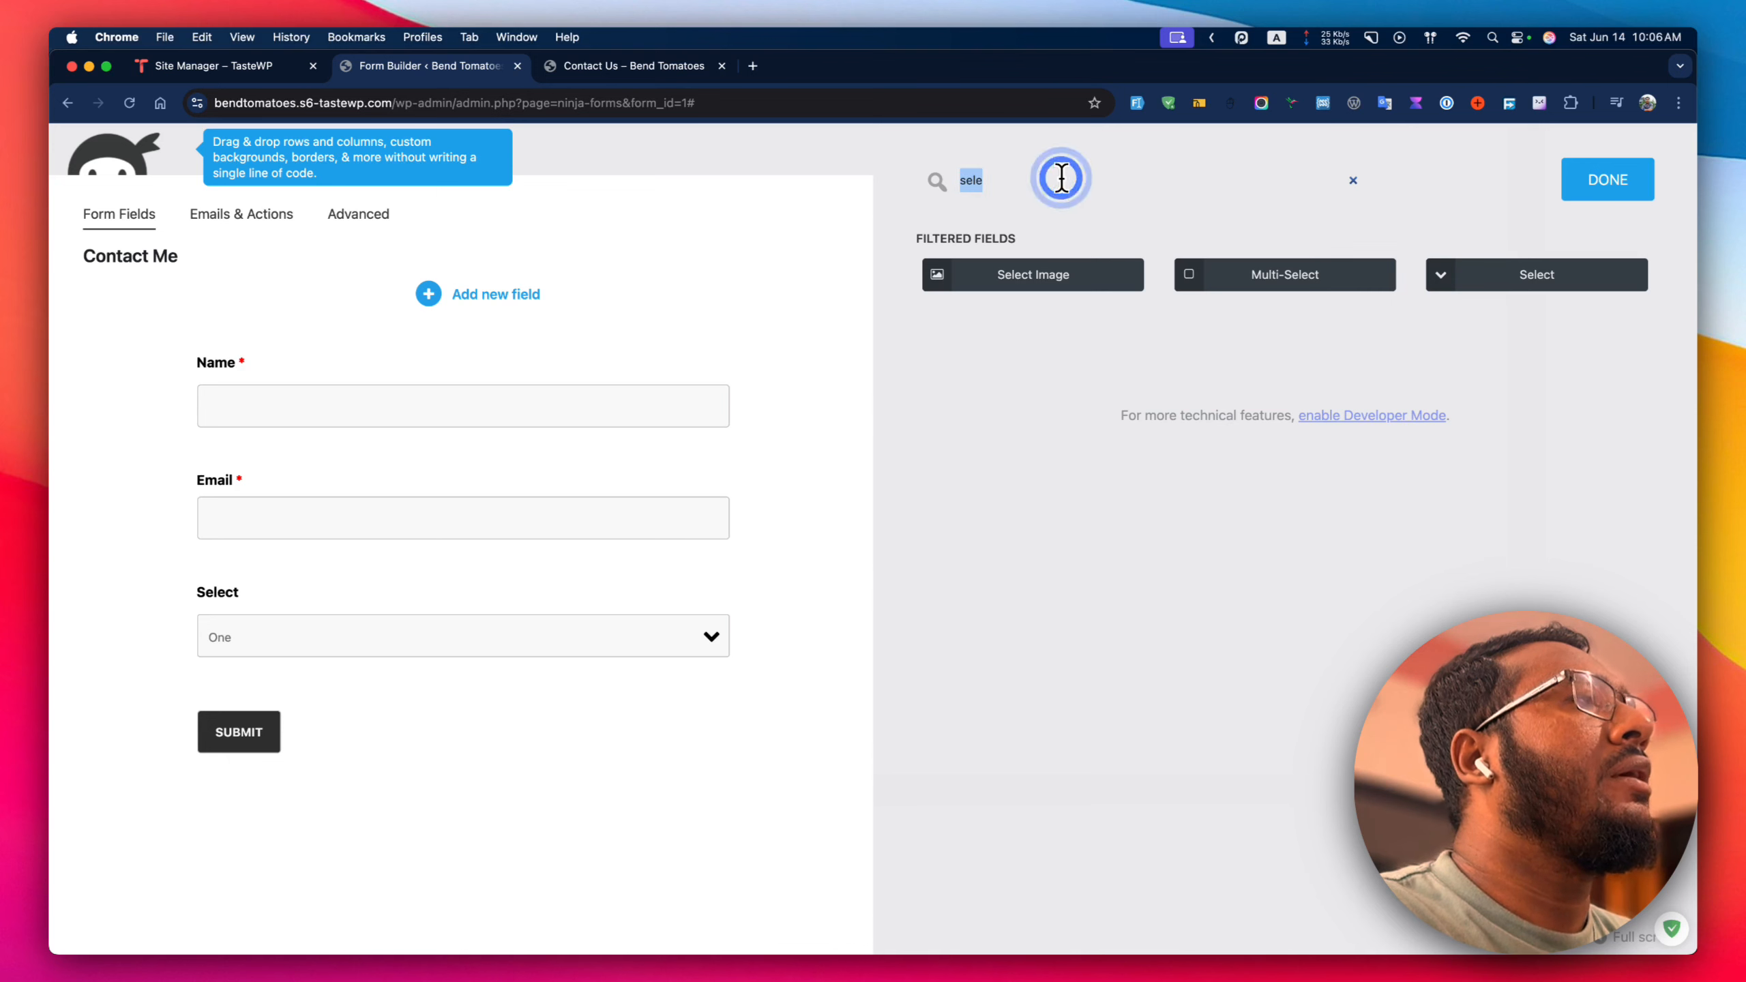
pyautogui.click(598, 619)
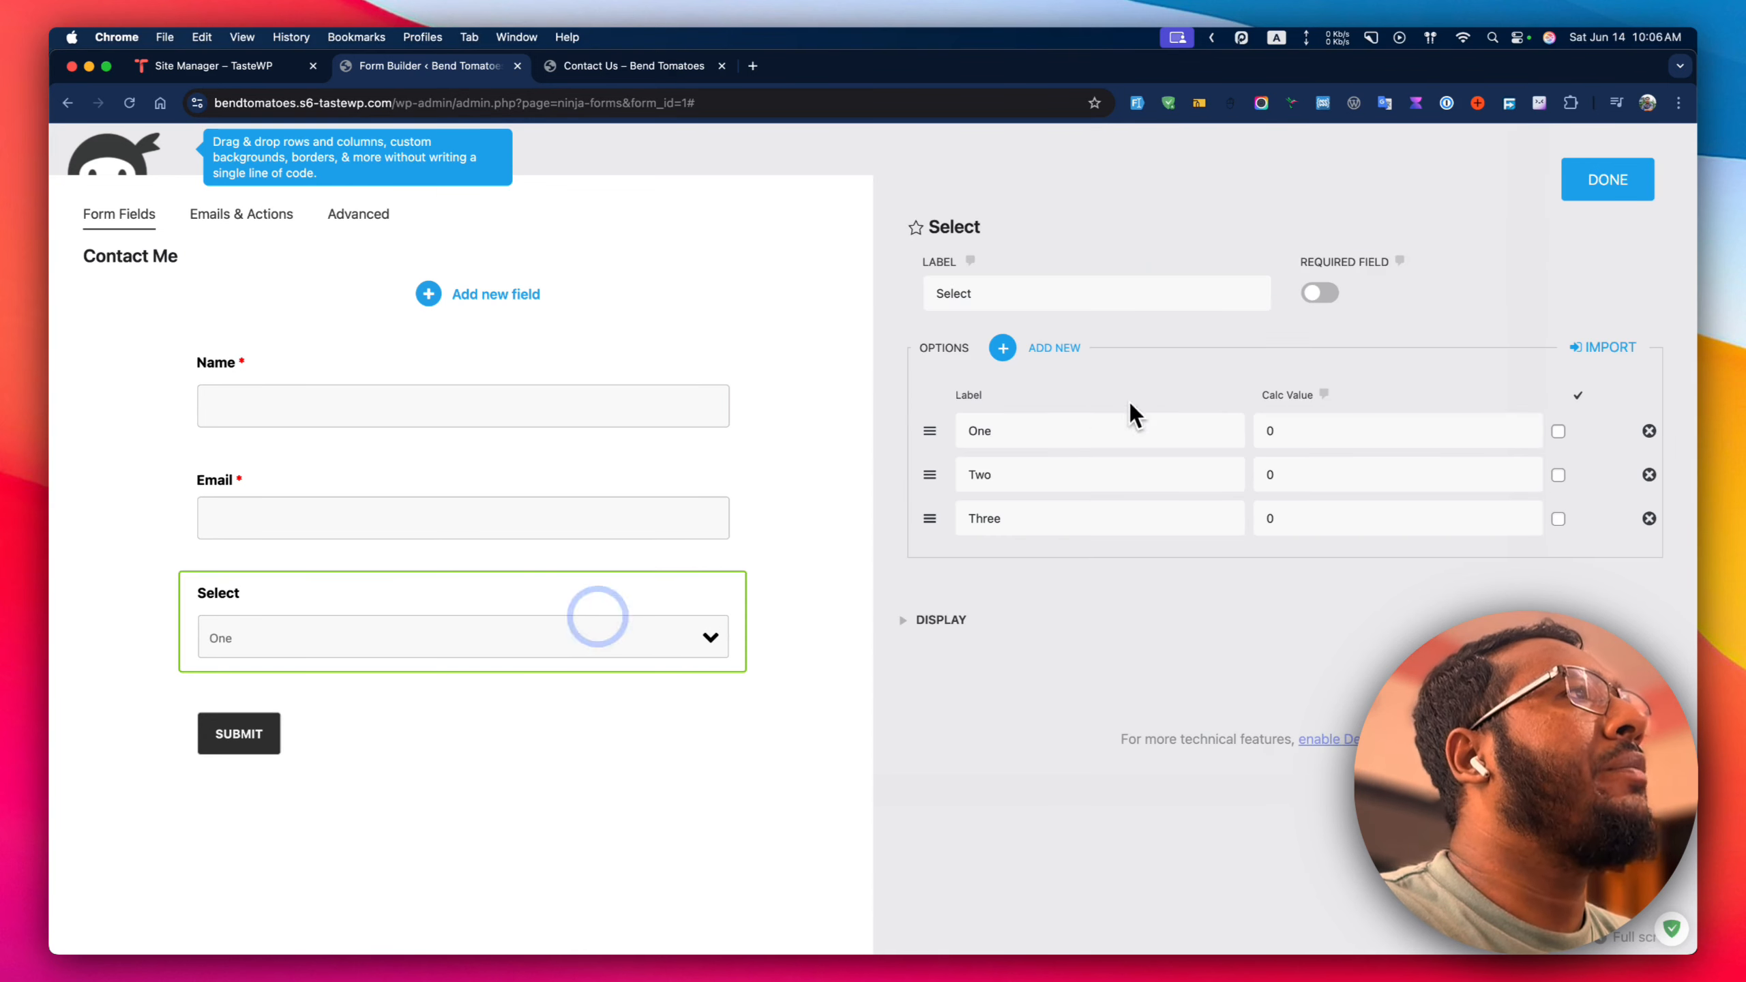
pyautogui.doubleClick(984, 428)
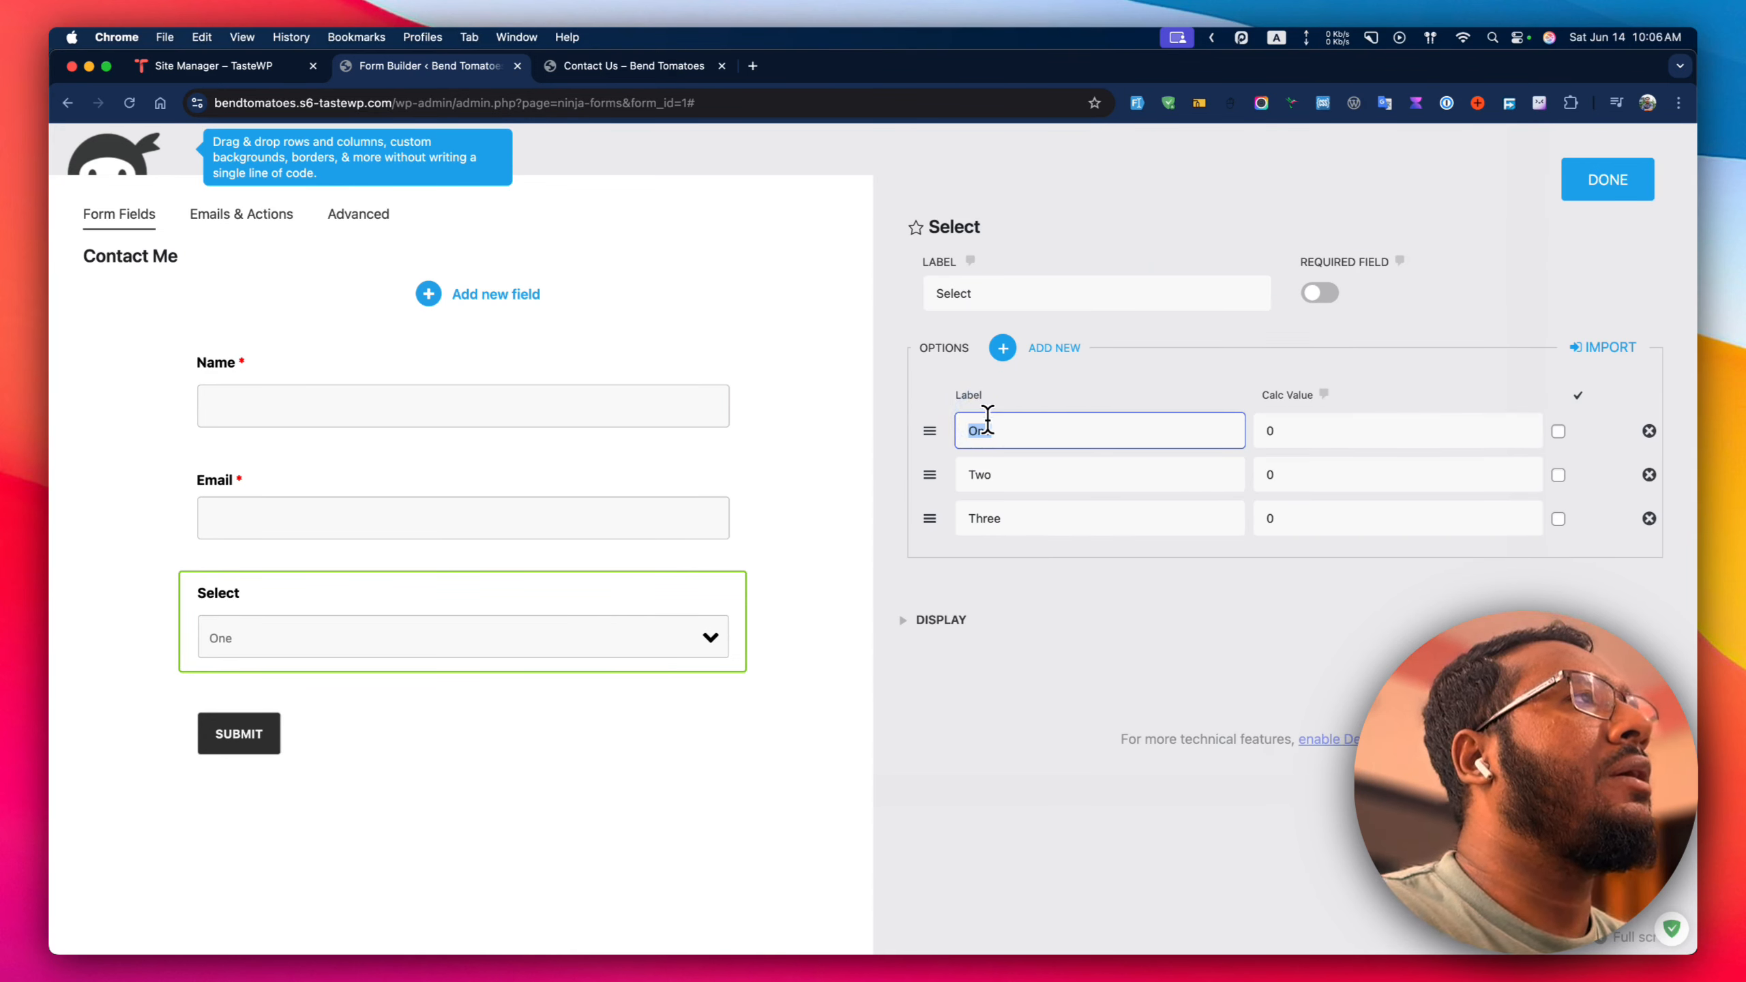
# Rename the dropdown options to Citi Bank, Wise Payment Ltd and Another Bank.
pyautogui.write('City Bank')
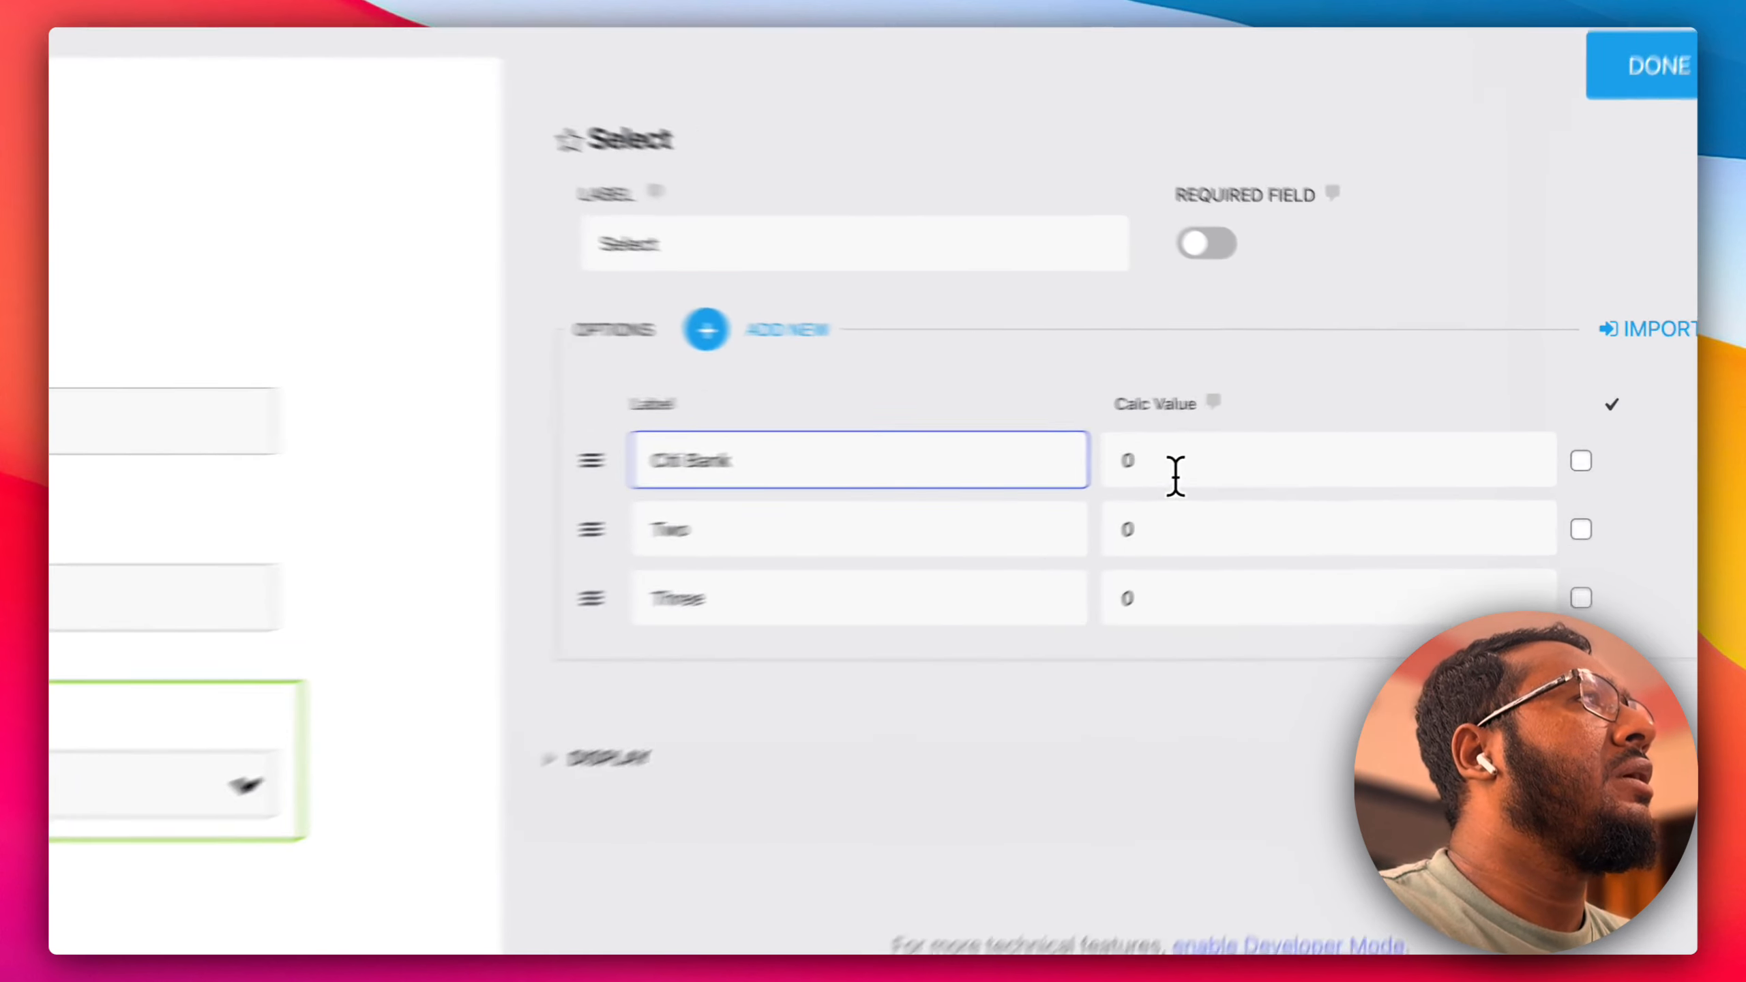
pyautogui.click(1303, 433)
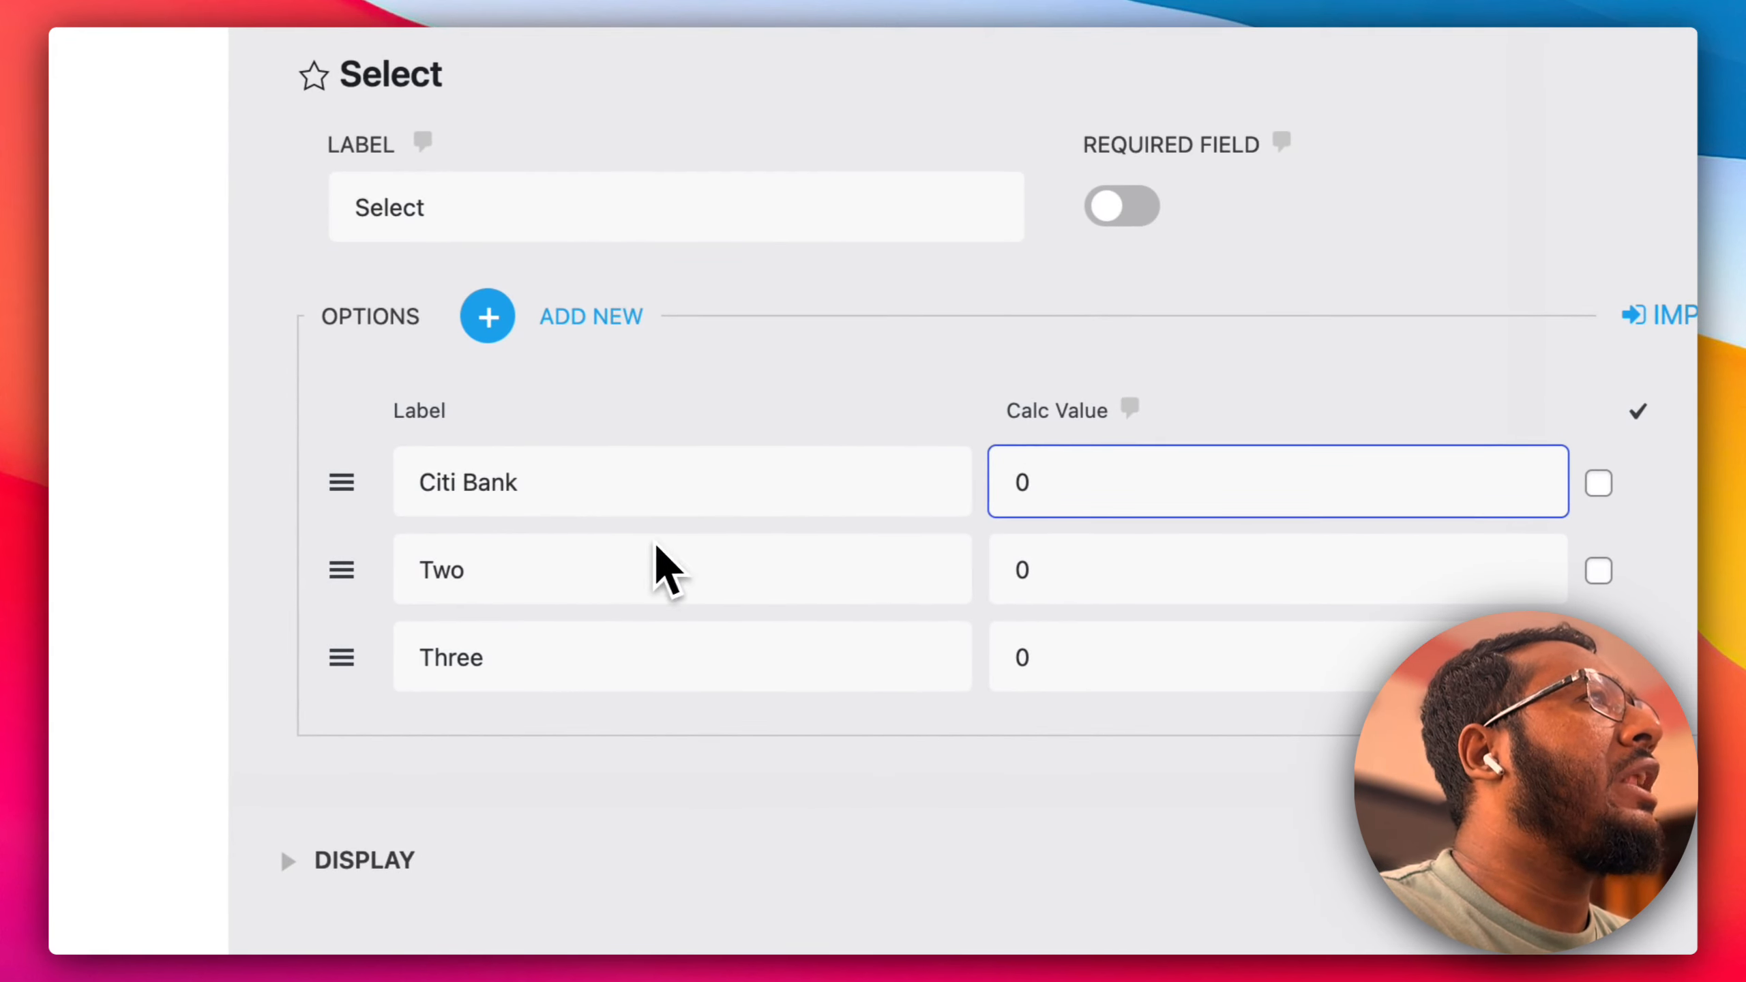
pyautogui.doubleClick(583, 561)
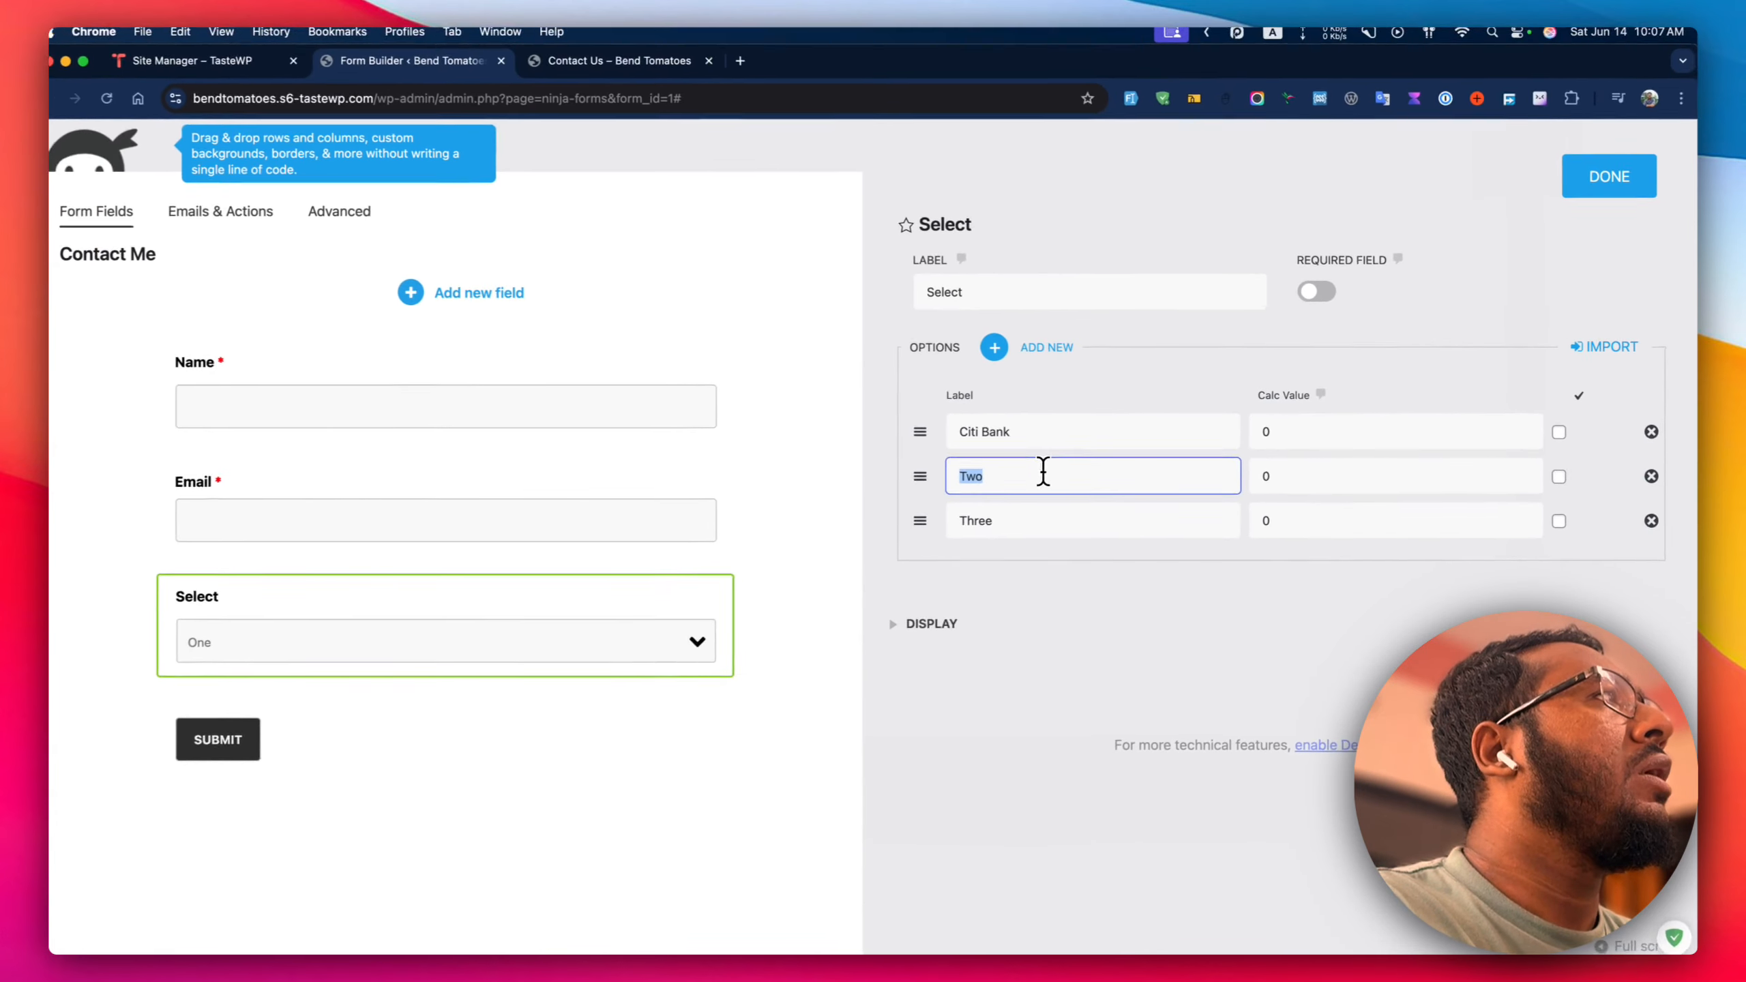
pyautogui.write('Wise')
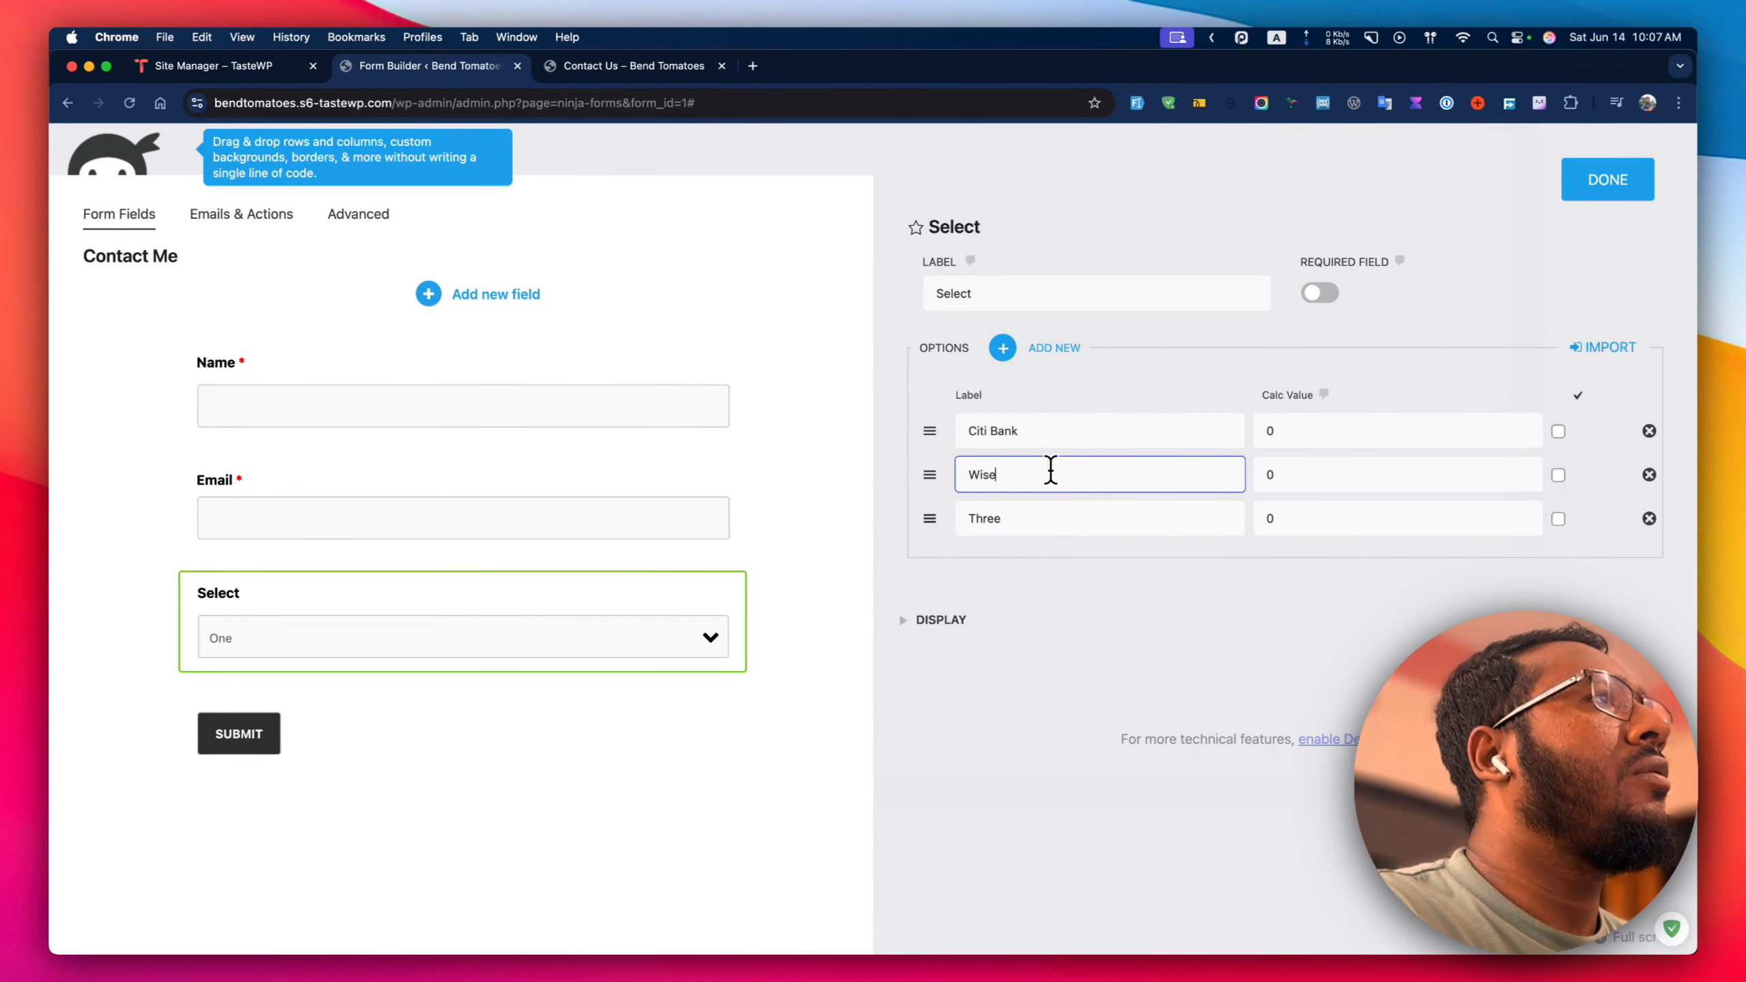
pyautogui.write(' Payment Ltd')
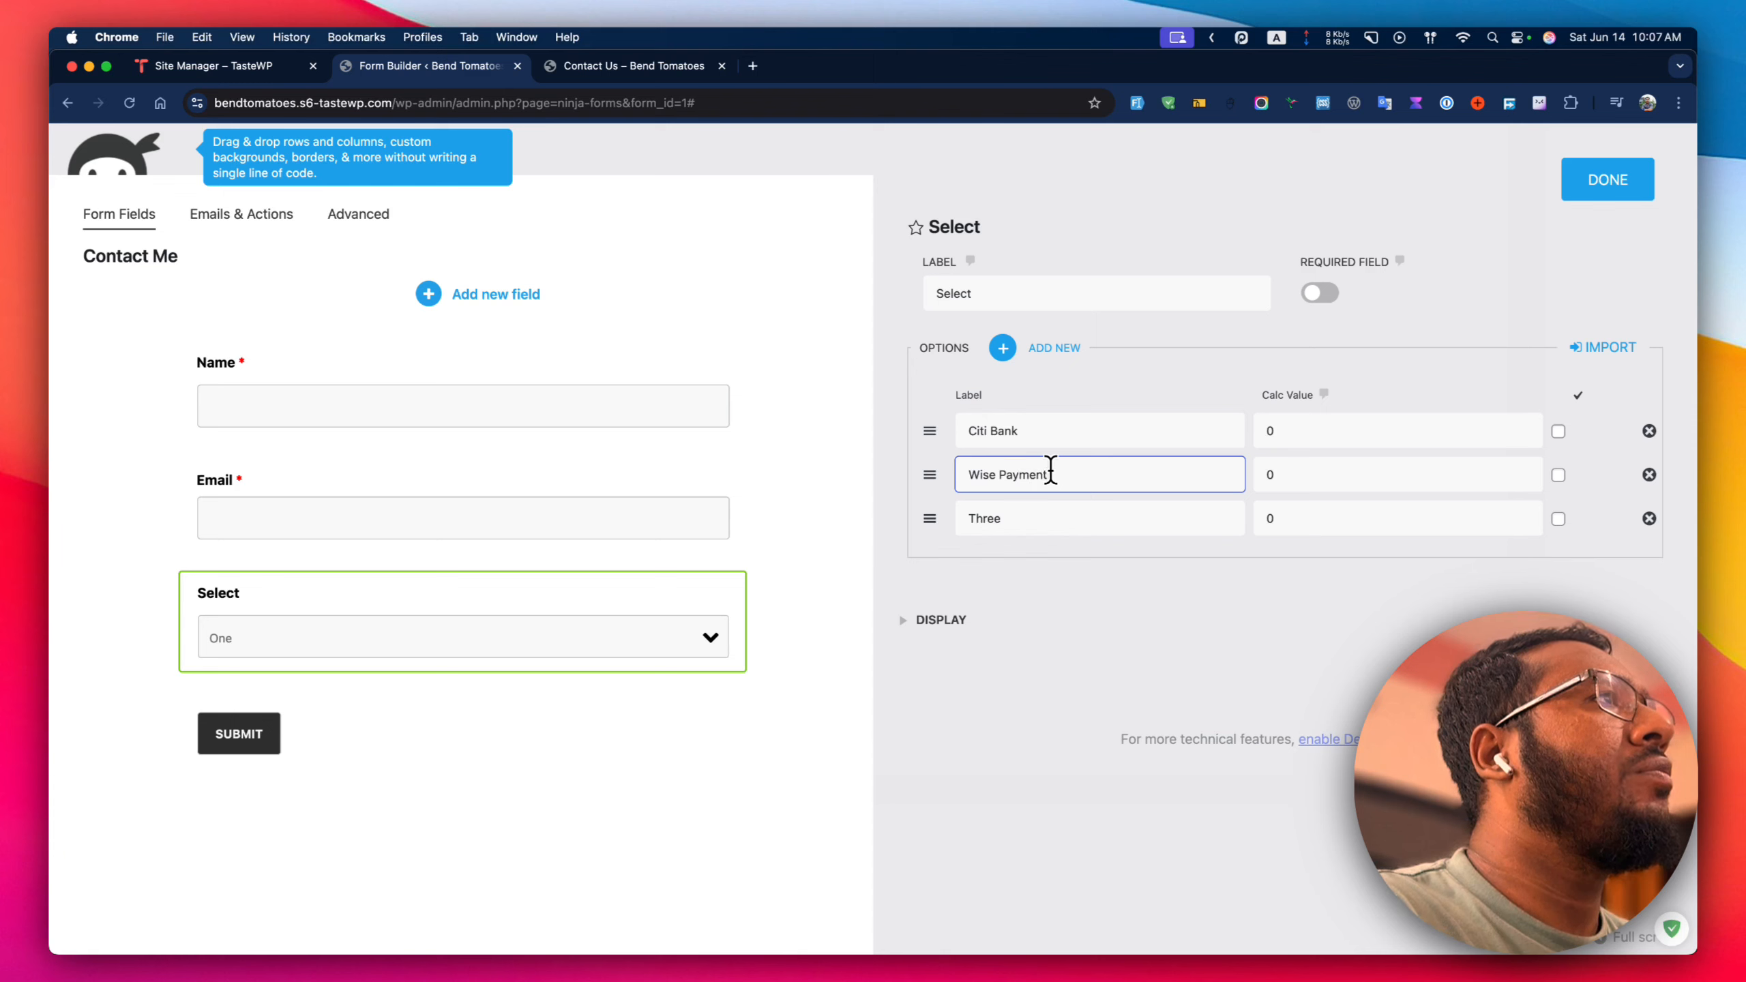
pyautogui.press('Tab')
pyautogui.press('Tab')
pyautogui.press('Tab')
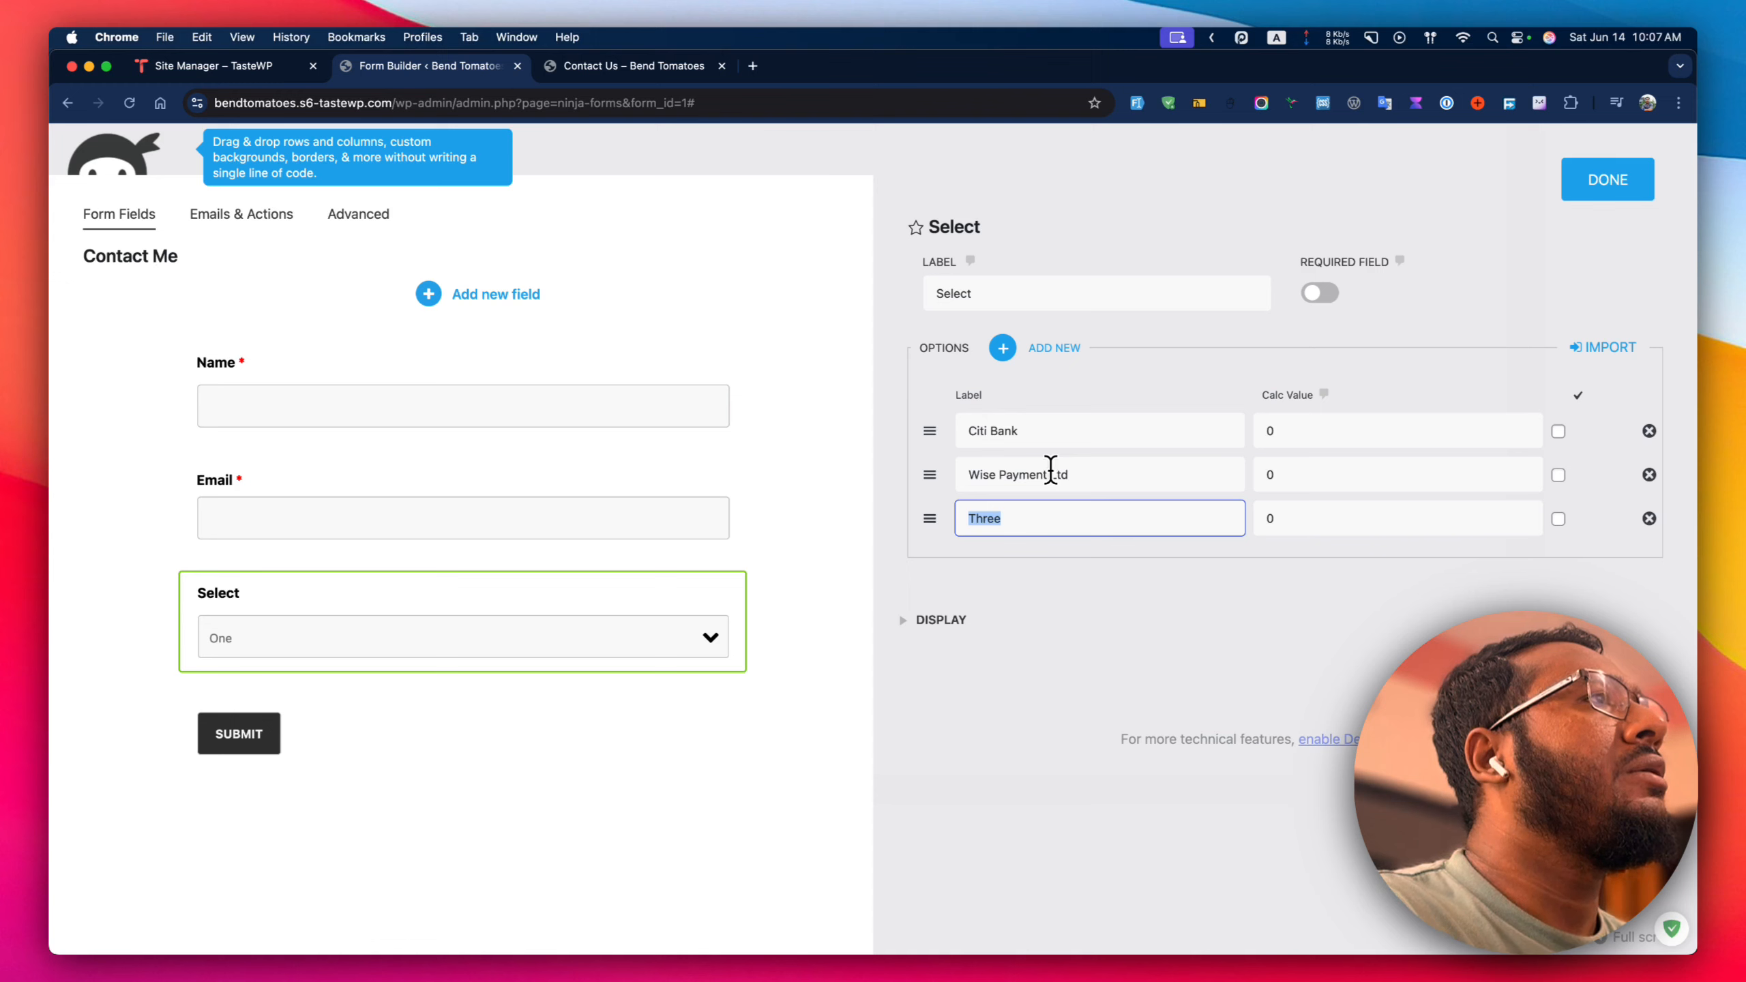
pyautogui.write('Another Bank')
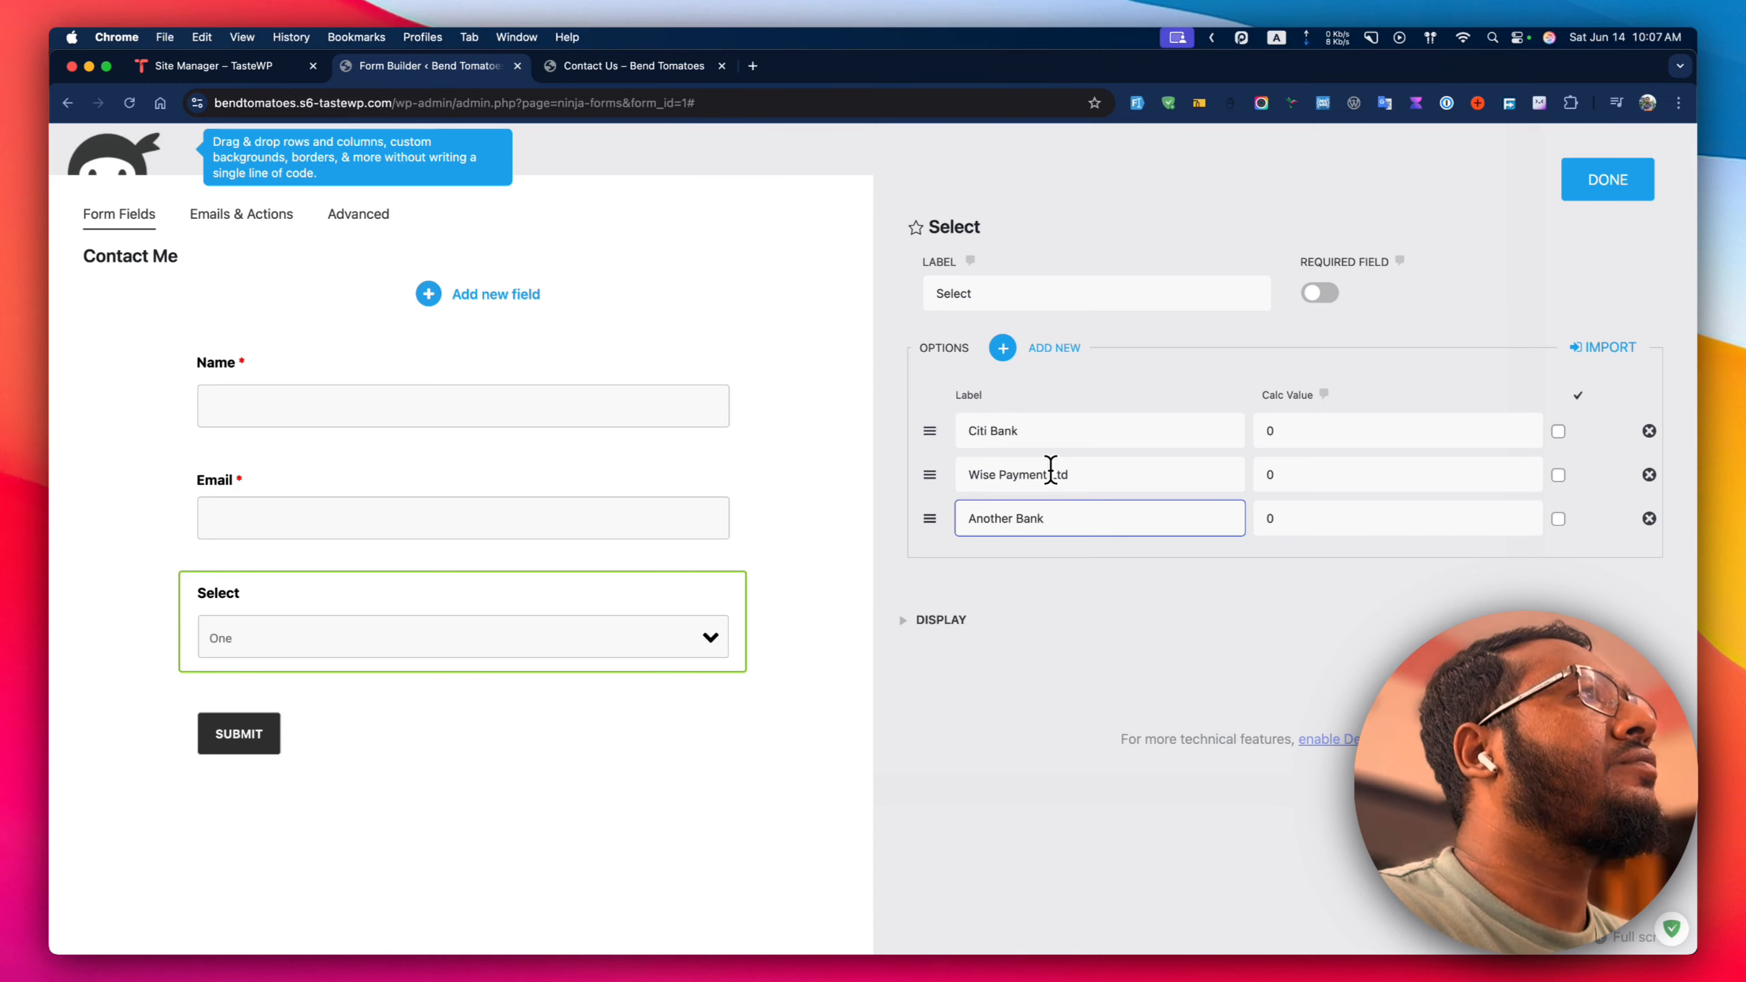
# Label the dropdown 'Which bank you've used in sent the Payment?' and make it required.
pyautogui.click(1139, 297)
pyautogui.doubleClick(1080, 301)
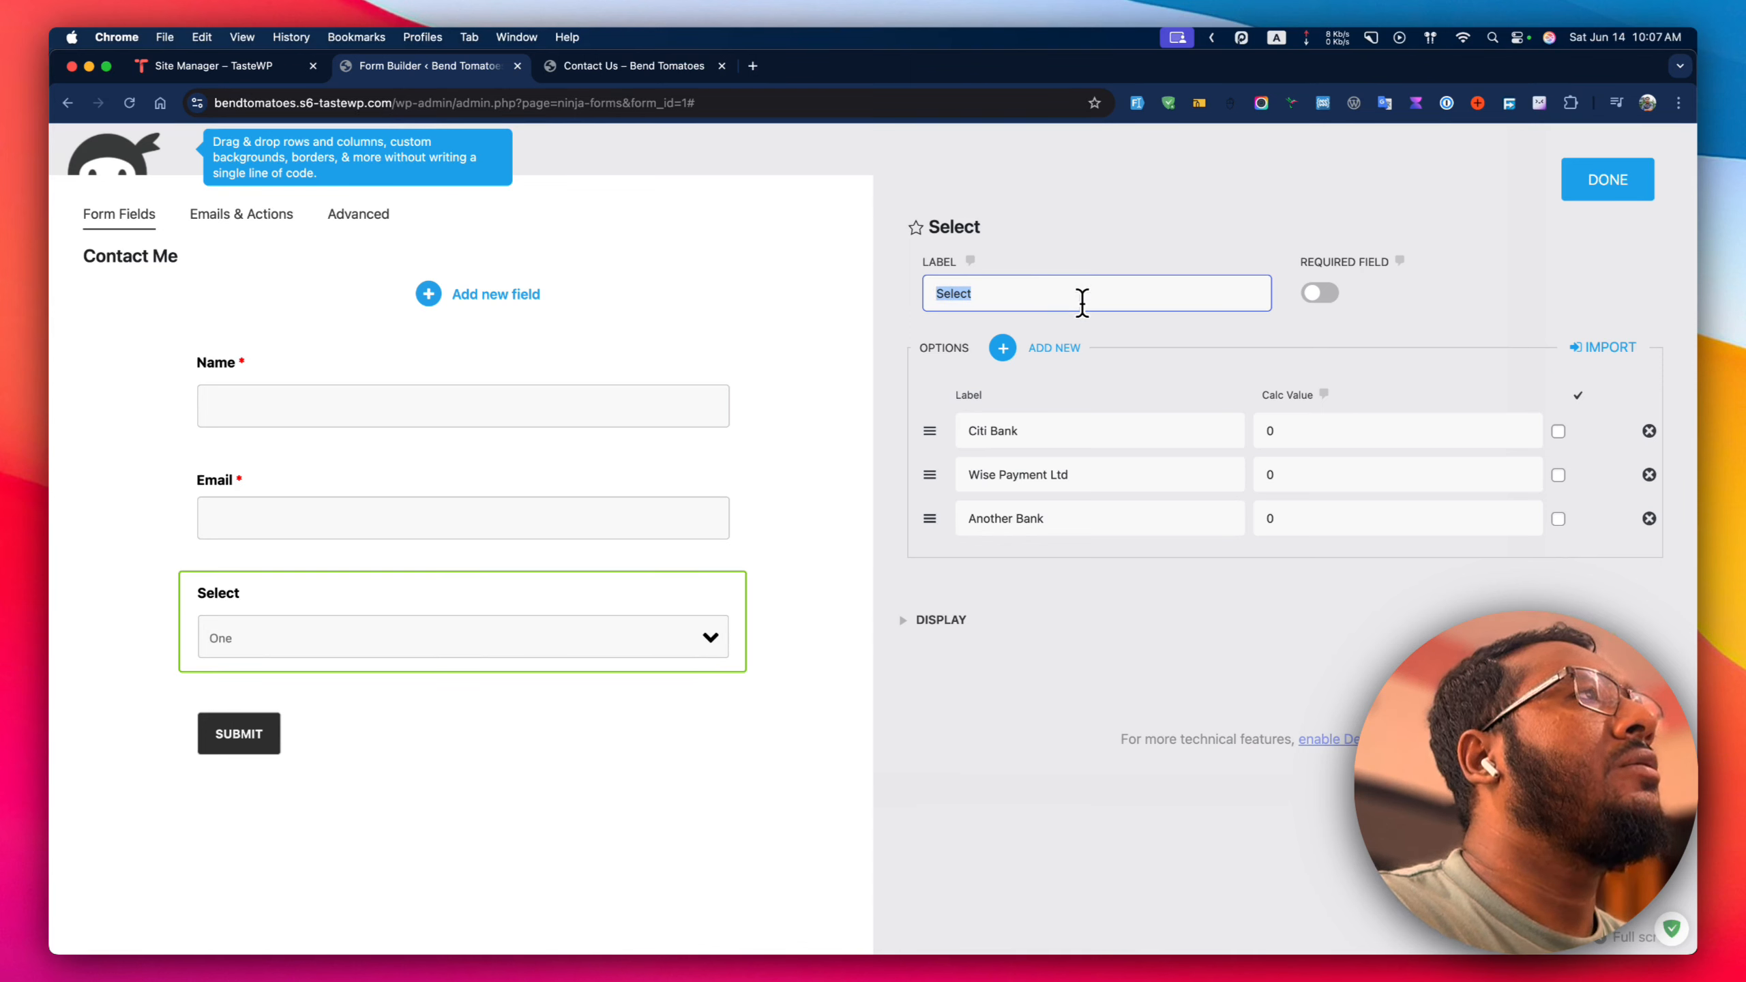
pyautogui.write('Which ban')
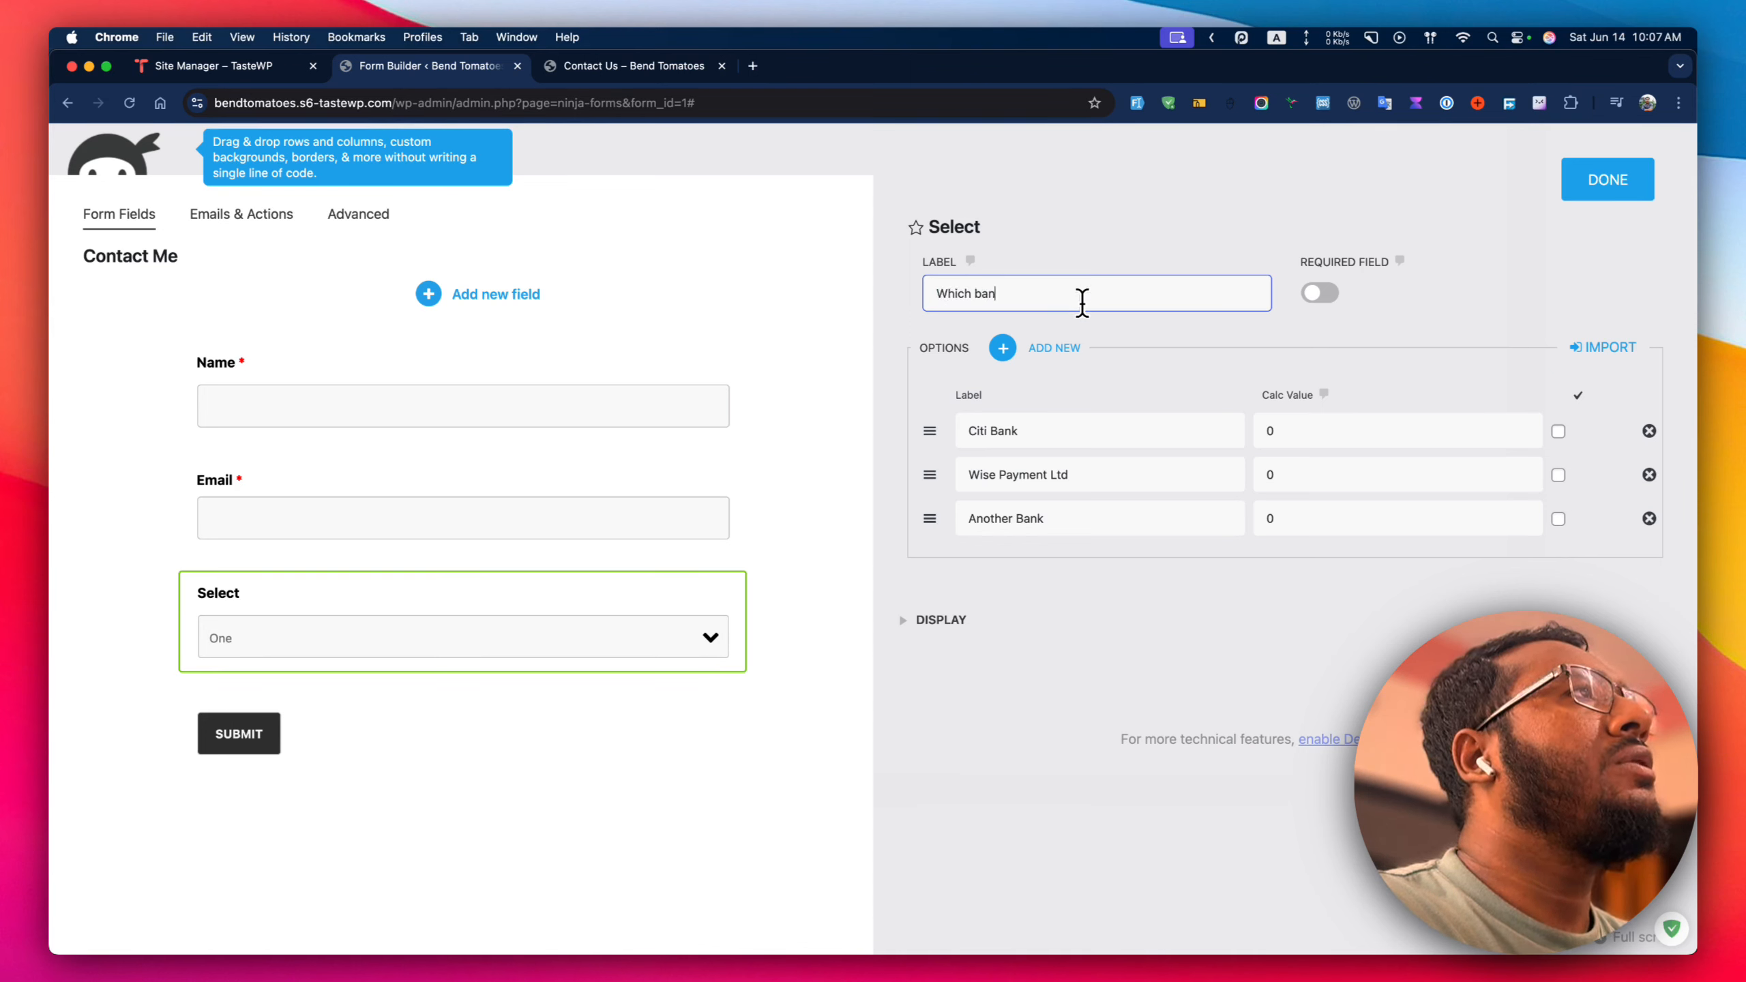
pyautogui.write("k you've use")
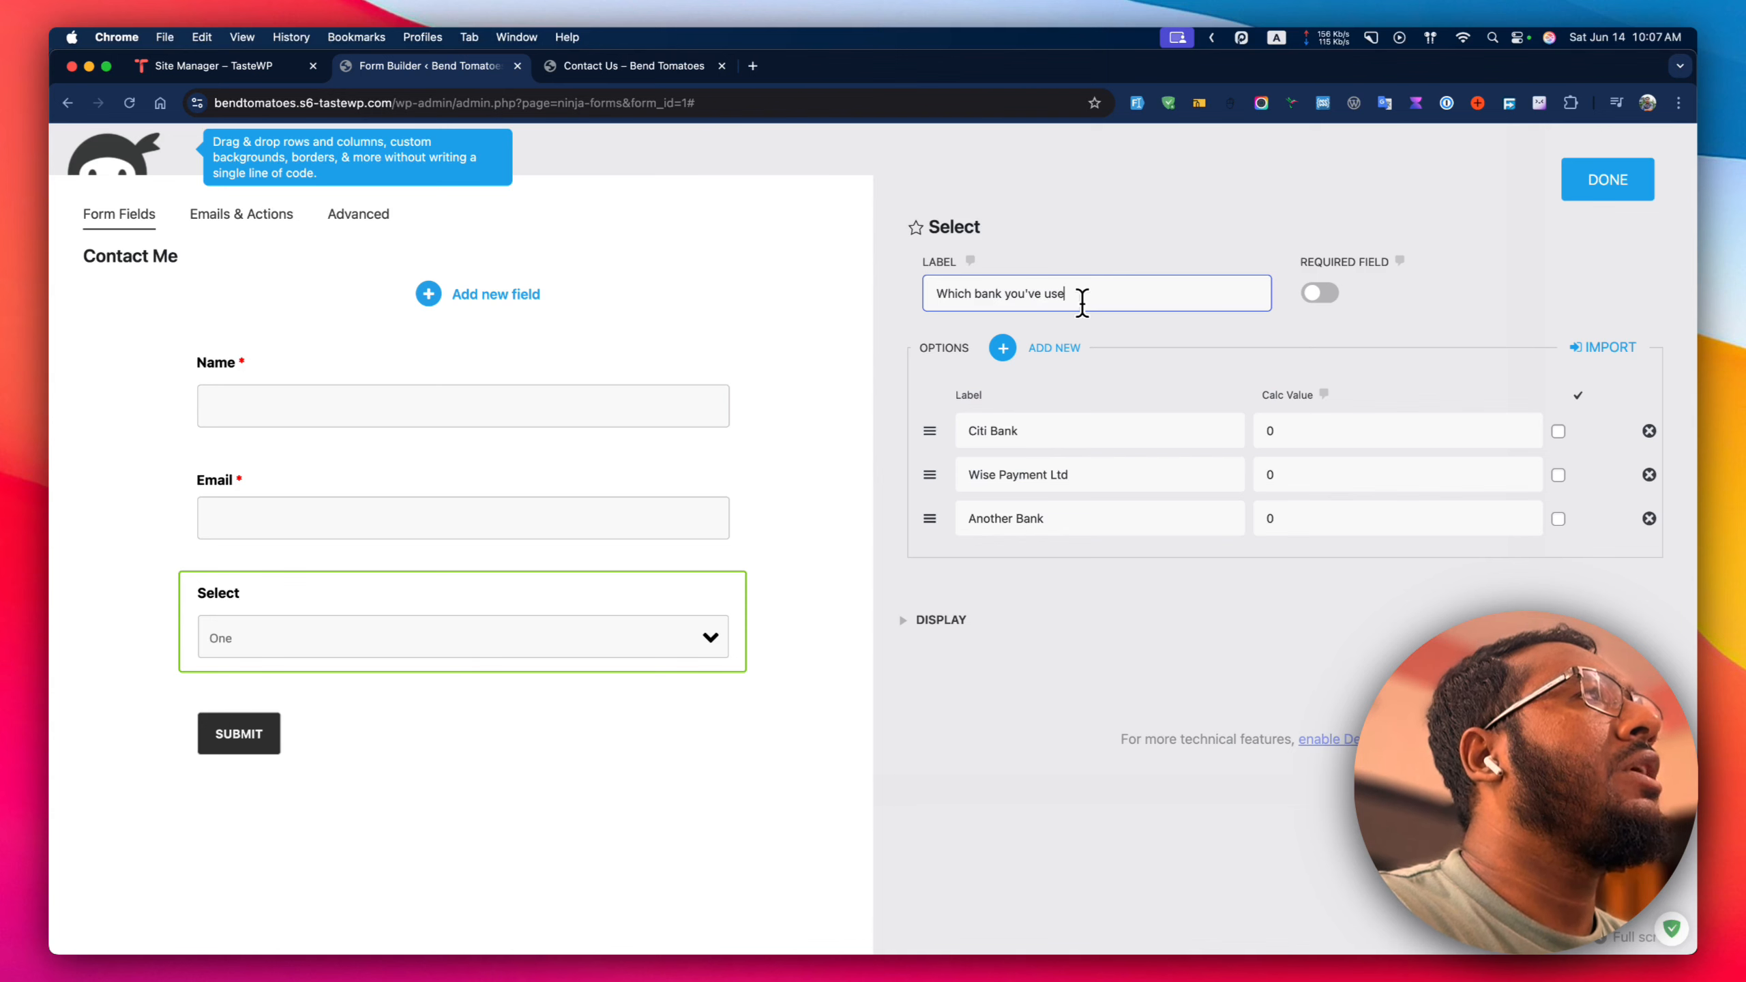
pyautogui.write('d in se')
pyautogui.write('nt ')
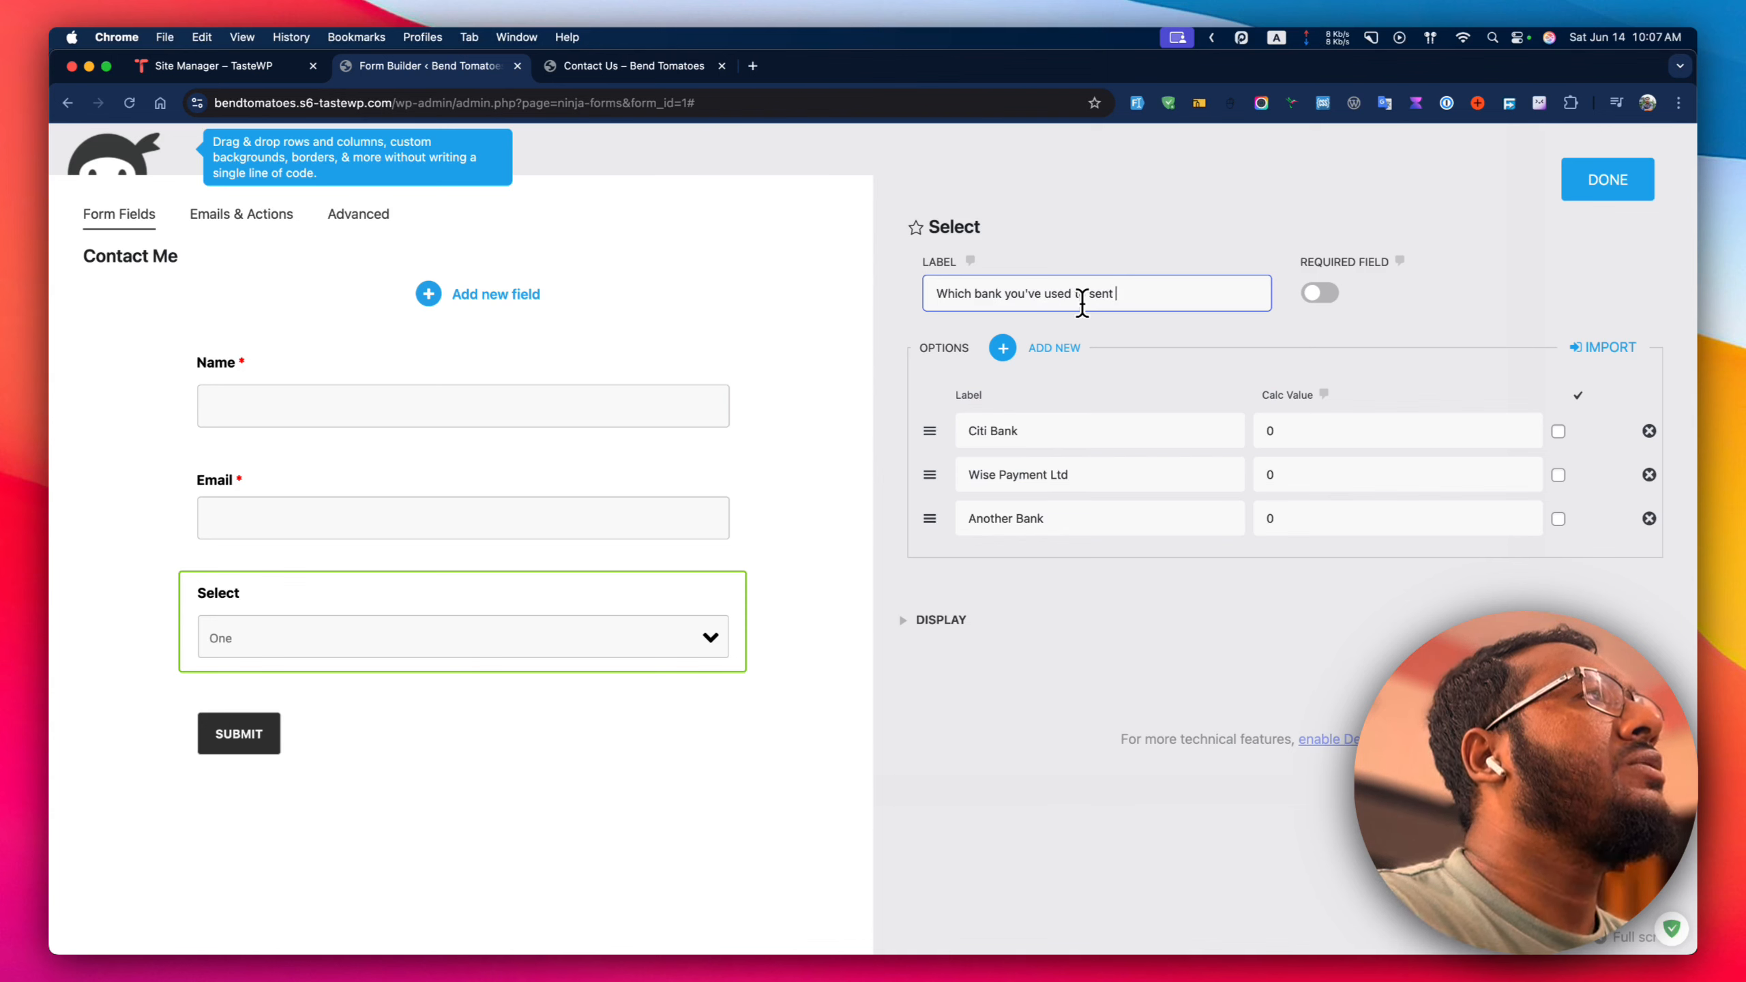
pyautogui.write('the Payment?')
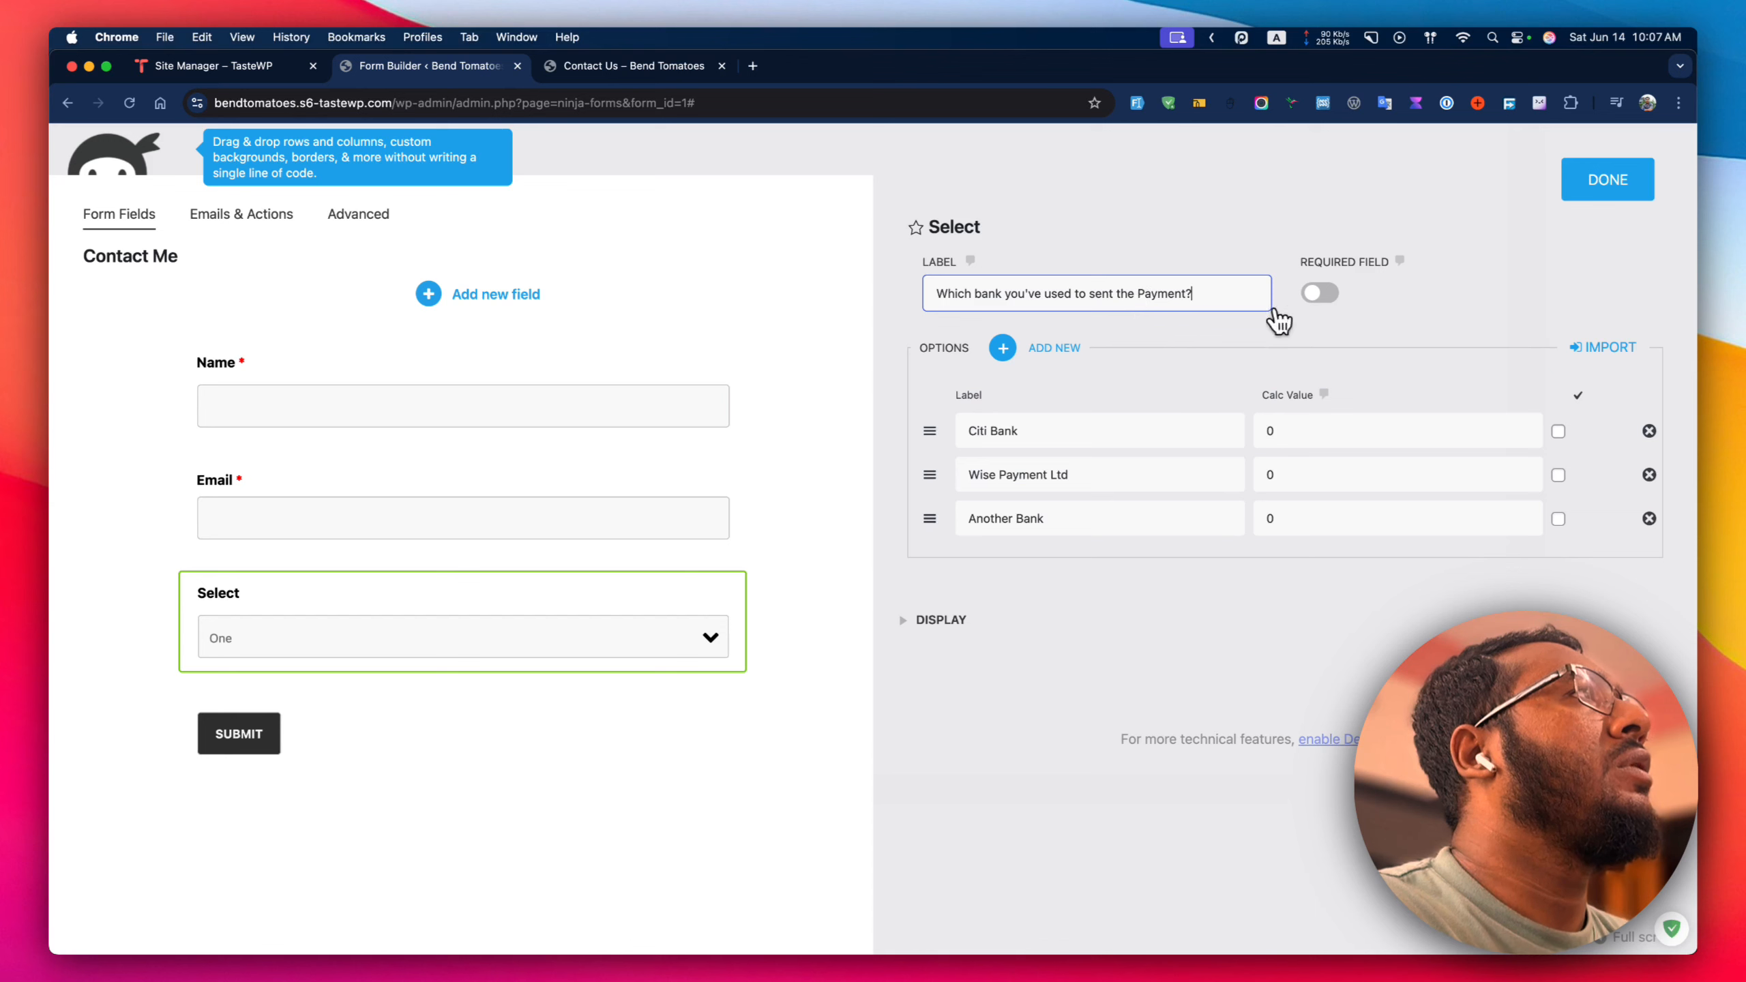
pyautogui.click(1323, 295)
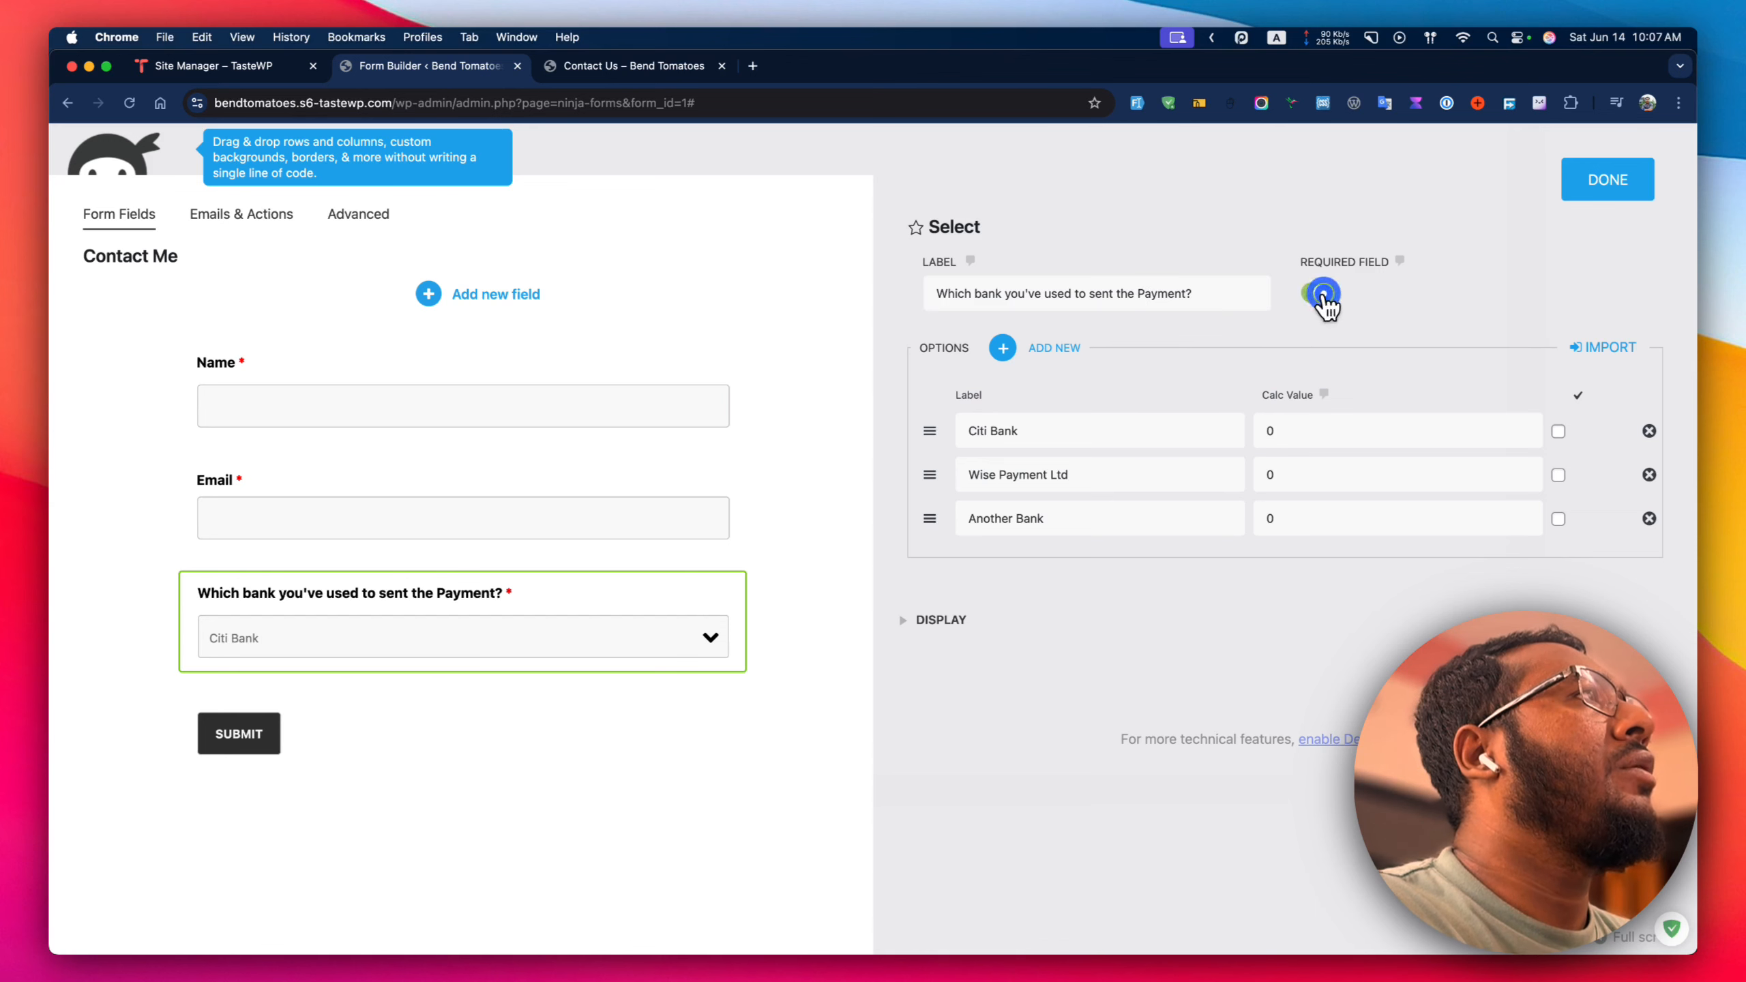
pyautogui.click(1606, 180)
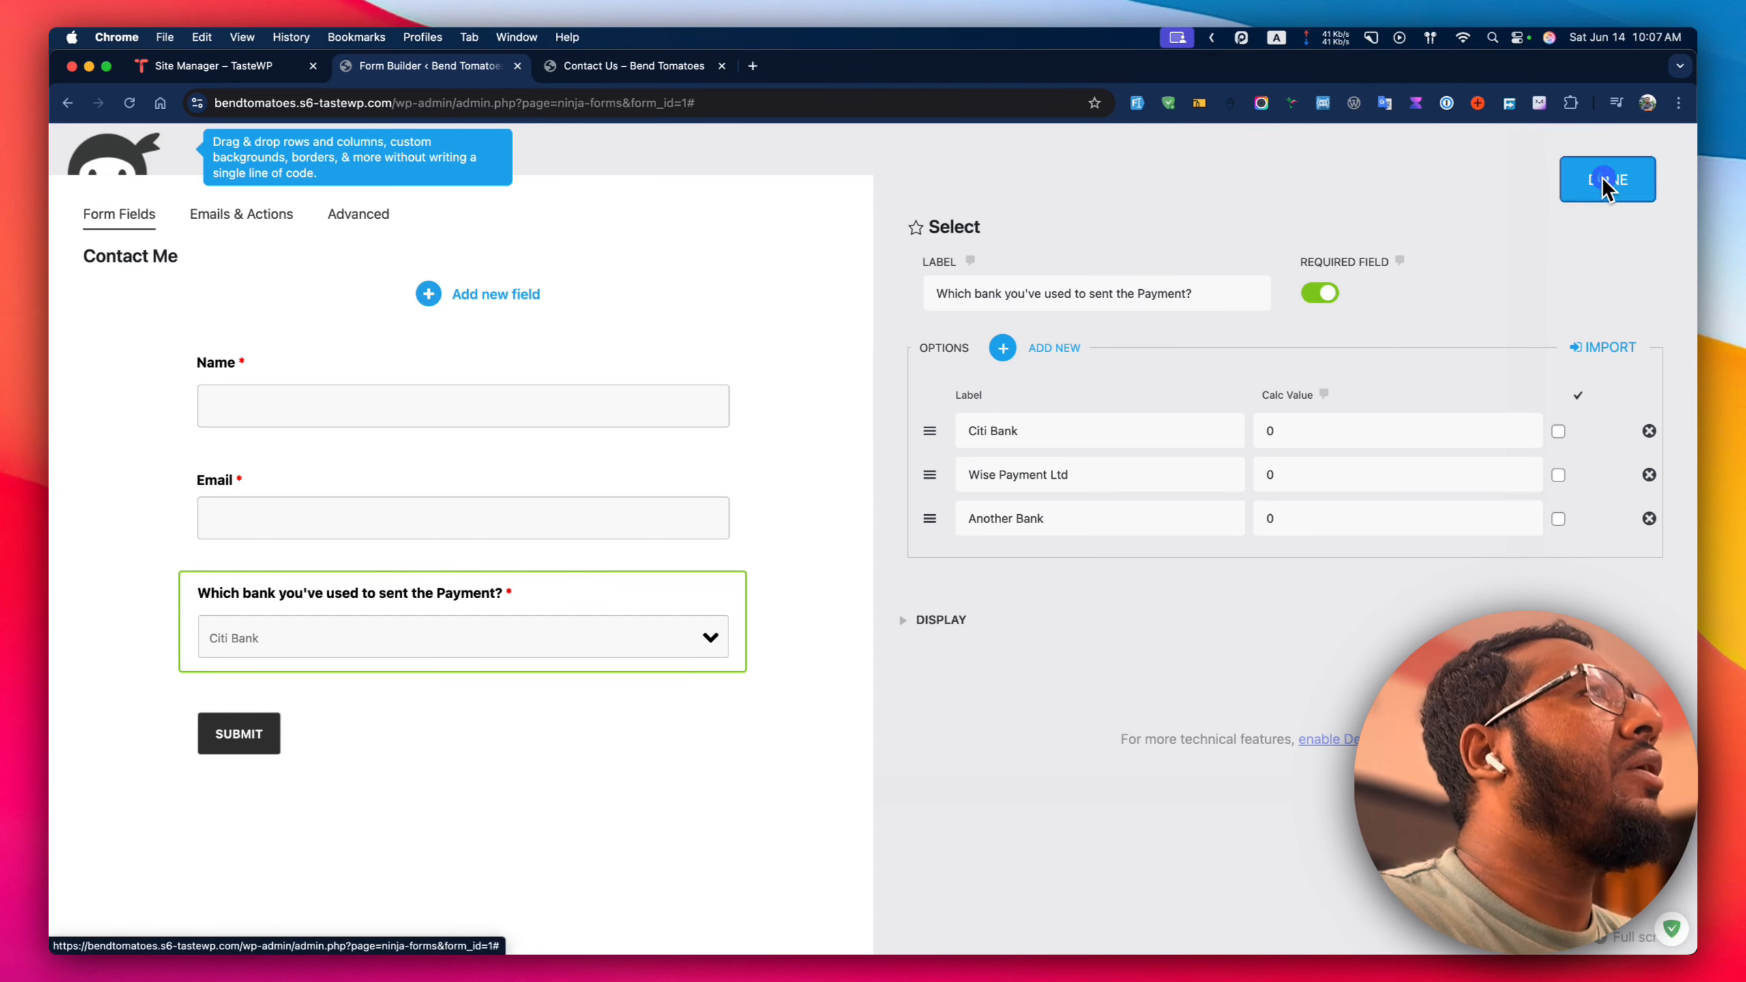
pyautogui.click(932, 297)
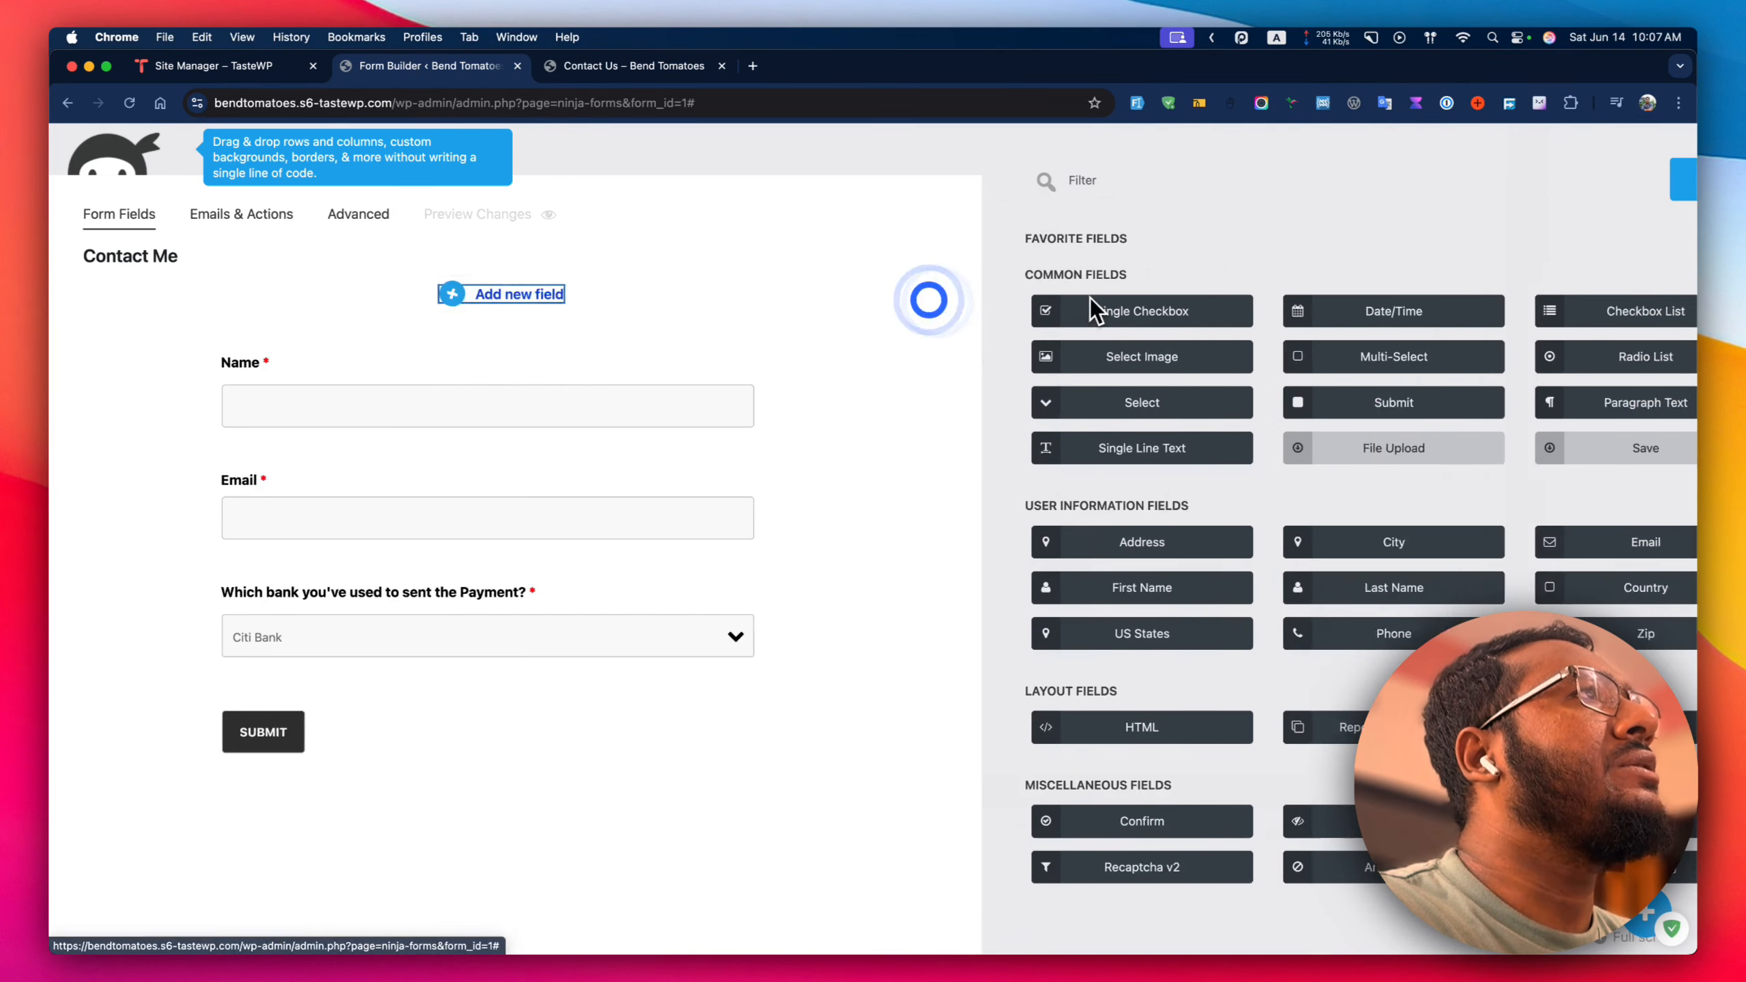
# Add a Single Line Text field above the Submit button.
pyautogui.write('tex')
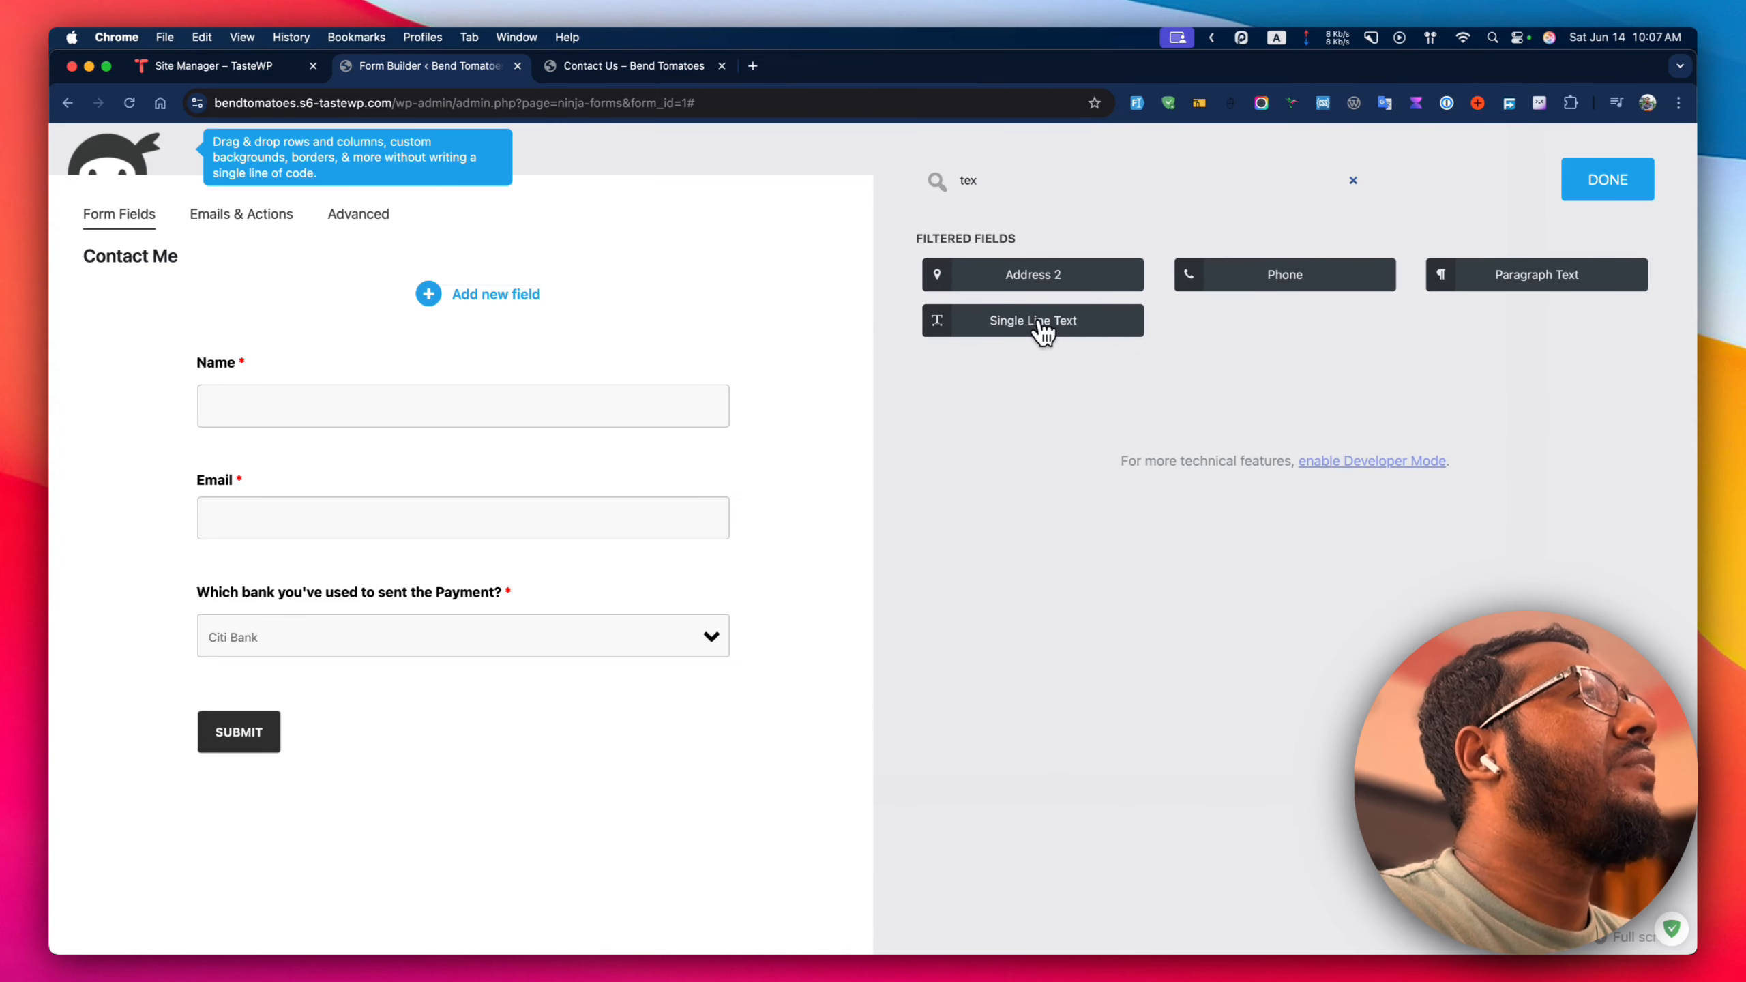
pyautogui.click(1043, 332)
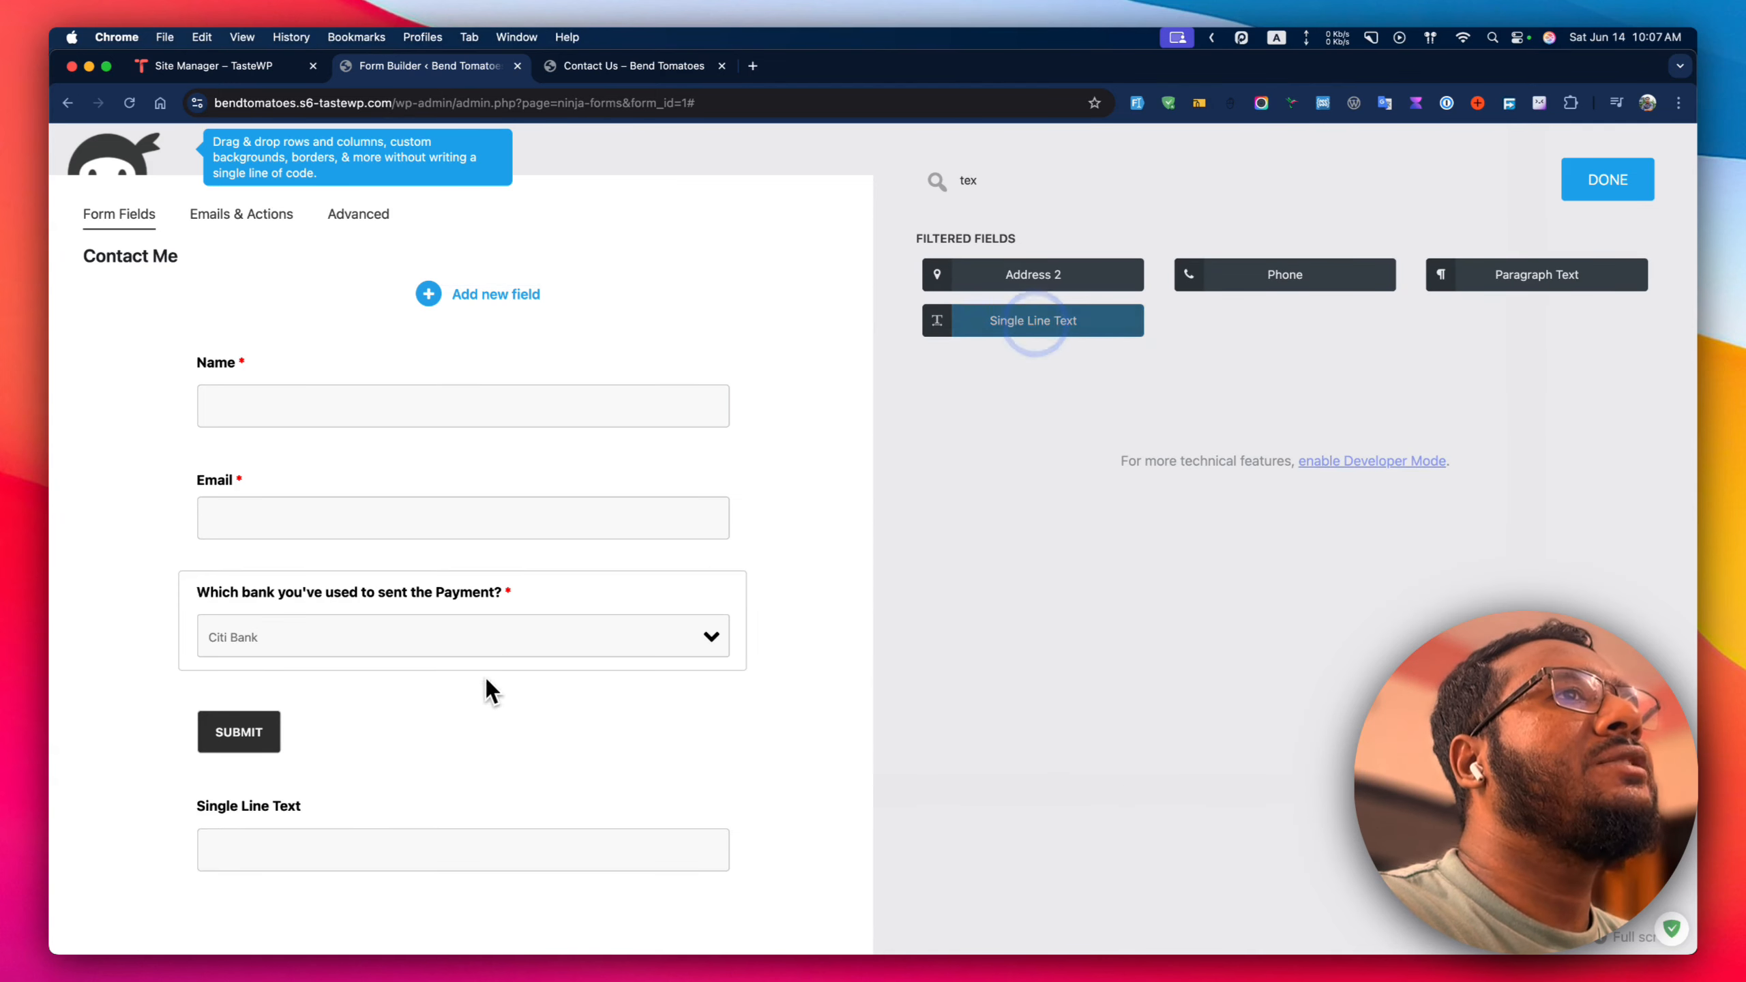
pyautogui.moveTo(372, 820); pyautogui.dragTo(387, 683)
pyautogui.click(363, 703)
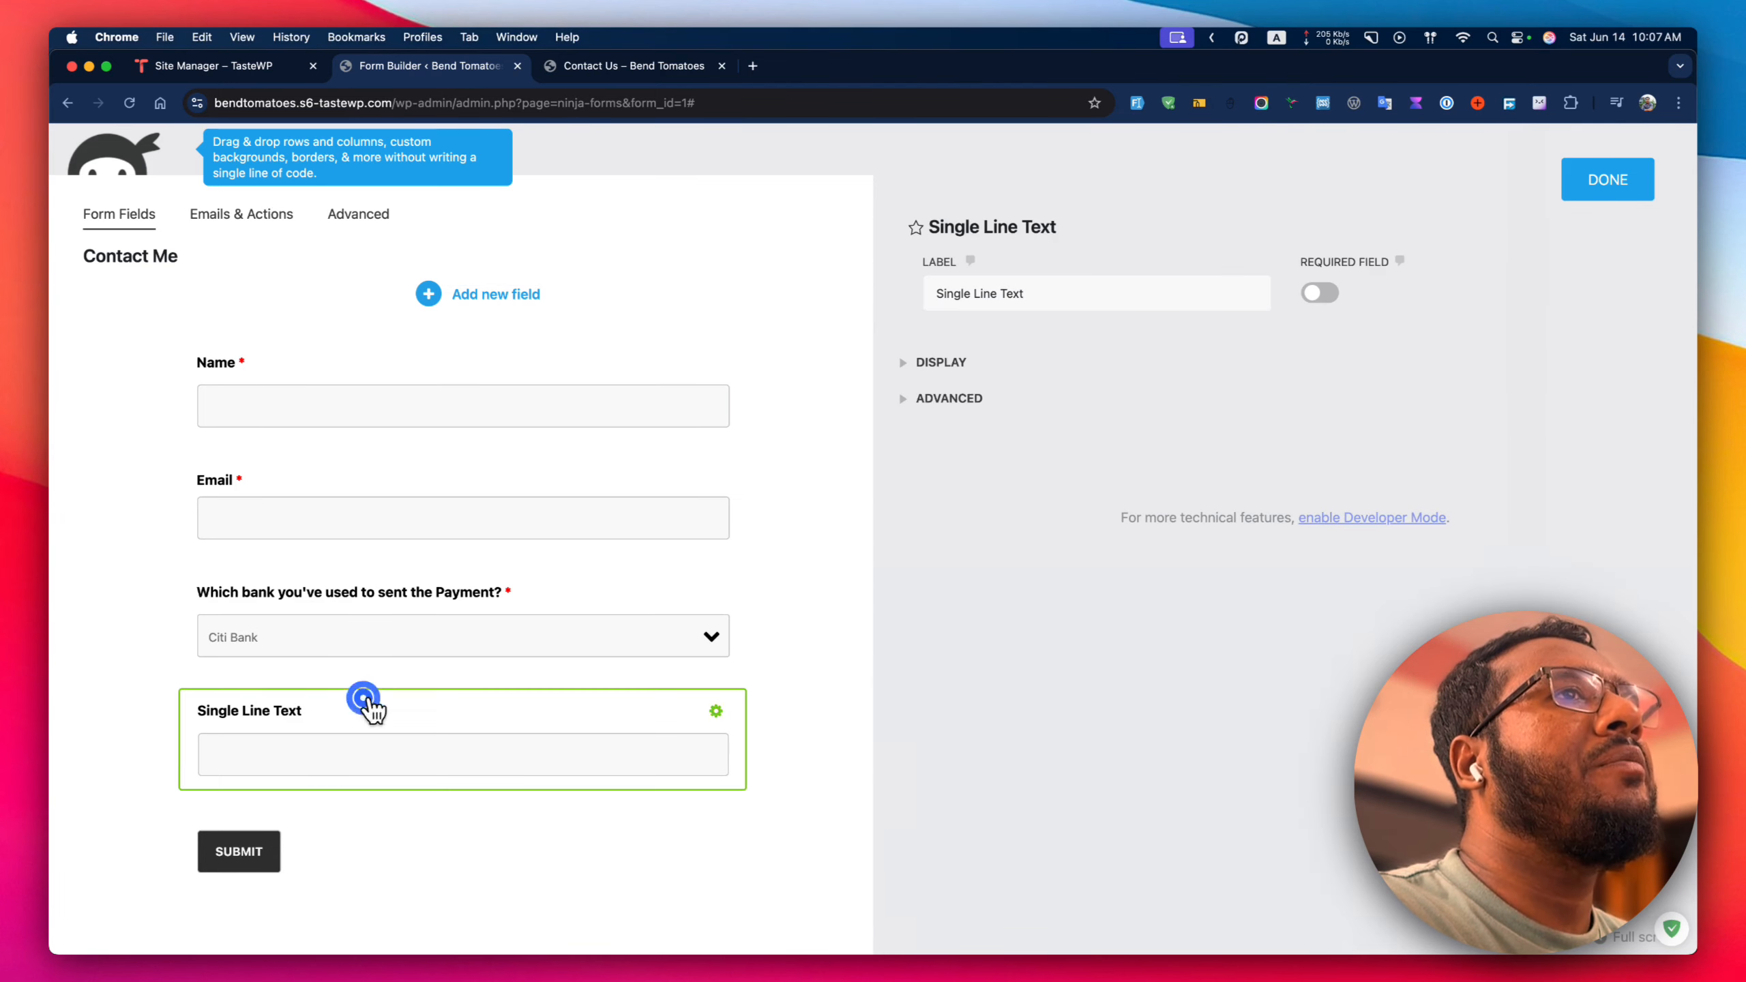
# Label the text field 'Type your bank name', make it required, then delete it.
pyautogui.click(1035, 279)
pyautogui.tripleClick(1035, 280)
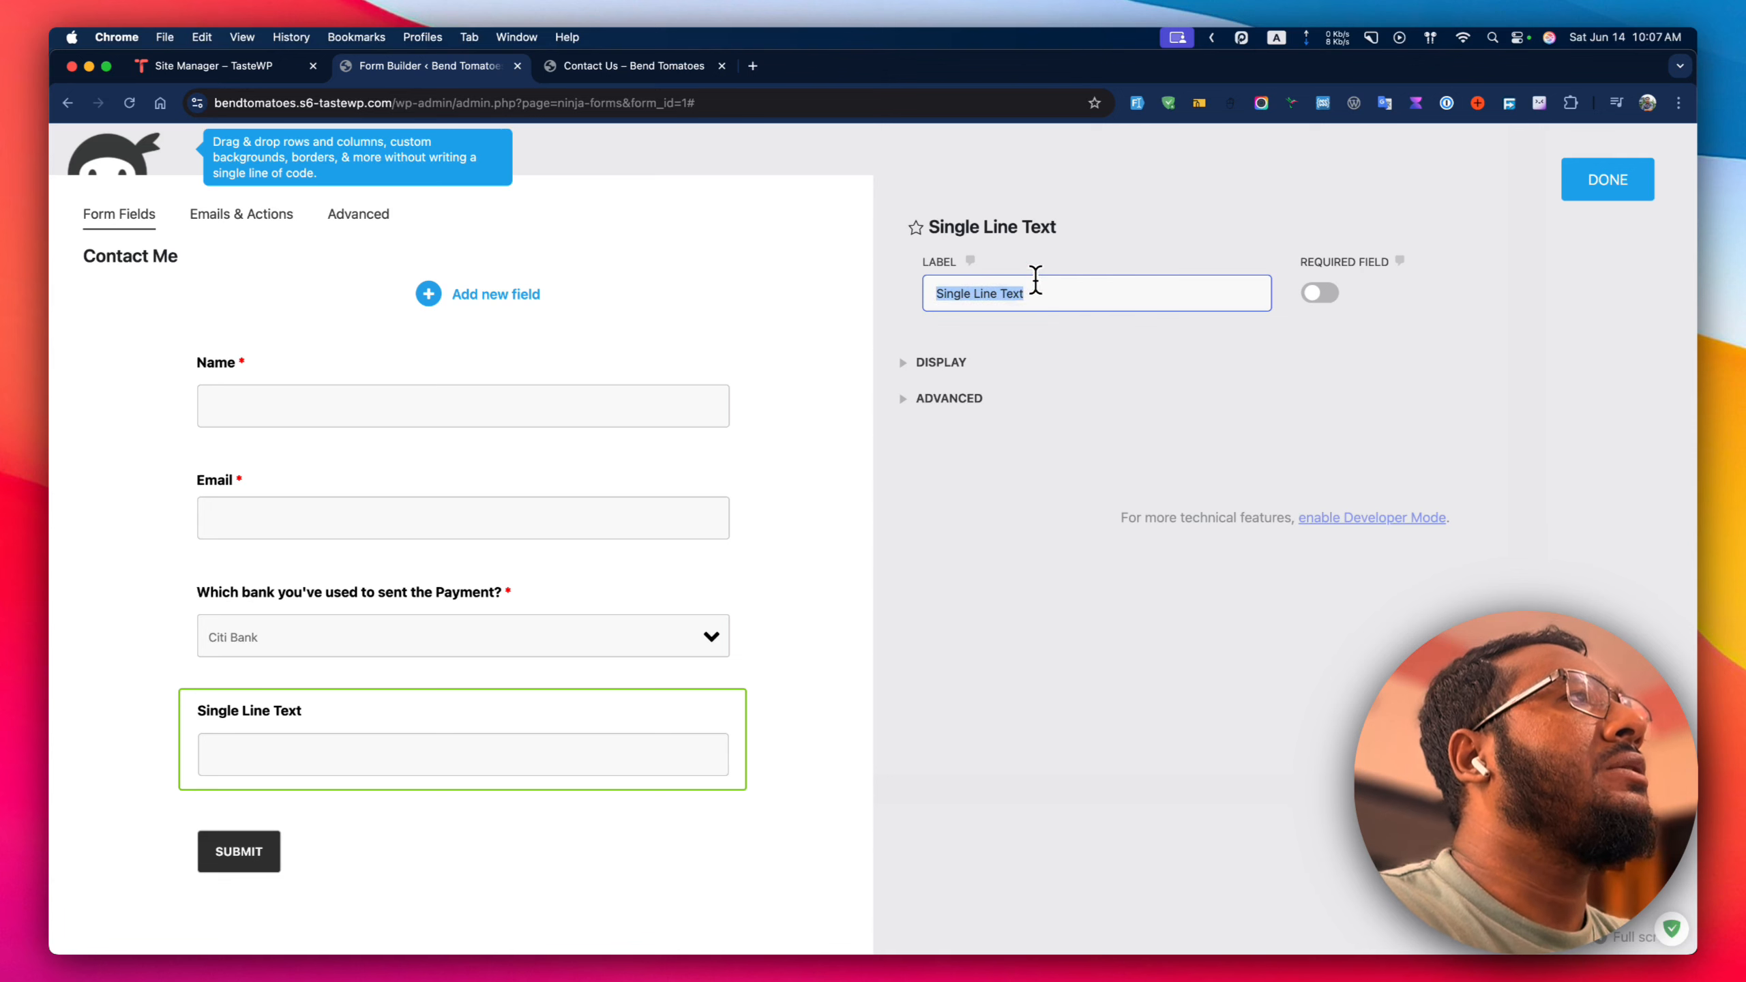
pyautogui.write('Type your')
pyautogui.press('BackSpace')
pyautogui.press('BackSpace')
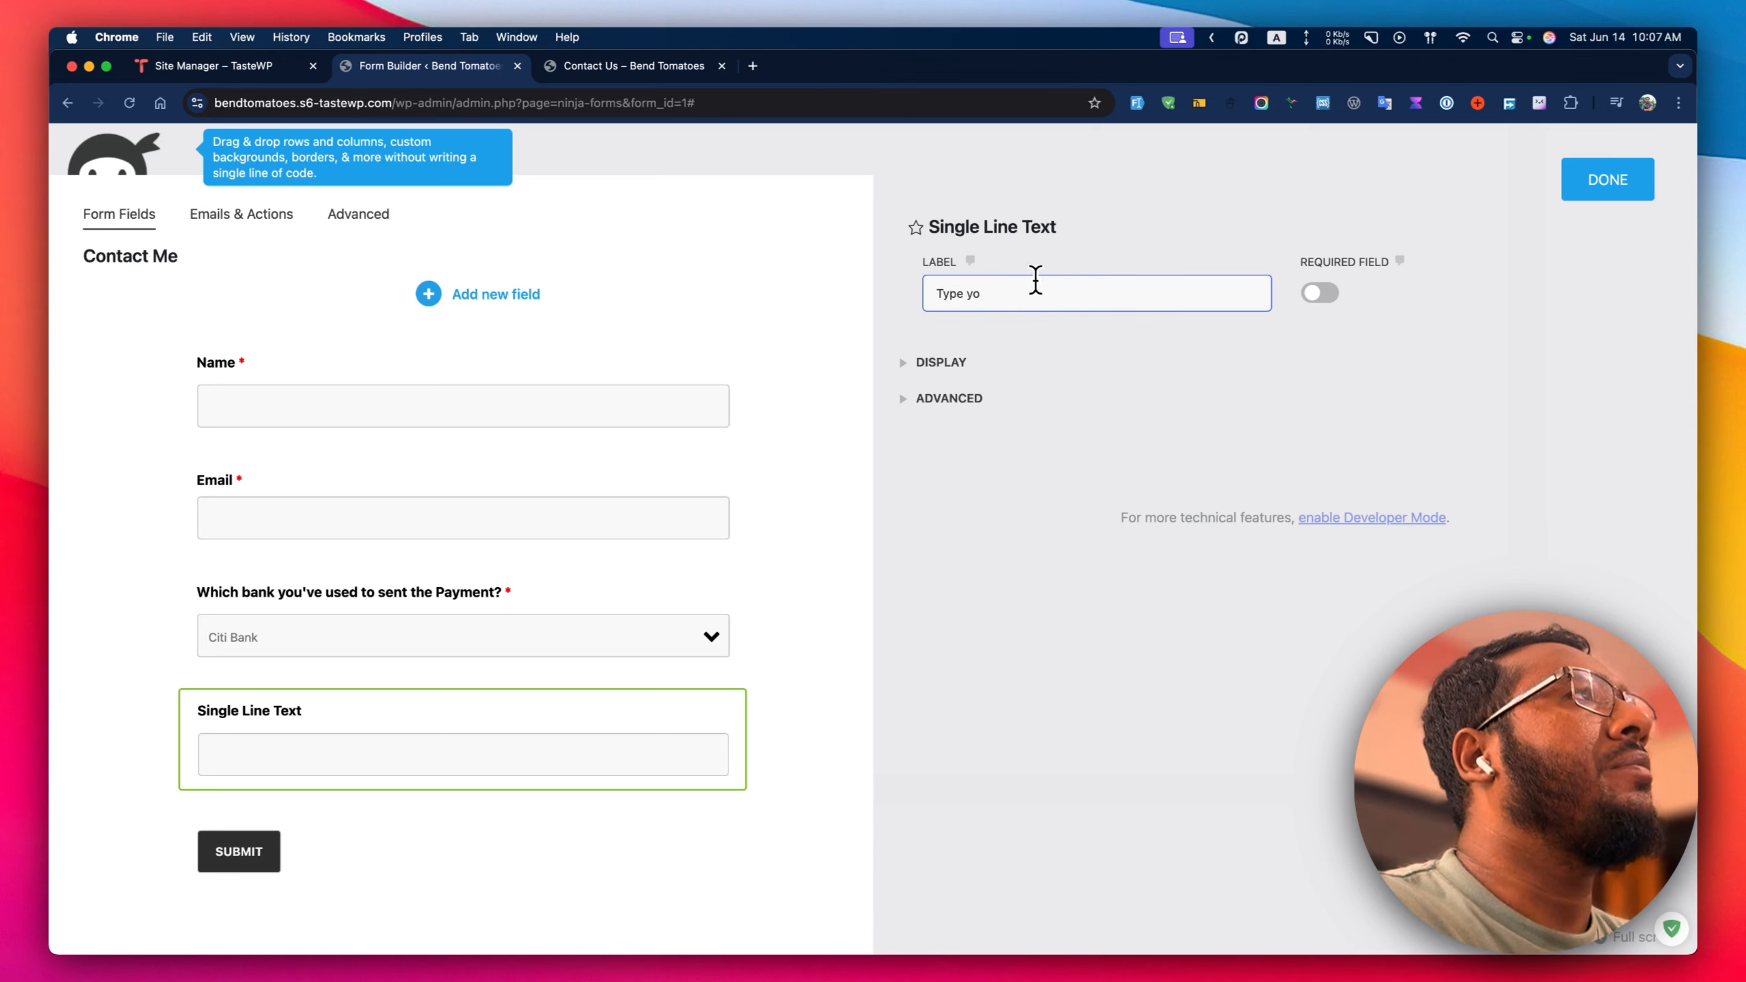
pyautogui.write('ur bank name')
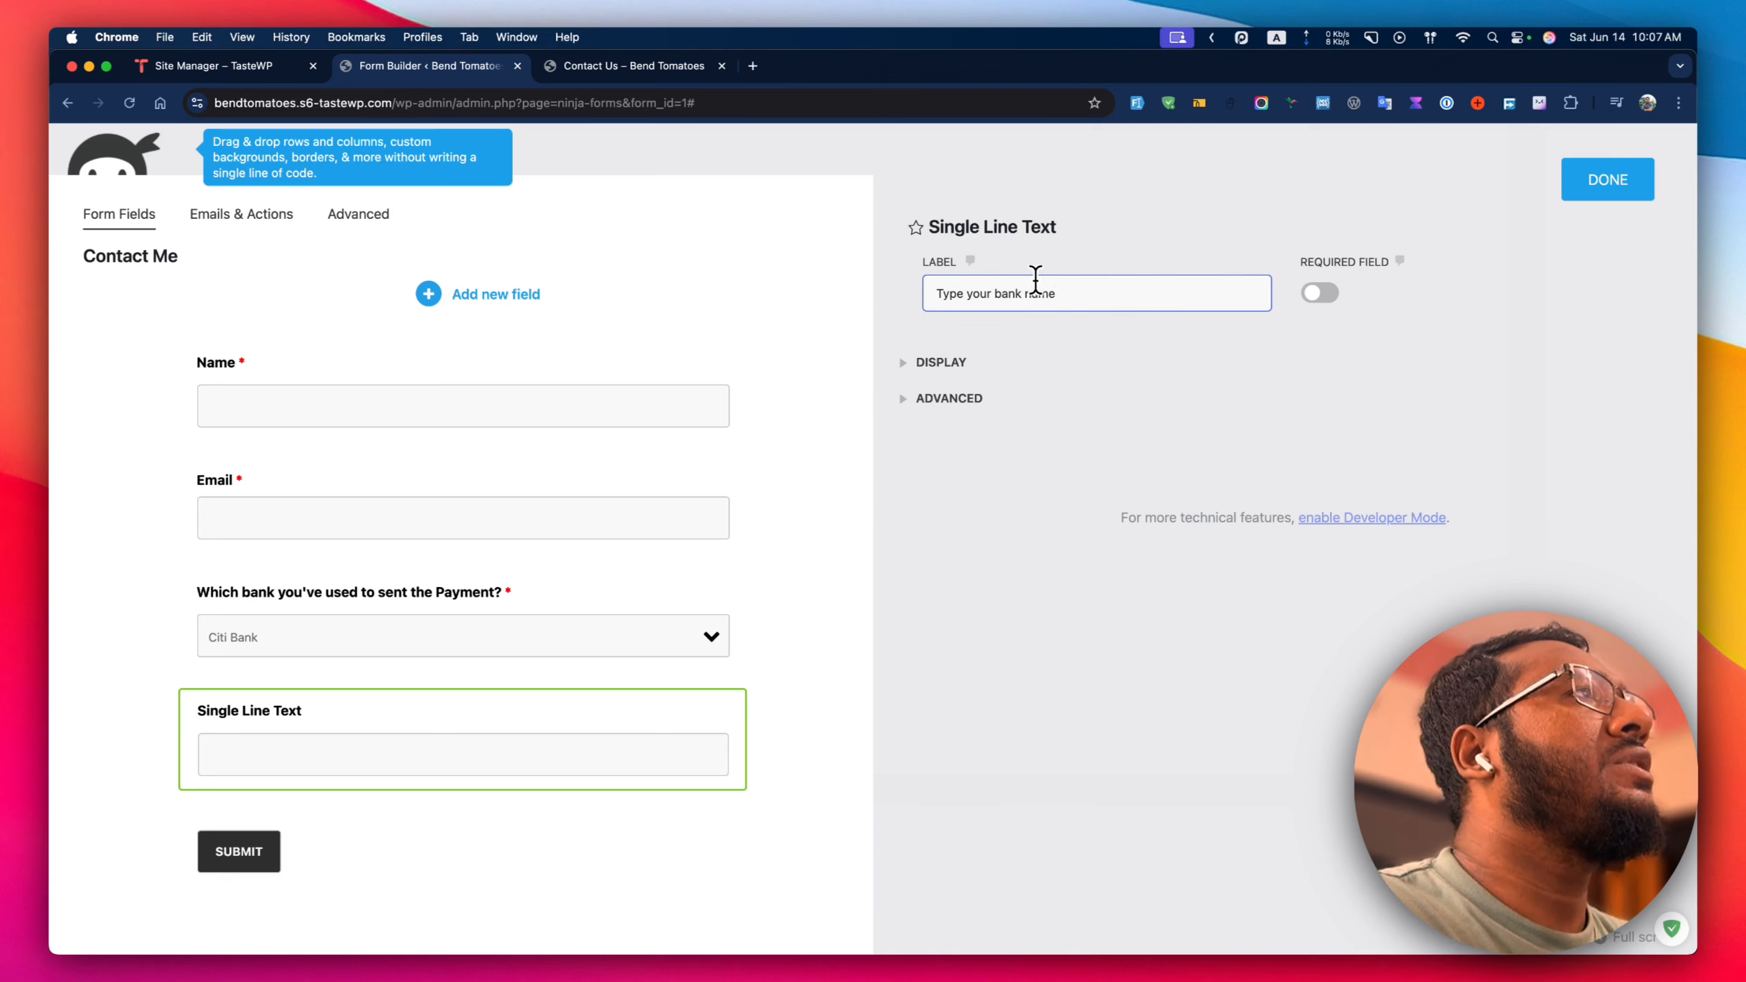
pyautogui.click(1320, 294)
pyautogui.click(1602, 184)
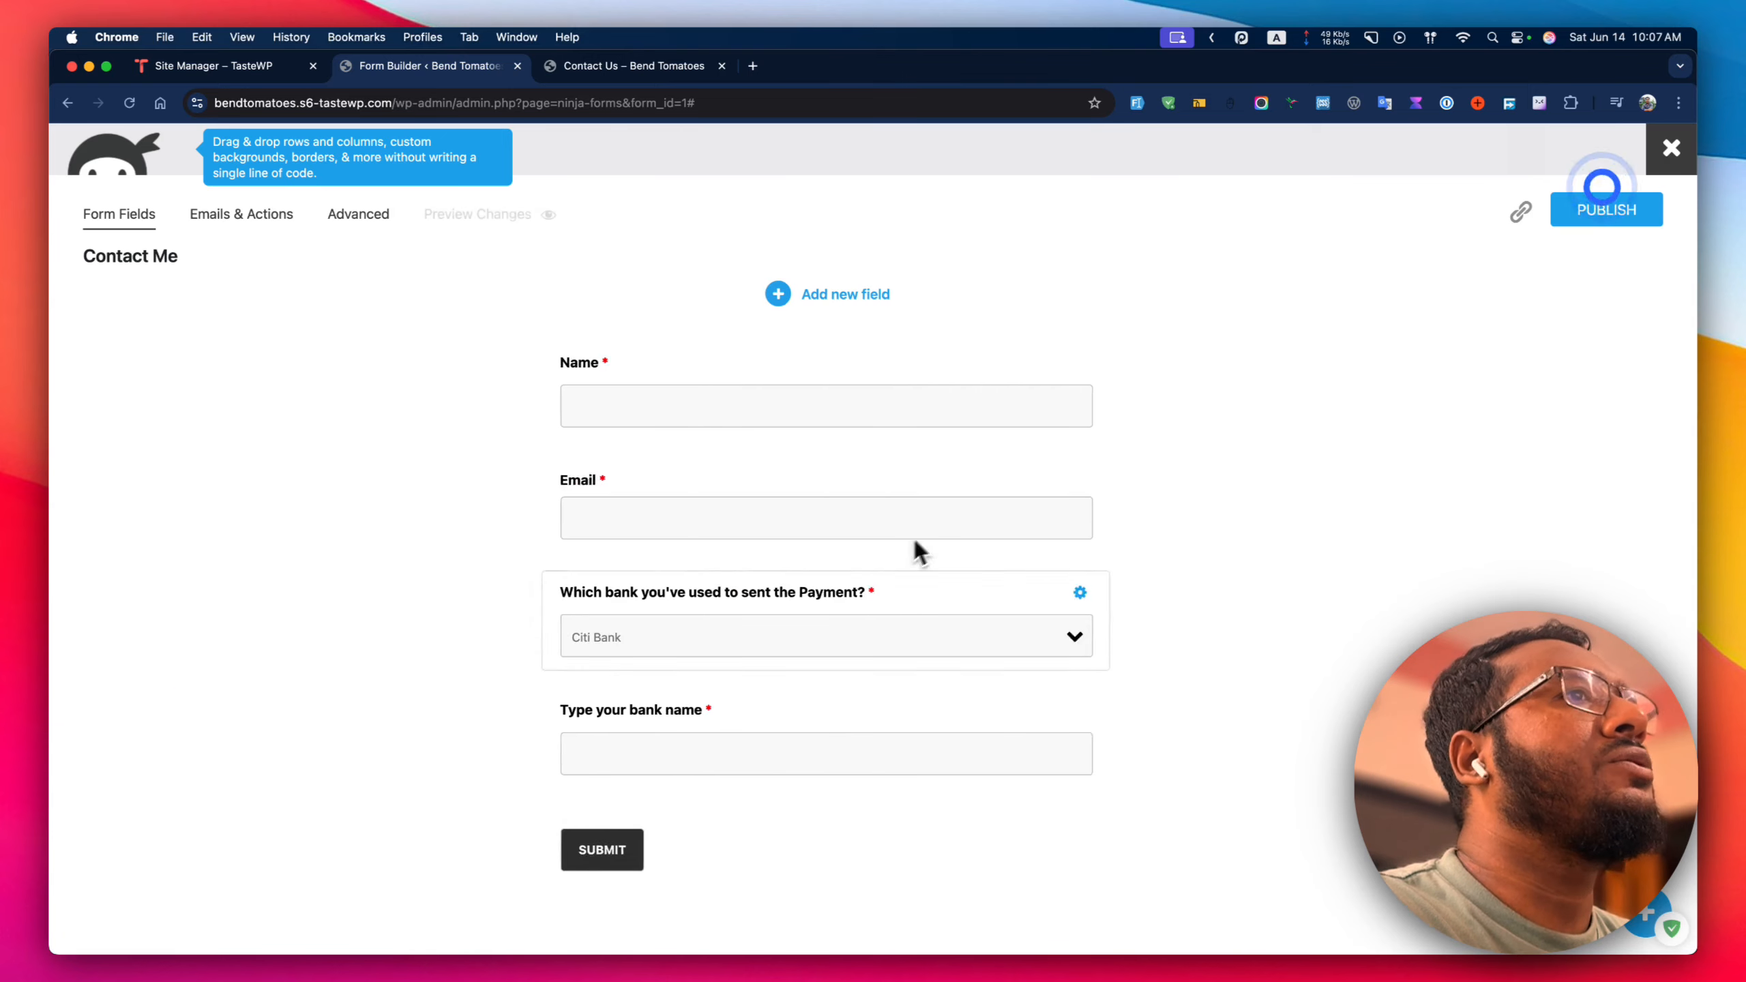
pyautogui.moveTo(1124, 718)
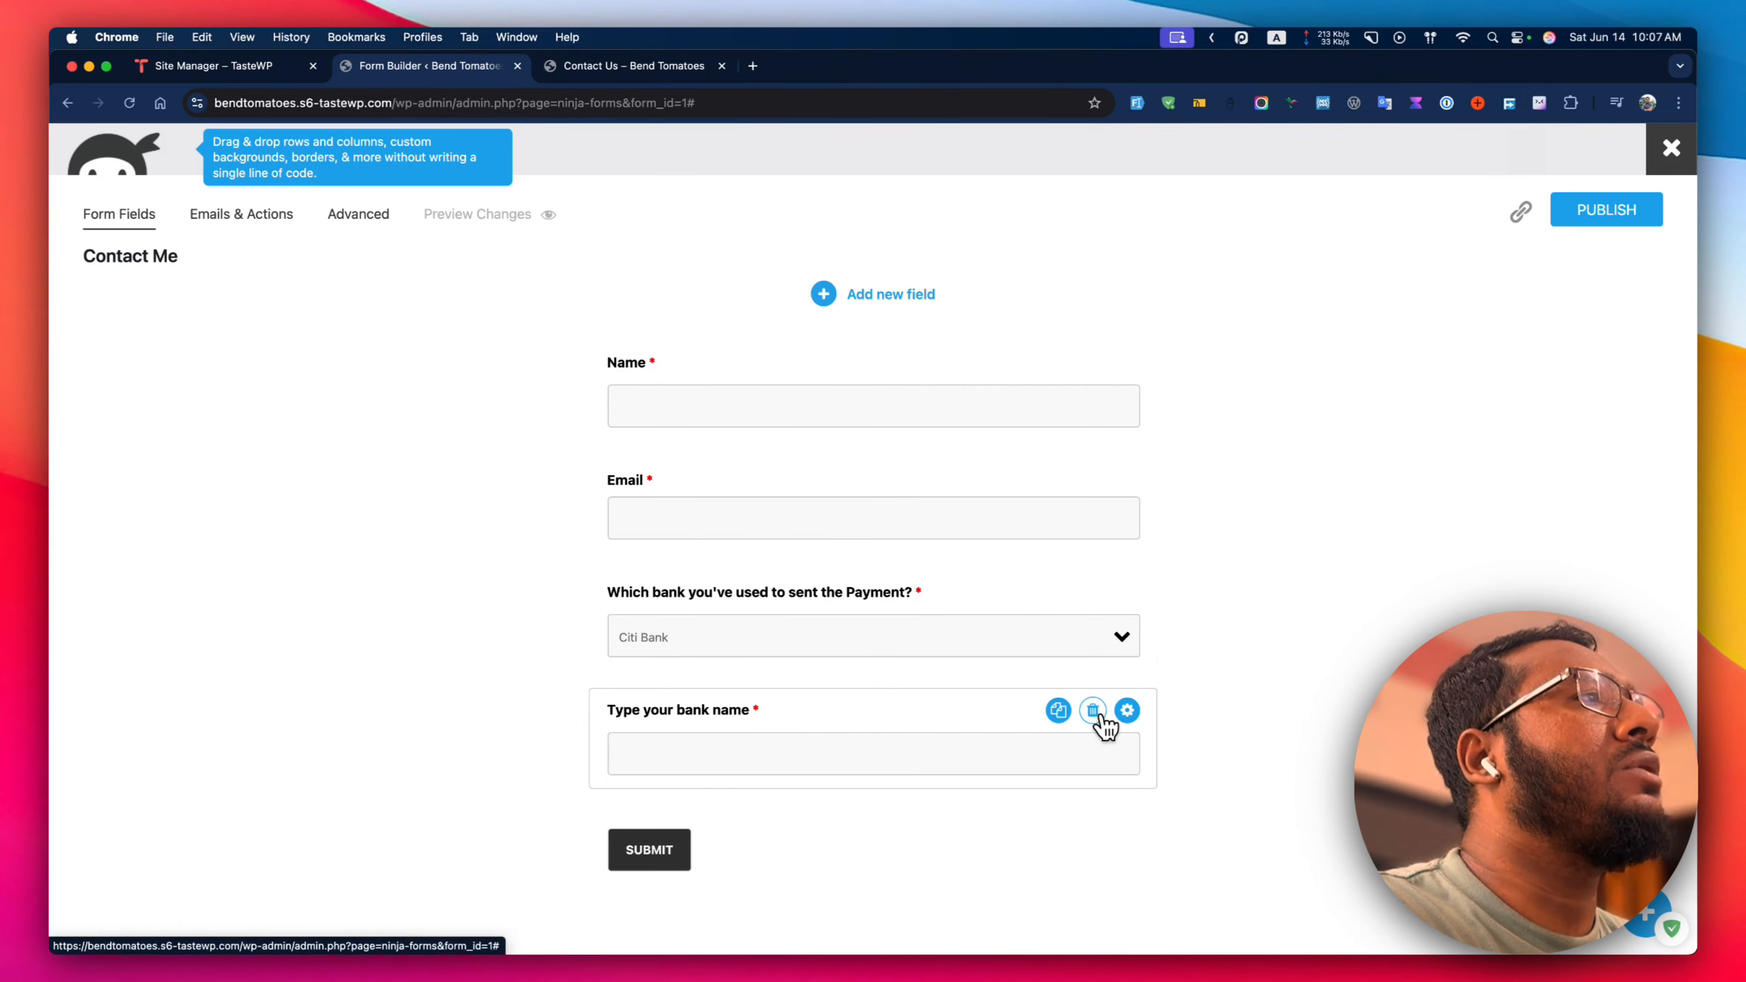
pyautogui.click(1100, 714)
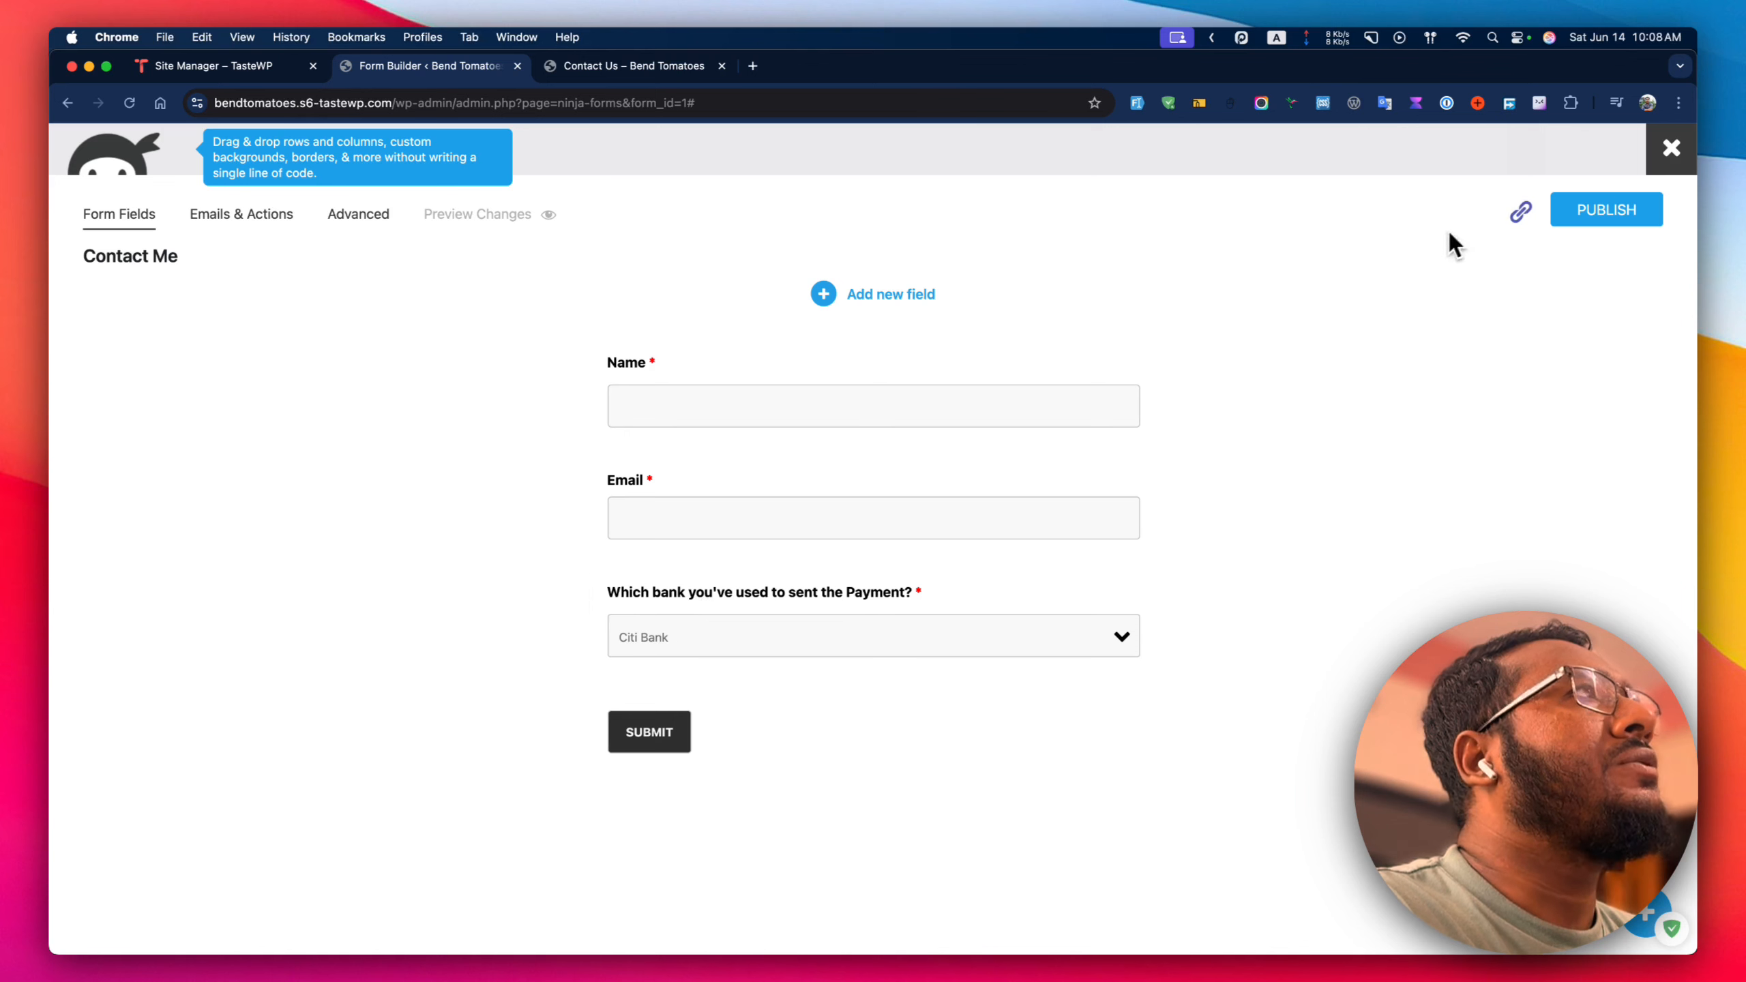
# Publish the form and confirm the reloaded Contact Us page's bank dropdown shows Citi Bank.
pyautogui.click(1599, 219)
pyautogui.click(682, 67)
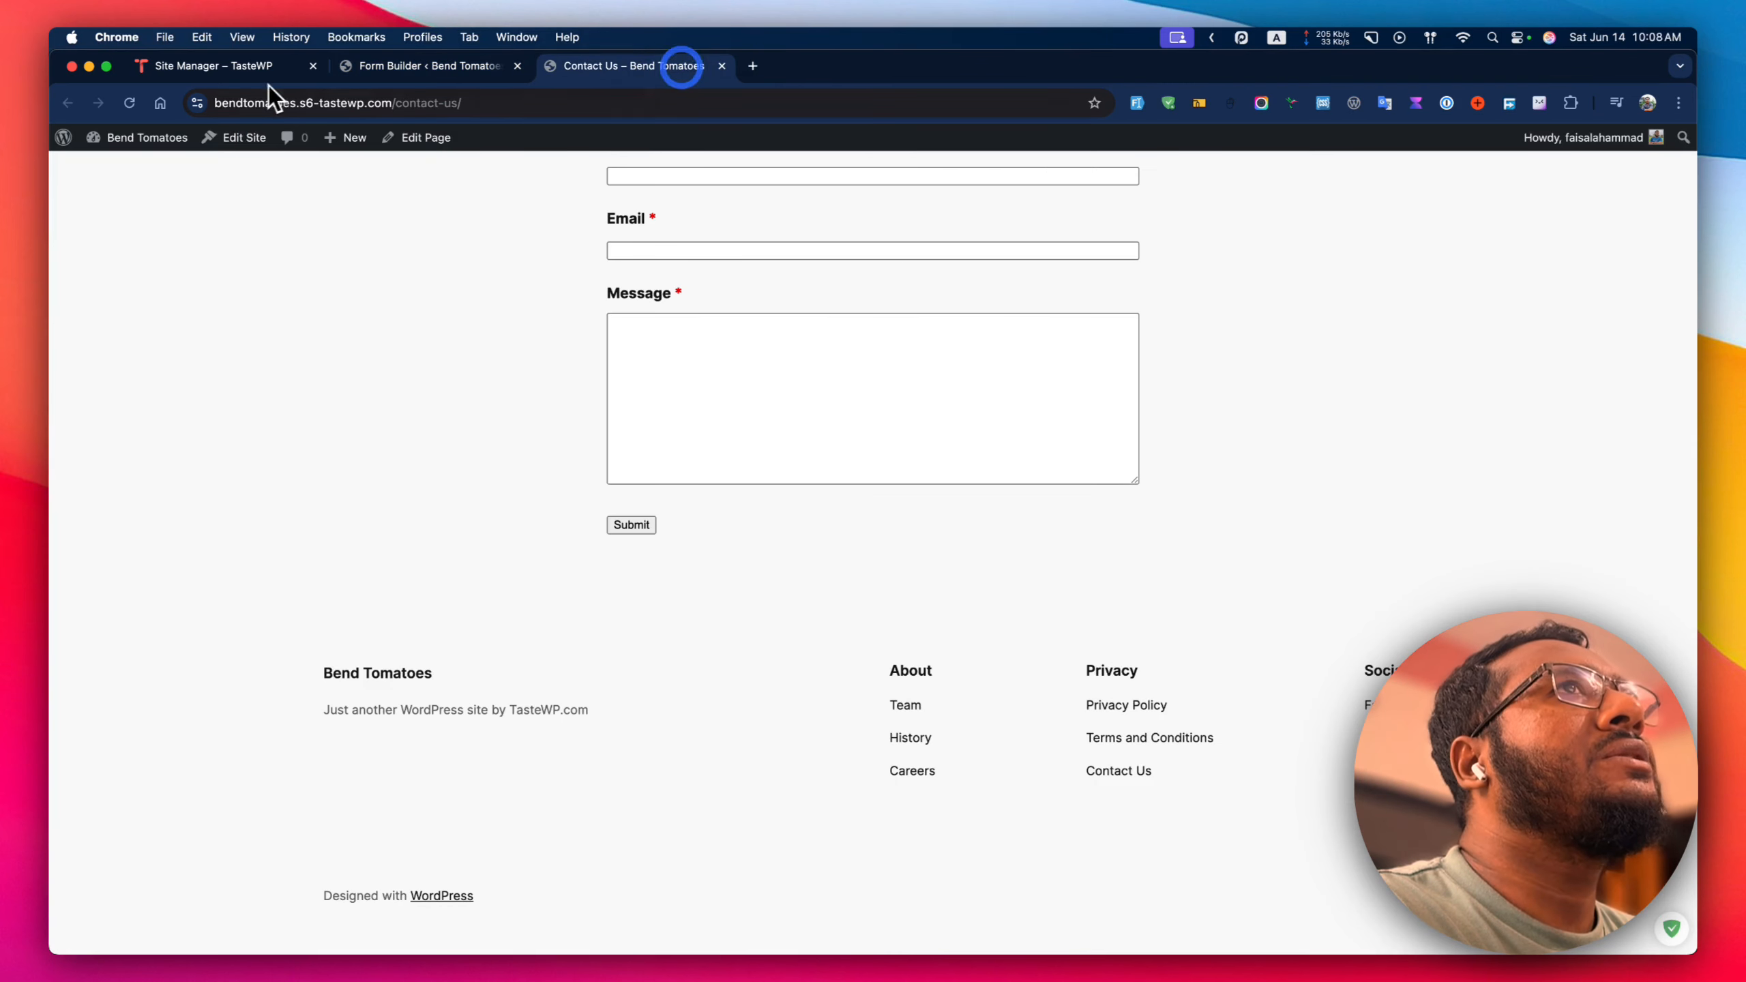
pyautogui.click(129, 103)
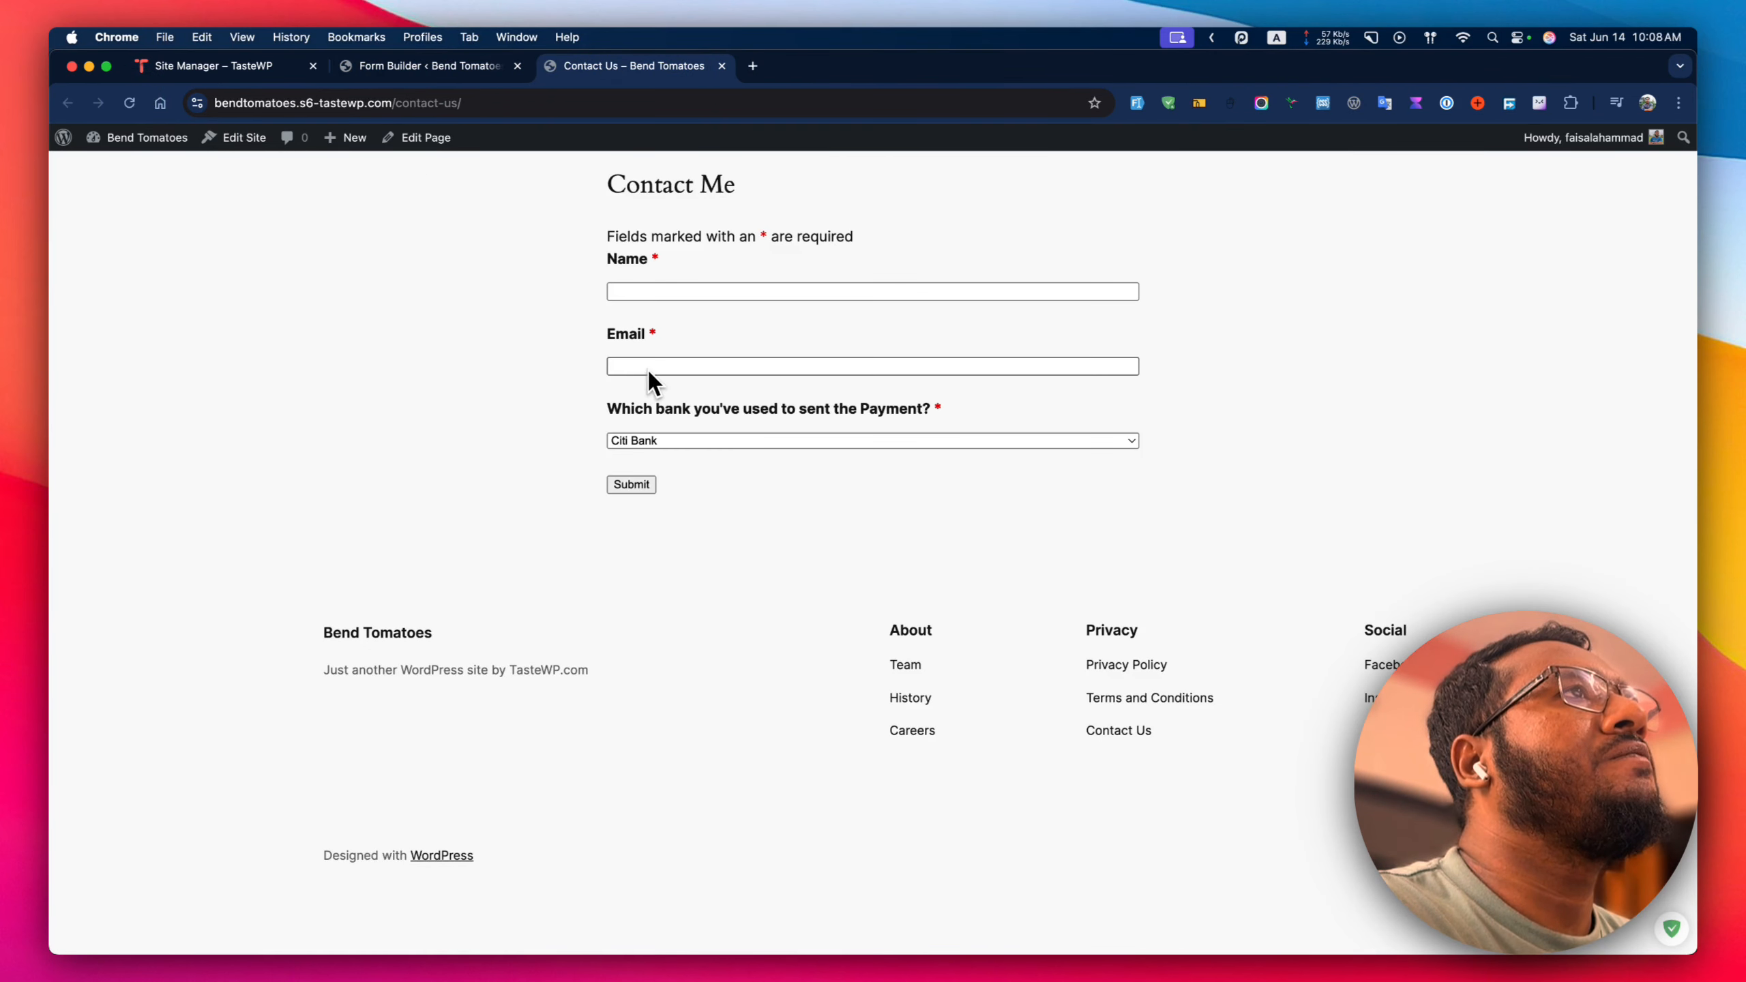
pyautogui.click(670, 443)
pyautogui.click(553, 455)
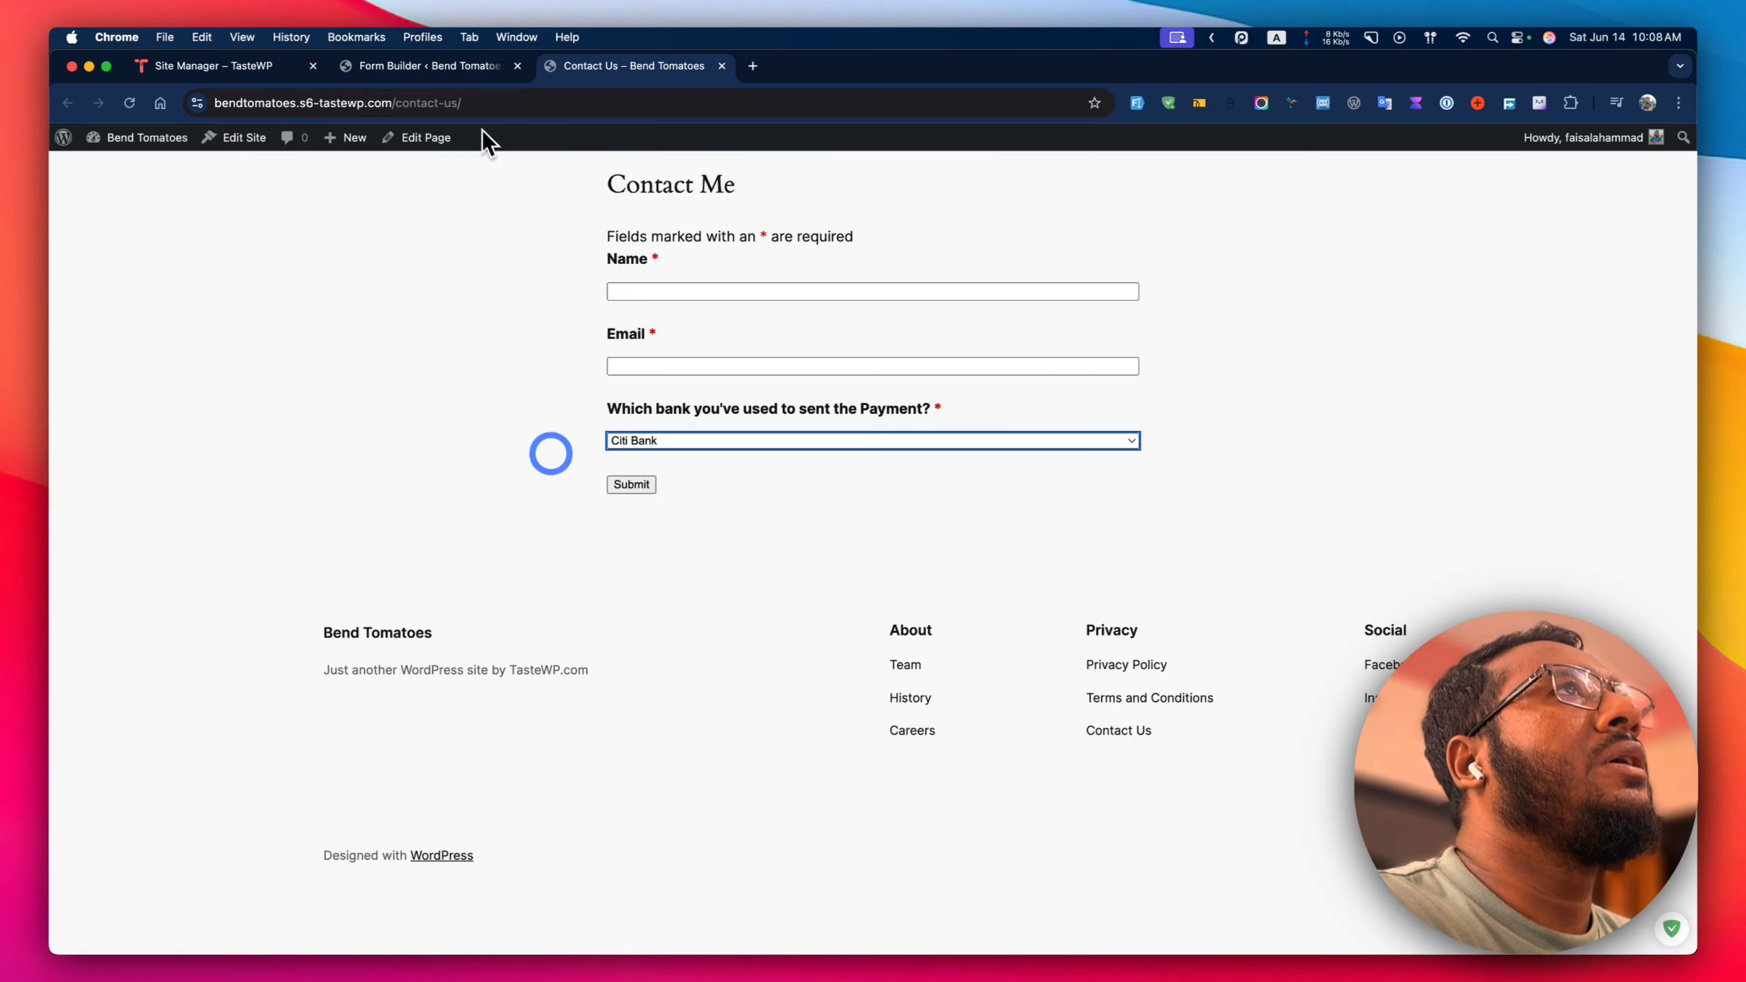
pyautogui.click(430, 66)
pyautogui.click(875, 294)
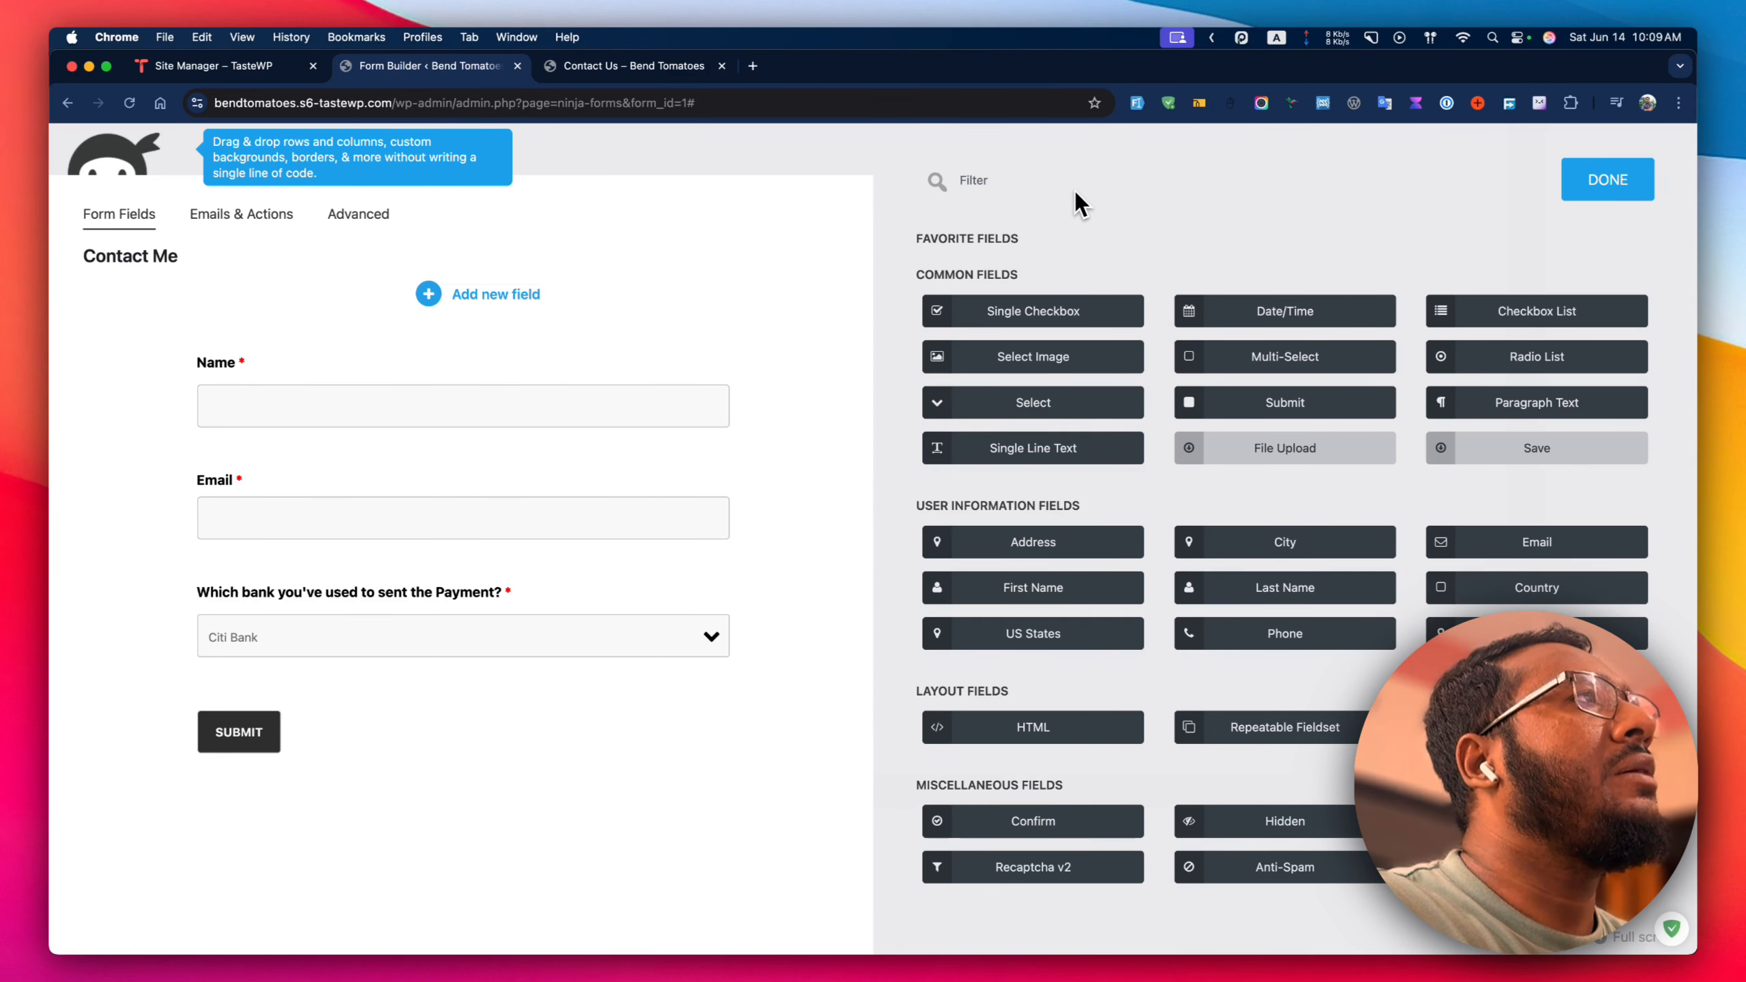
# Add a Single Line Text field and a Number field above Submit.
pyautogui.write('sin')
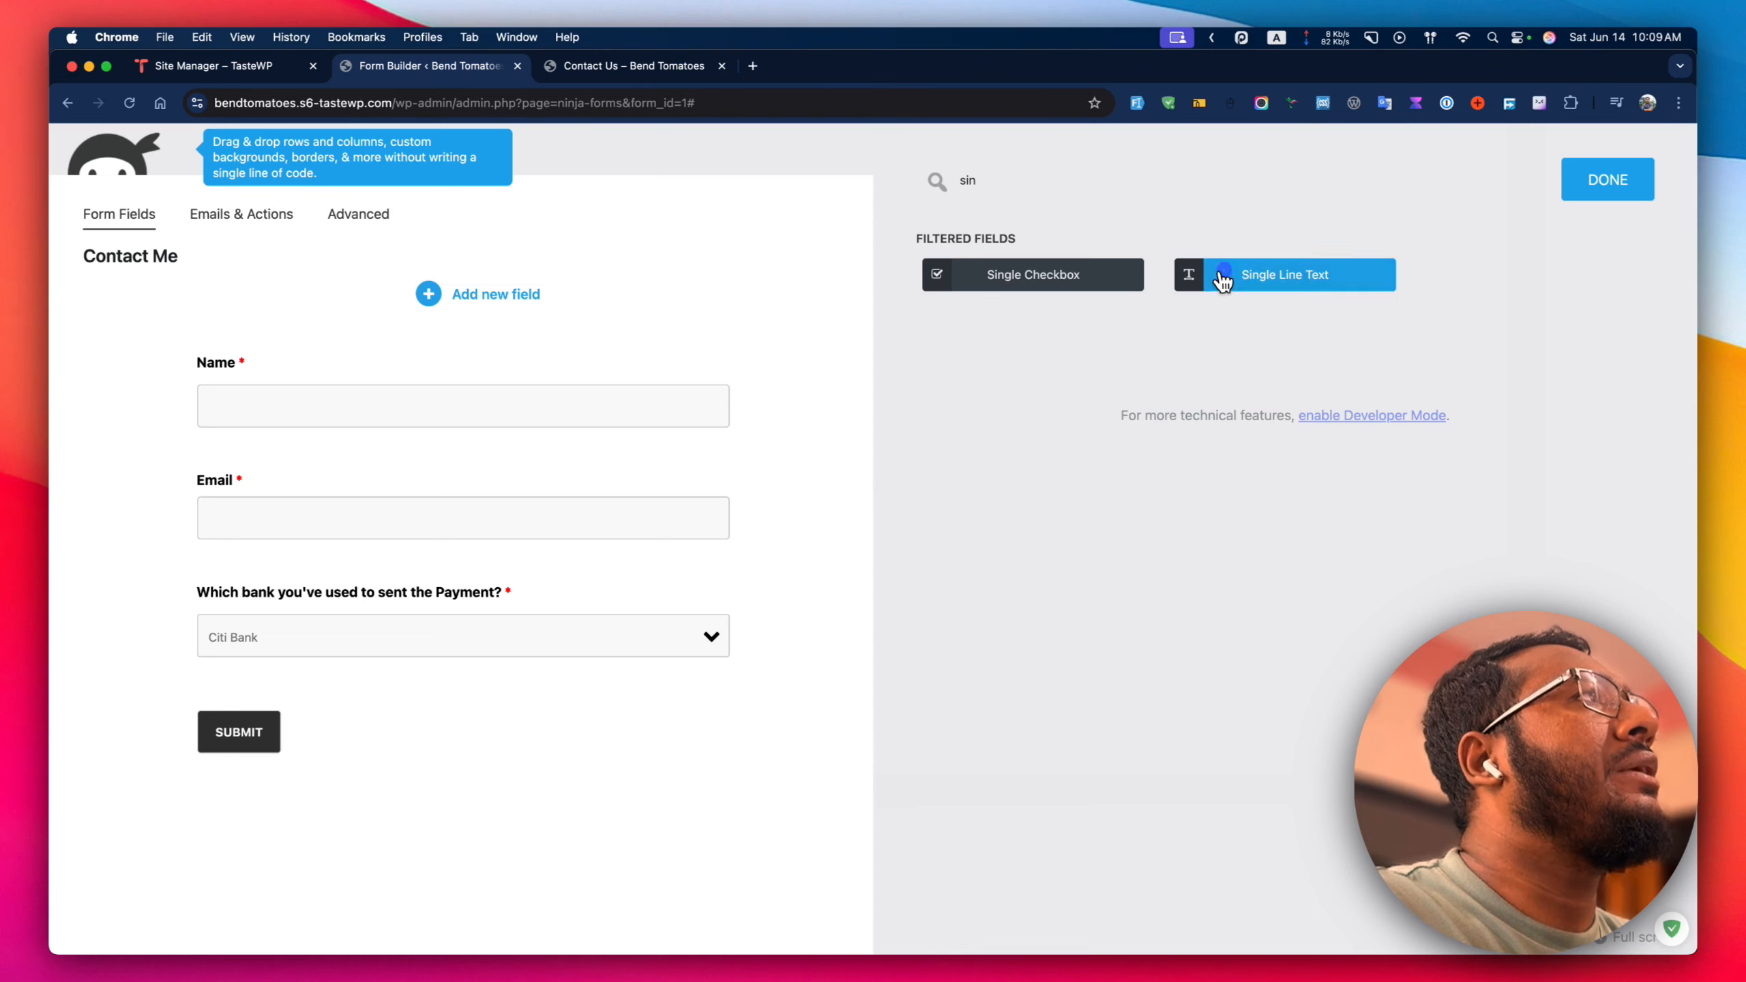
pyautogui.click(1222, 278)
pyautogui.moveTo(440, 802); pyautogui.dragTo(478, 708)
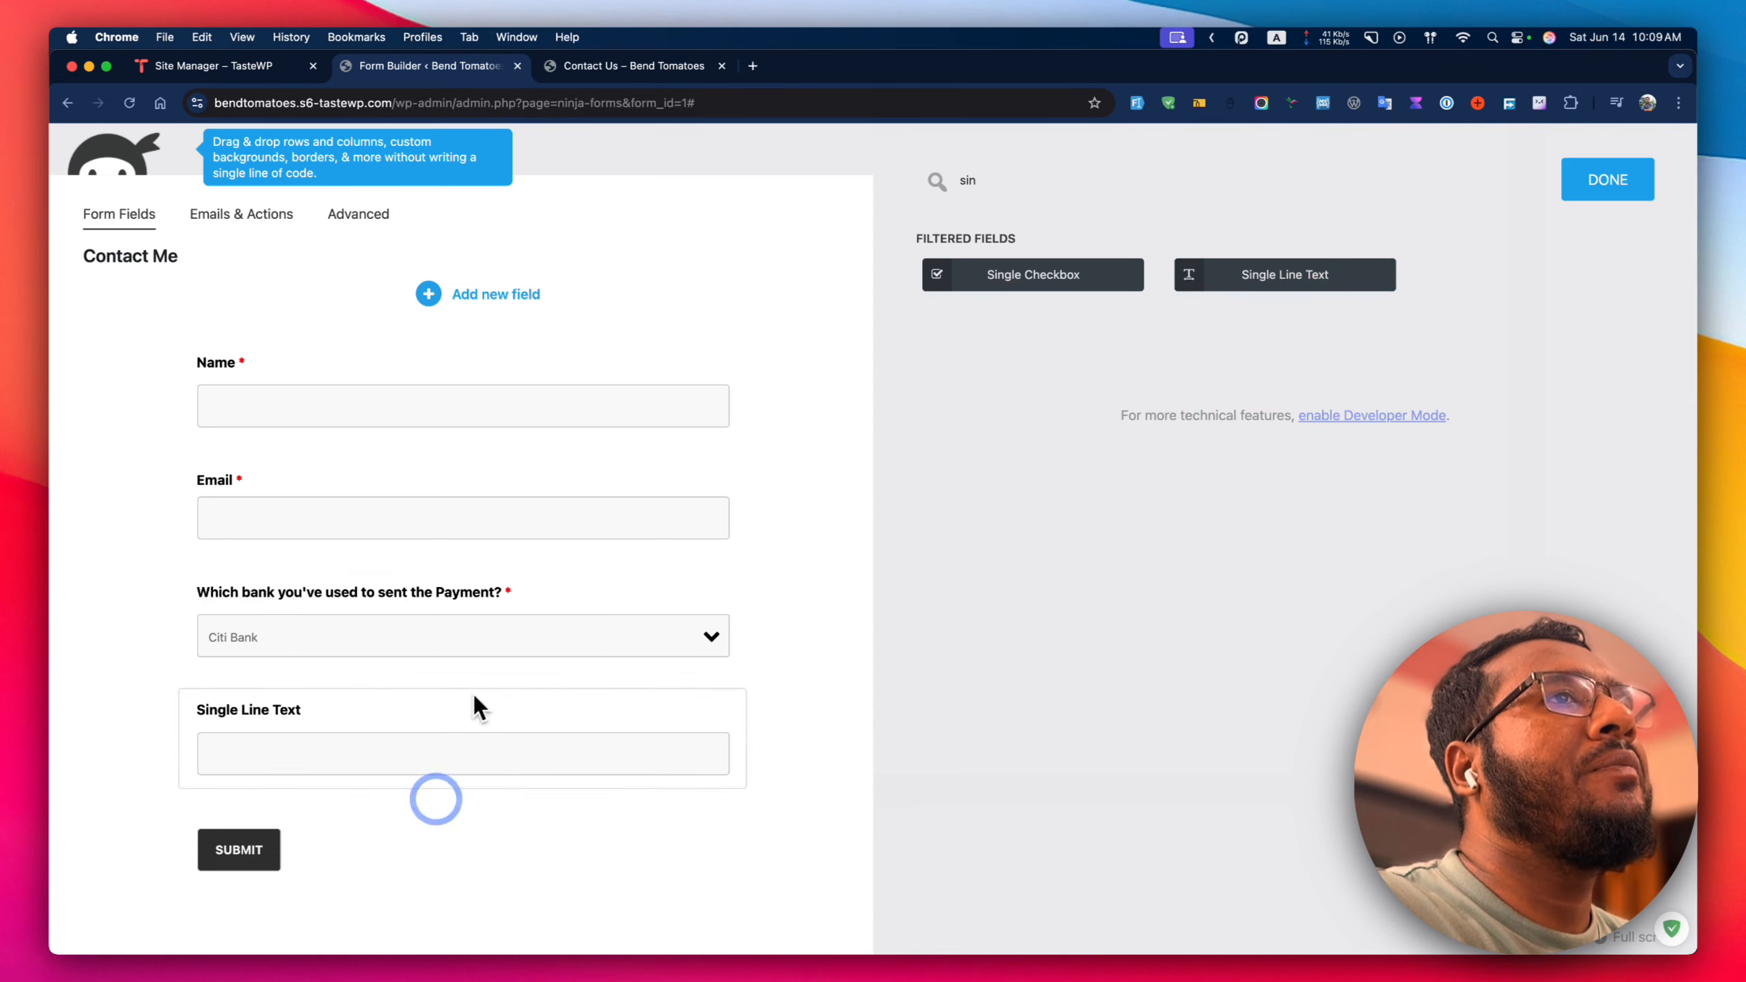
pyautogui.doubleClick(1018, 180)
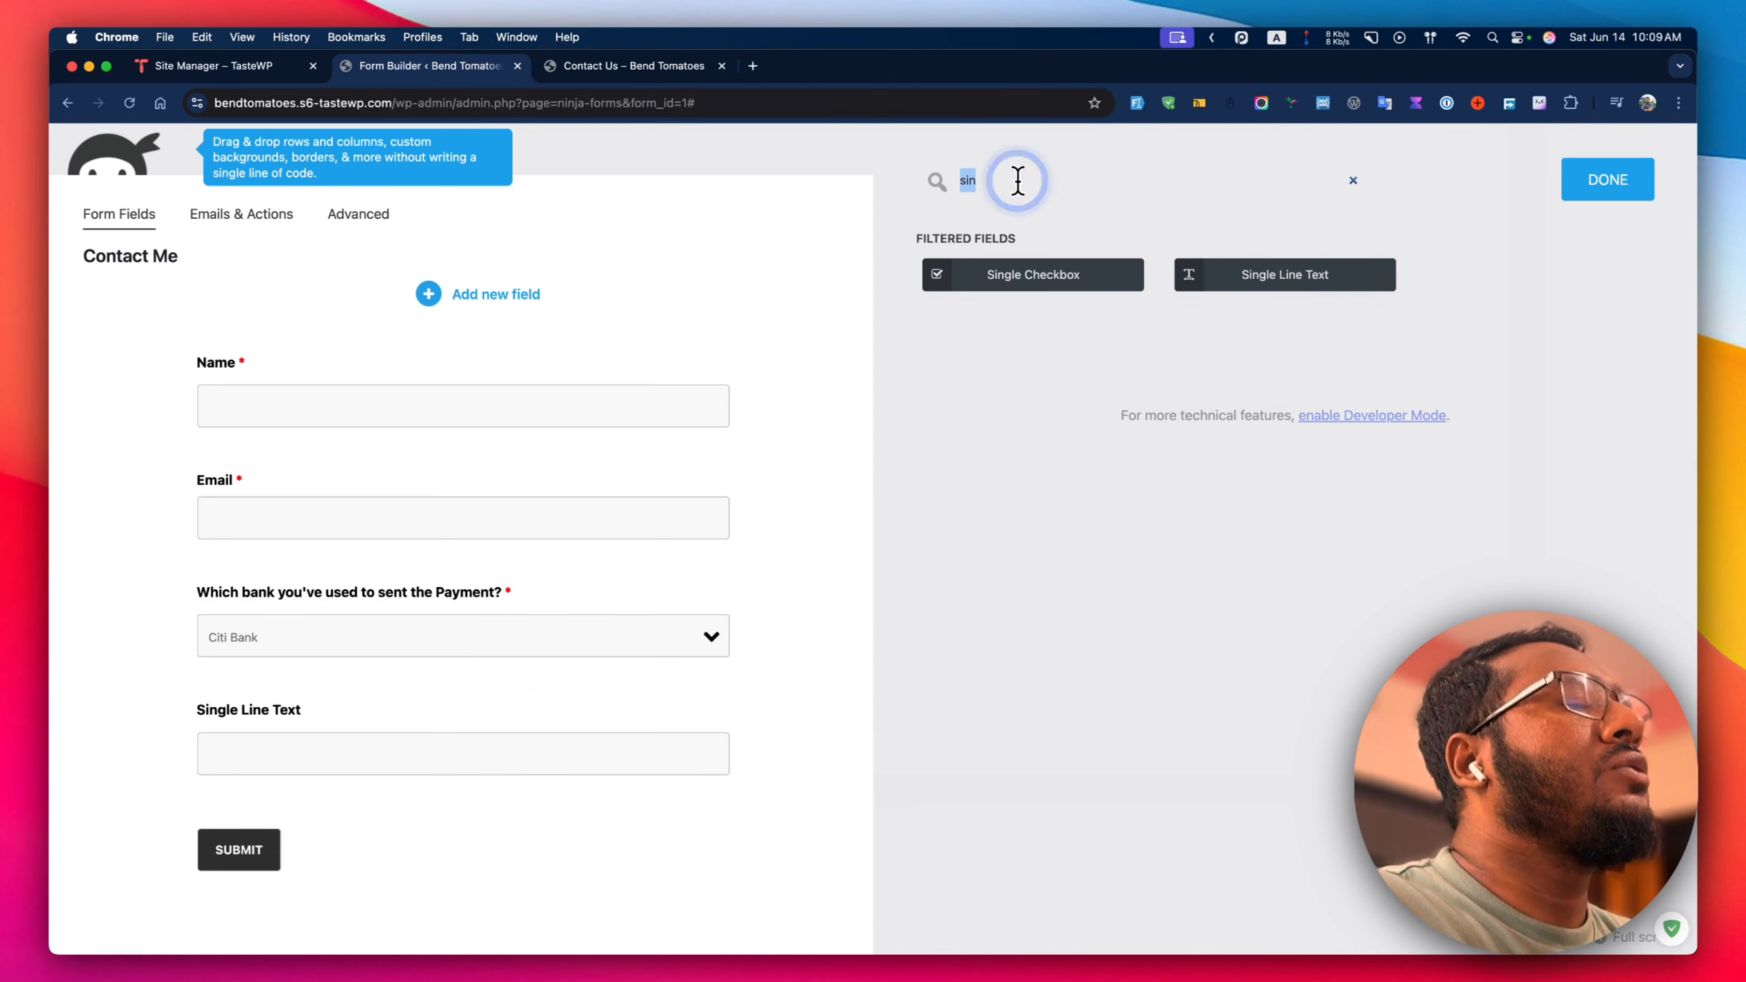
pyautogui.press('BackSpace')
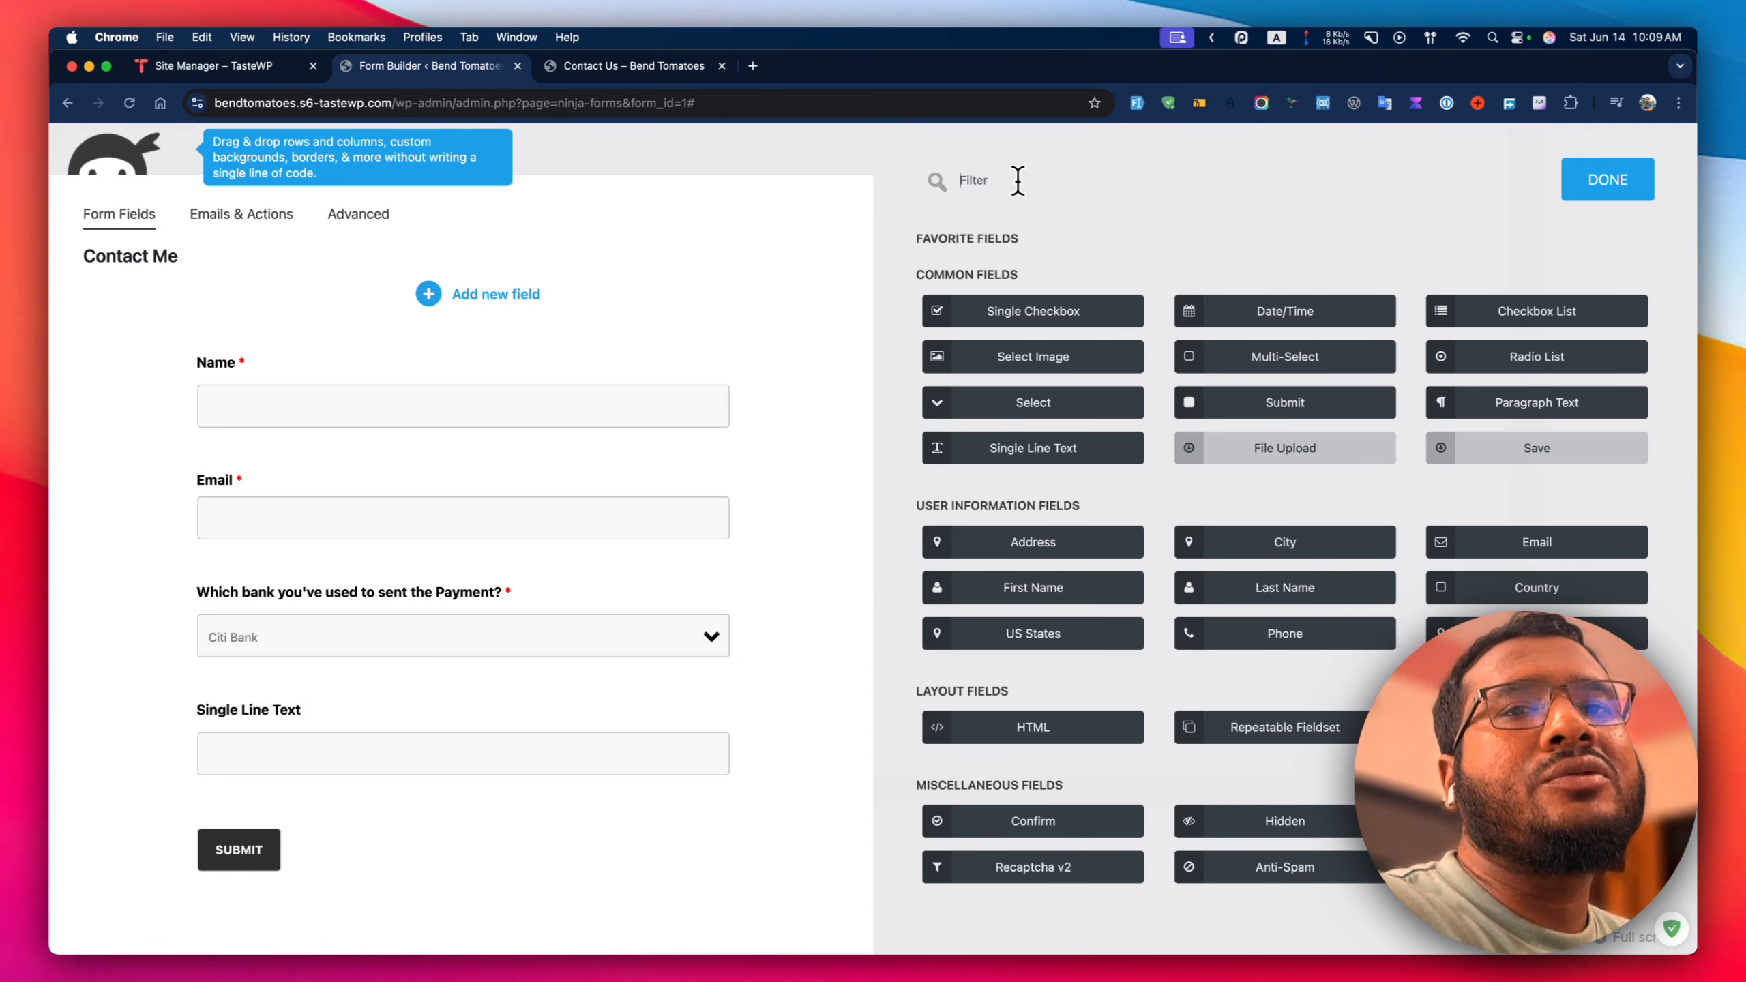
pyautogui.write('num')
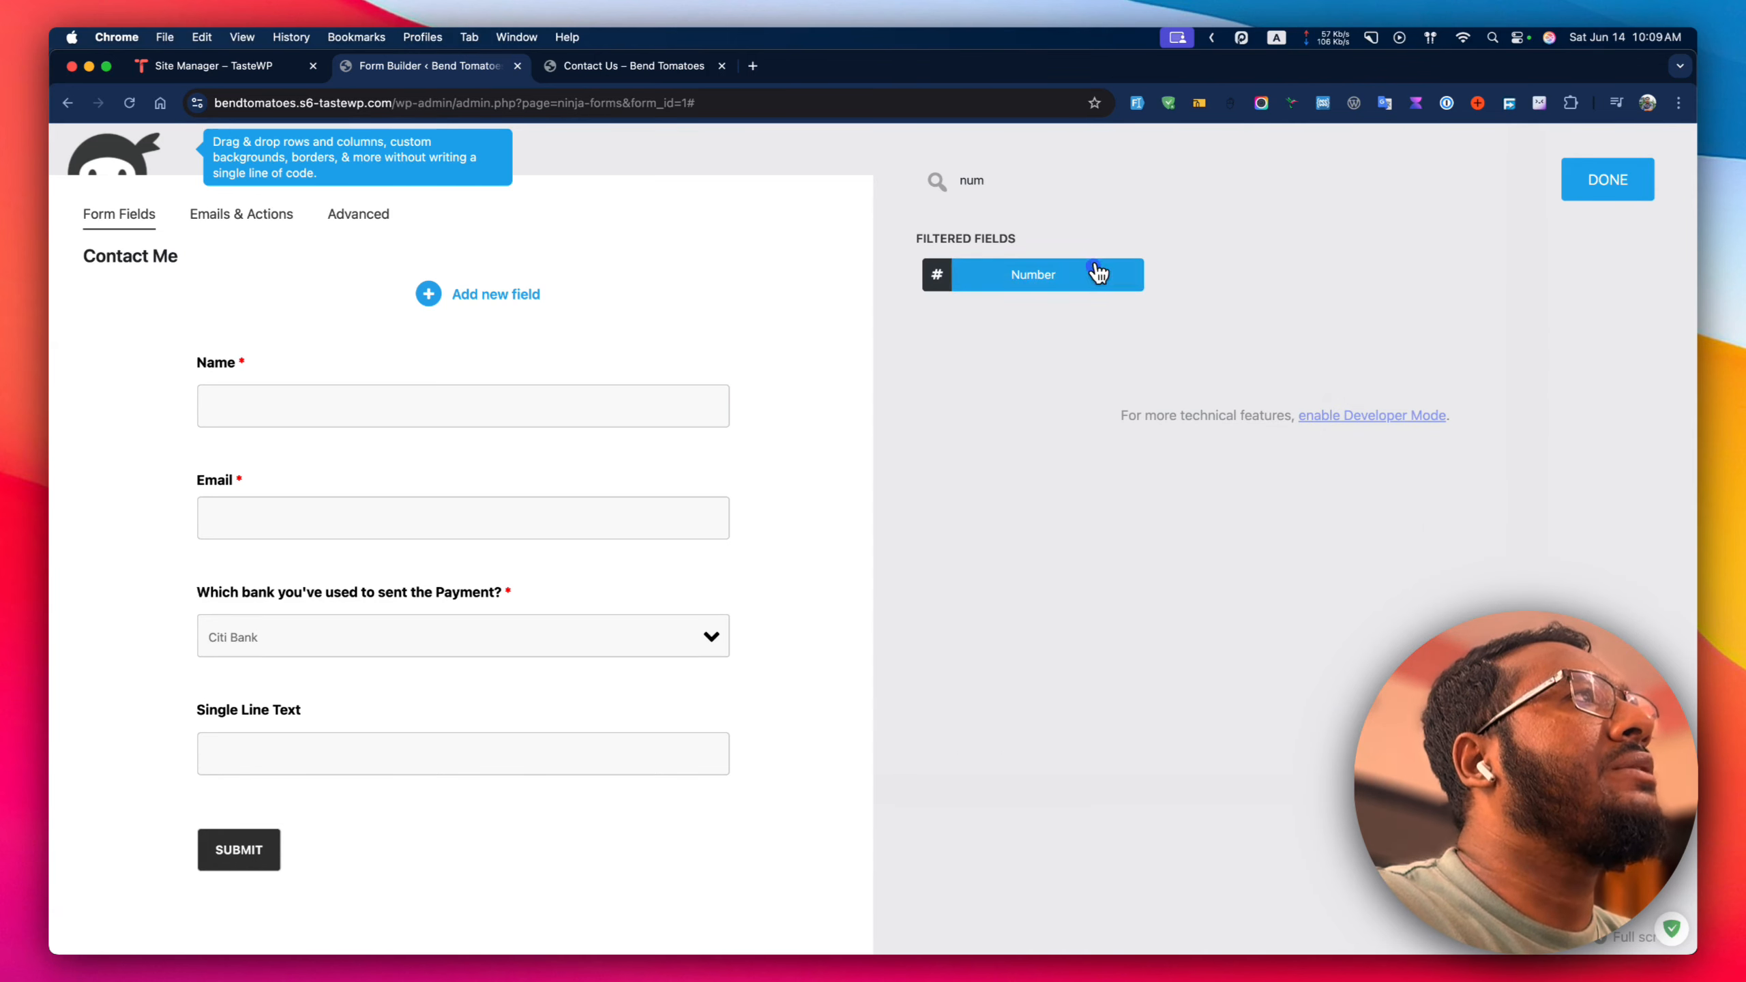
pyautogui.moveTo(1099, 273); pyautogui.dragTo(499, 691)
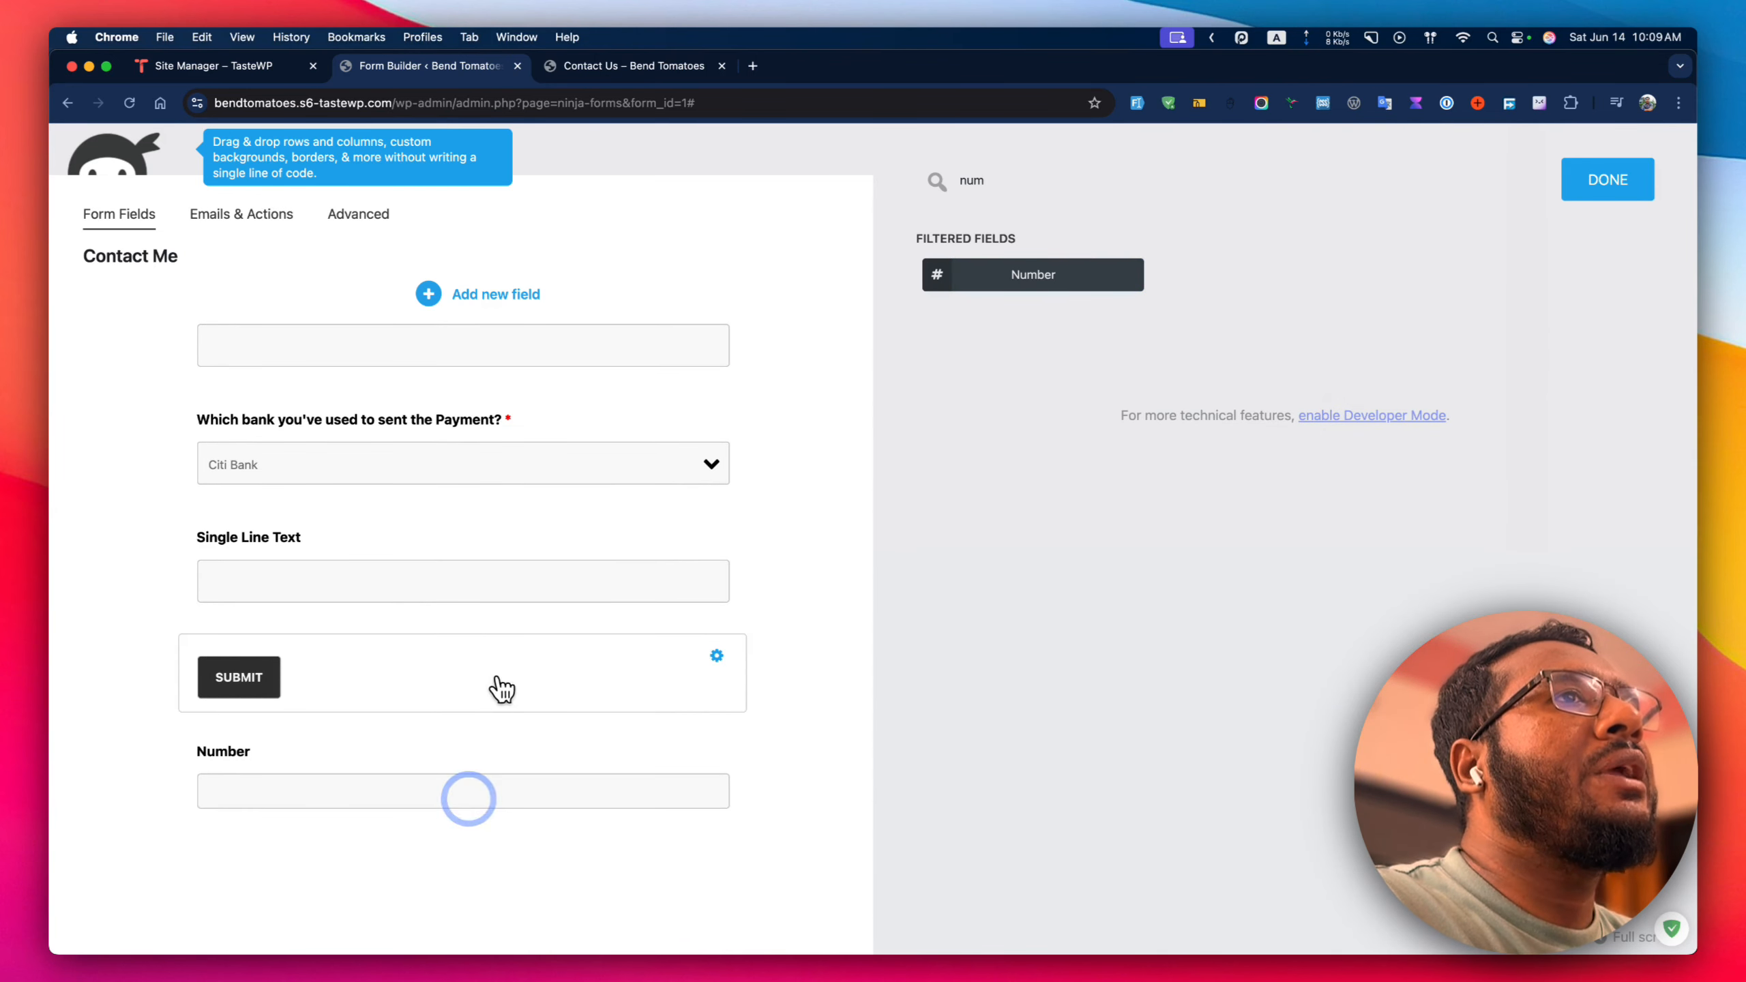
pyautogui.doubleClick(1017, 195)
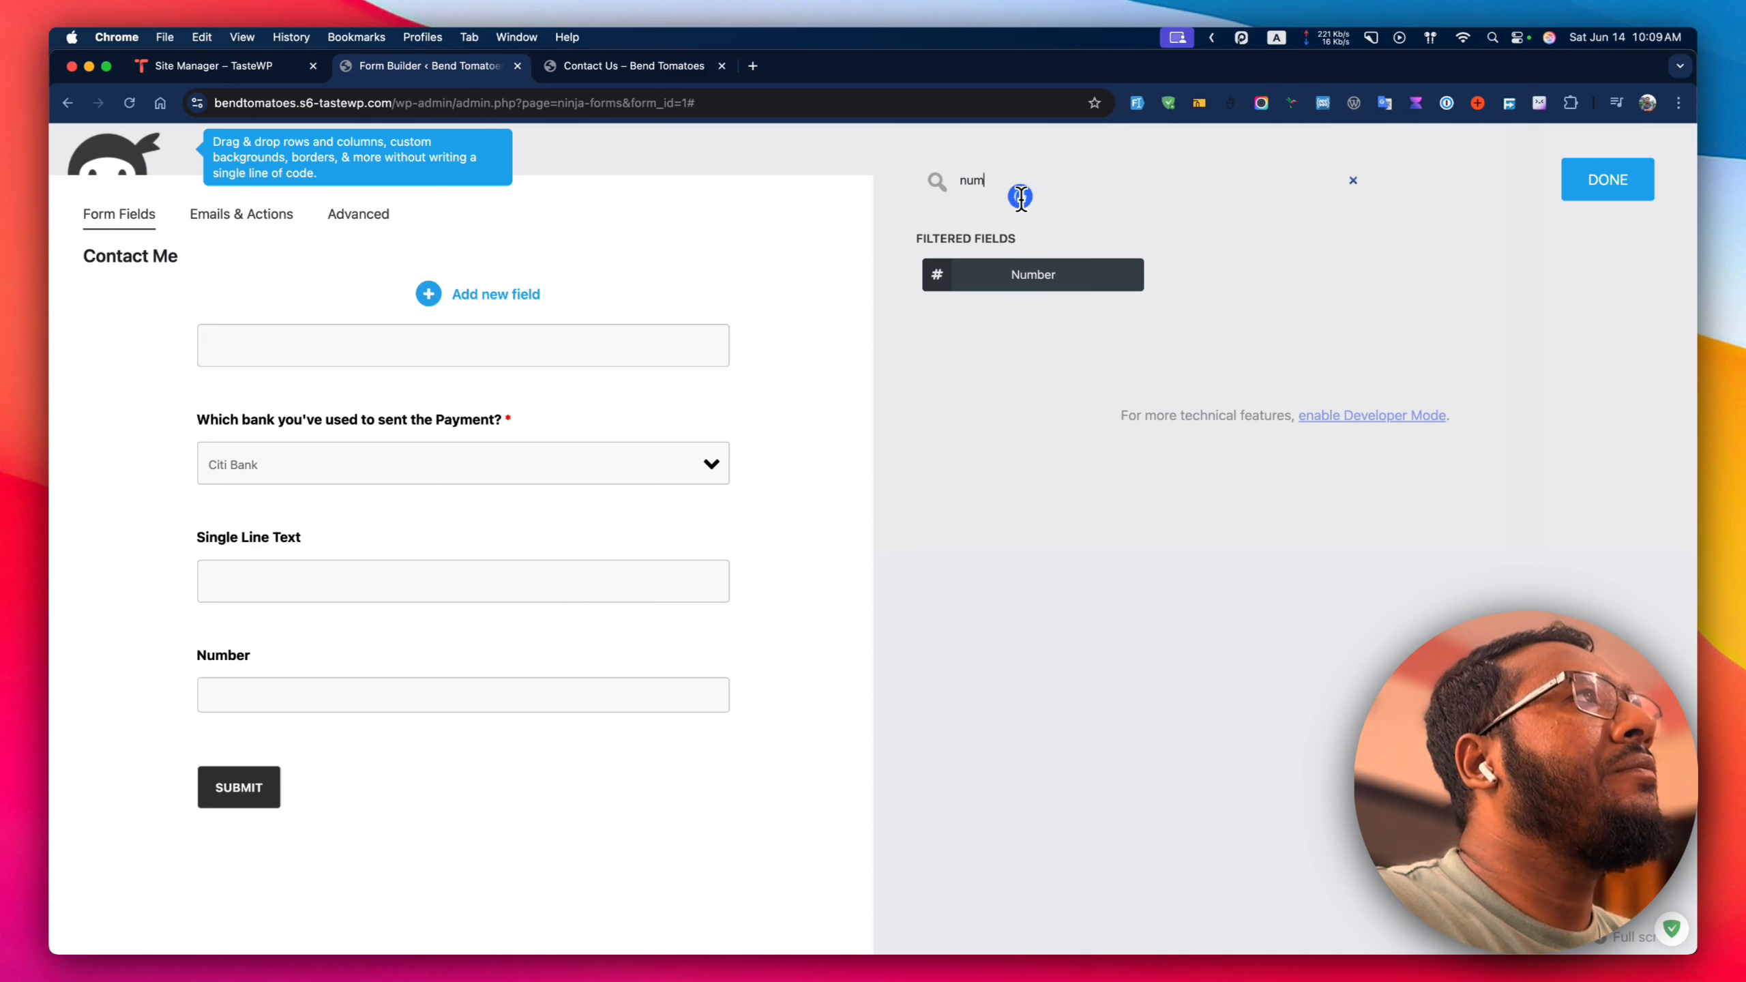
pyautogui.press('BackSpace')
# Add a second Single Line Text field above Submit.
pyautogui.write('br')
pyautogui.press('BackSpace')
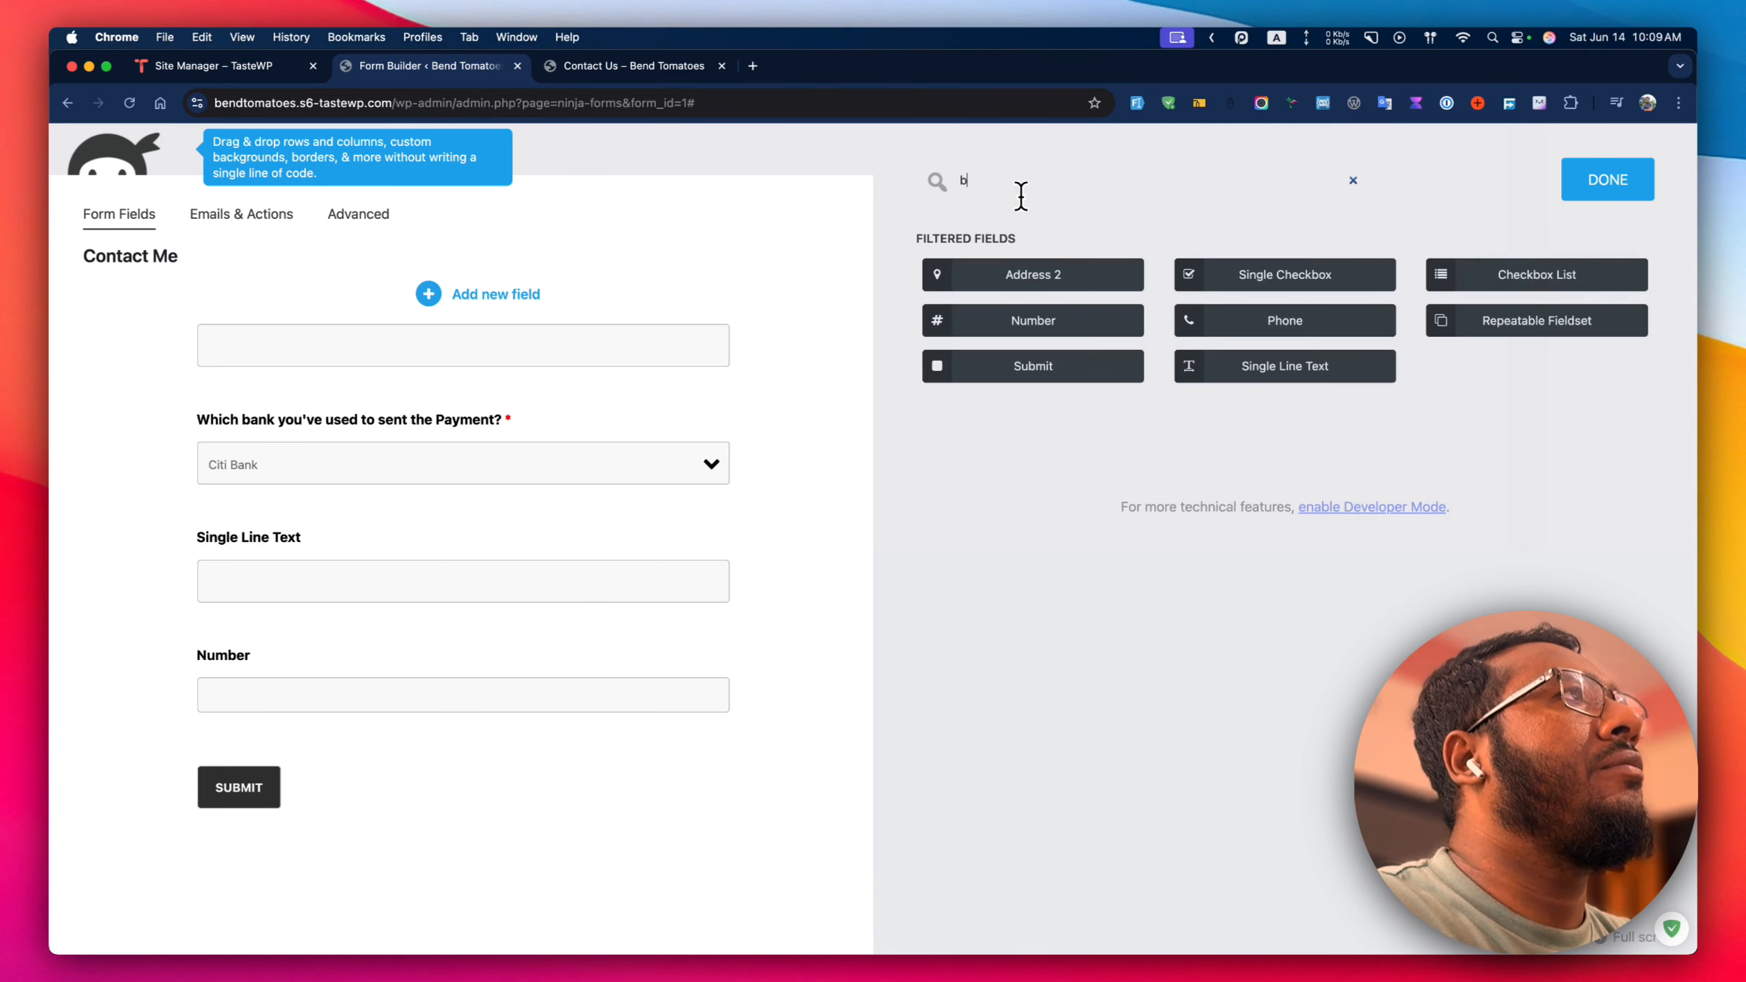
pyautogui.write('r')
pyautogui.press('BackSpace')
pyautogui.press('BackSpace')
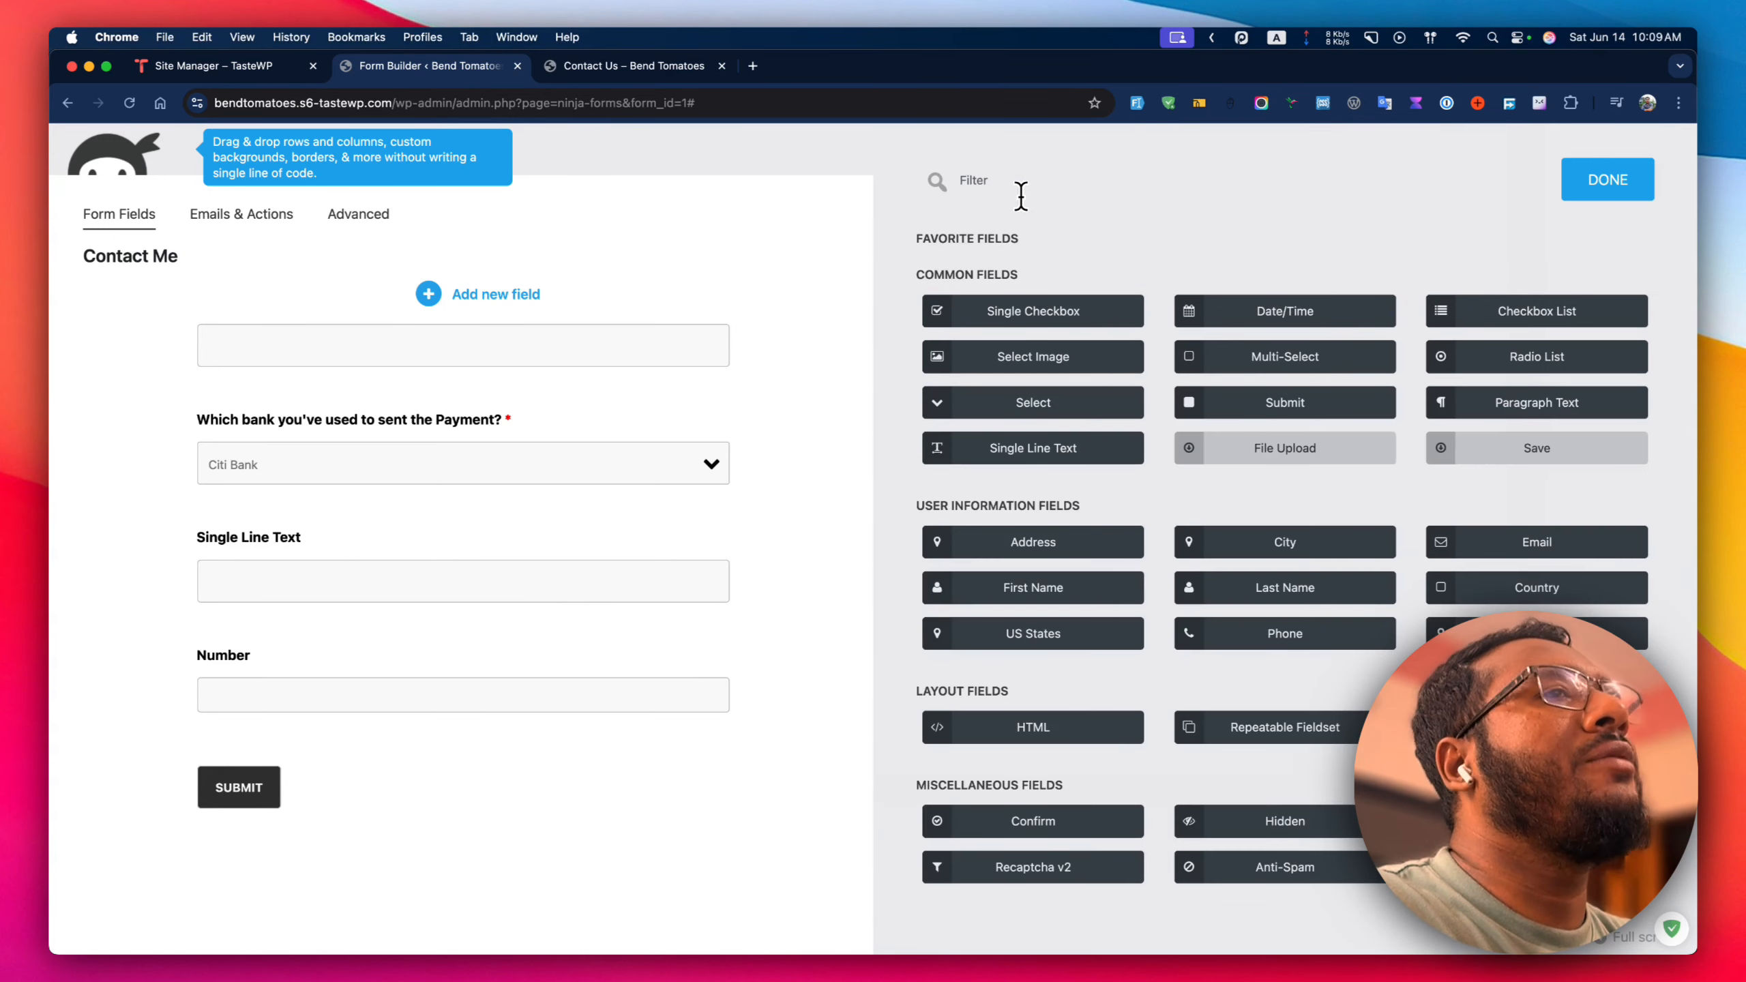
pyautogui.write('sin')
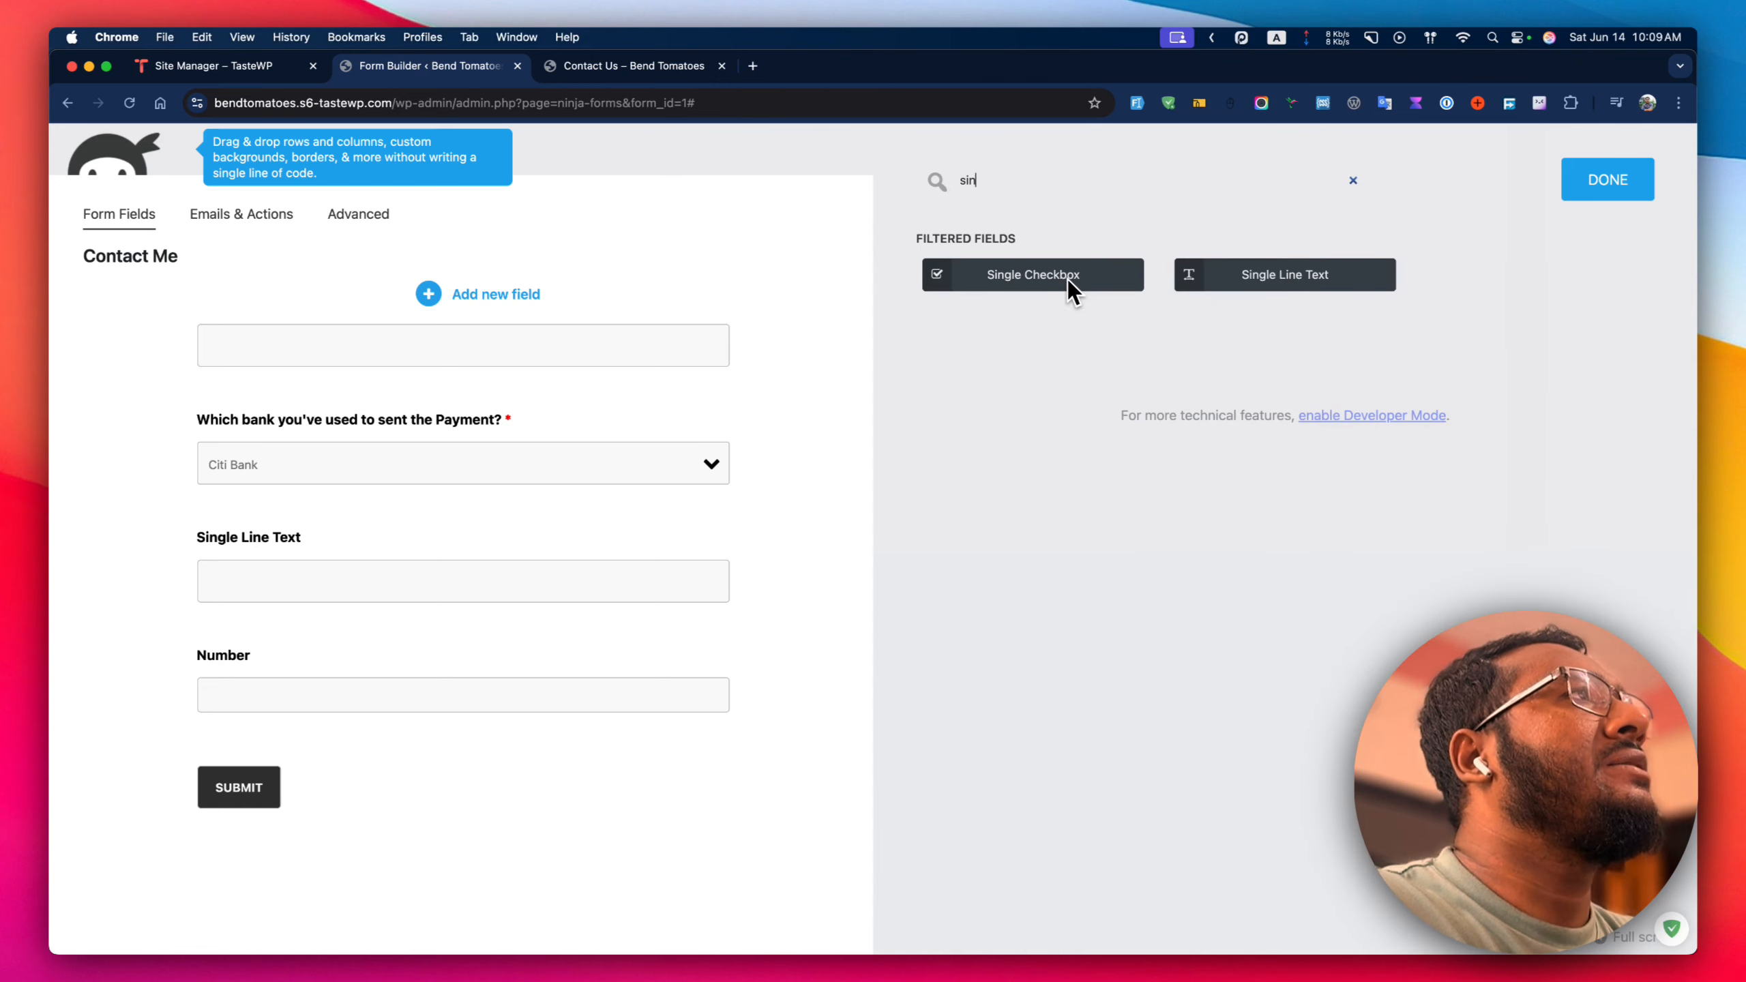
pyautogui.click(1274, 277)
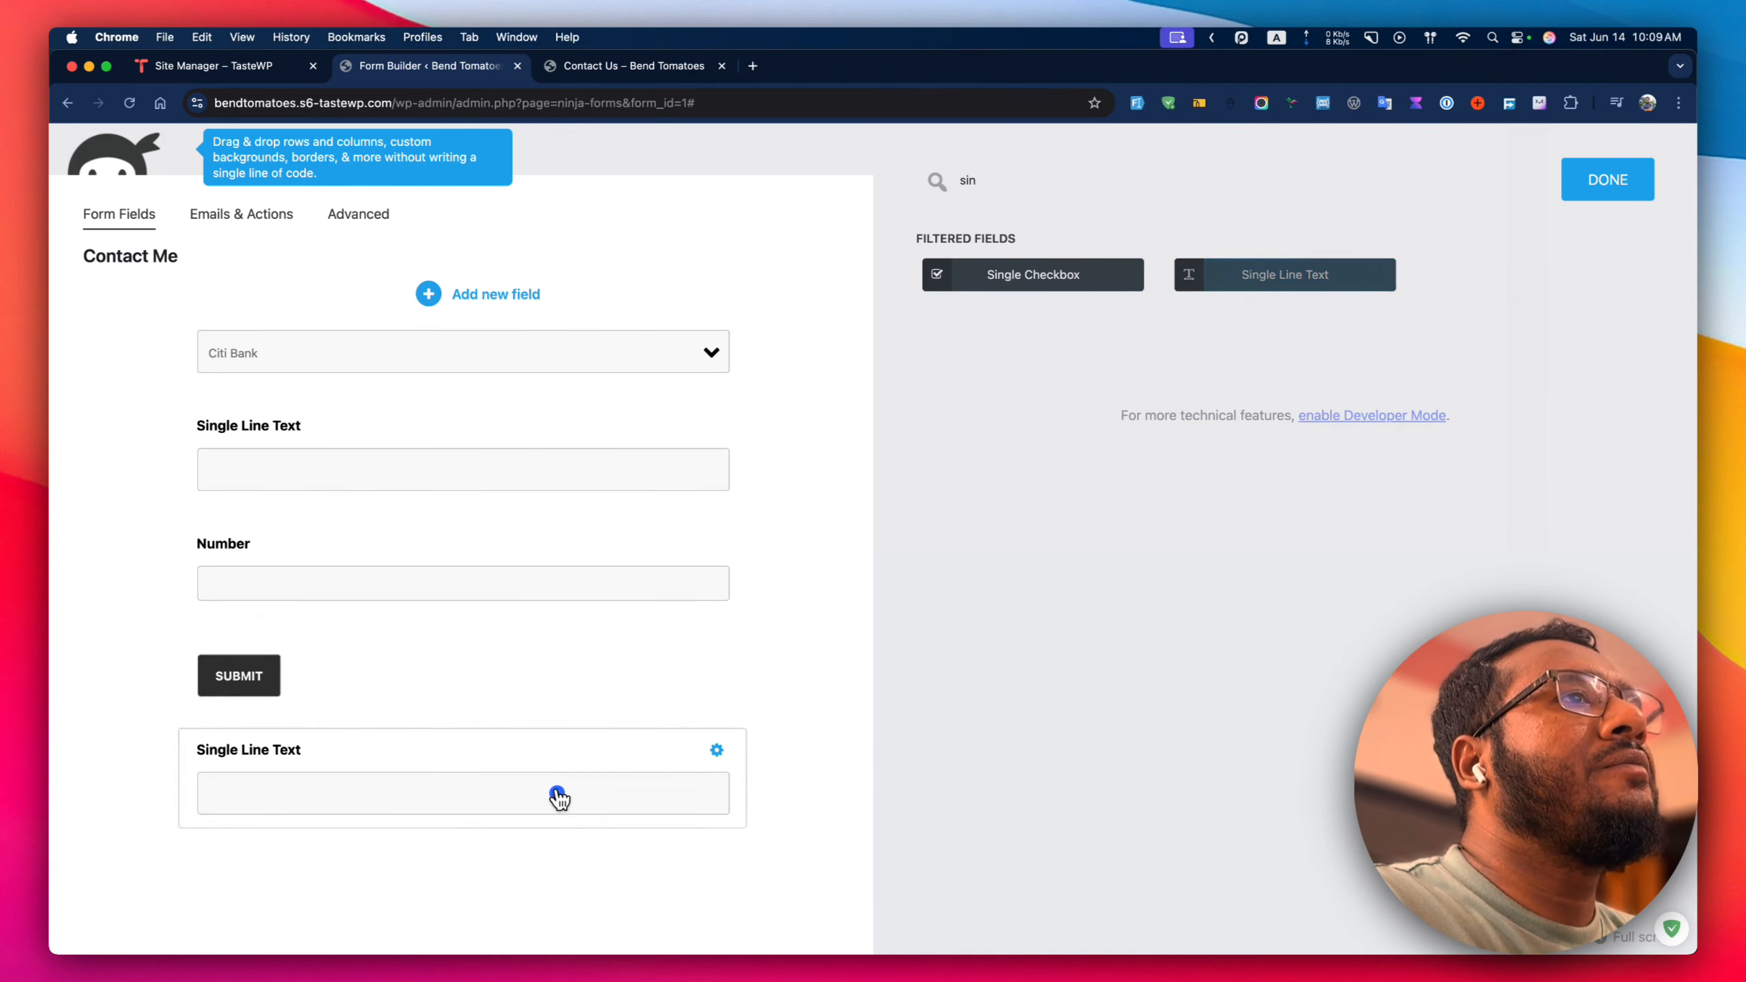
pyautogui.moveTo(557, 796); pyautogui.dragTo(546, 672)
pyautogui.doubleClick(1067, 188)
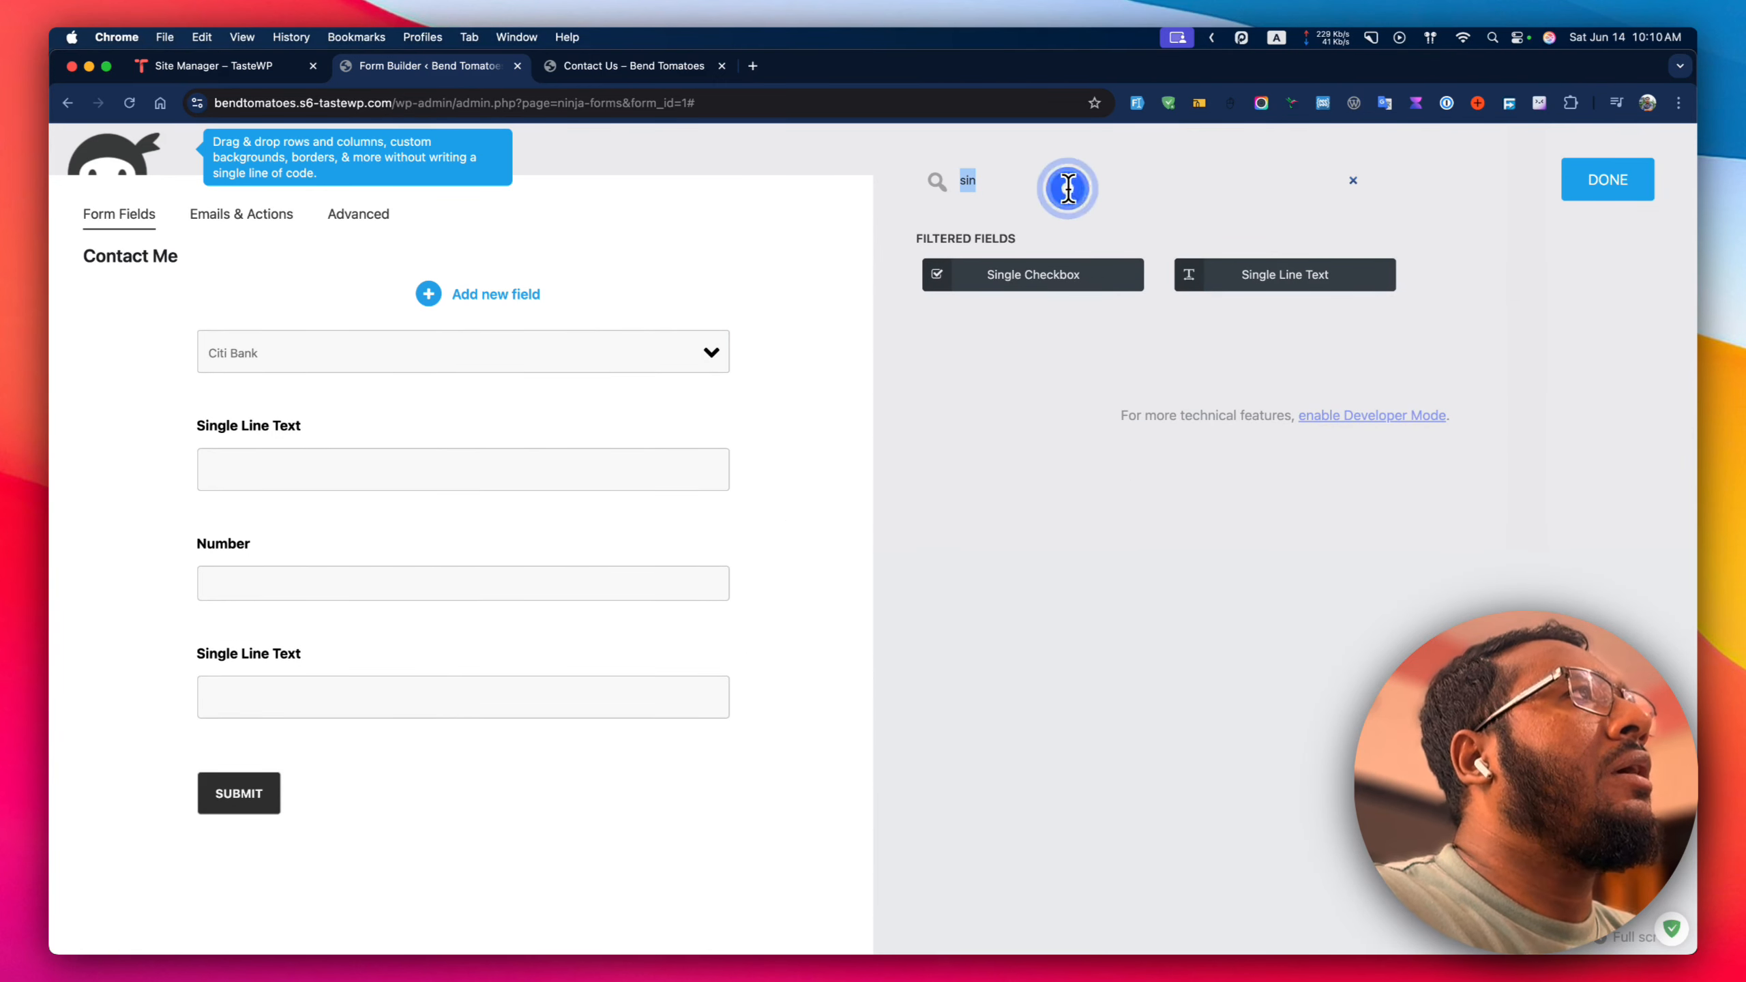
pyautogui.press('BackSpace')
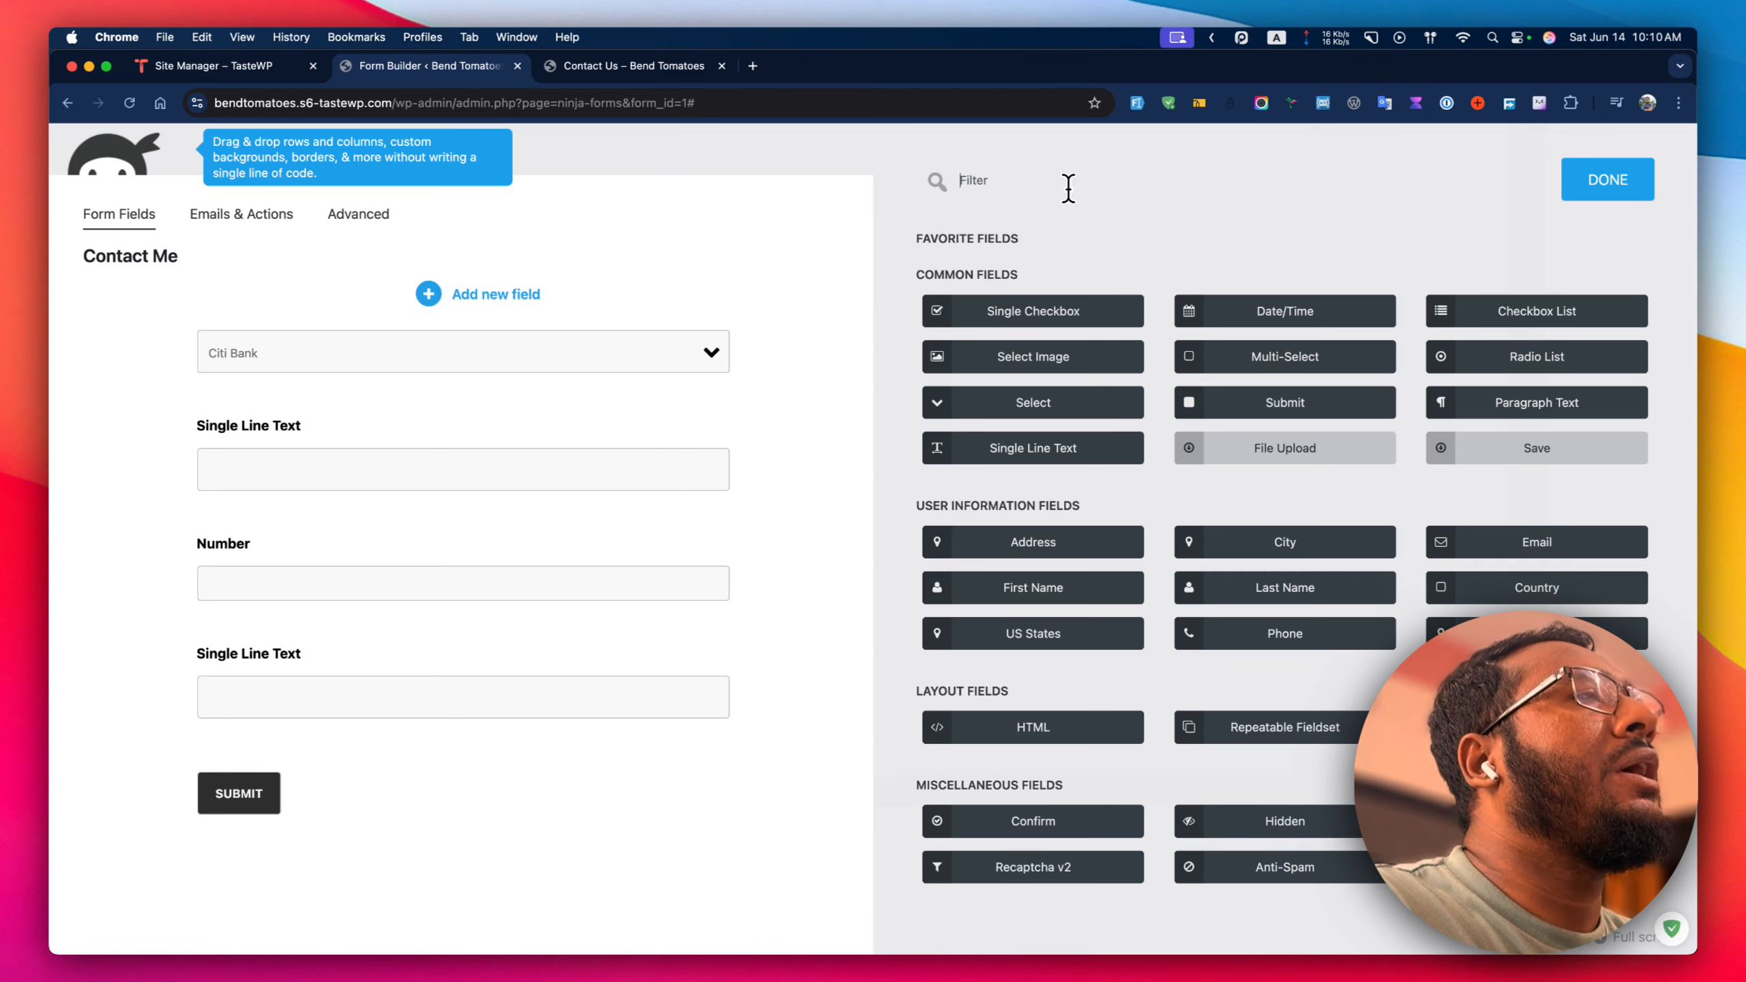
# Add a Select field above Submit.
pyautogui.write('ric')
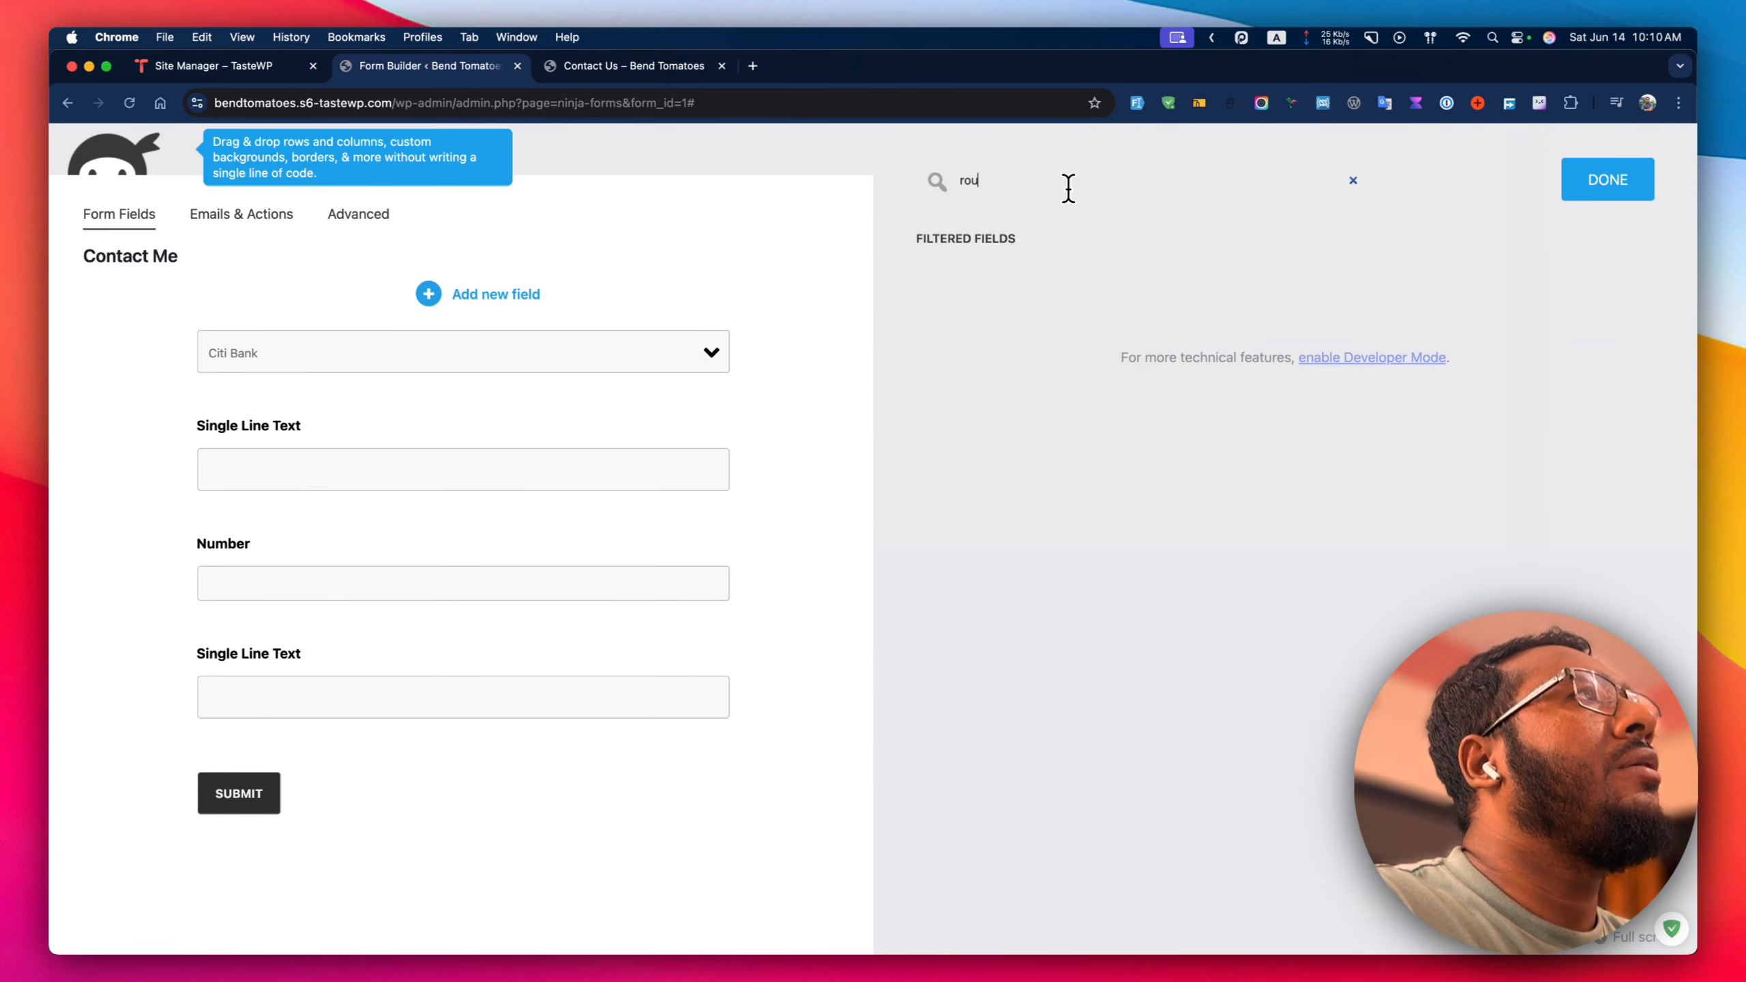
pyautogui.press('BackSpace')
pyautogui.press('BackSpace')
pyautogui.press('BackSpace')
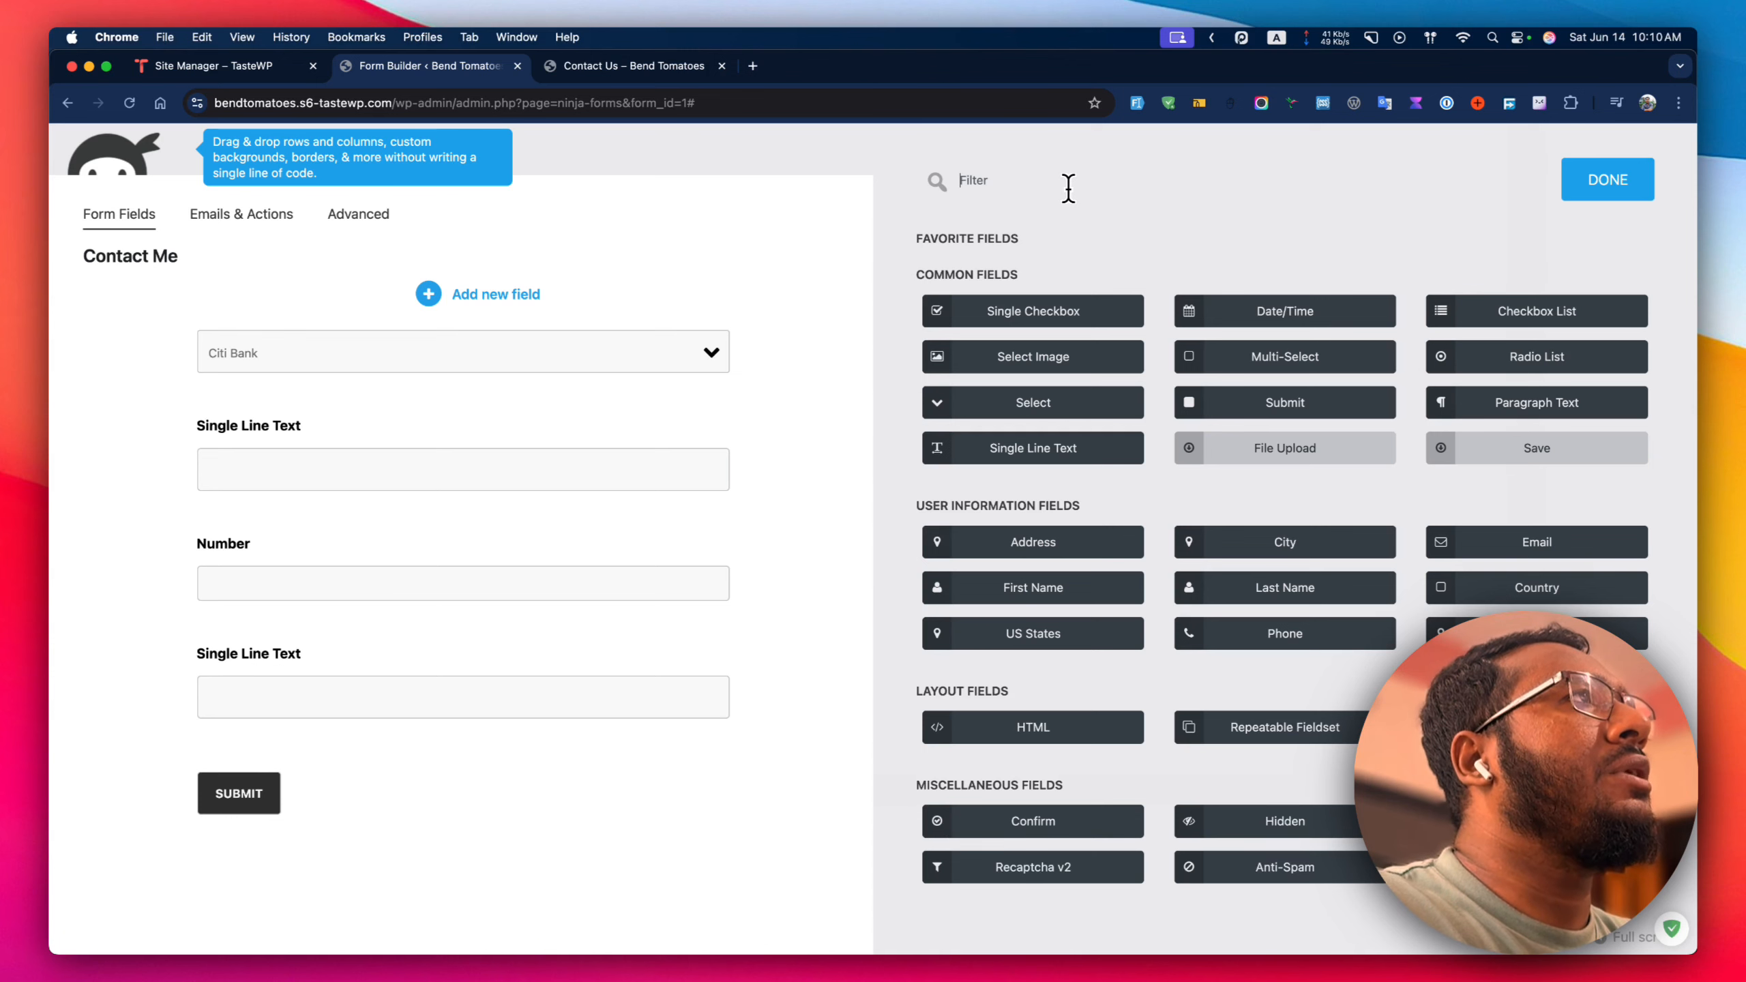
pyautogui.write('si')
pyautogui.press('BackSpace')
pyautogui.press('BackSpace')
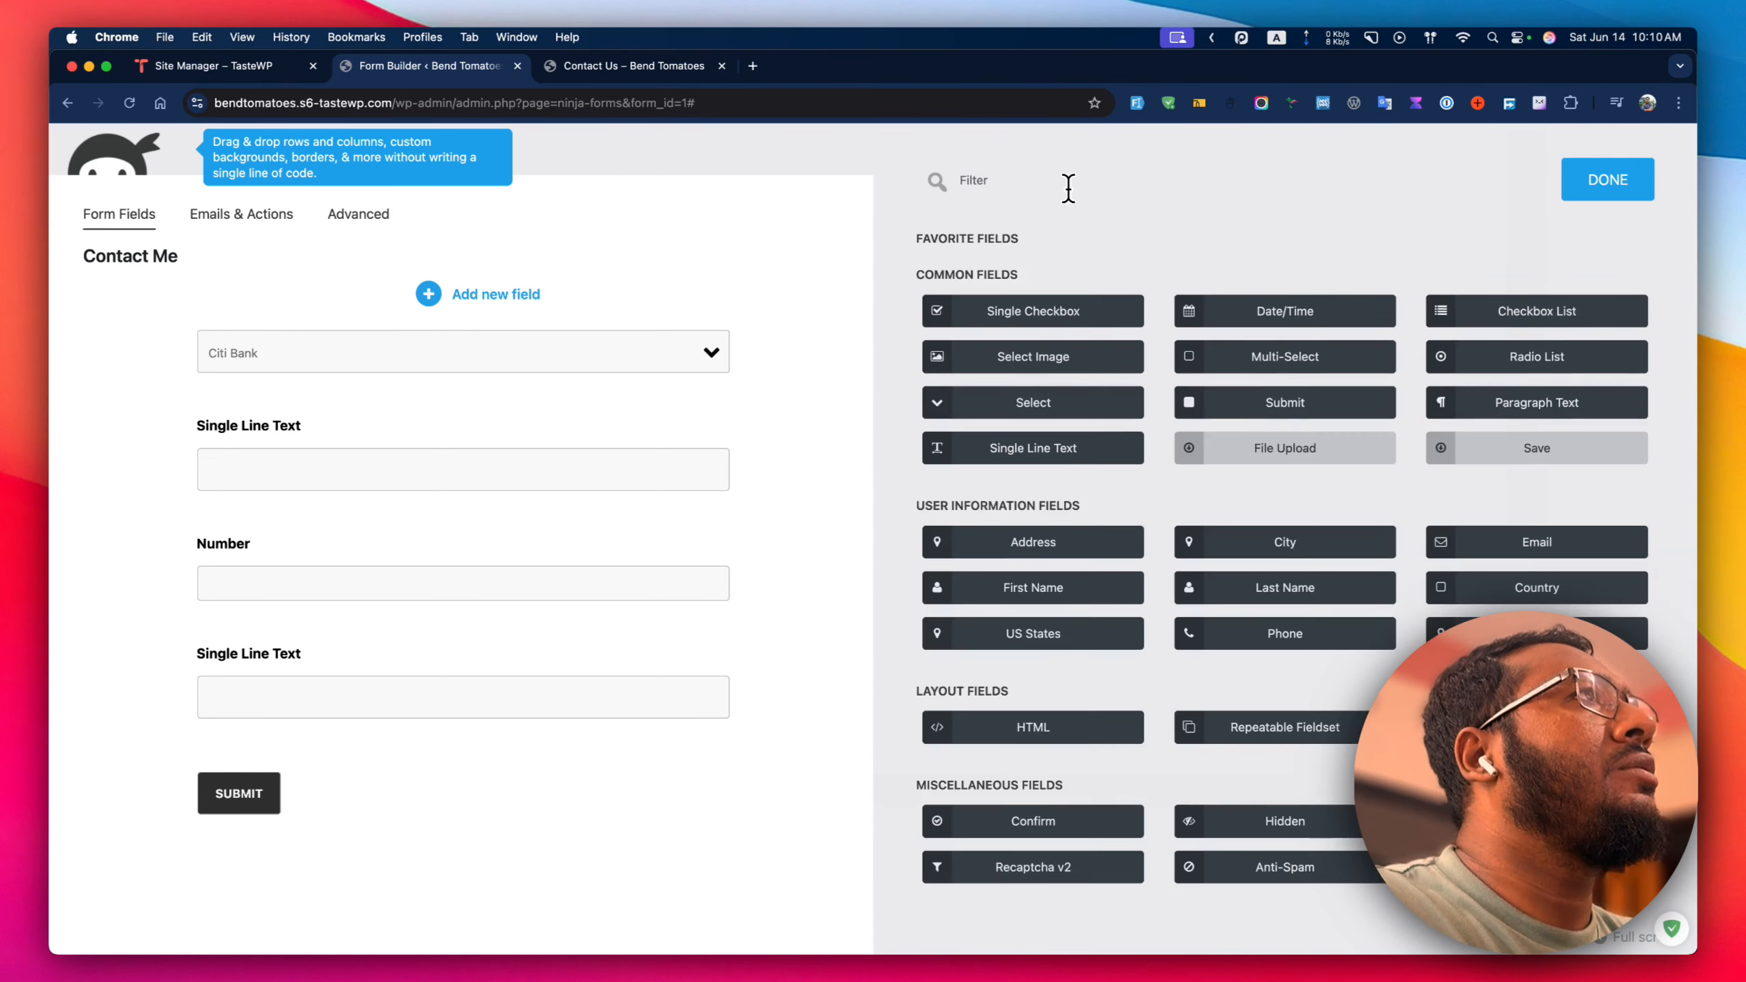
pyautogui.write('sel')
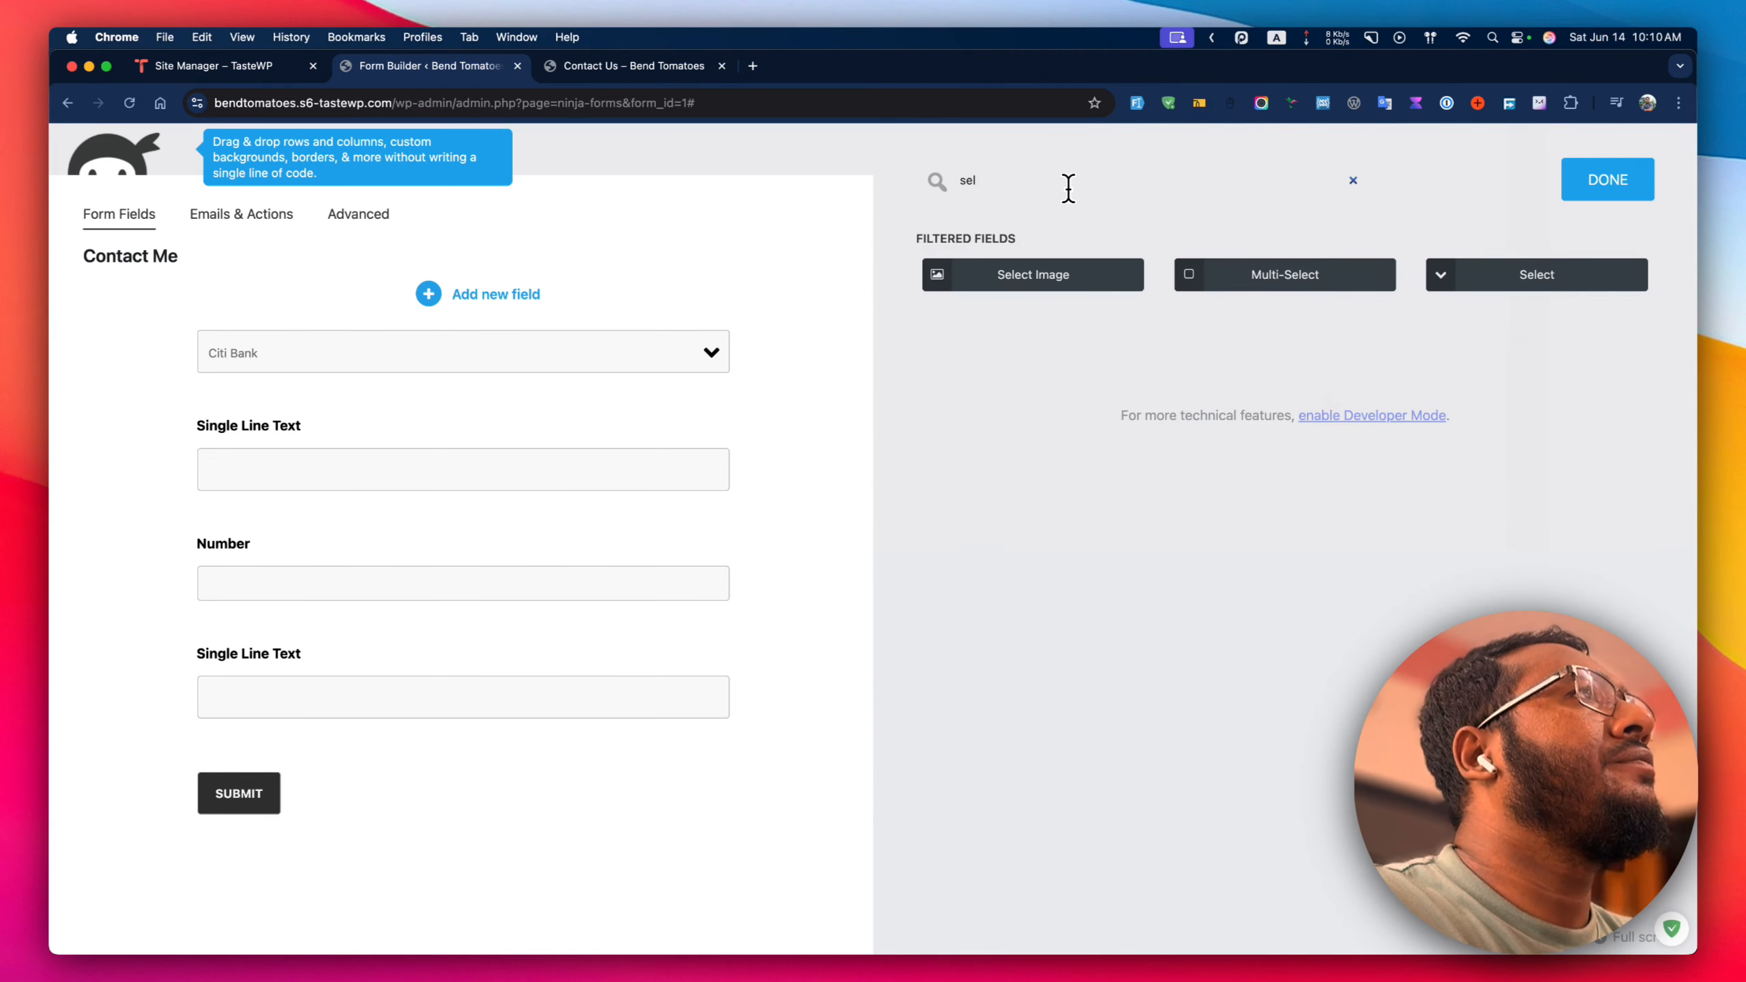
pyautogui.click(1585, 291)
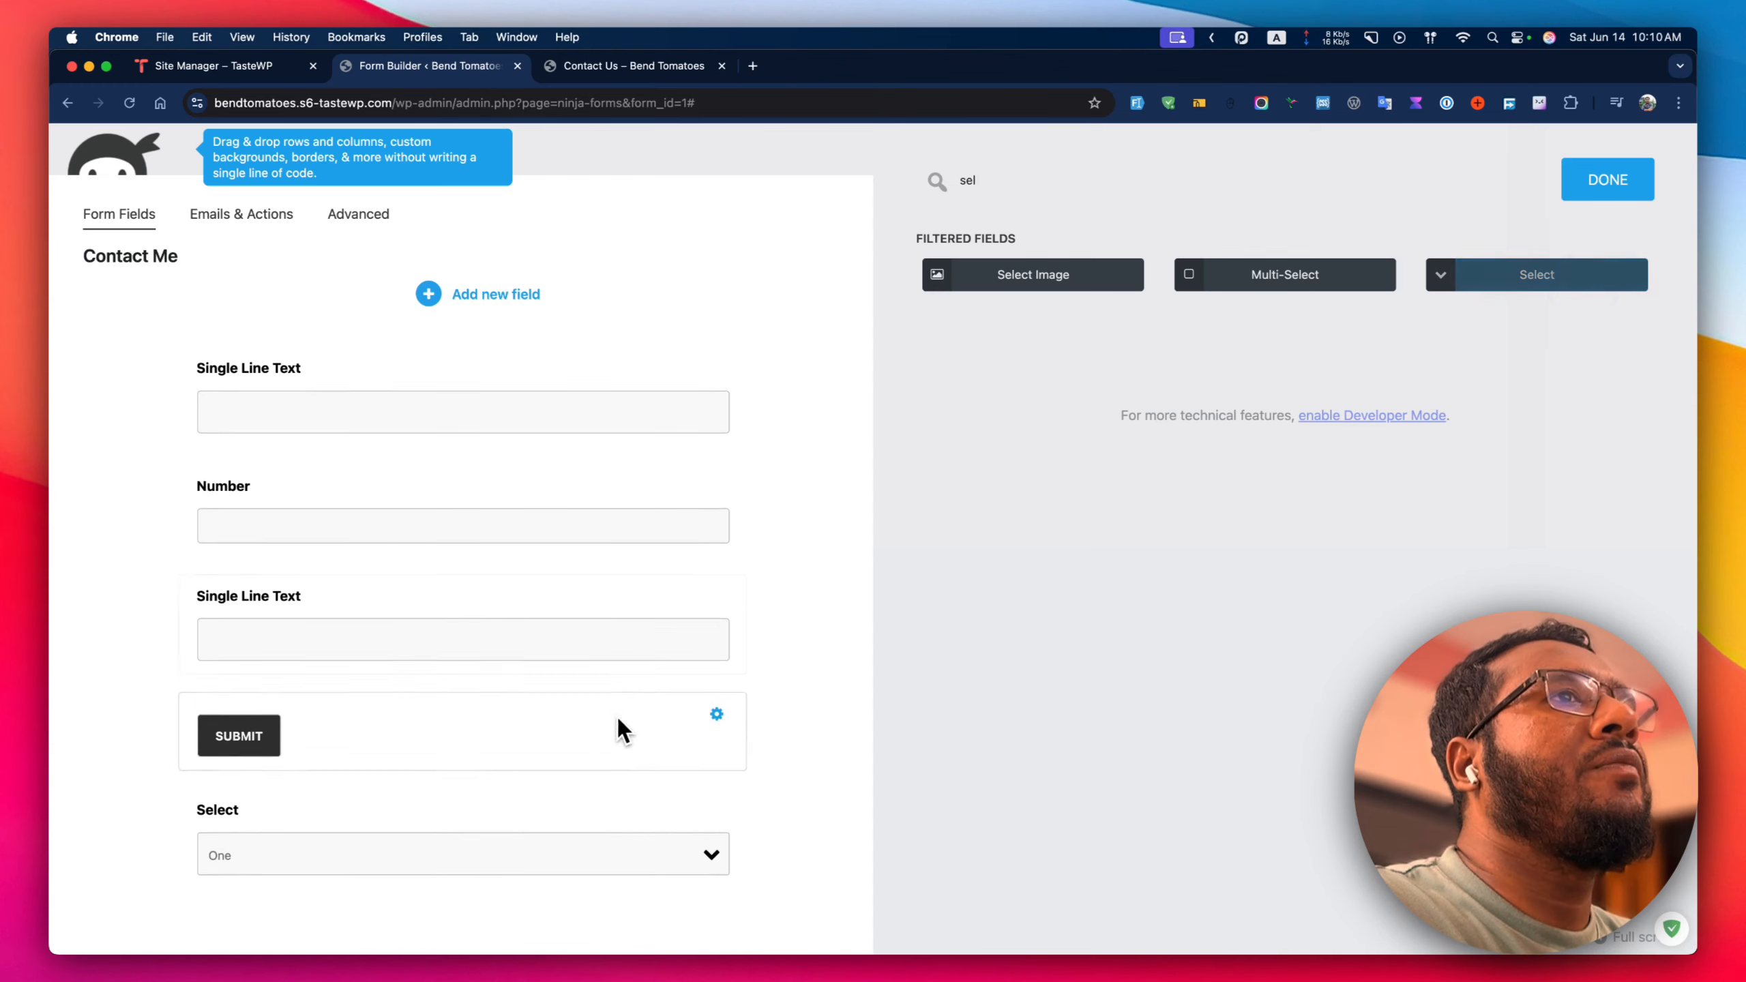
pyautogui.moveTo(496, 830); pyautogui.dragTo(492, 715)
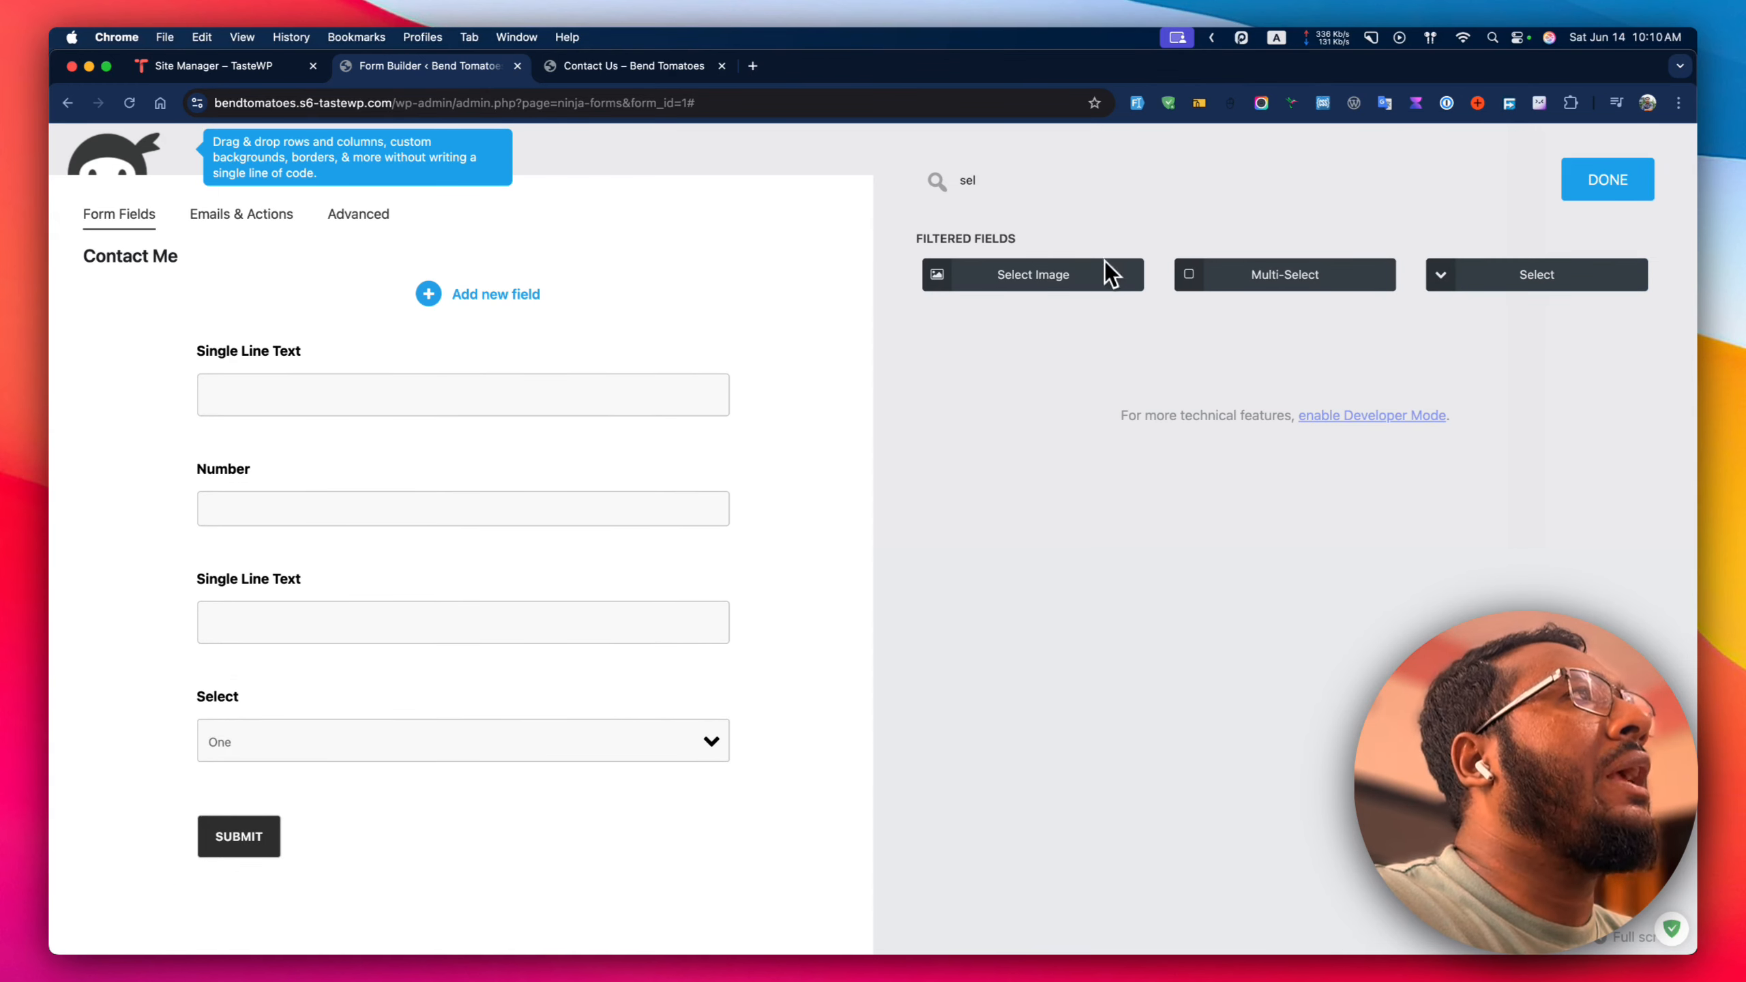
pyautogui.doubleClick(1069, 180)
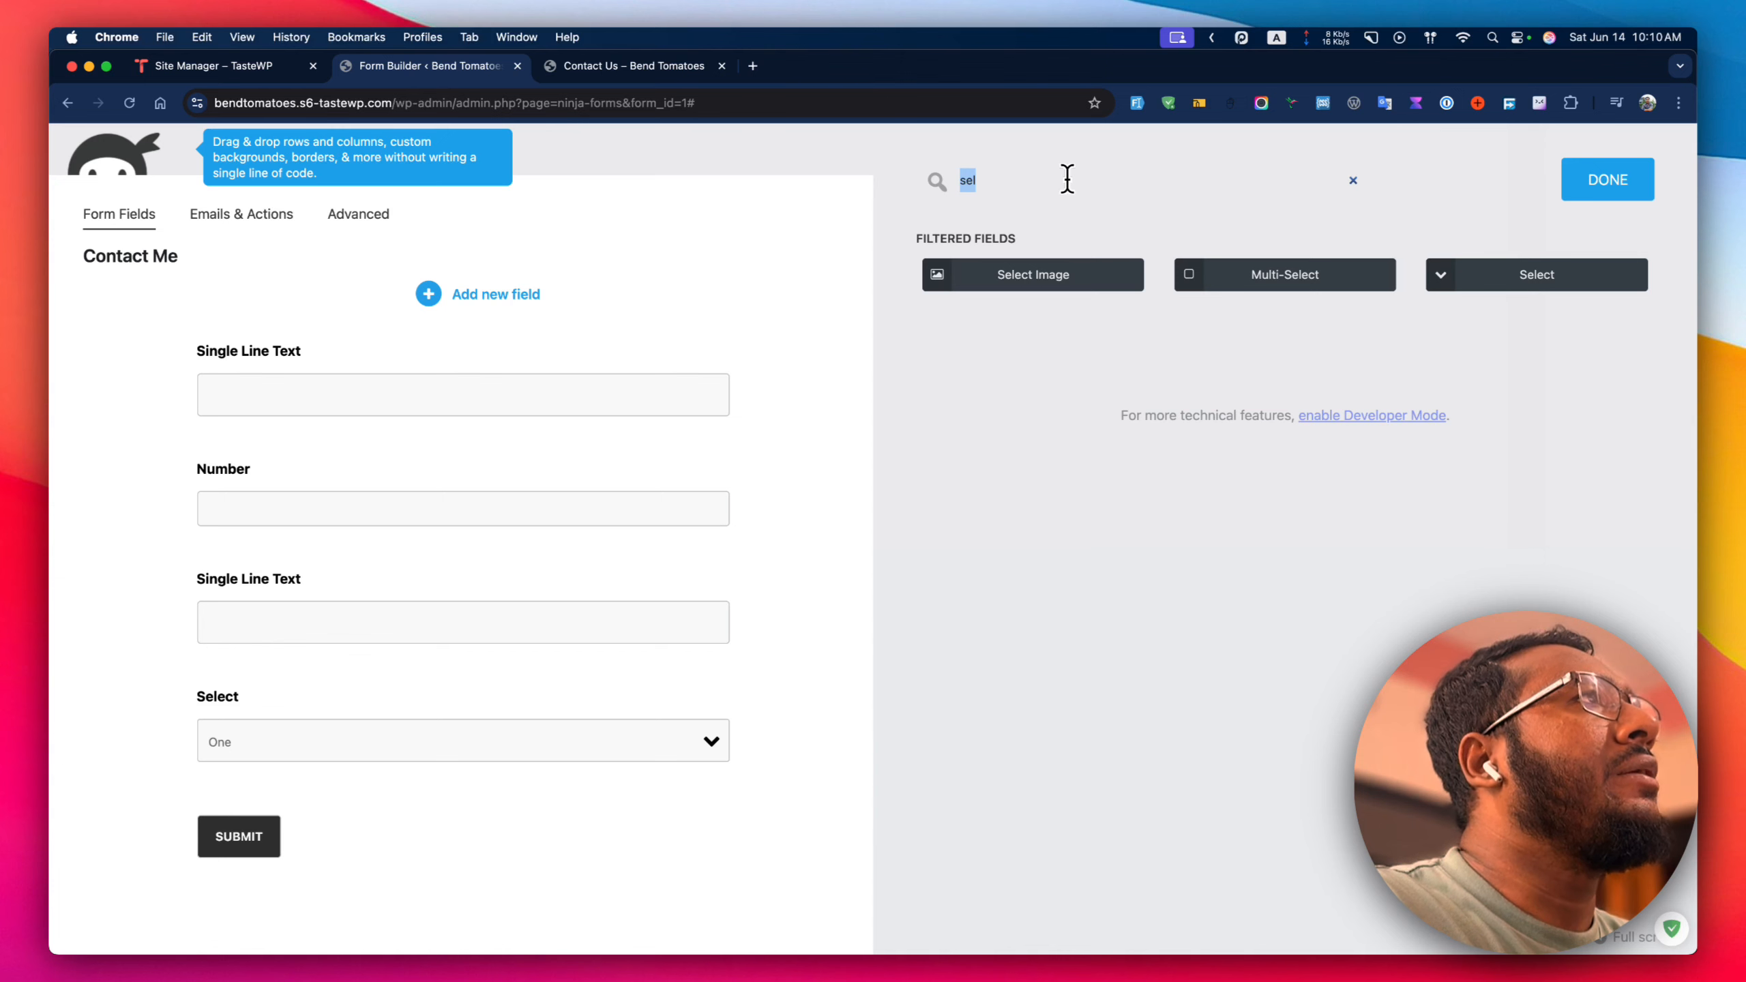
# Add one more Single Line Text field above Submit and close the add-field panel.
pyautogui.write('sin')
pyautogui.click(1216, 269)
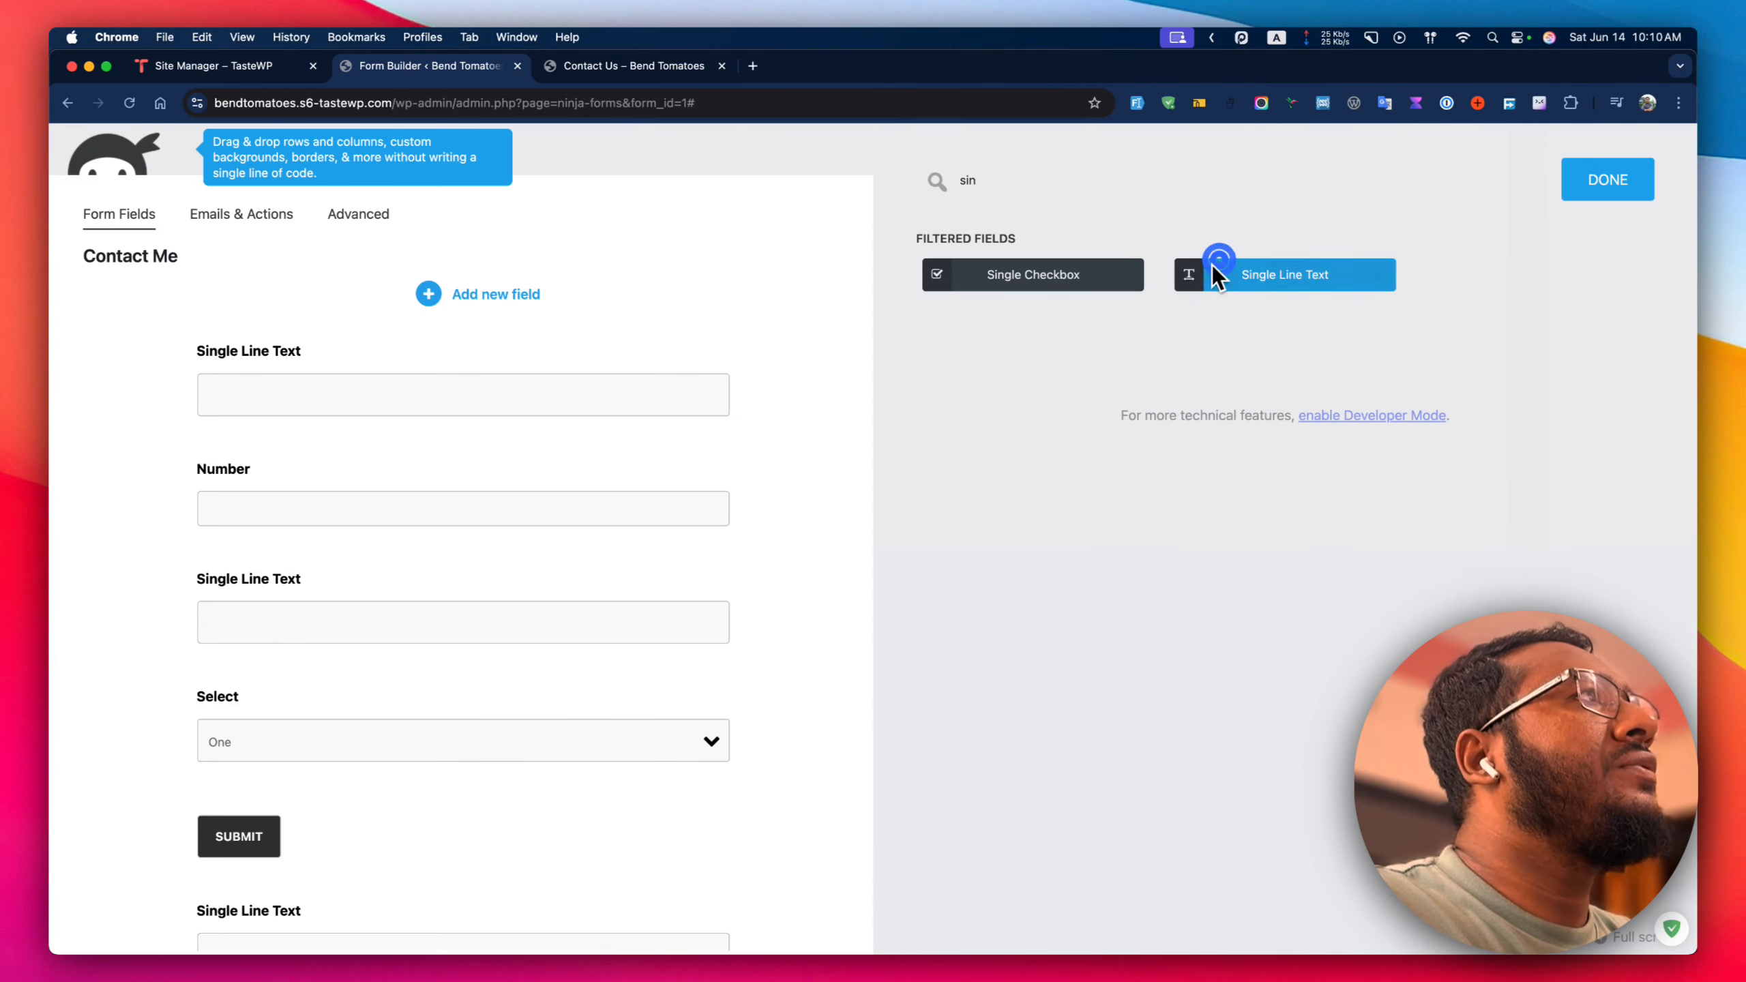
pyautogui.scroll(-3, 466, 644)
pyautogui.moveTo(431, 812); pyautogui.dragTo(483, 713)
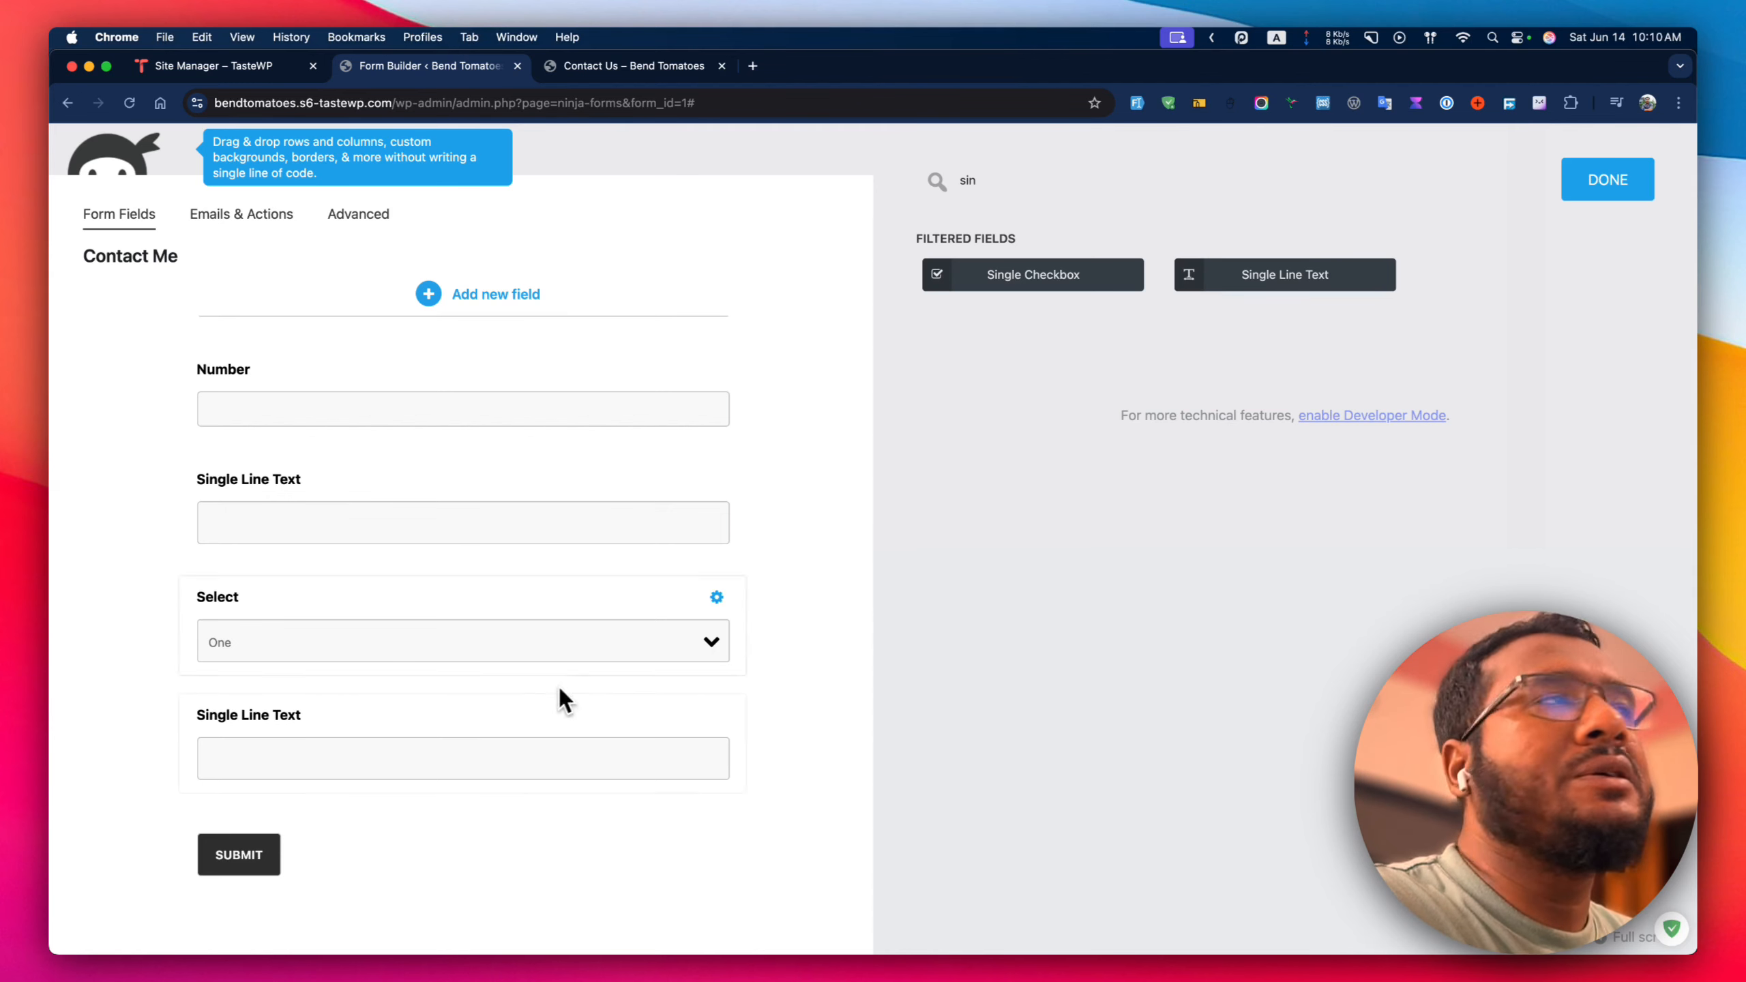
pyautogui.click(1559, 180)
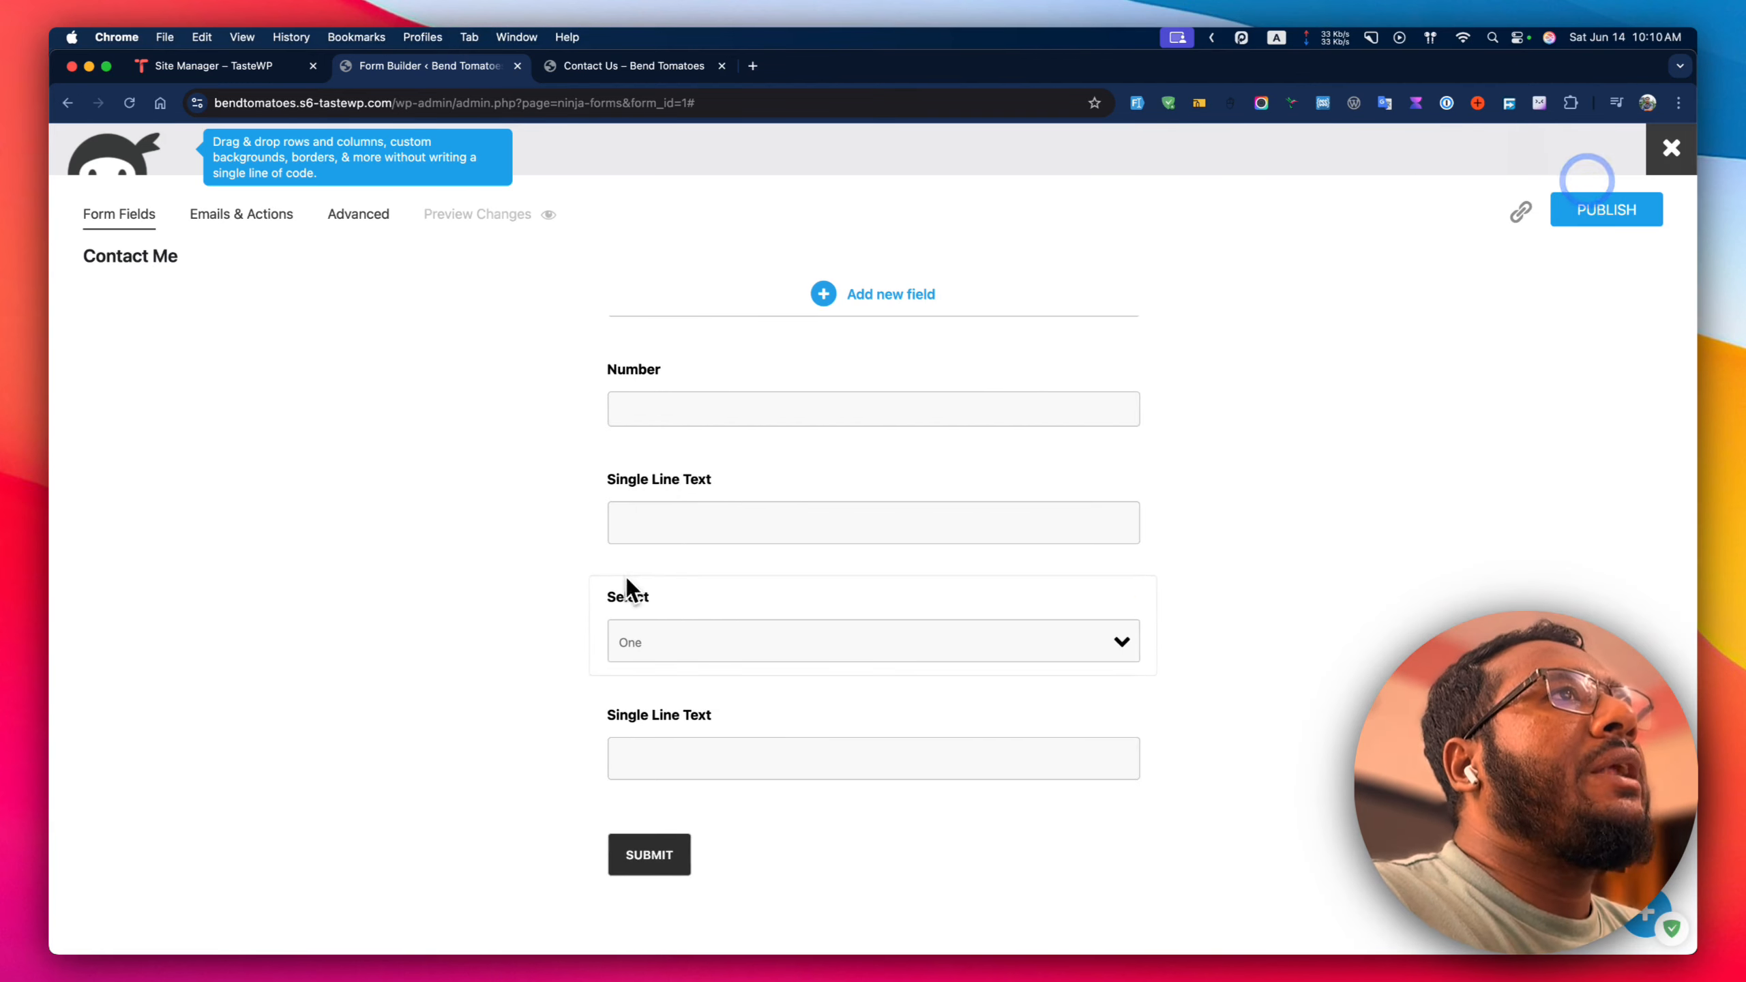
pyautogui.scroll(3, 677, 555)
pyautogui.scroll(3, 678, 555)
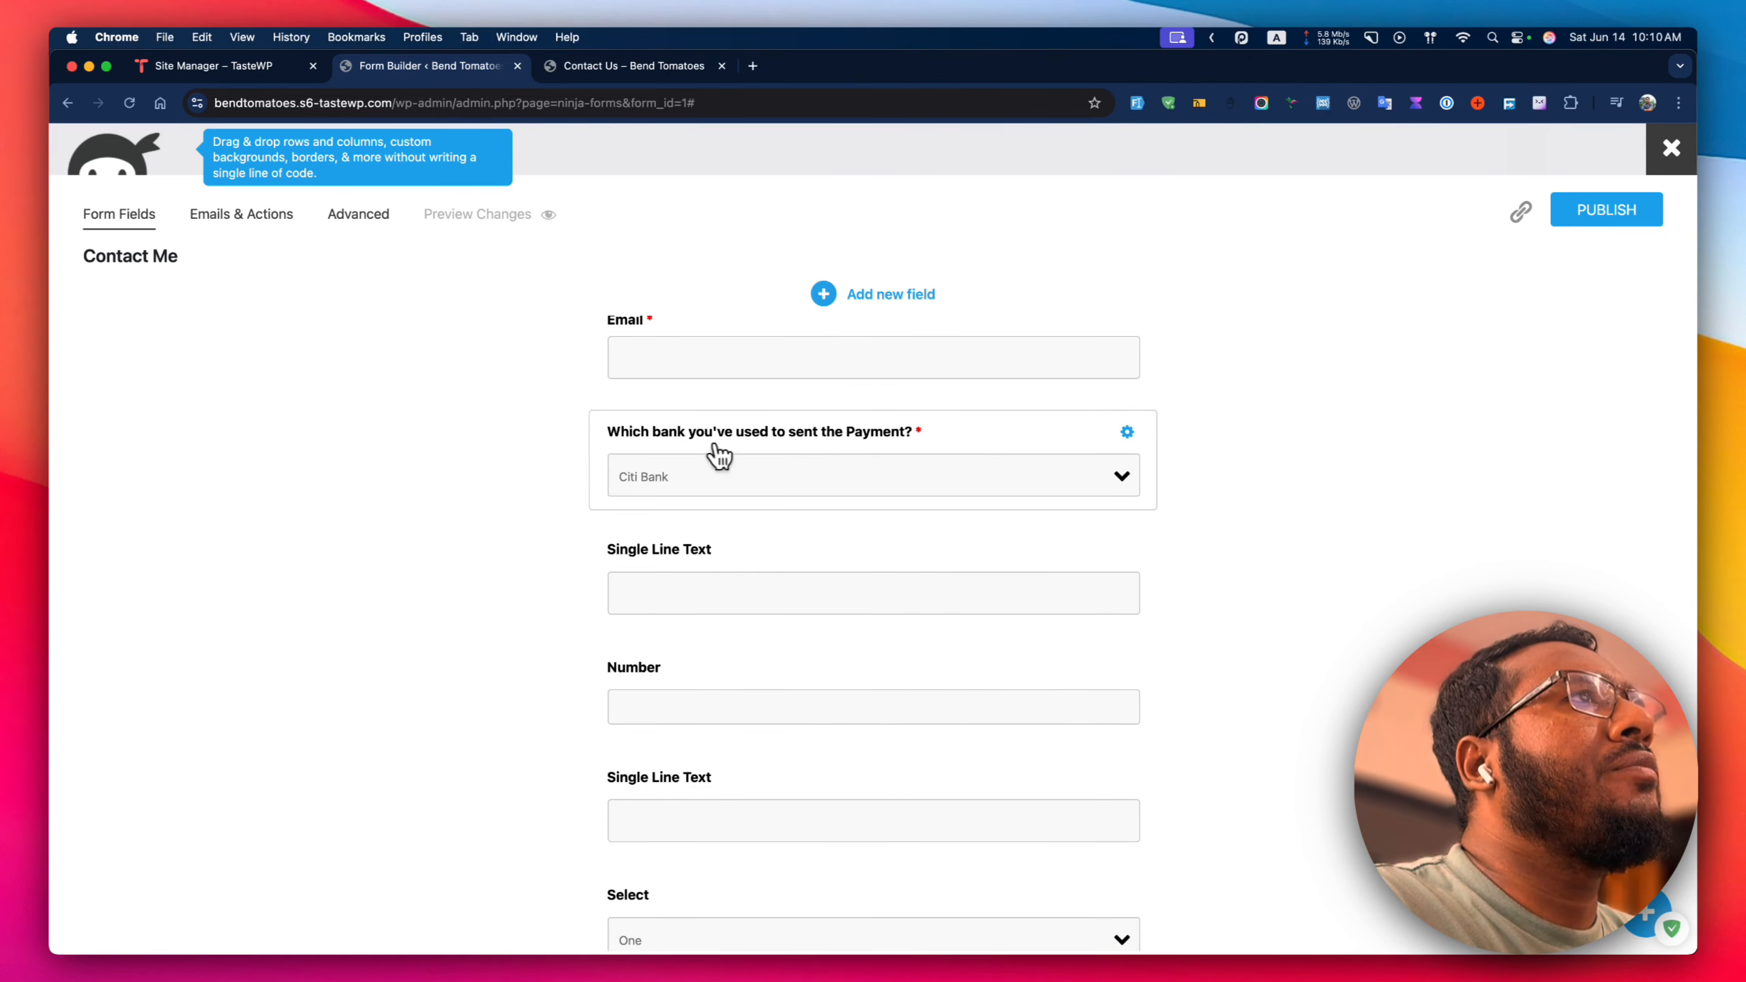
pyautogui.scroll(-2, 834, 484)
# Label the first two new text fields Account Name and Account Number.
pyautogui.click(736, 506)
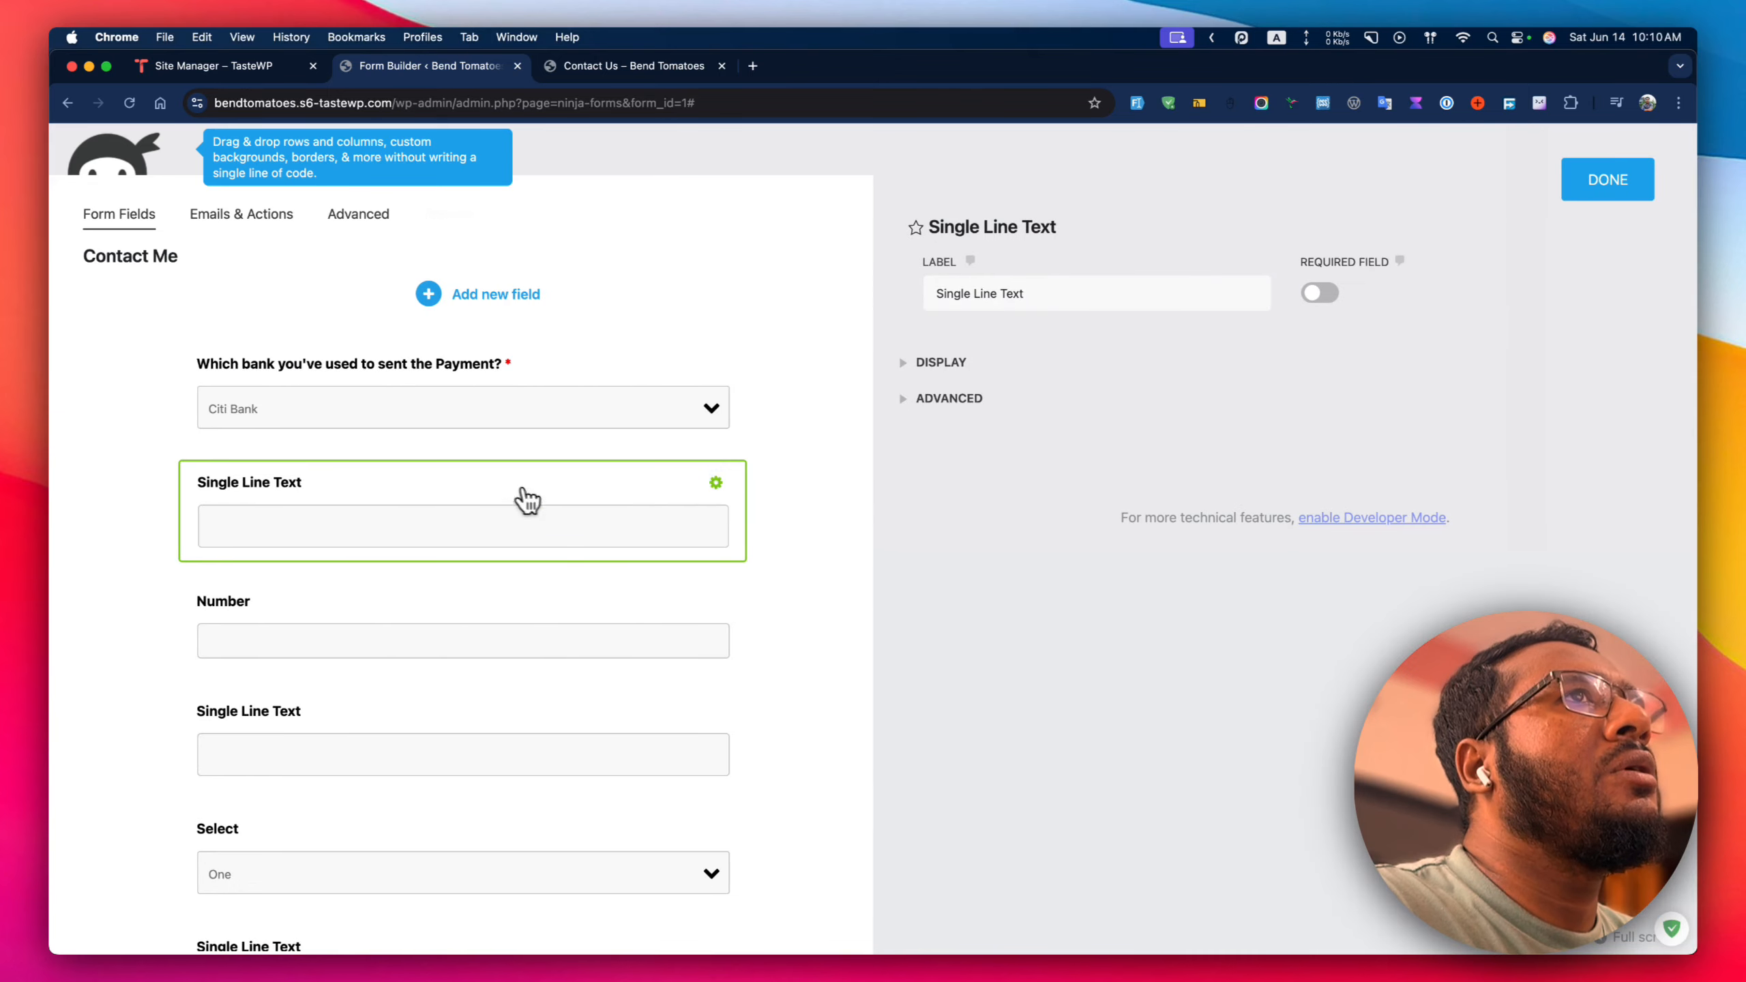
pyautogui.click(459, 411)
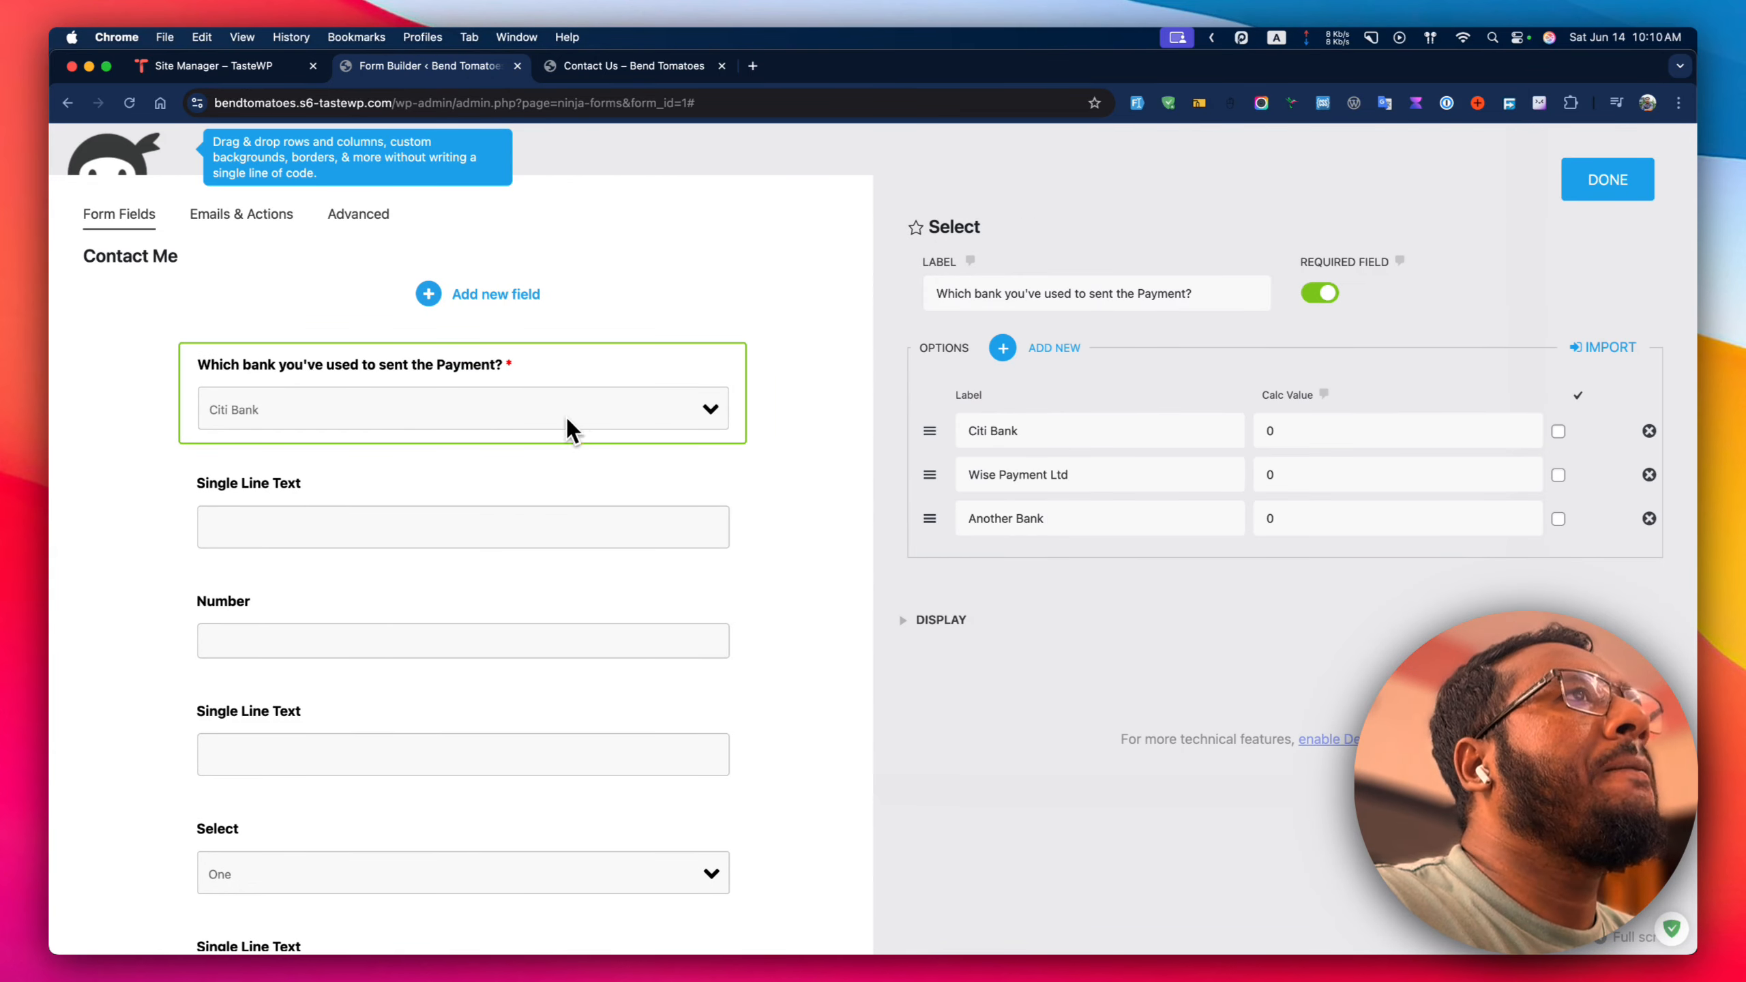
pyautogui.click(481, 516)
pyautogui.click(1067, 282)
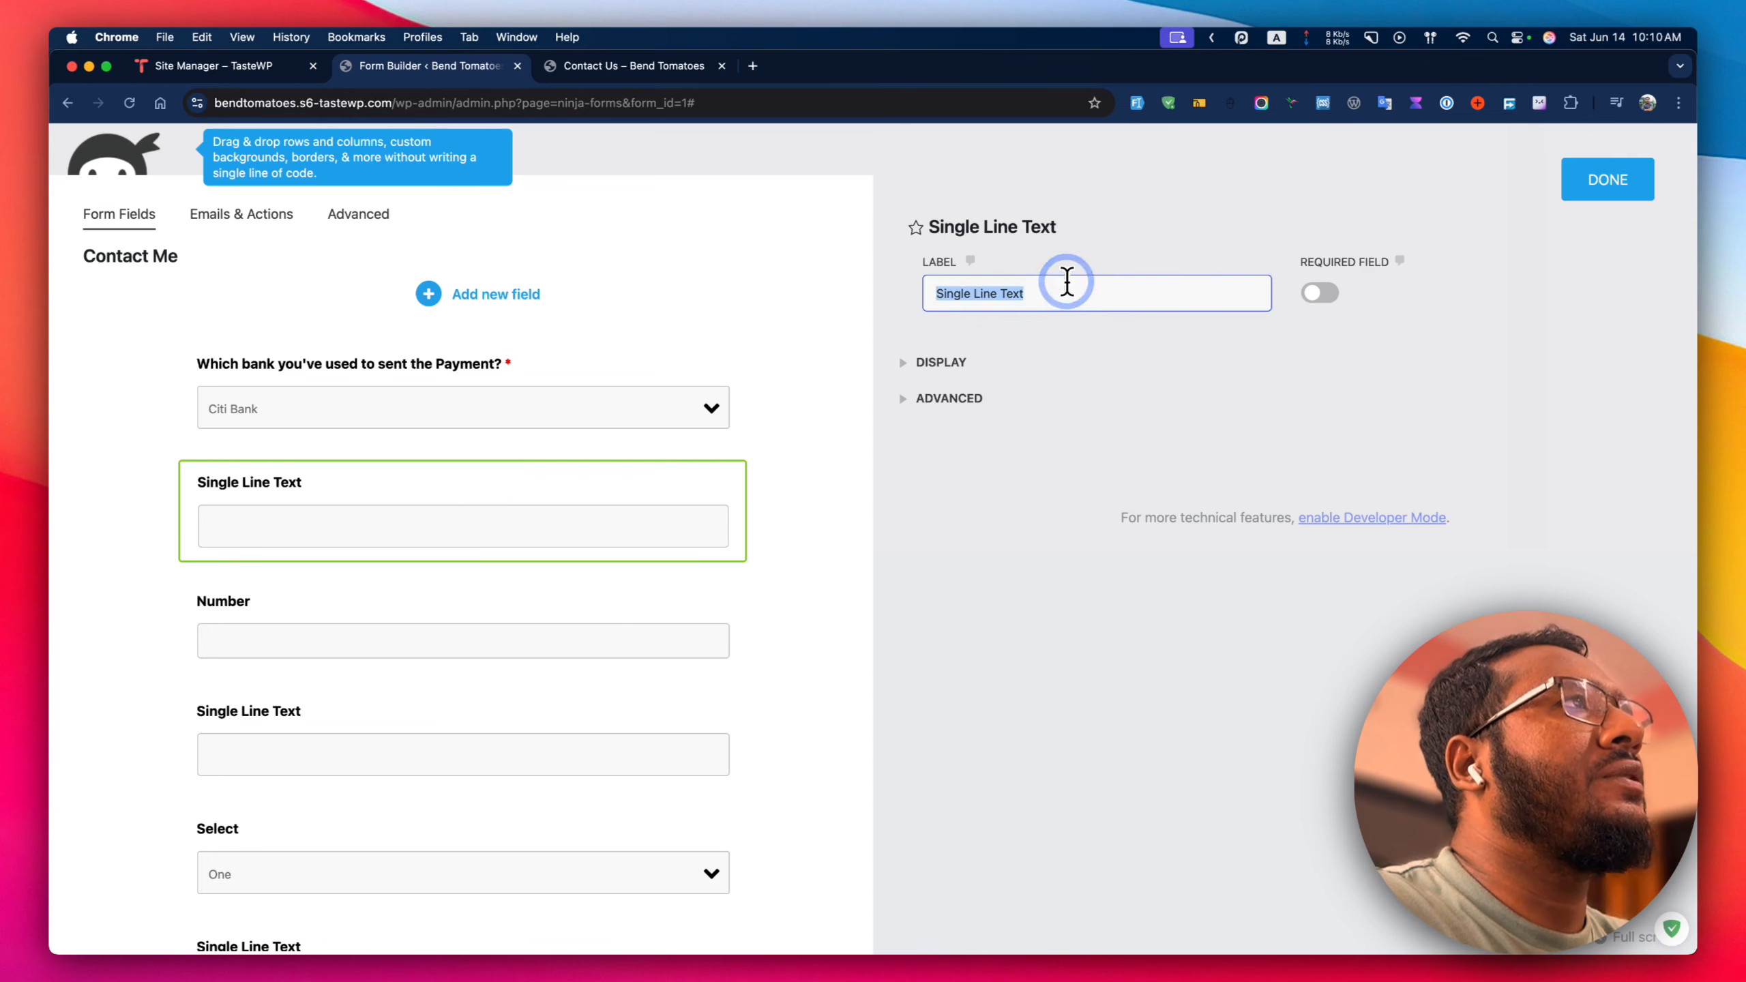
pyautogui.write('Account Nu')
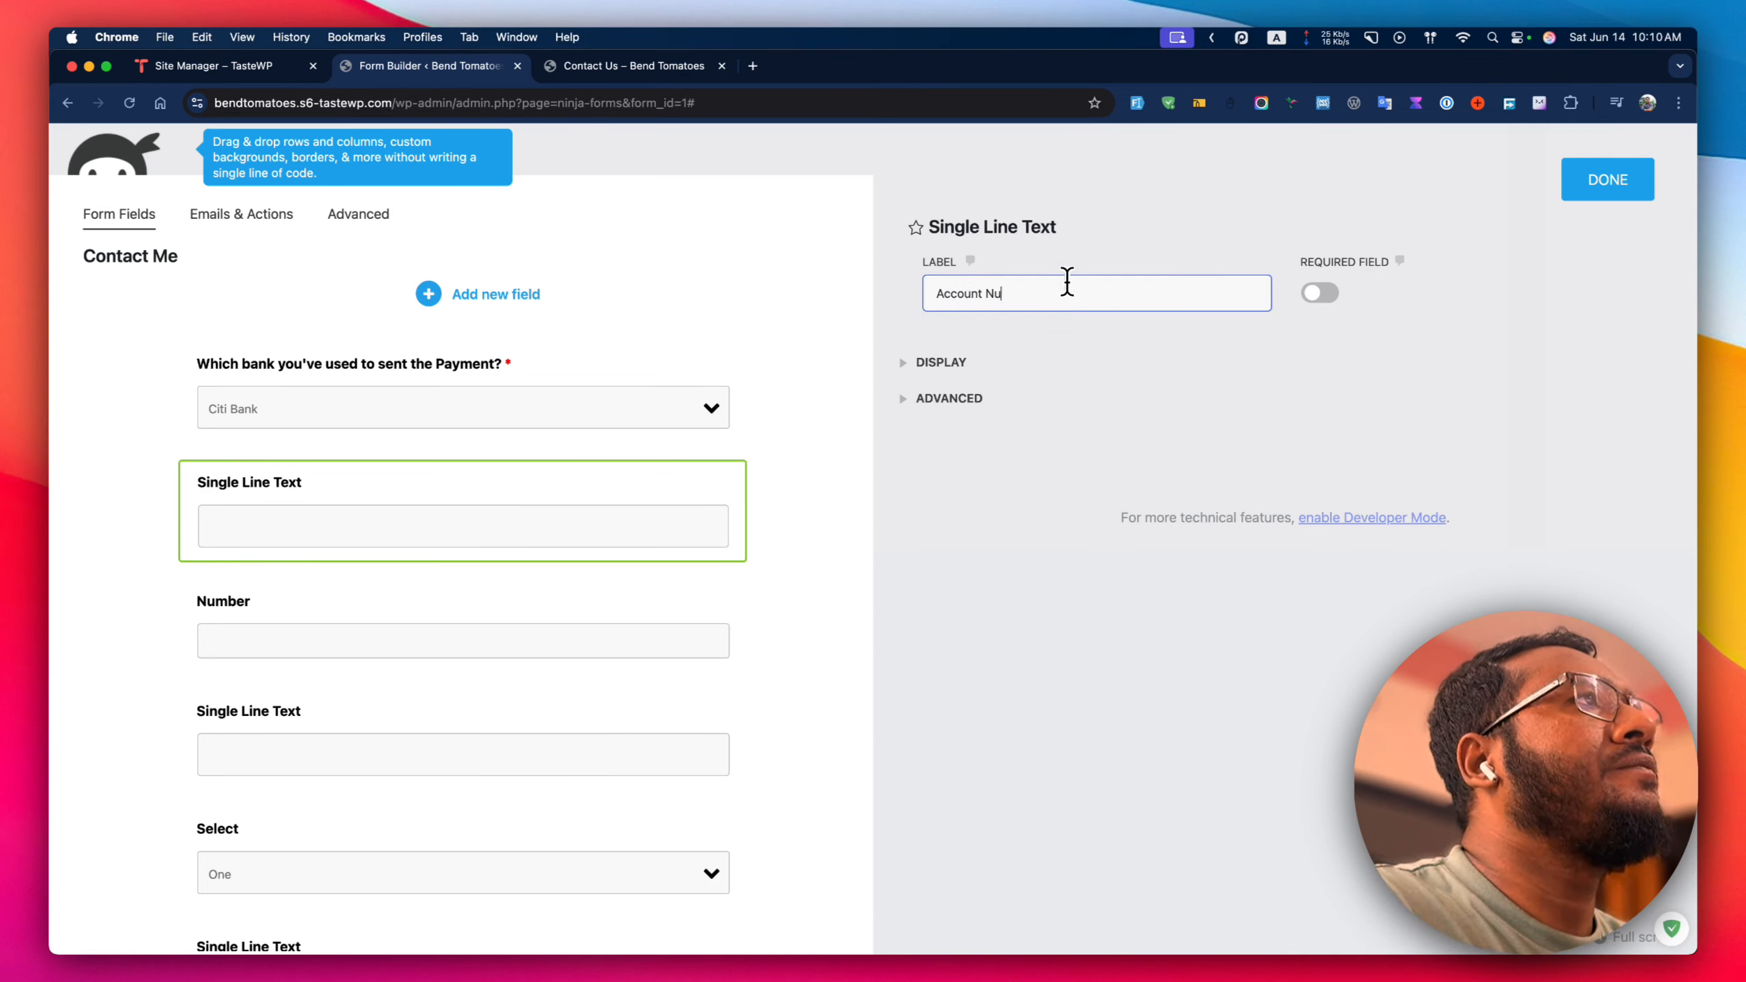
pyautogui.write('mber')
pyautogui.click(460, 620)
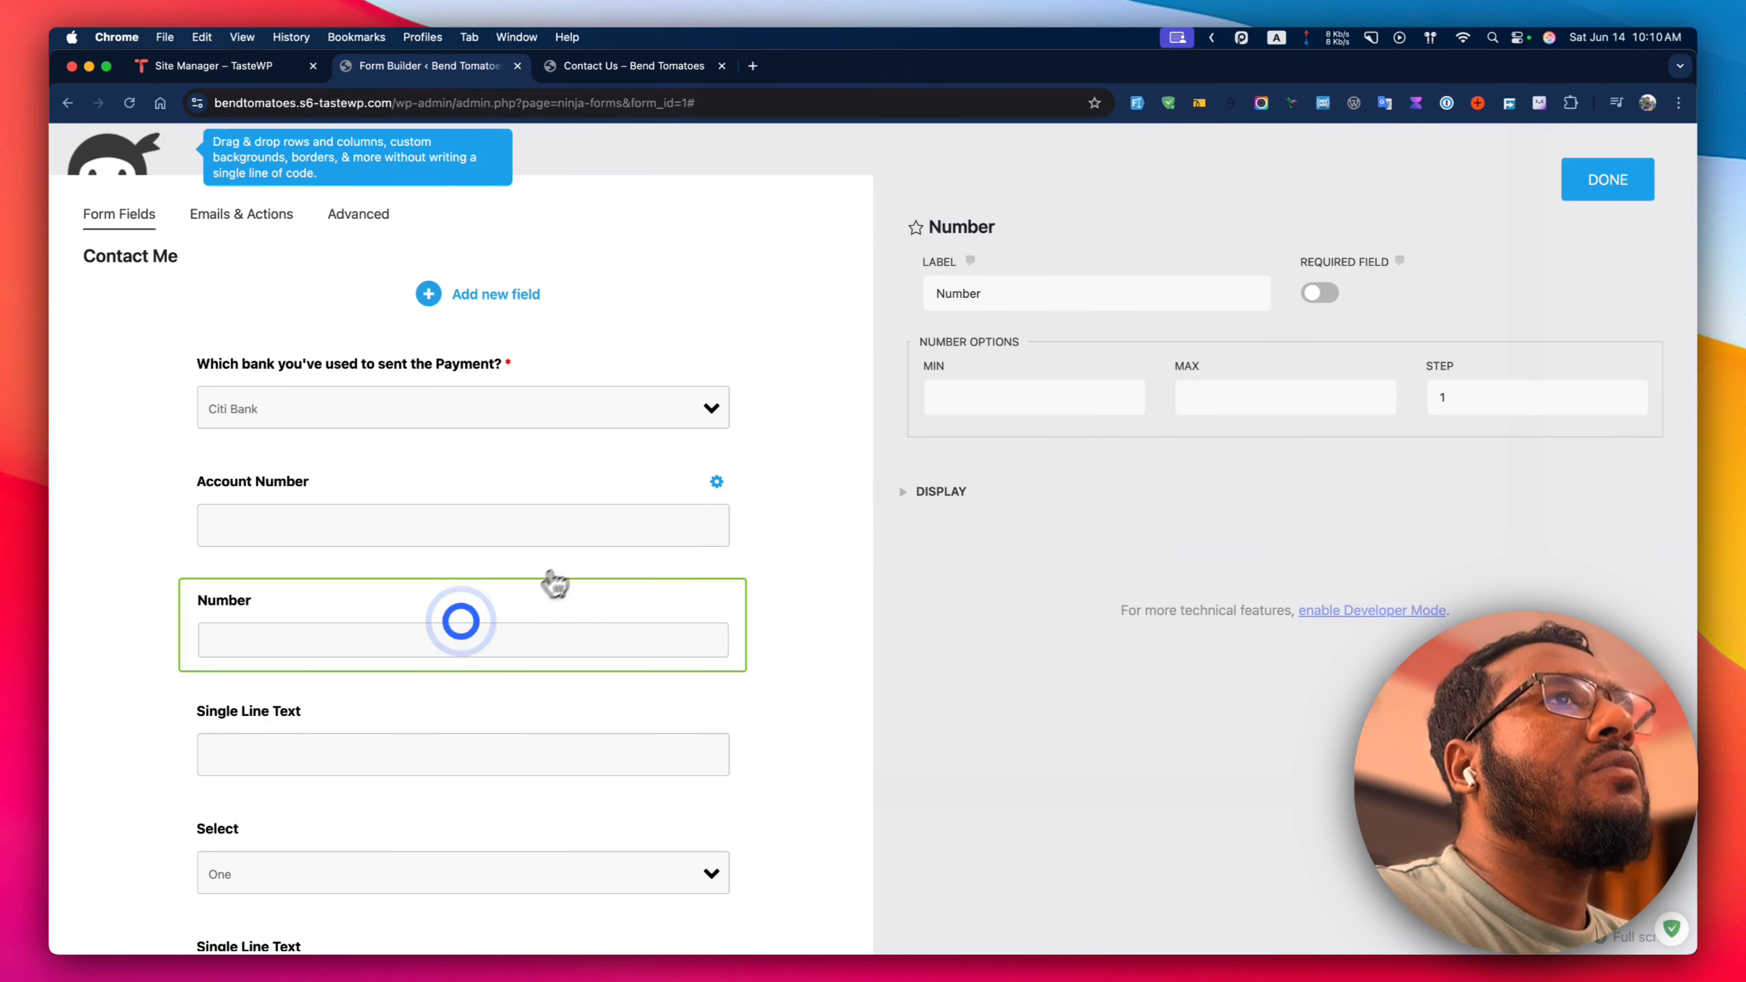
pyautogui.click(1002, 296)
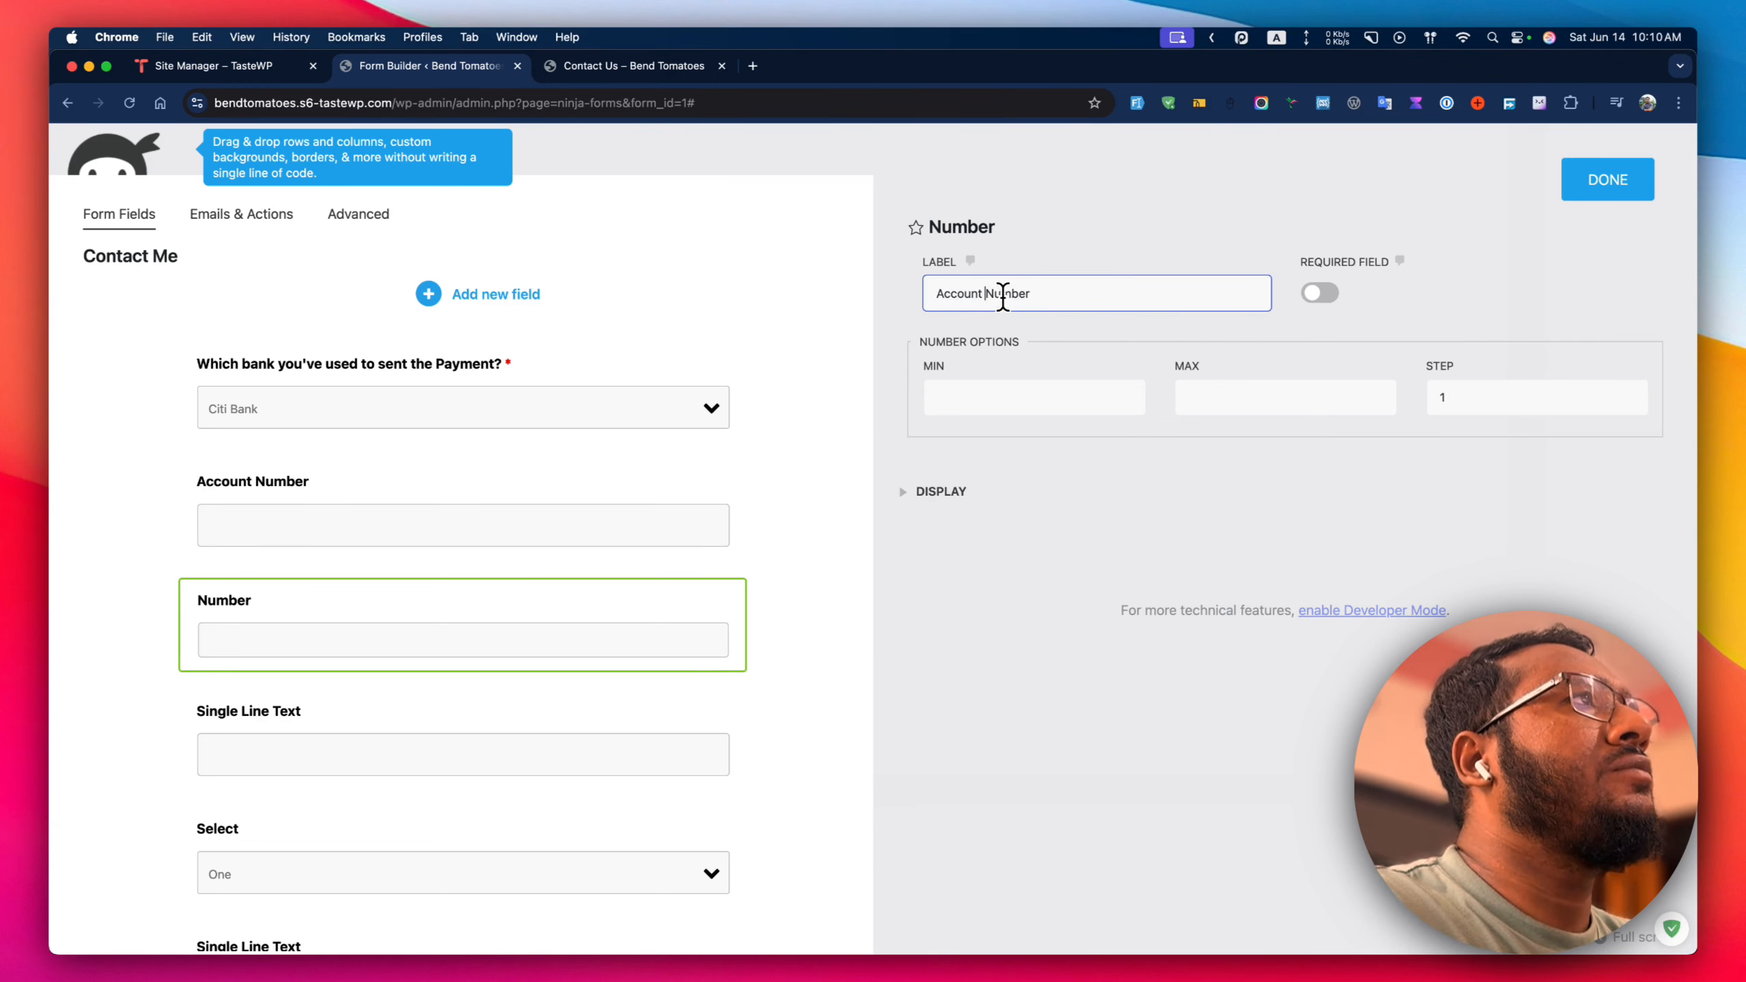
pyautogui.click(394, 499)
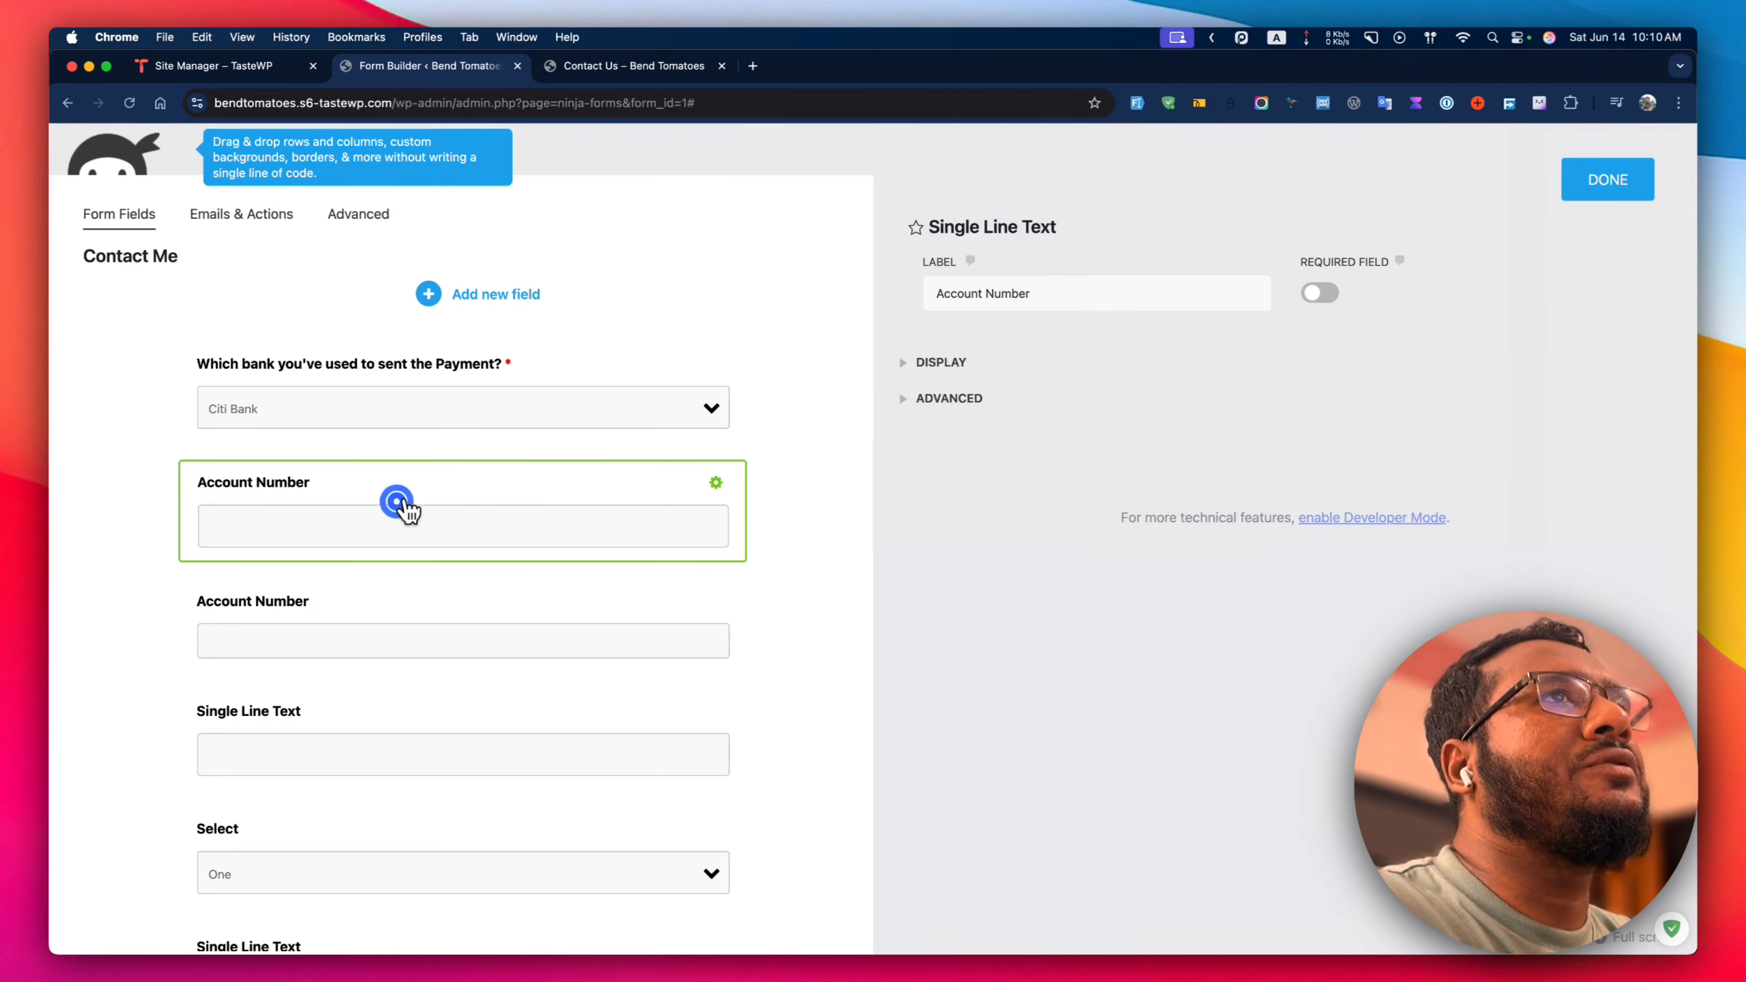
pyautogui.doubleClick(994, 293)
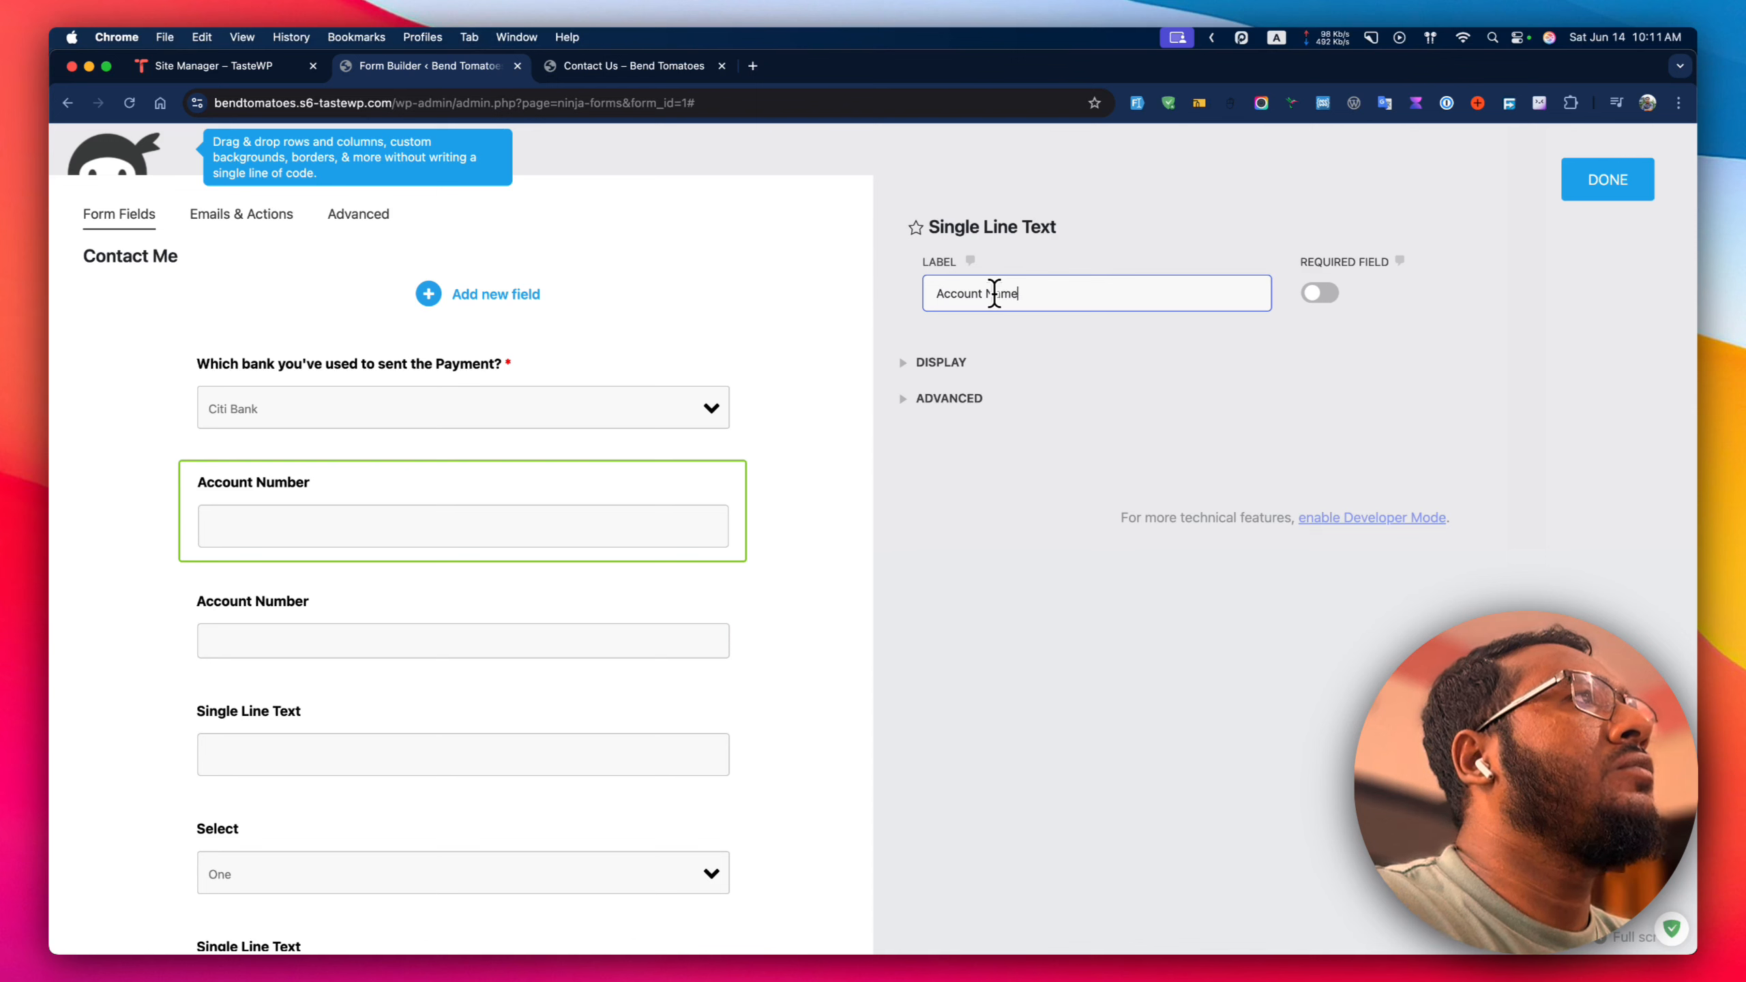
# Label the next blank text field Branch Name.
pyautogui.click(511, 733)
pyautogui.click(1063, 281)
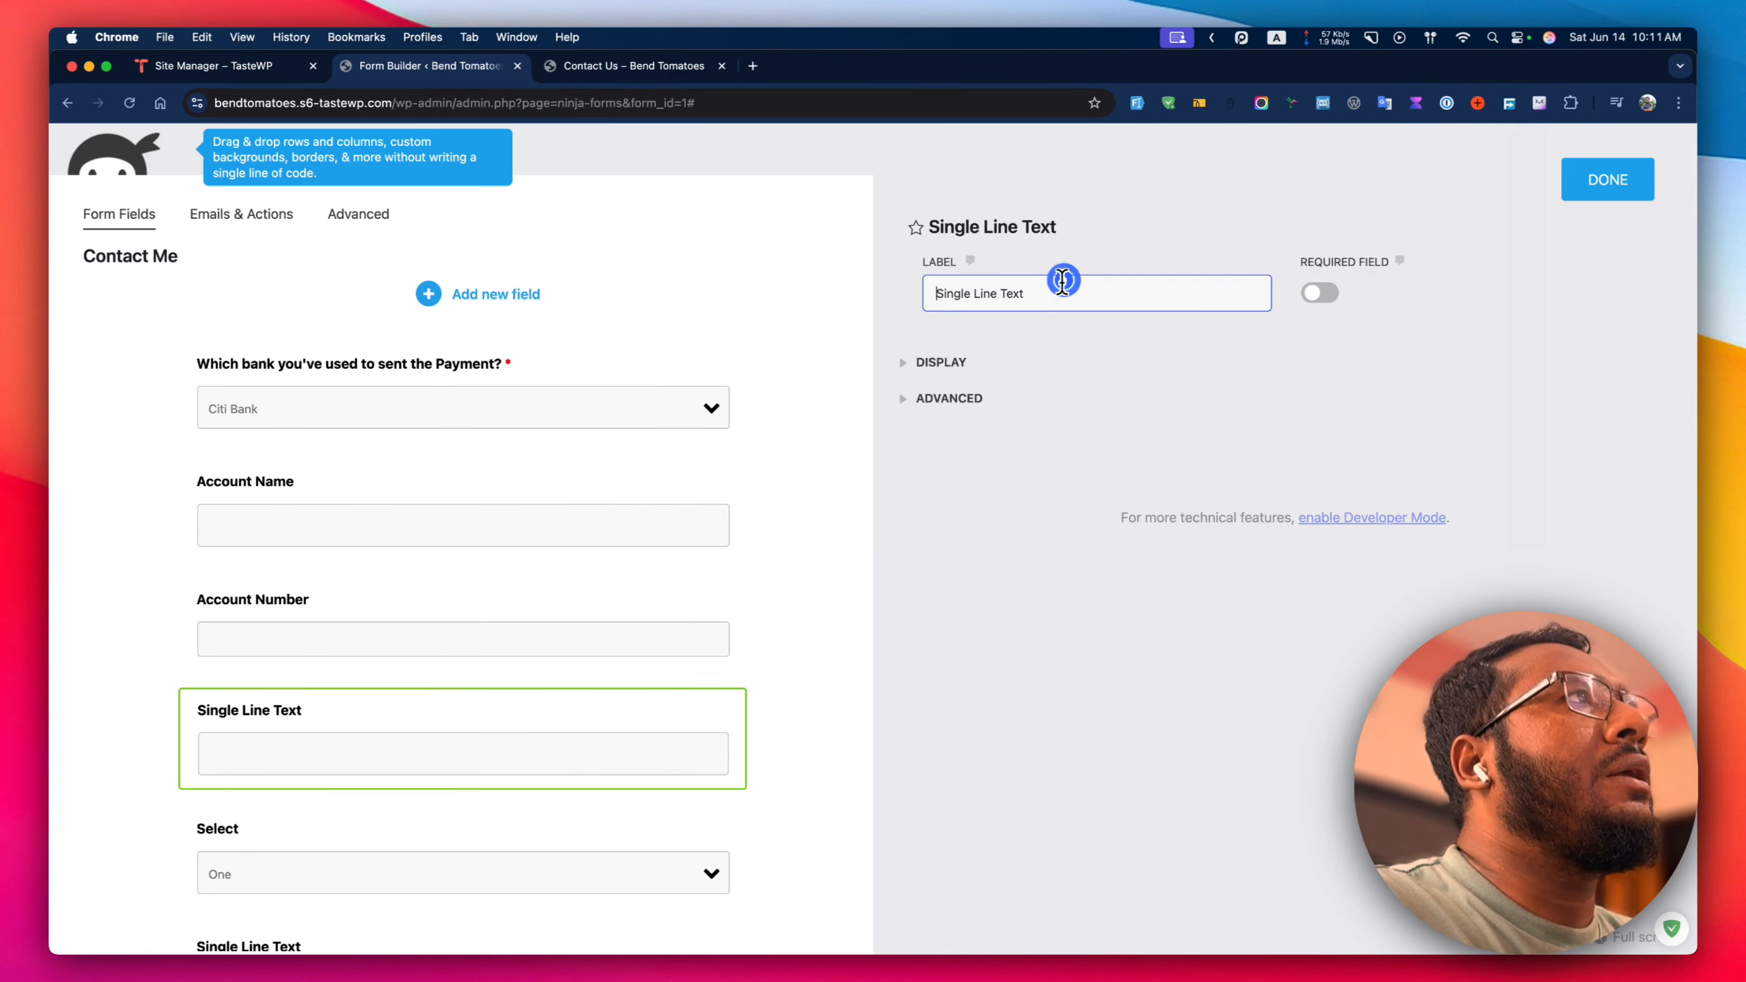
pyautogui.tripleClick(1062, 280)
pyautogui.write('Bran')
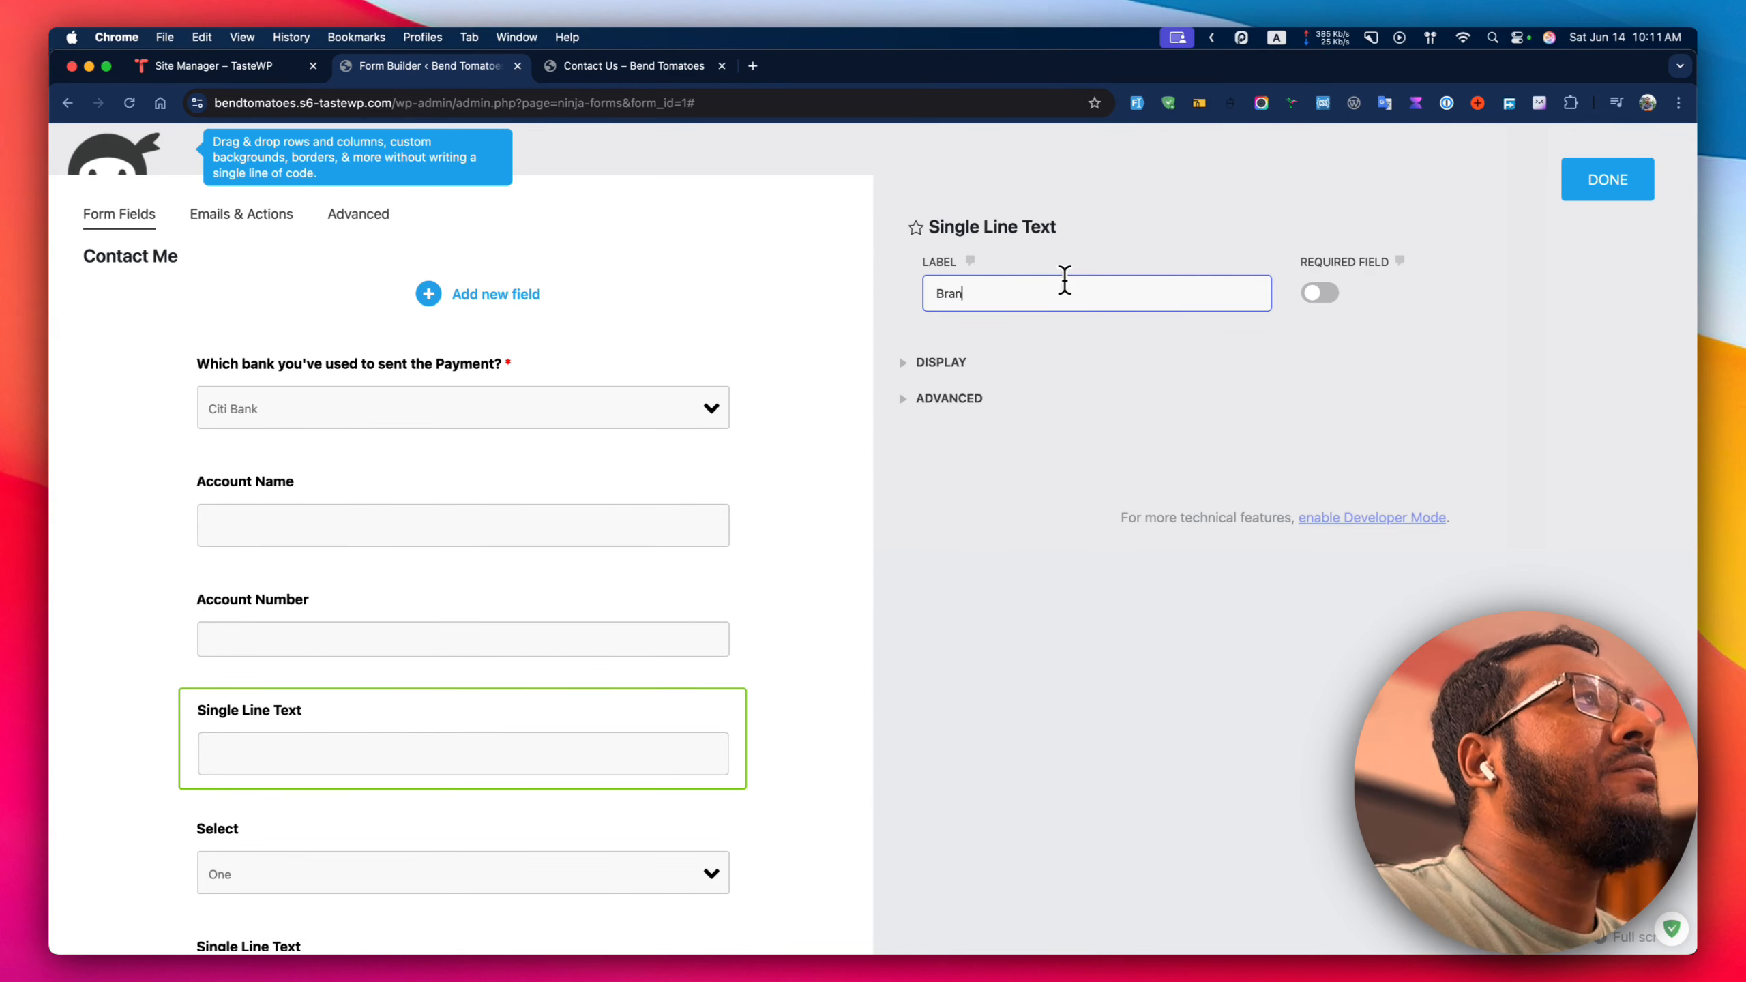
pyautogui.write('ch Name')
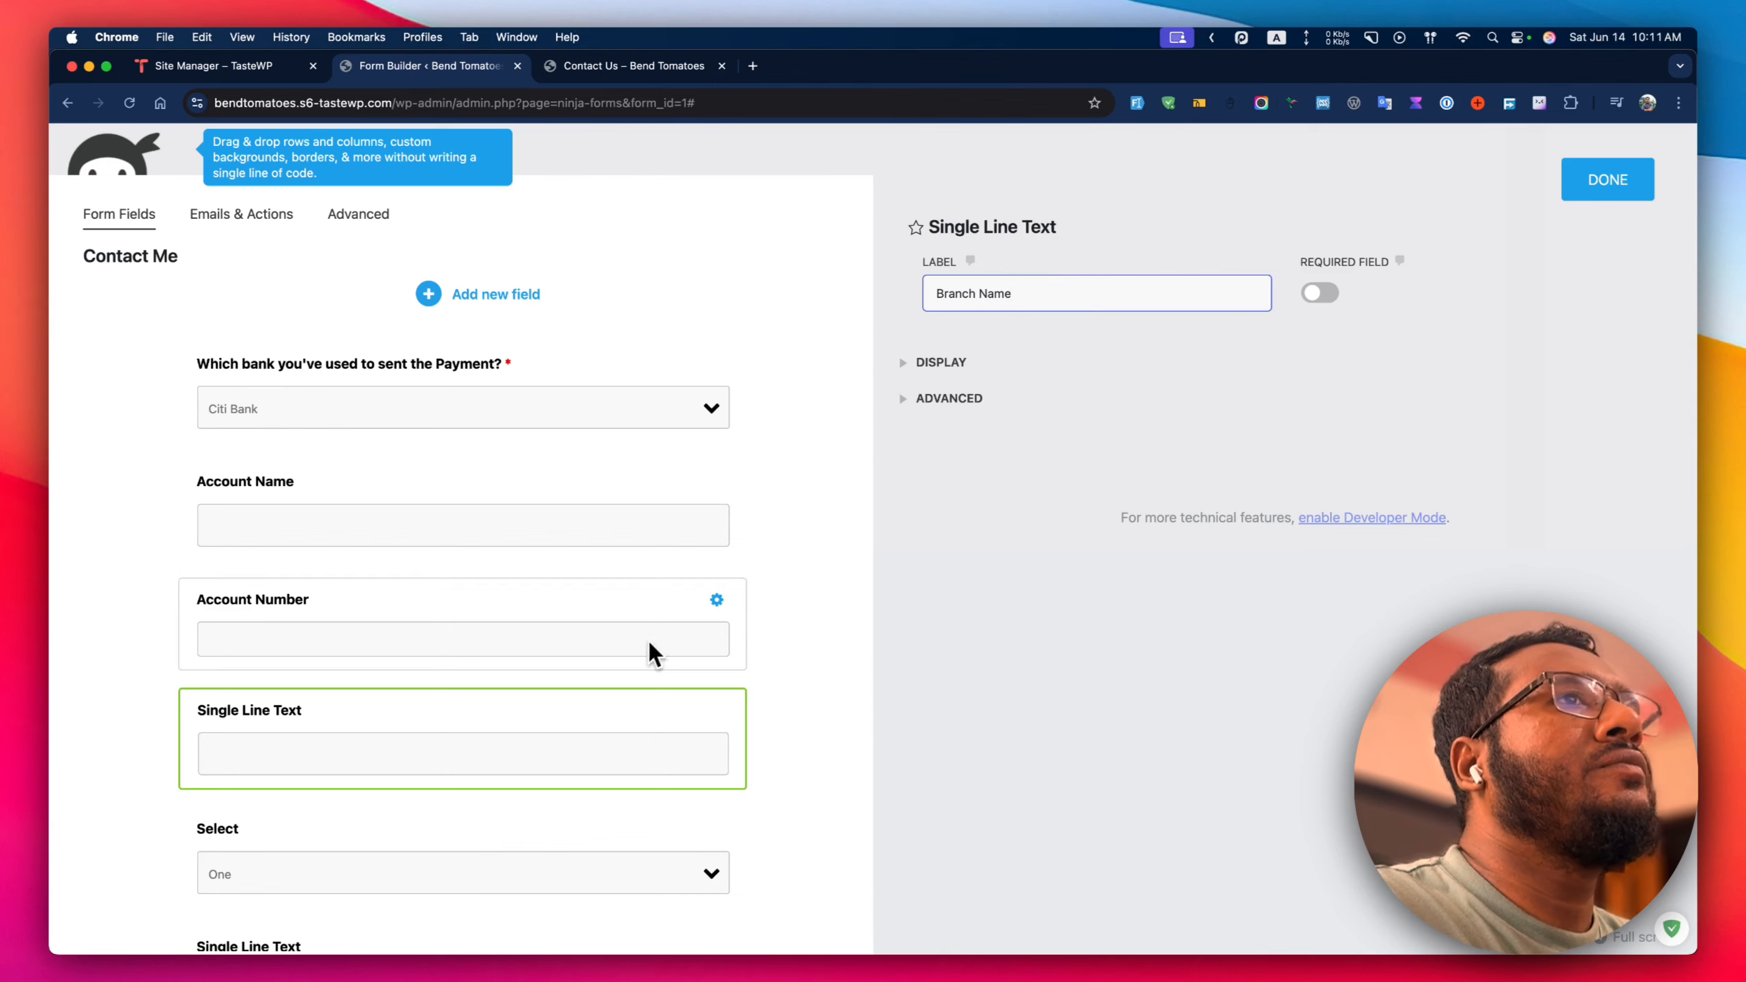
pyautogui.scroll(-3, 618, 674)
pyautogui.click(471, 677)
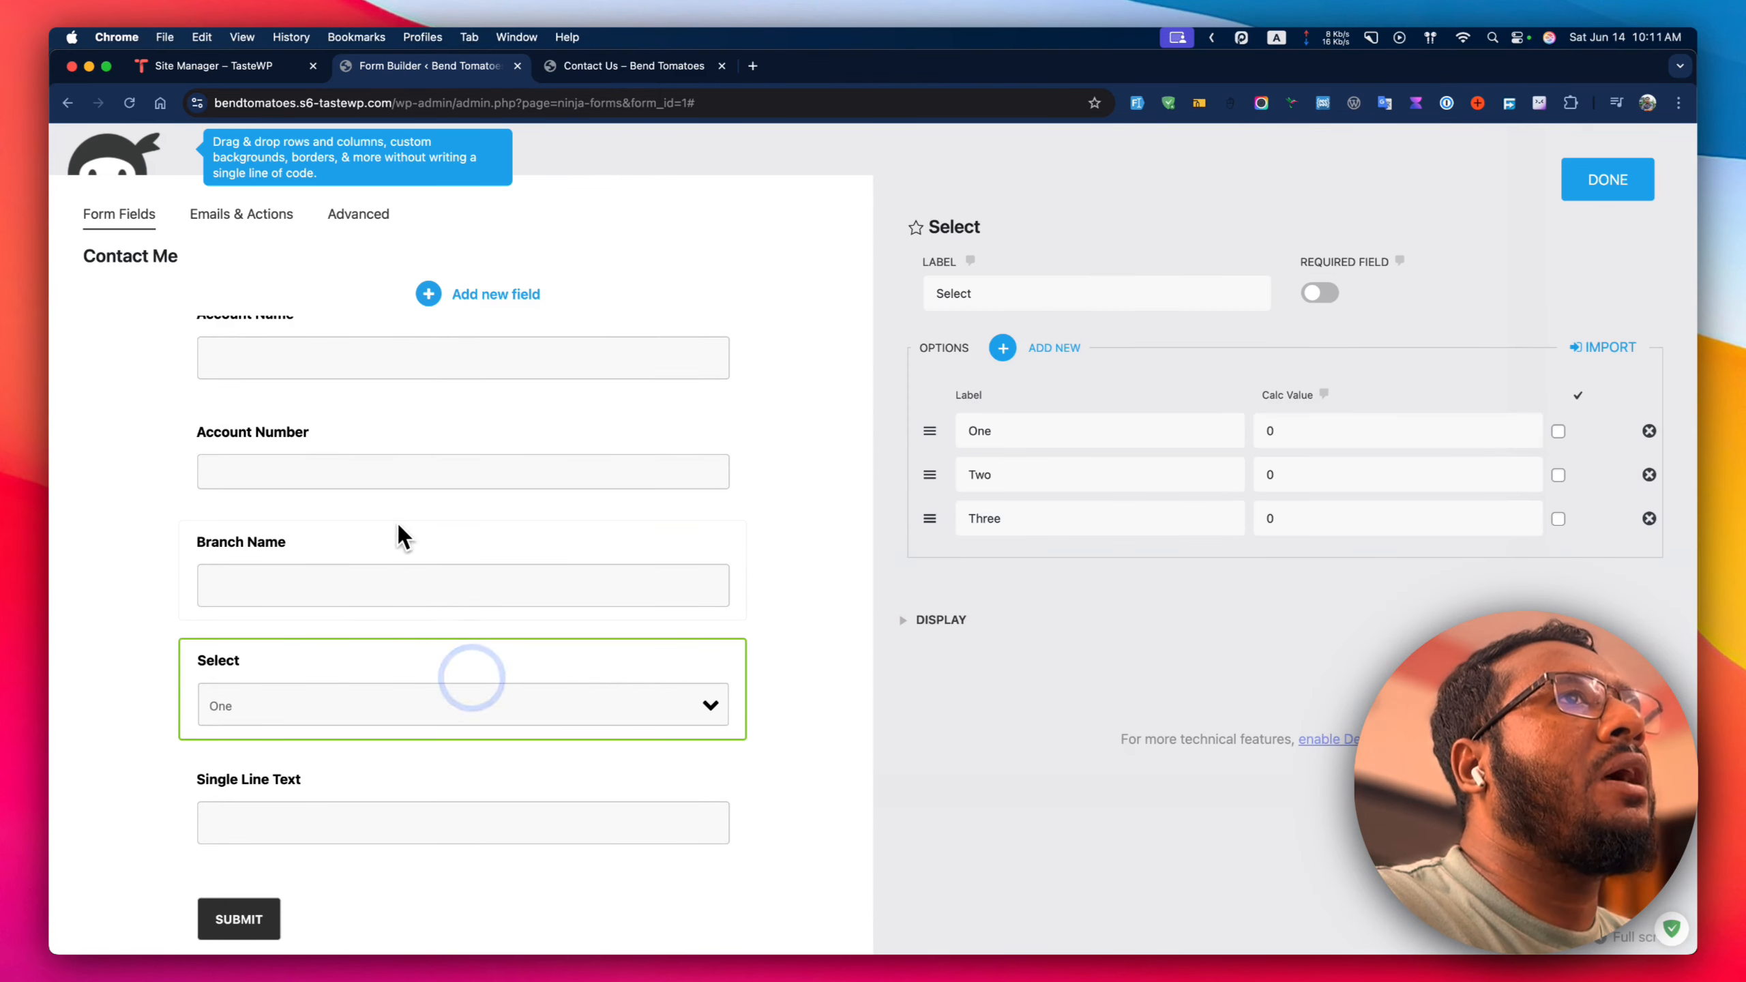
# Label the dropdown Payment mode with options NPSB, RTGS and BEFTN/EFT.
pyautogui.doubleClick(1008, 295)
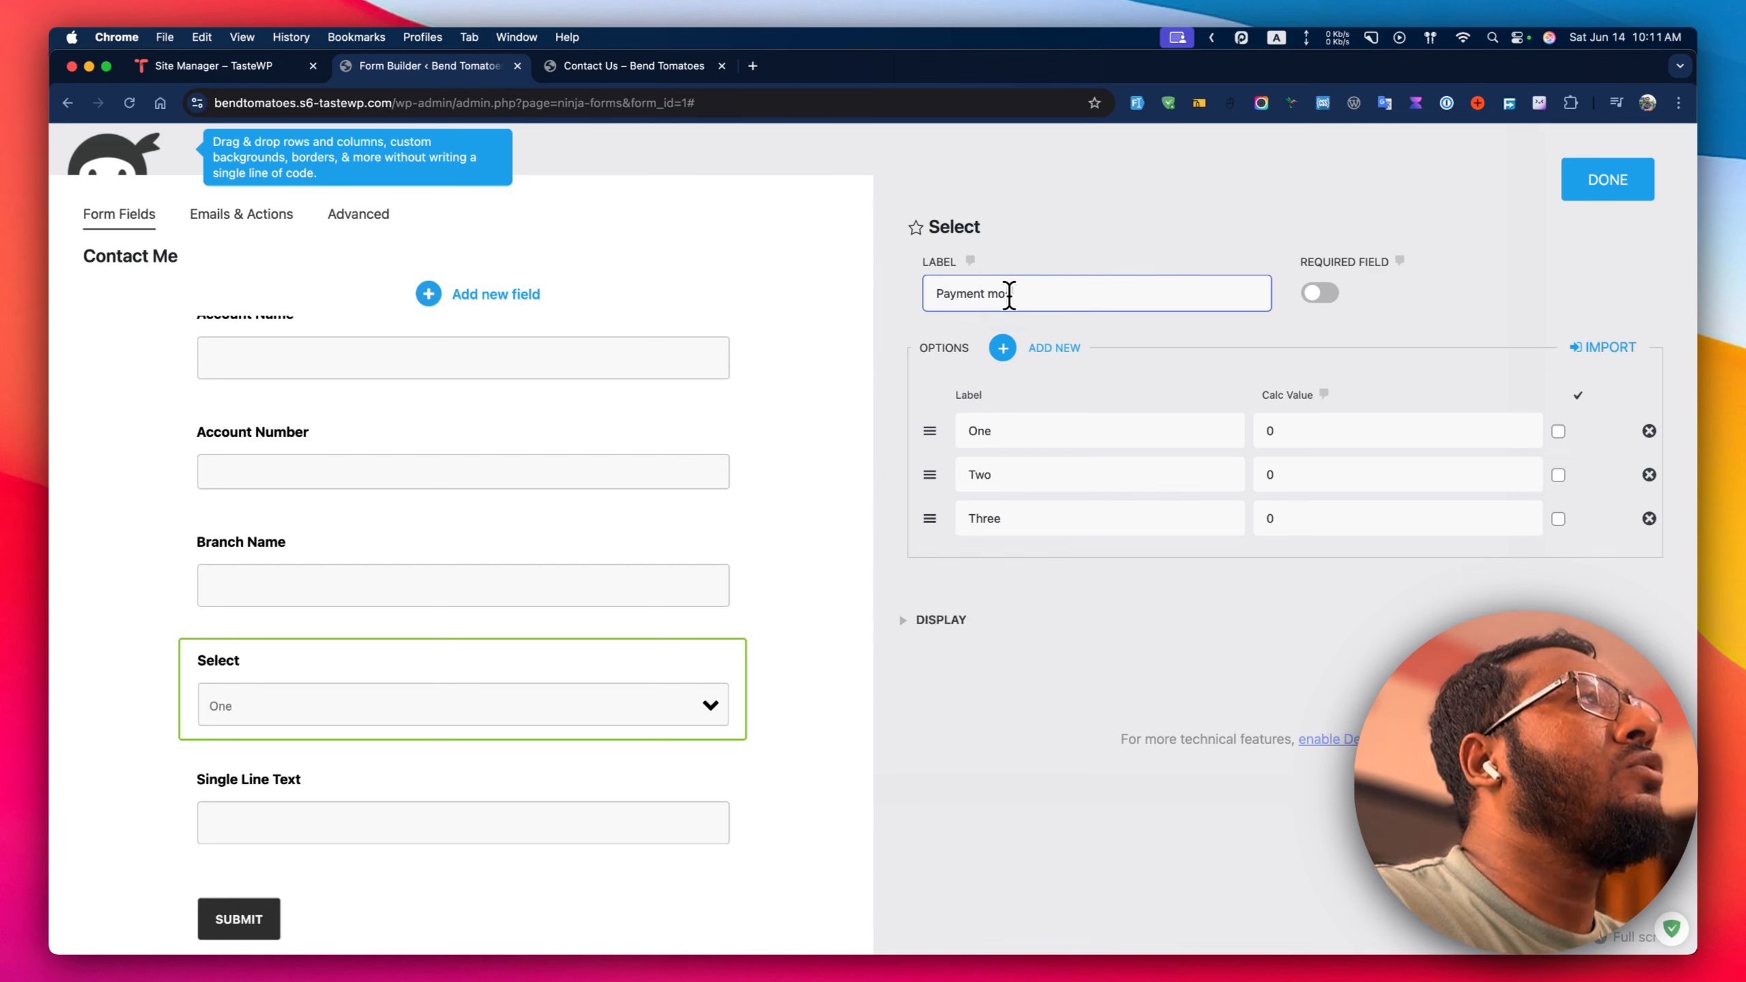
pyautogui.doubleClick(1034, 441)
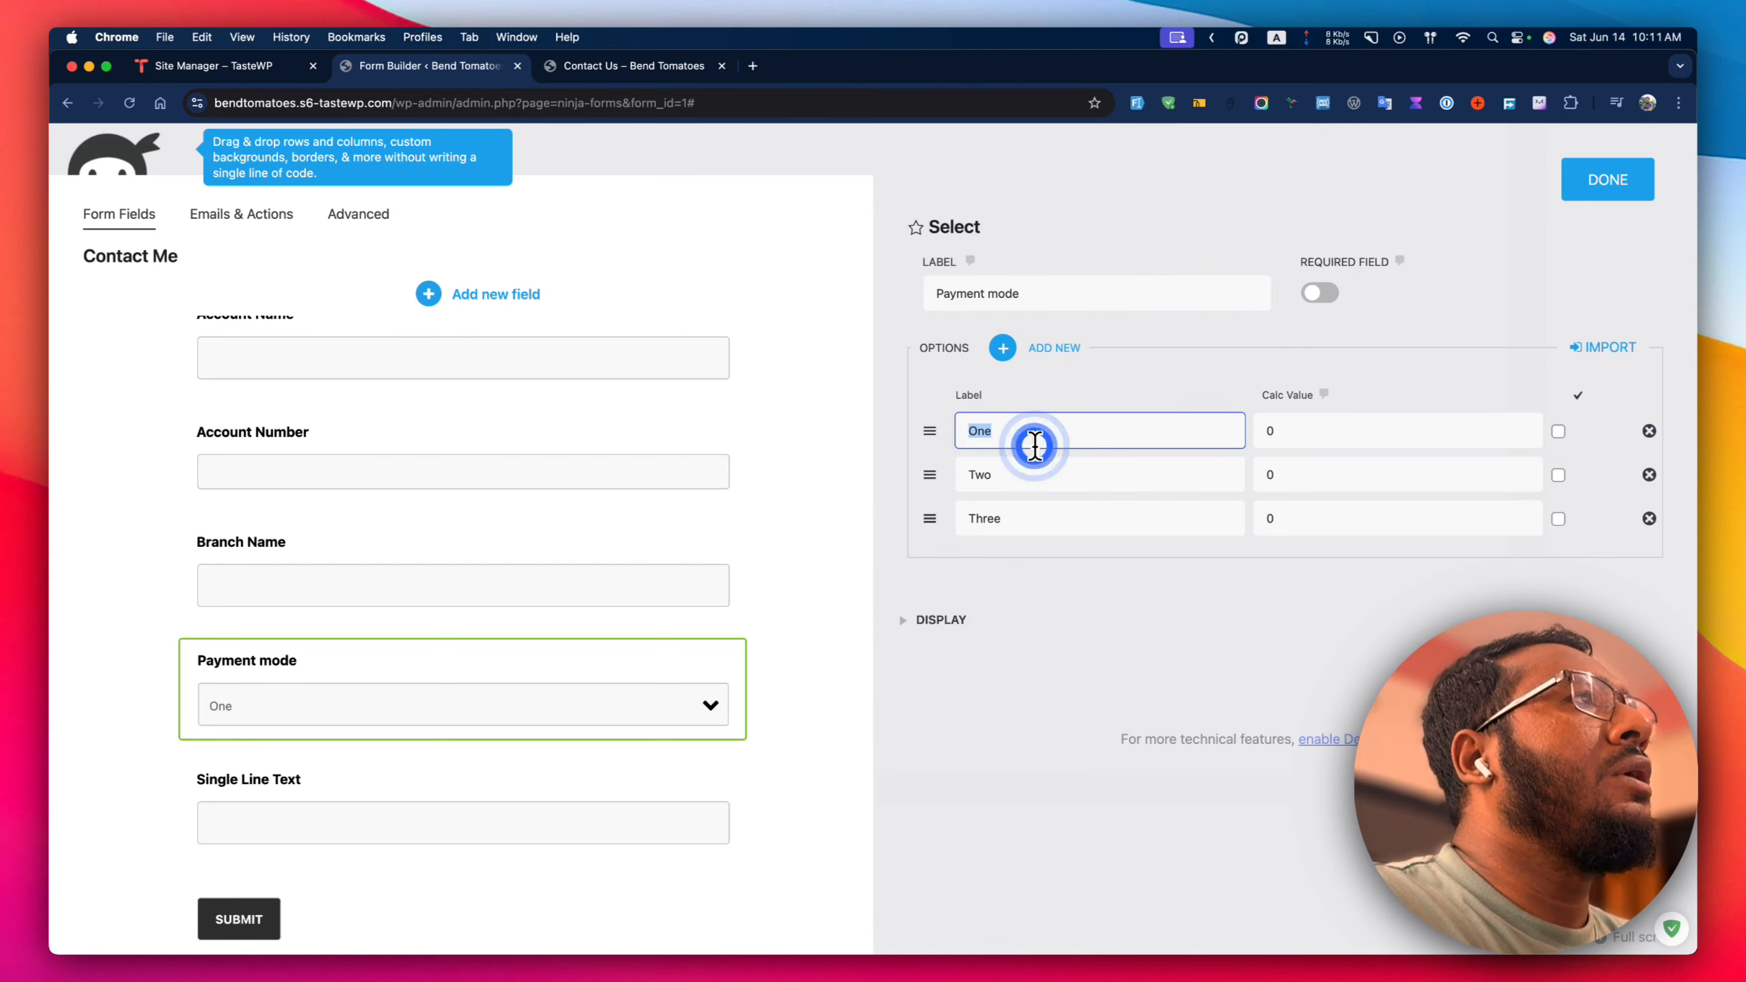
pyautogui.write('NPSB')
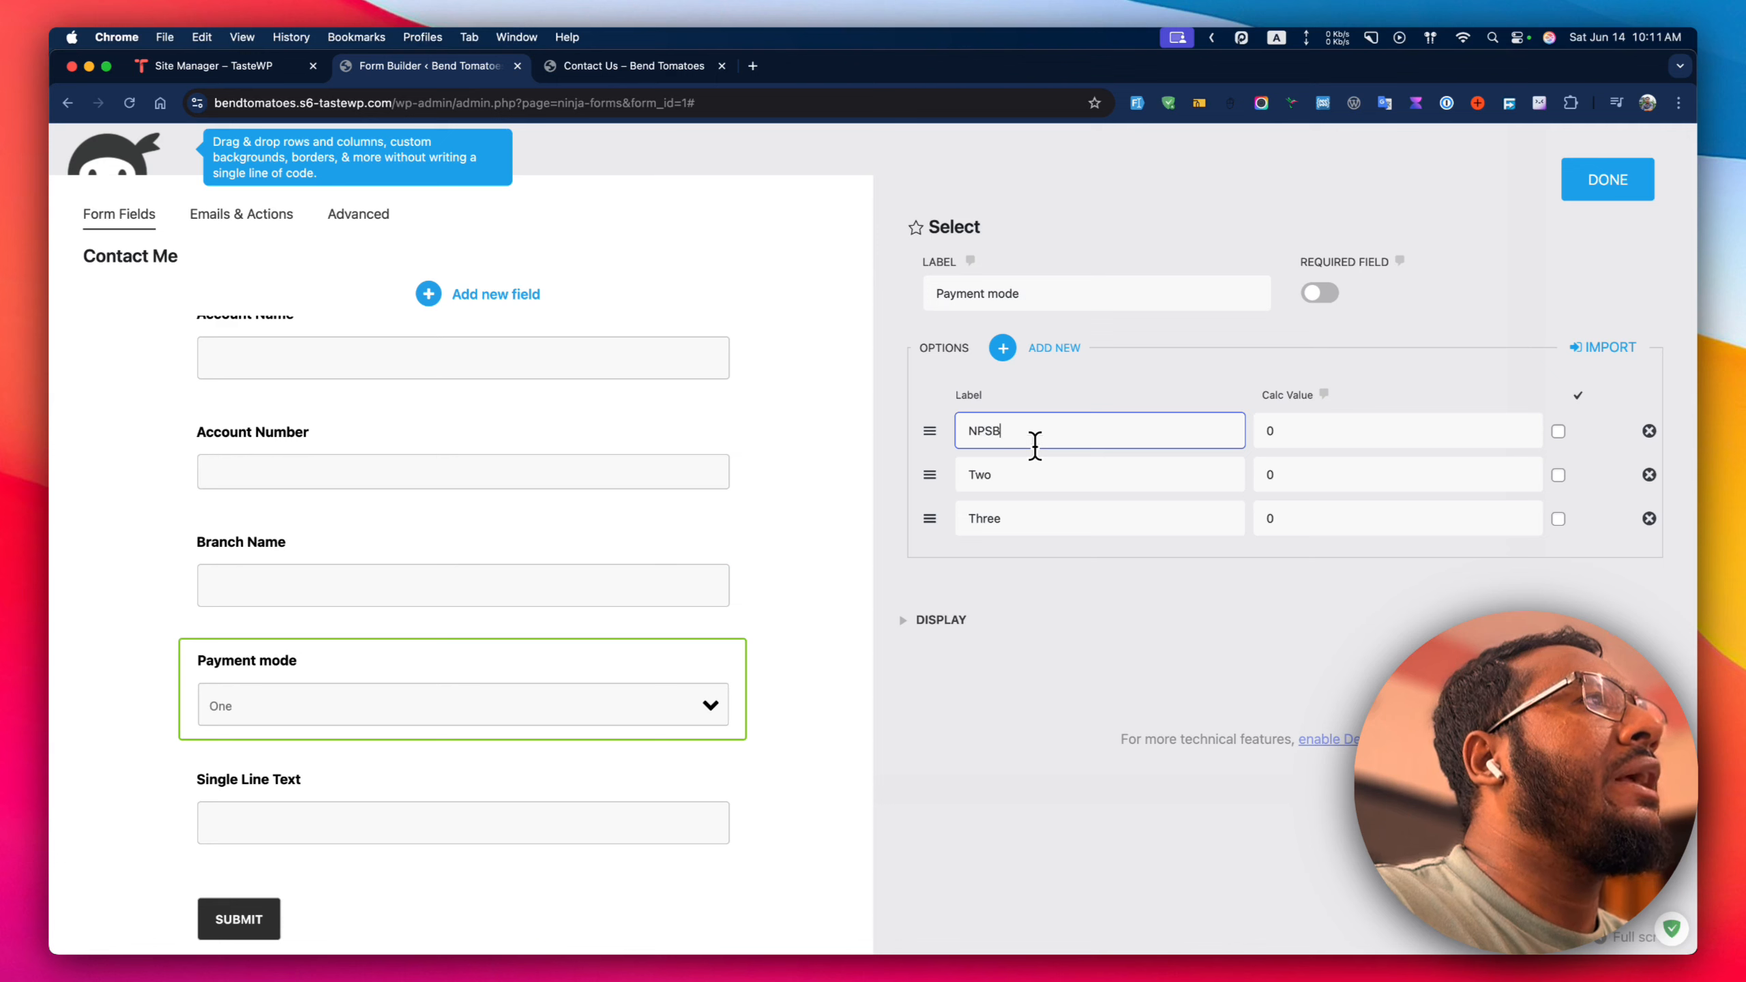
pyautogui.press('Tab')
pyautogui.press('Tab')
pyautogui.press('Tab')
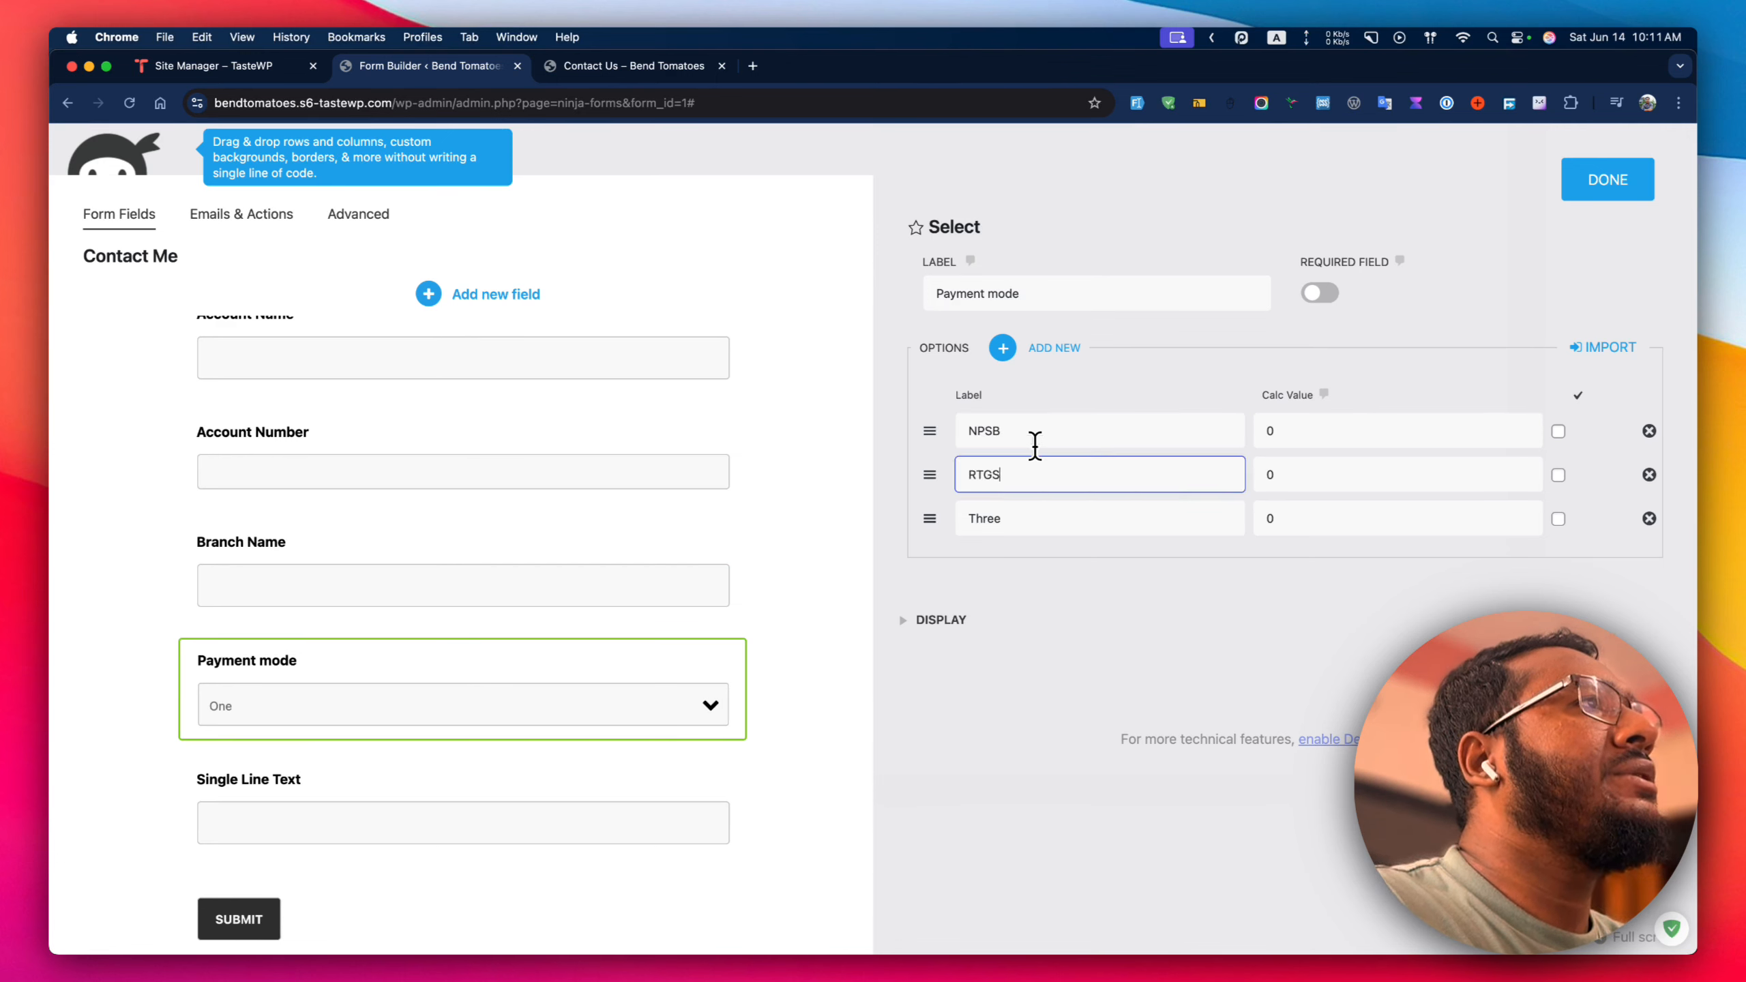
pyautogui.press('Tab')
pyautogui.press('Tab')
pyautogui.press('Tab')
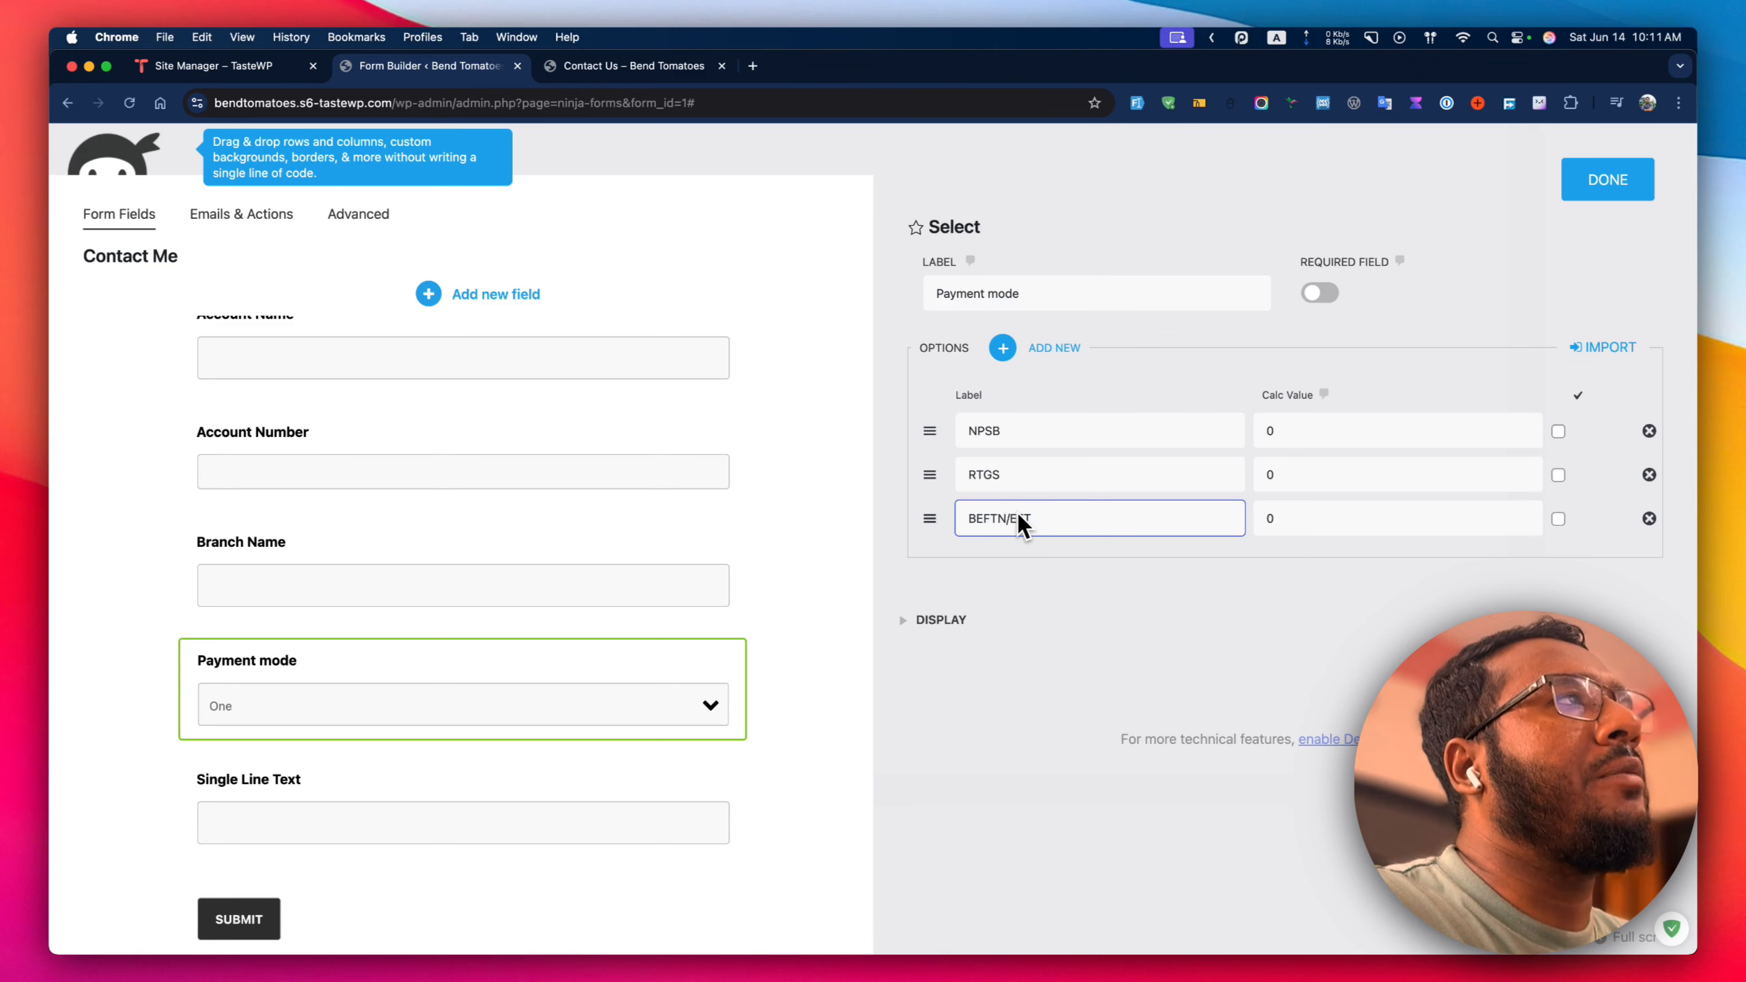
pyautogui.click(1609, 182)
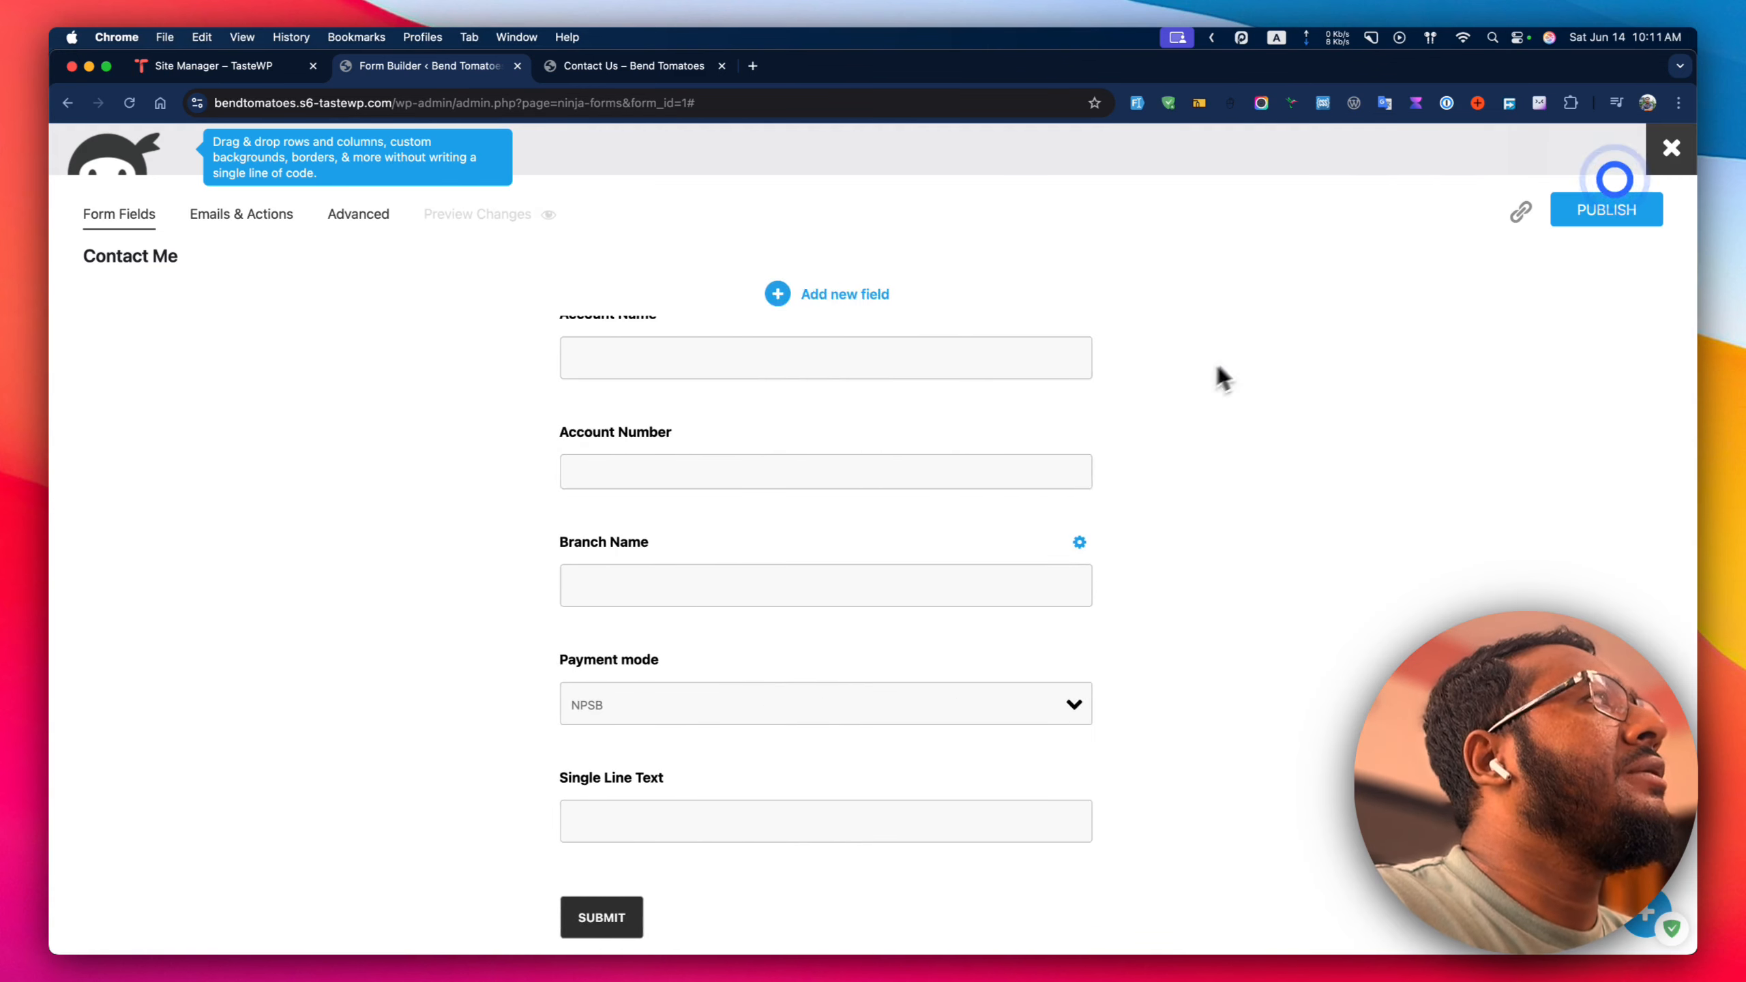
pyautogui.scroll(-3, 815, 569)
# Relabel the last text field Transaction ID and make it required.
pyautogui.click(740, 684)
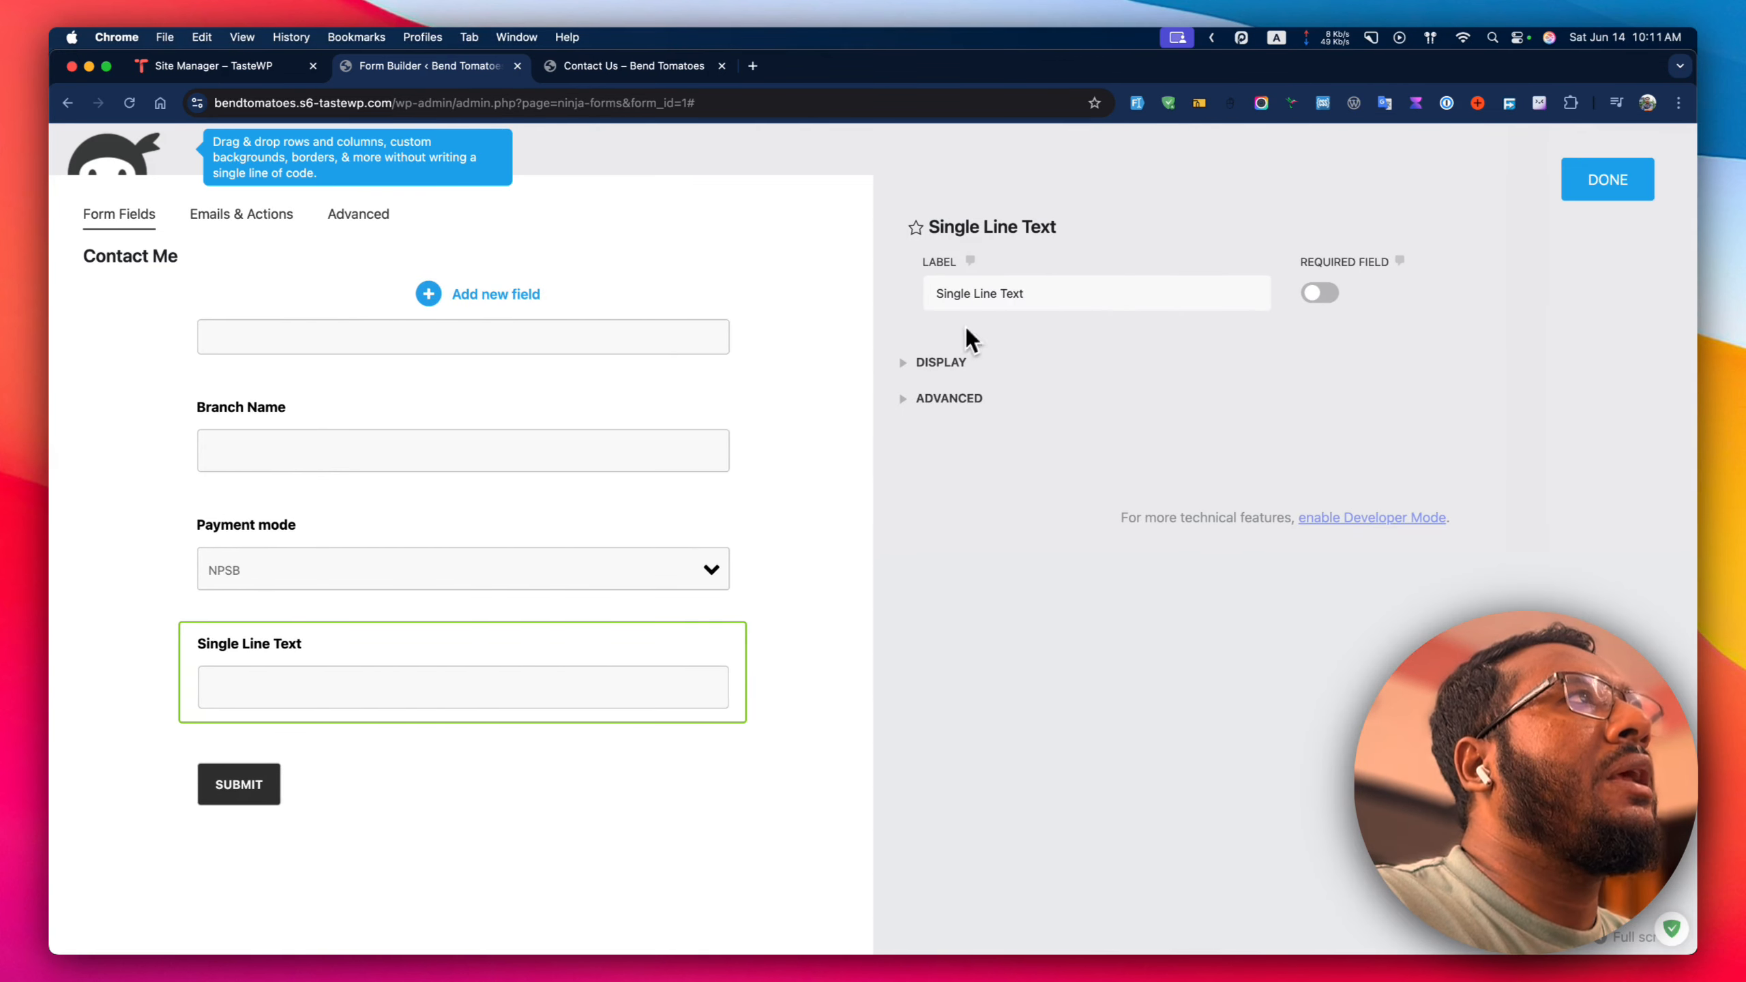
pyautogui.click(1002, 289)
pyautogui.press('super+a')
pyautogui.write('Trans')
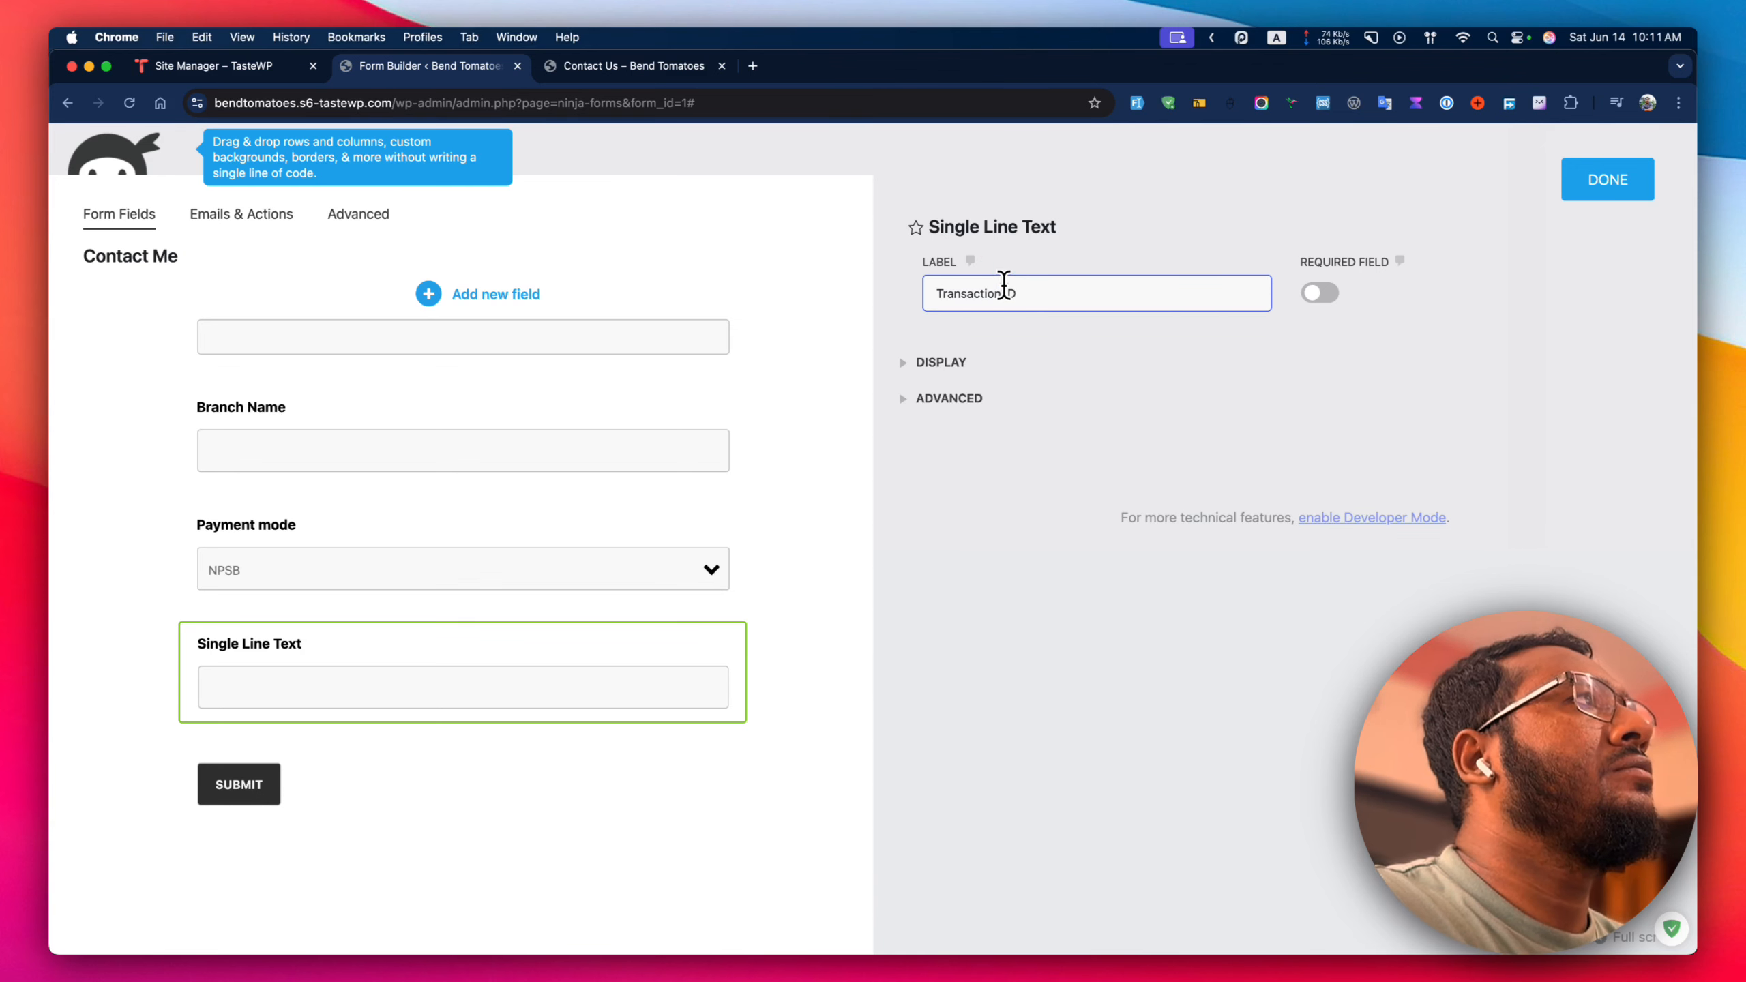
pyautogui.click(1321, 295)
pyautogui.click(1579, 187)
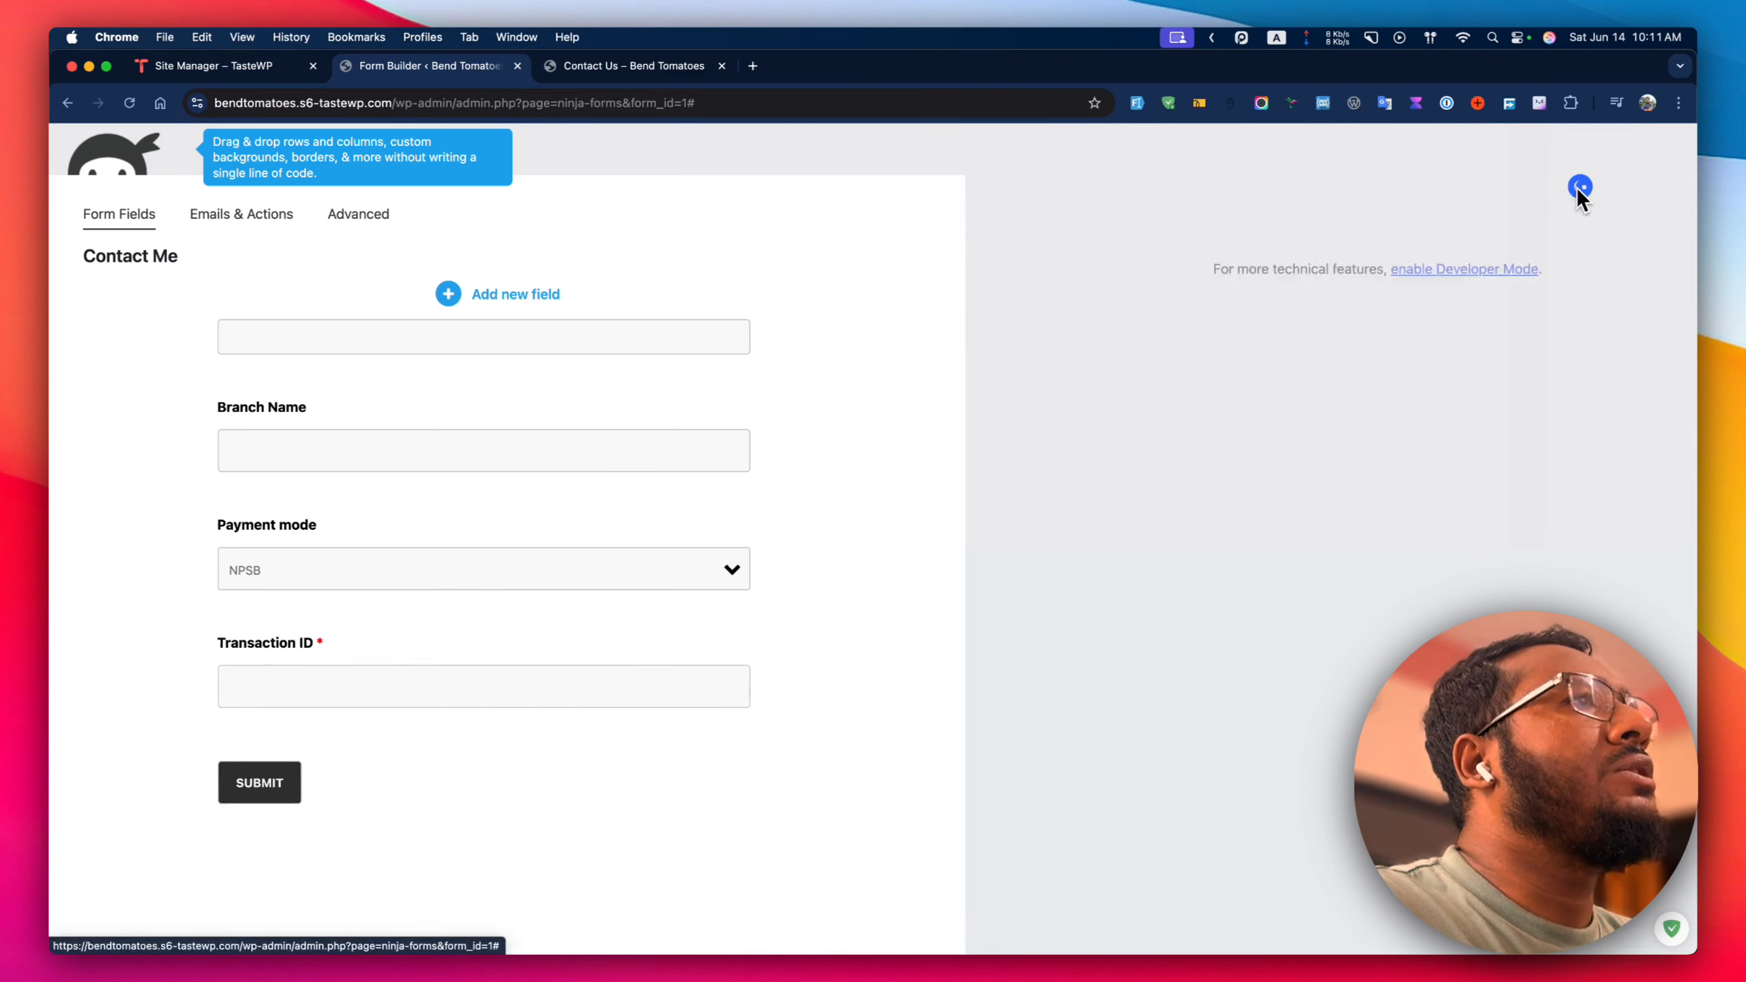
# Make the Payment mode and Account Name fields required.
pyautogui.click(745, 556)
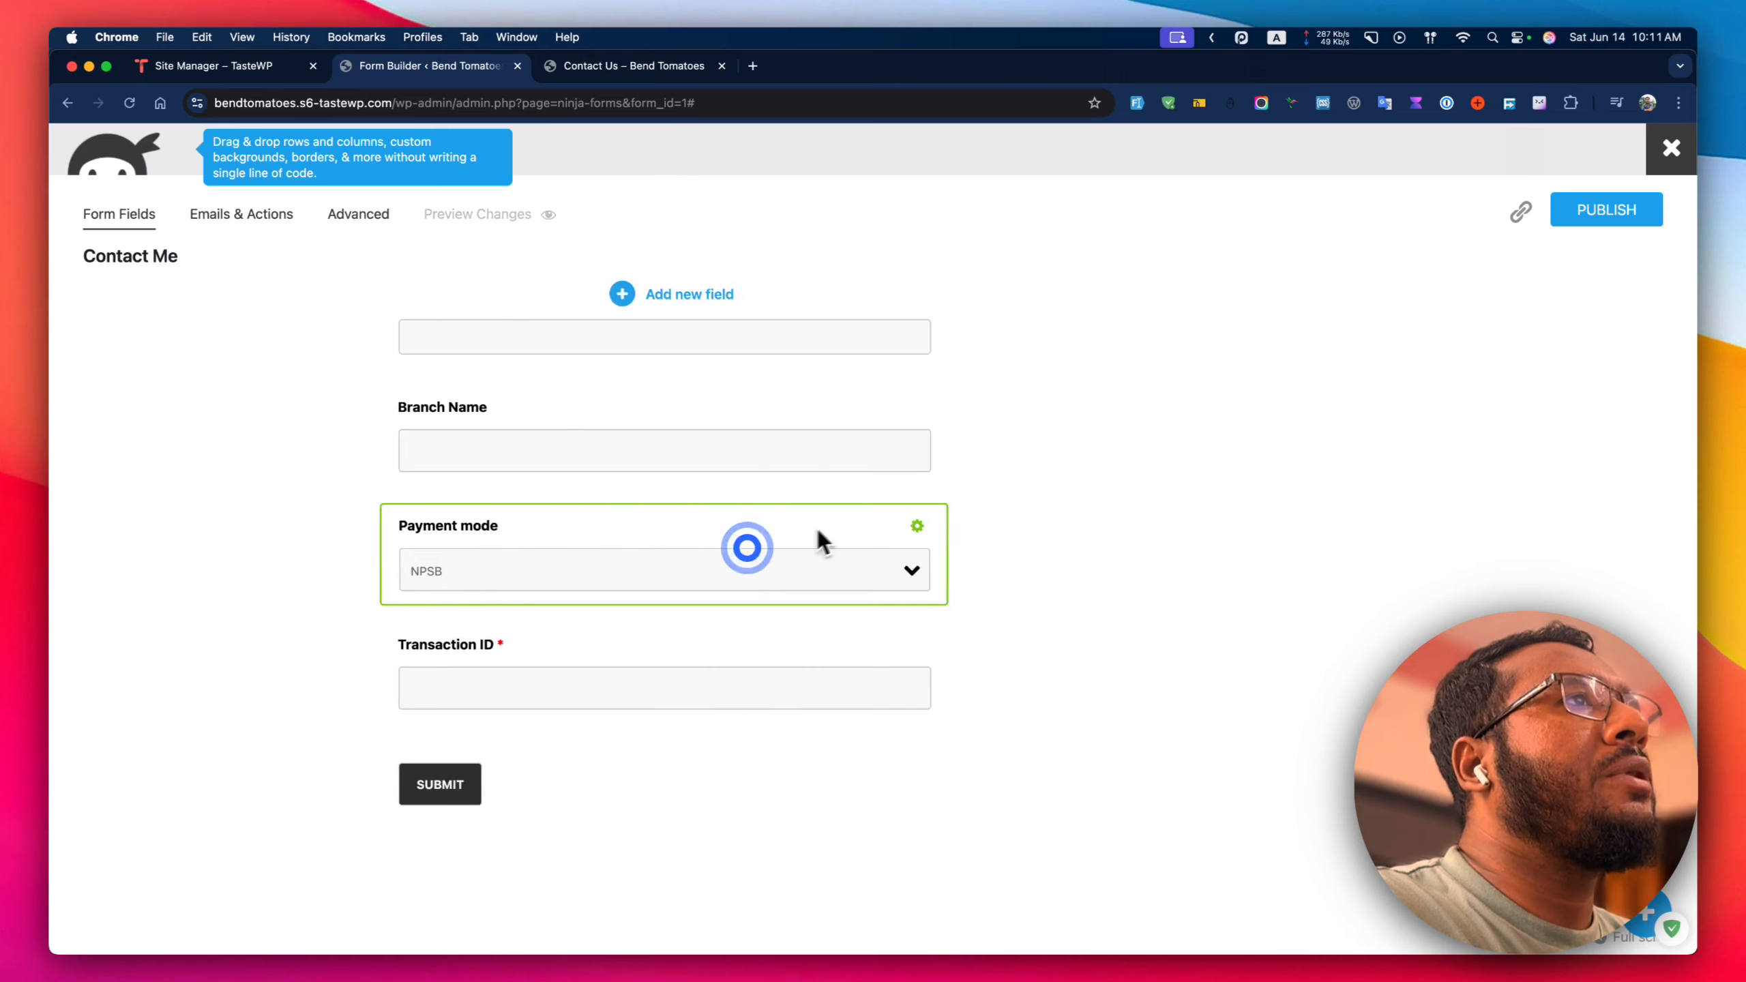
pyautogui.click(1320, 294)
pyautogui.scroll(3, 557, 530)
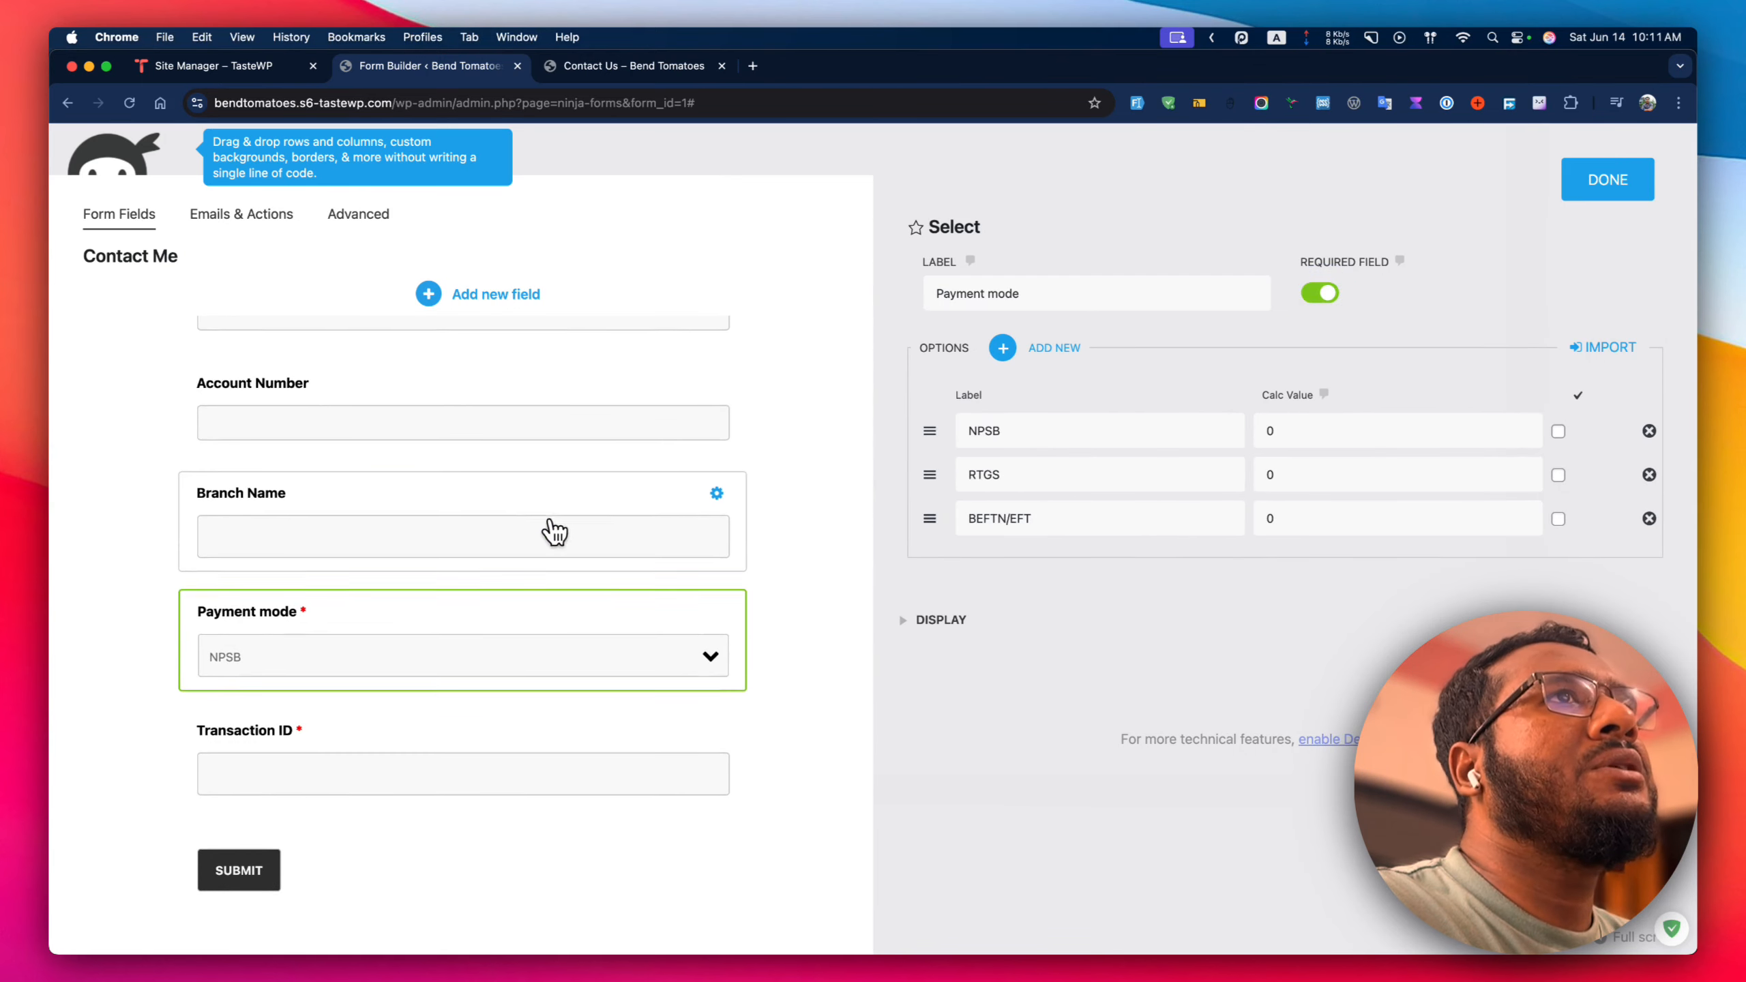
pyautogui.click(425, 549)
pyautogui.scroll(3, 425, 549)
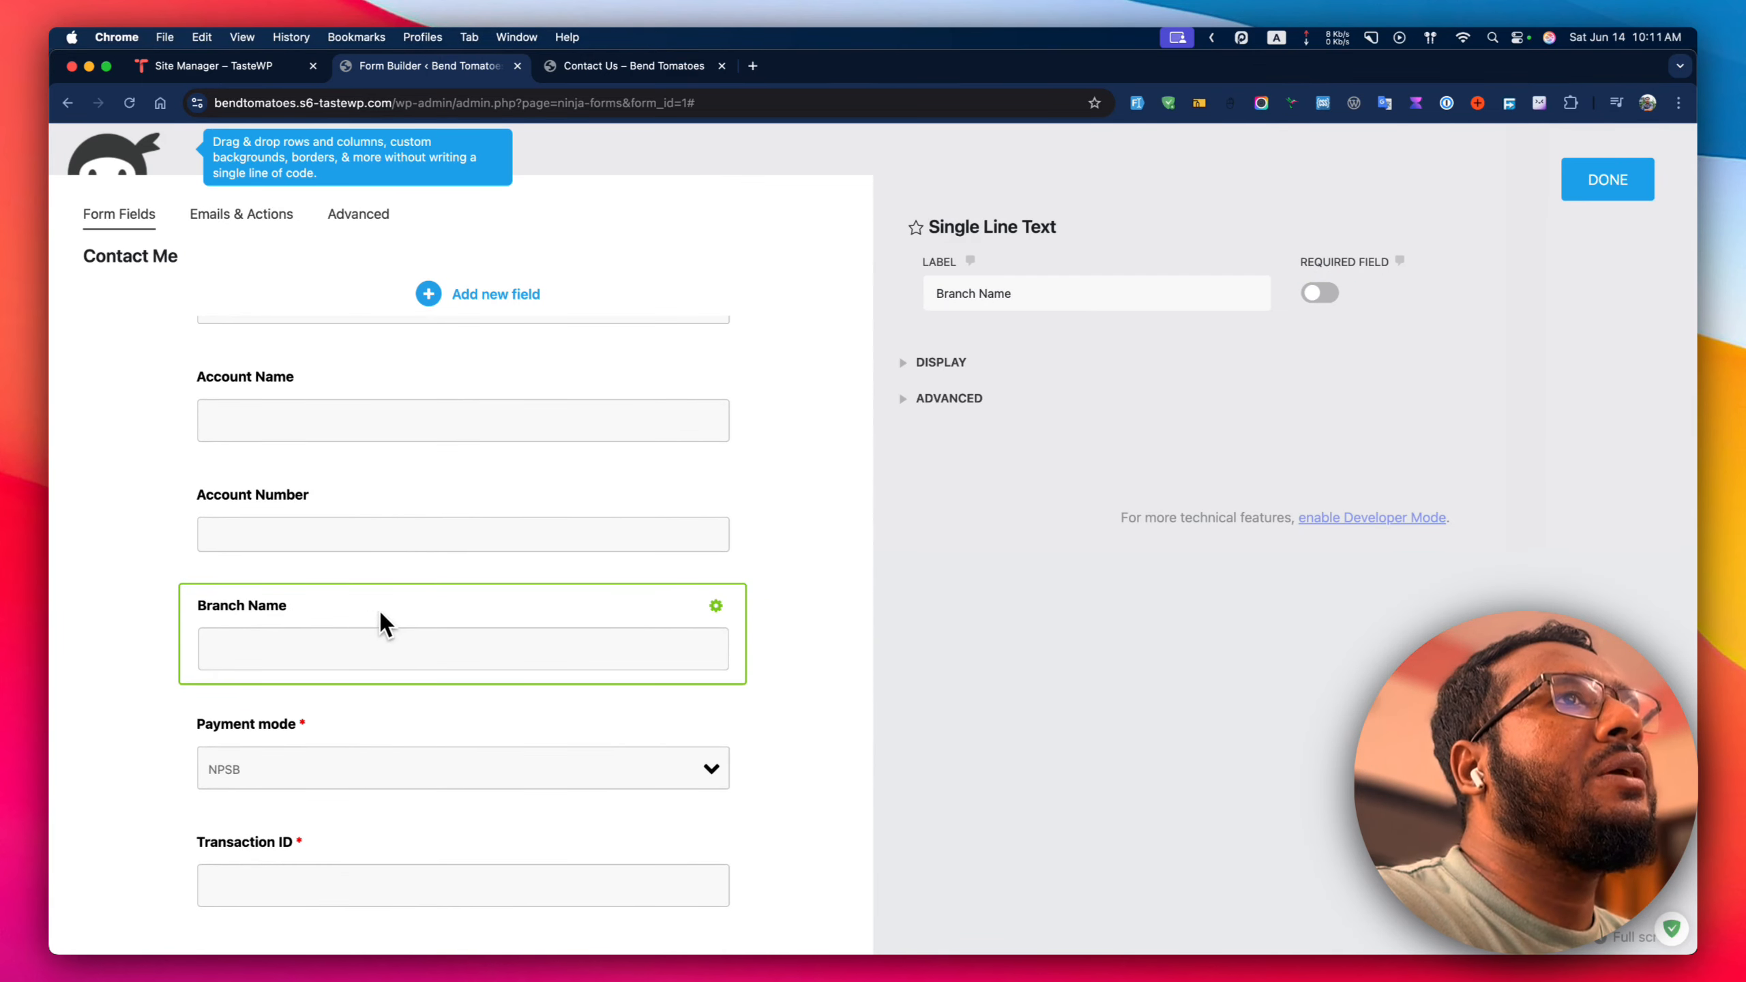
pyautogui.click(437, 517)
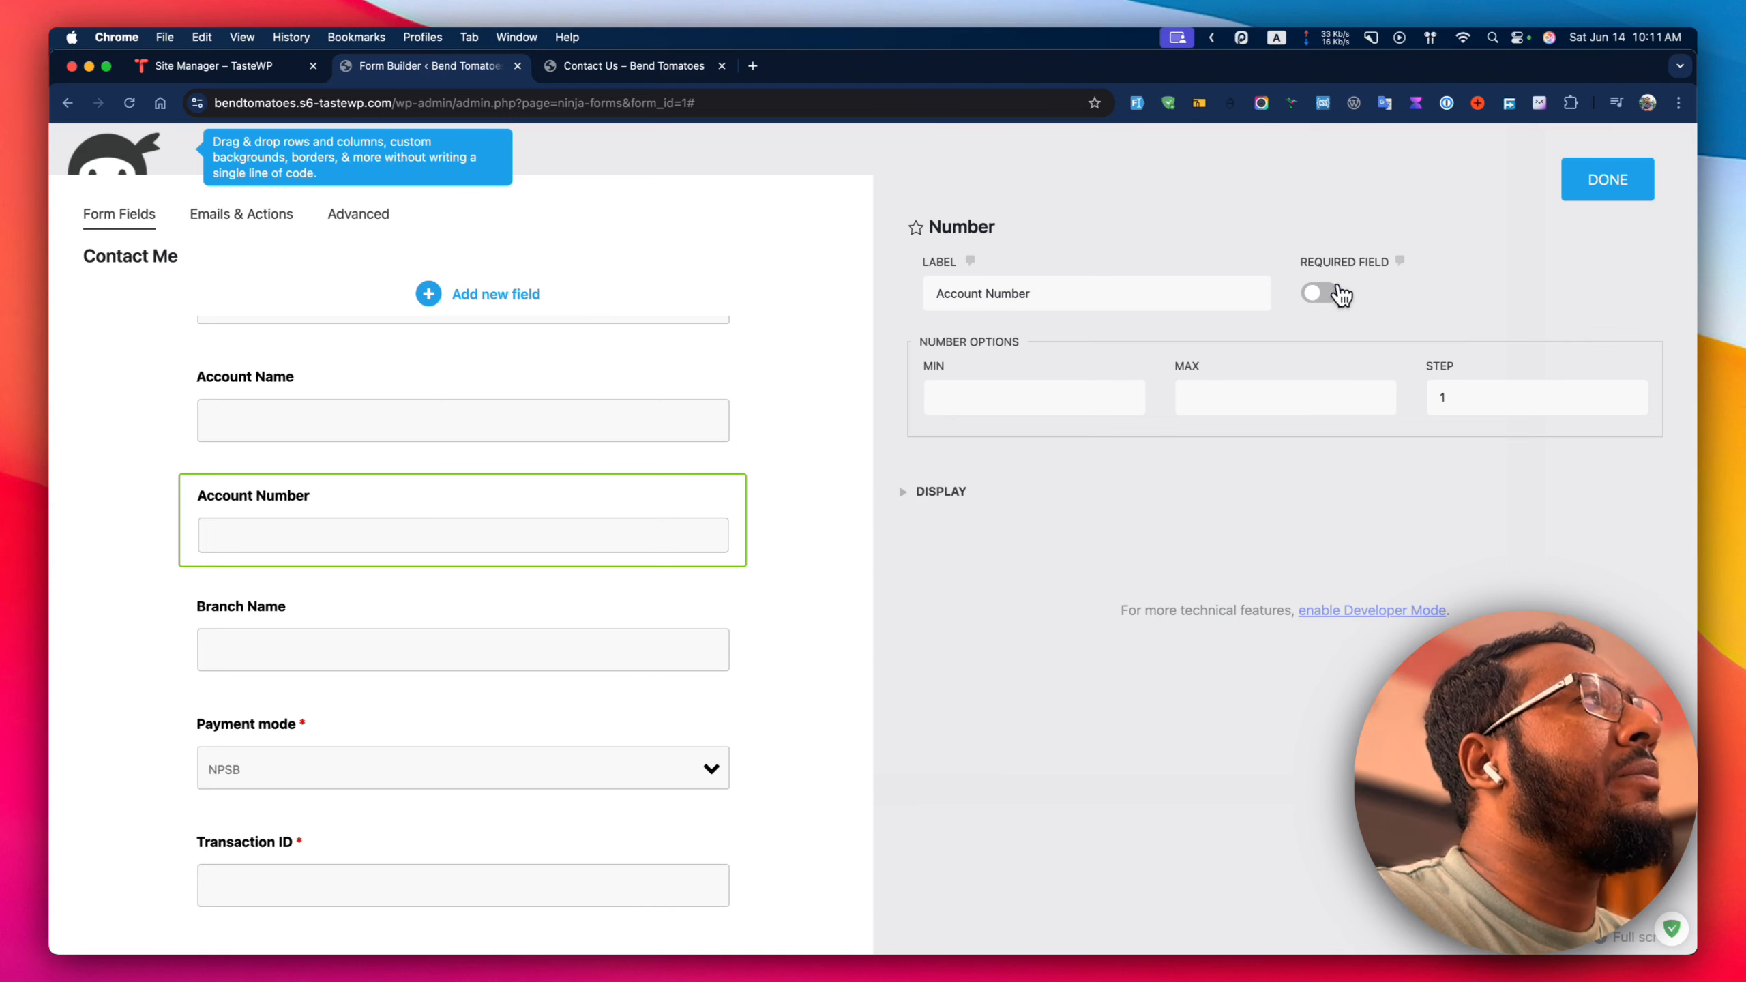
pyautogui.scroll(2, 545, 526)
pyautogui.click(450, 485)
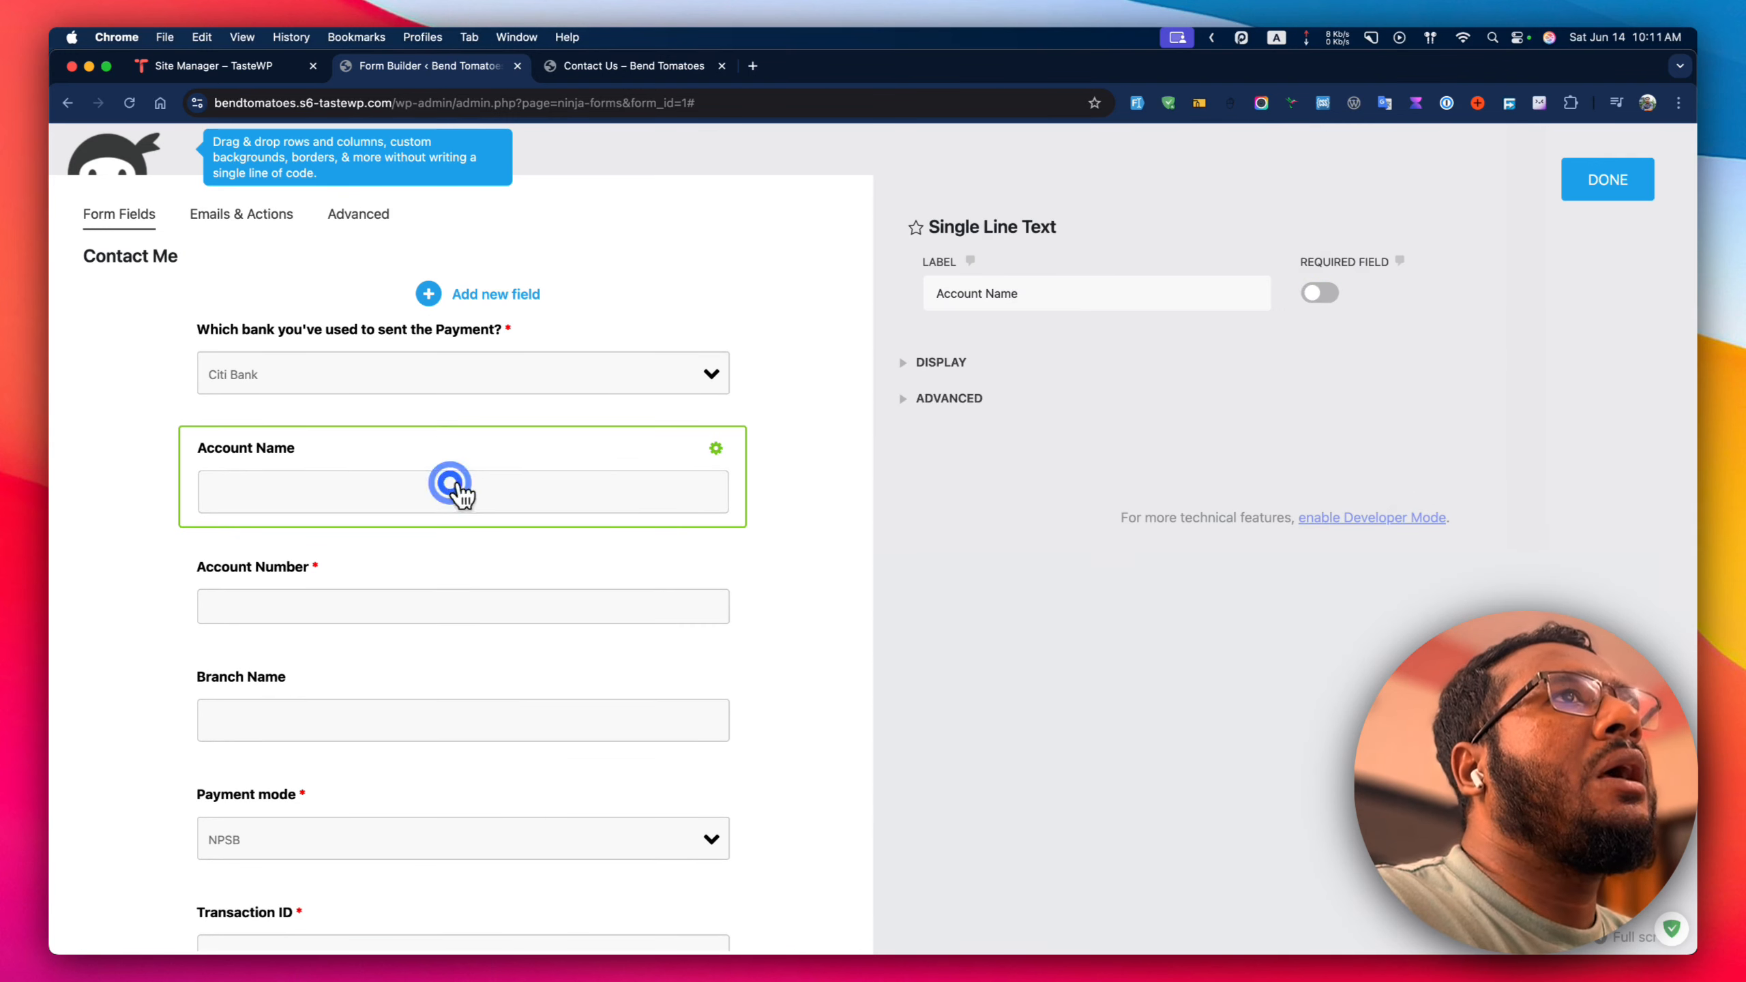
pyautogui.click(1322, 294)
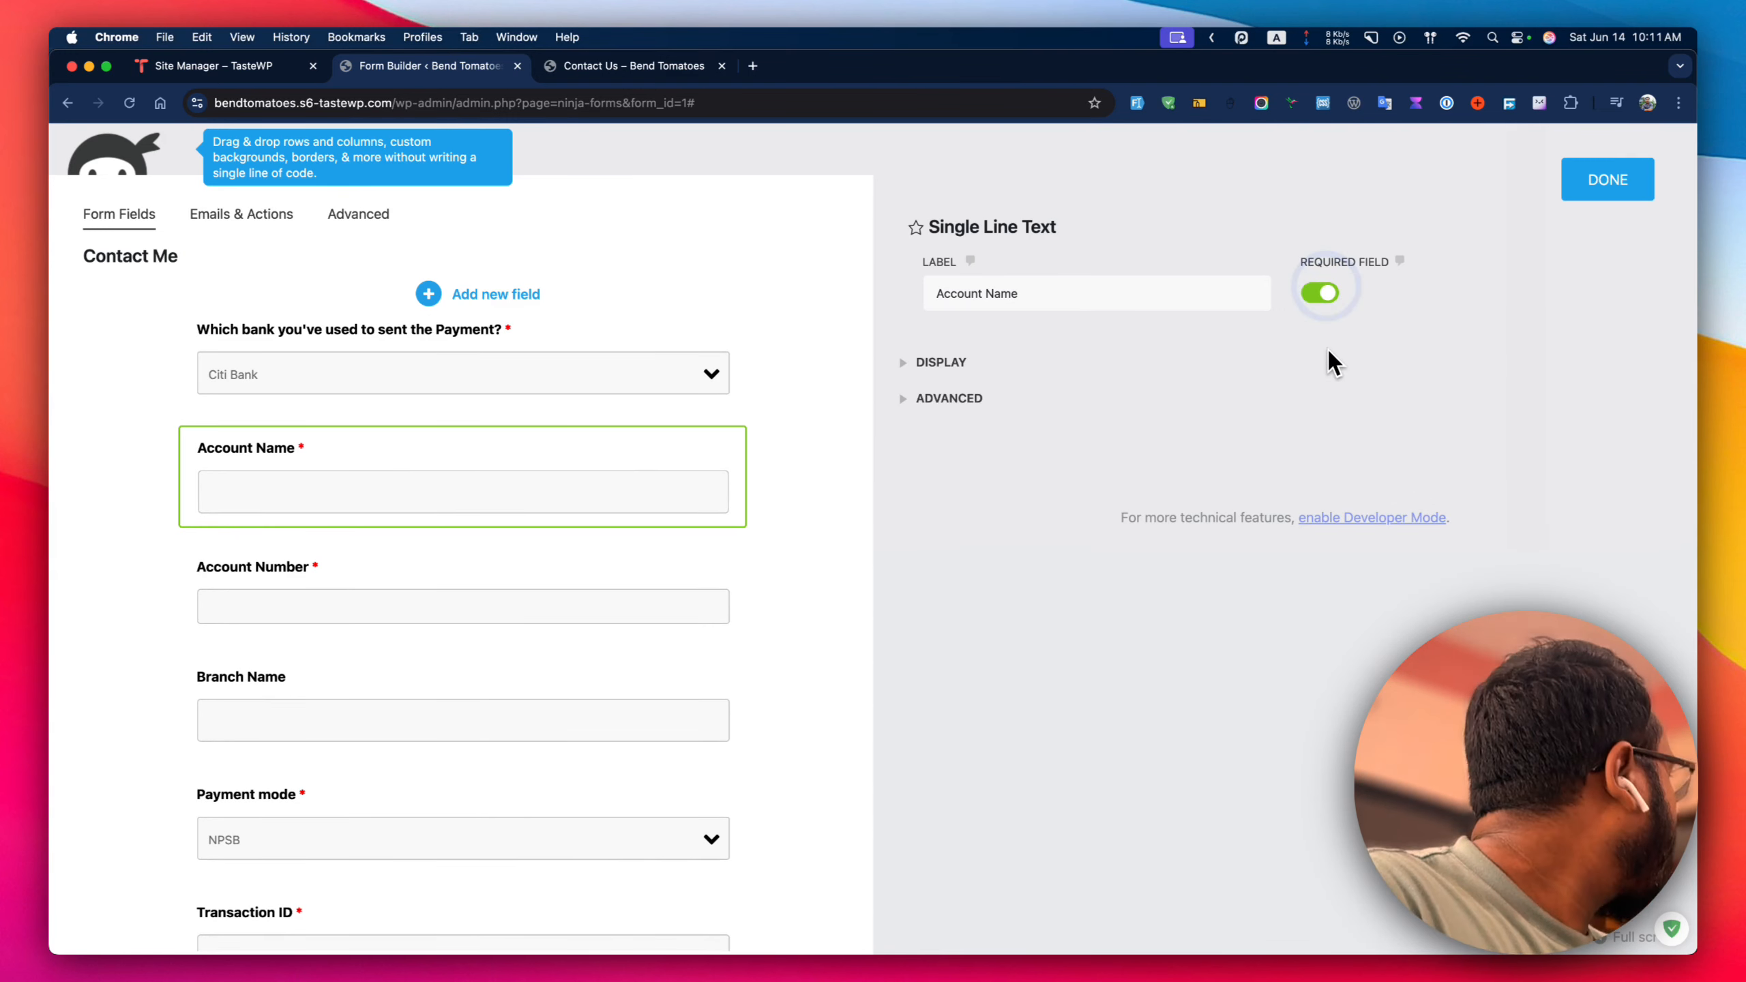
# Set the Account Number field's minimum to 9 and maximum to 16.
pyautogui.click(488, 590)
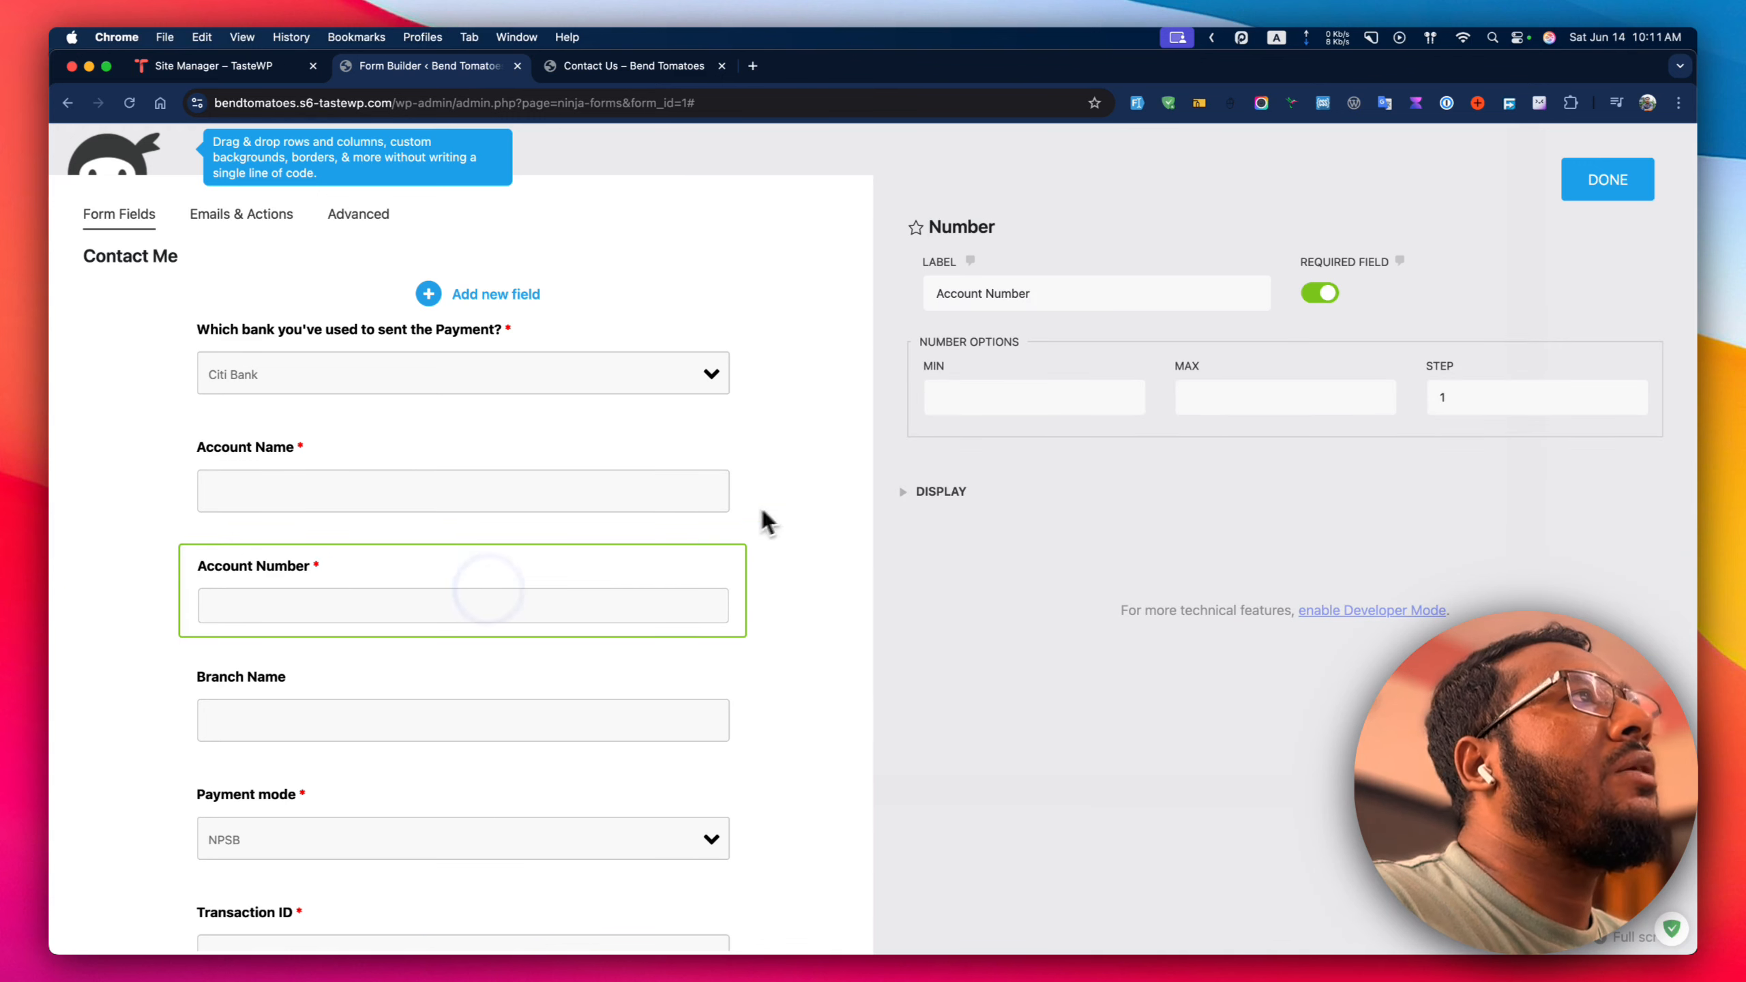
pyautogui.click(996, 398)
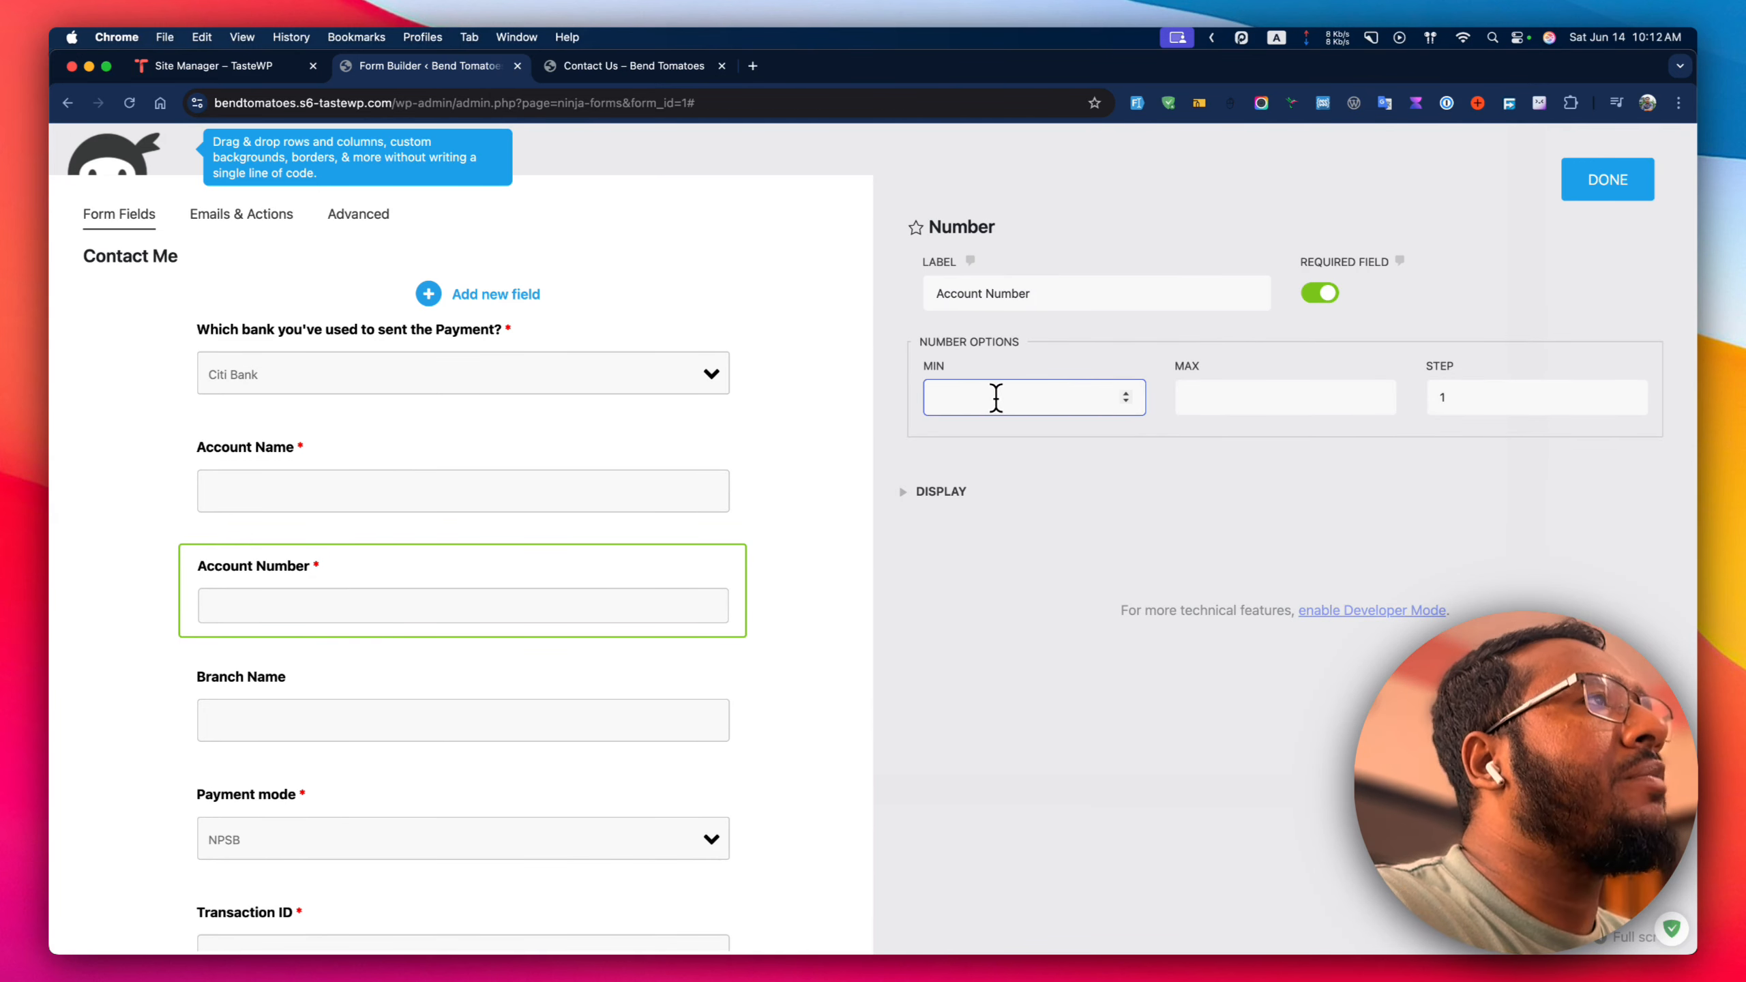
pyautogui.press('Tab')
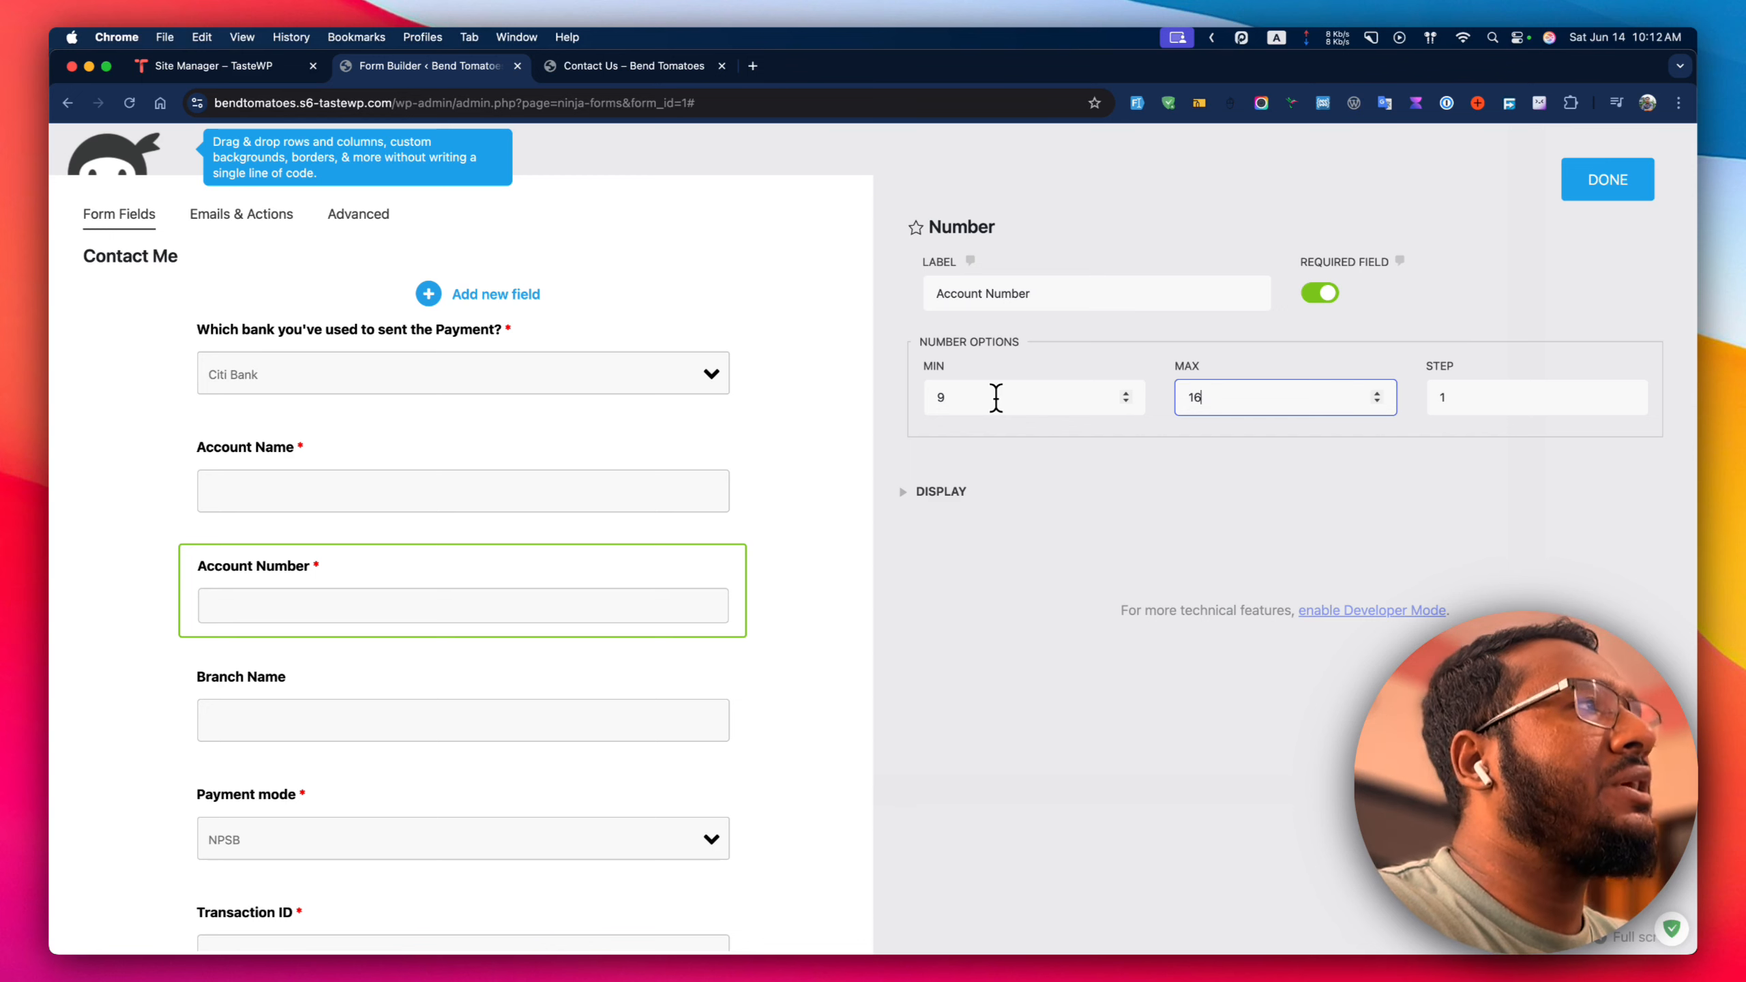
pyautogui.click(1019, 466)
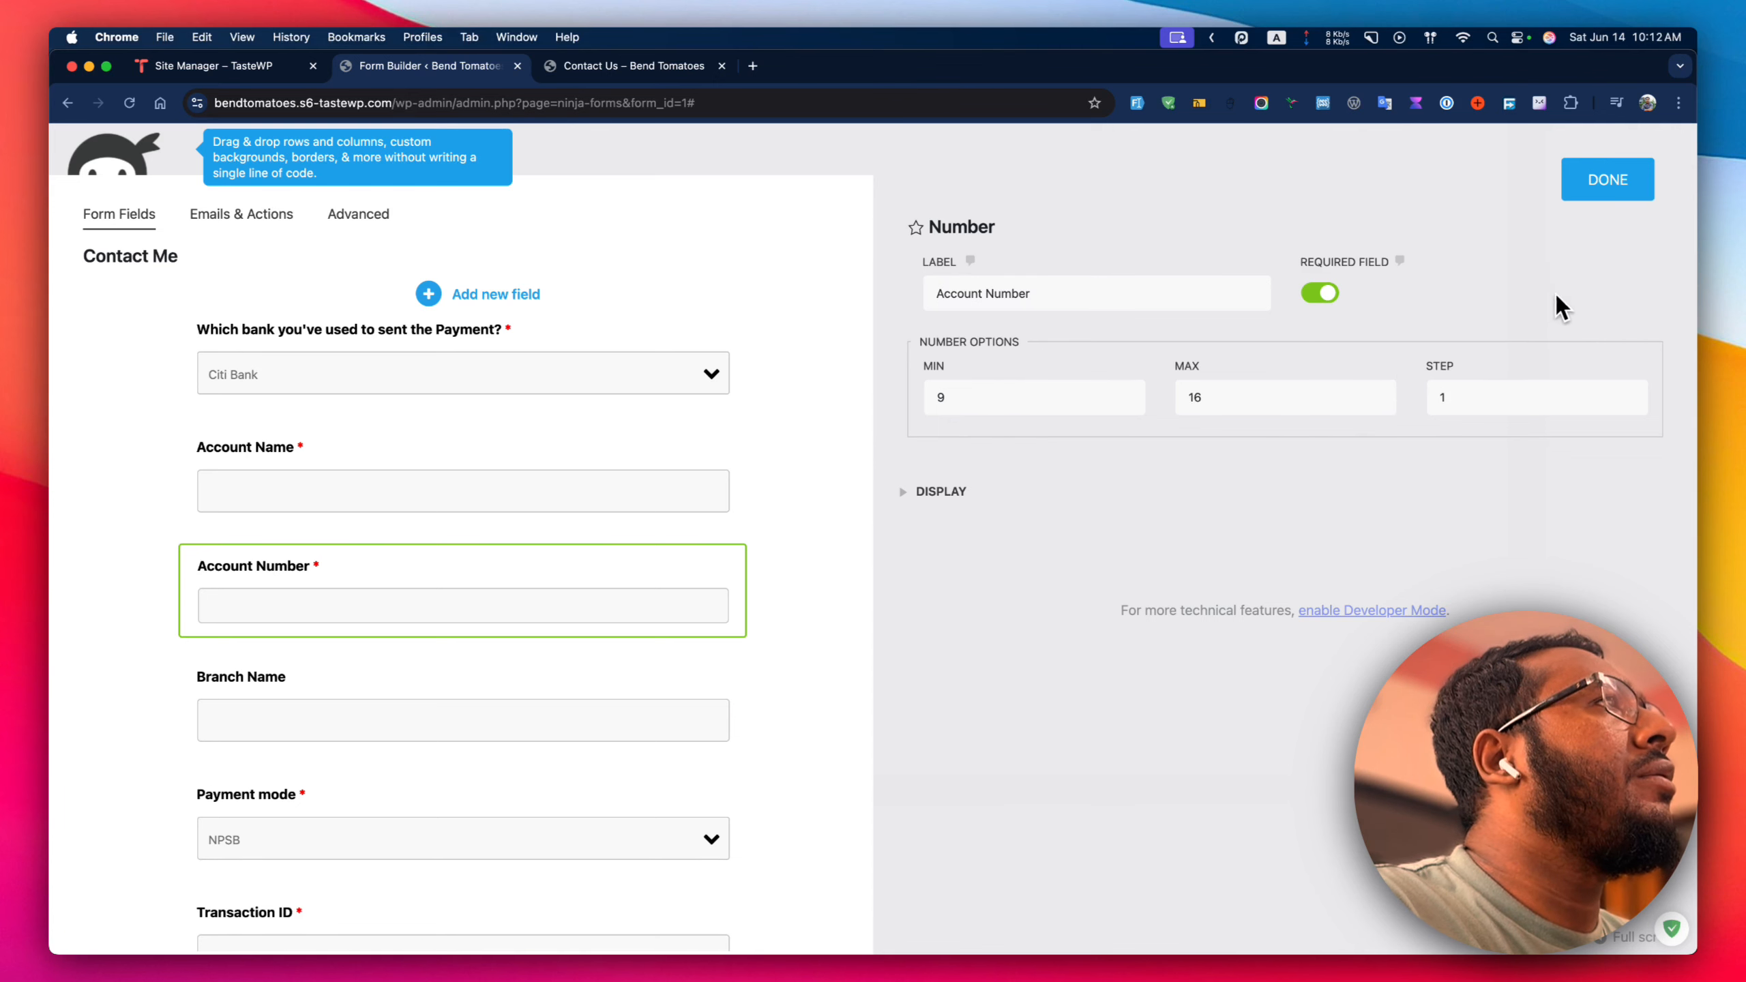
pyautogui.click(1609, 192)
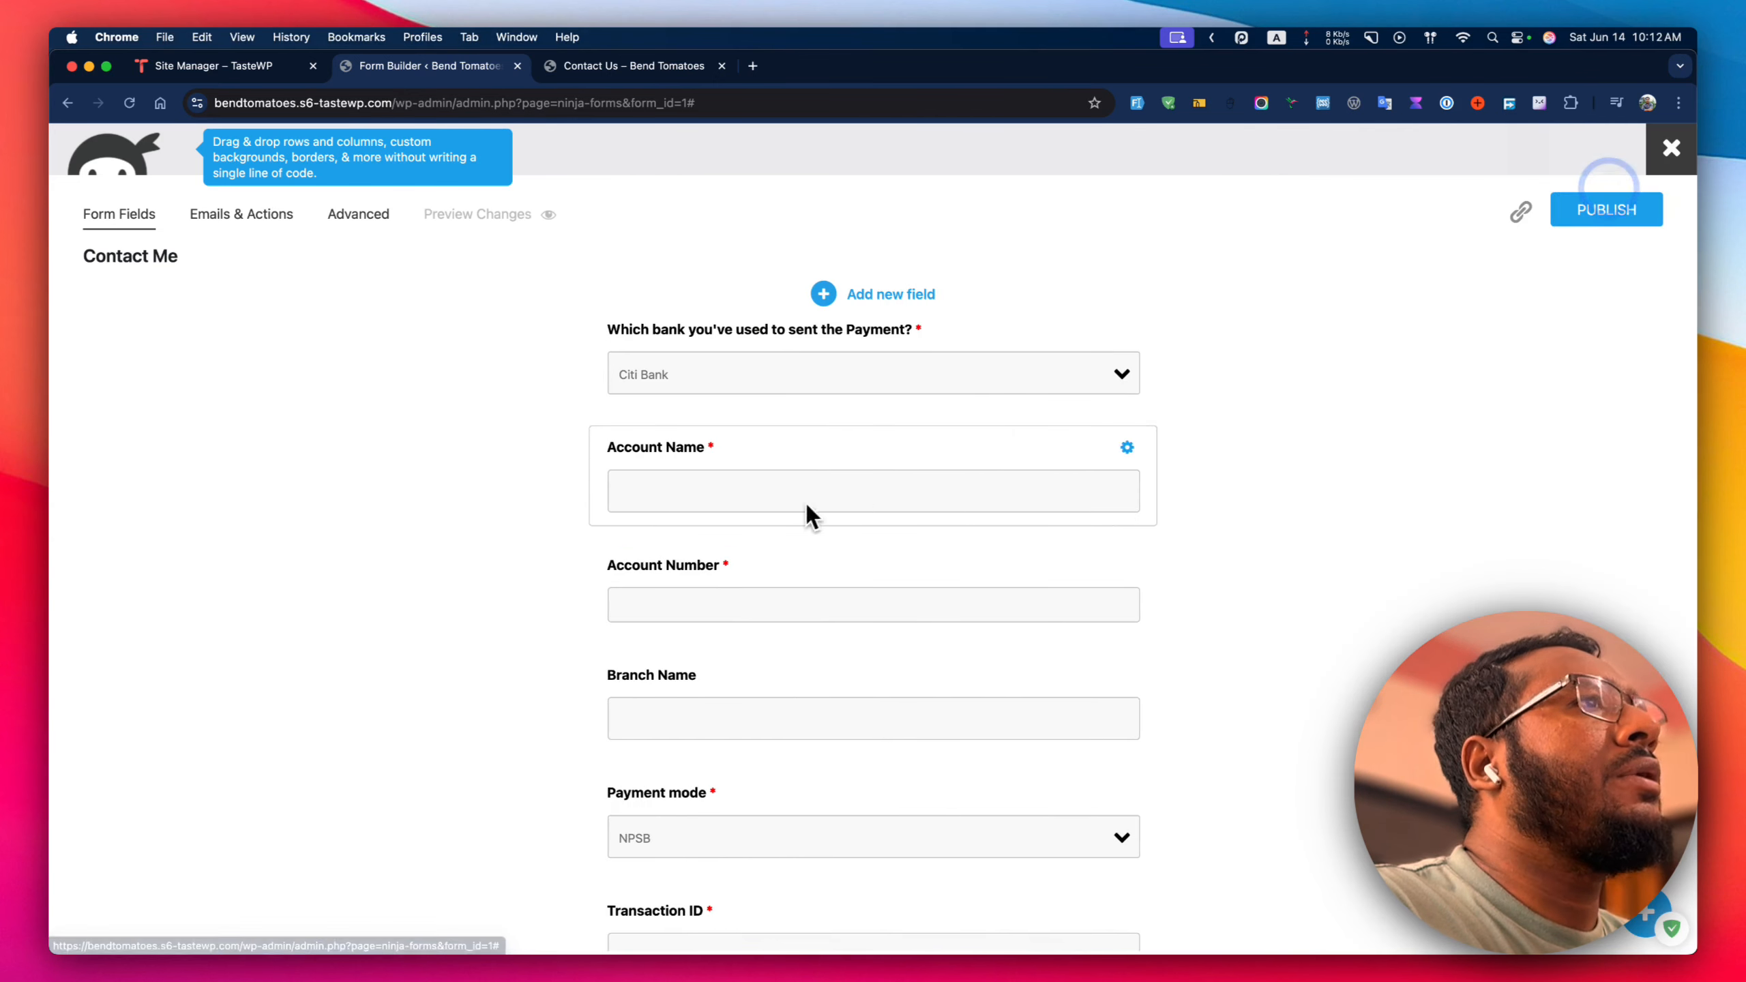
# Publish the form and enter 20 in Account Number on the live Contact Us page.
pyautogui.click(1575, 217)
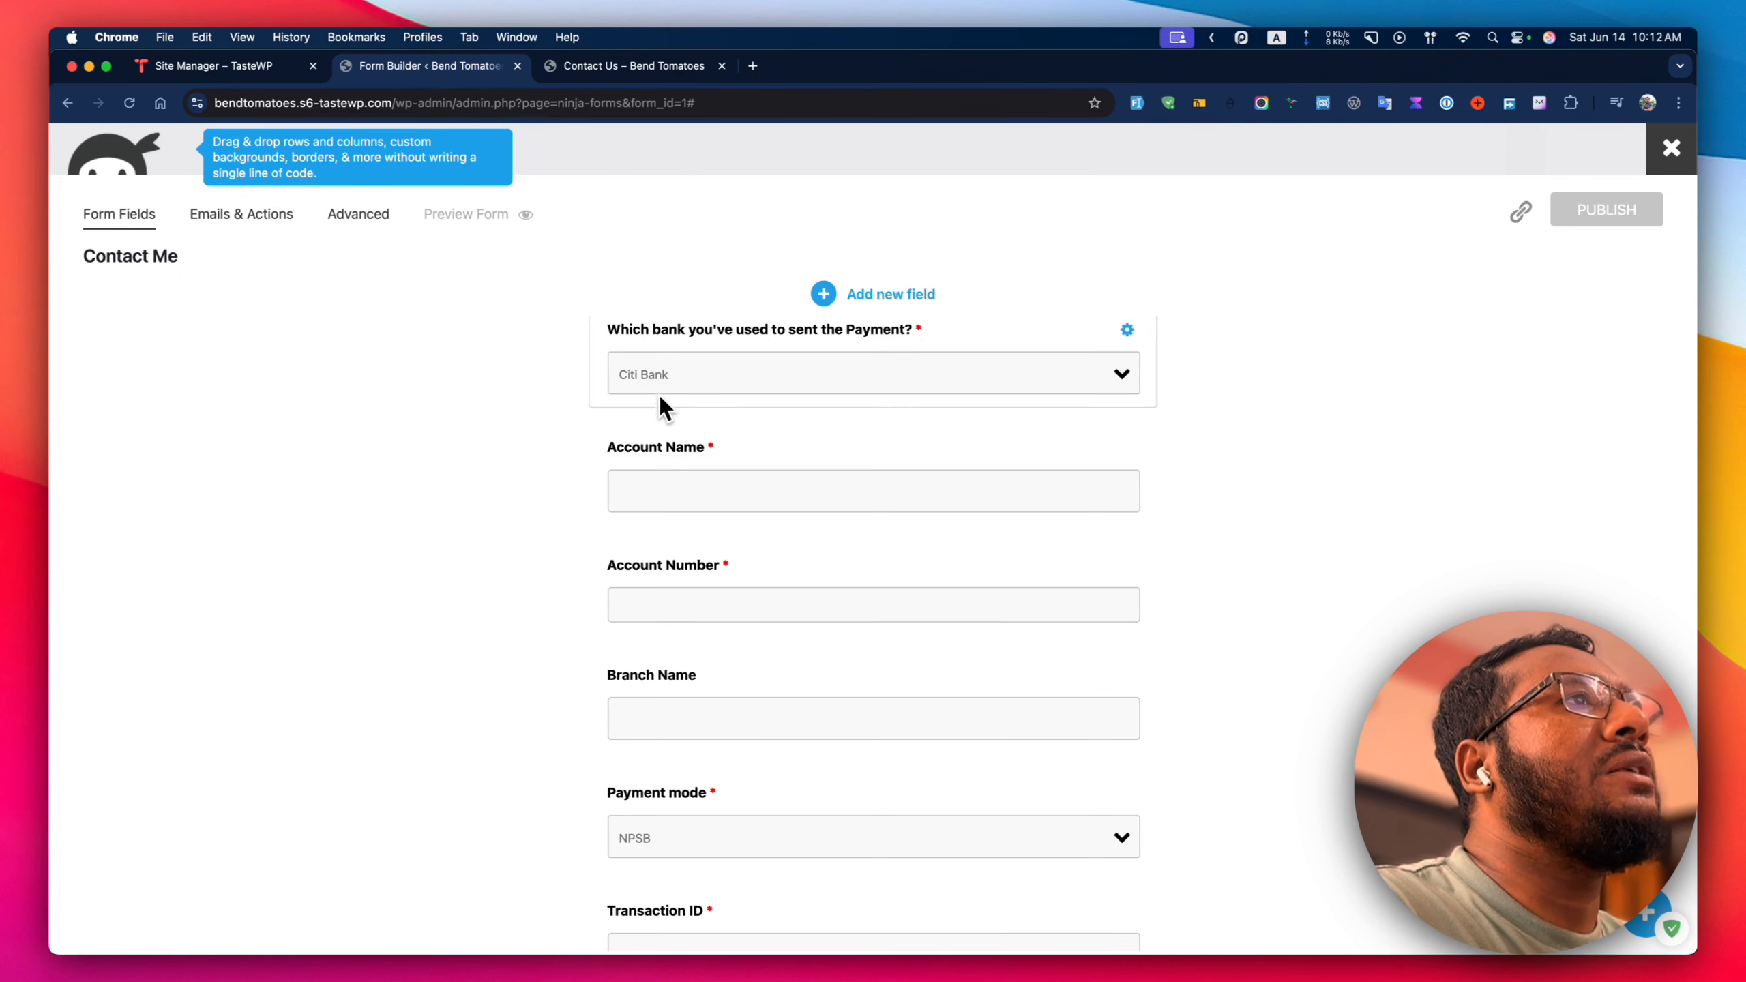
pyautogui.click(647, 65)
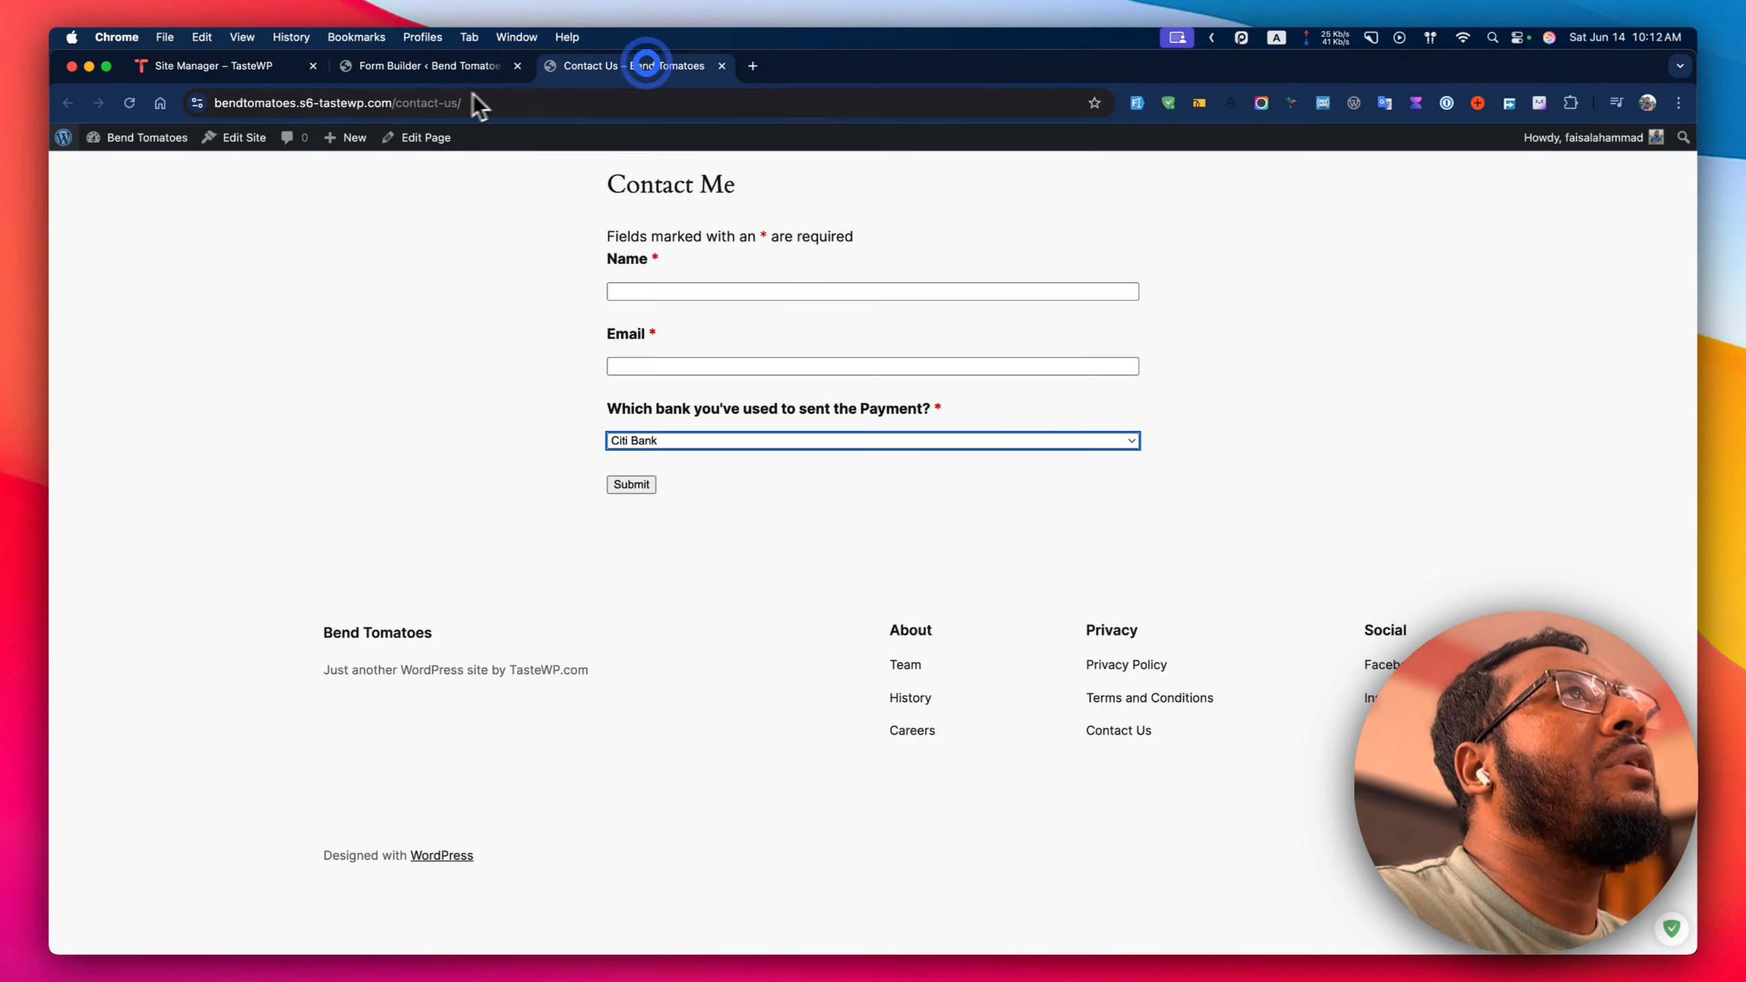
pyautogui.click(129, 103)
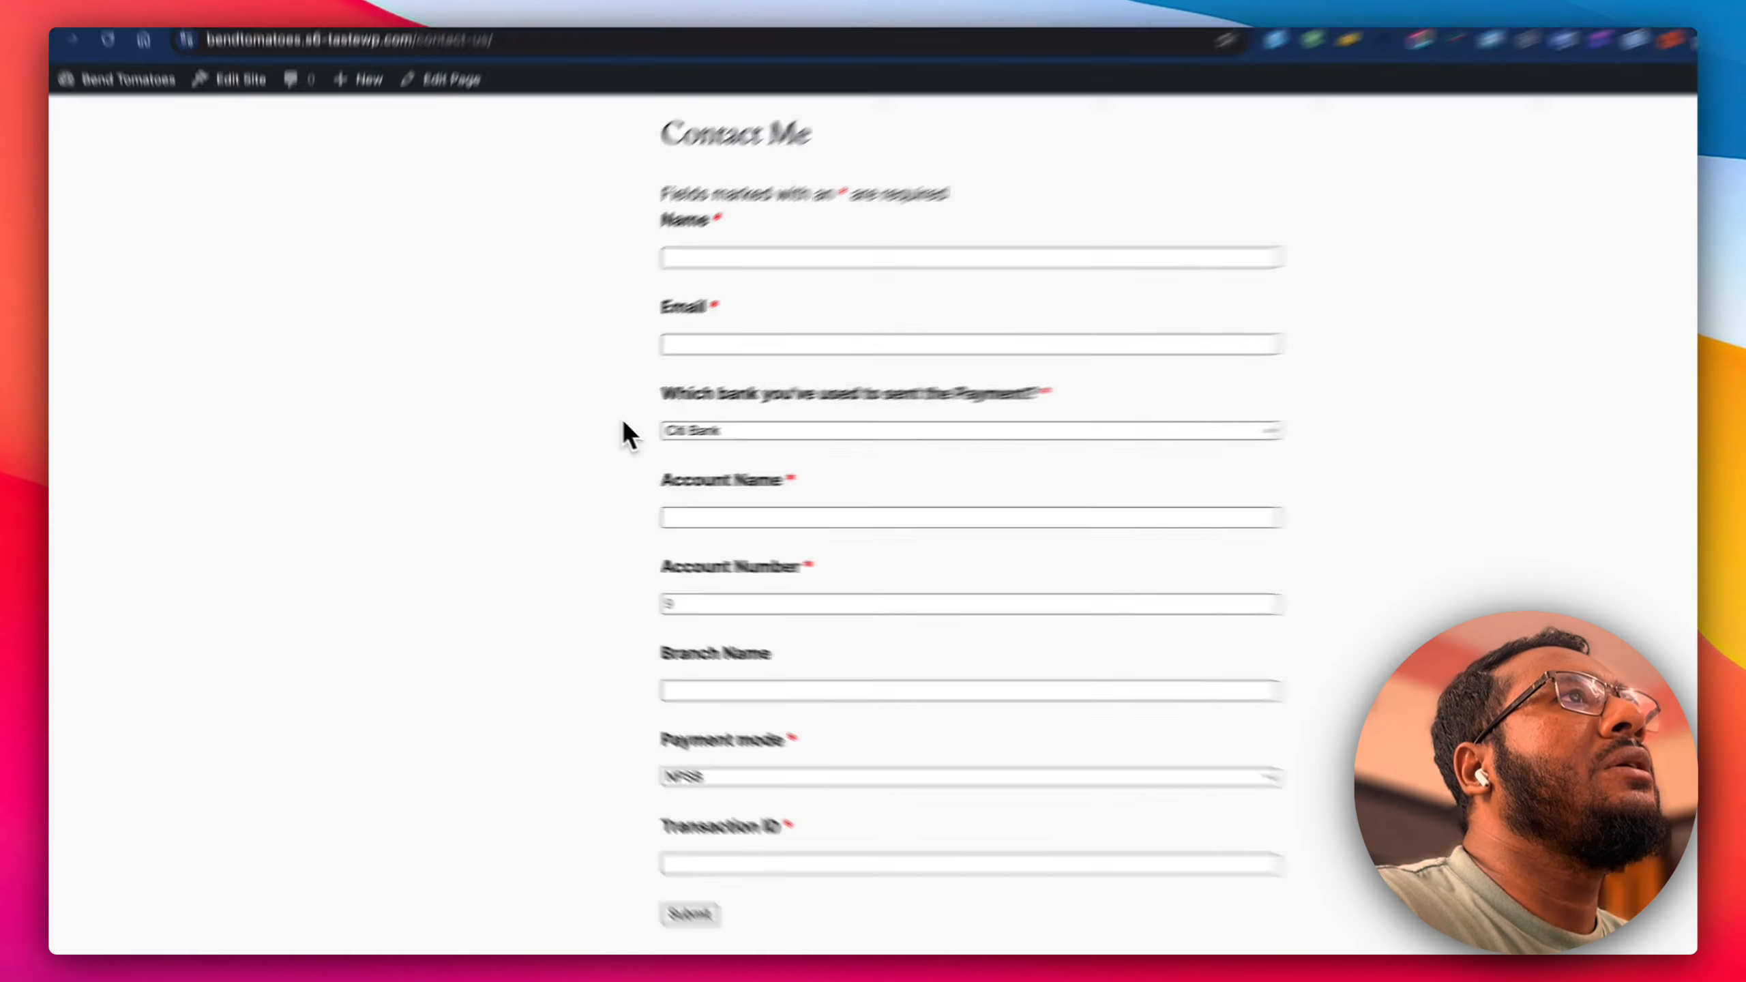
pyautogui.click(710, 517)
pyautogui.click(706, 604)
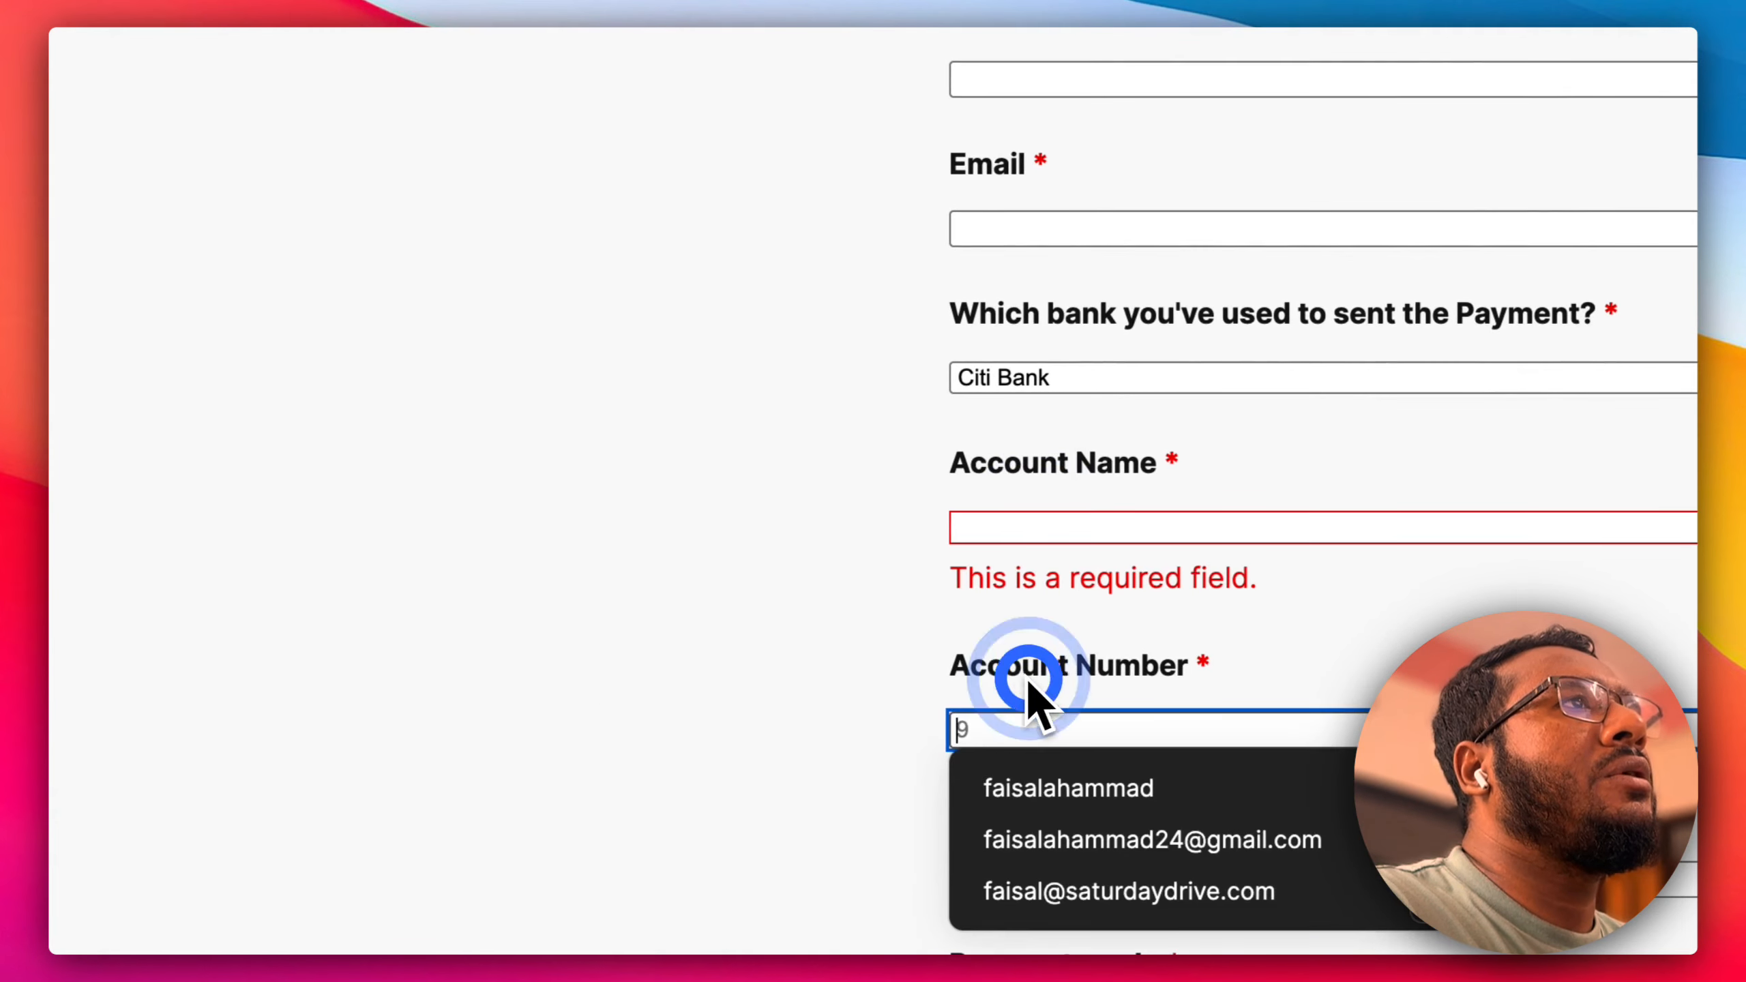
pyautogui.write('200')
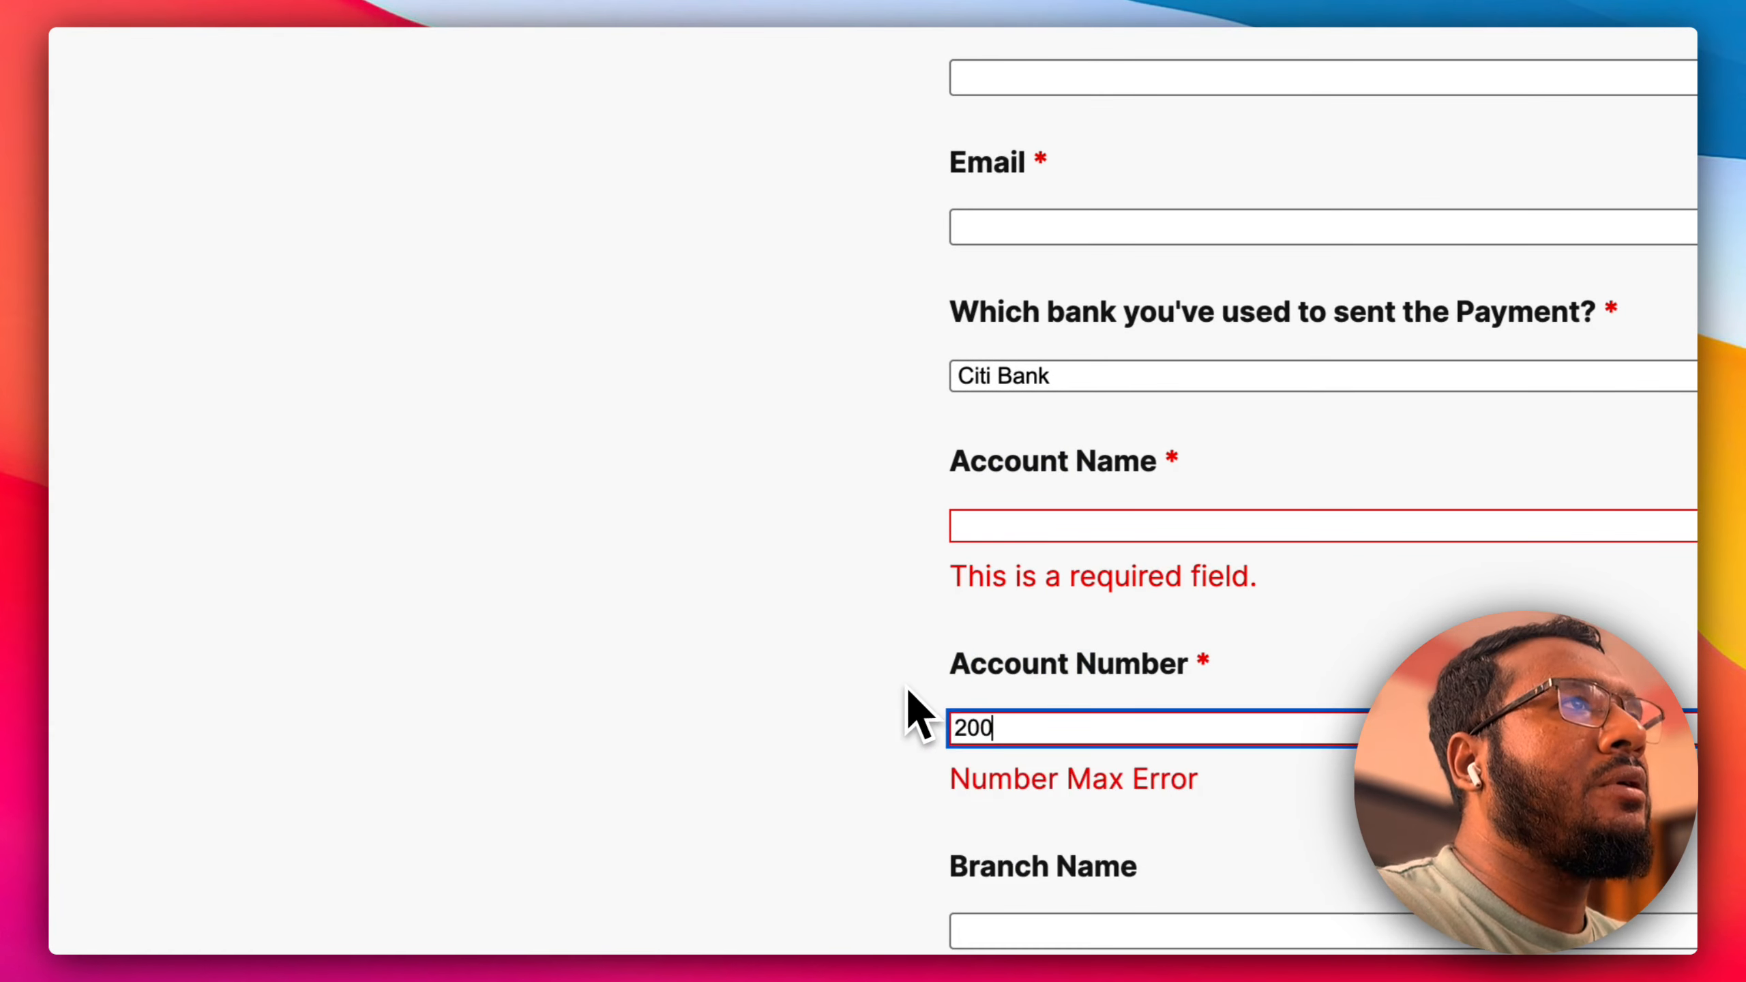
pyautogui.click(476, 67)
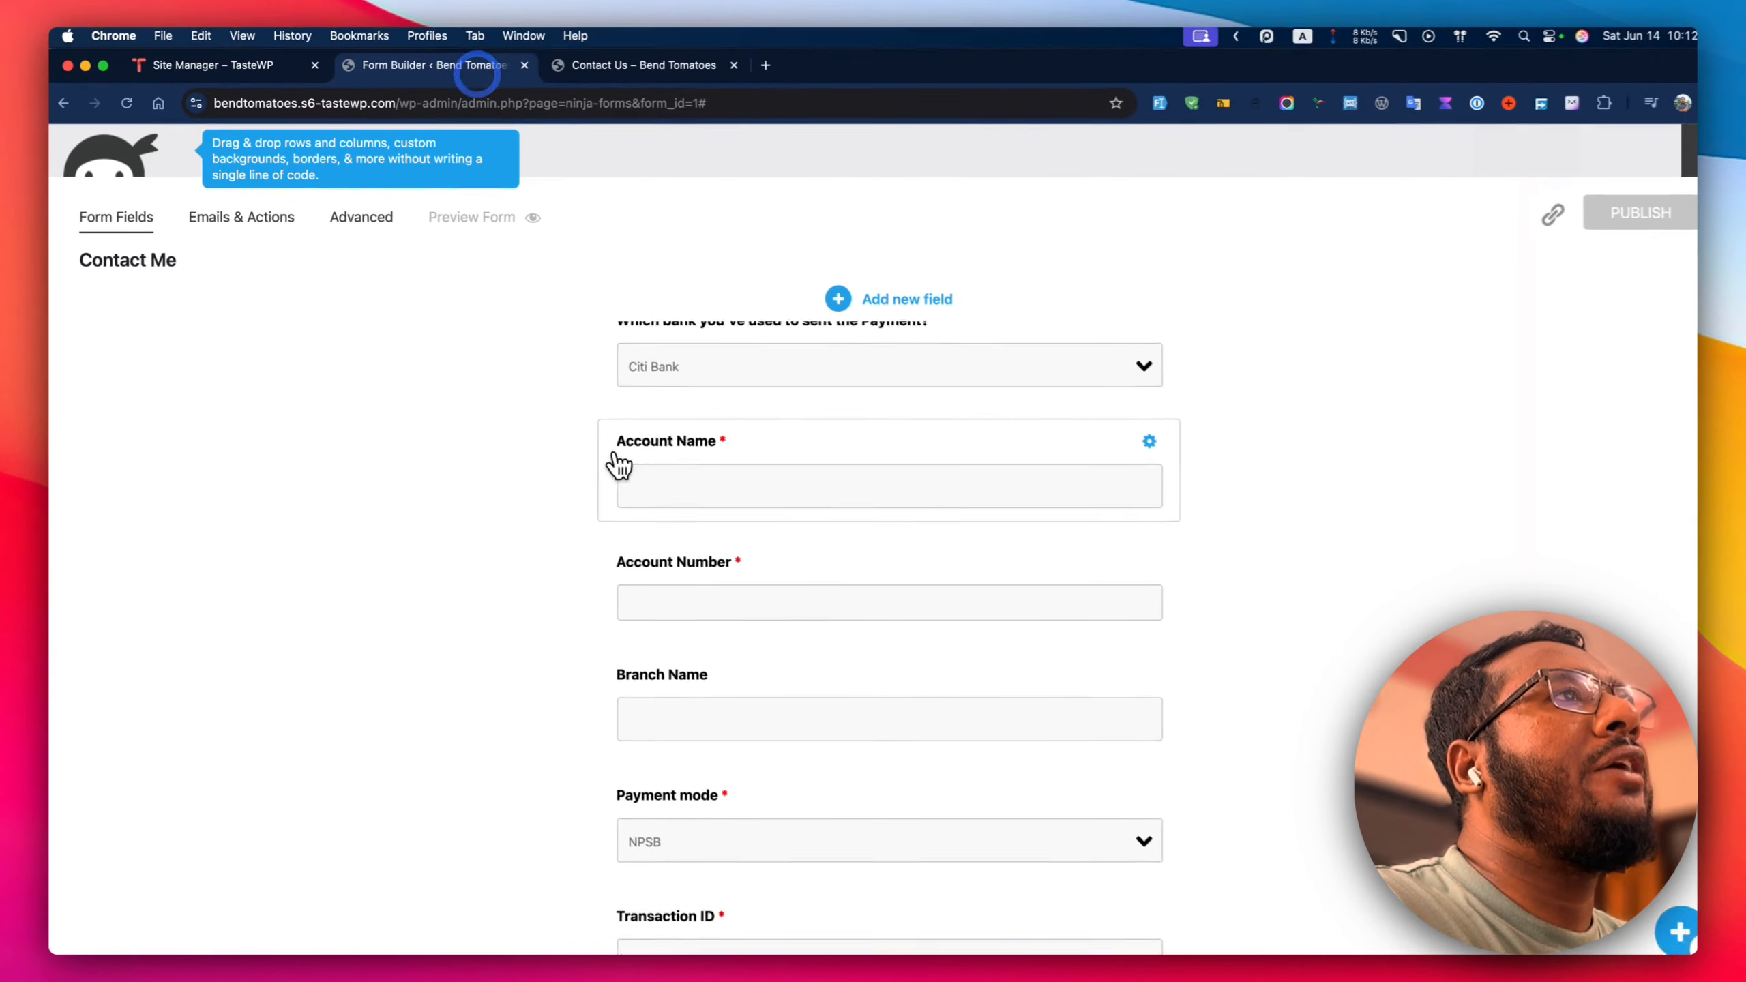
# Clear the Account Number field's minimum 9 and maximum 16 values.
pyautogui.scroll(-2, 619, 466)
pyautogui.click(675, 486)
pyautogui.click(979, 407)
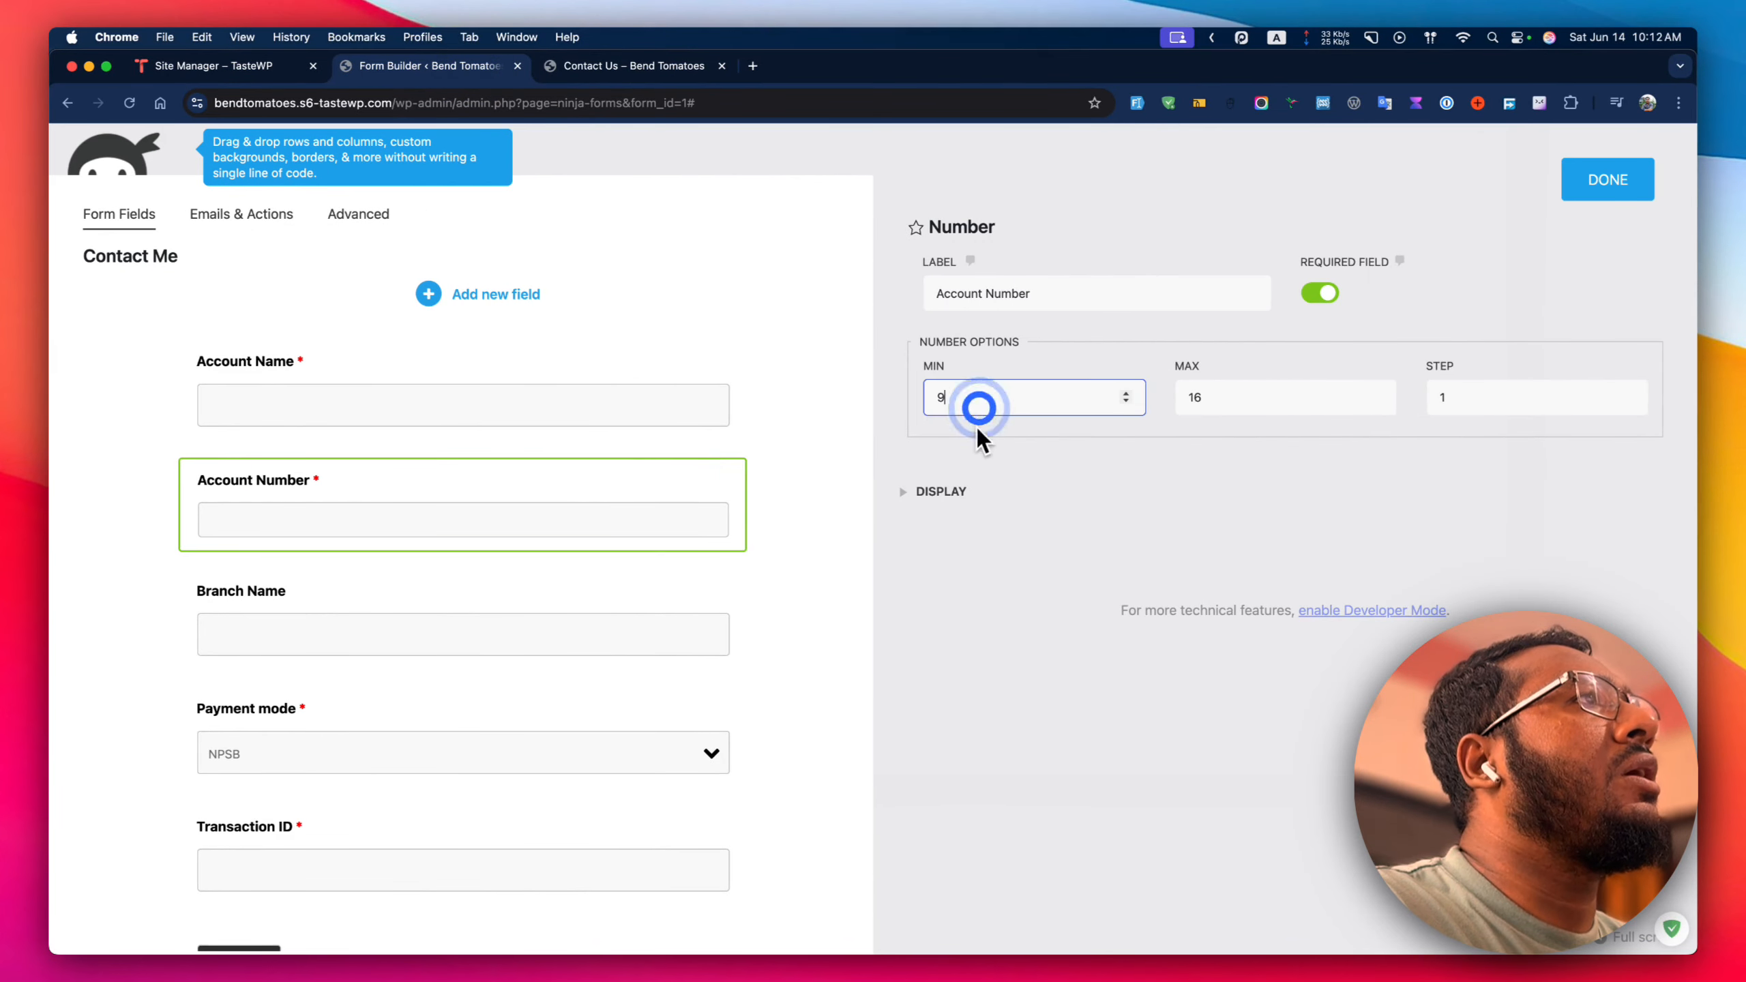
pyautogui.press('Tab')
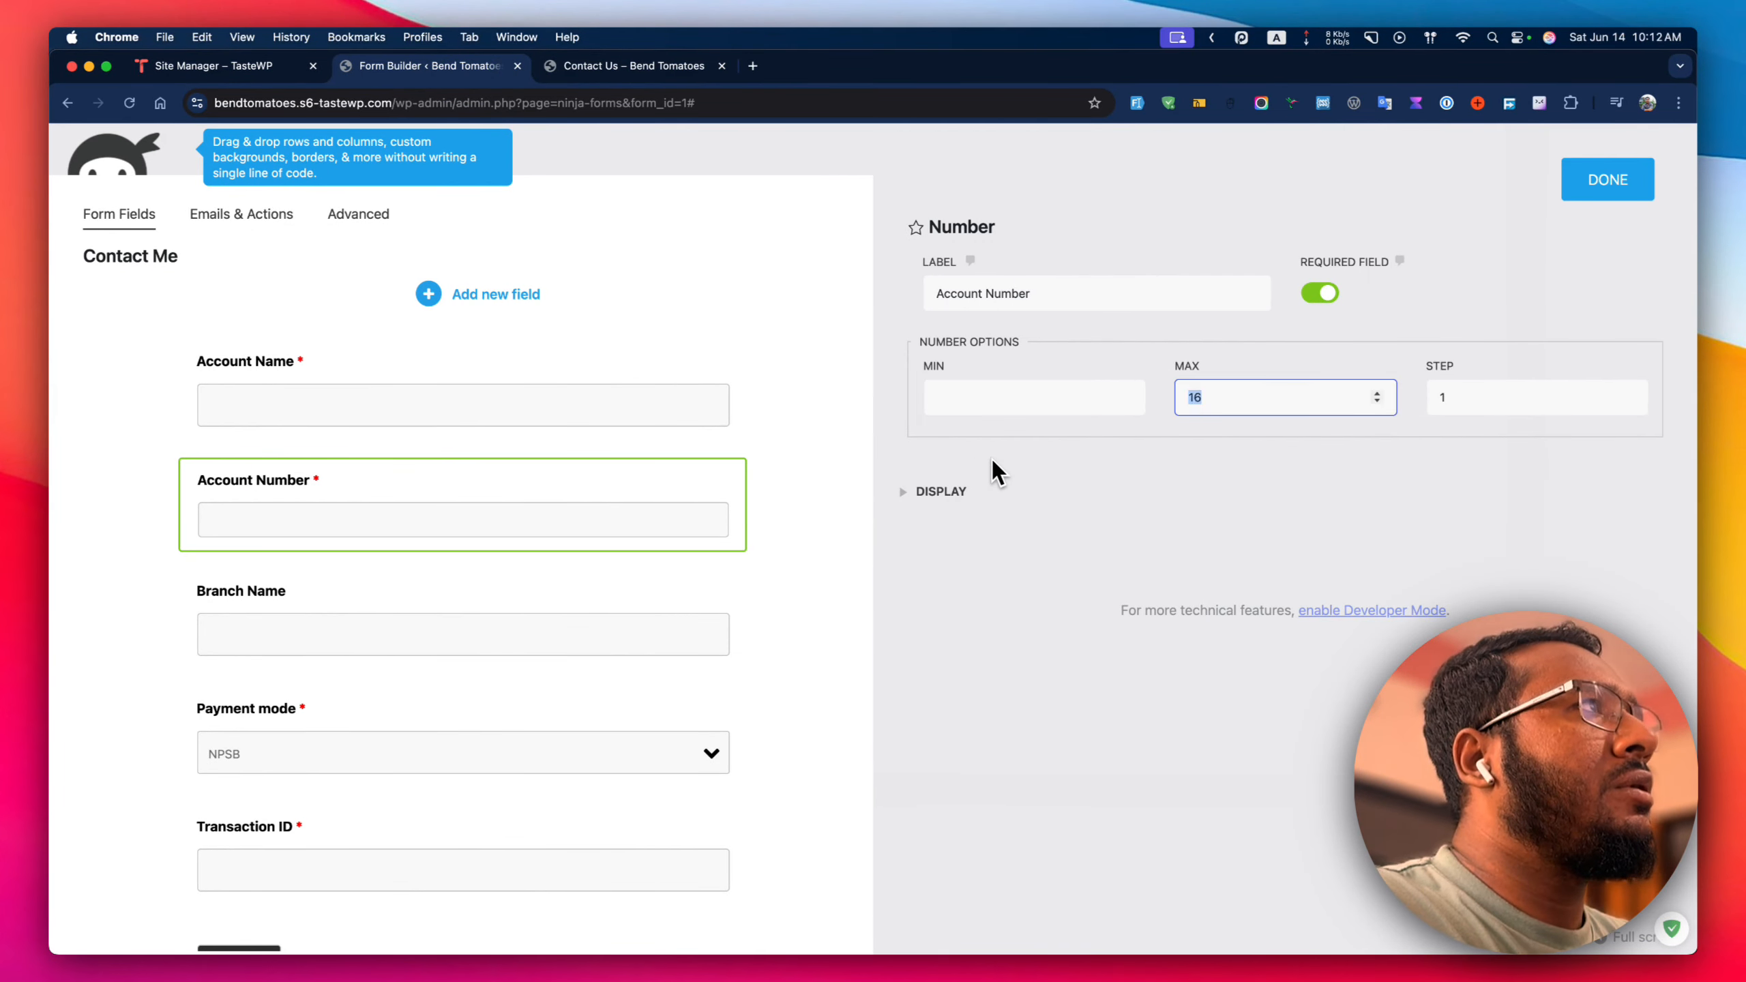
pyautogui.press('BackSpace')
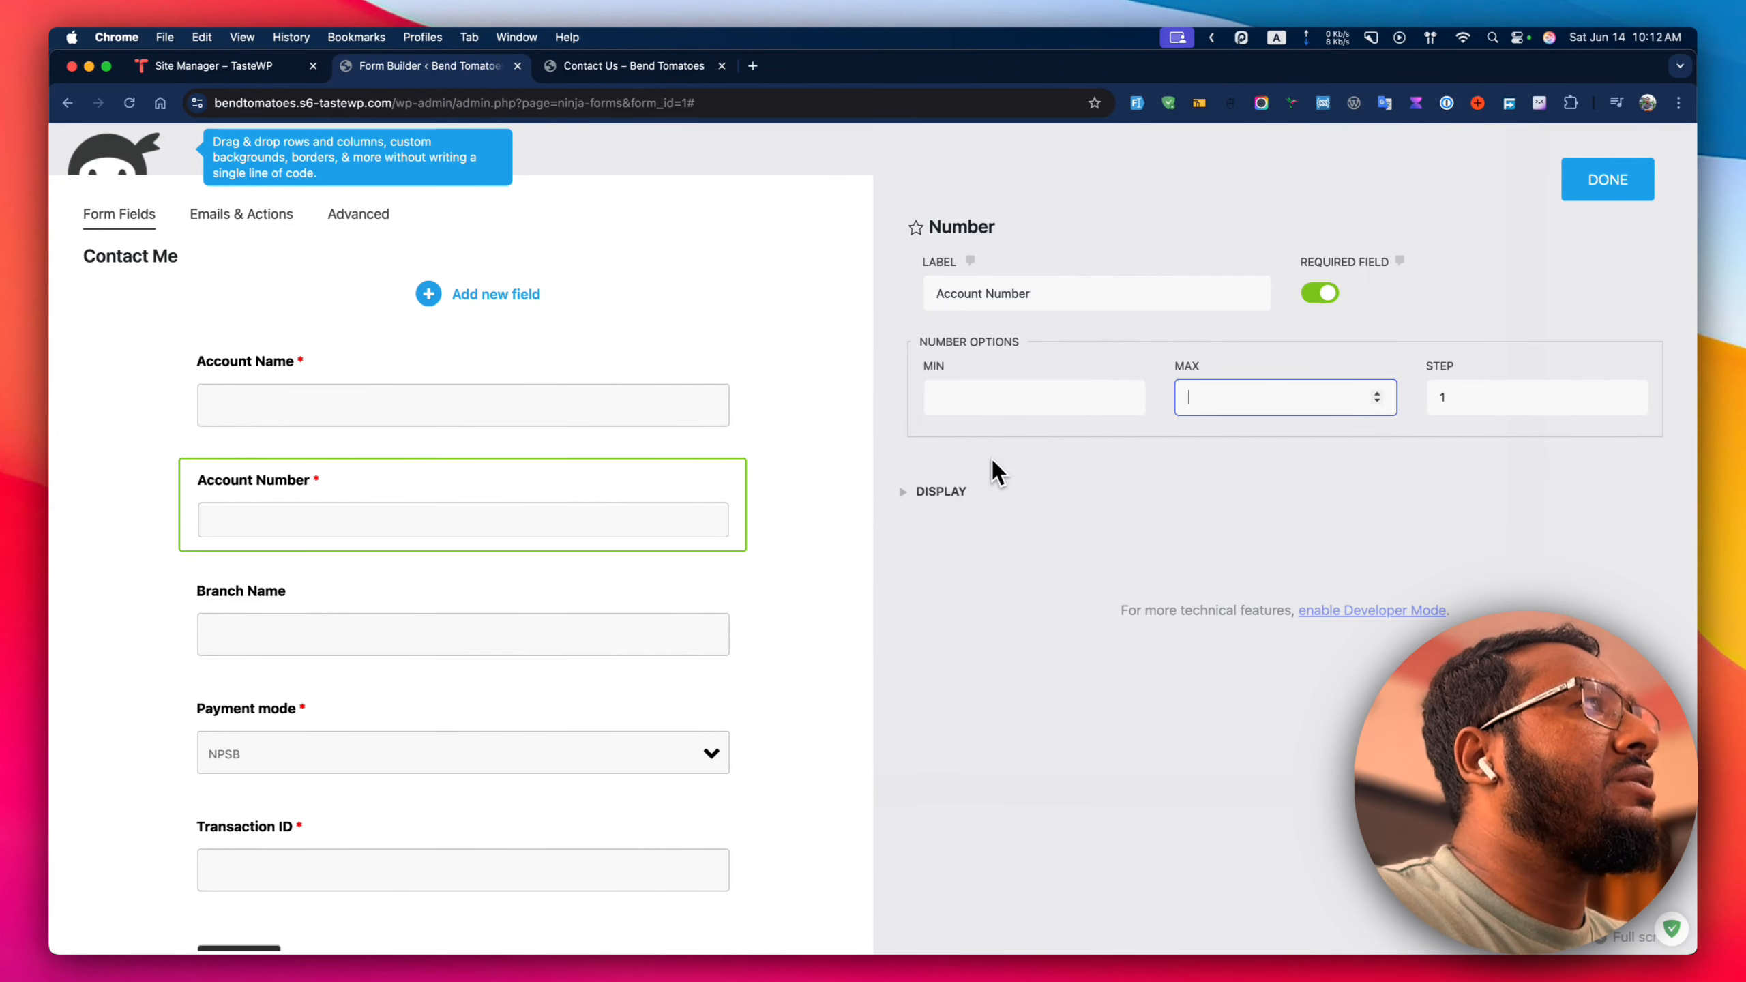
pyautogui.click(1631, 204)
pyautogui.click(887, 485)
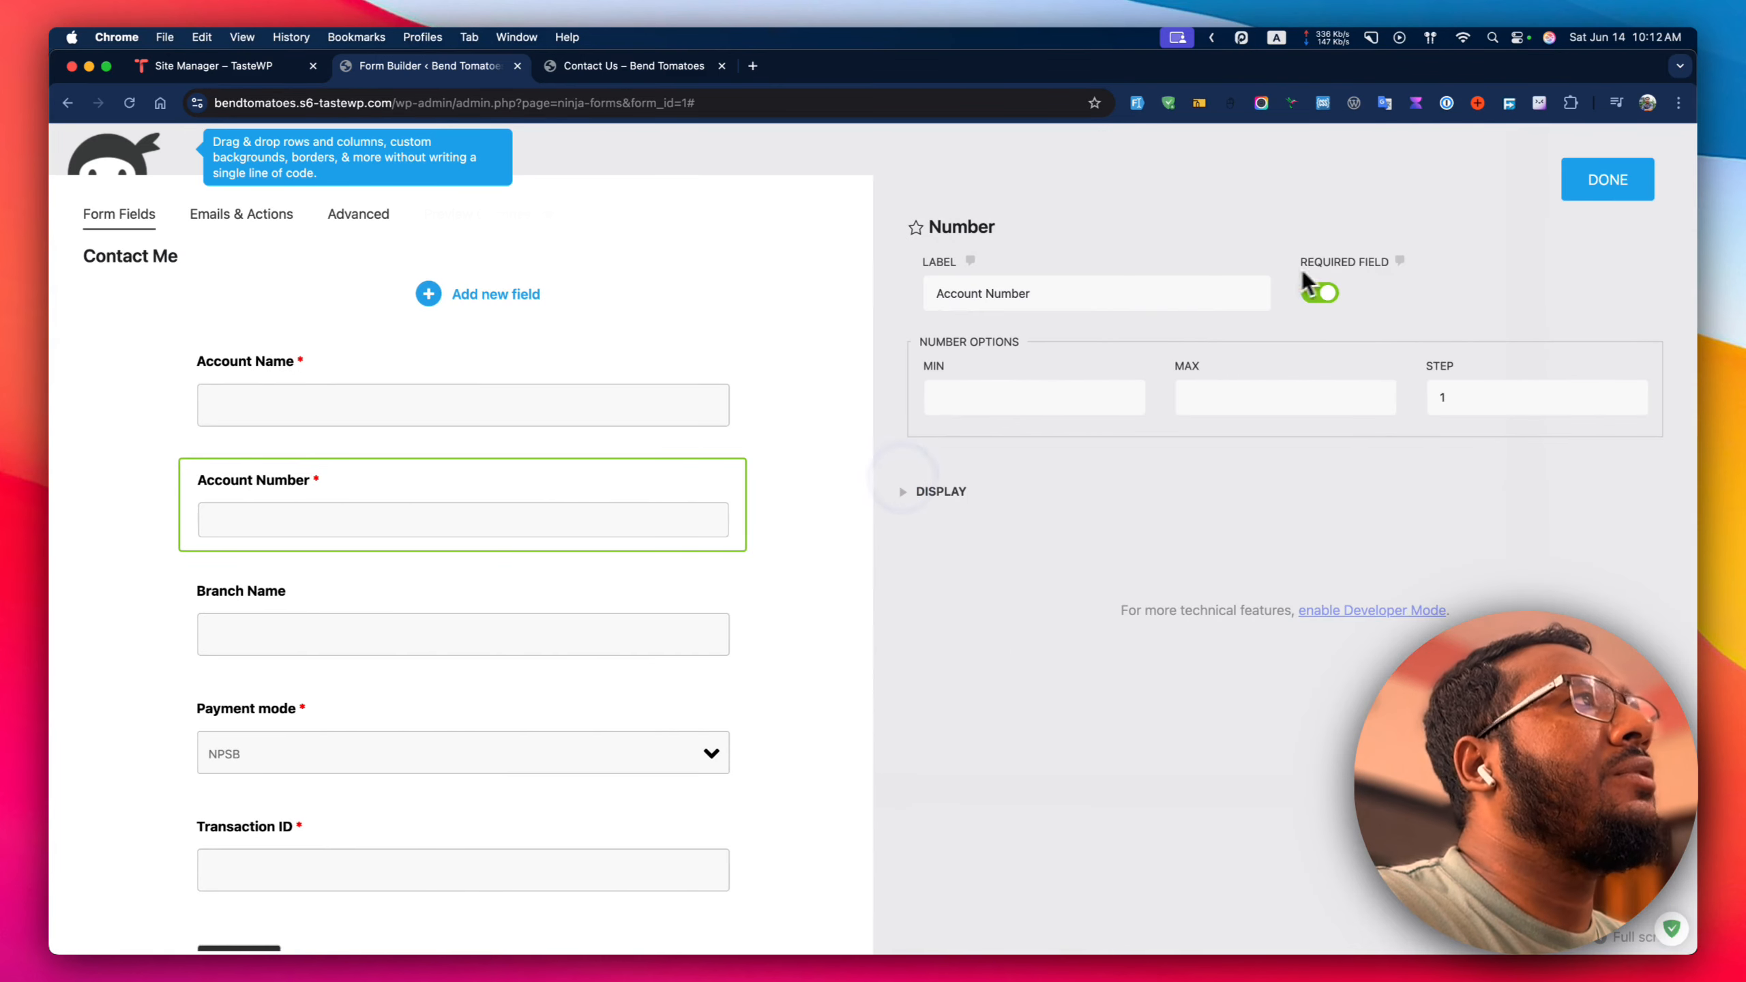
# Delete the numeric Account Number field and duplicate the Account Name field.
pyautogui.click(1581, 182)
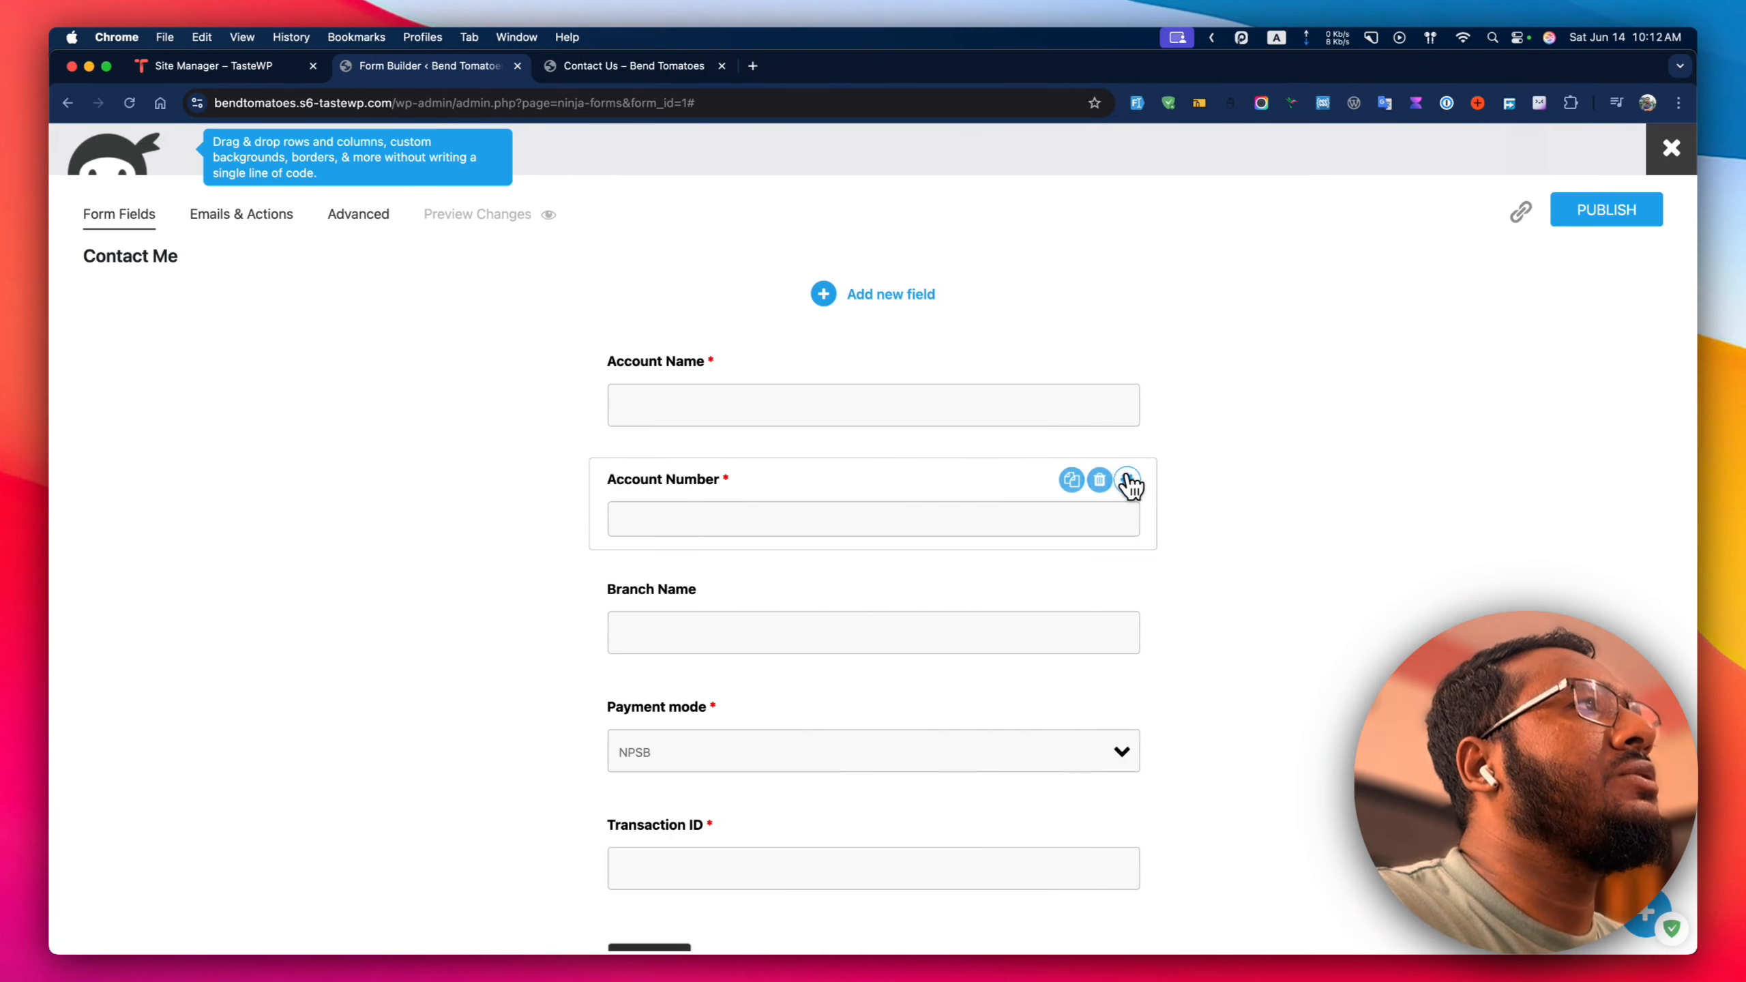
pyautogui.click(1093, 481)
pyautogui.moveTo(881, 398)
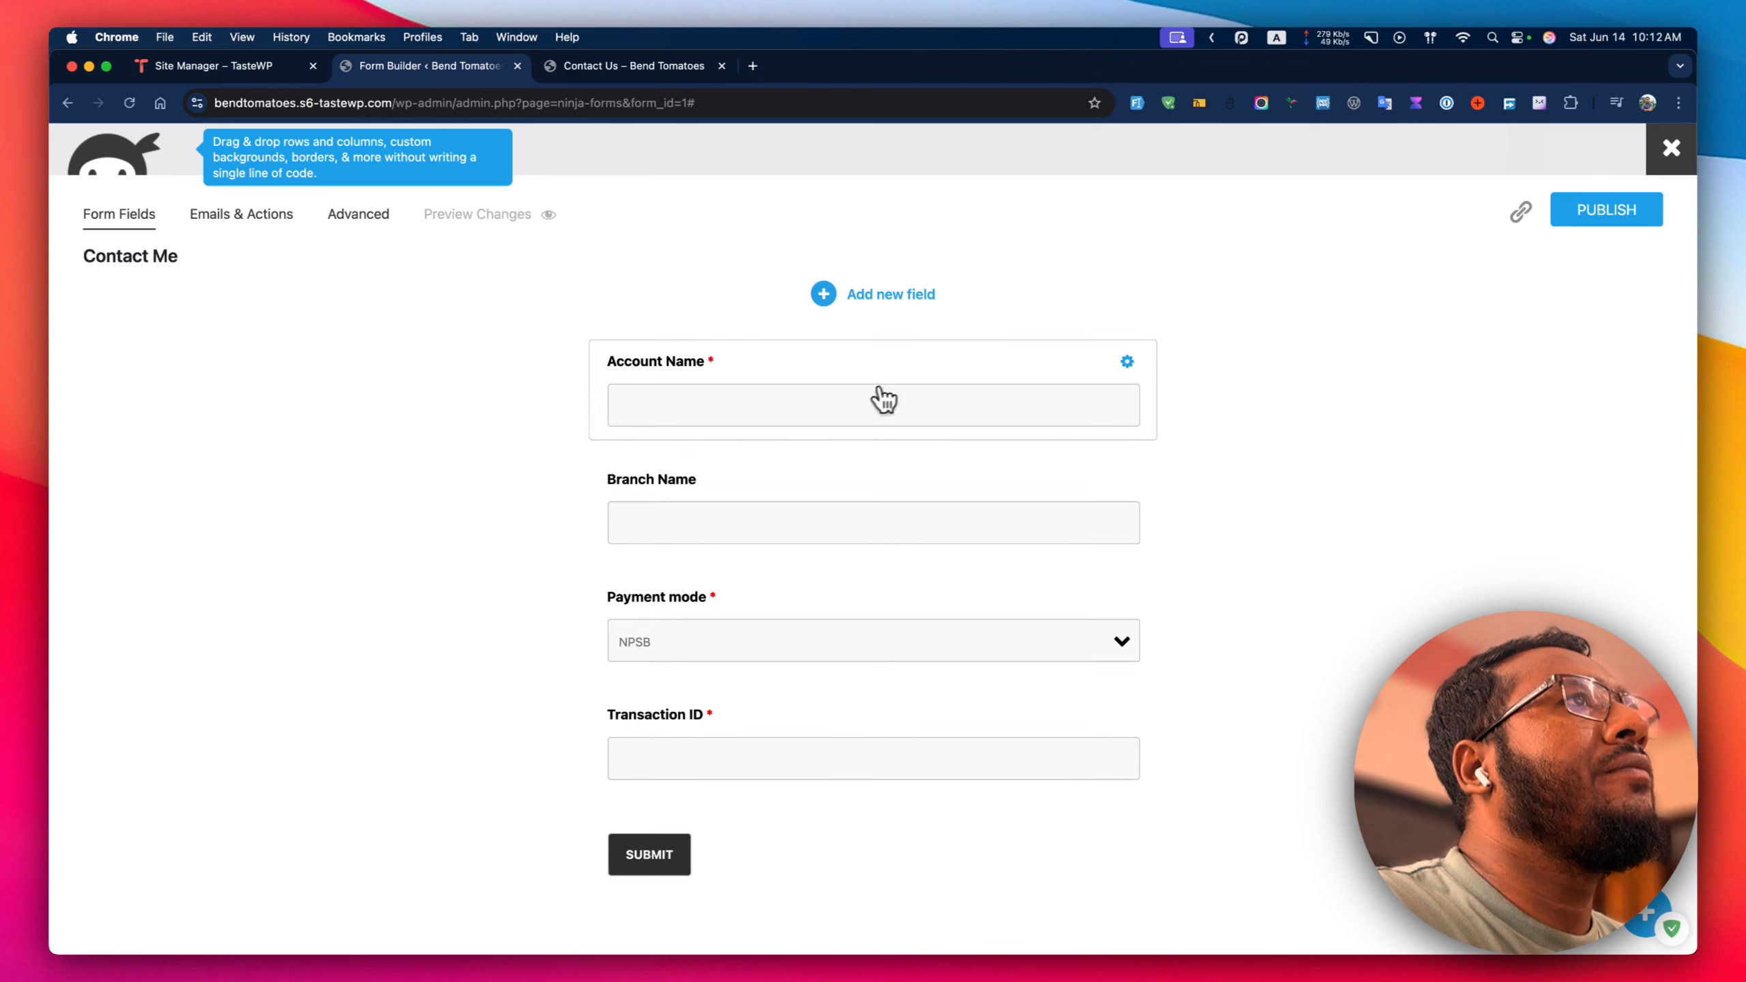
pyautogui.click(1071, 362)
# Rename the copy to Account Number, publish the form, and enable developer mode.
pyautogui.click(772, 498)
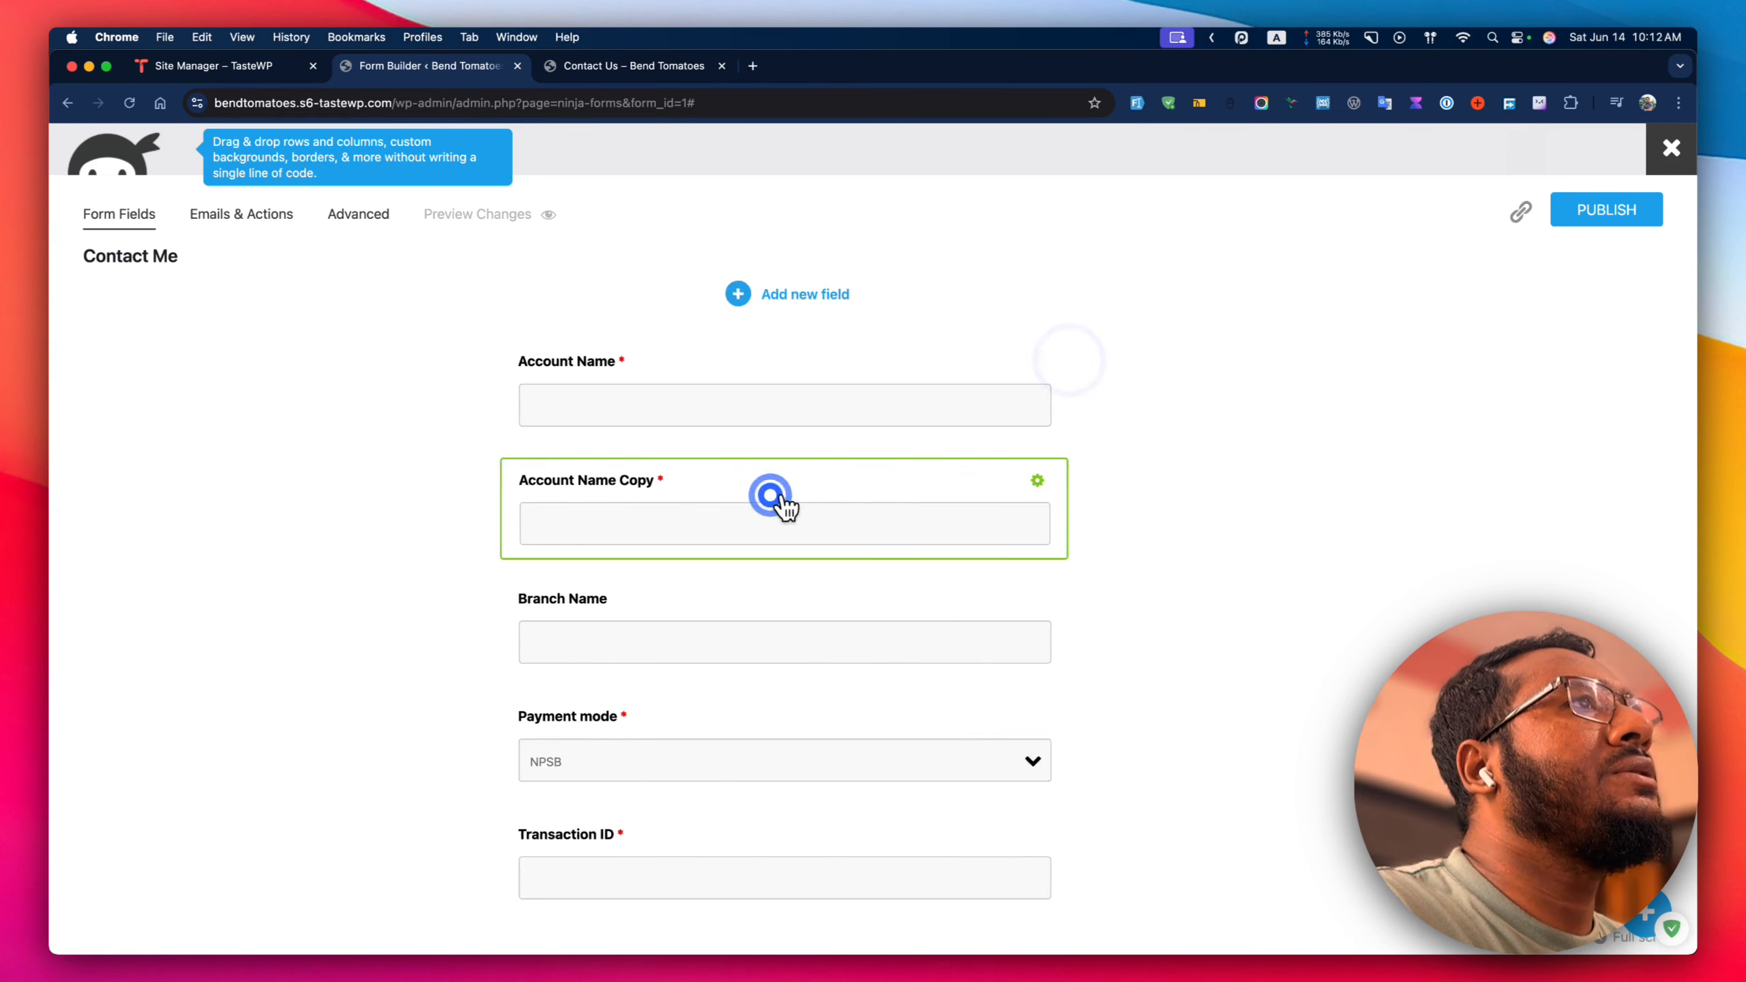
pyautogui.moveTo(992, 295); pyautogui.dragTo(1077, 295)
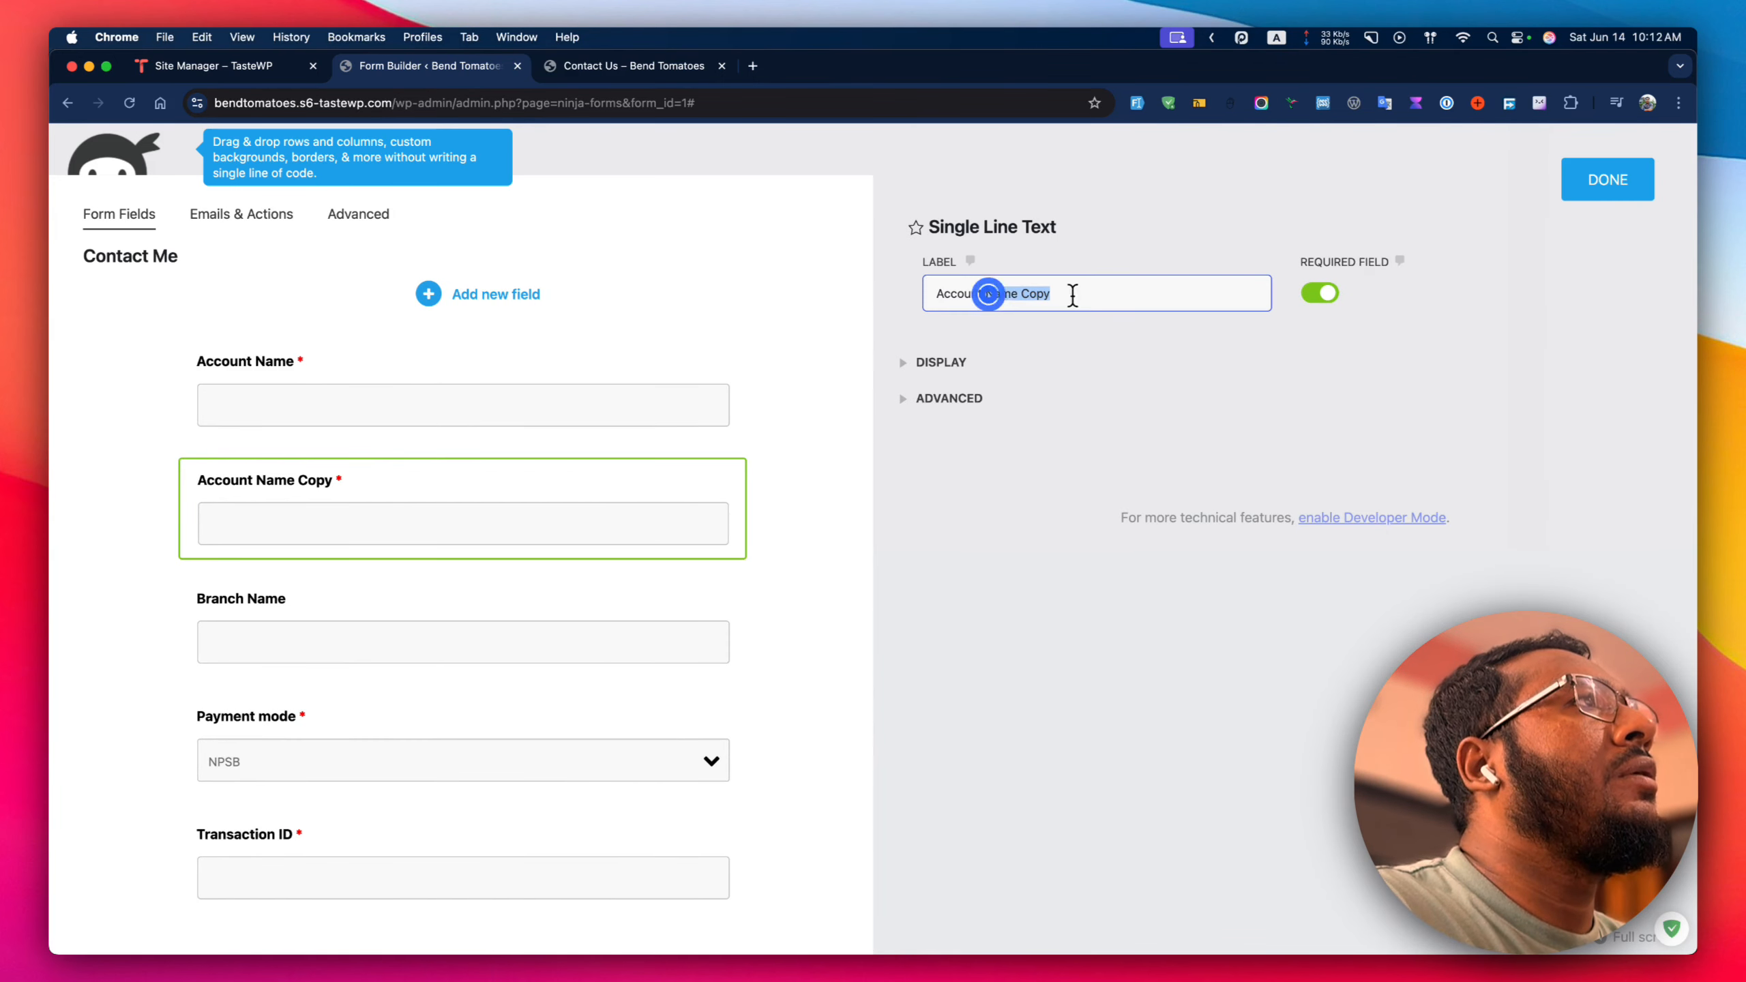
pyautogui.write('Numb')
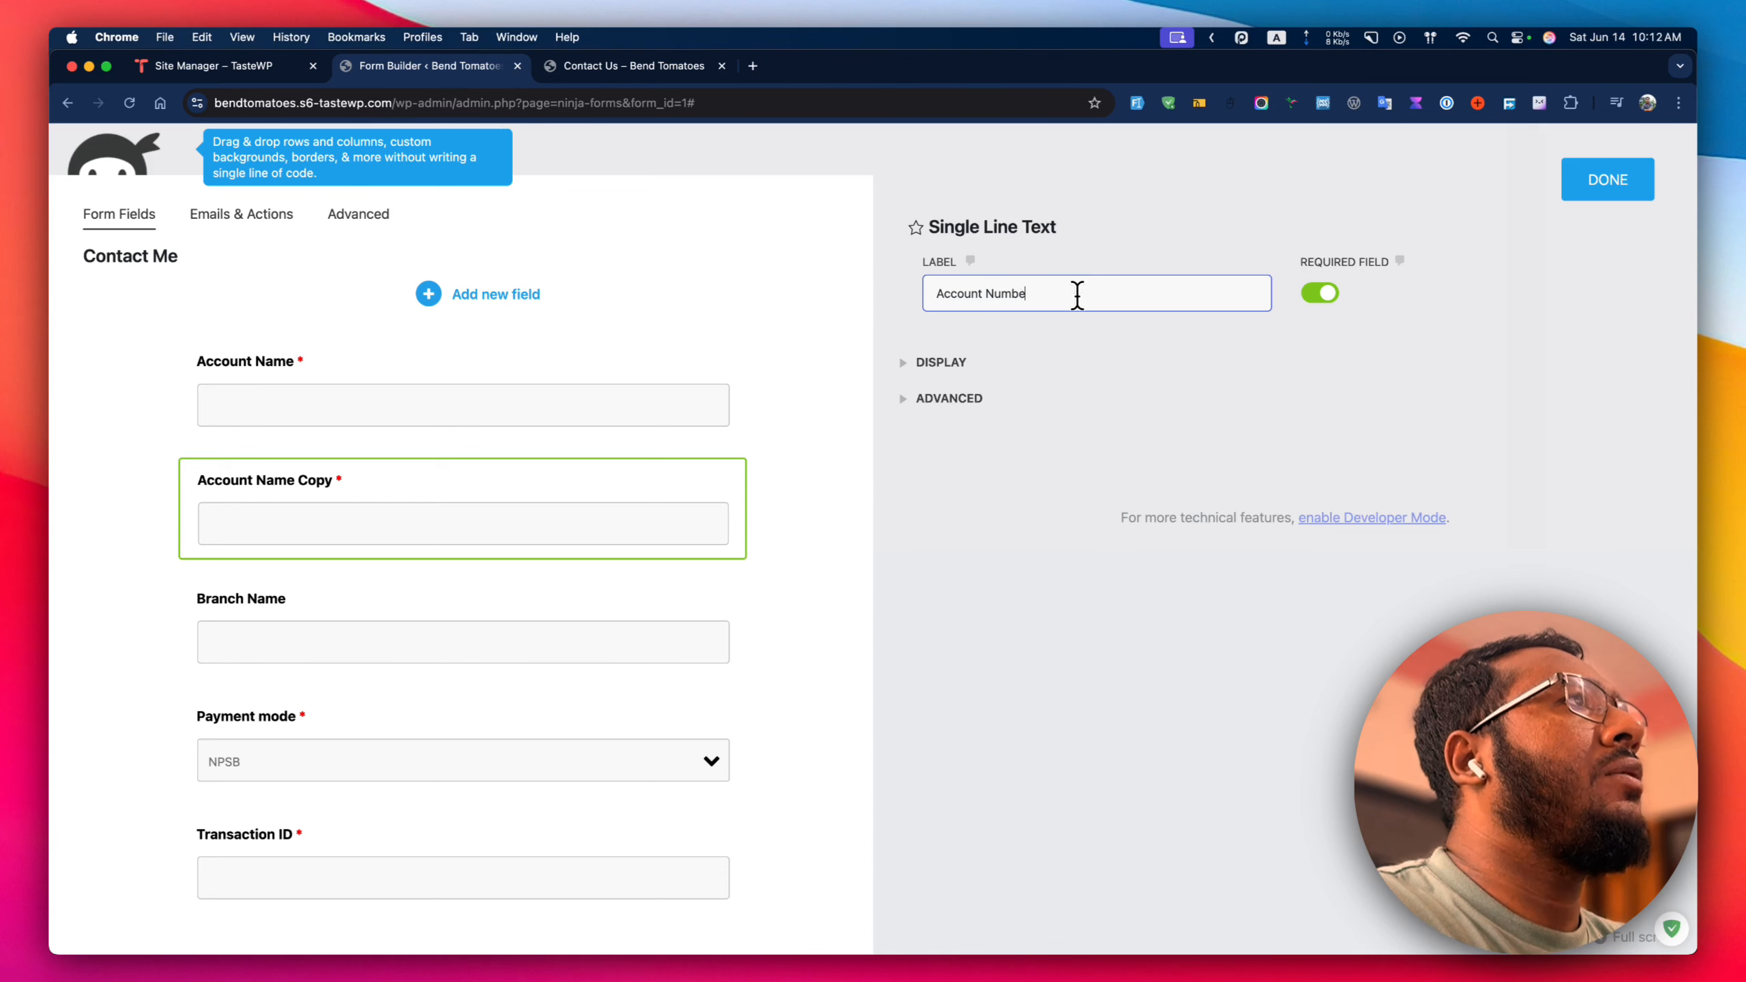
pyautogui.write('er')
pyautogui.click(987, 368)
pyautogui.click(997, 364)
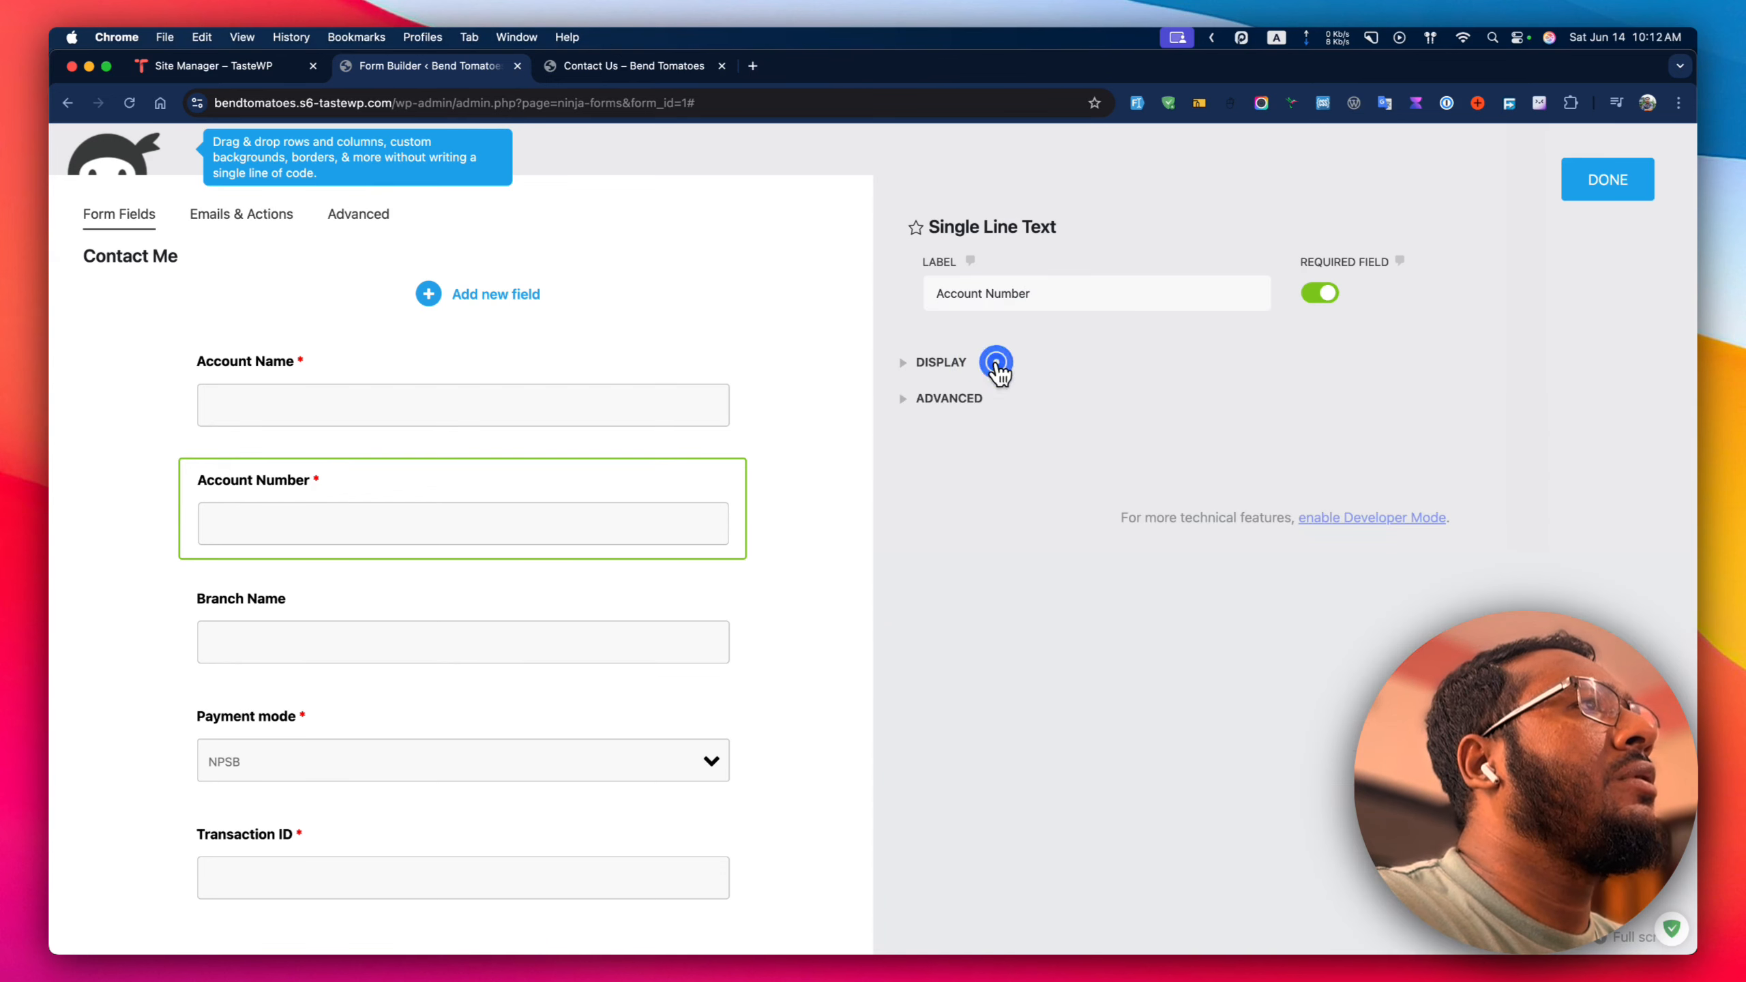
pyautogui.click(1616, 196)
pyautogui.click(1612, 214)
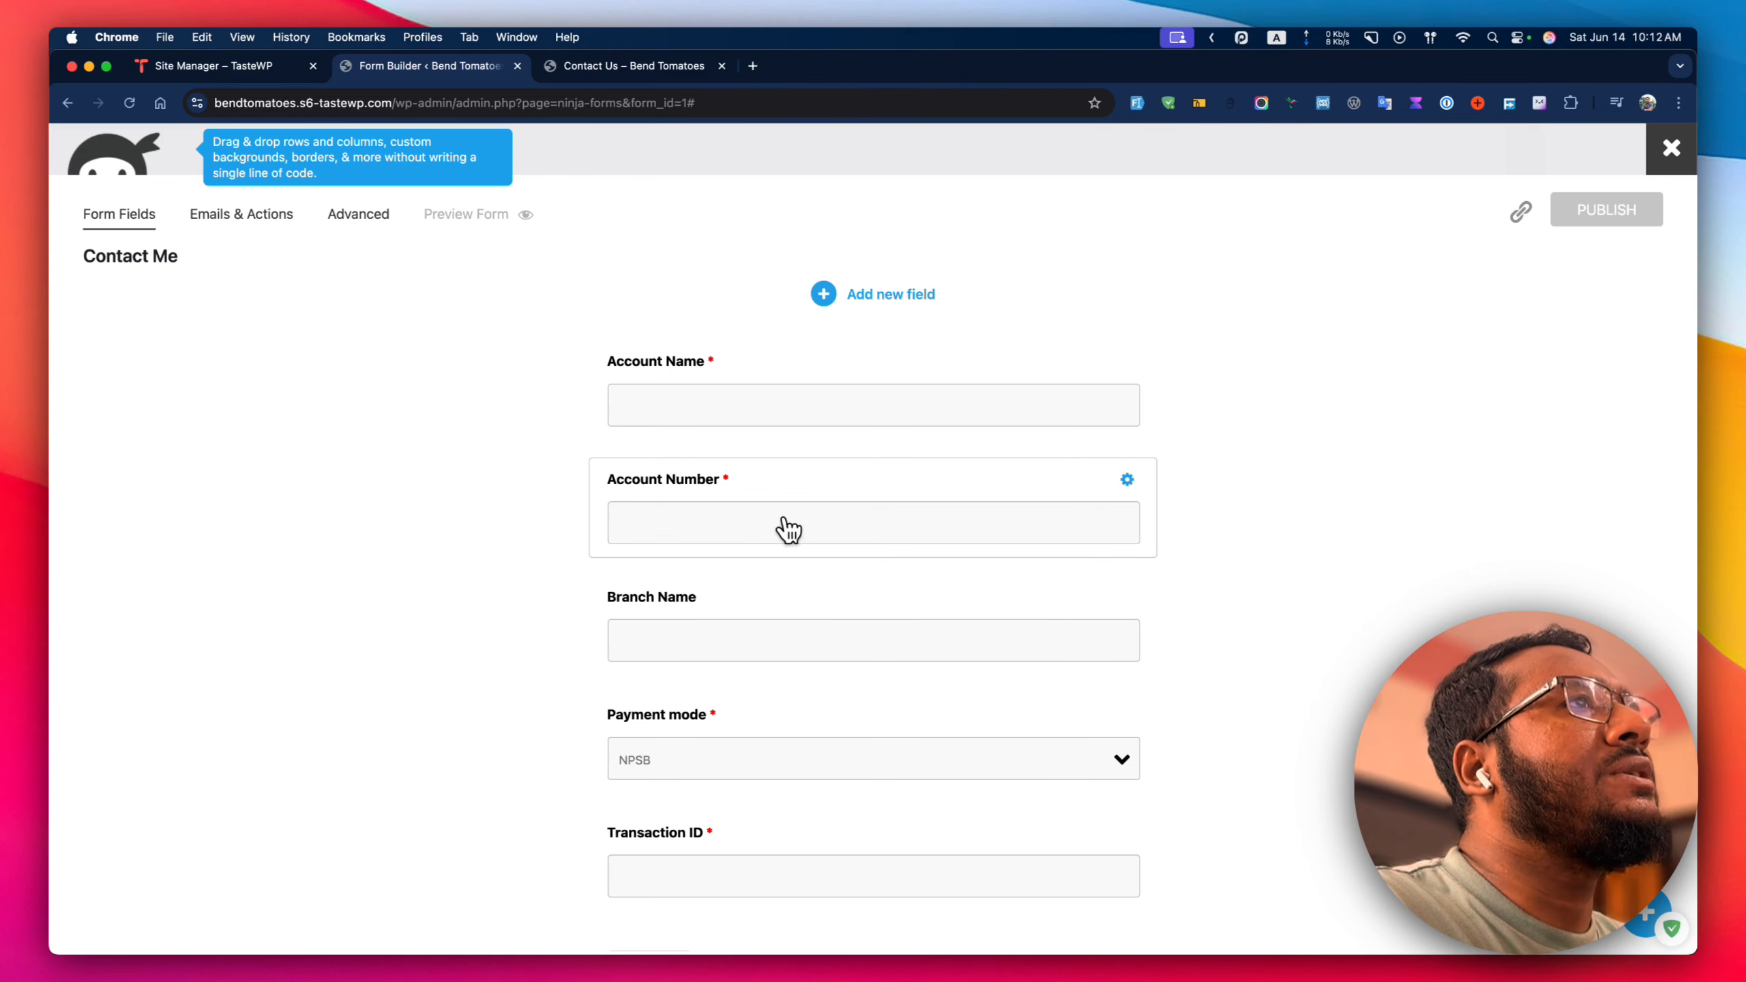
pyautogui.click(769, 496)
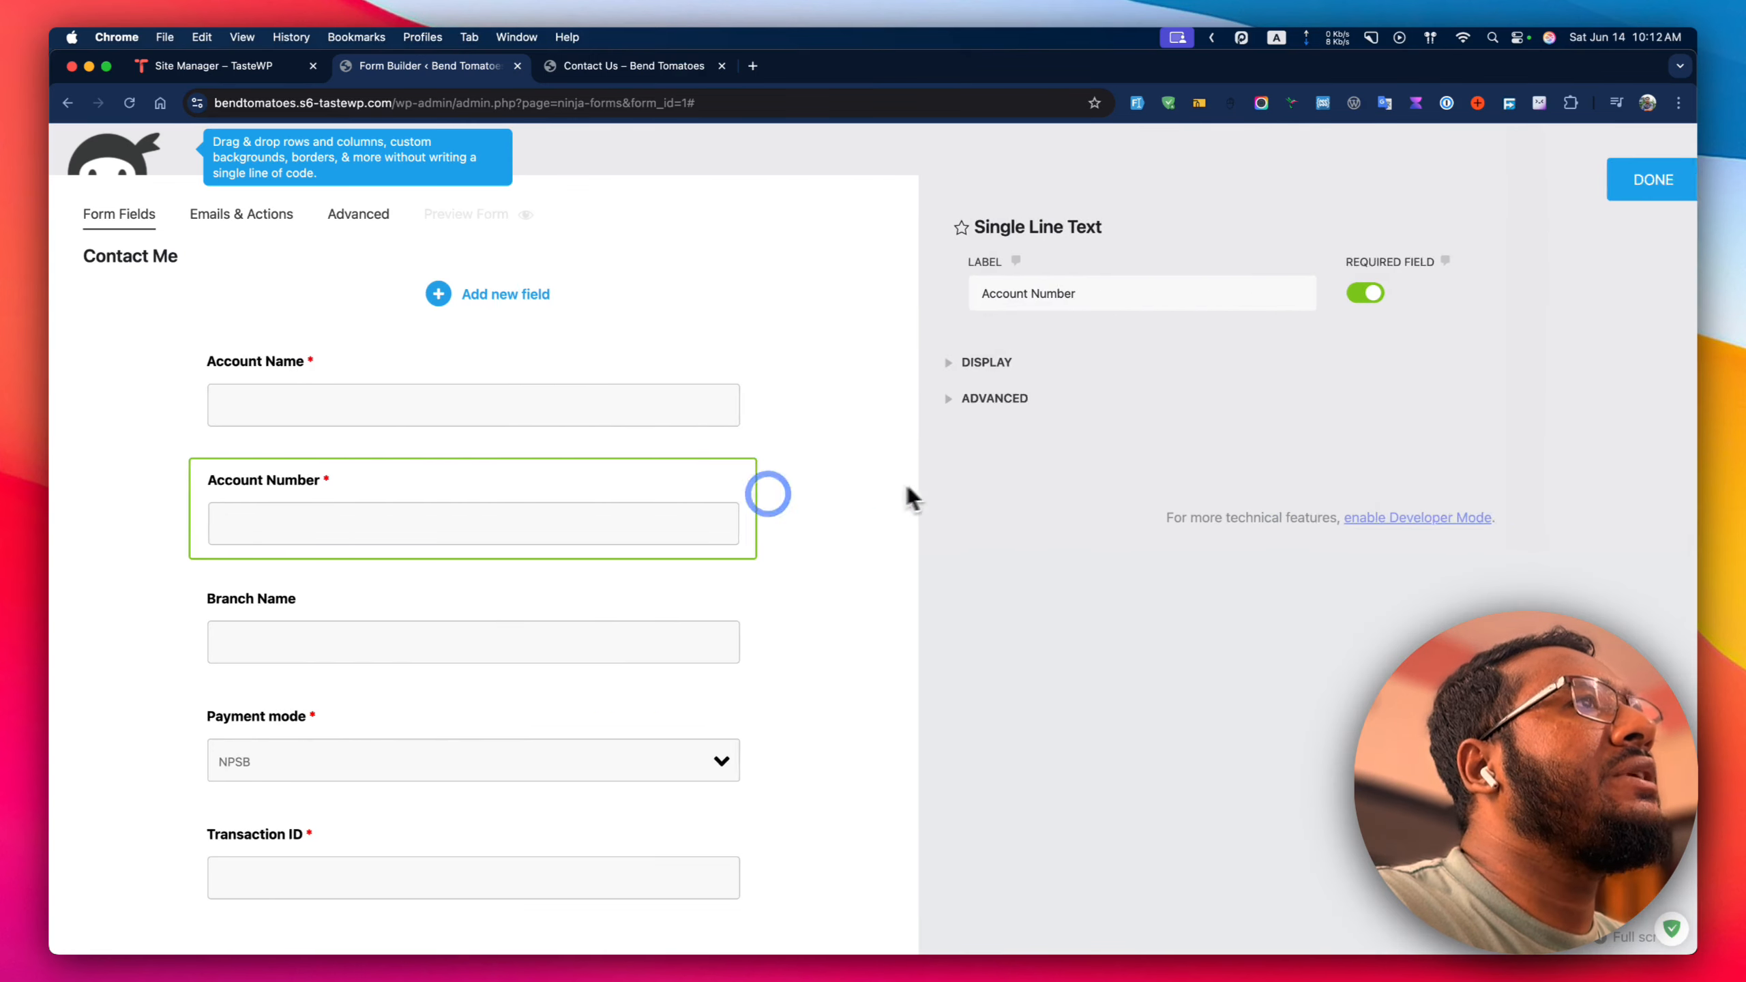
pyautogui.click(1377, 524)
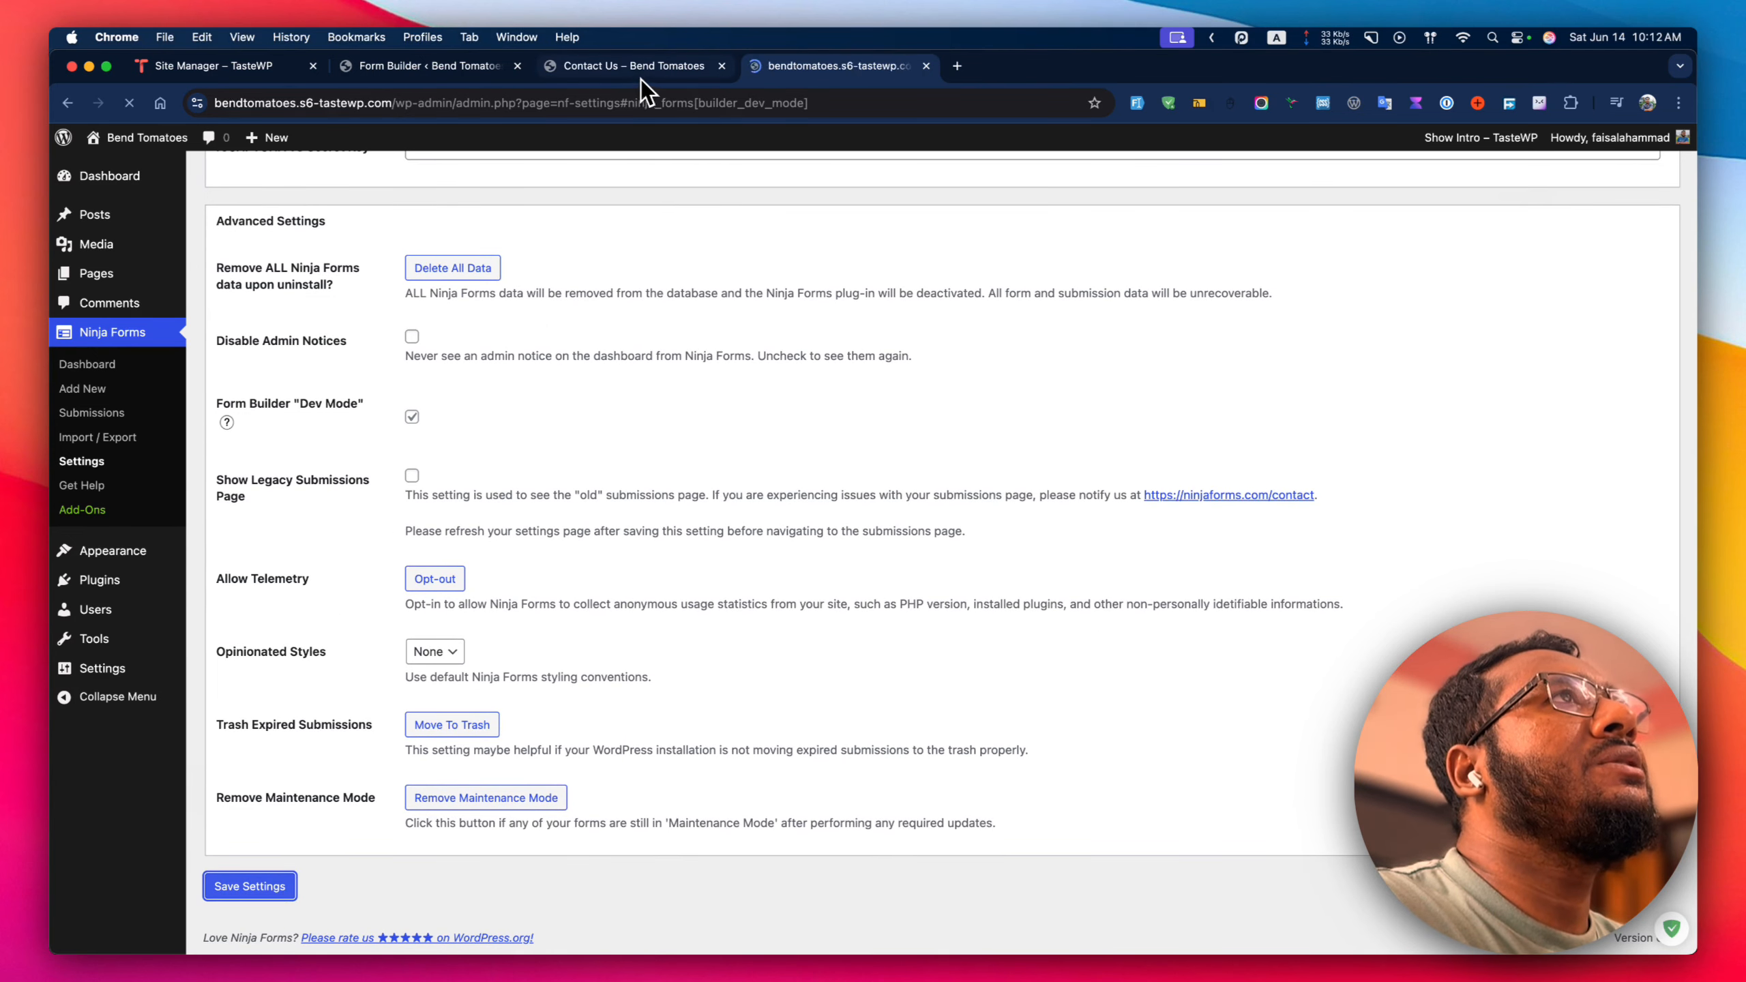
# Reload the Form Builder so Dev Mode takes effect.
pyautogui.click(429, 66)
pyautogui.click(130, 104)
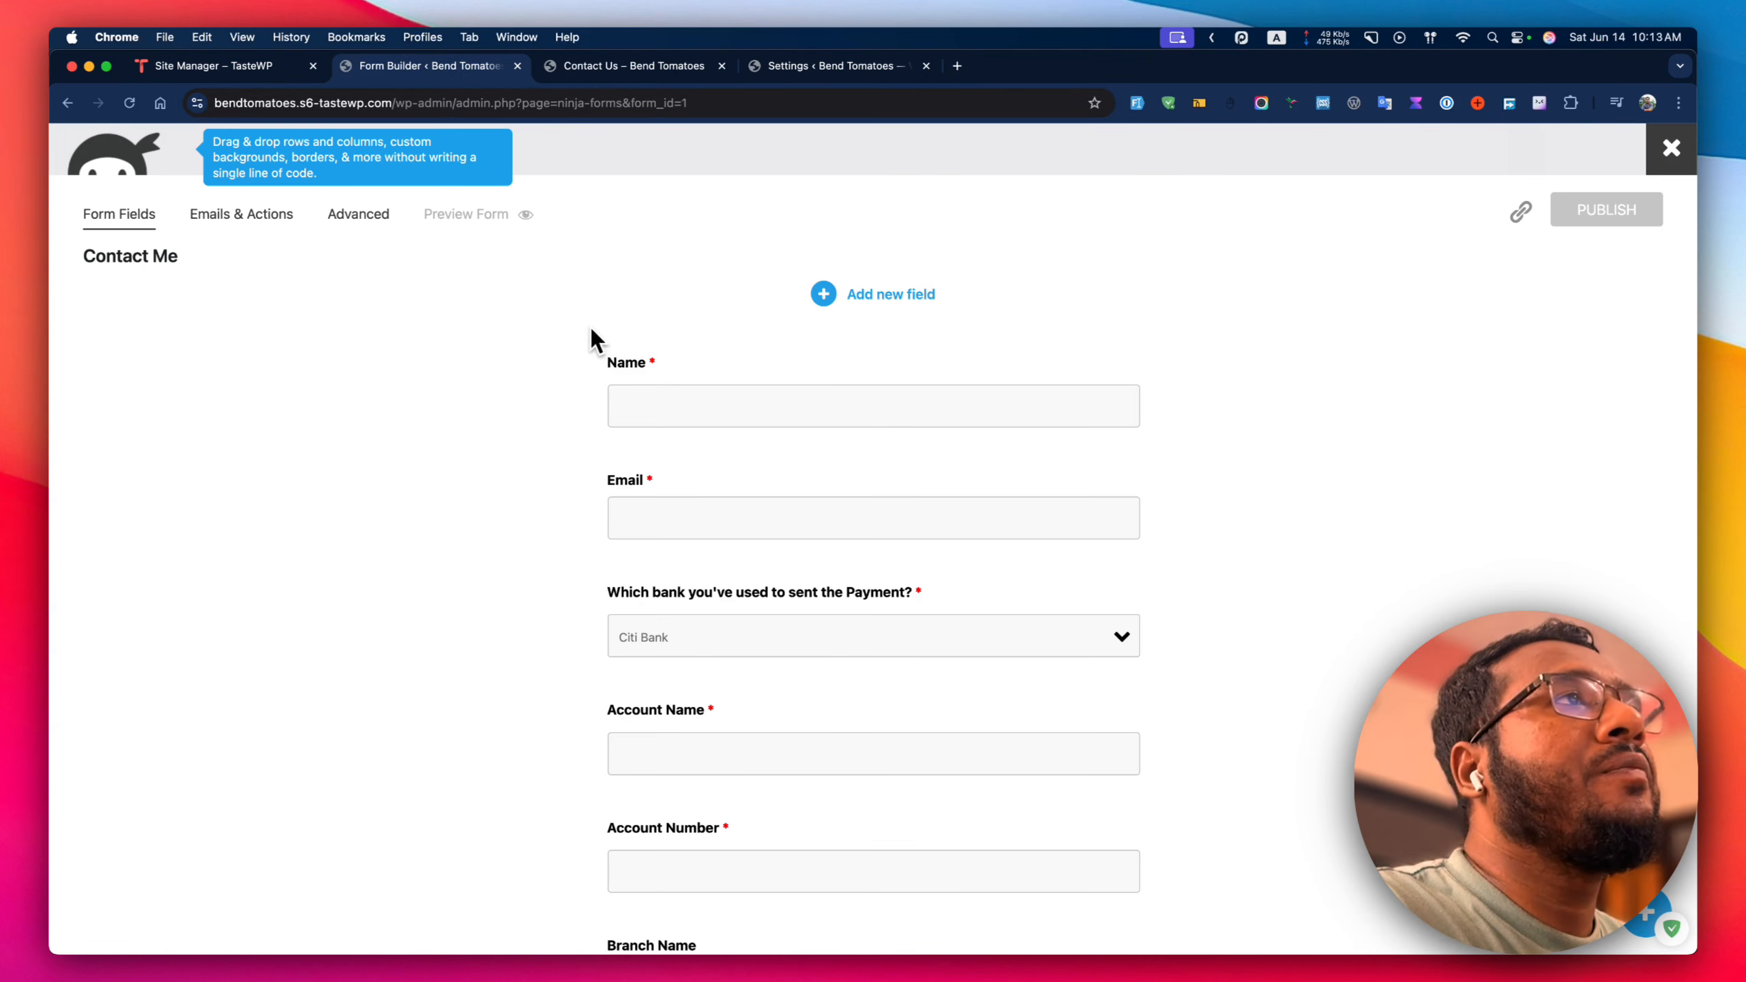
# Limit the Account Number field's input to 16 characters.
pyautogui.scroll(-3, 718, 608)
pyautogui.click(750, 673)
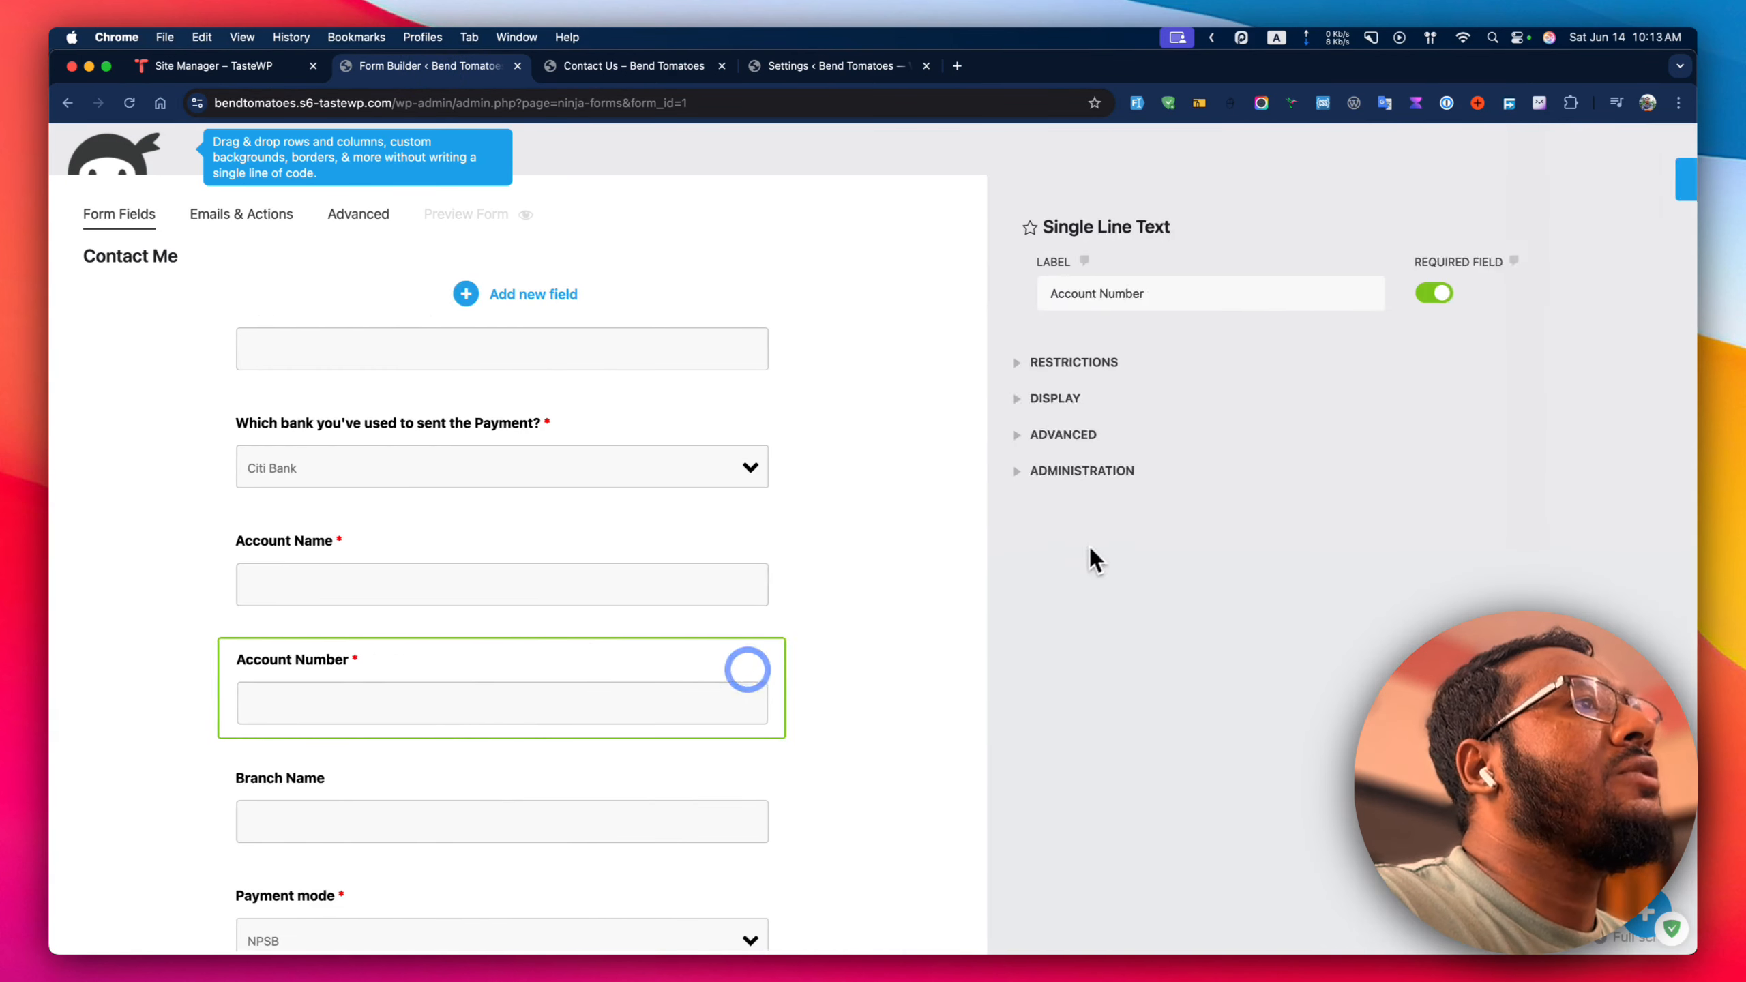
pyautogui.click(935, 434)
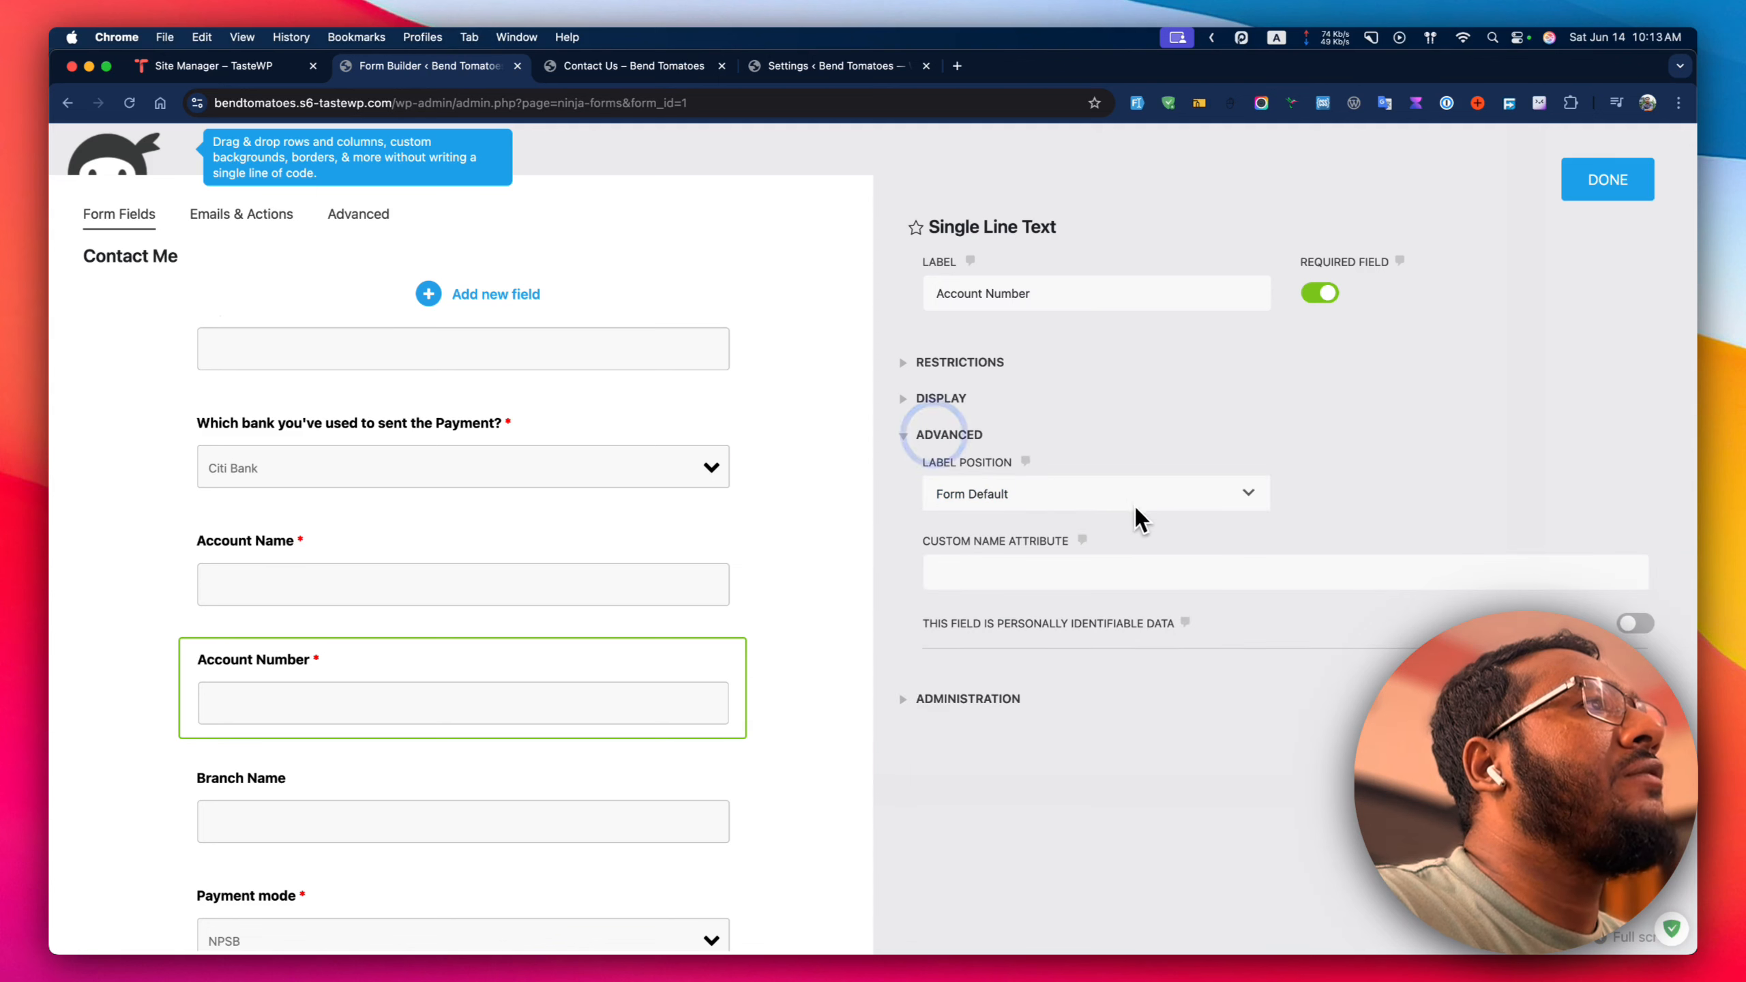
pyautogui.click(993, 700)
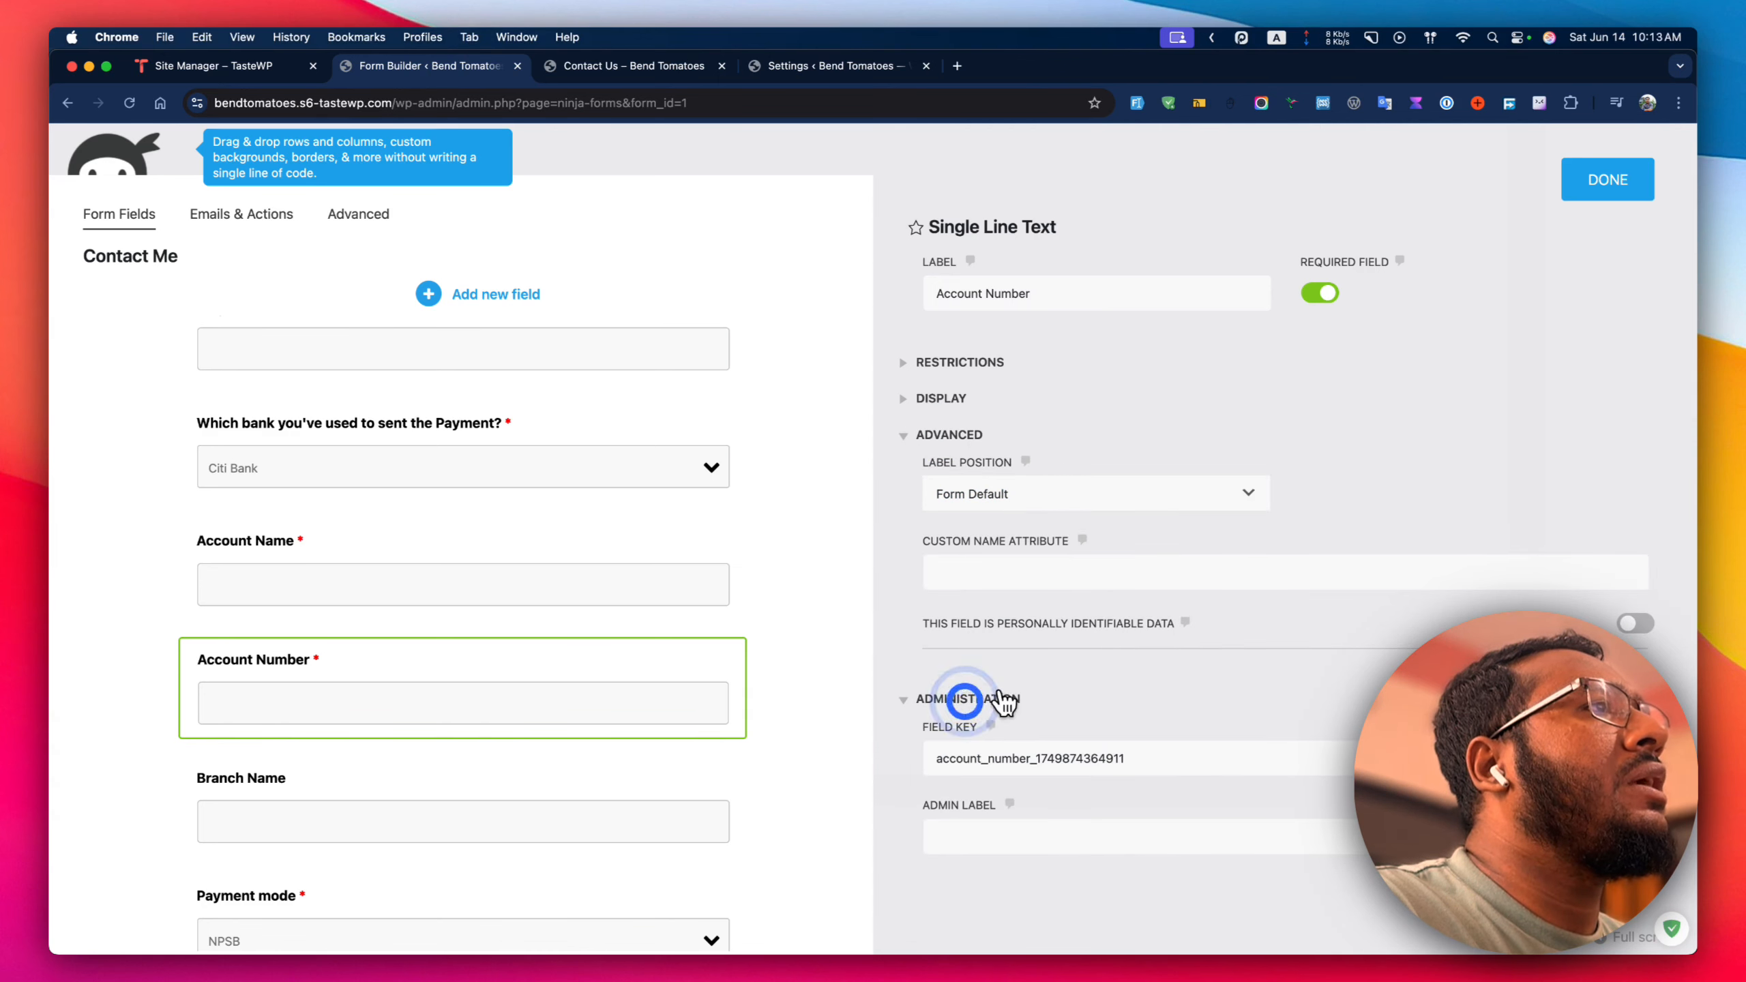
pyautogui.click(990, 700)
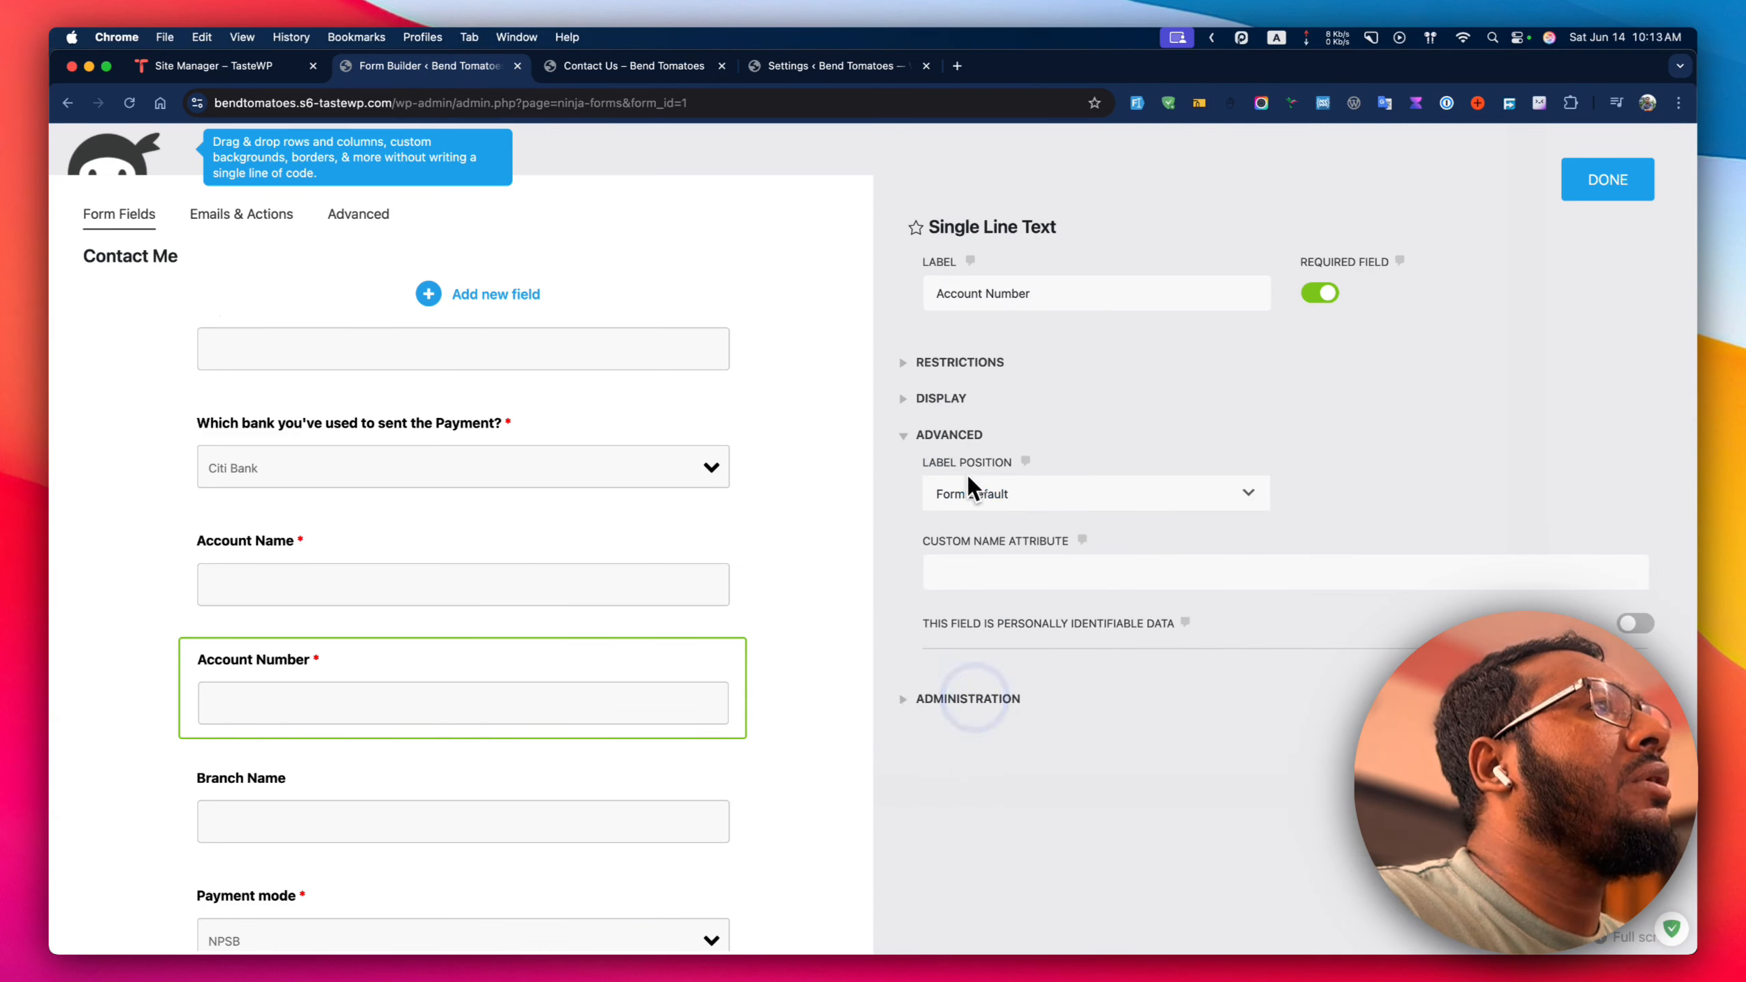
pyautogui.click(951, 435)
pyautogui.click(949, 363)
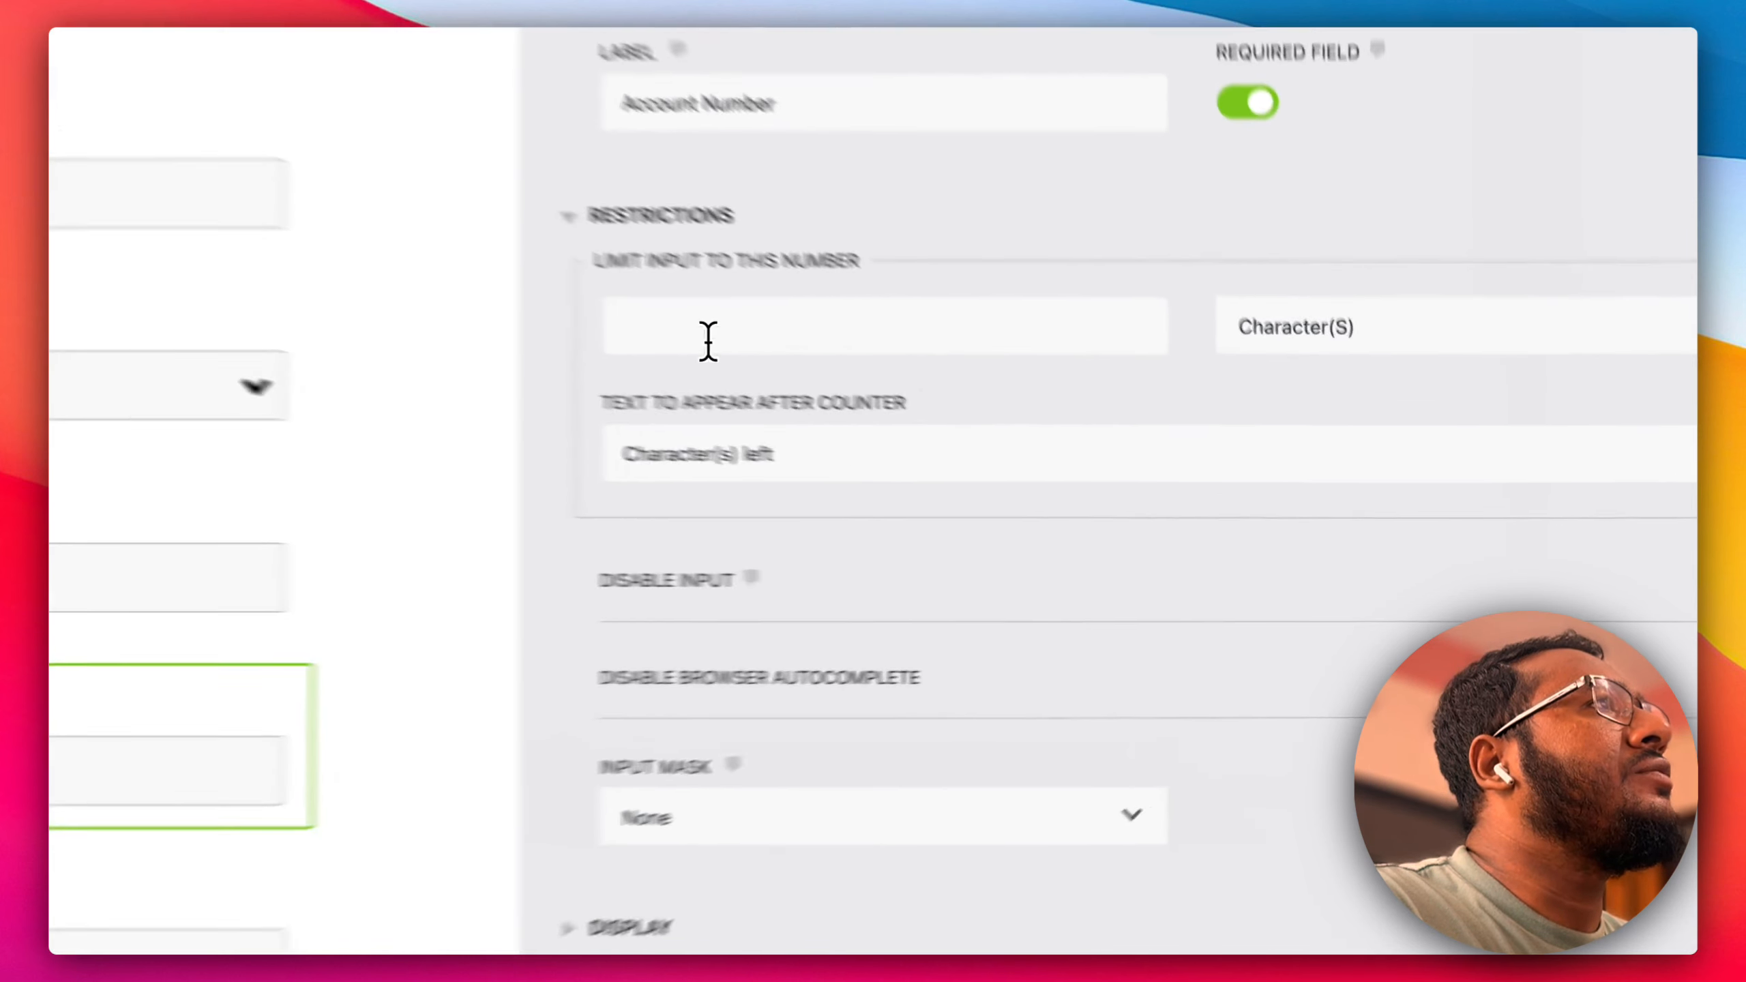
pyautogui.click(987, 433)
pyautogui.write('16')
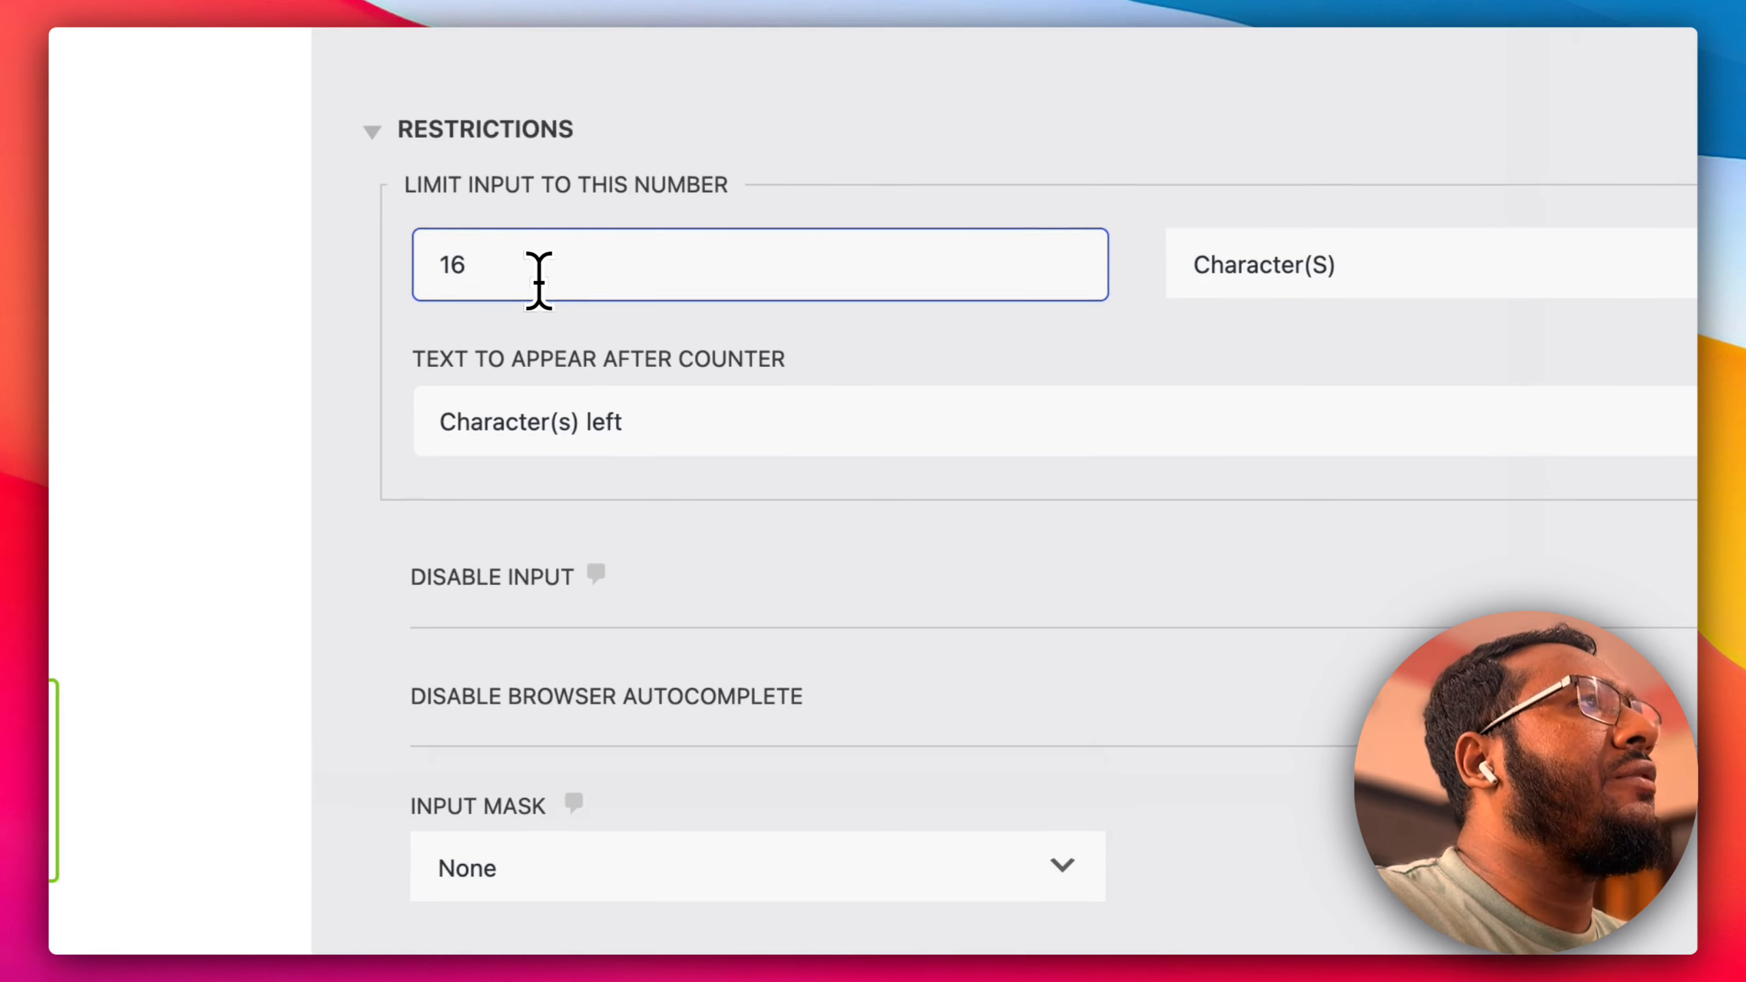
pyautogui.click(825, 344)
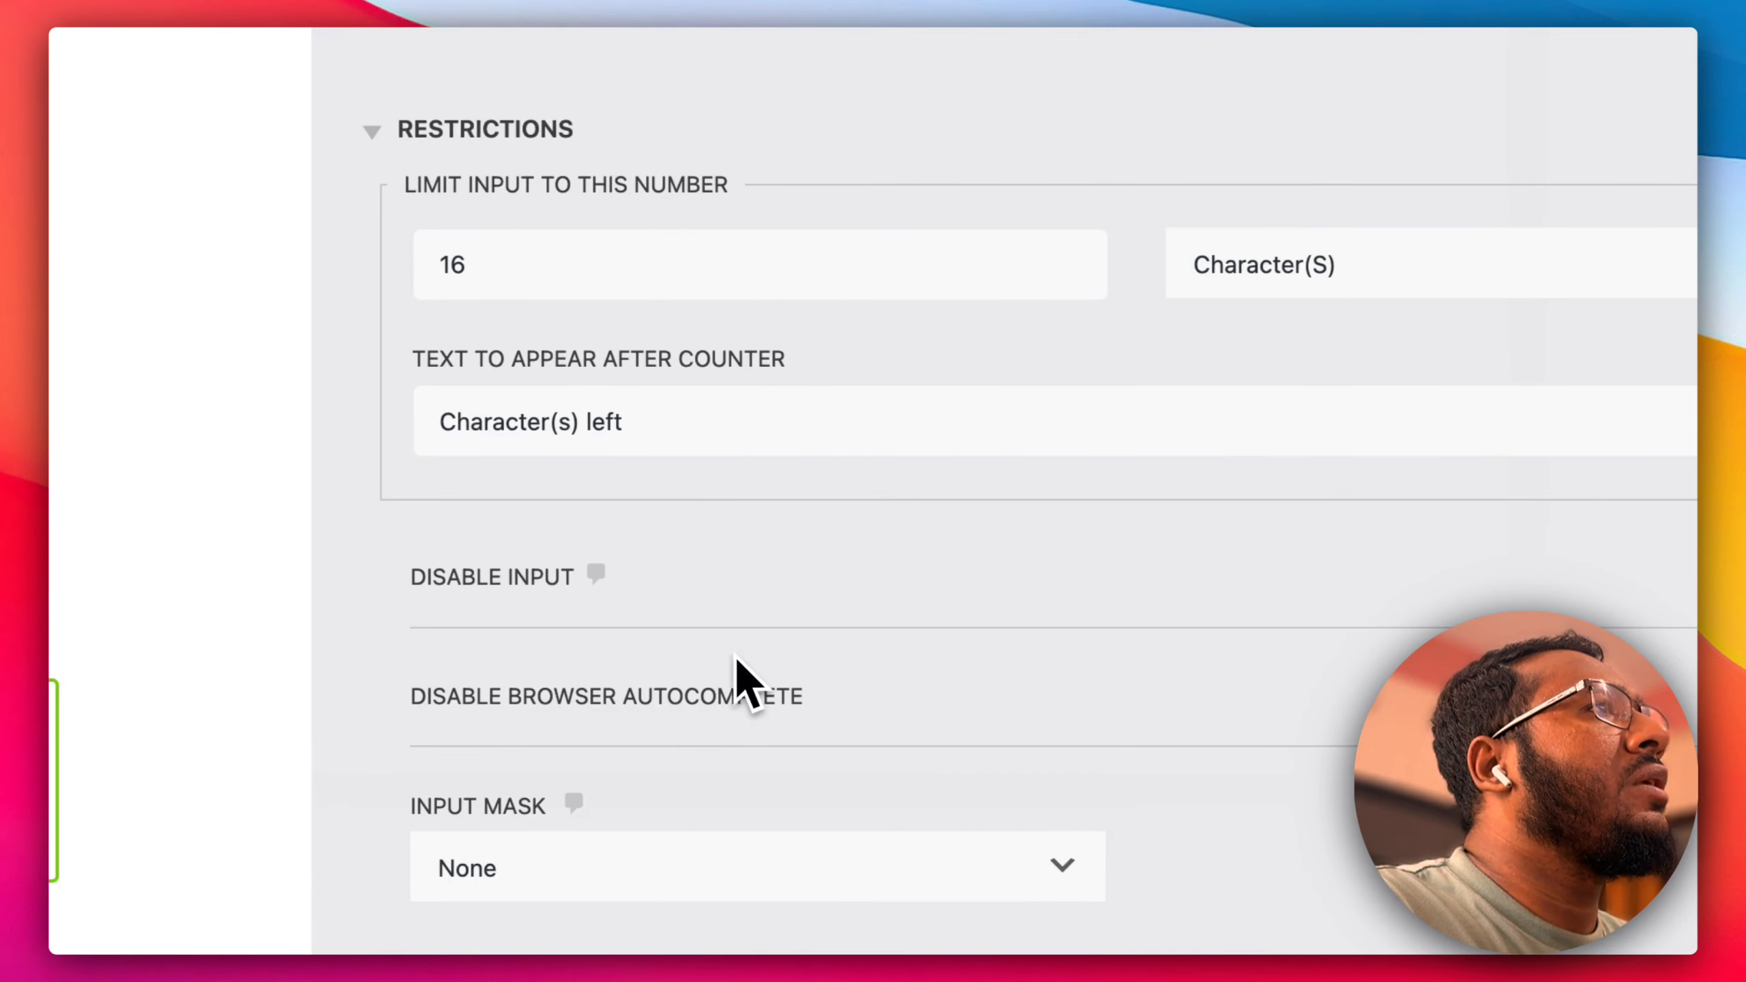
# Try a Custom input mask on Account Number, then set the mask back to None.
pyautogui.click(536, 864)
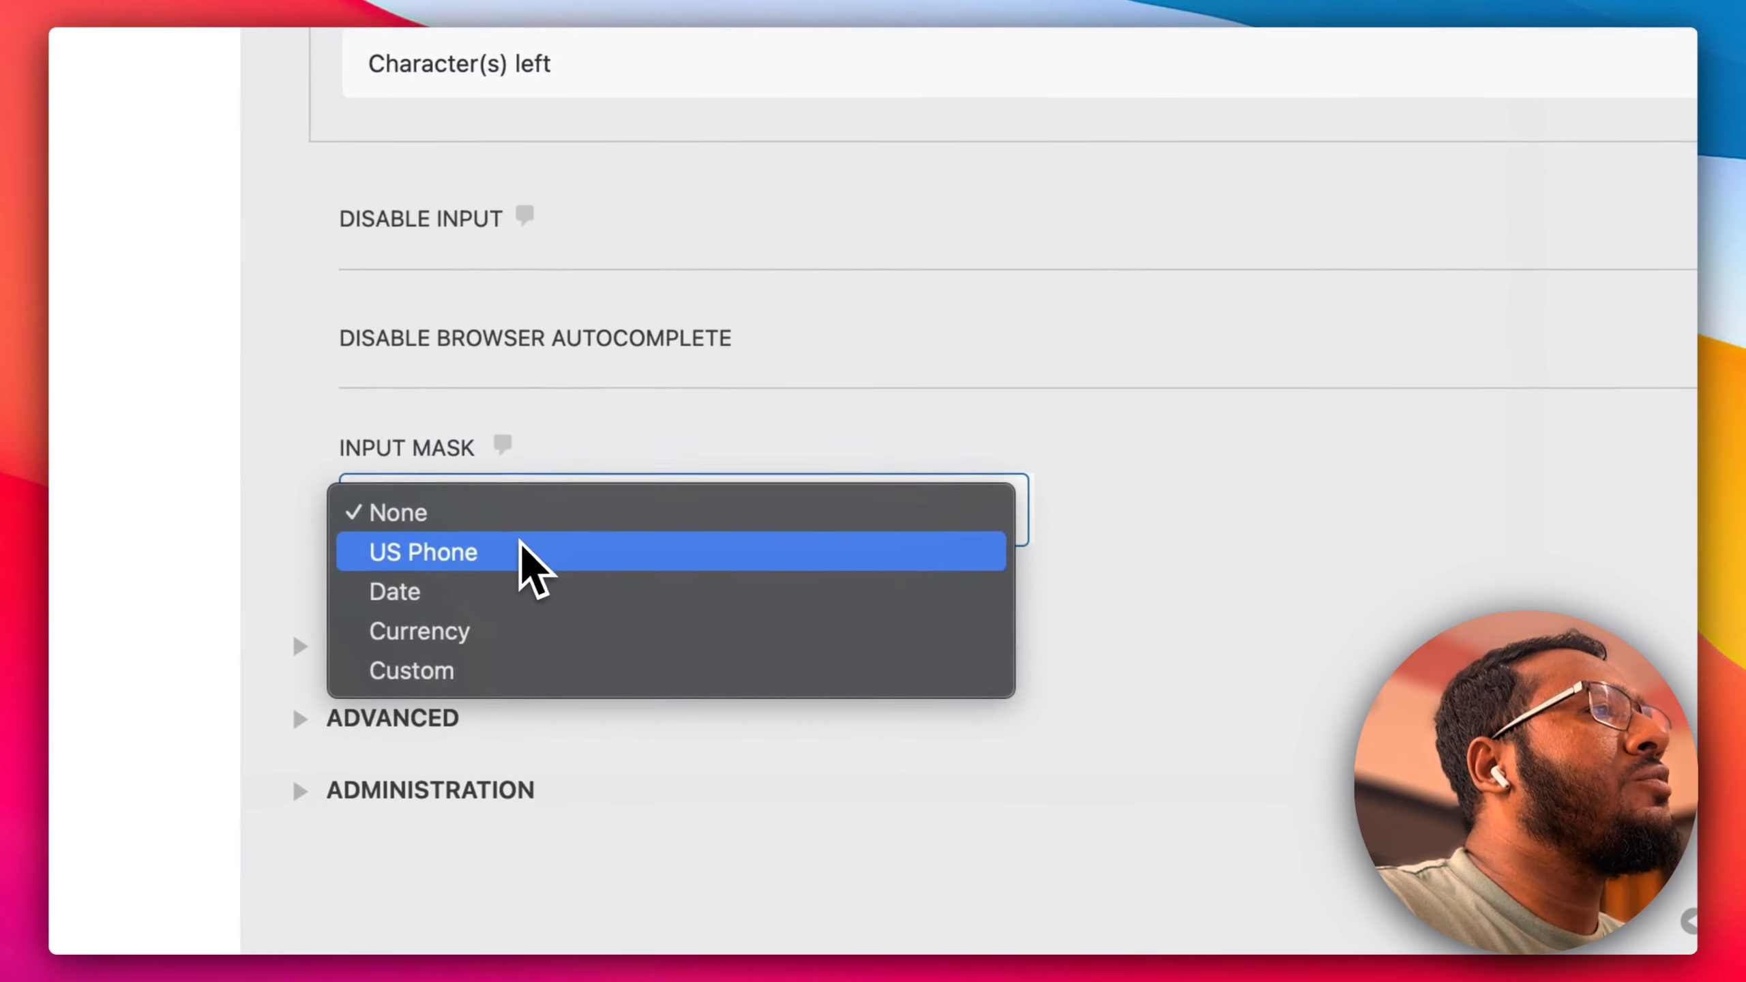
pyautogui.click(474, 665)
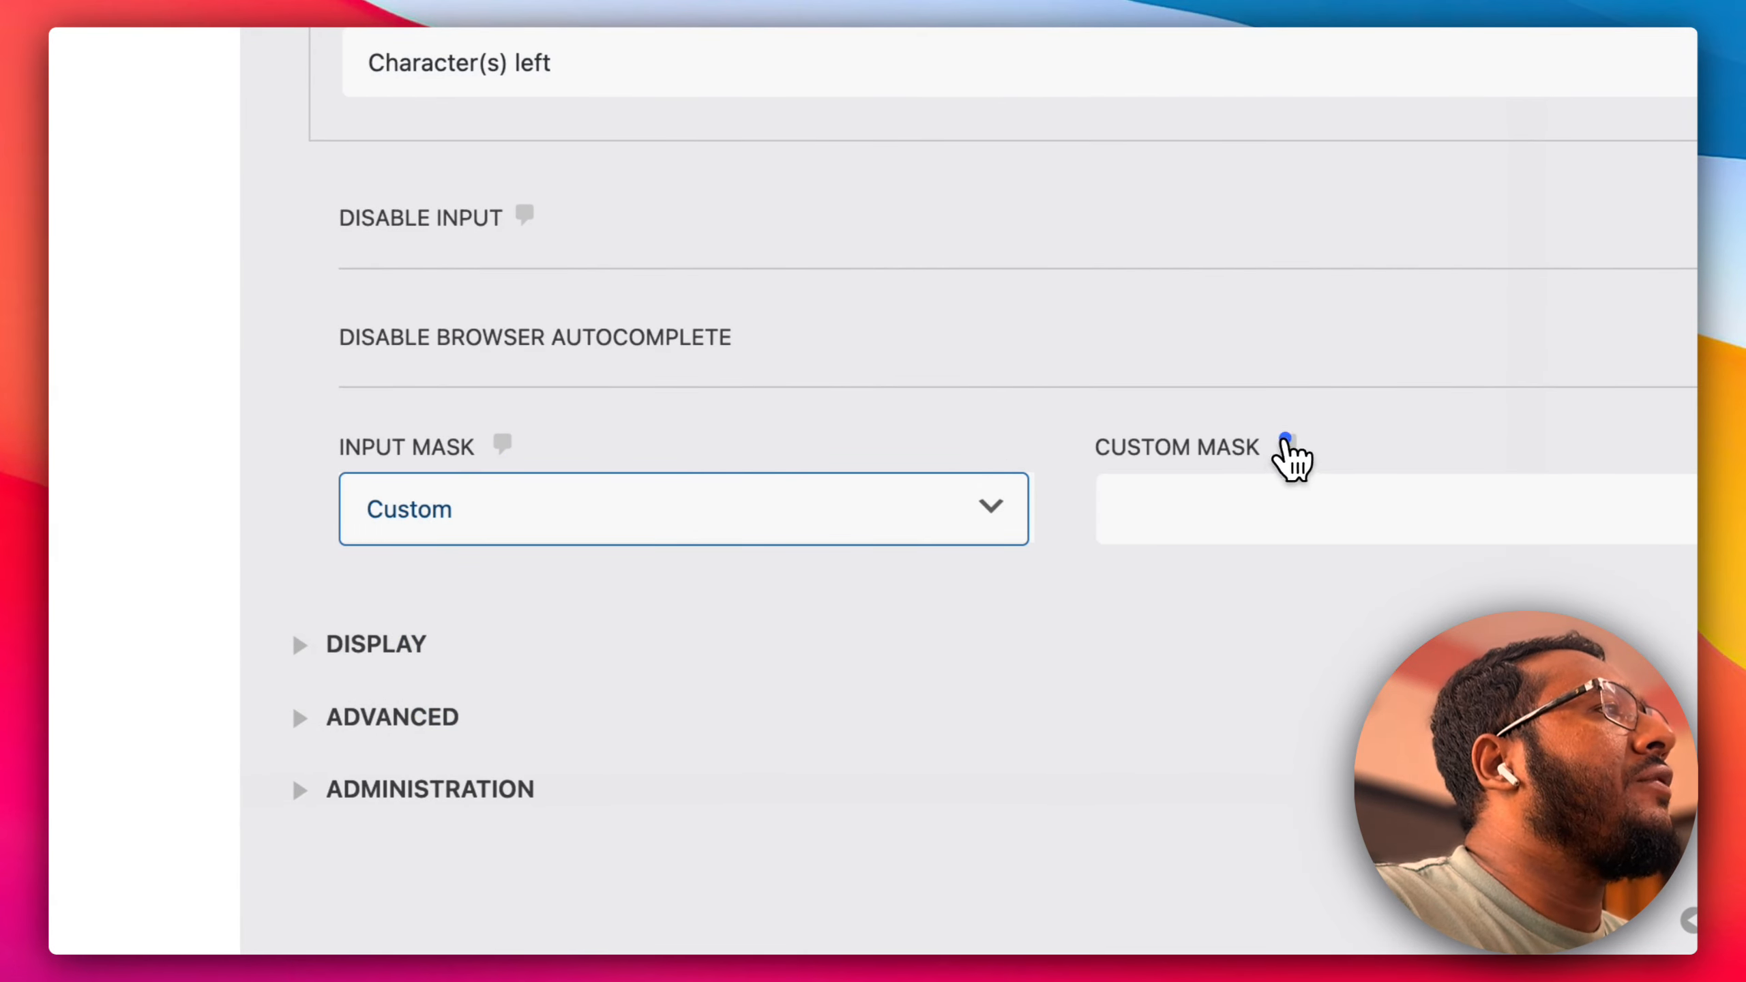
pyautogui.click(1285, 448)
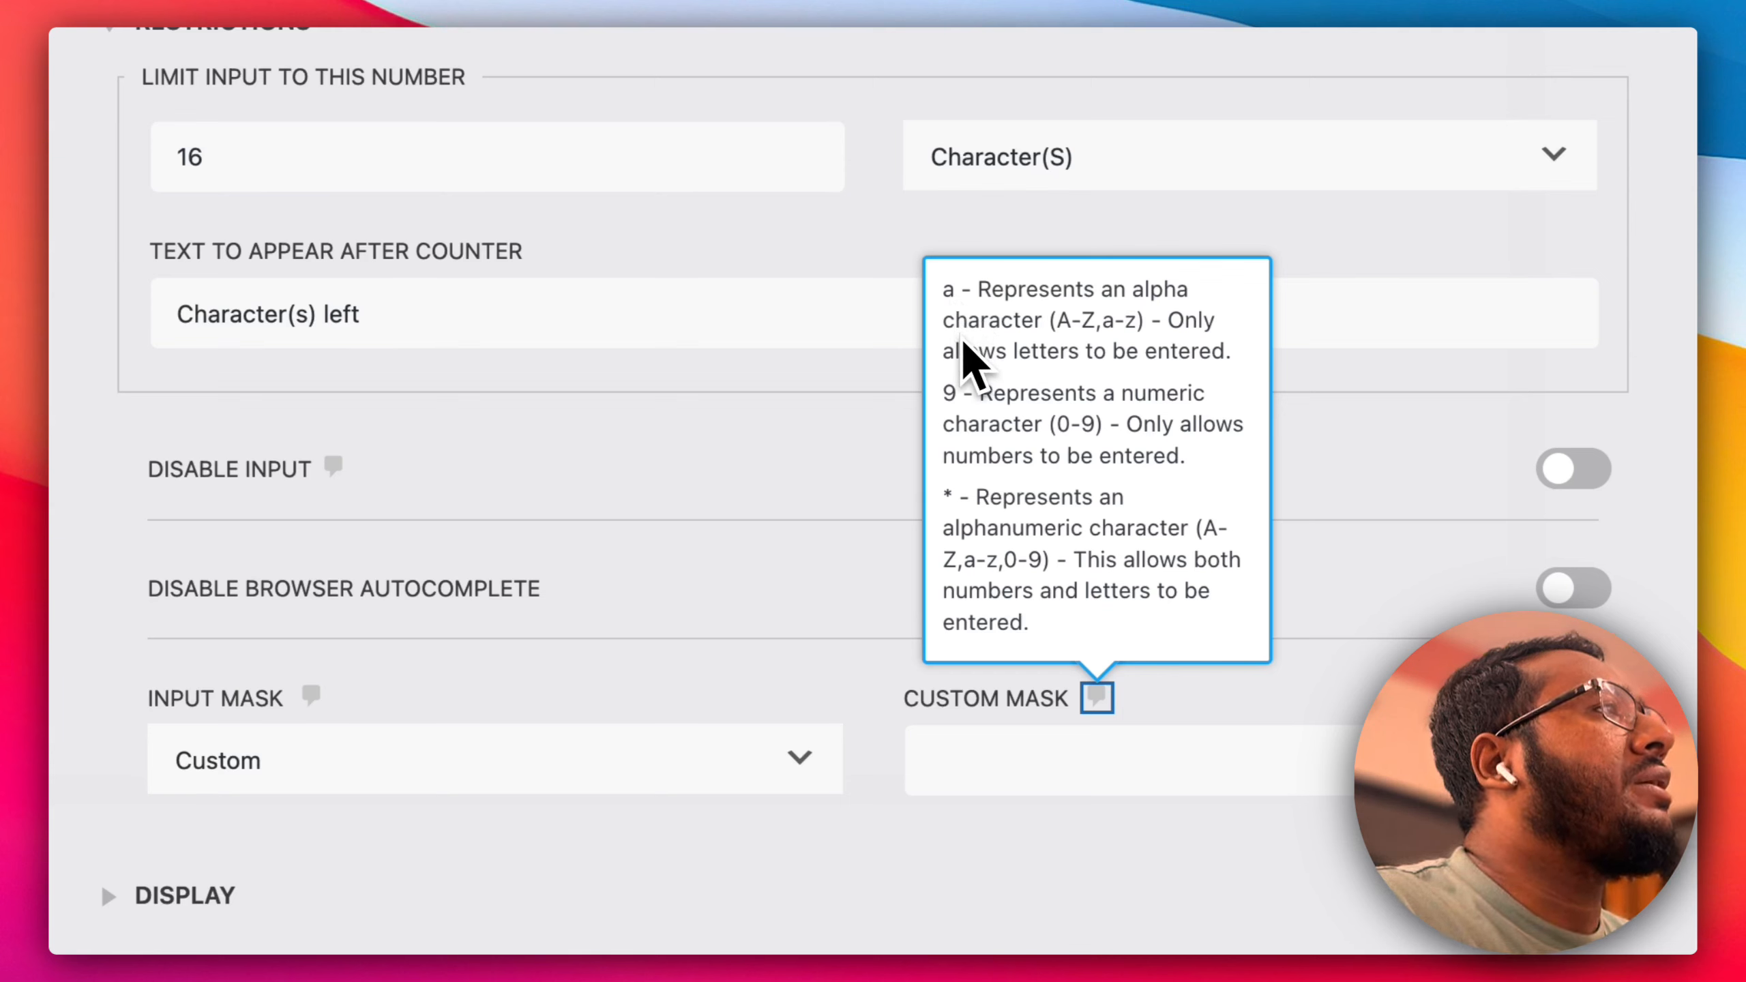
pyautogui.click(955, 383)
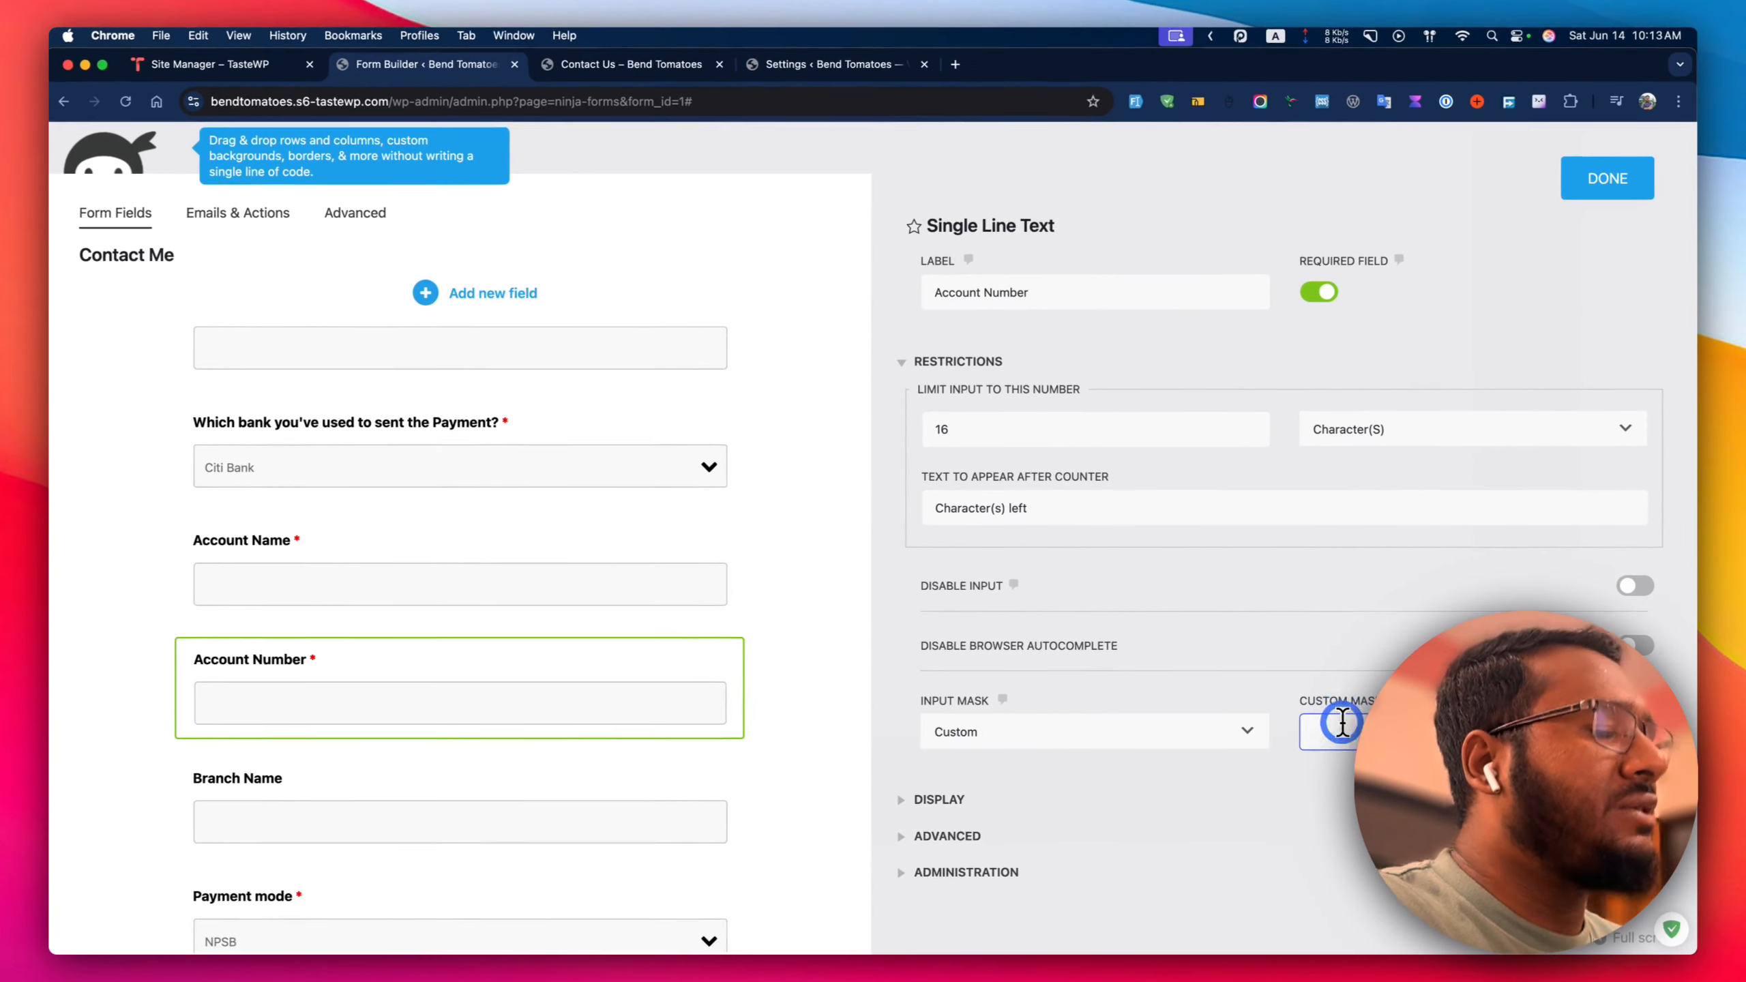
pyautogui.click(989, 742)
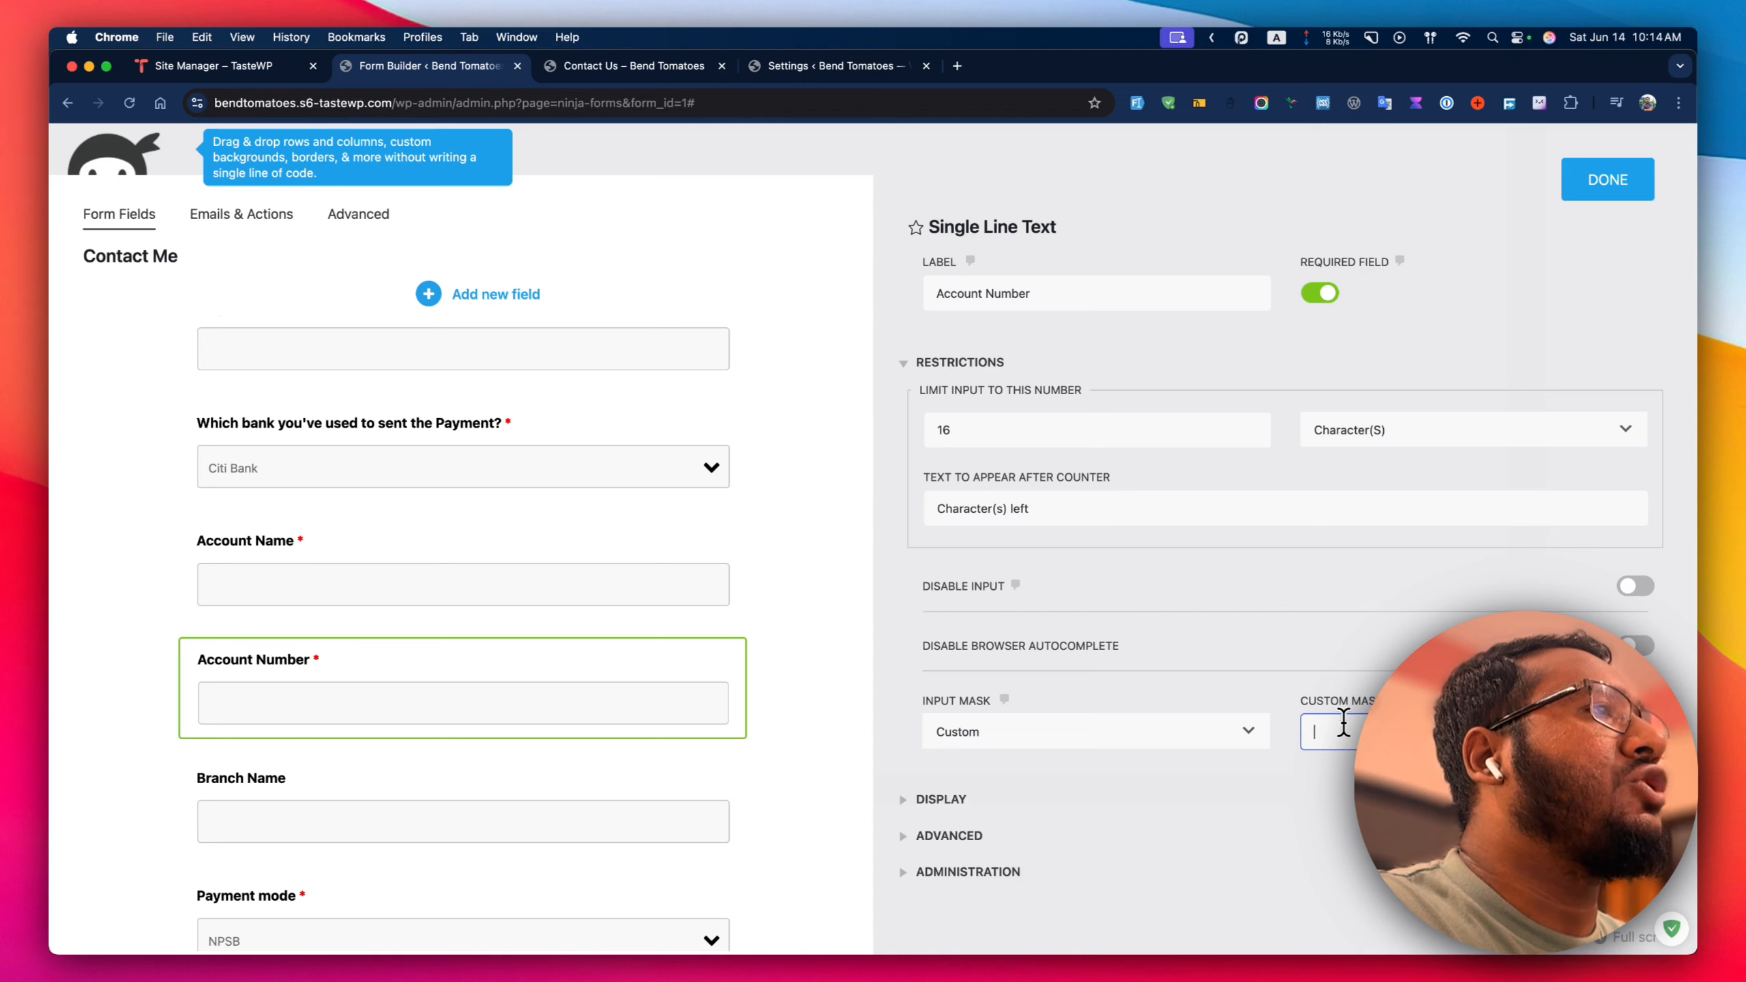
pyautogui.click(1100, 728)
pyautogui.click(1039, 657)
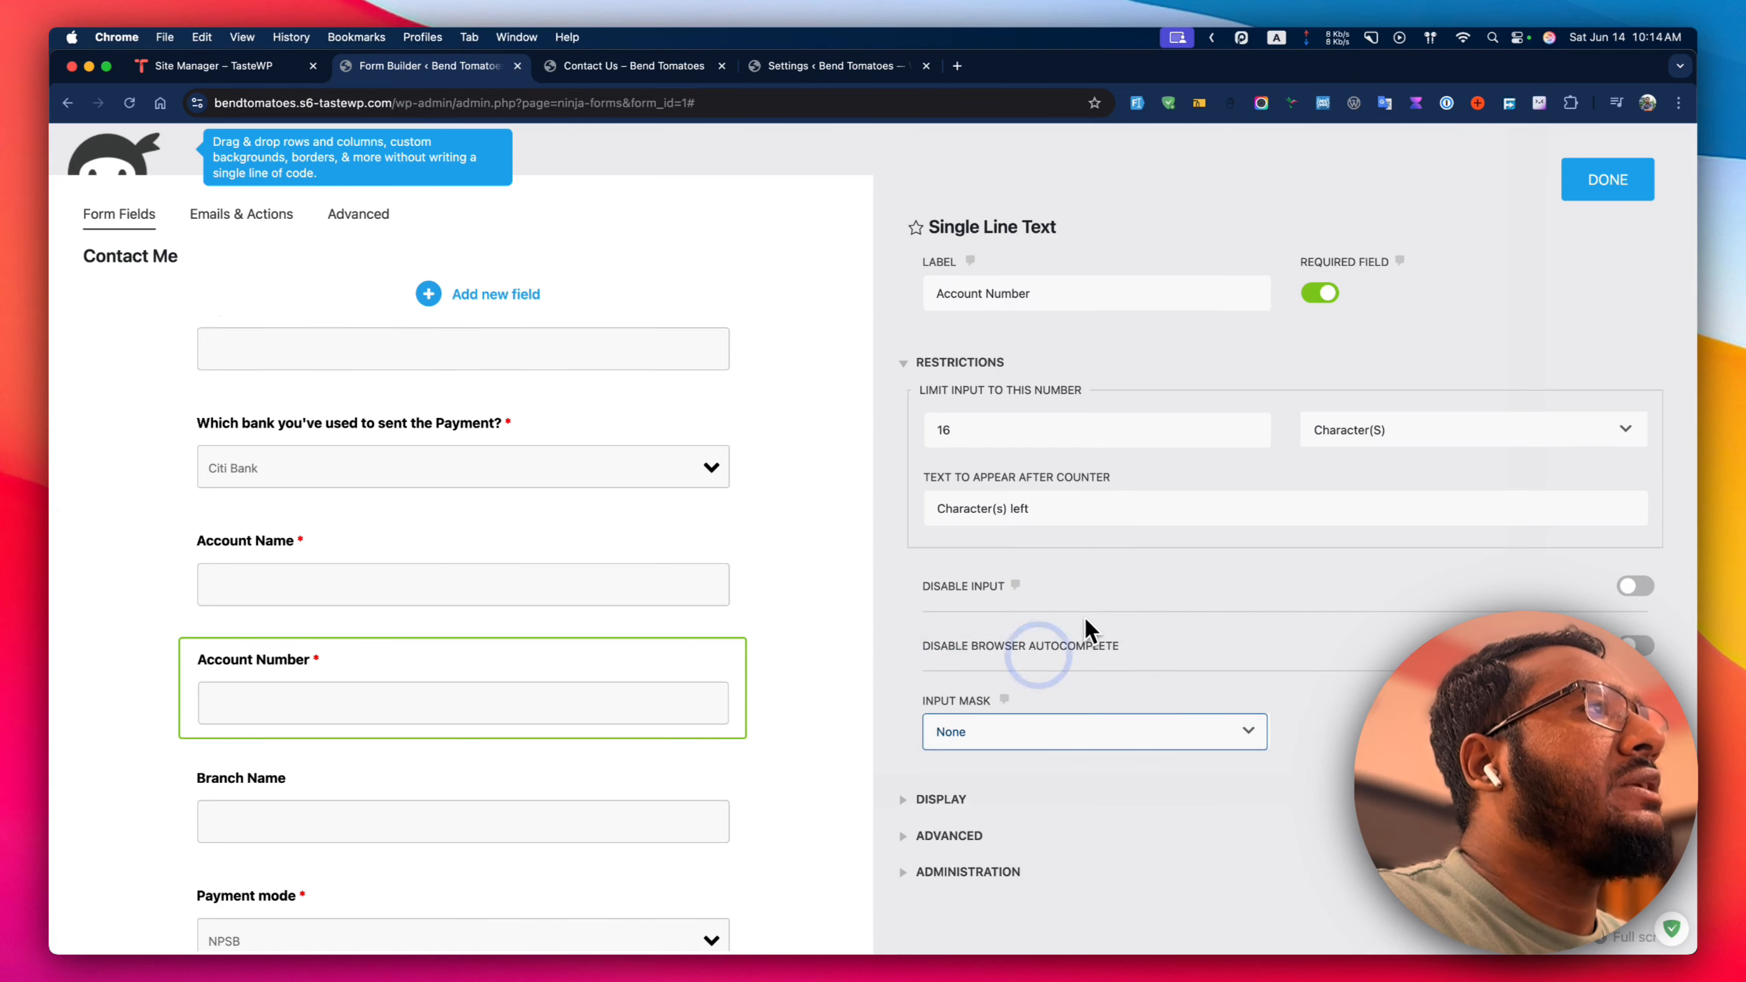
pyautogui.click(1620, 178)
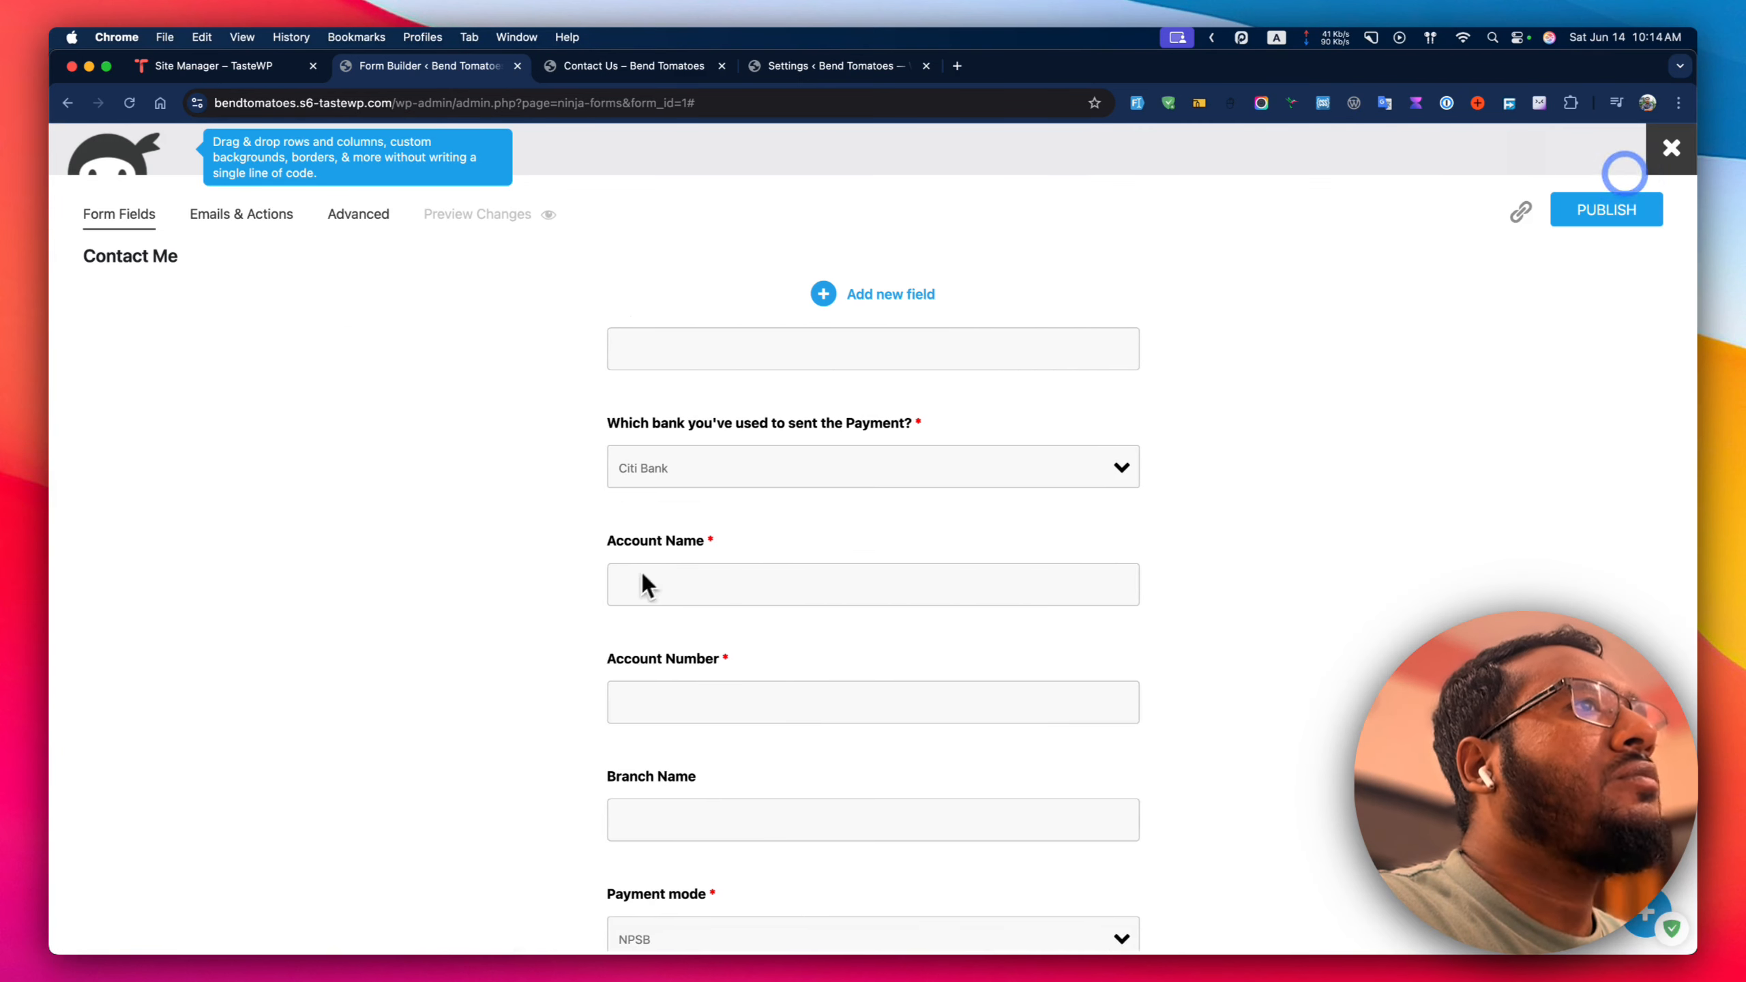
pyautogui.scroll(-2, 824, 650)
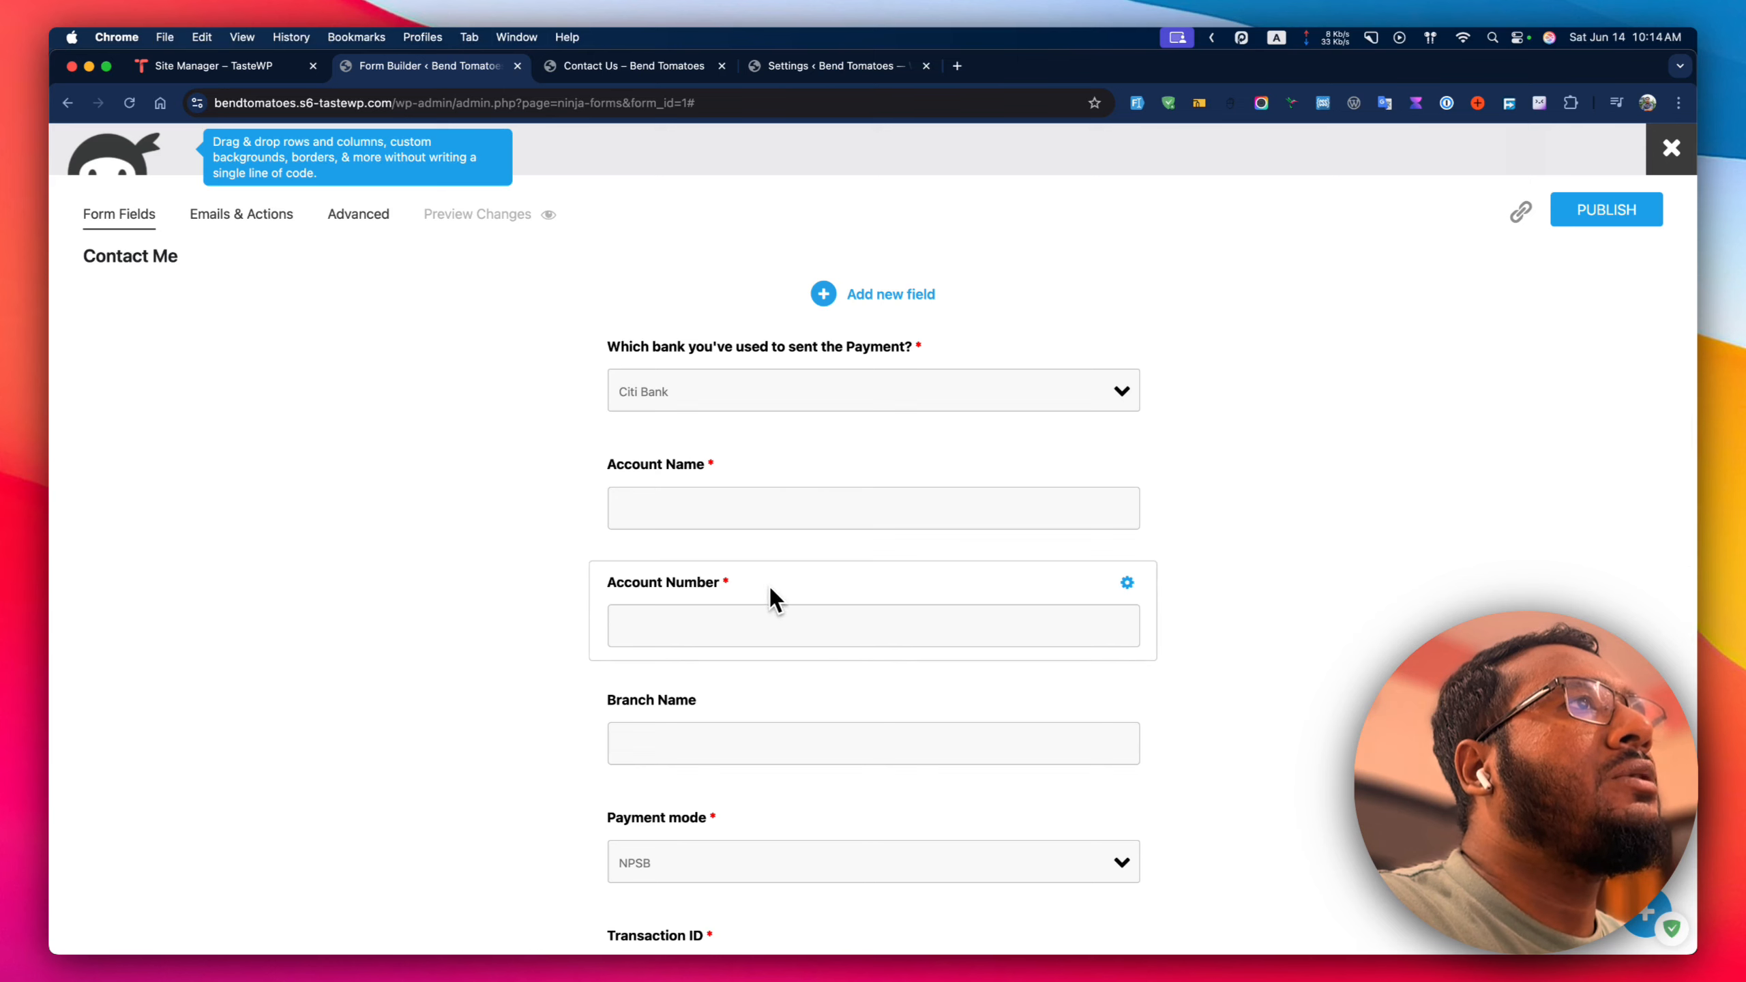
pyautogui.scroll(-4, 771, 588)
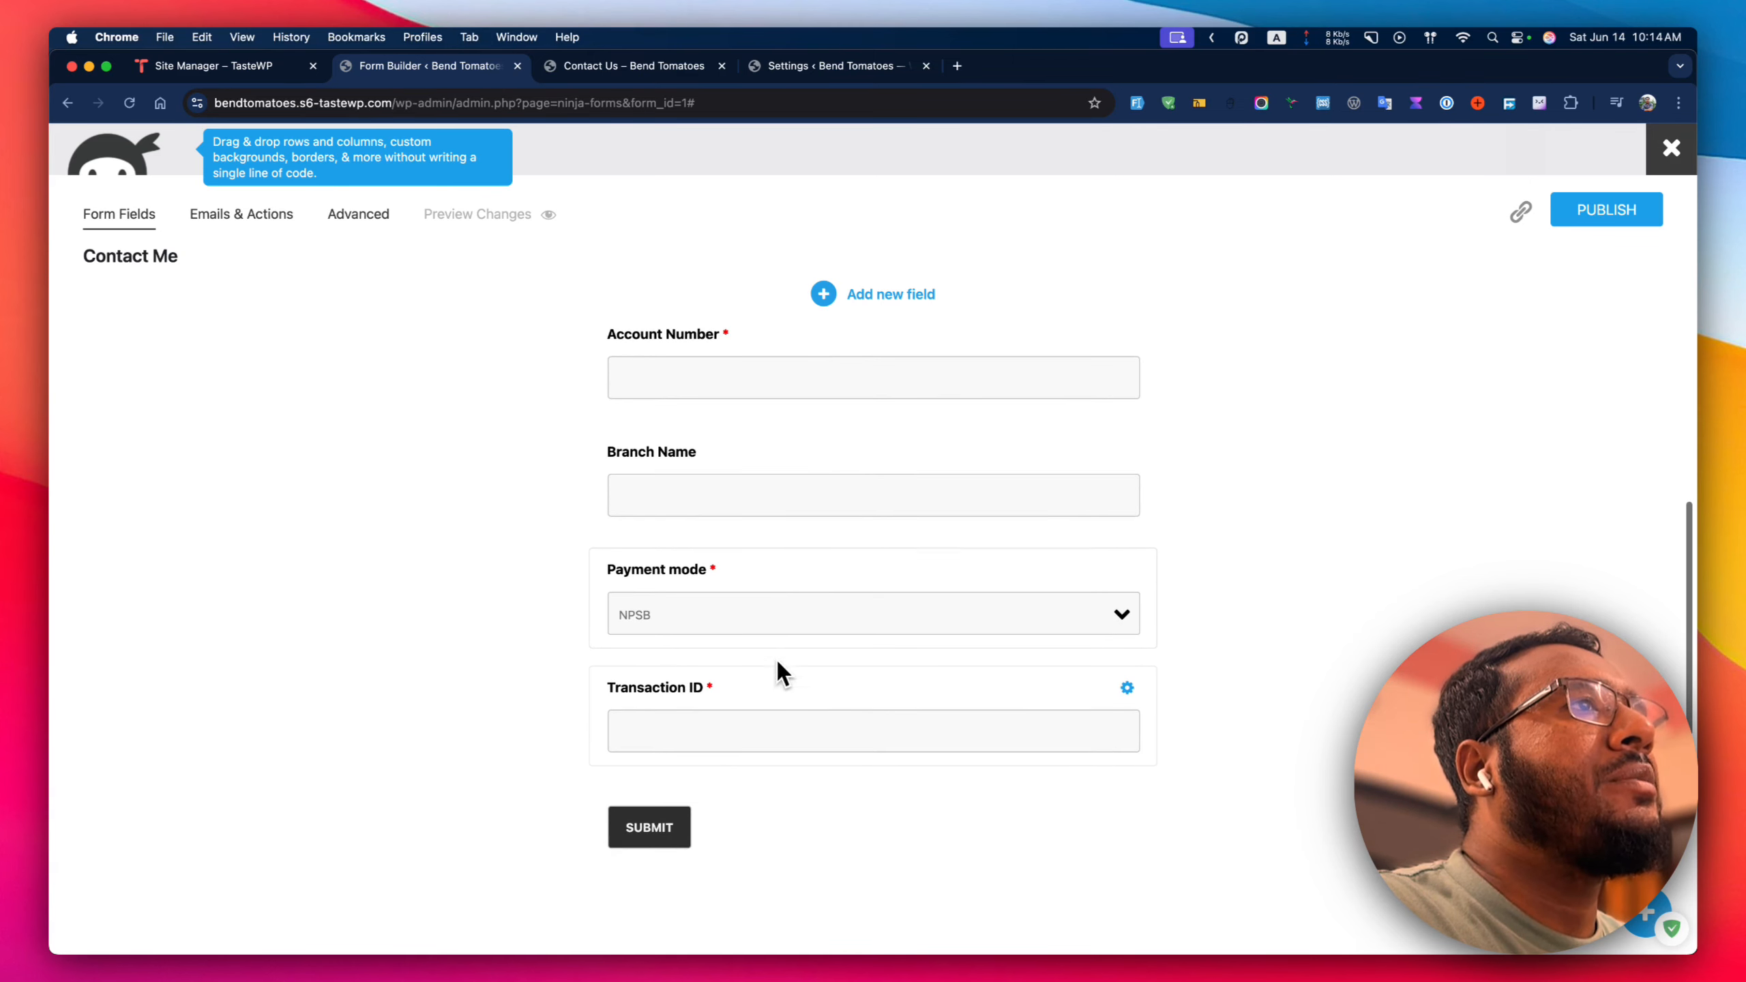
pyautogui.scroll(6, 786, 690)
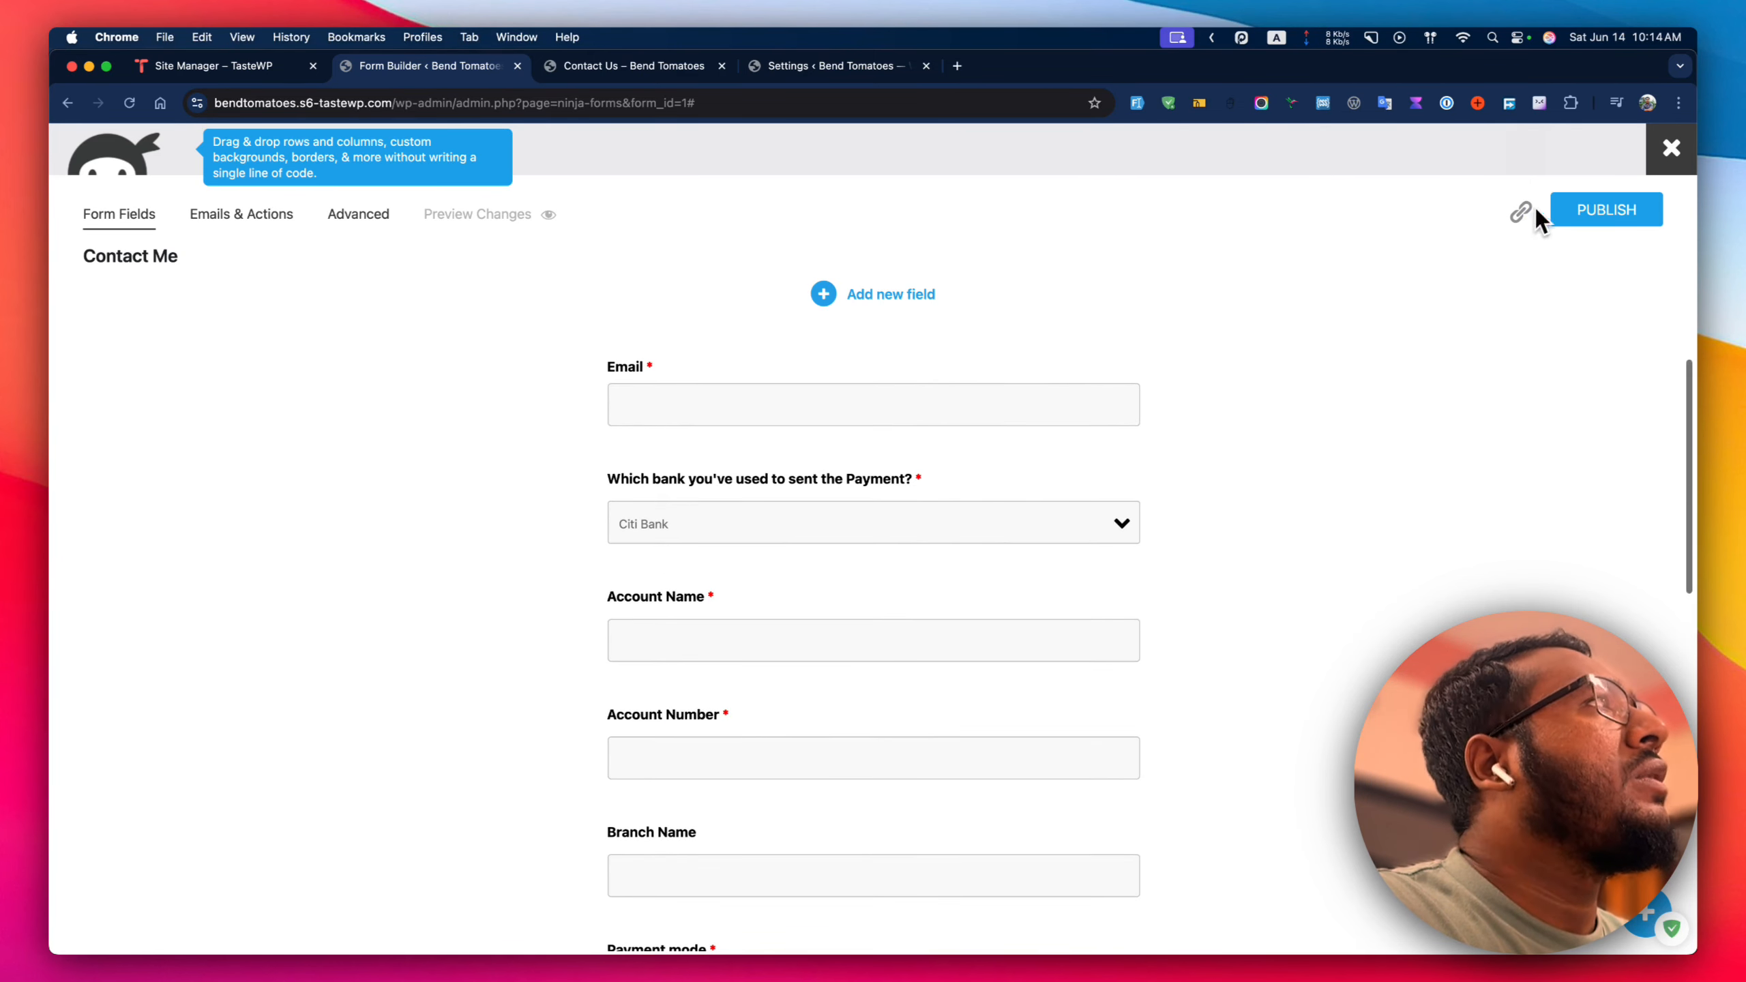
pyautogui.click(760, 524)
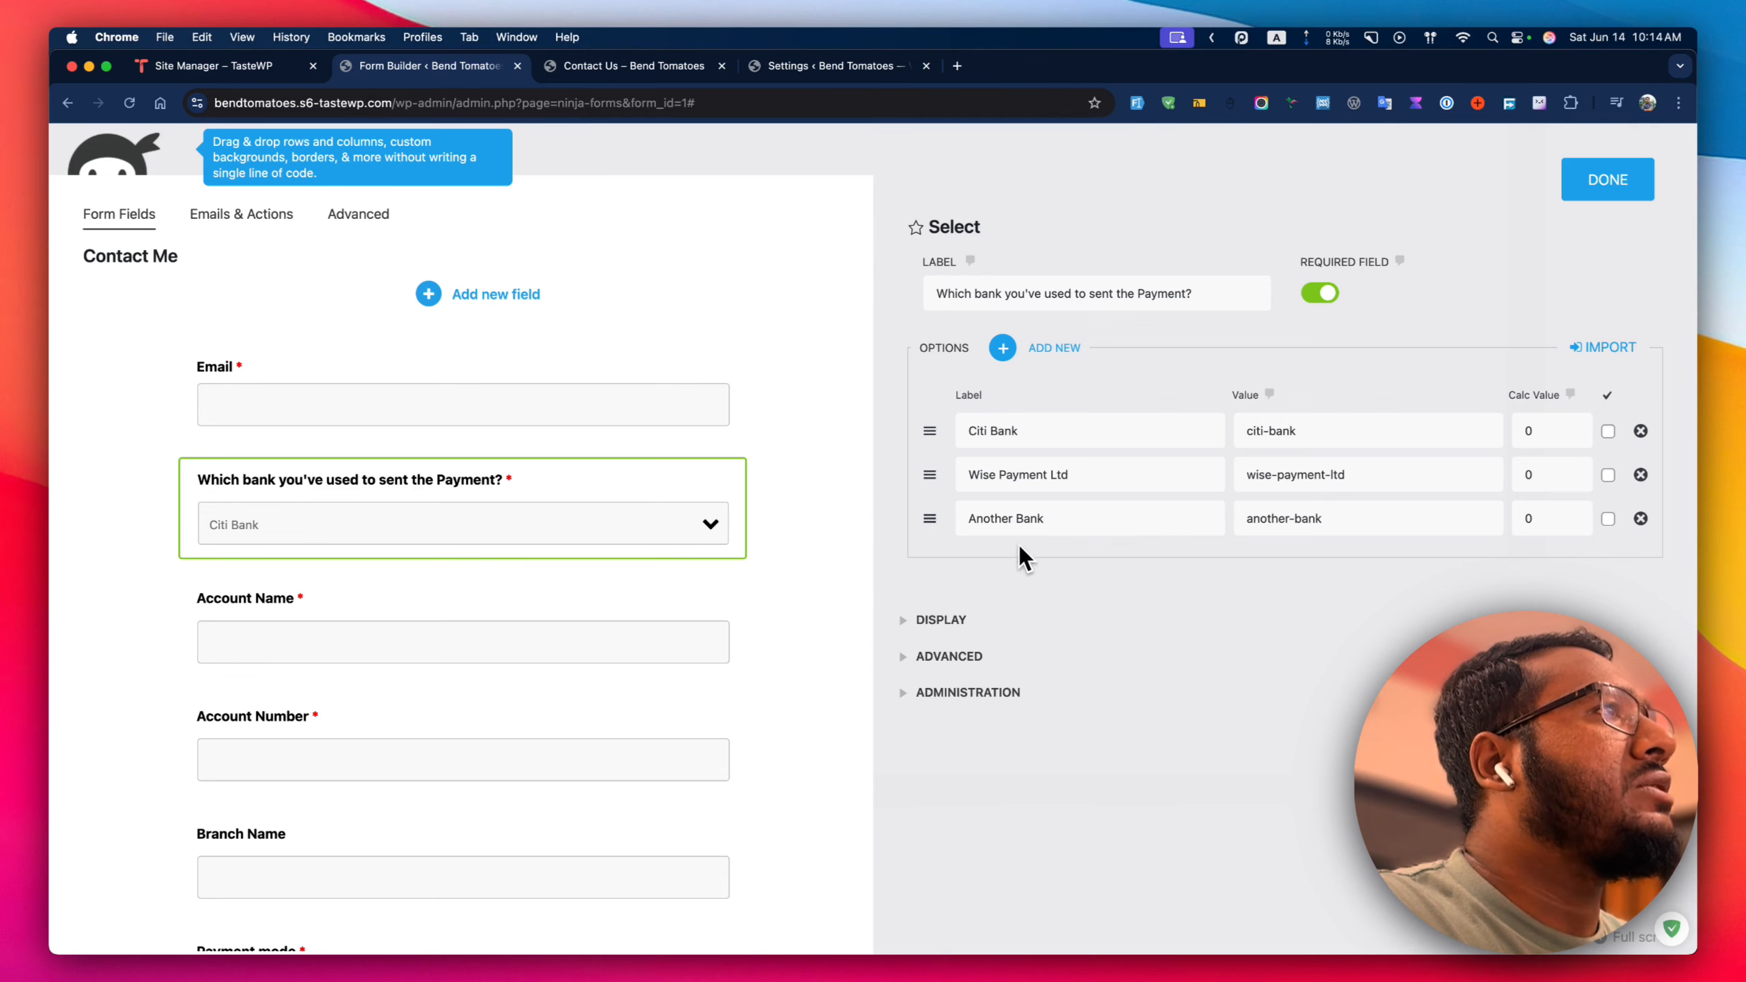
pyautogui.click(1605, 180)
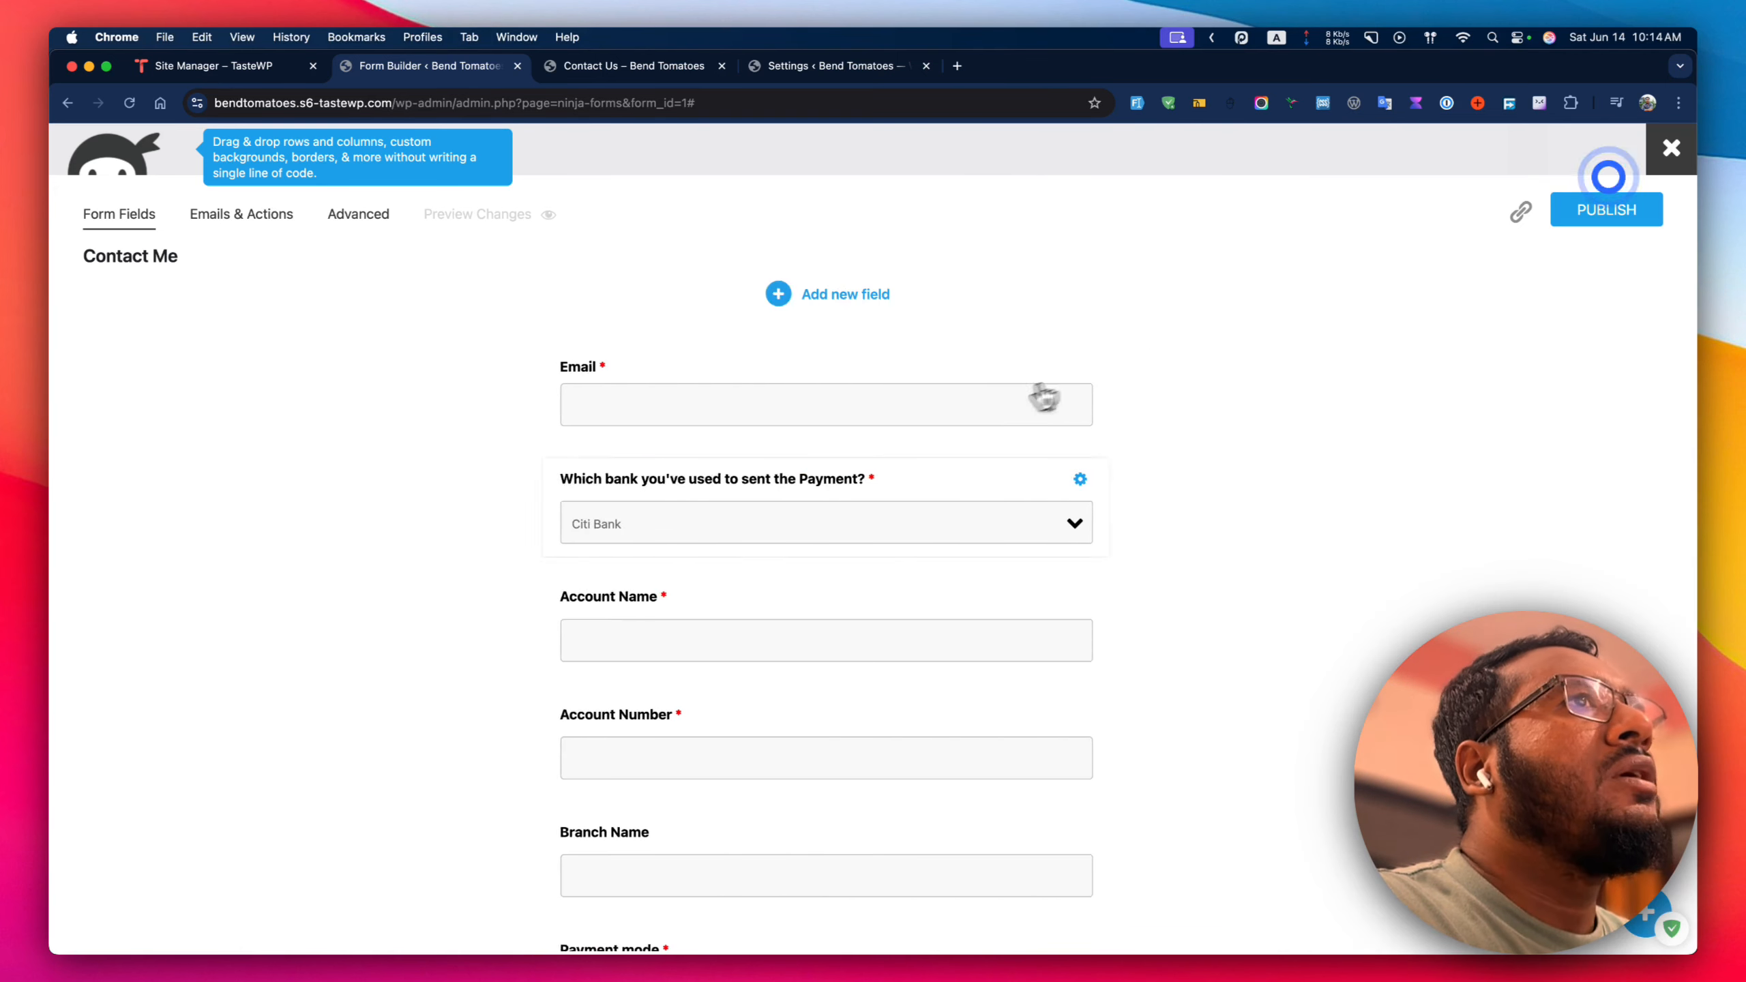
# Delete the bank dropdown, duplicate Account Name, move the copy up and label it Bank Name.
pyautogui.click(1092, 483)
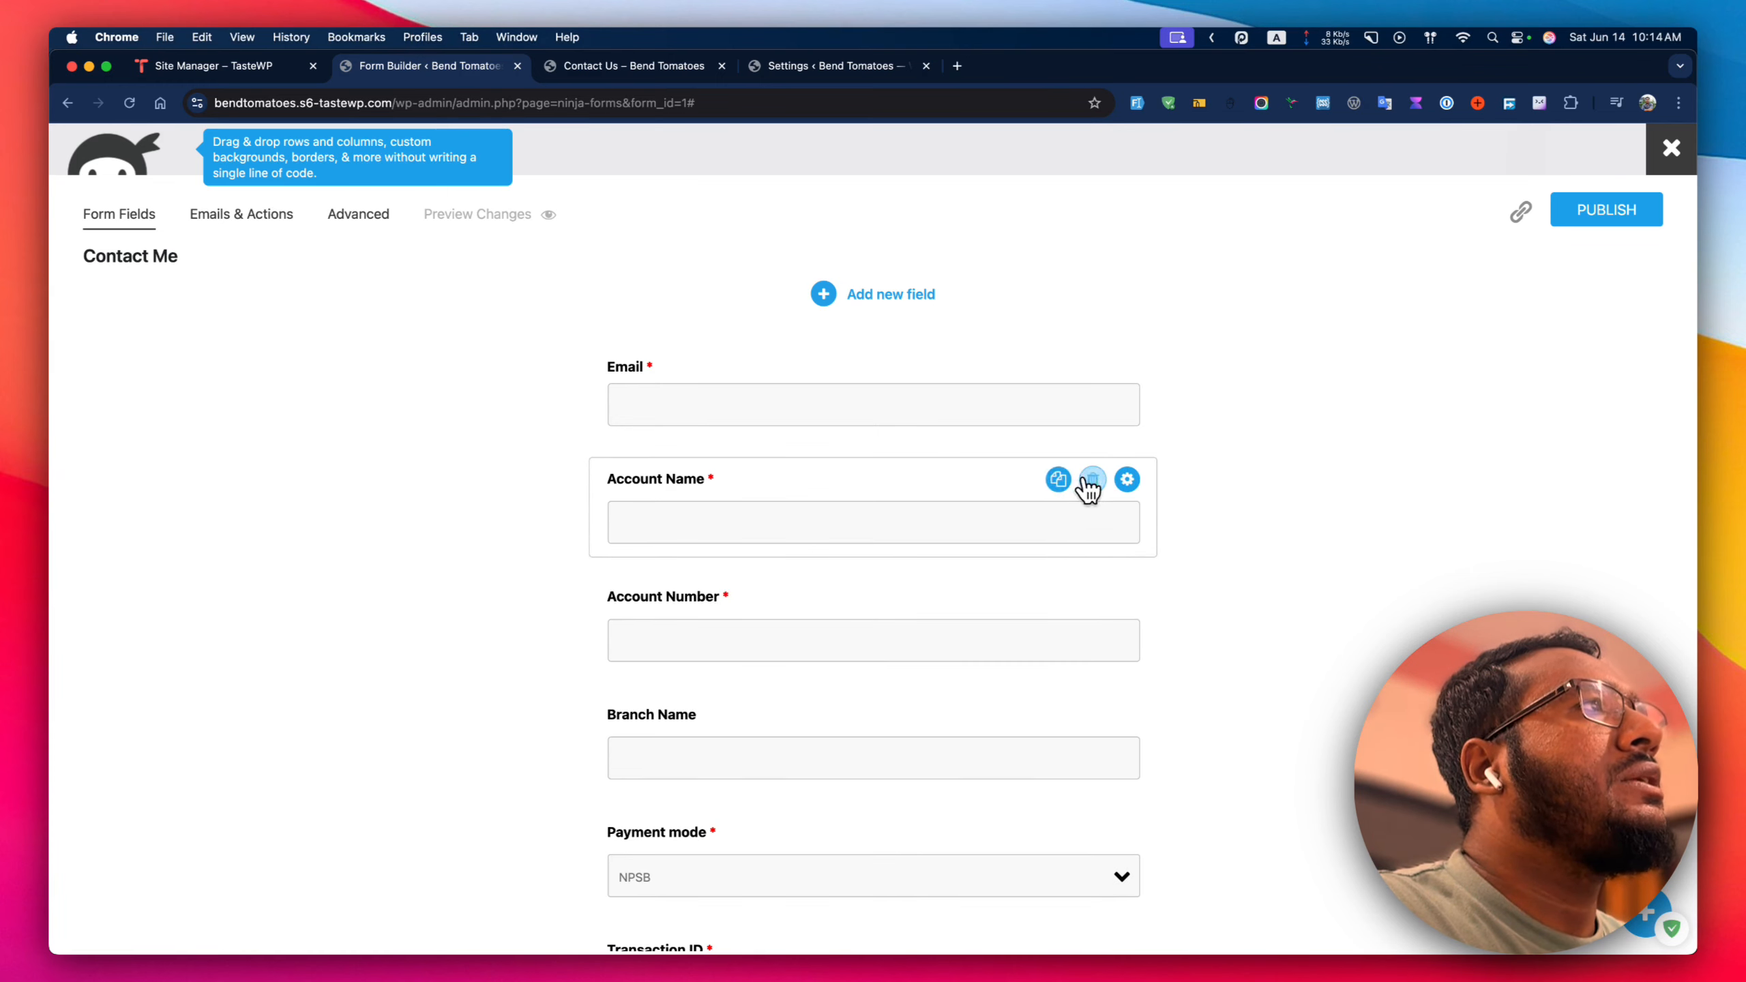
pyautogui.click(1061, 477)
pyautogui.moveTo(784, 736); pyautogui.dragTo(782, 494)
pyautogui.click(782, 492)
pyautogui.tripleClick(1104, 298)
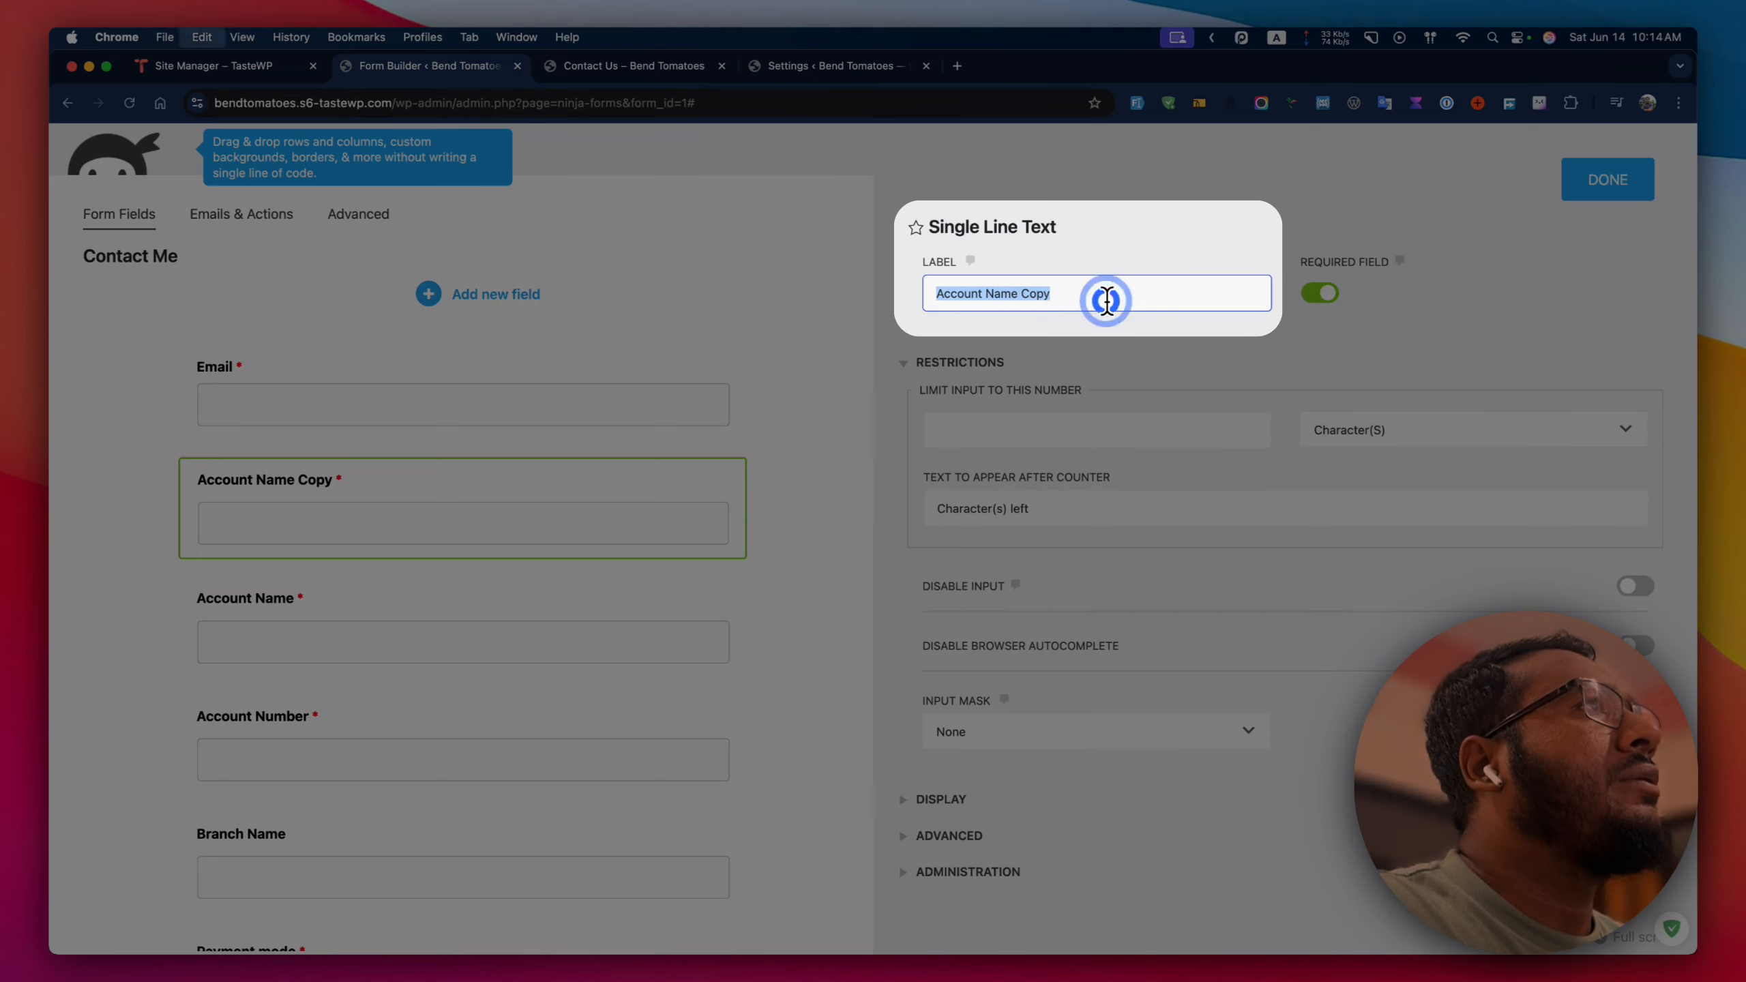
pyautogui.write('Bank ')
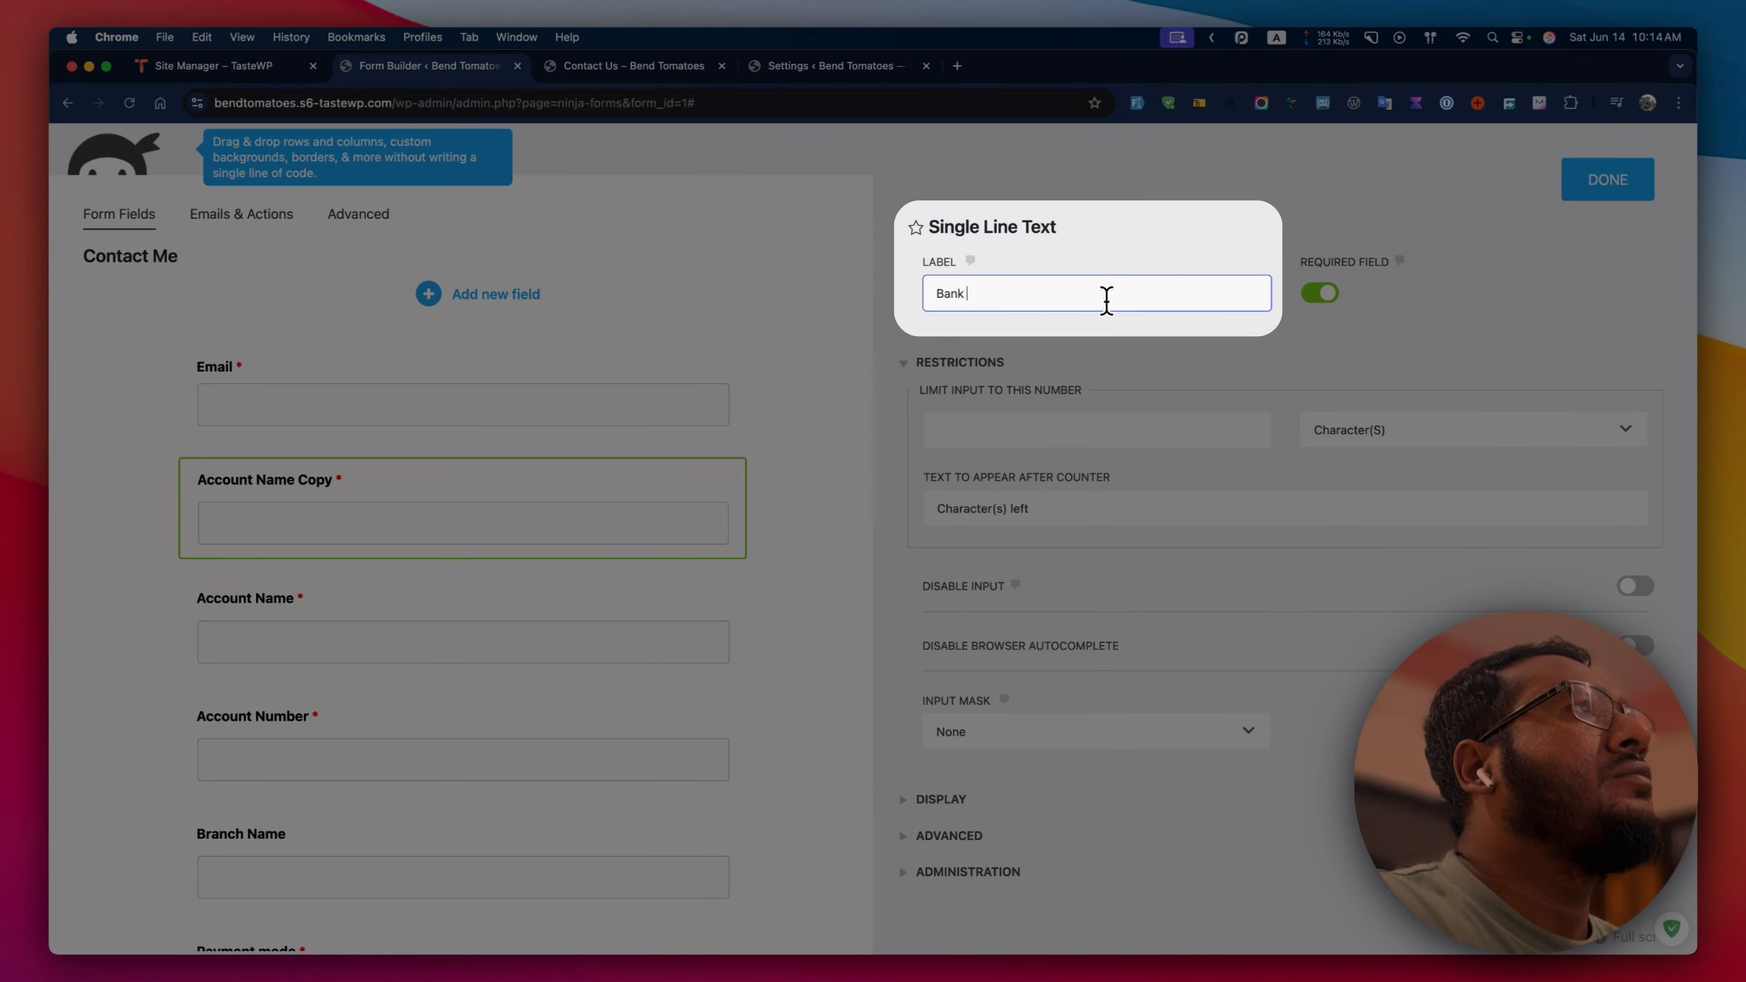
pyautogui.write('Accou')
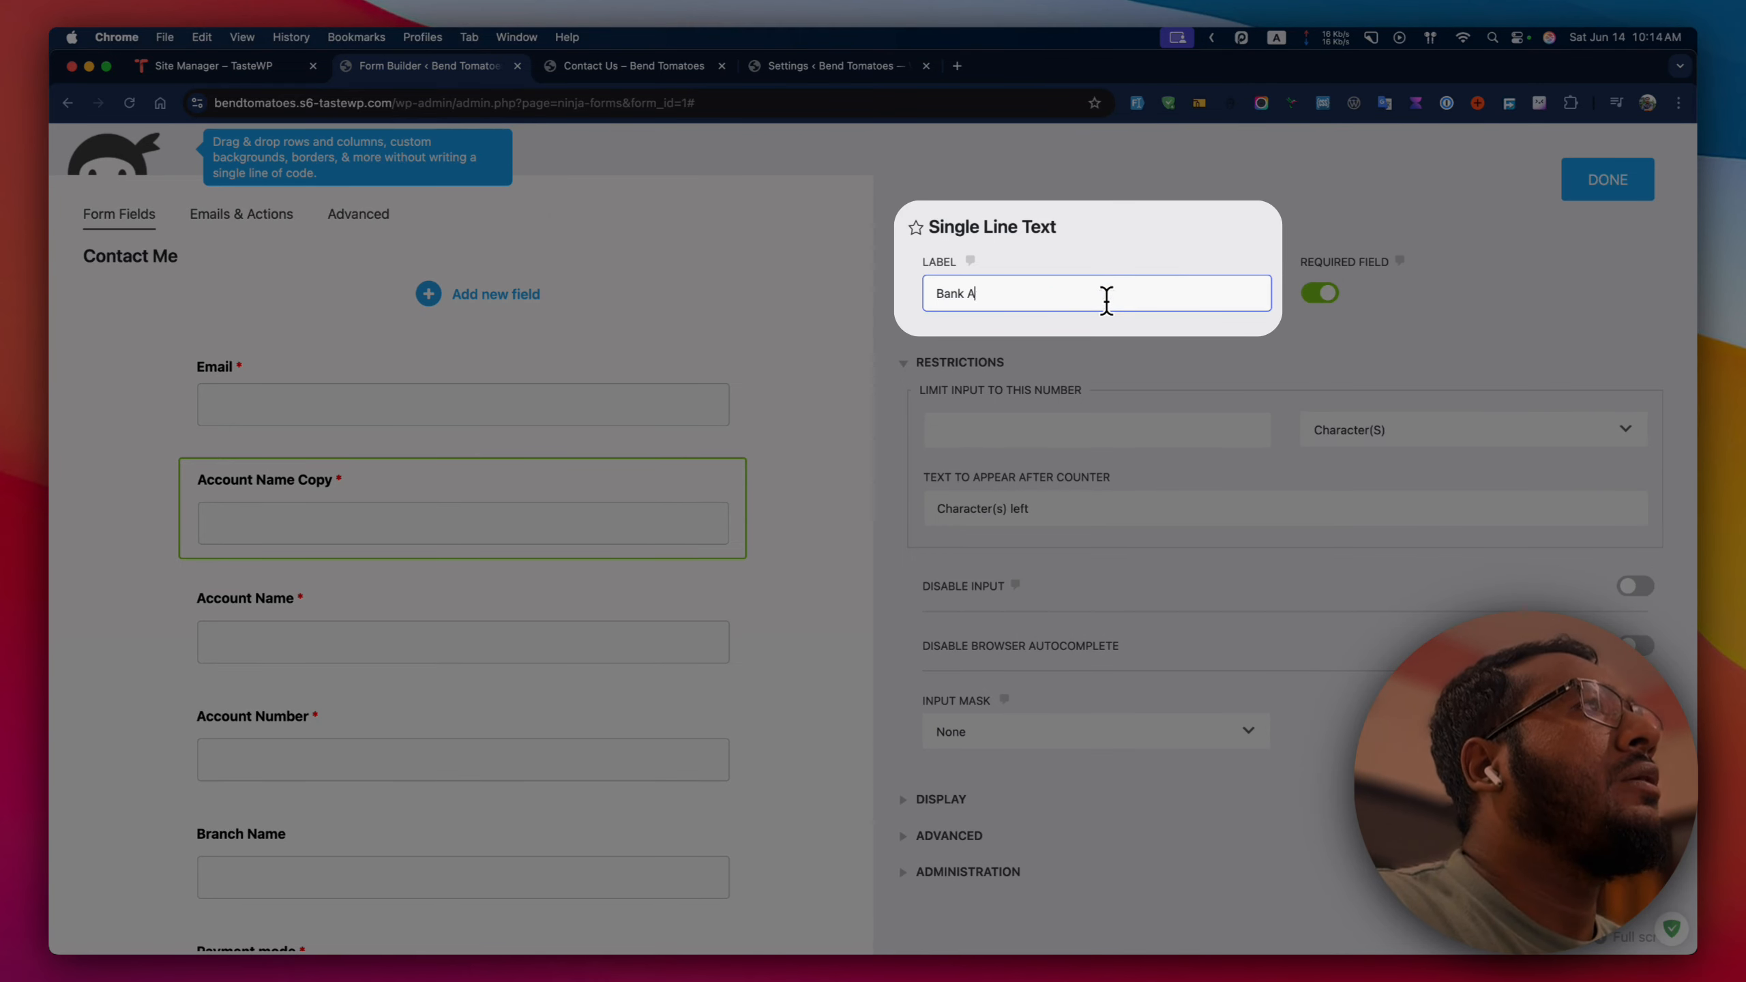
pyautogui.write('Name')
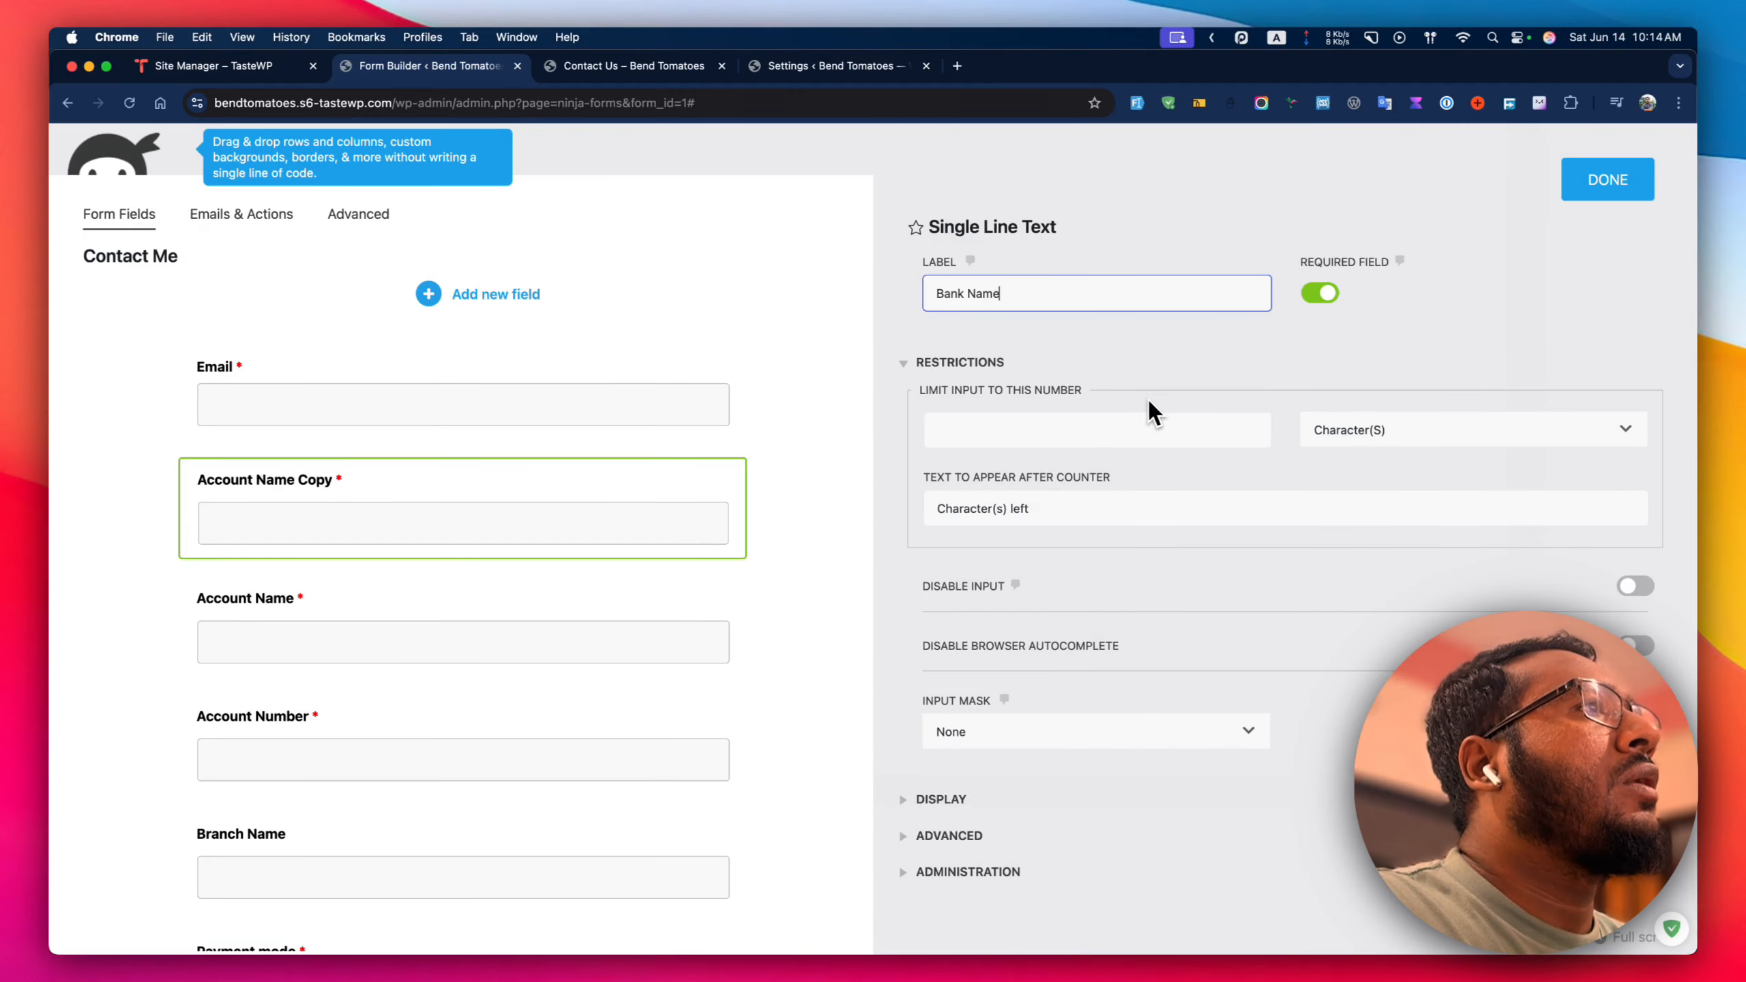
pyautogui.click(1269, 681)
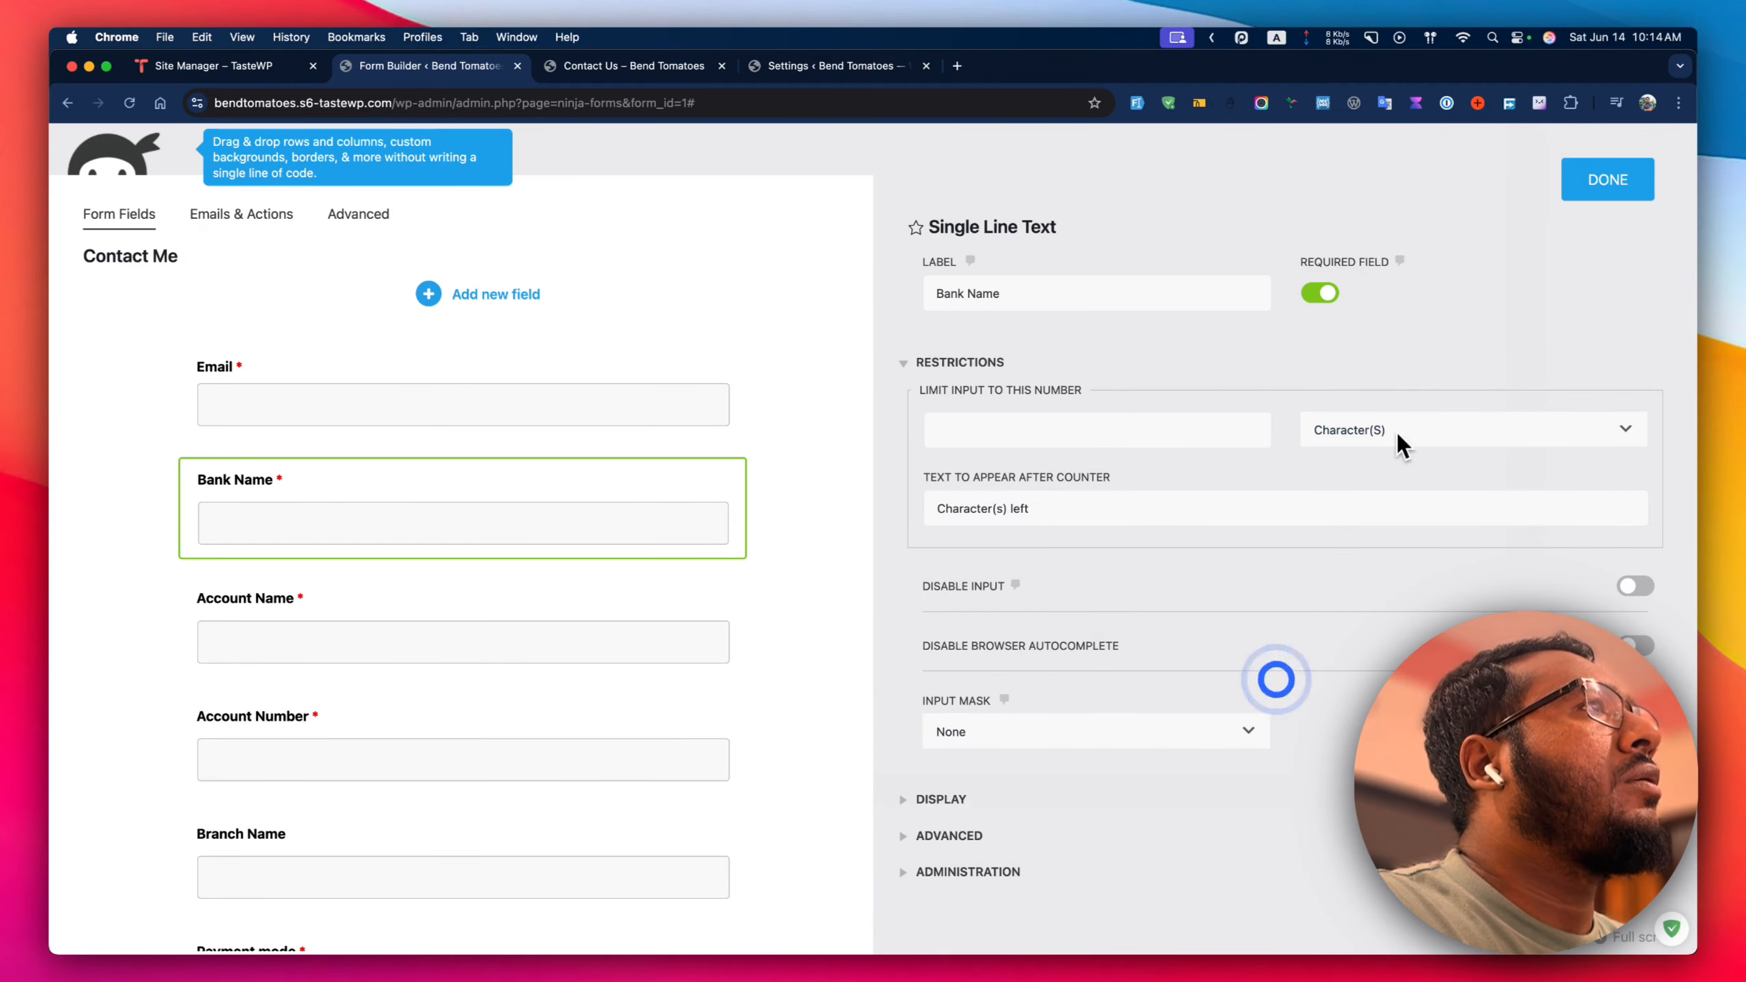
pyautogui.click(1608, 182)
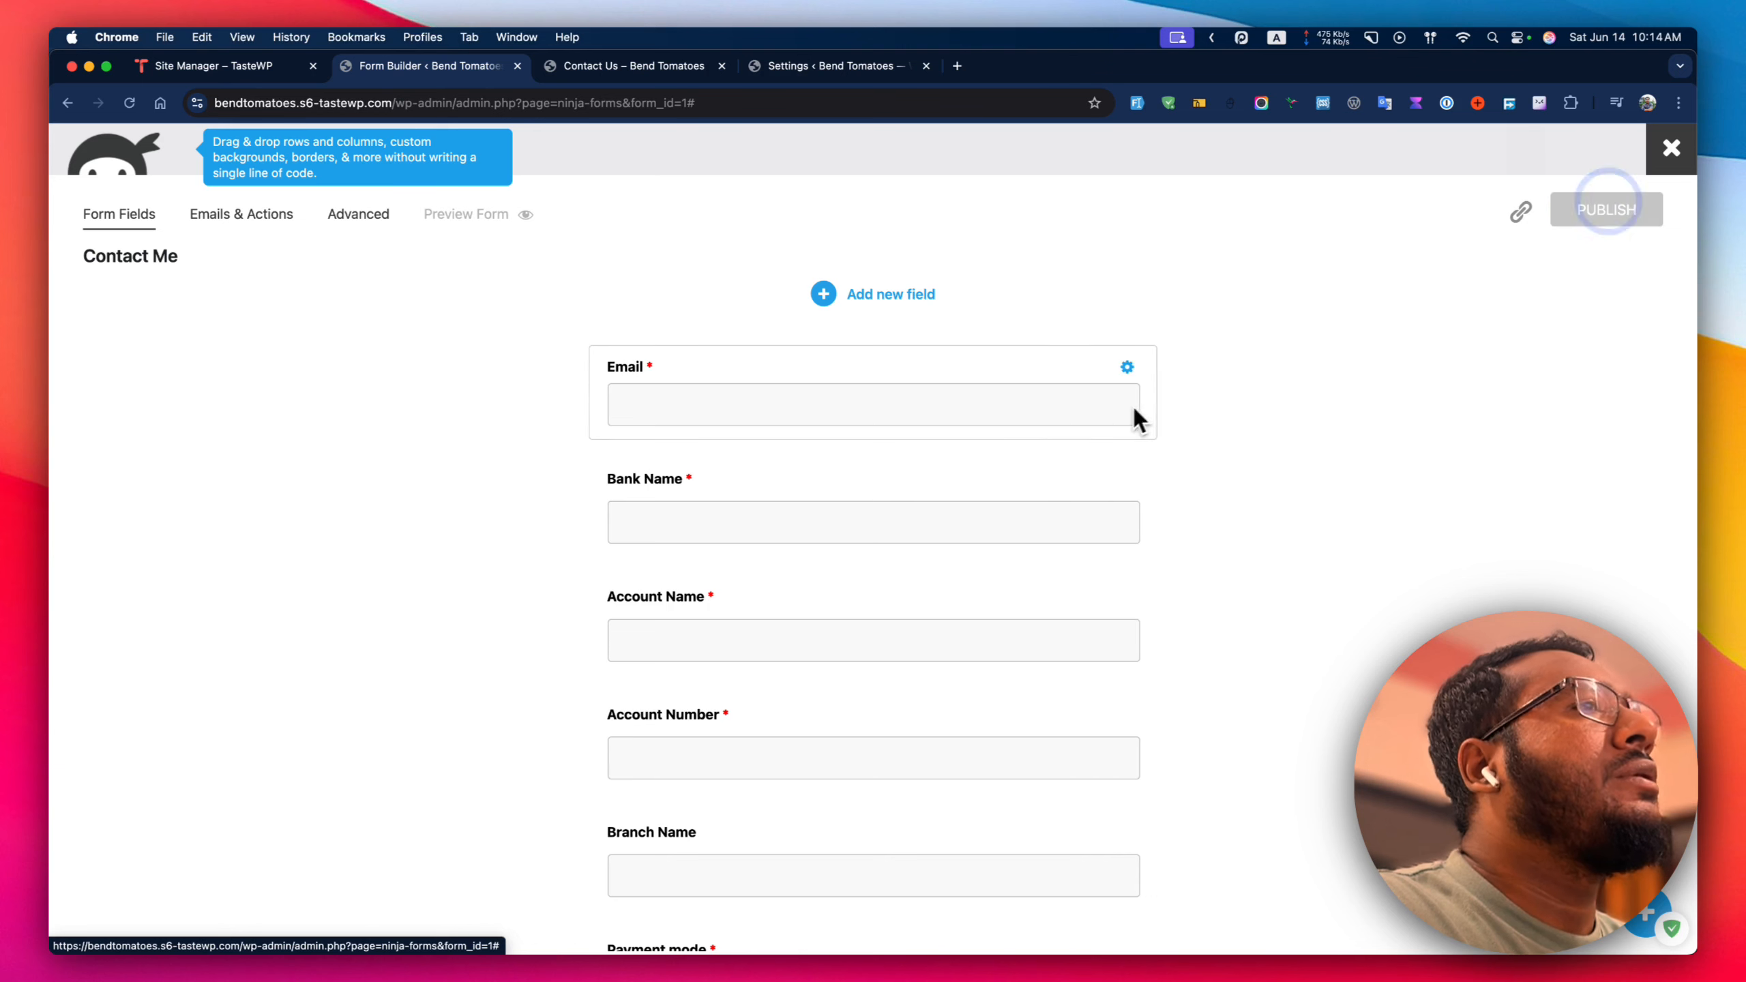
pyautogui.scroll(2, 752, 454)
pyautogui.scroll(-8, 751, 455)
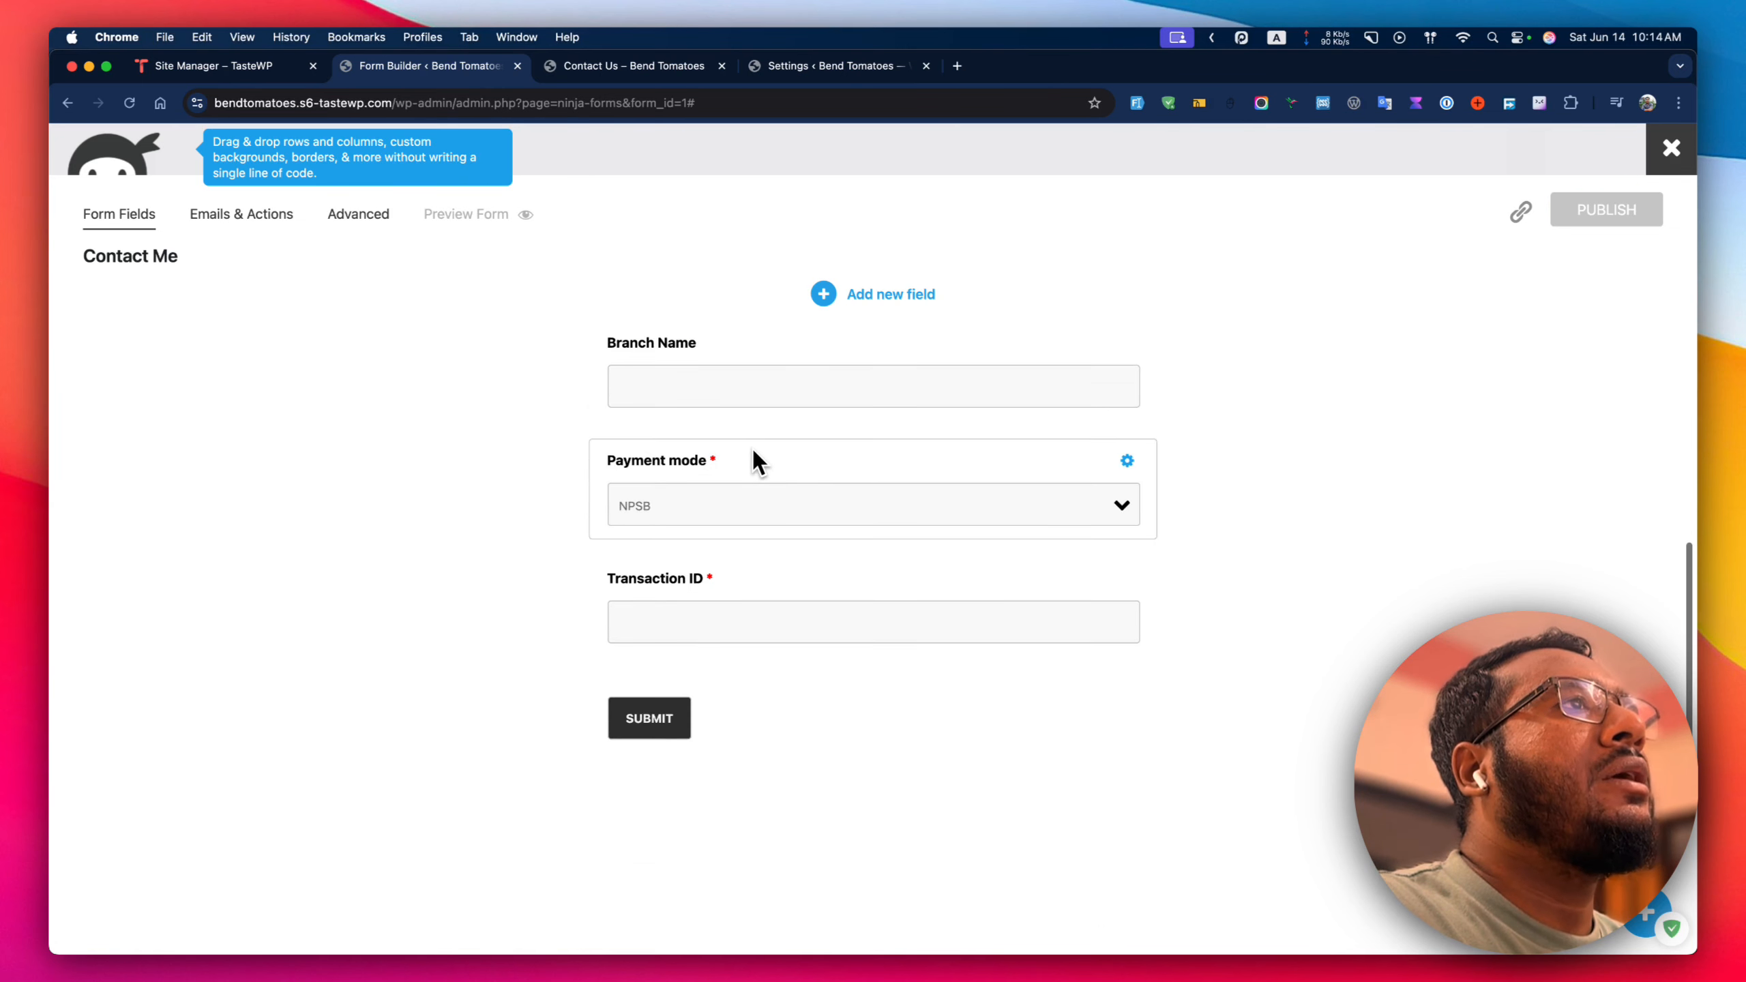
pyautogui.scroll(-2, 750, 445)
pyautogui.click(659, 66)
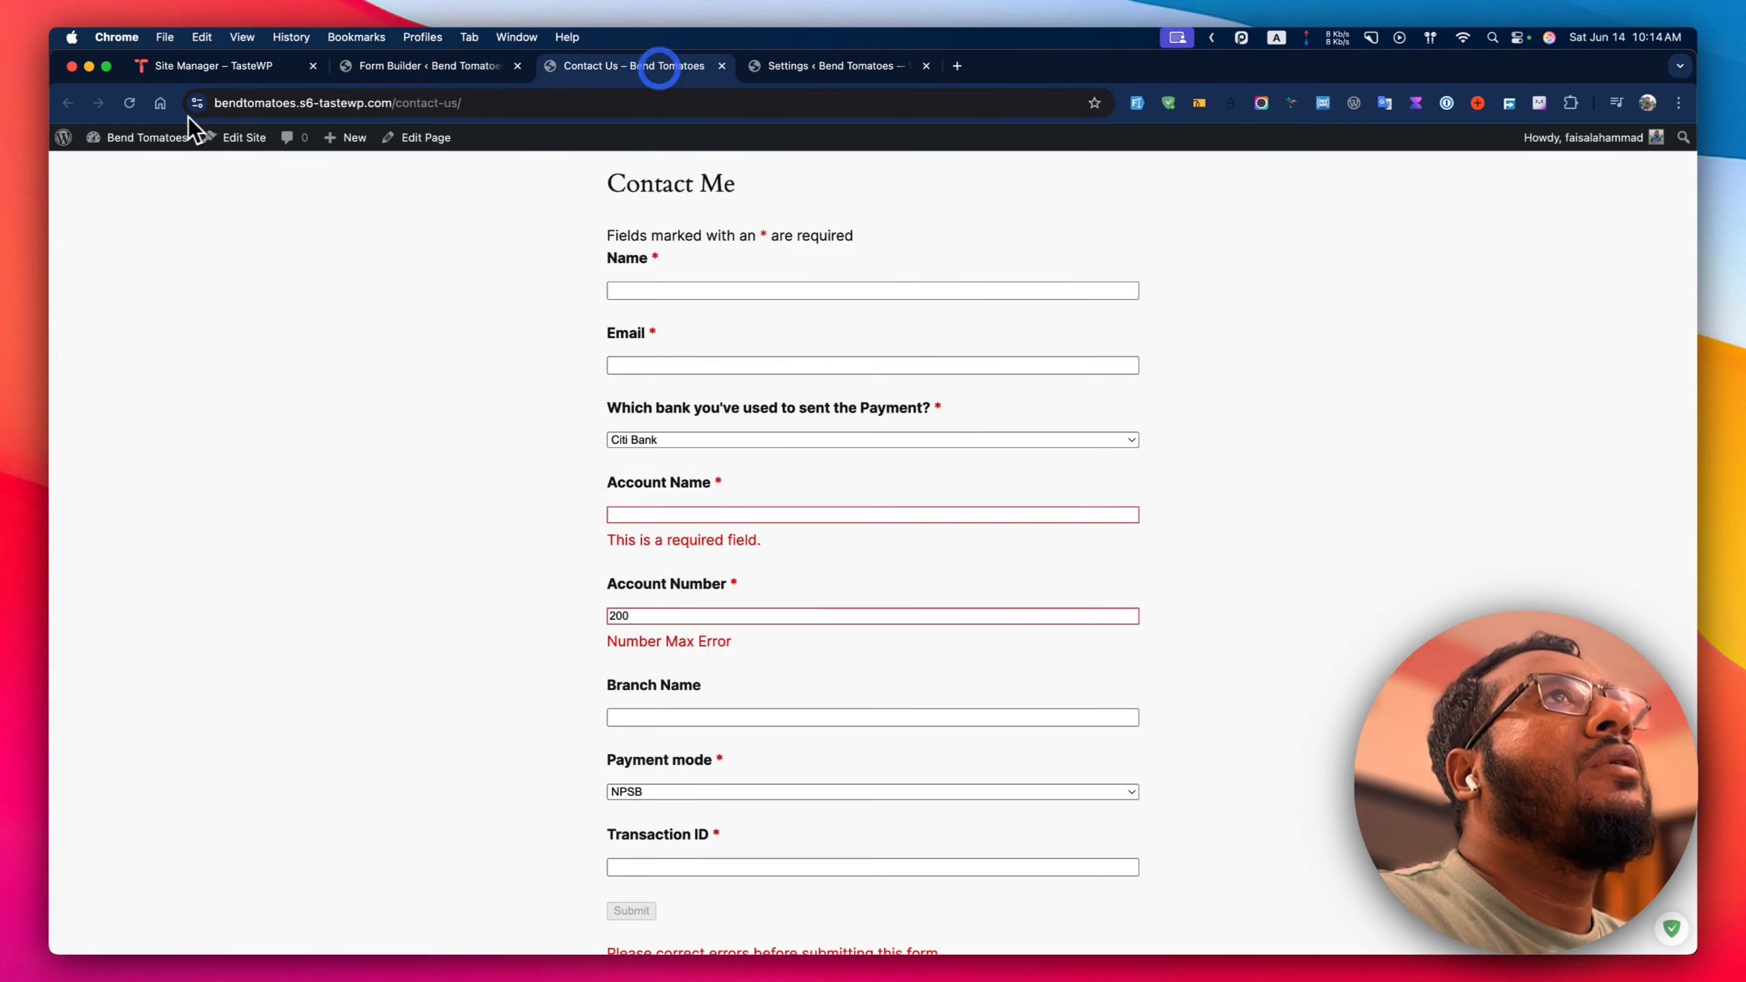
pyautogui.click(129, 103)
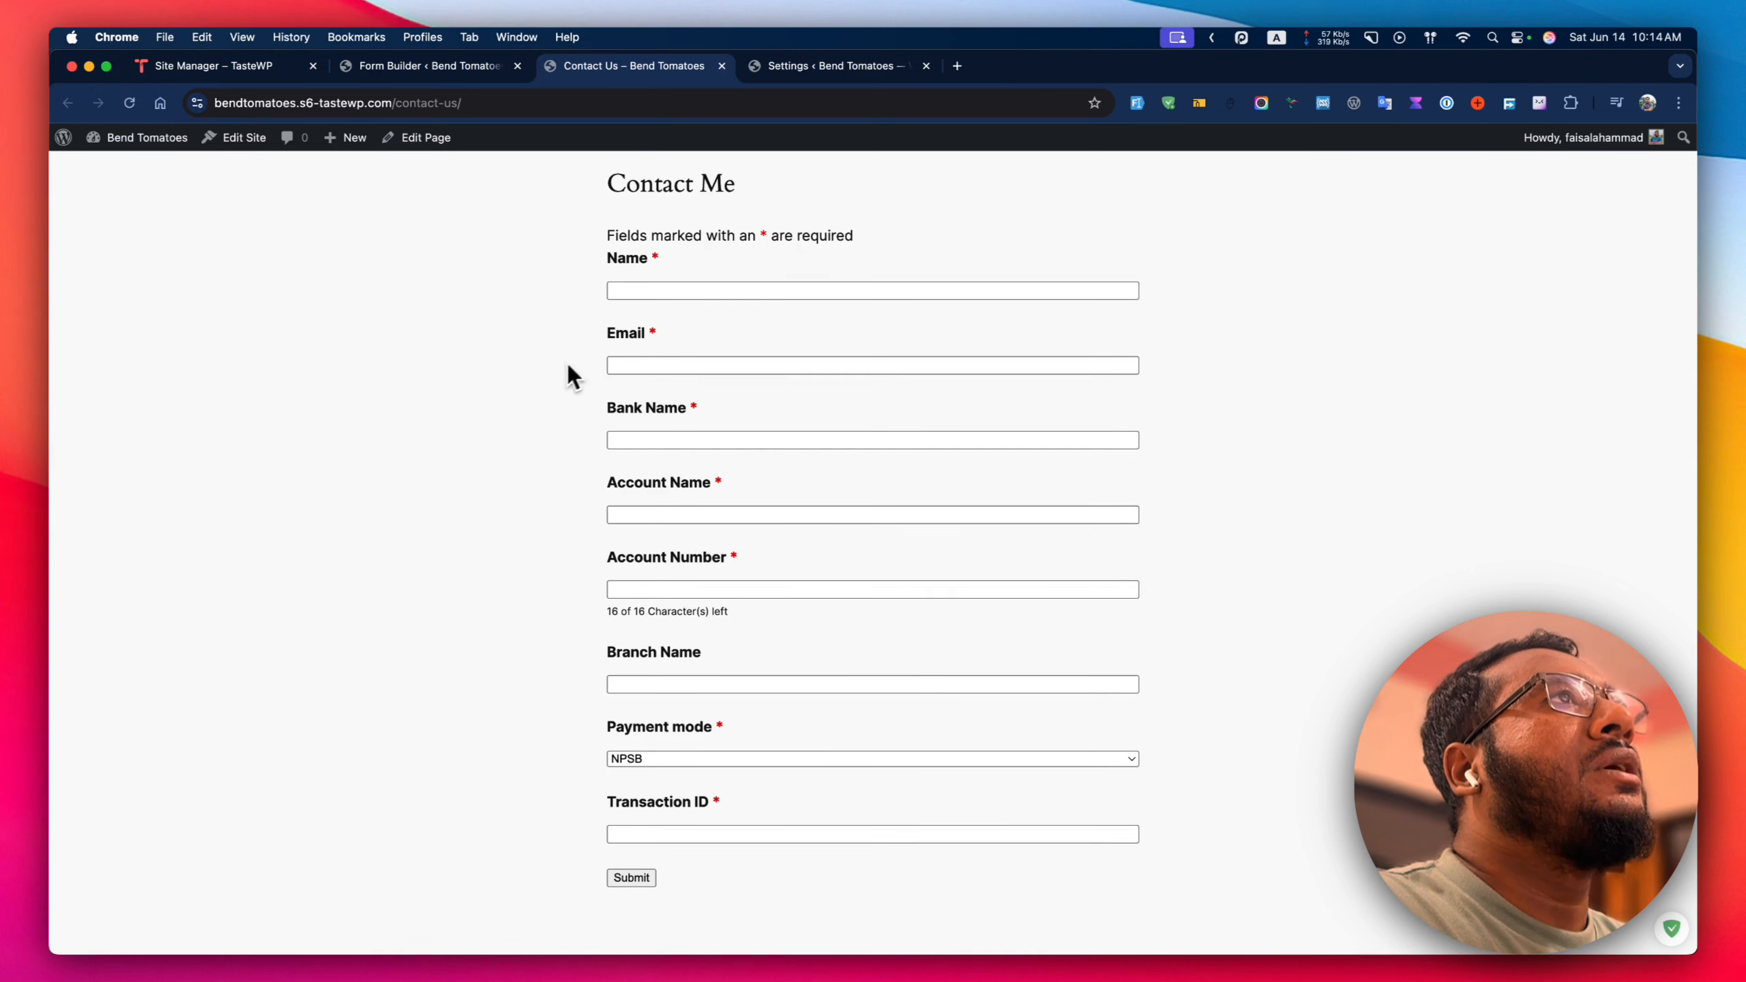
pyautogui.click(666, 292)
pyautogui.click(550, 383)
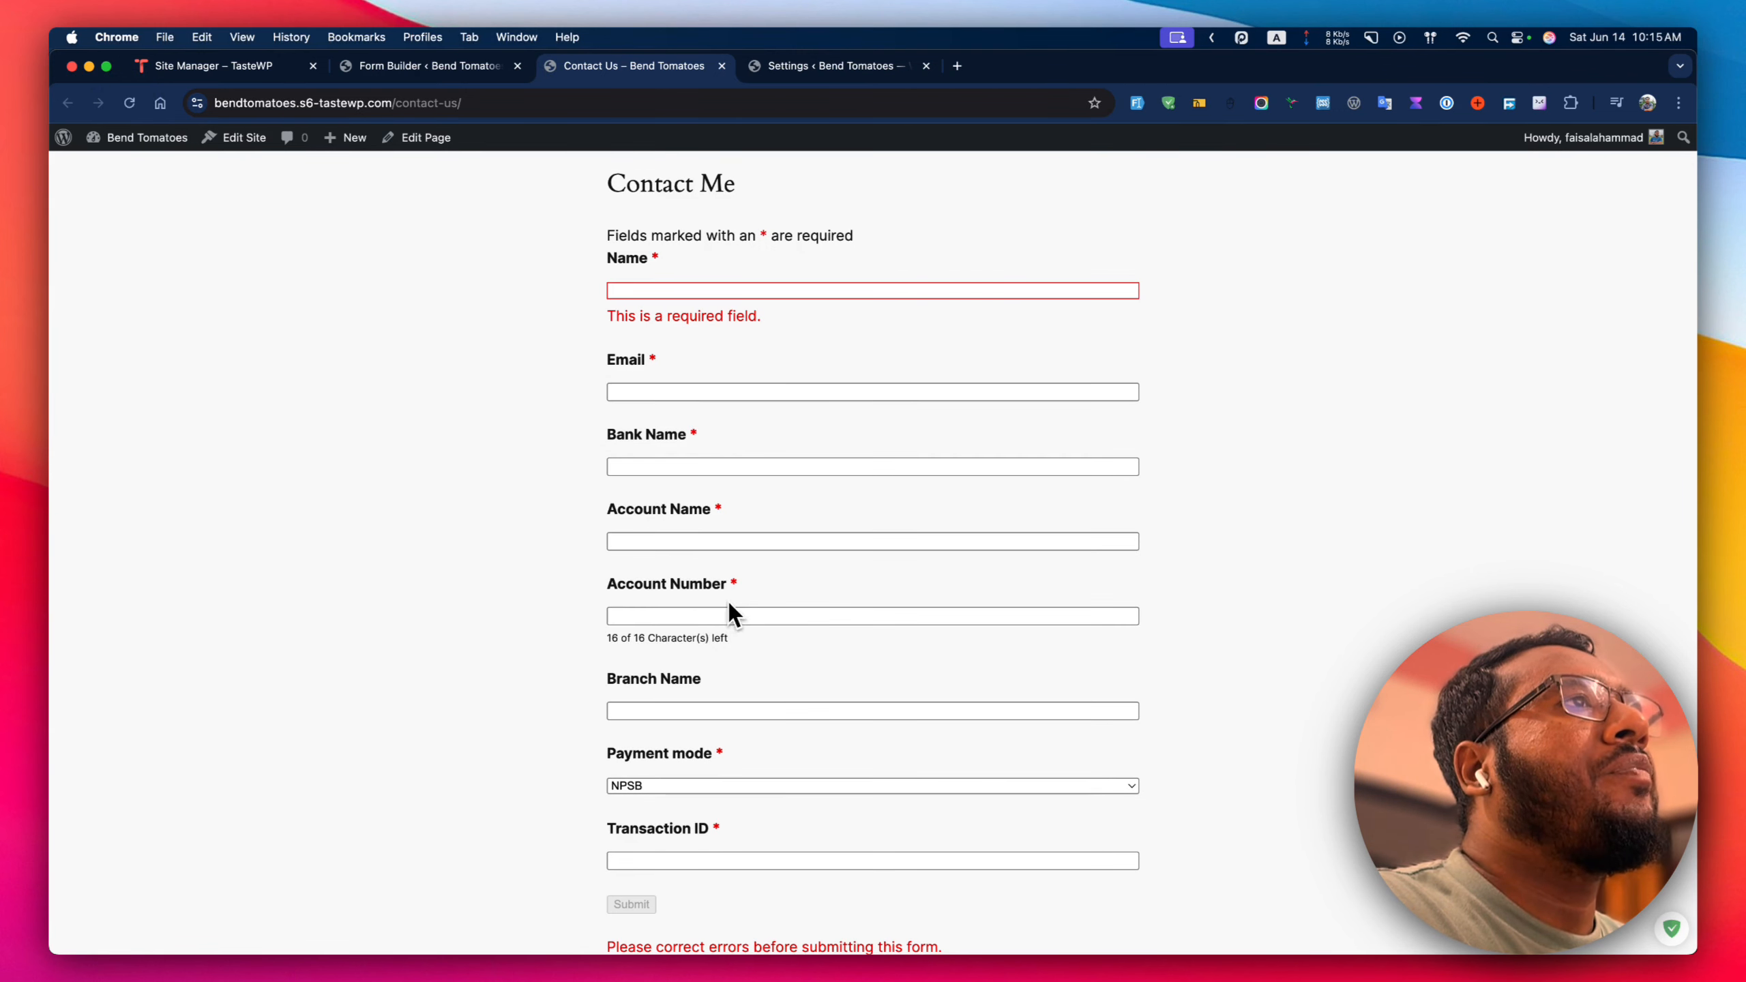
pyautogui.scroll(-5, 596, 608)
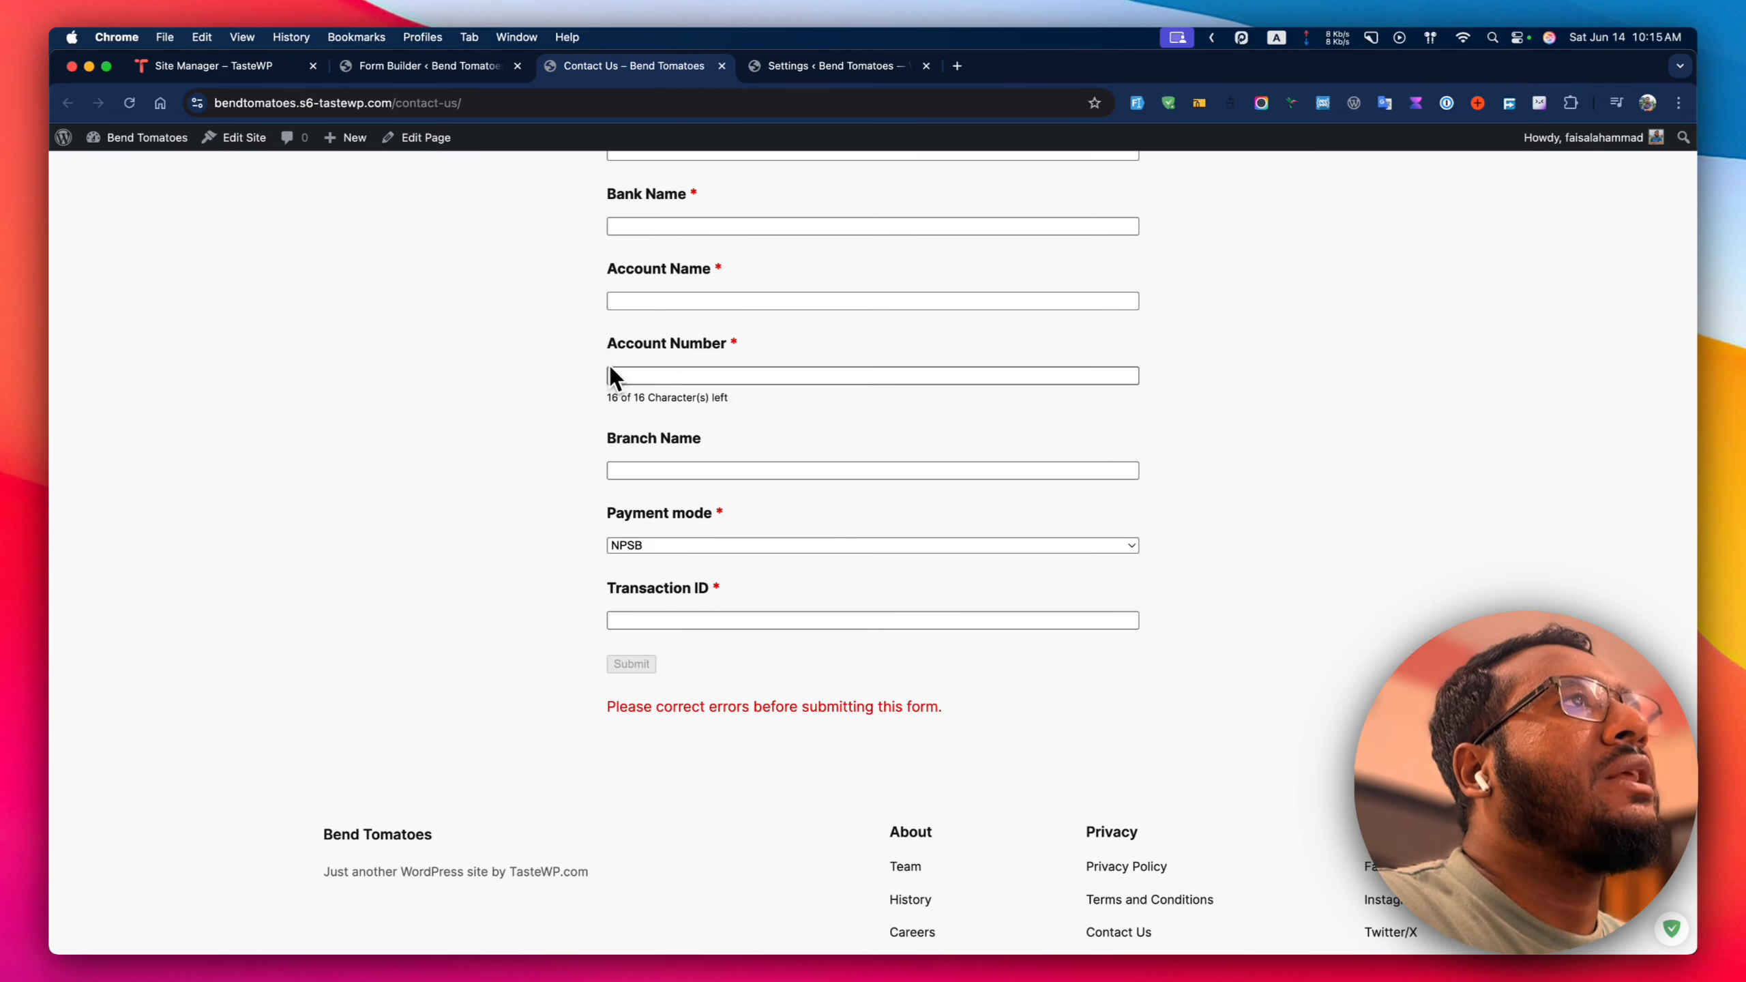
pyautogui.moveTo(606, 398); pyautogui.dragTo(728, 399)
pyautogui.click(750, 401)
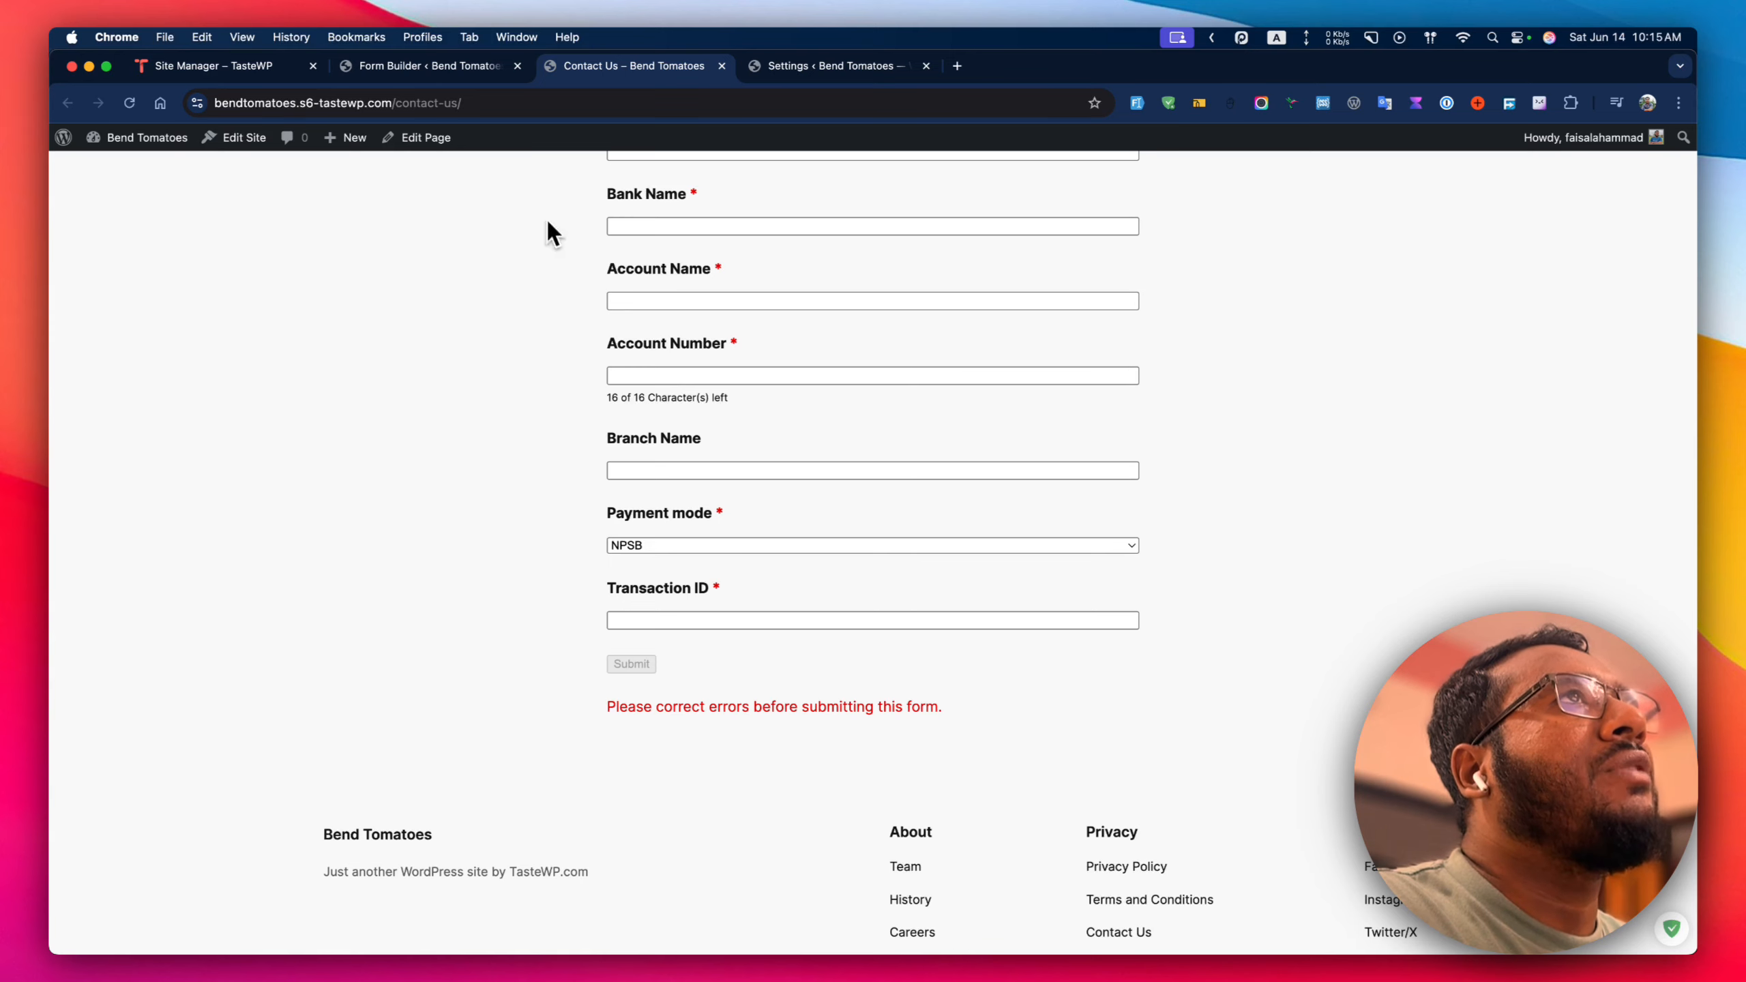
pyautogui.click(476, 69)
pyautogui.scroll(5, 688, 461)
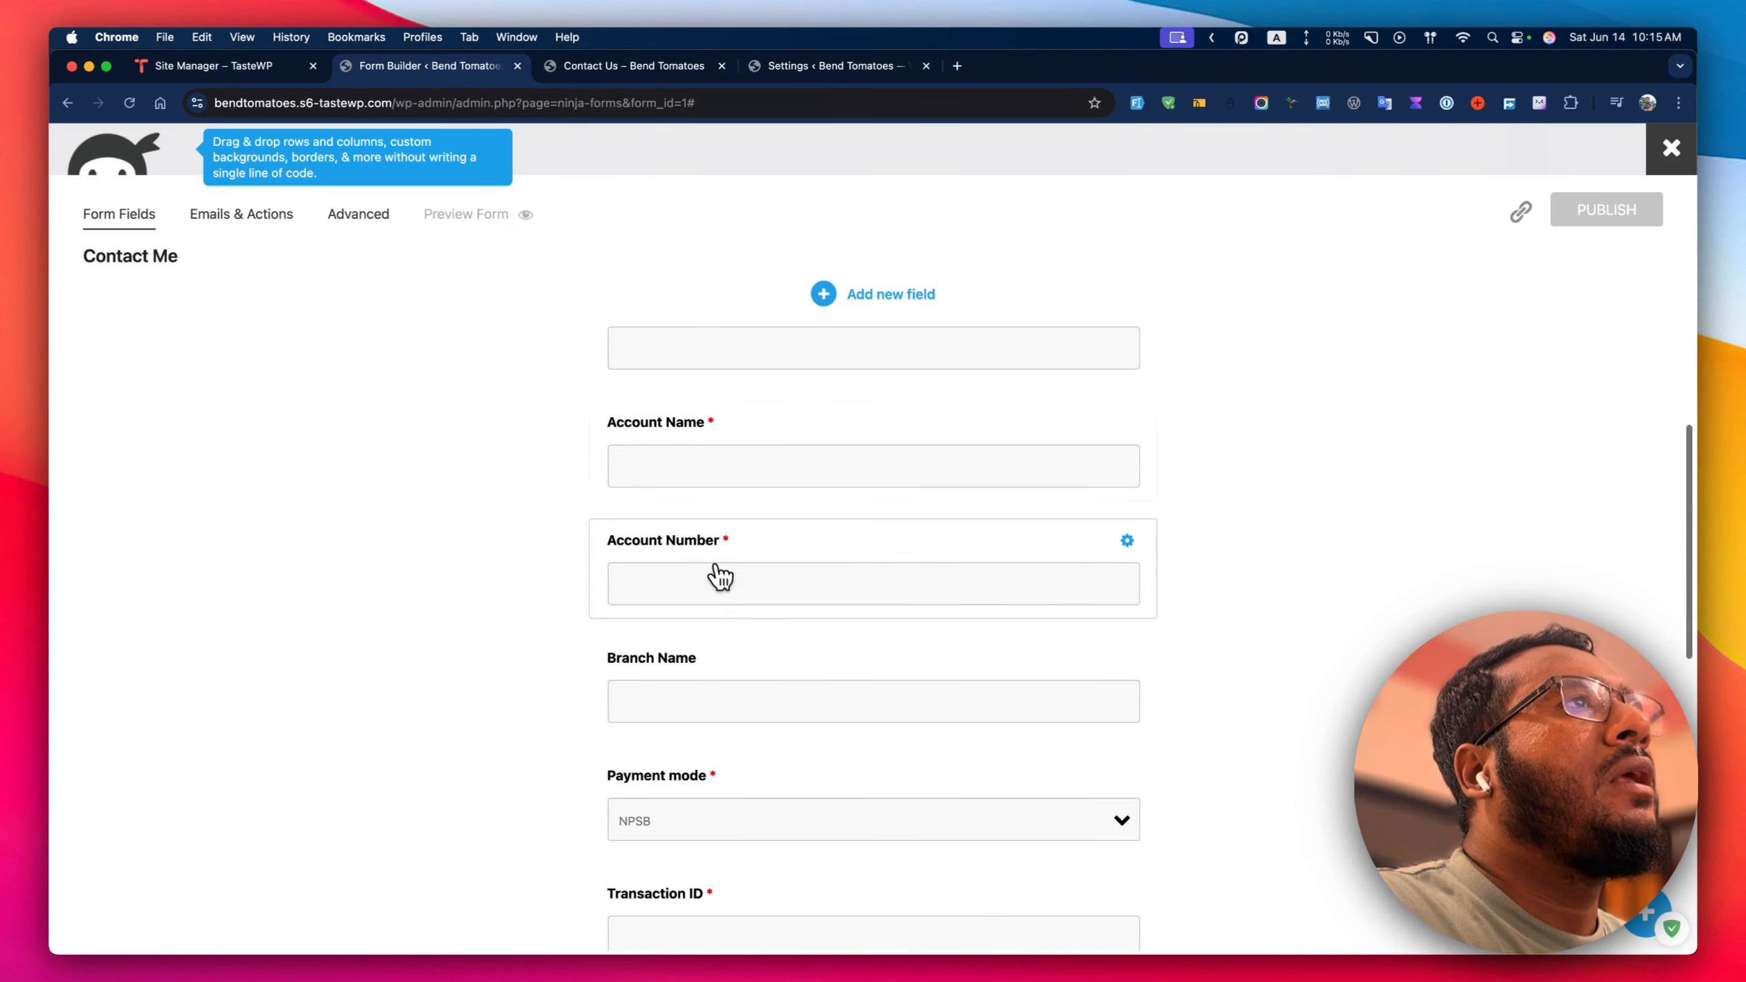
# Clear Account Number's 16-character limit and publish the form.
pyautogui.click(729, 583)
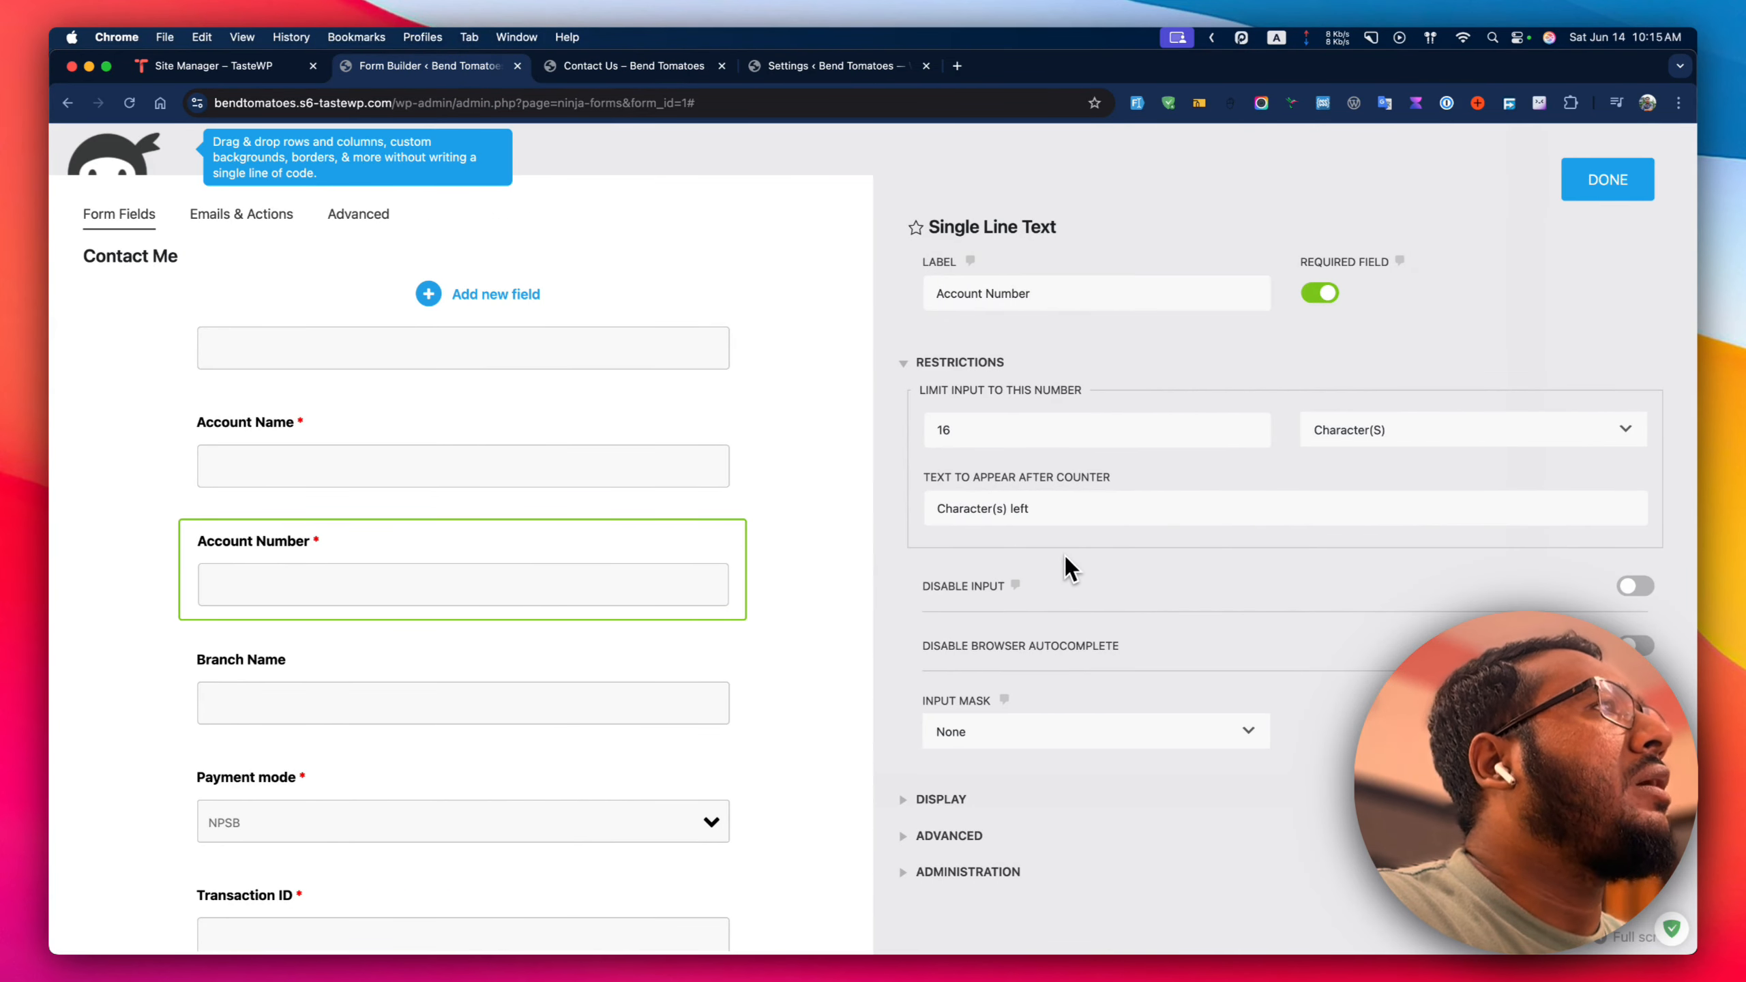
pyautogui.click(1365, 440)
pyautogui.click(1235, 463)
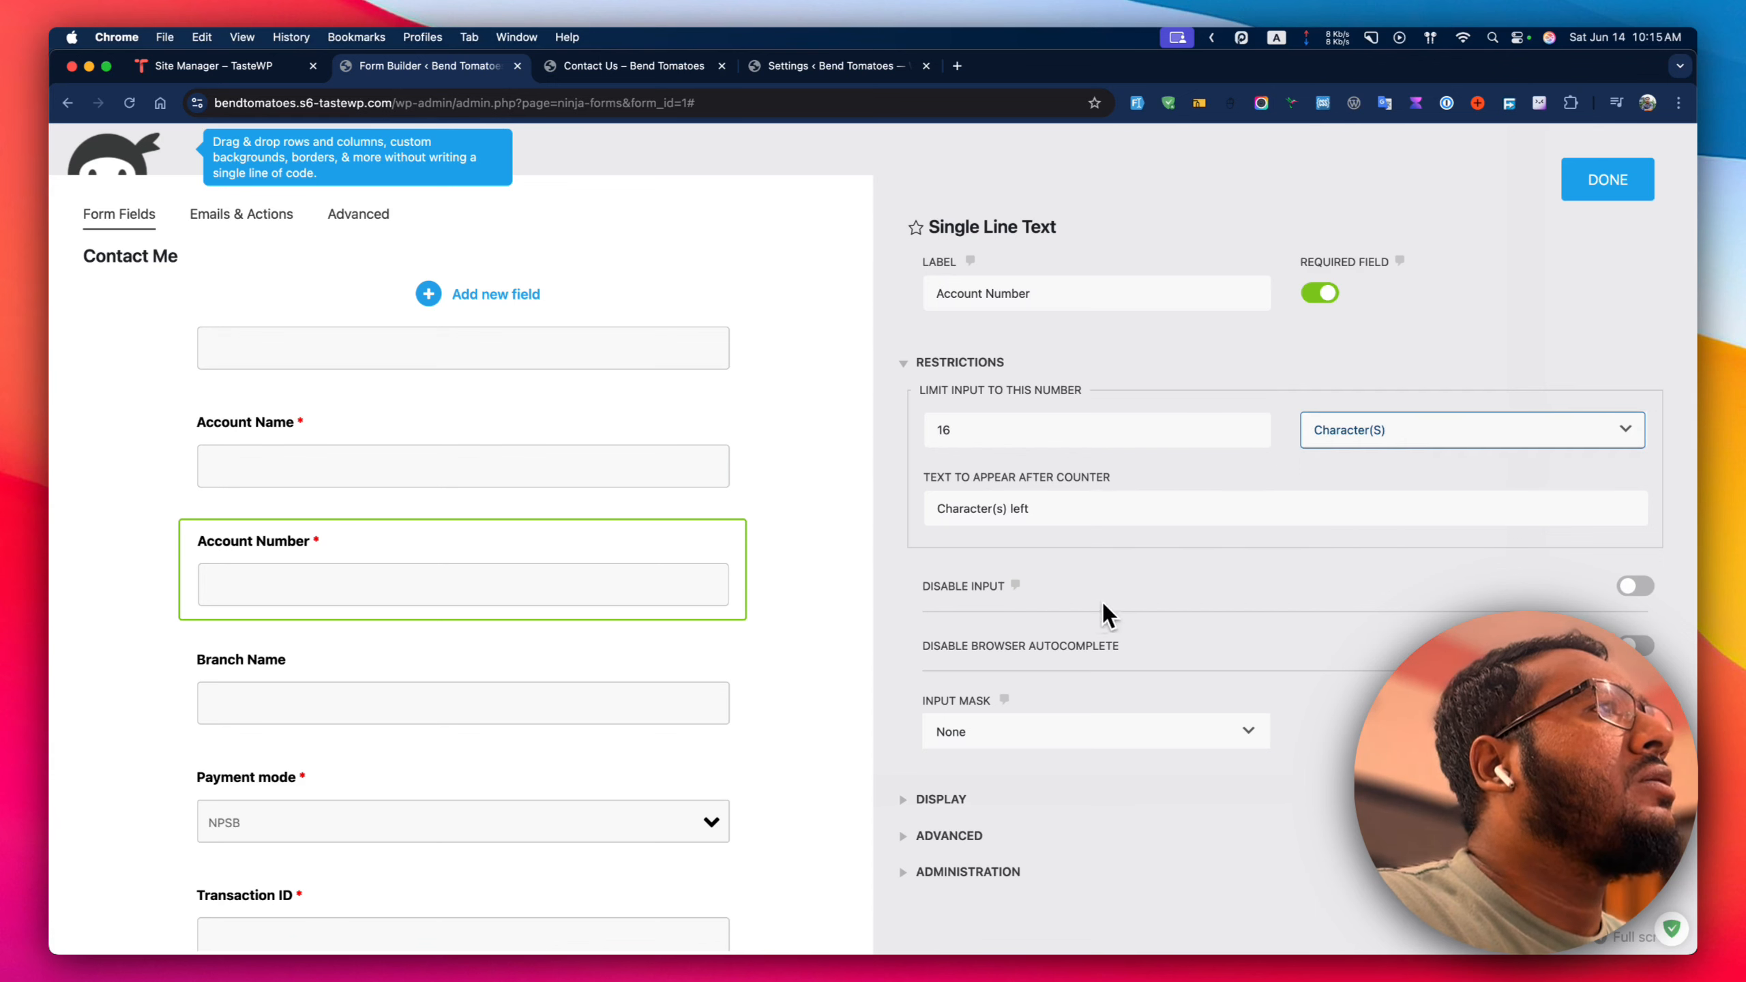
pyautogui.doubleClick(956, 419)
pyautogui.press('BackSpace')
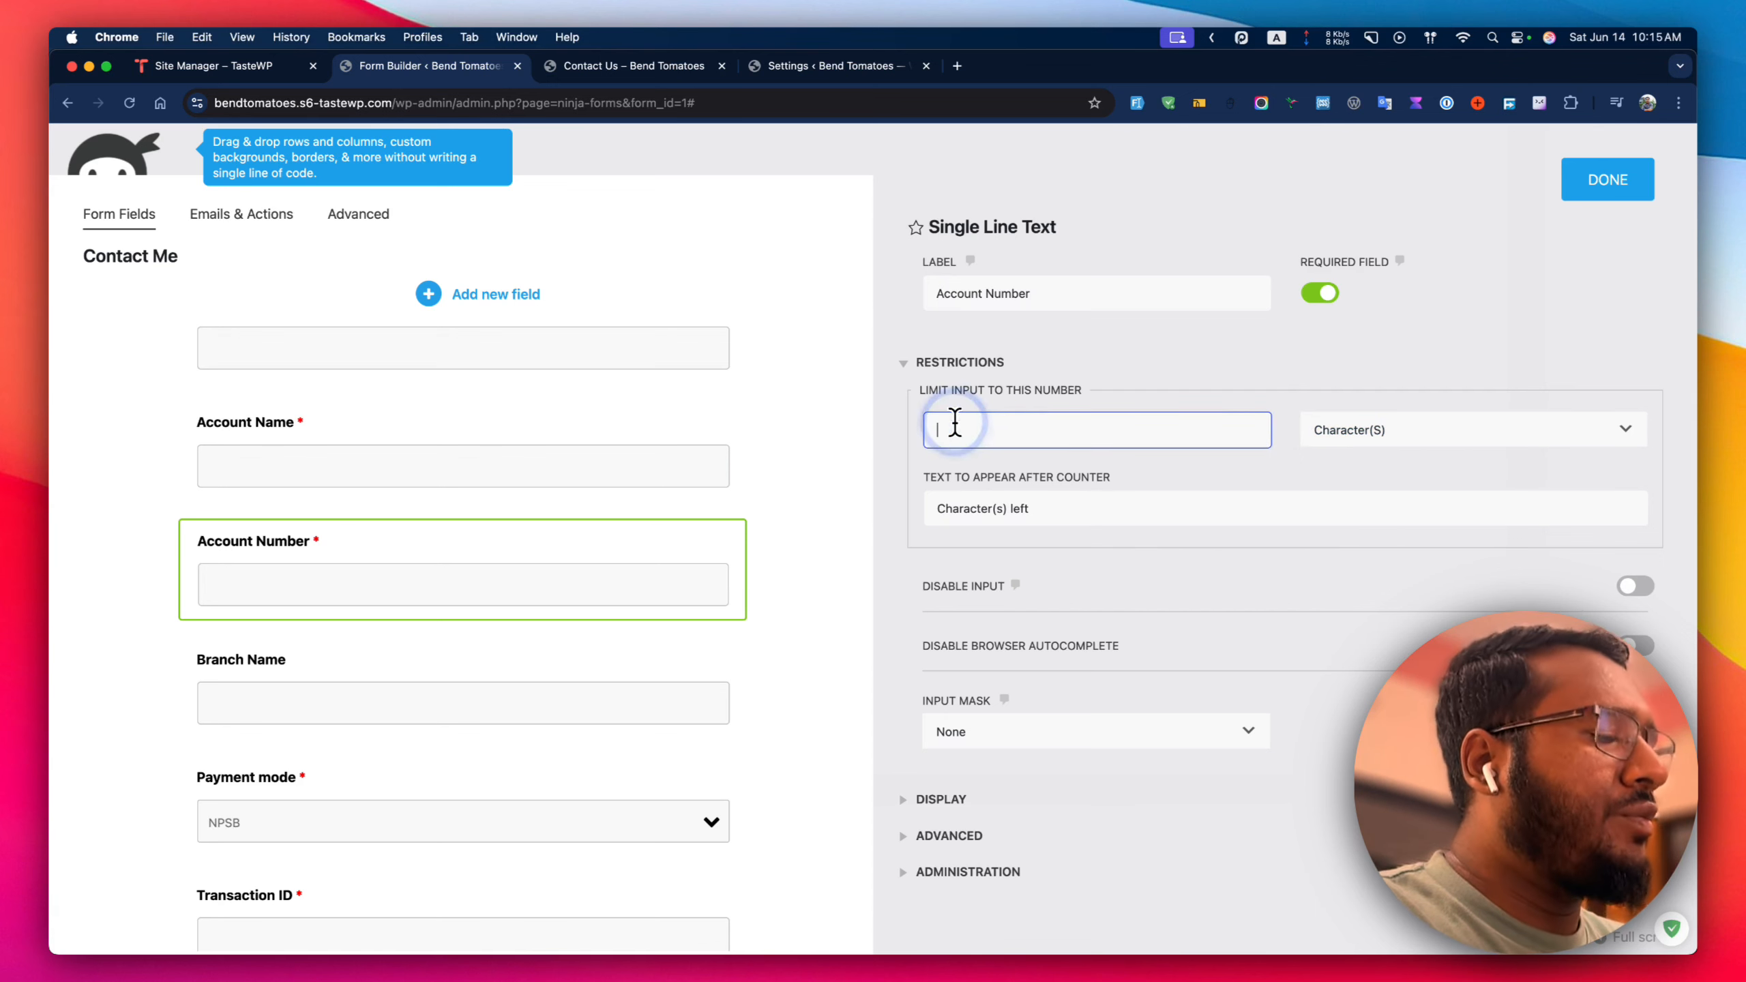
pyautogui.click(1023, 475)
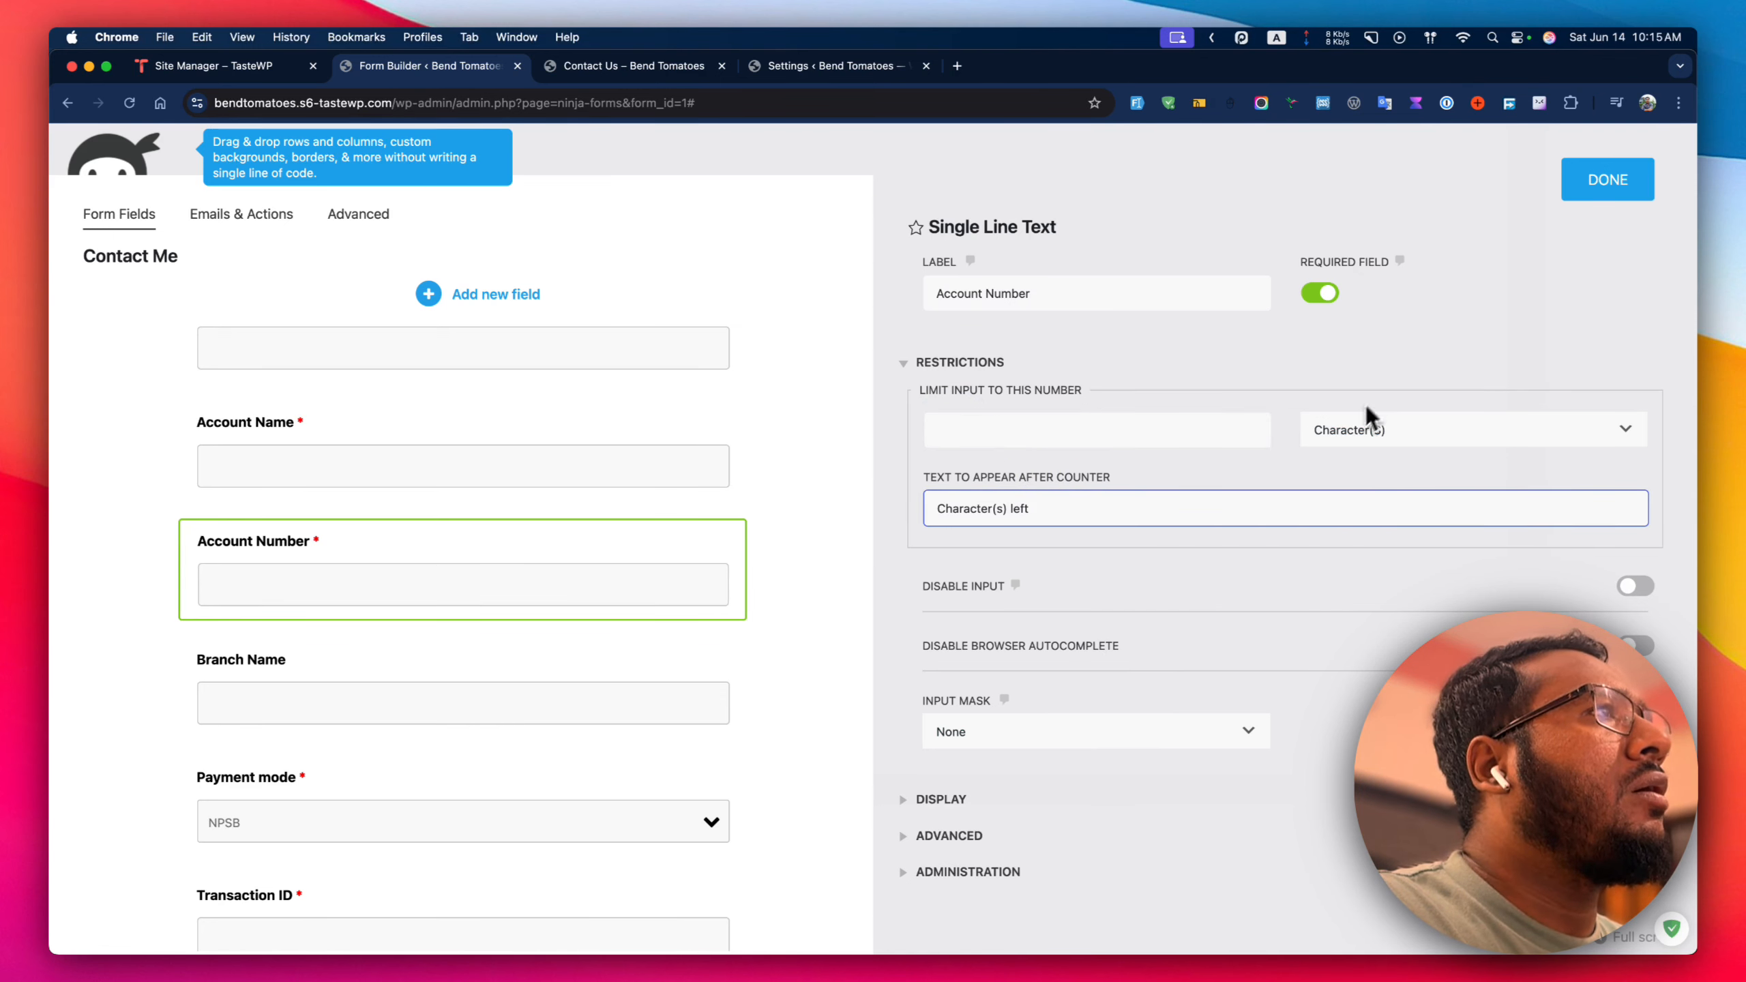
pyautogui.click(1616, 184)
pyautogui.click(1600, 215)
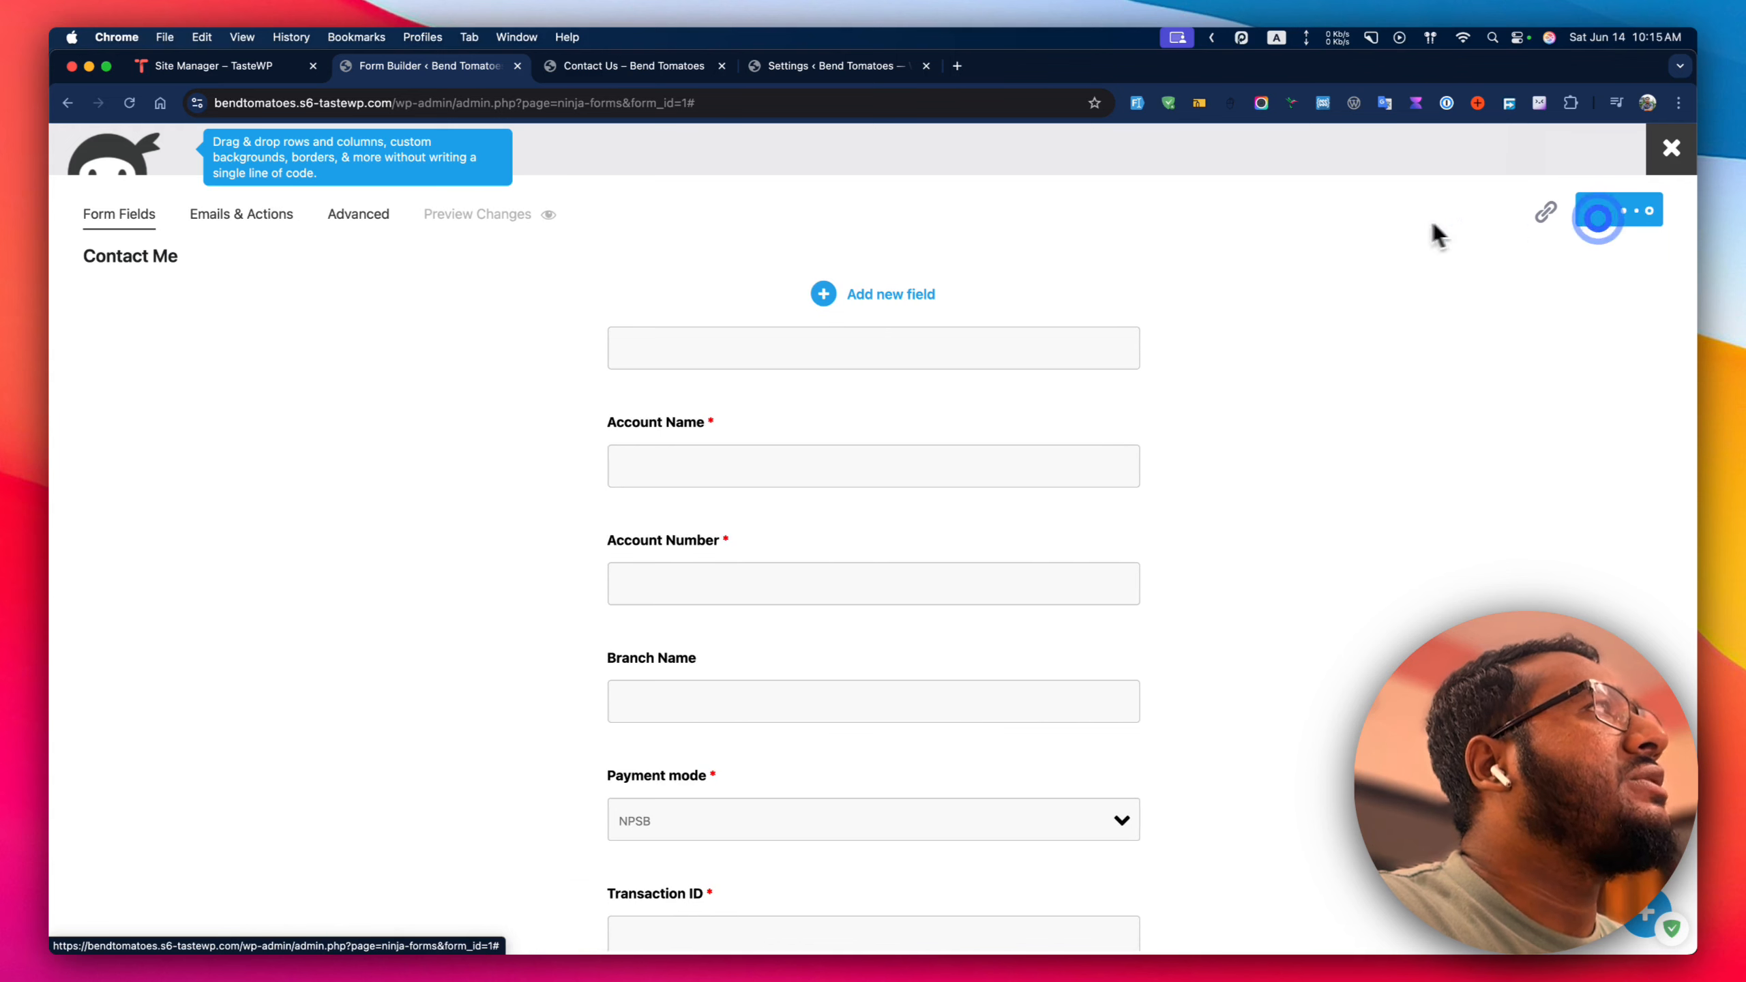
# Show the live Contact Us form, with Account Number now lacking its character counter.
pyautogui.click(578, 69)
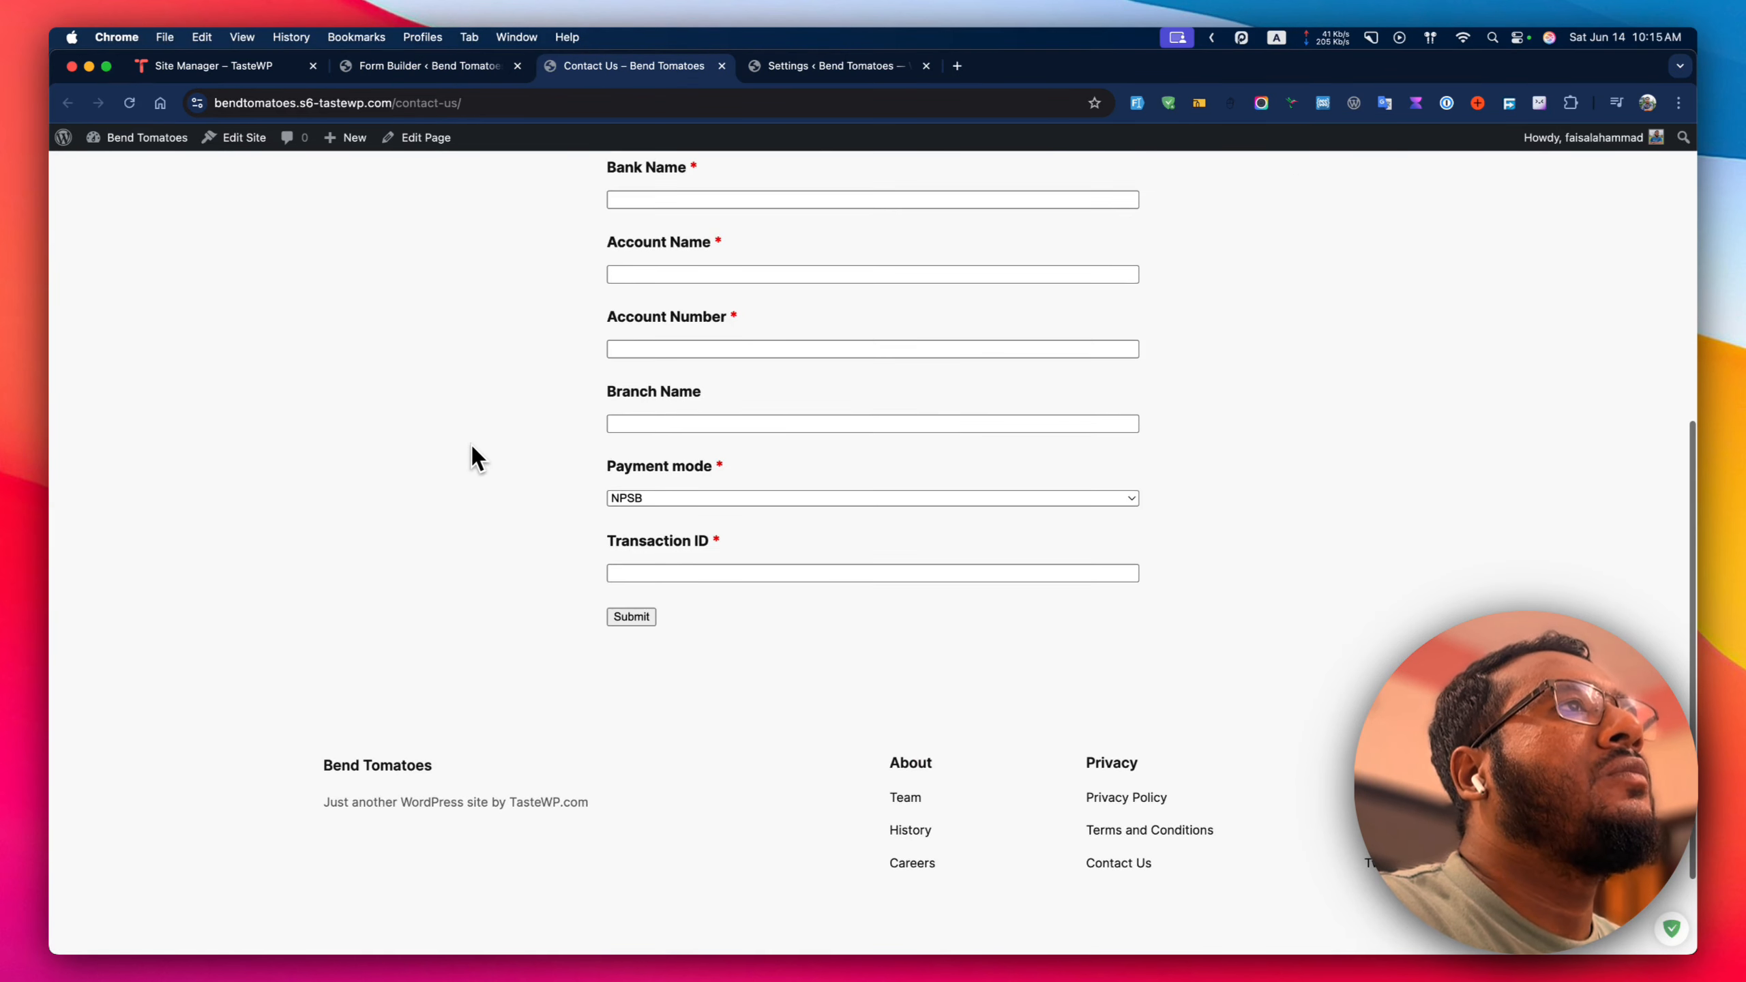
pyautogui.scroll(3, 470, 442)
pyautogui.scroll(1, 481, 446)
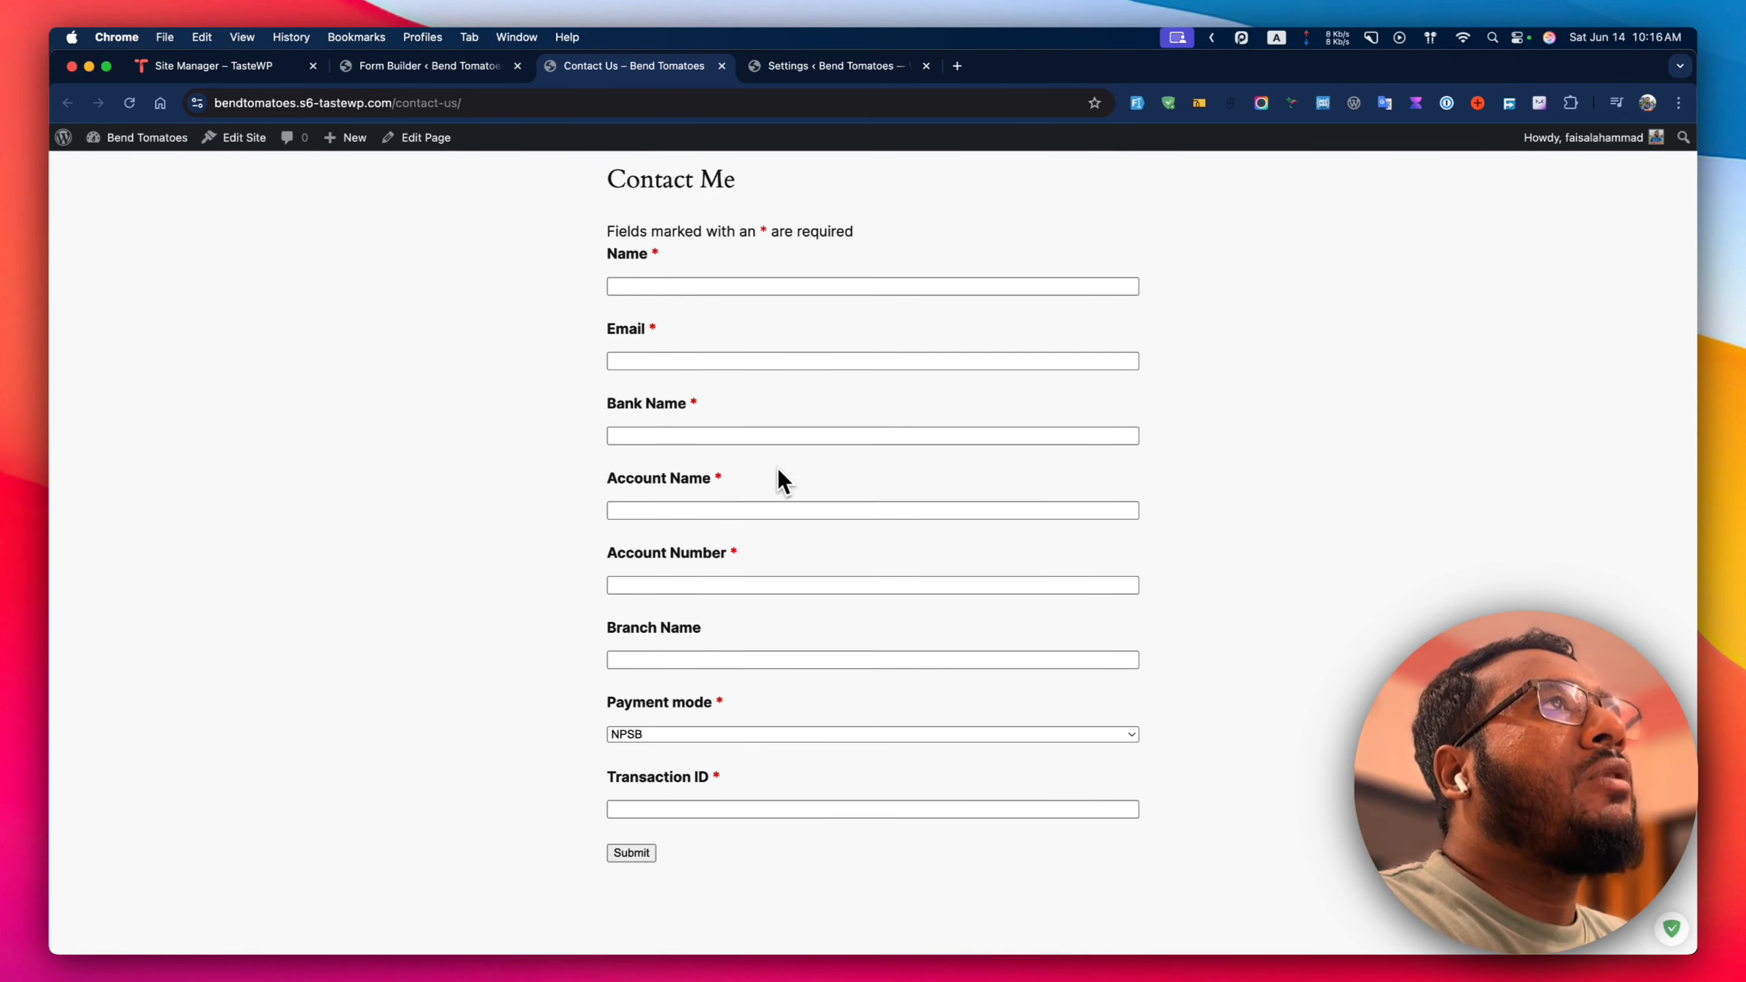
# Set the Ninja Forms Opinionated Styles to Light and save the settings.
pyautogui.click(791, 68)
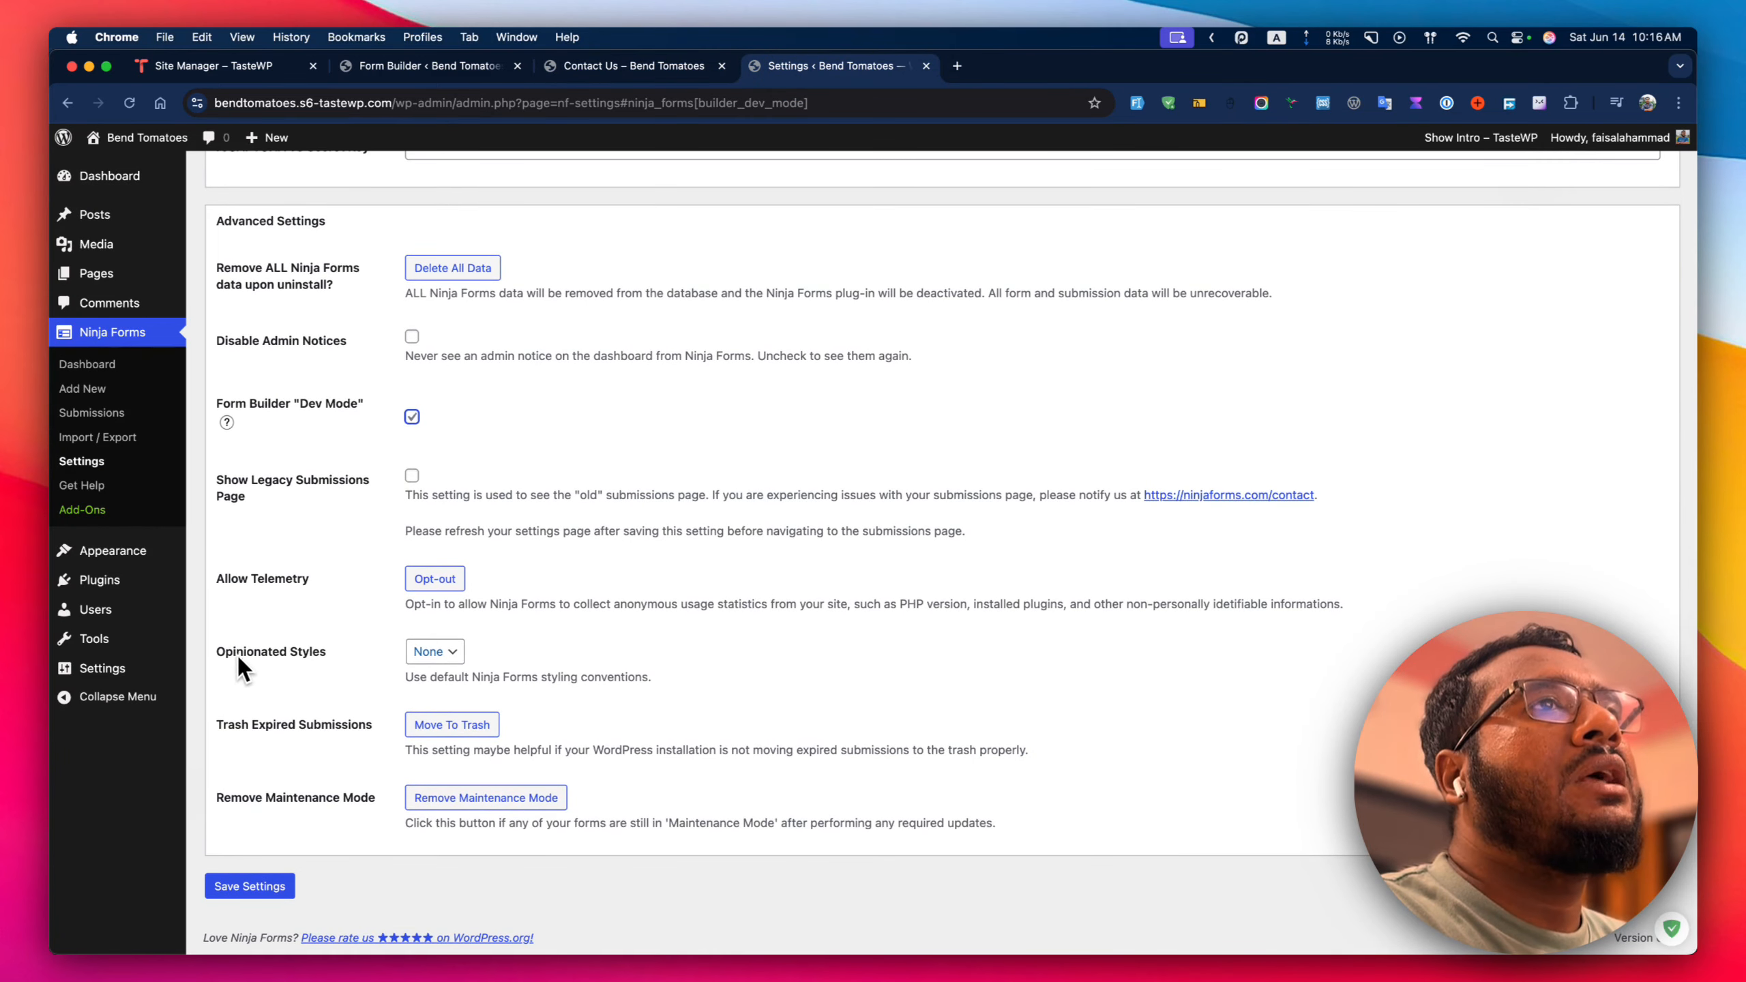
pyautogui.click(430, 651)
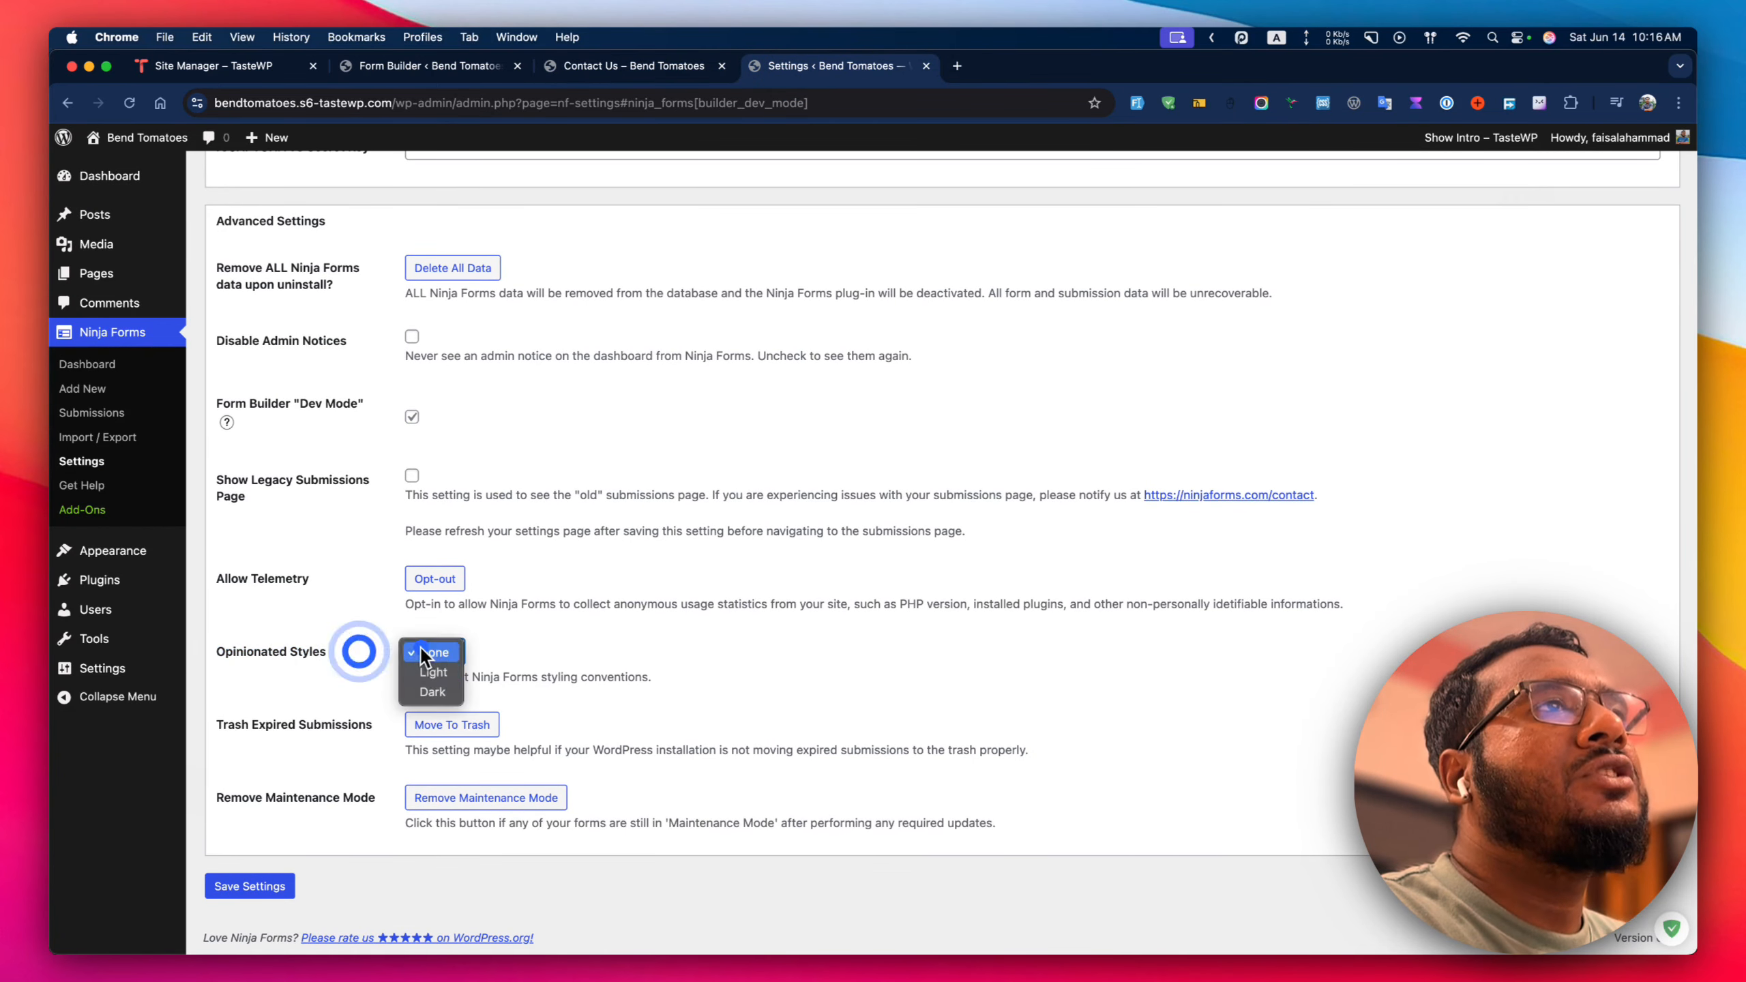
pyautogui.click(432, 673)
pyautogui.click(289, 887)
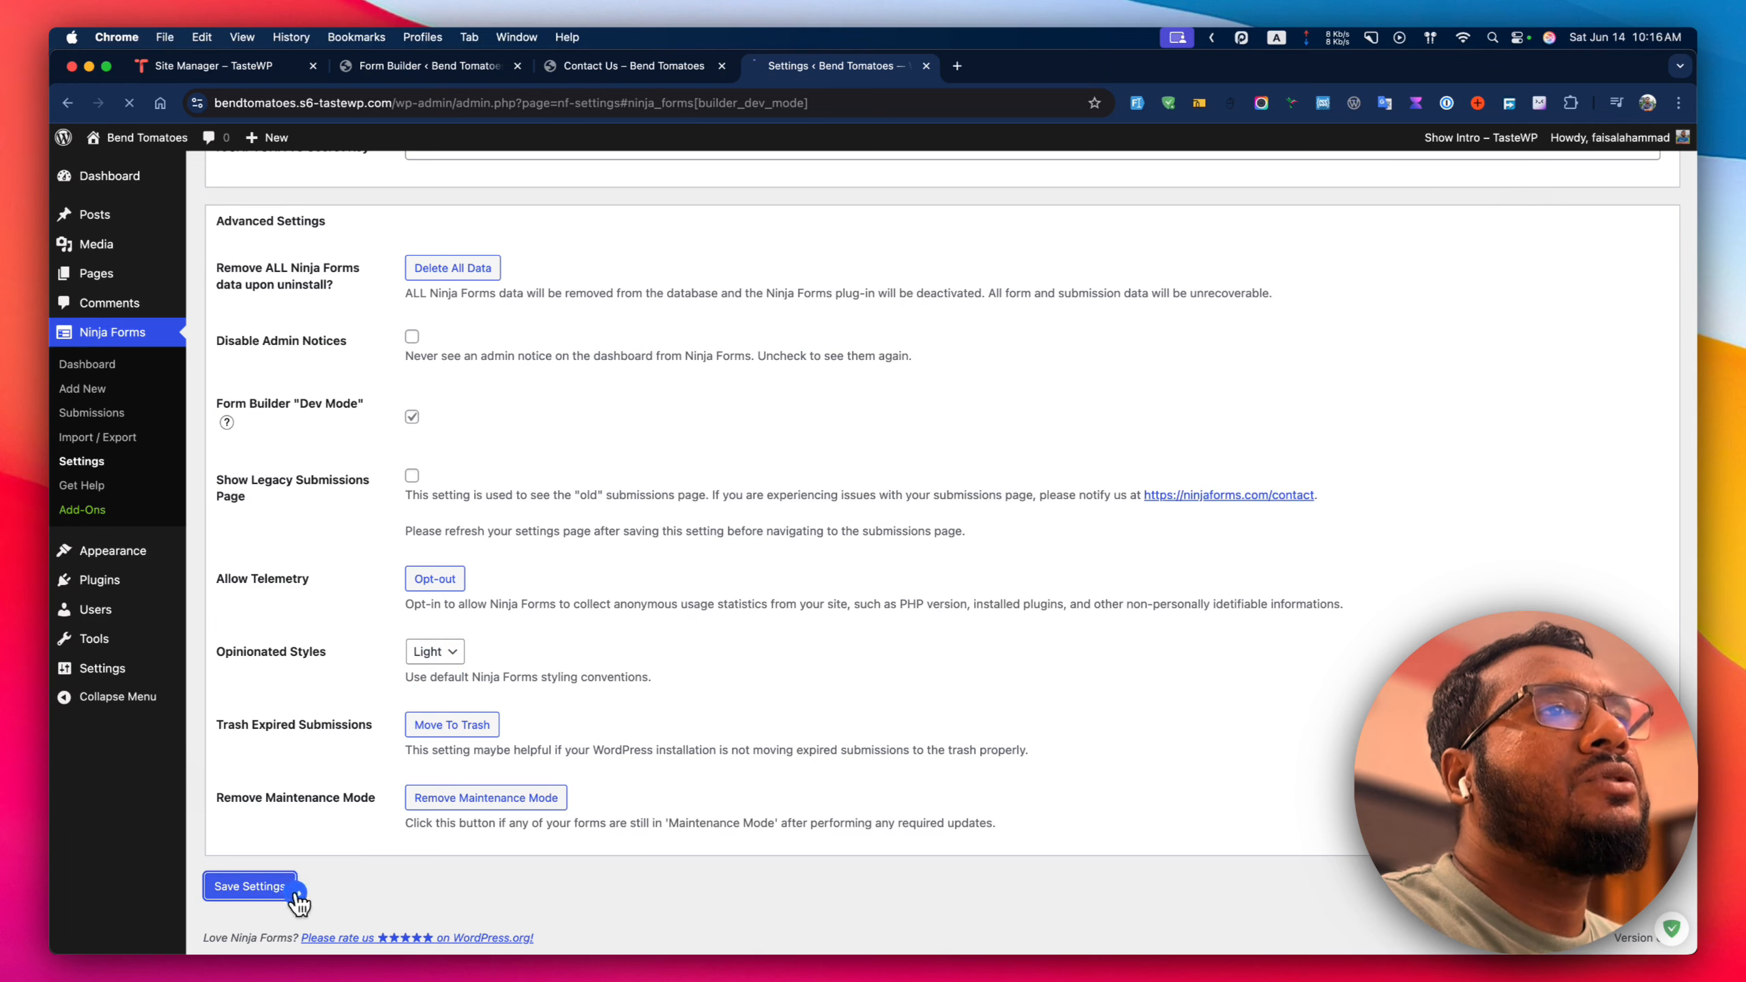
# Check the form builder, then reload the live Contact Us page to view the restyled form.
pyautogui.click(482, 67)
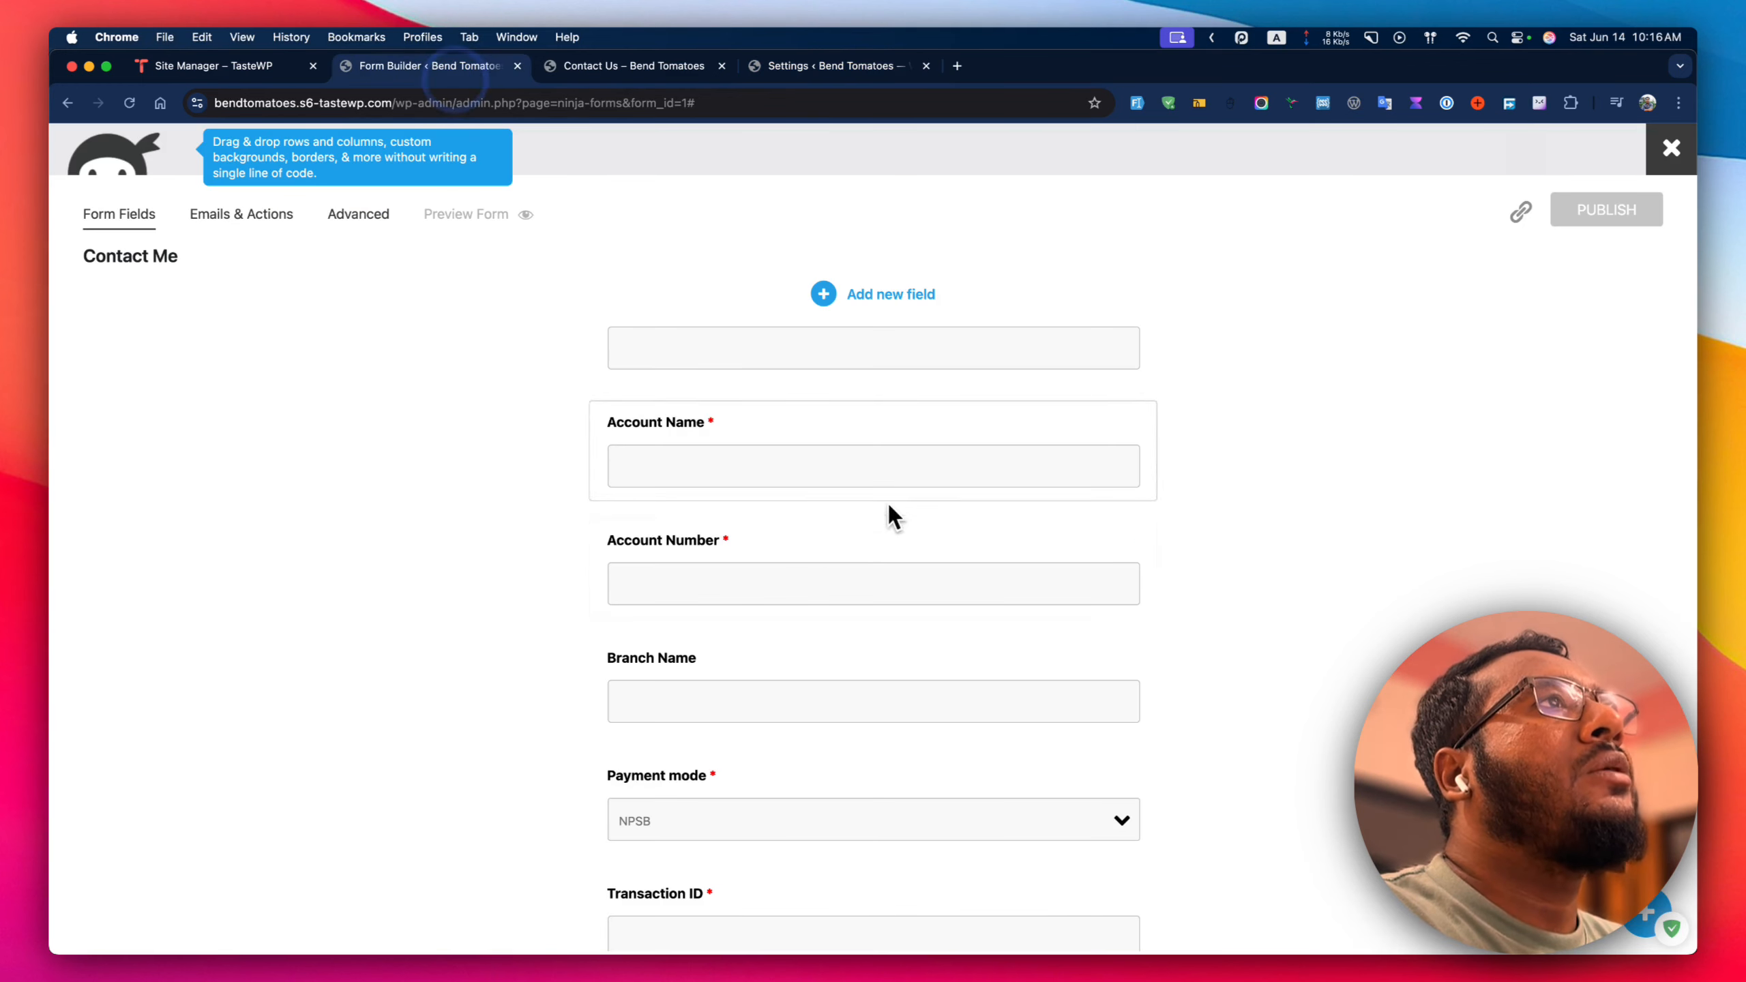
pyautogui.scroll(1, 749, 569)
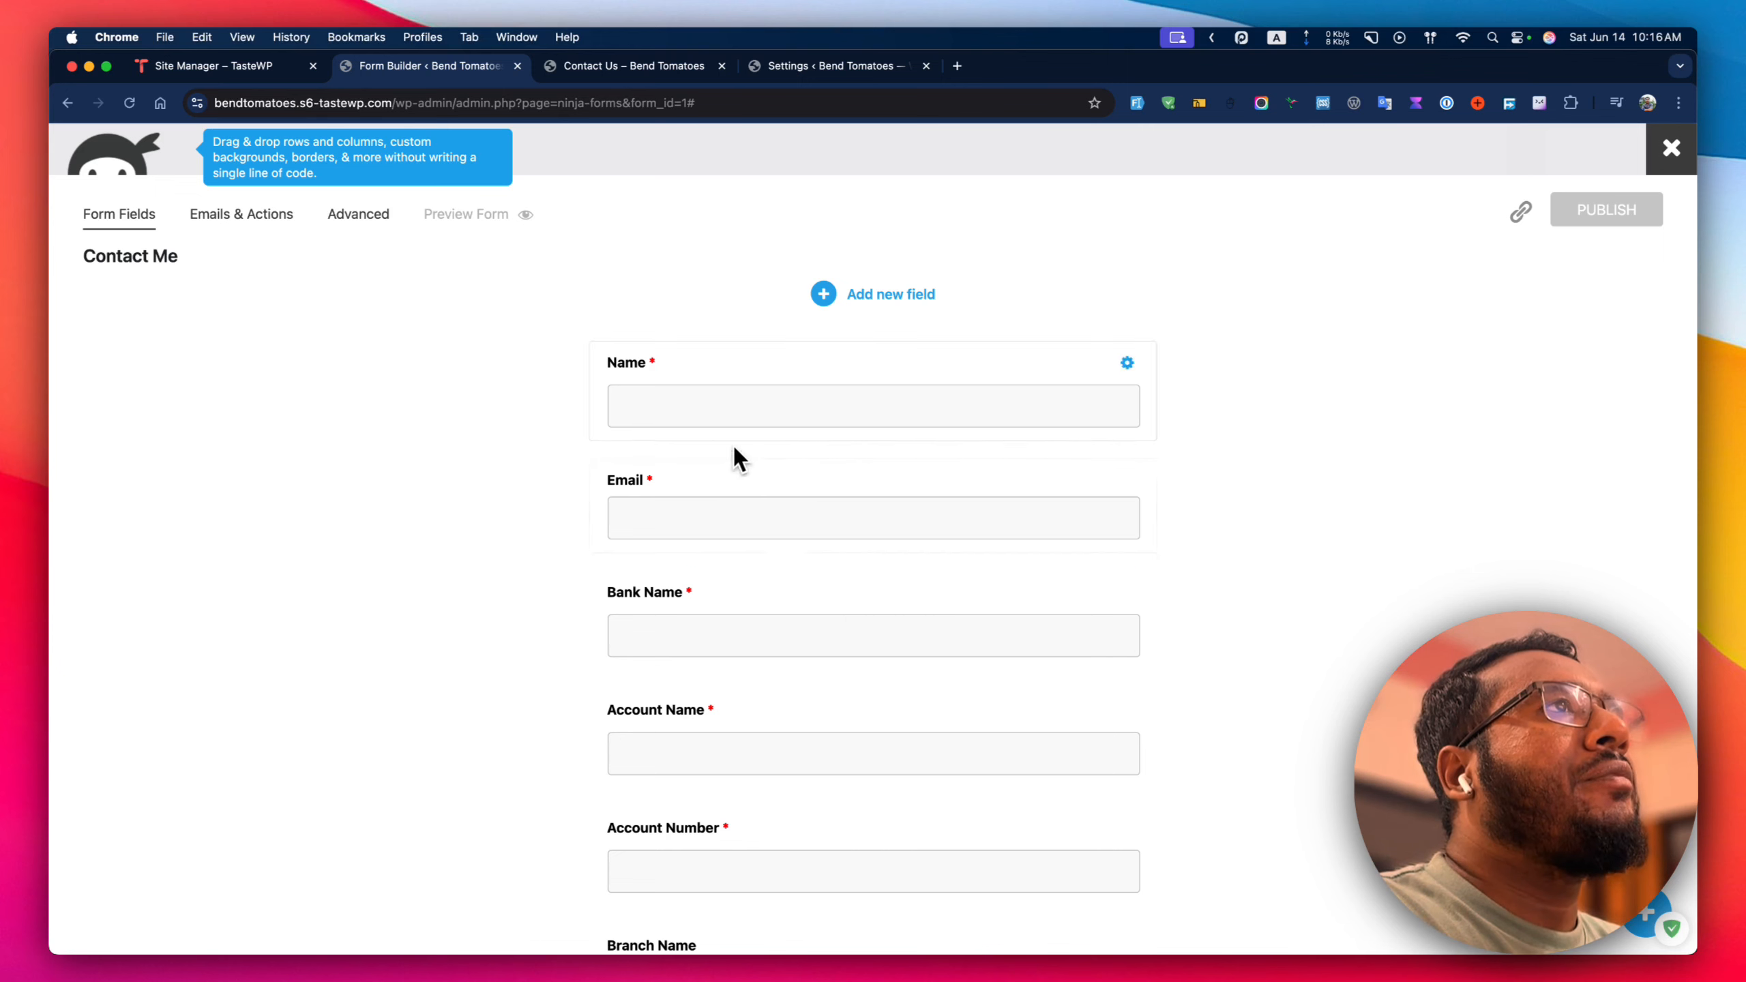
pyautogui.click(632, 66)
pyautogui.click(128, 103)
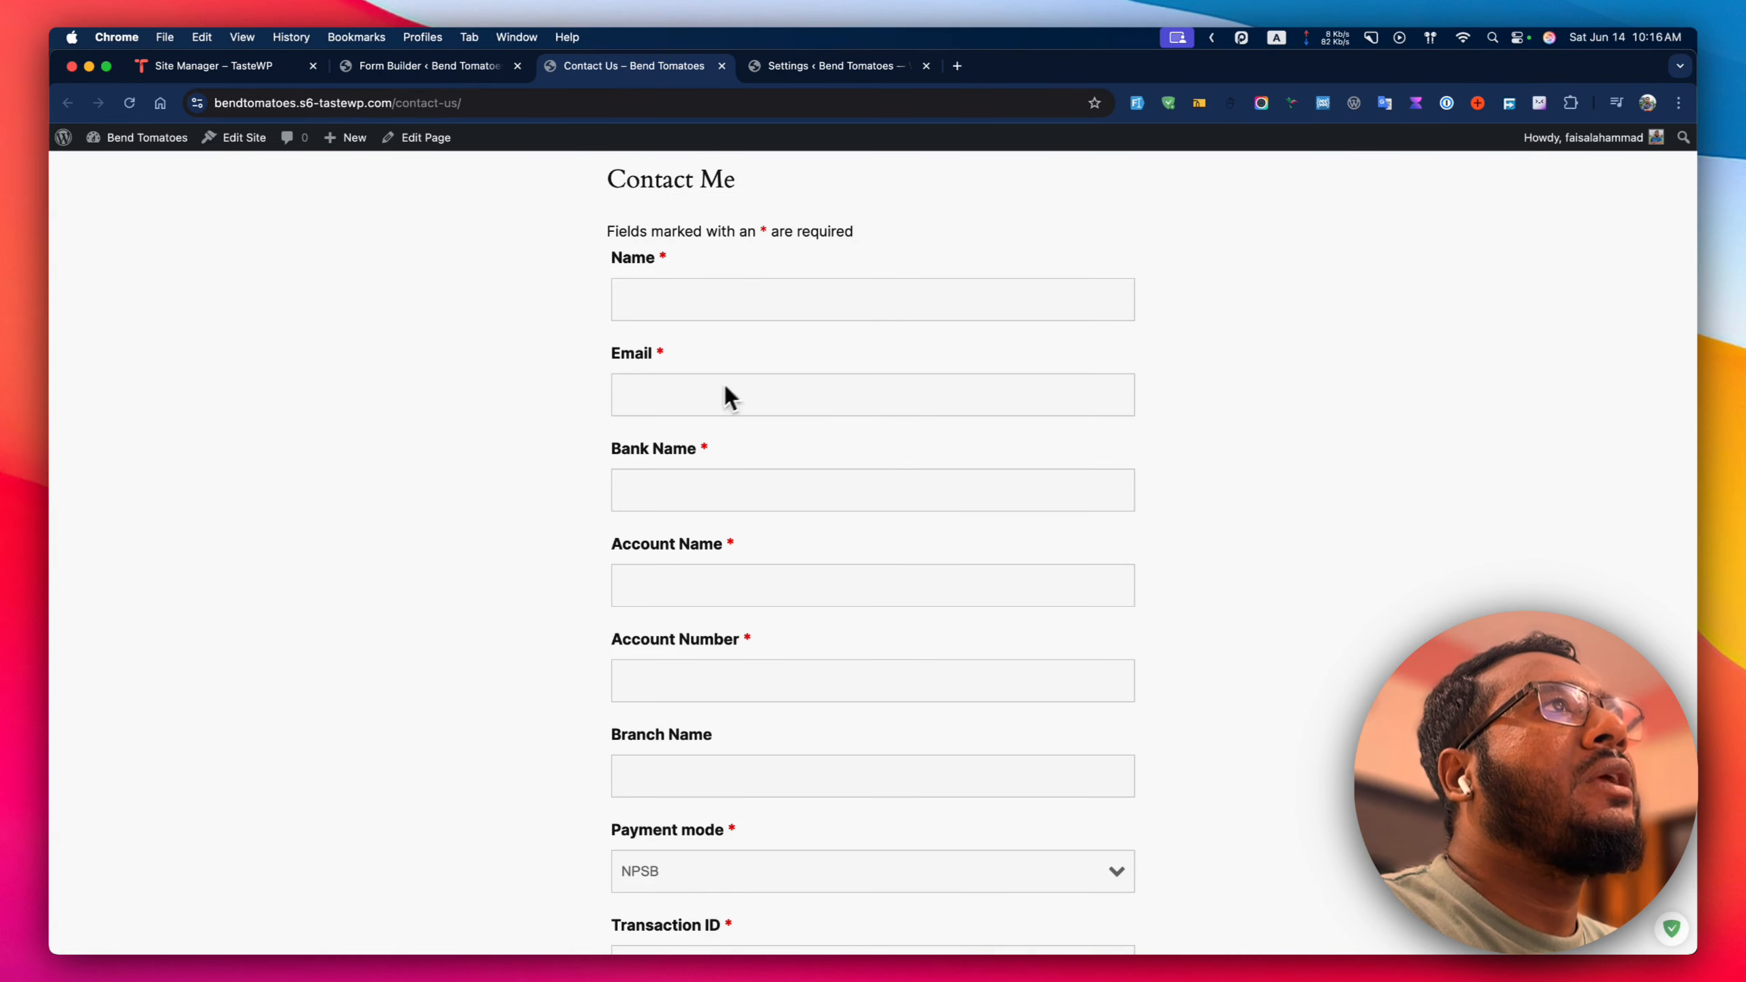
pyautogui.scroll(-5, 764, 632)
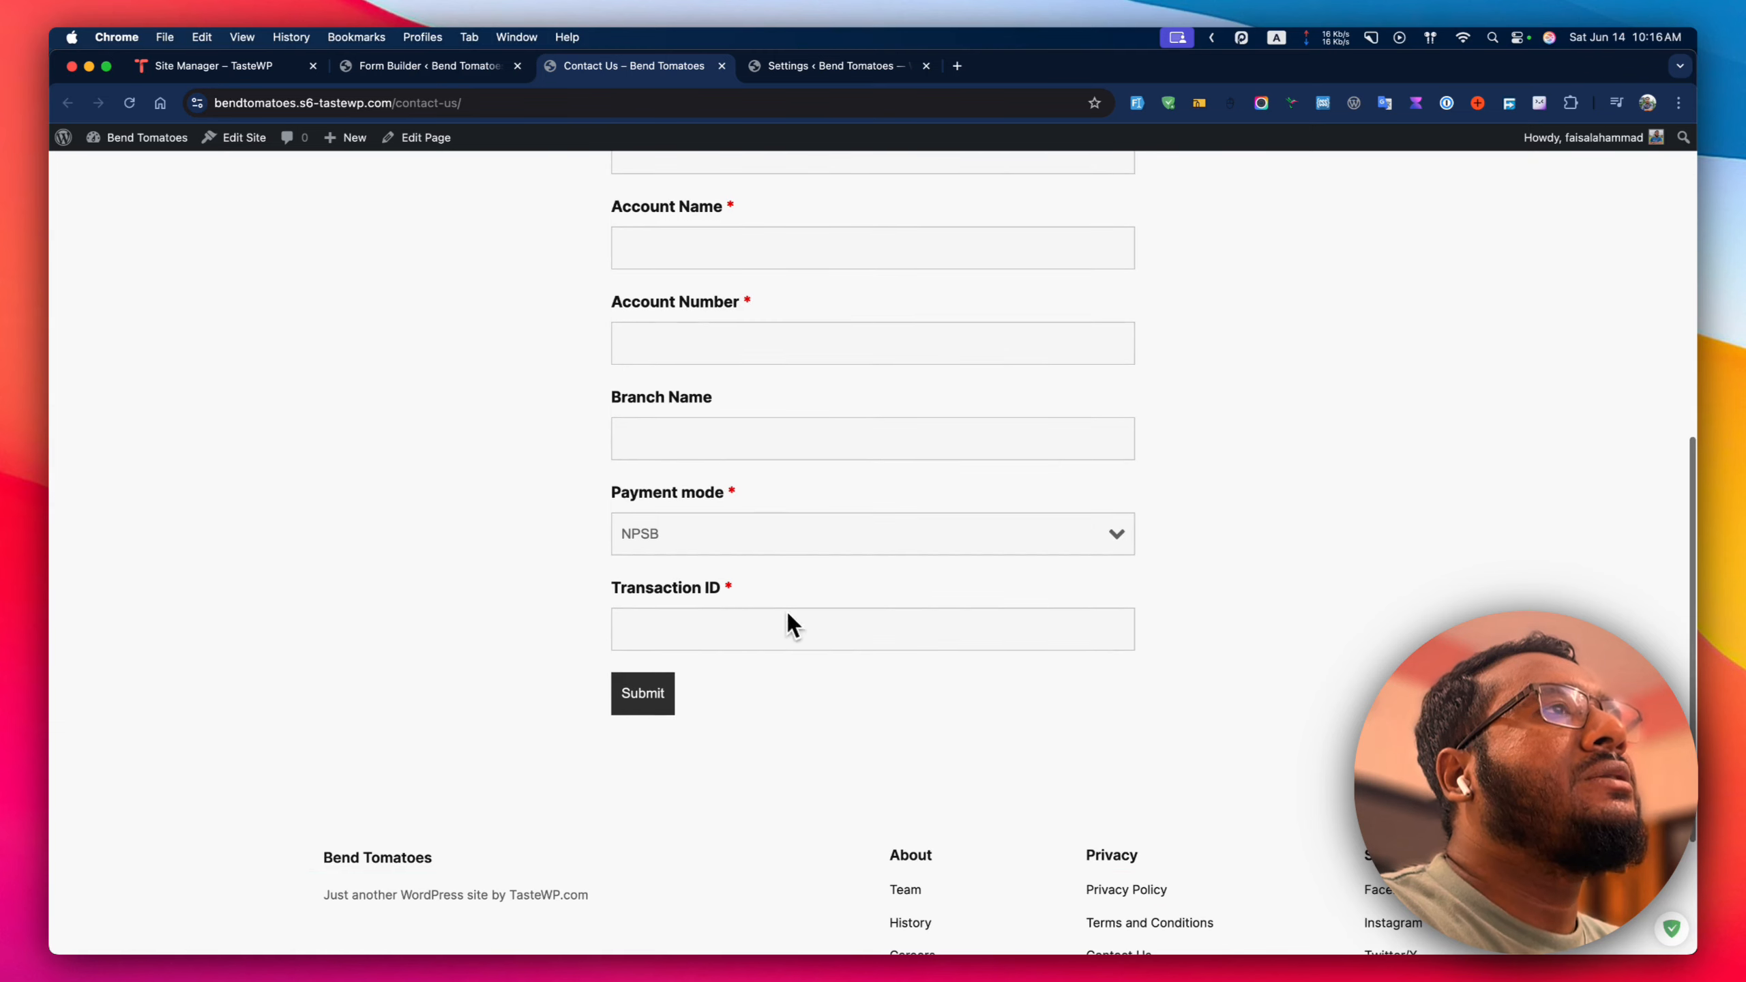
pyautogui.scroll(3, 902, 522)
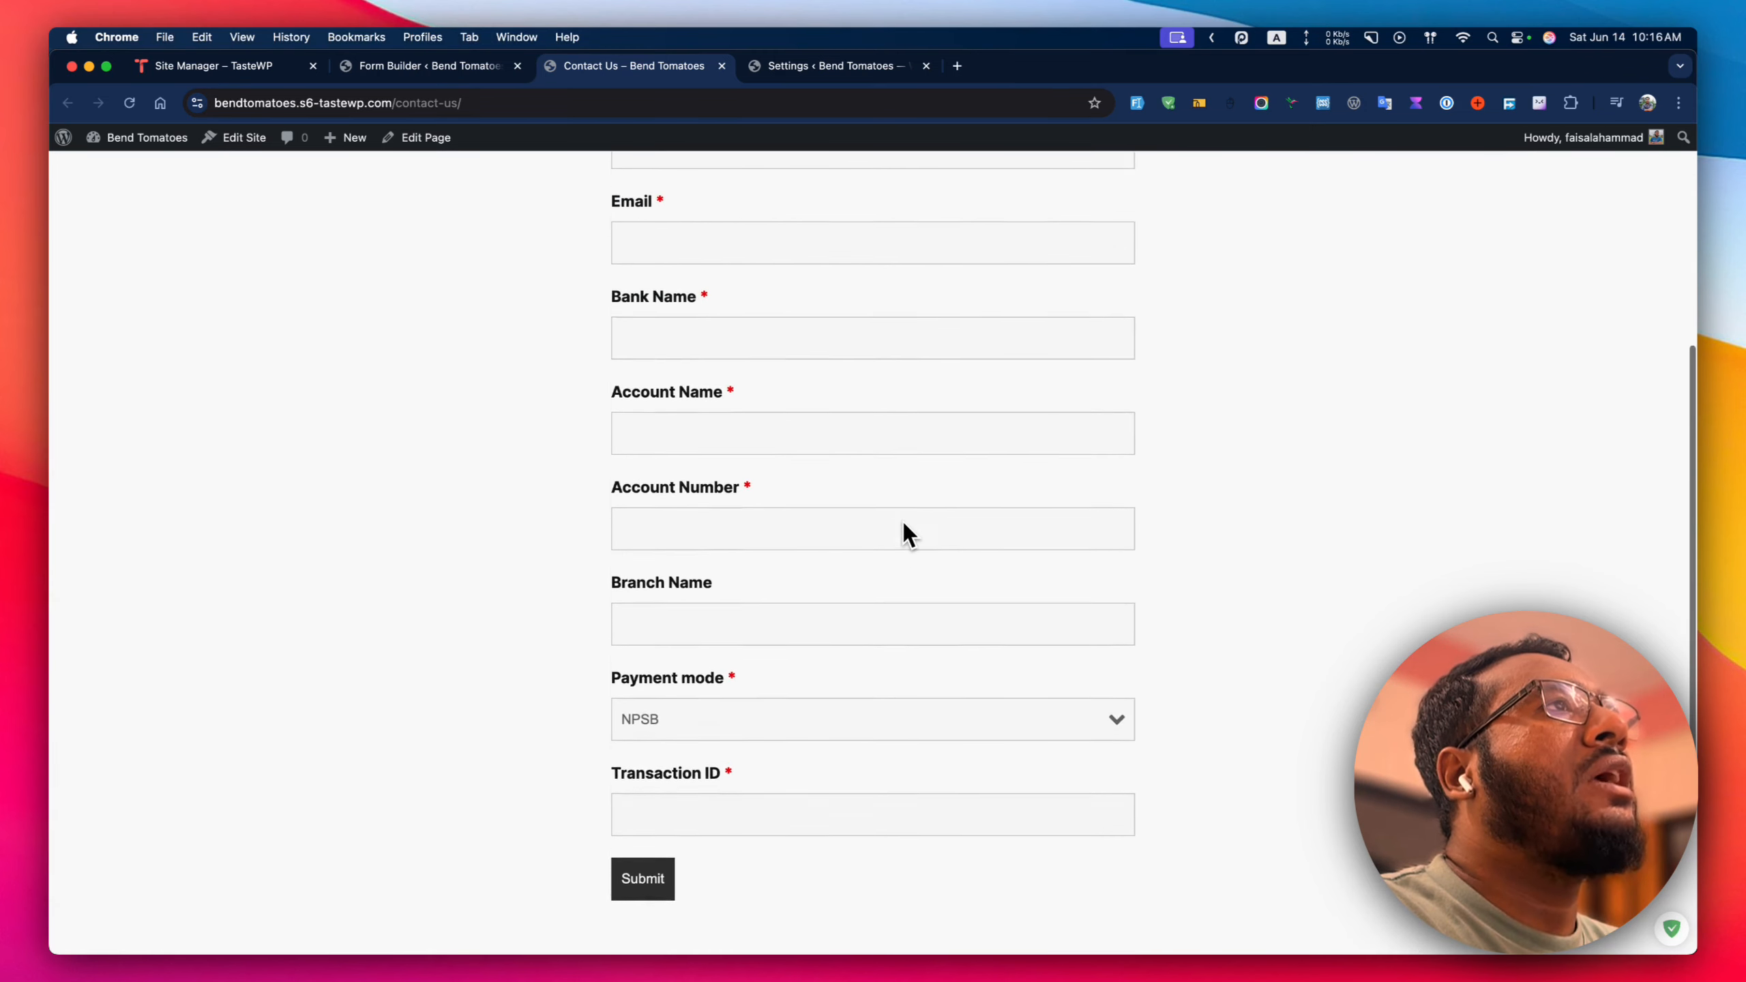
pyautogui.scroll(6, 909, 536)
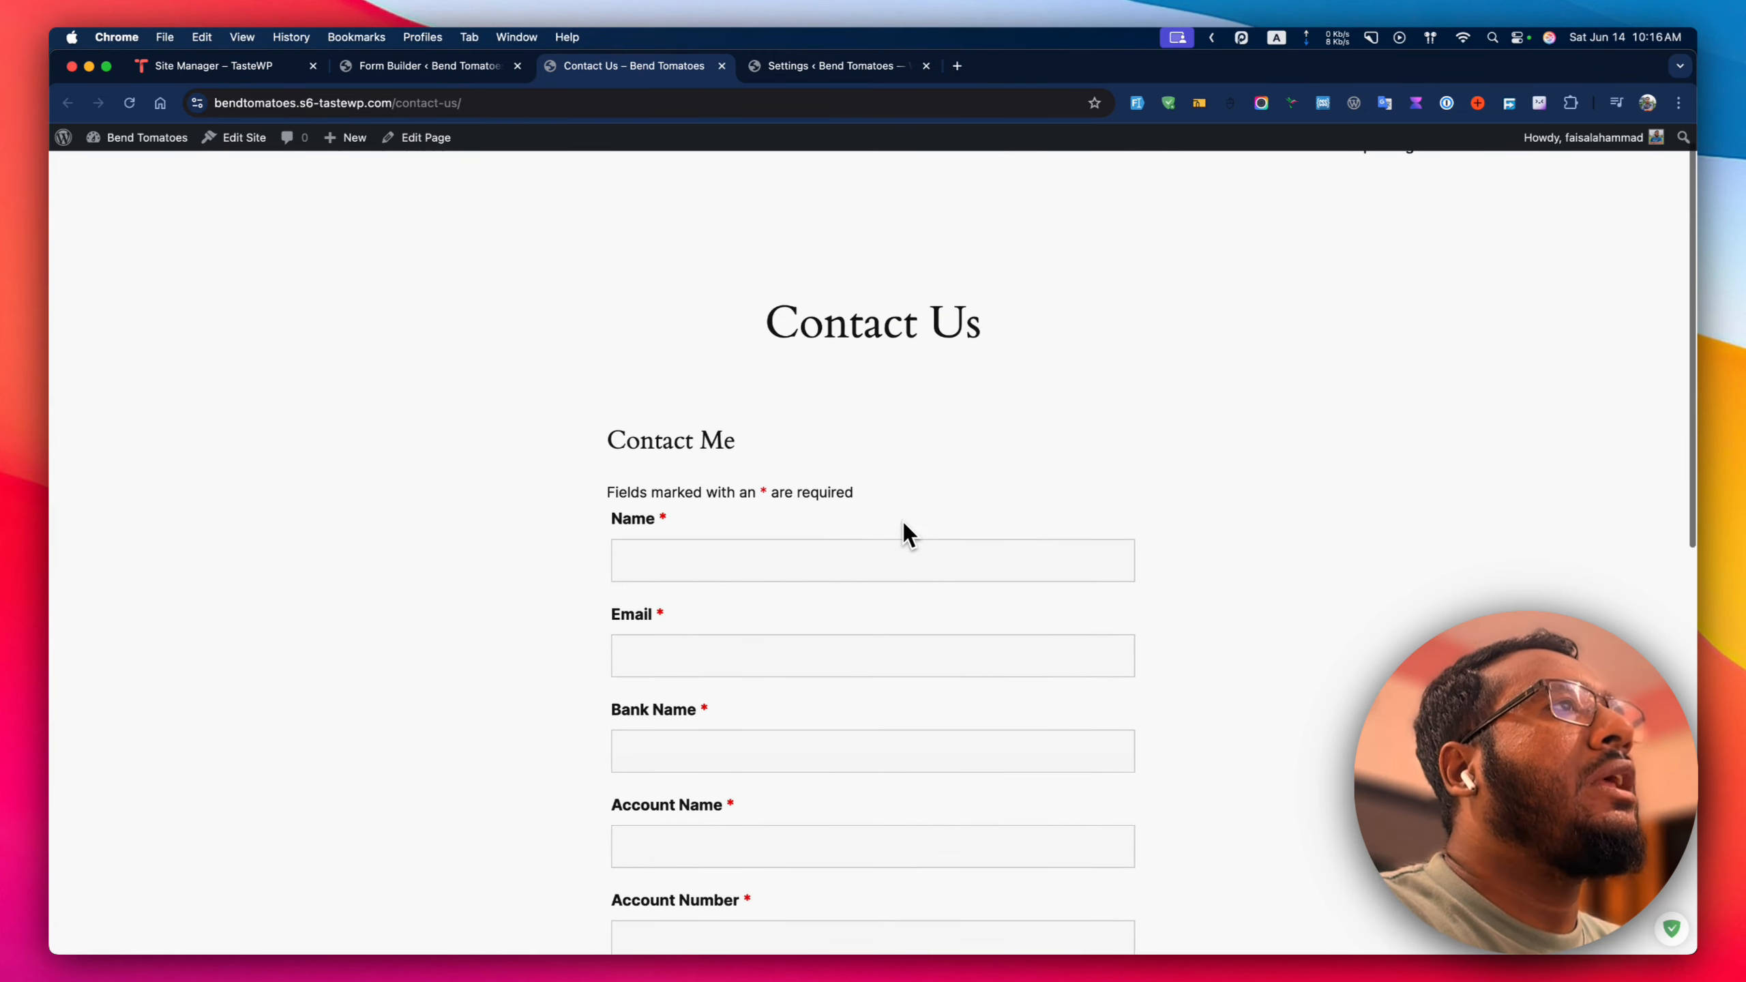
# Open the Ninja Forms add-ons catalogue from a Toby bookmark and scroll through its listings.
pyautogui.click(957, 65)
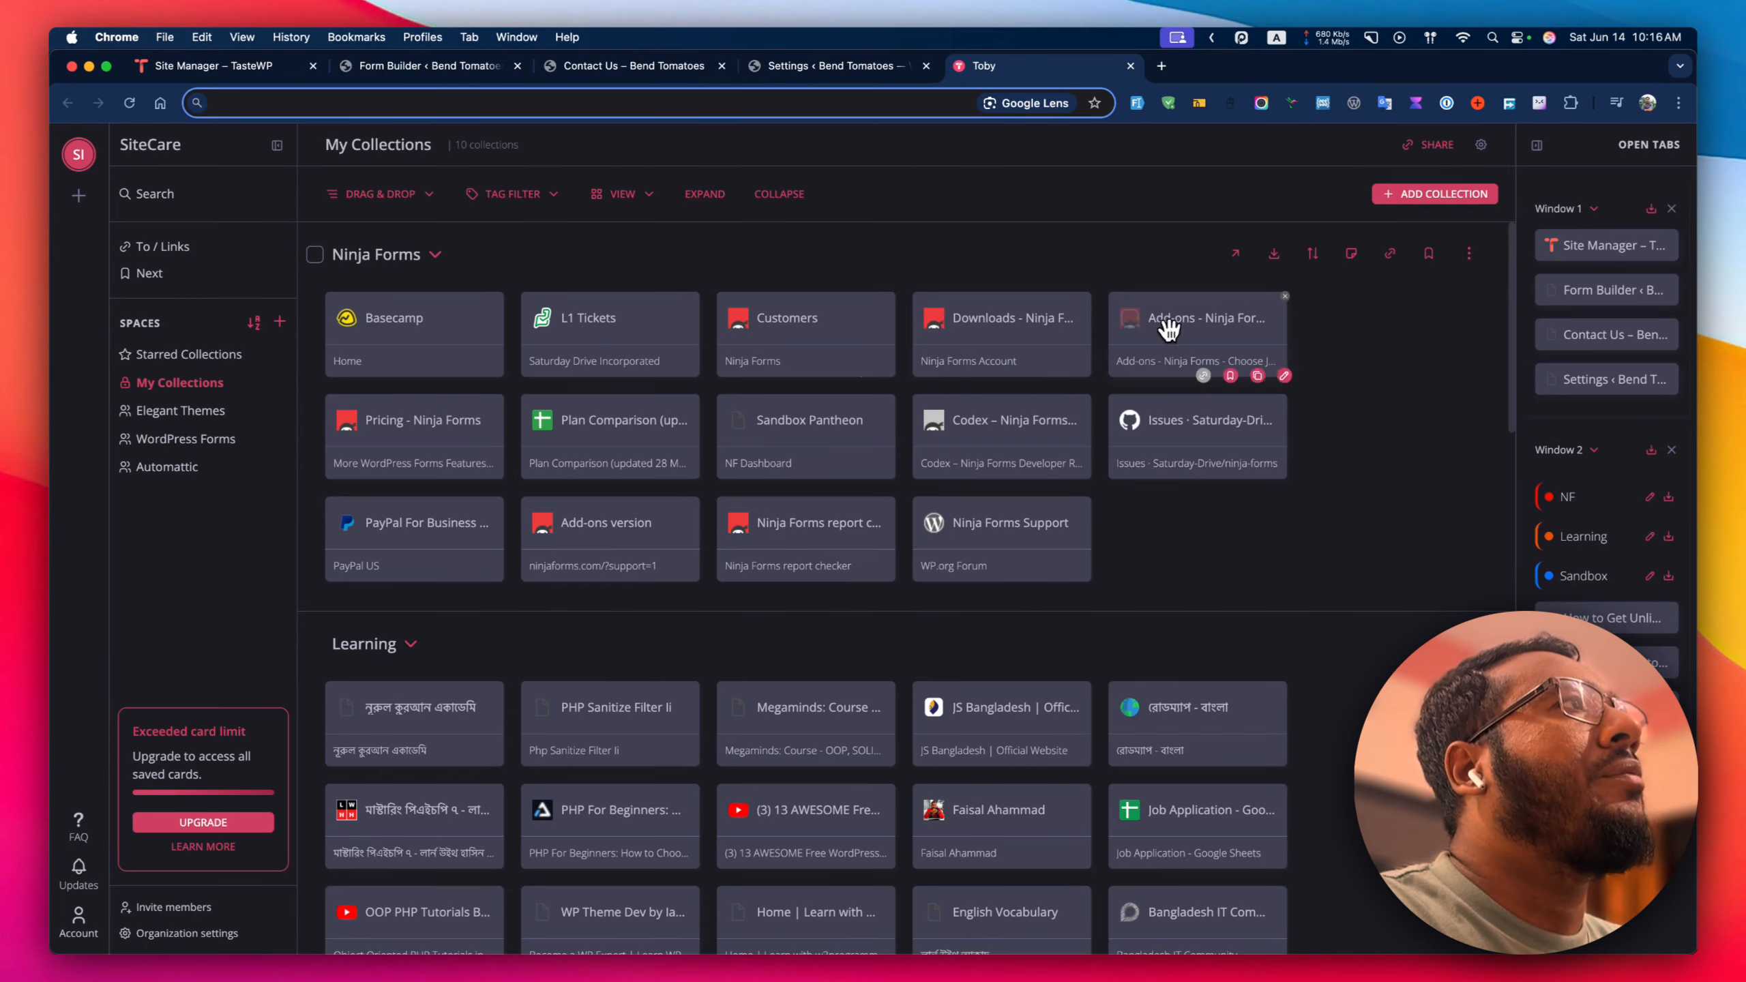
pyautogui.click(1176, 331)
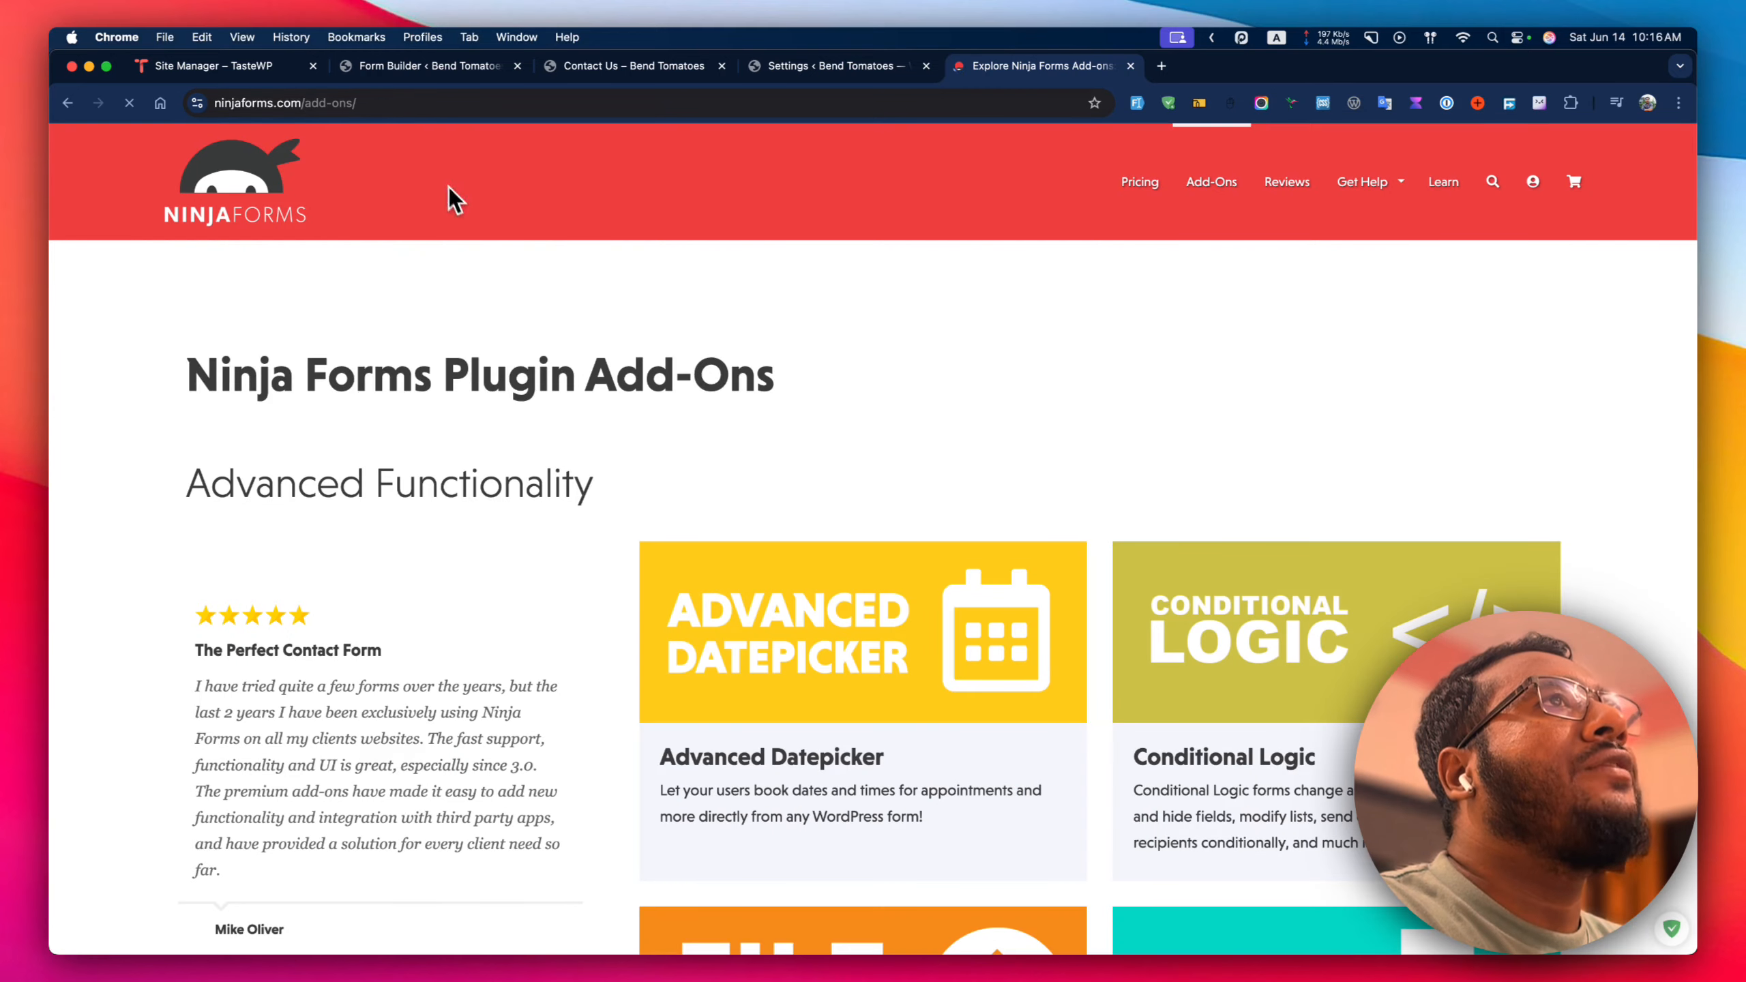
pyautogui.click(454, 68)
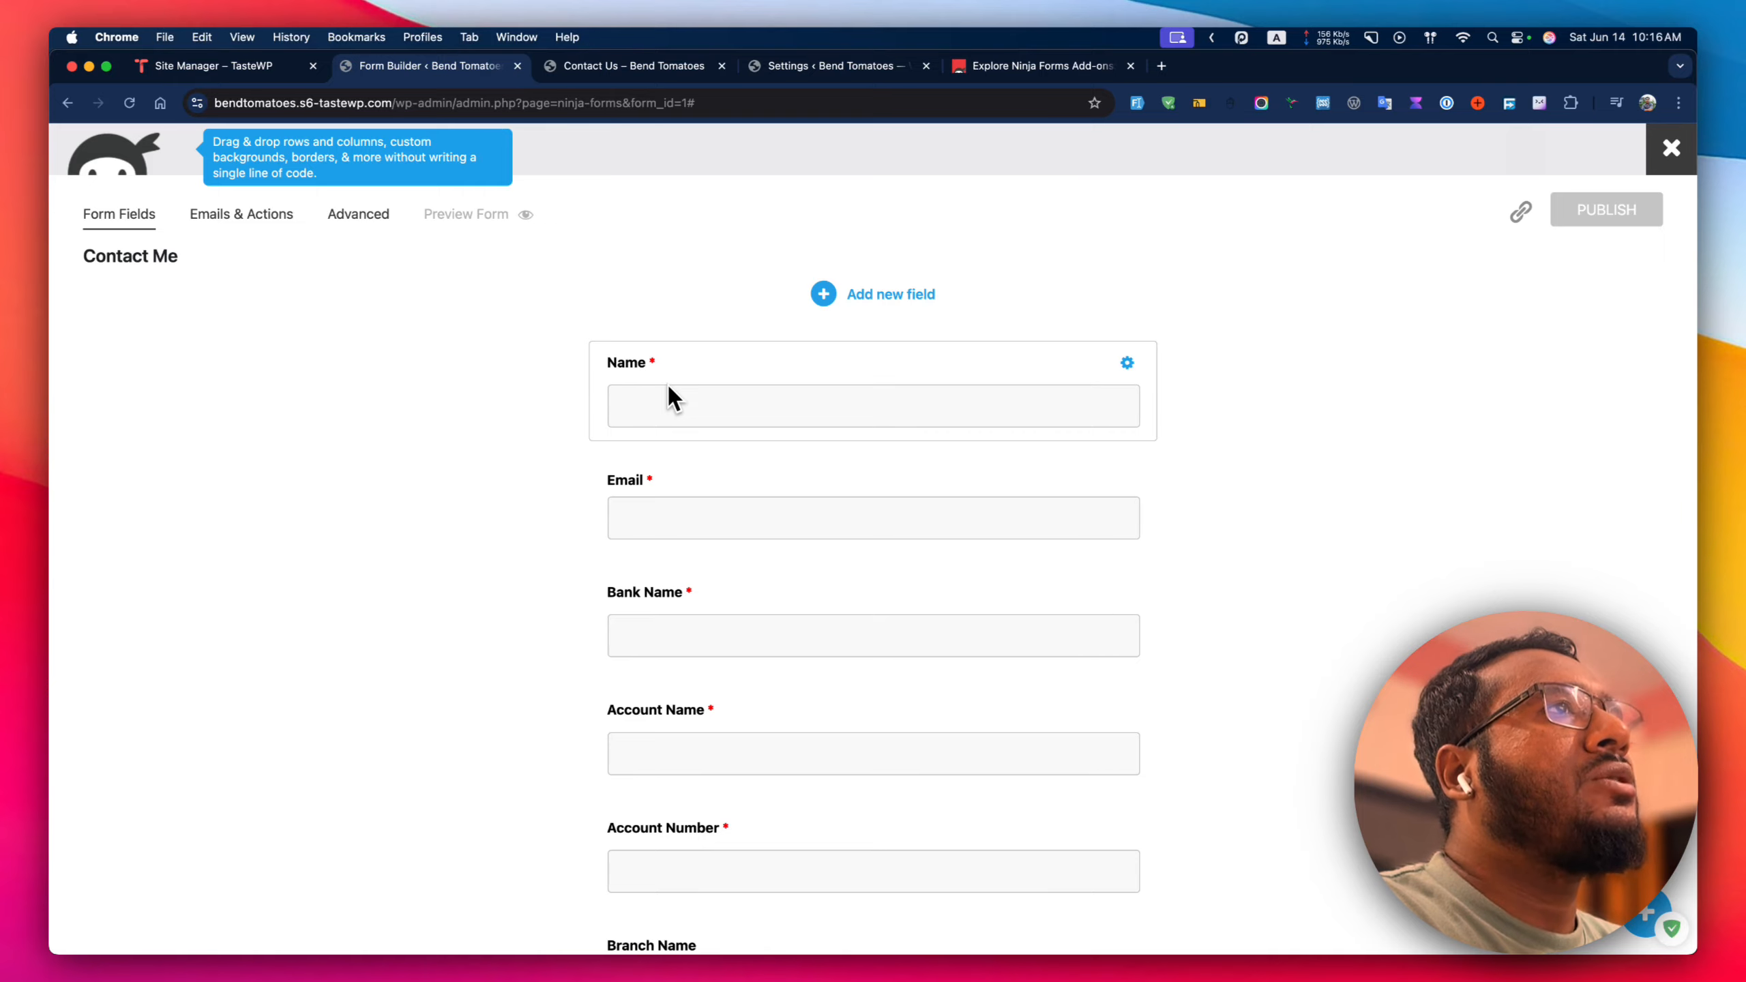
pyautogui.click(1038, 63)
pyautogui.scroll(-3, 857, 454)
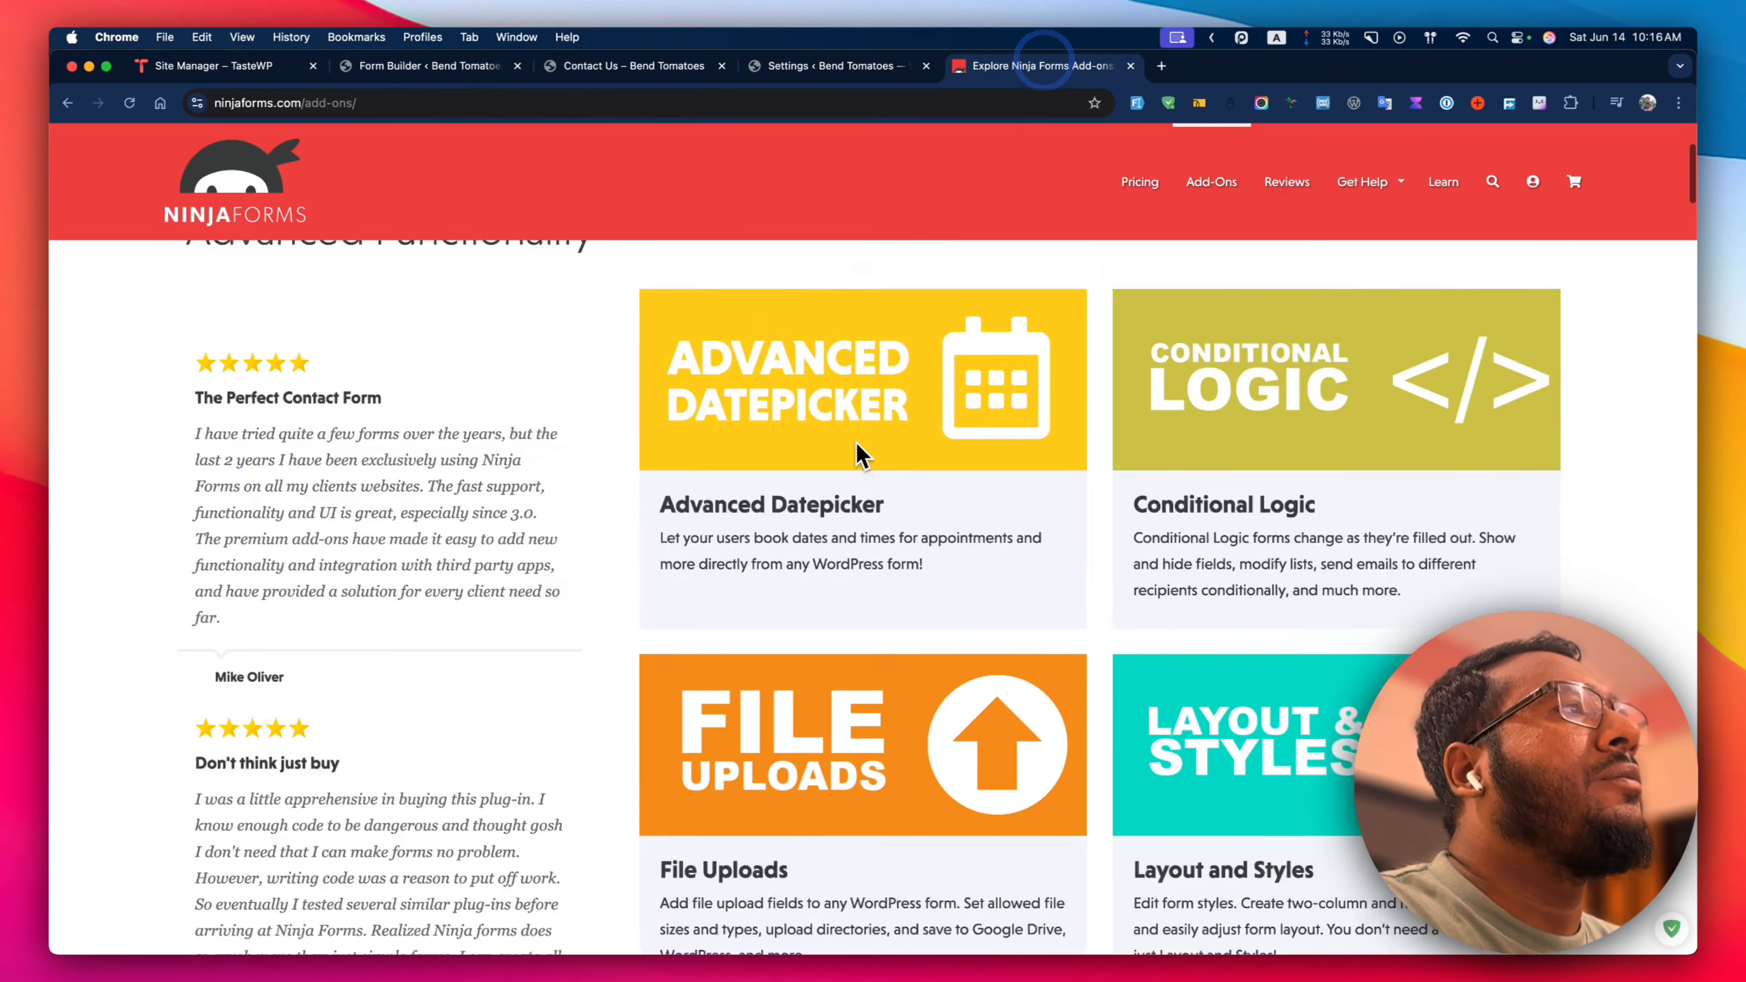
pyautogui.scroll(-3, 1220, 376)
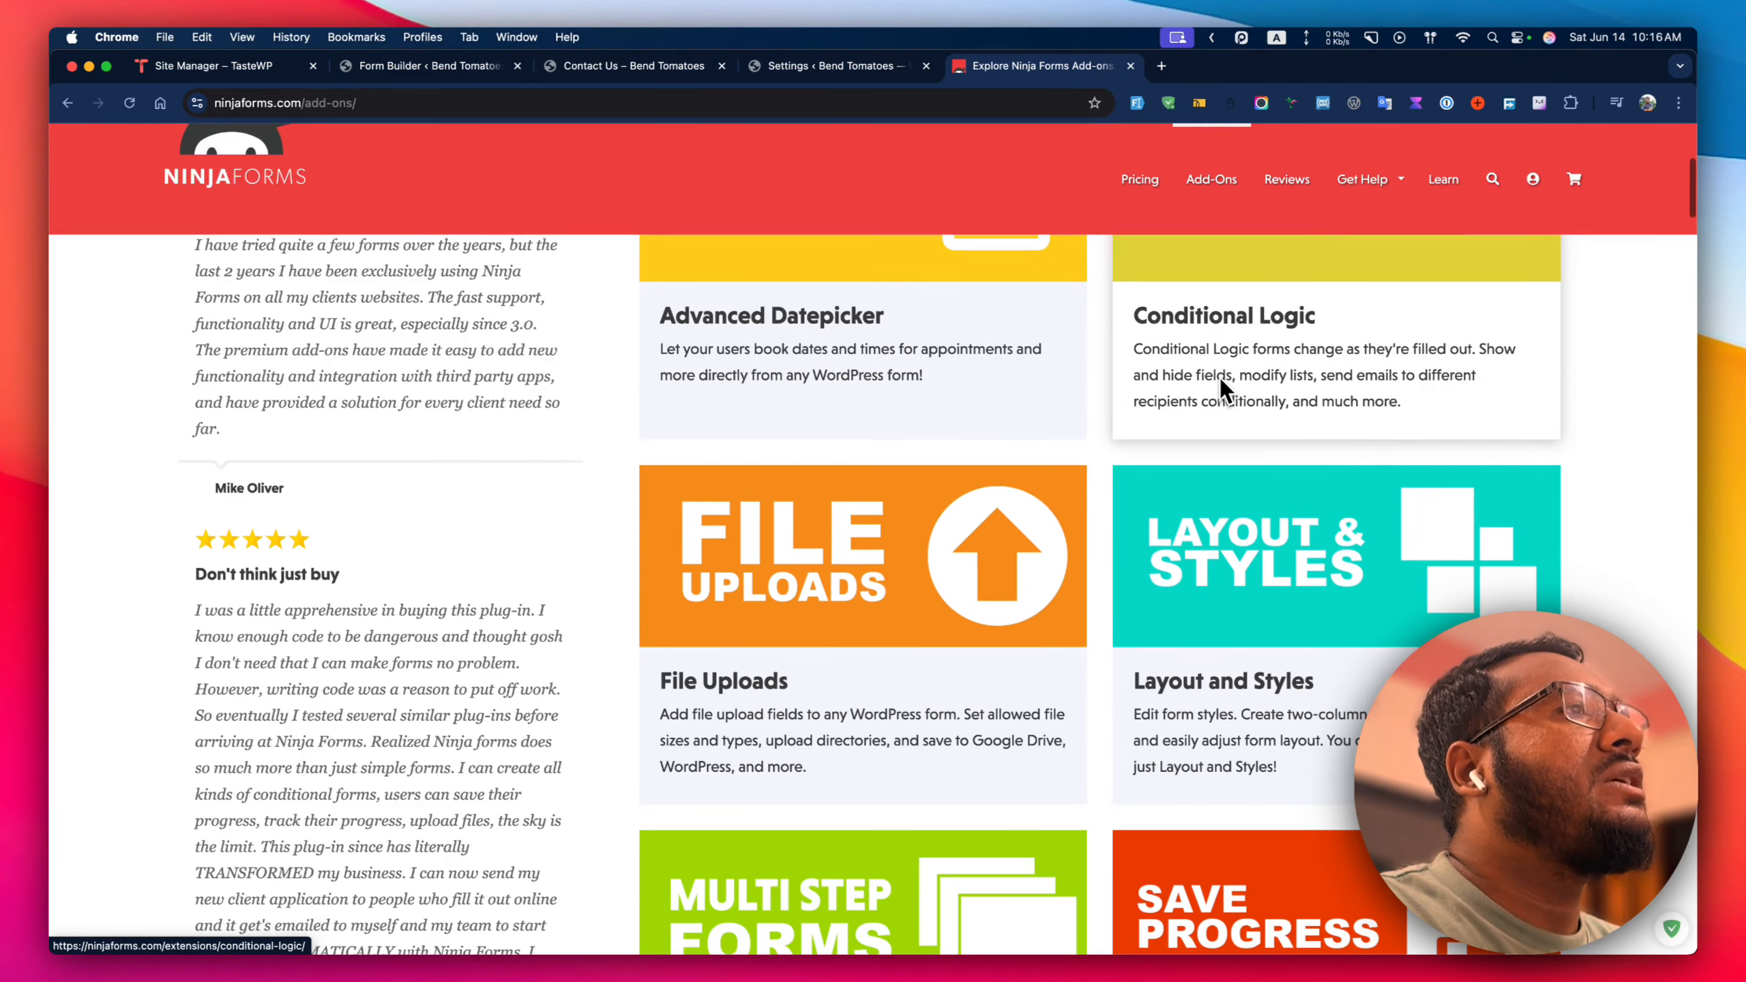
pyautogui.scroll(-3, 1220, 379)
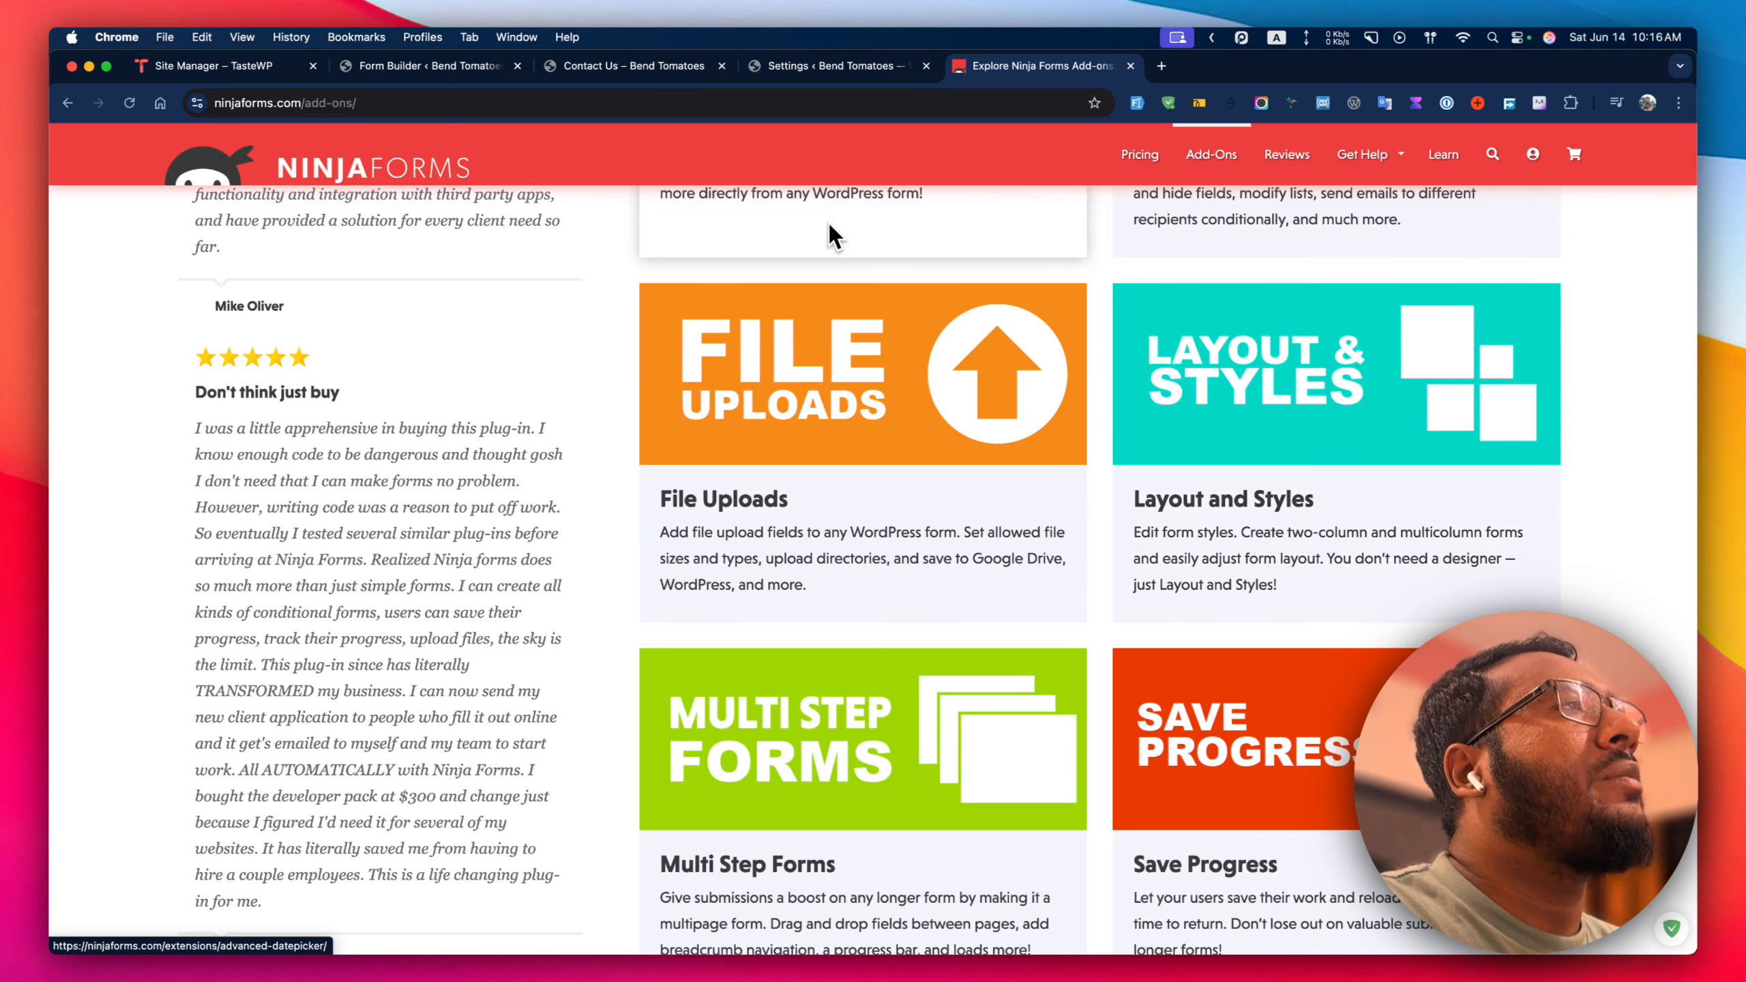
pyautogui.scroll(8, 846, 234)
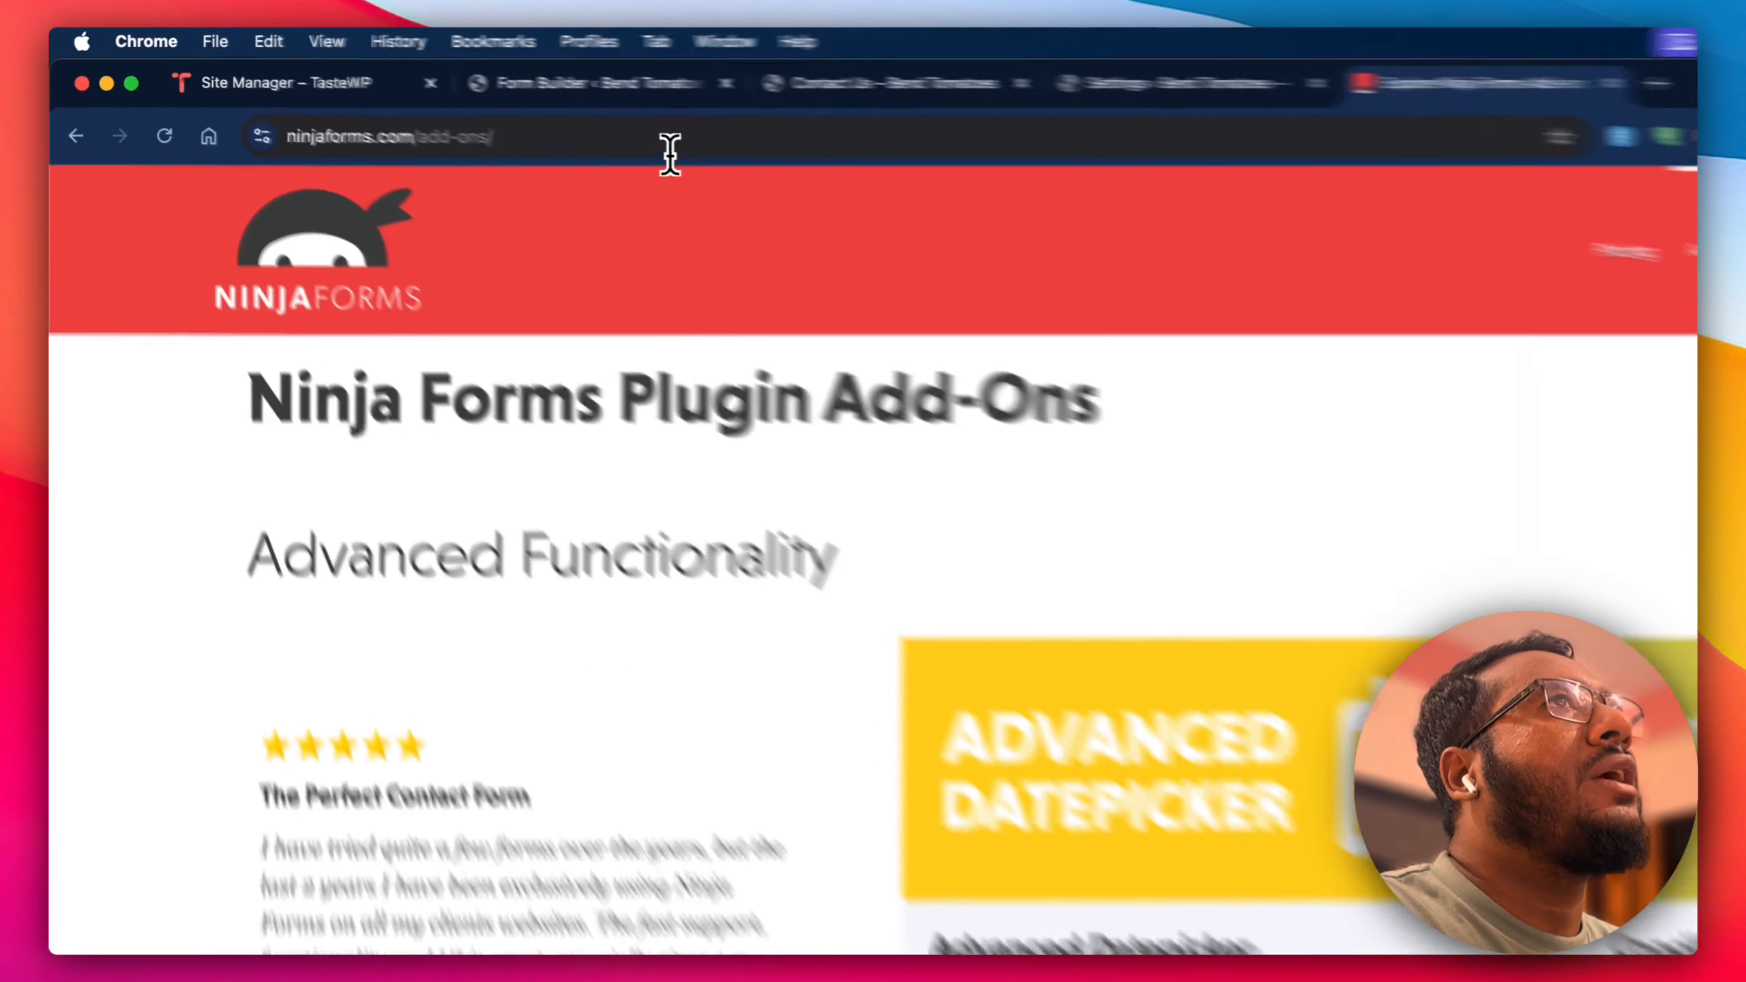
pyautogui.click(441, 105)
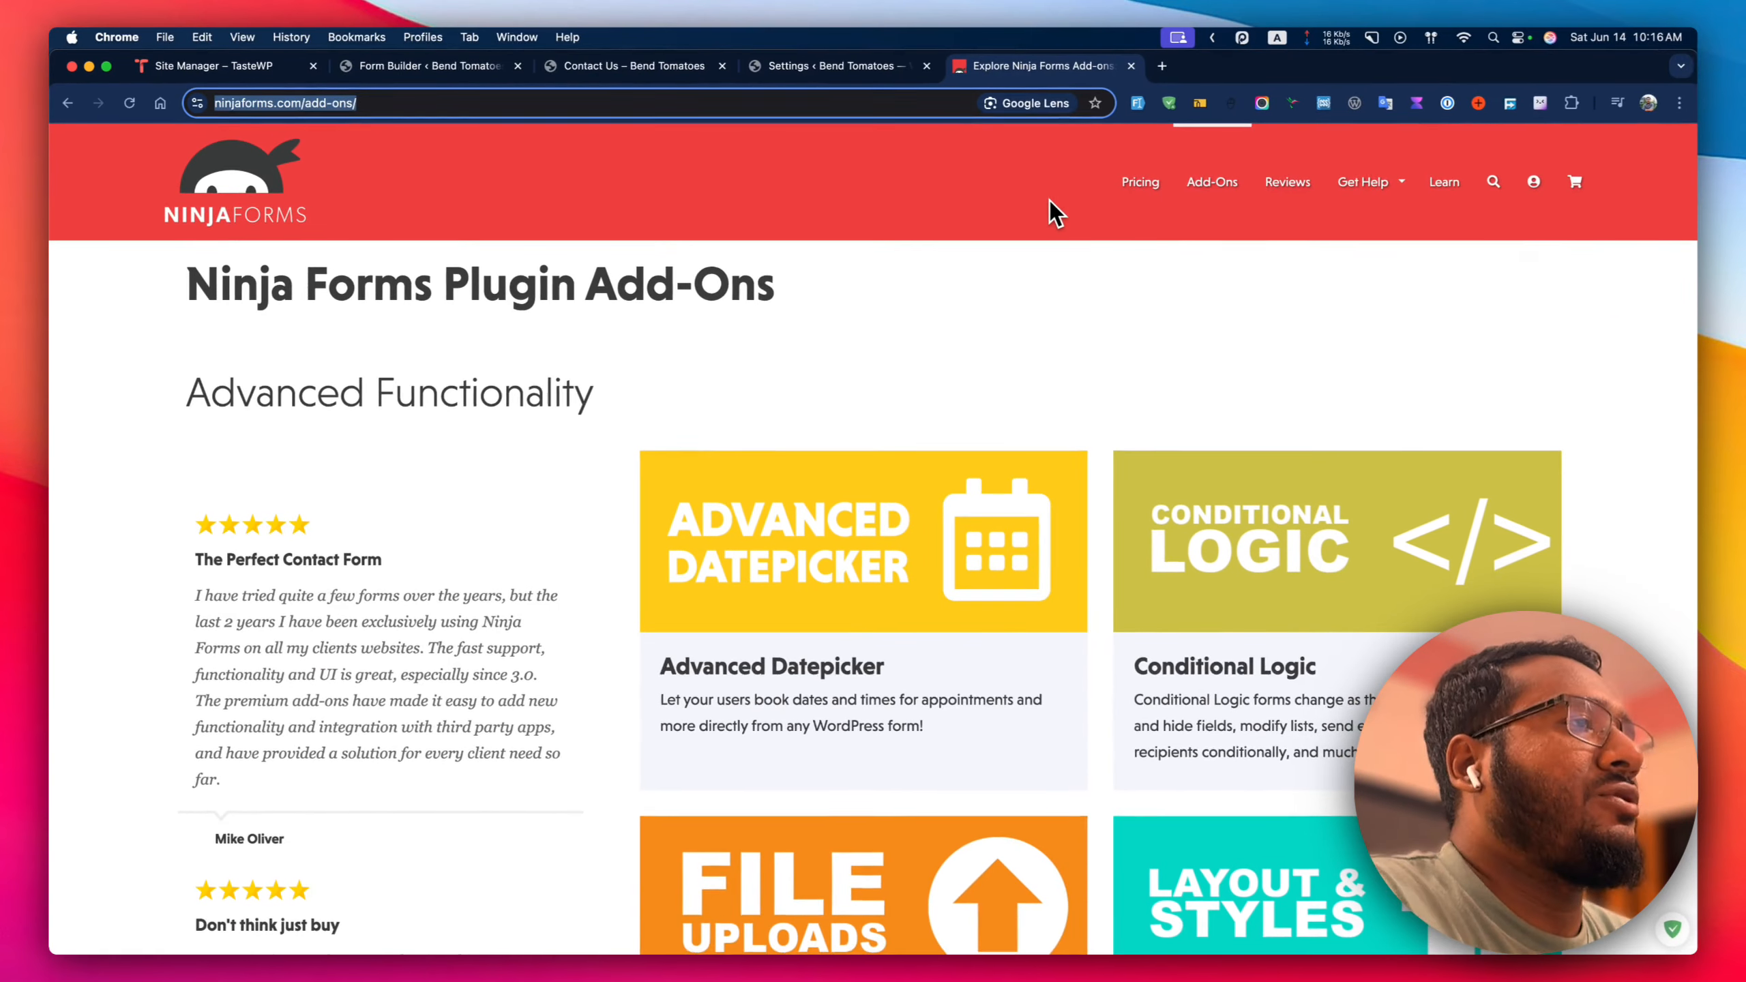
# Close the add-ons page and return to the live Contact Us form.
pyautogui.press('super+w')
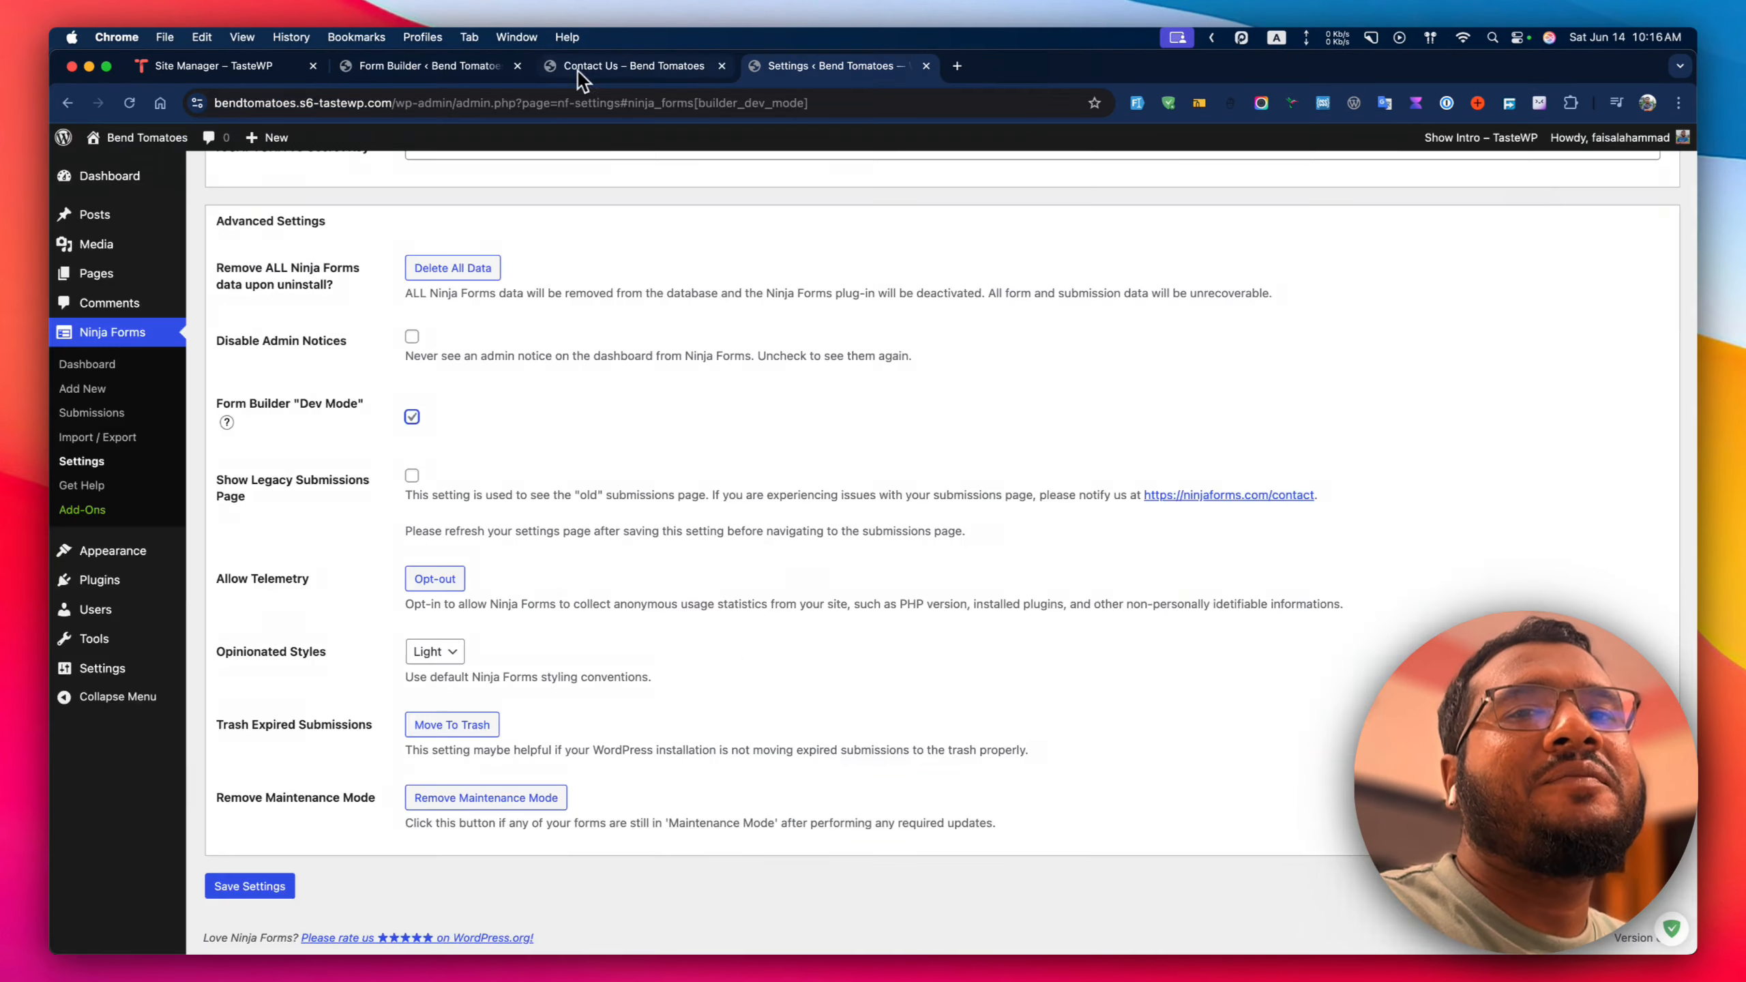
pyautogui.click(579, 66)
pyautogui.scroll(-5, 750, 323)
pyautogui.scroll(-3, 745, 398)
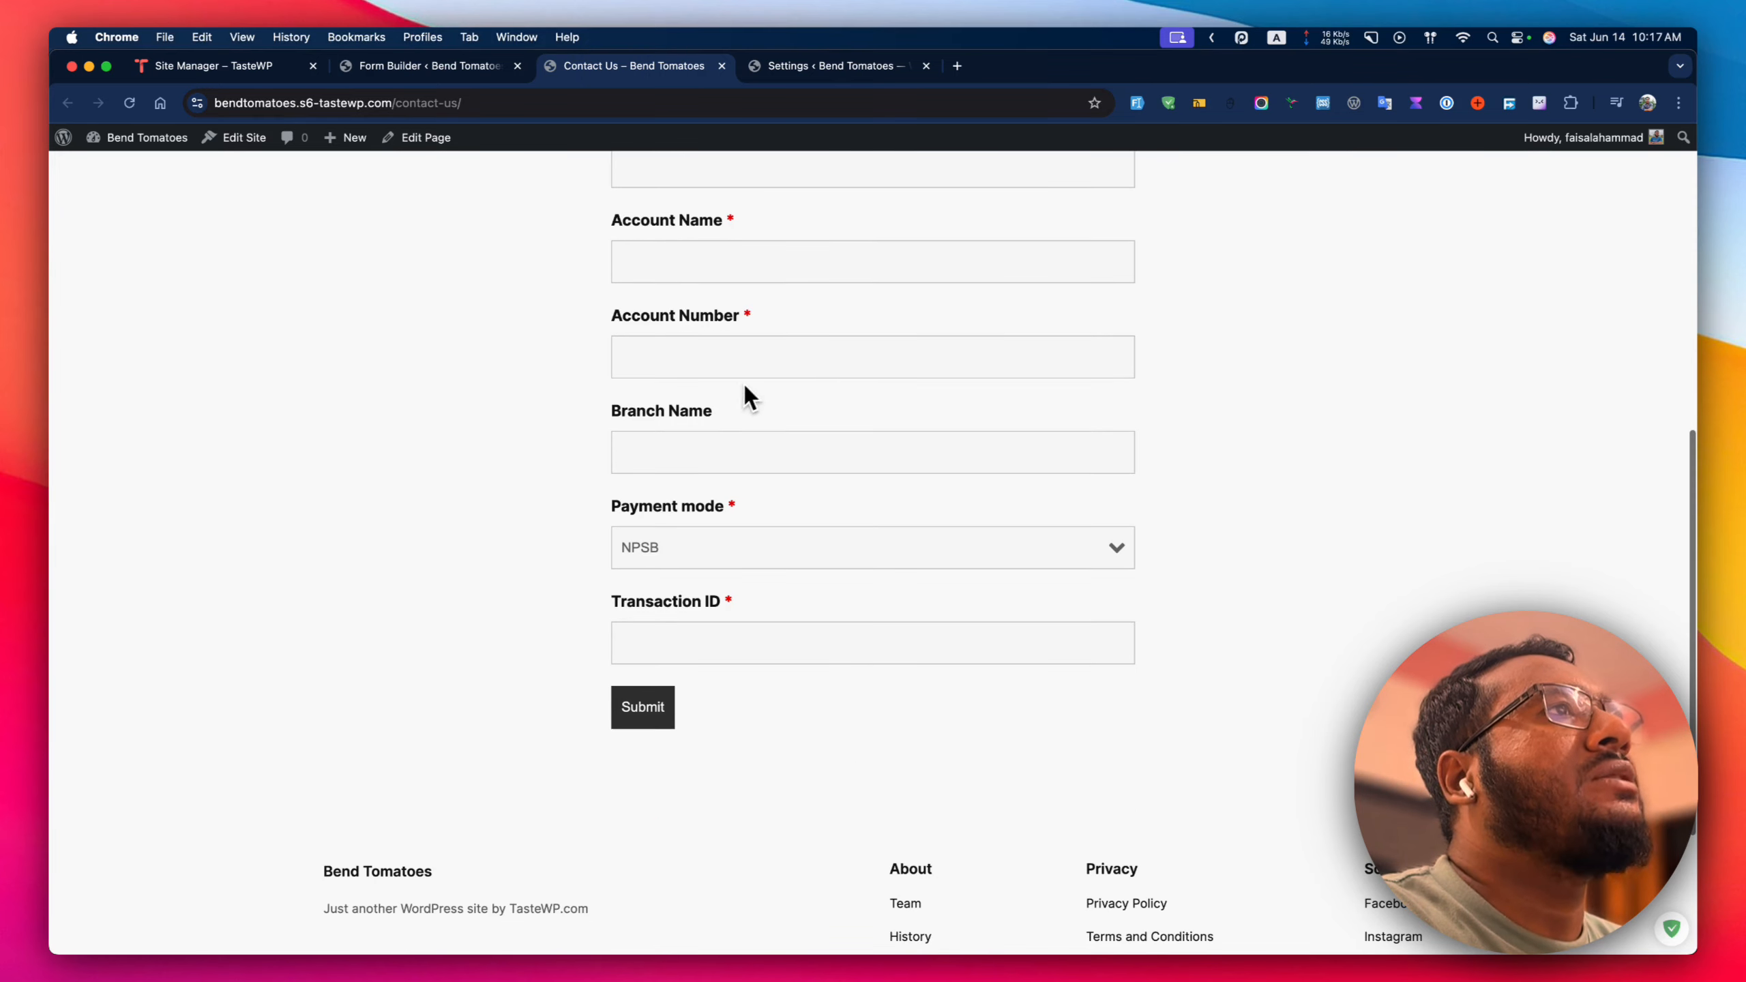
pyautogui.scroll(5, 989, 273)
# Fill in the Name field with the tester's name and Email with their e-mail address.
pyautogui.click(701, 254)
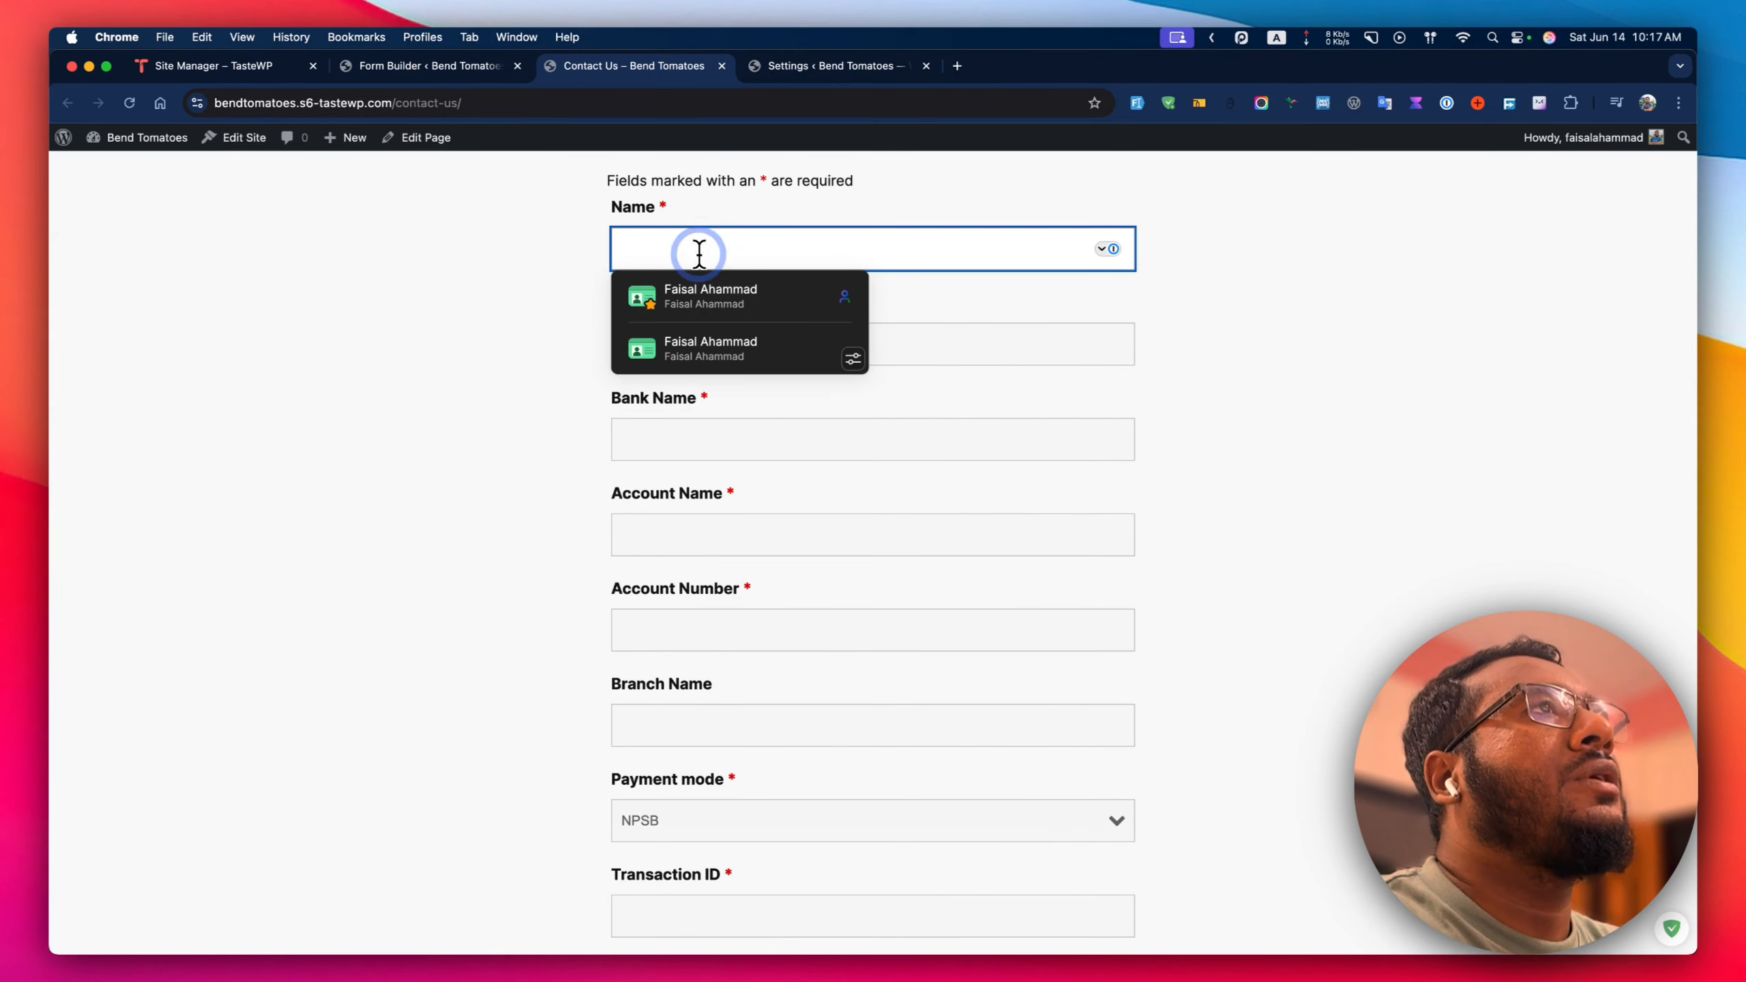
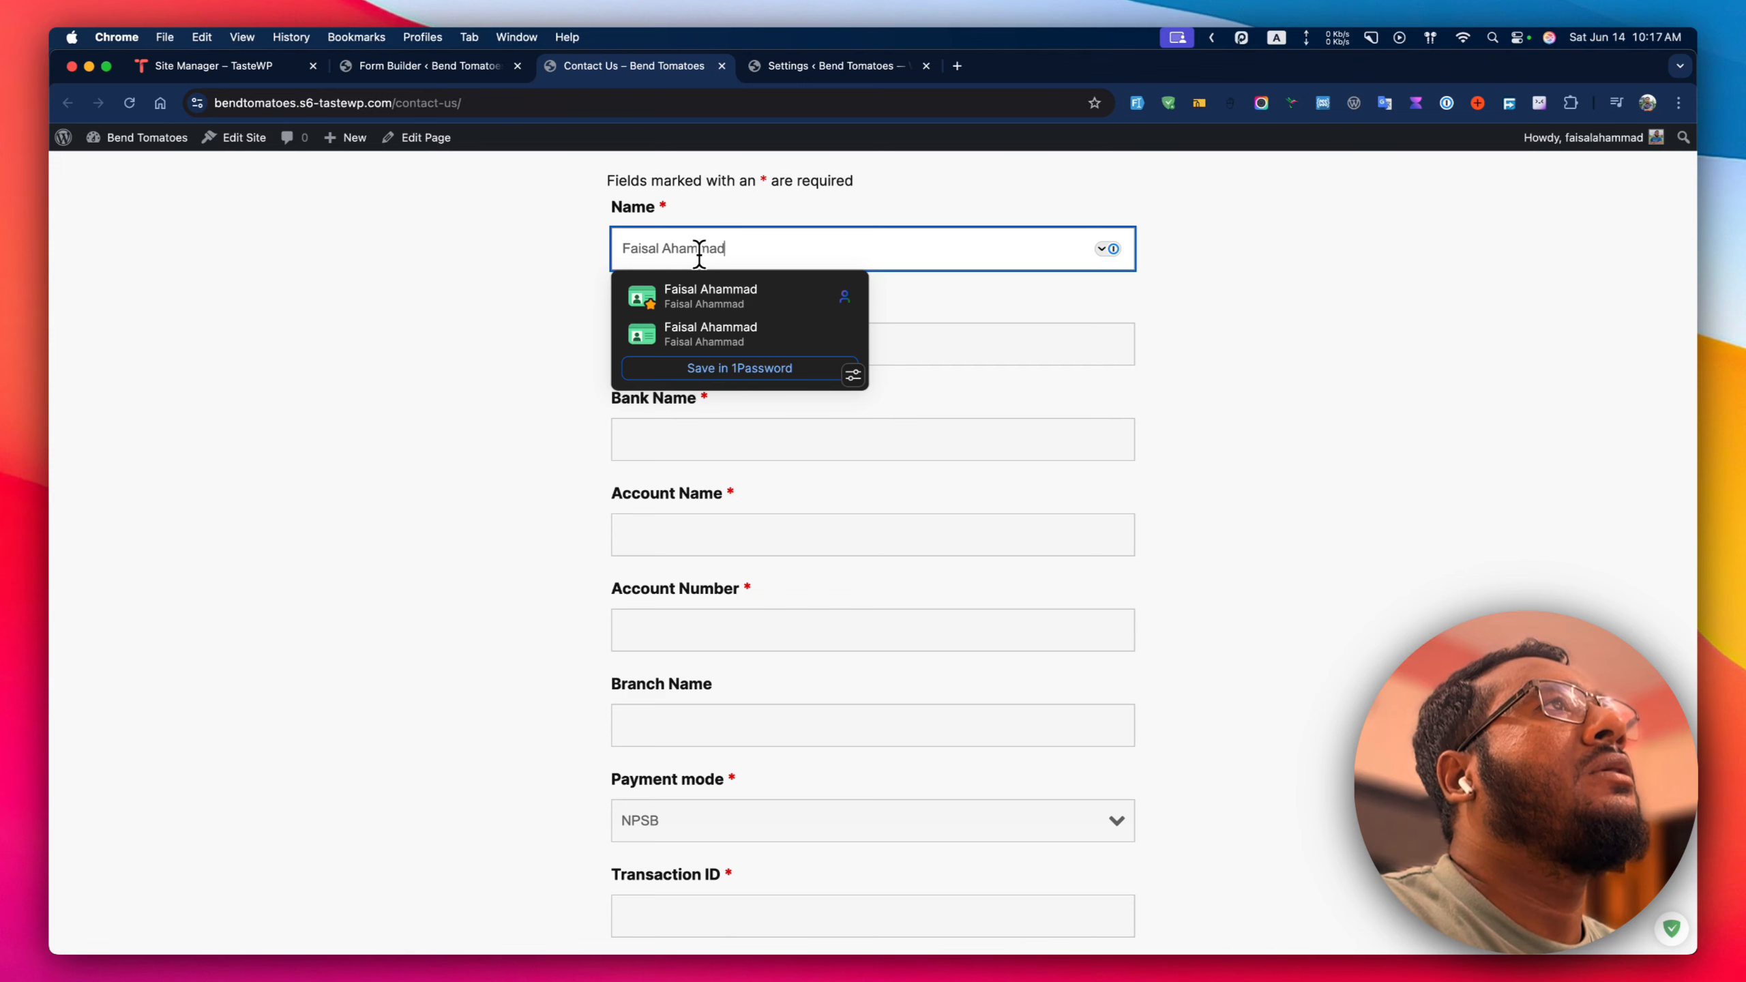
pyautogui.press('Tab')
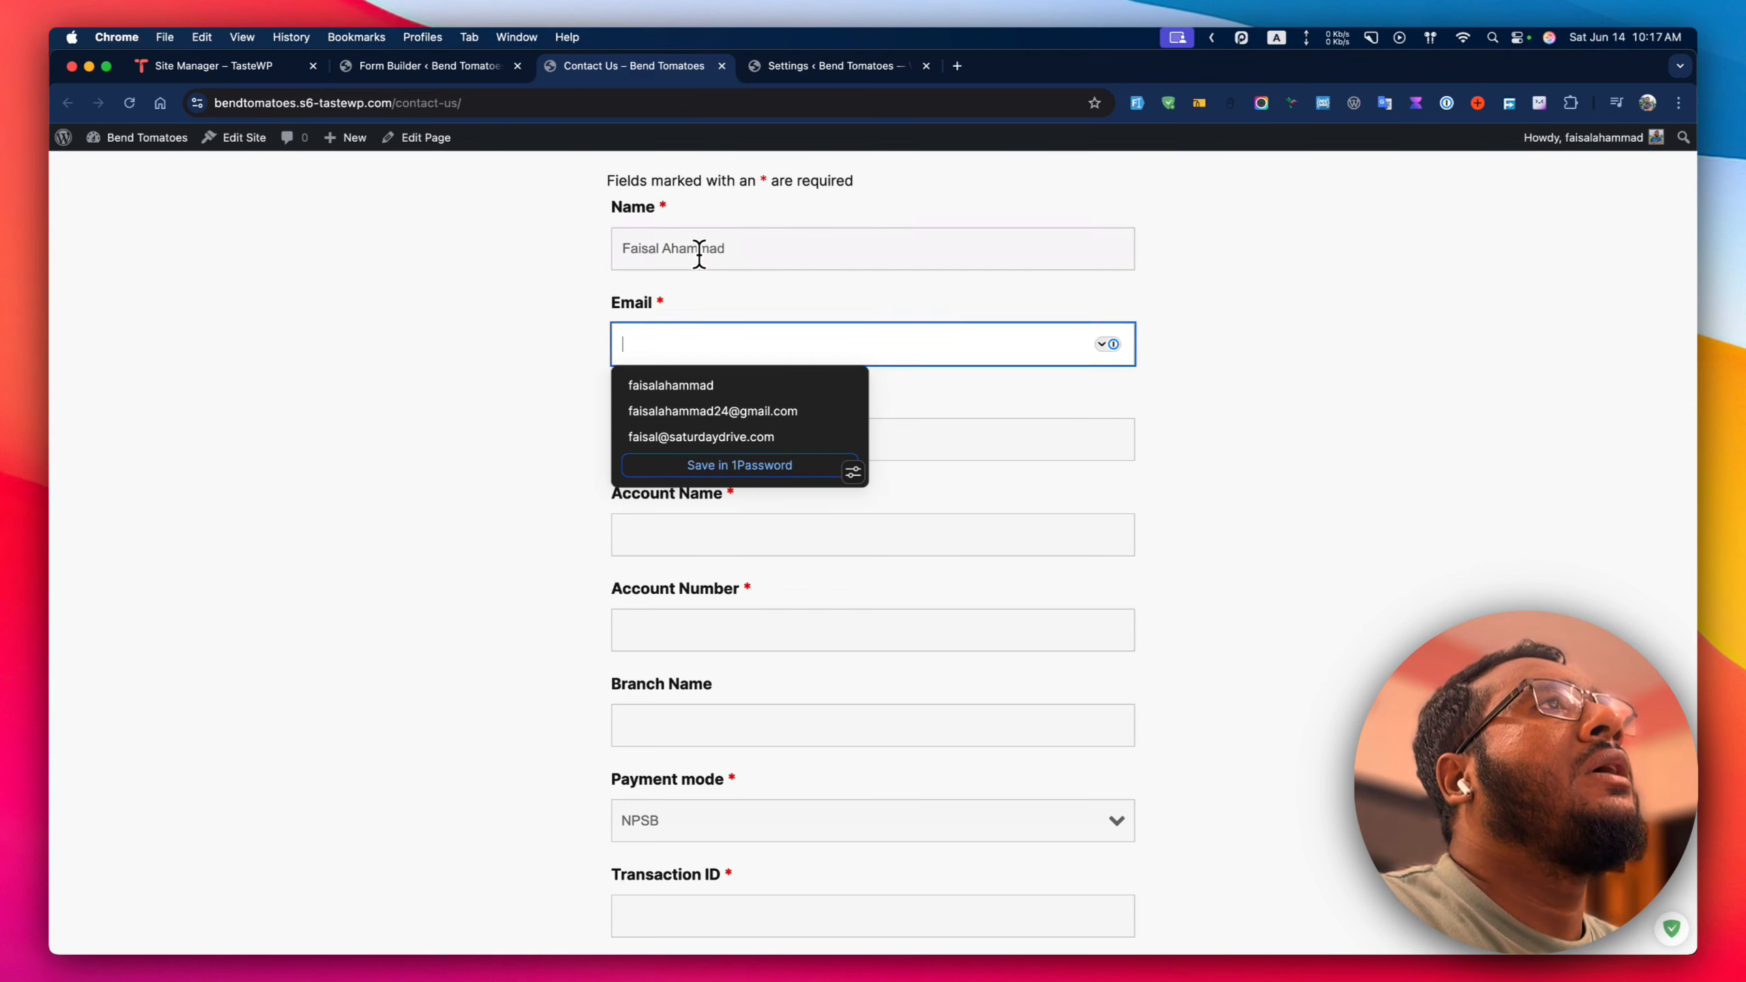
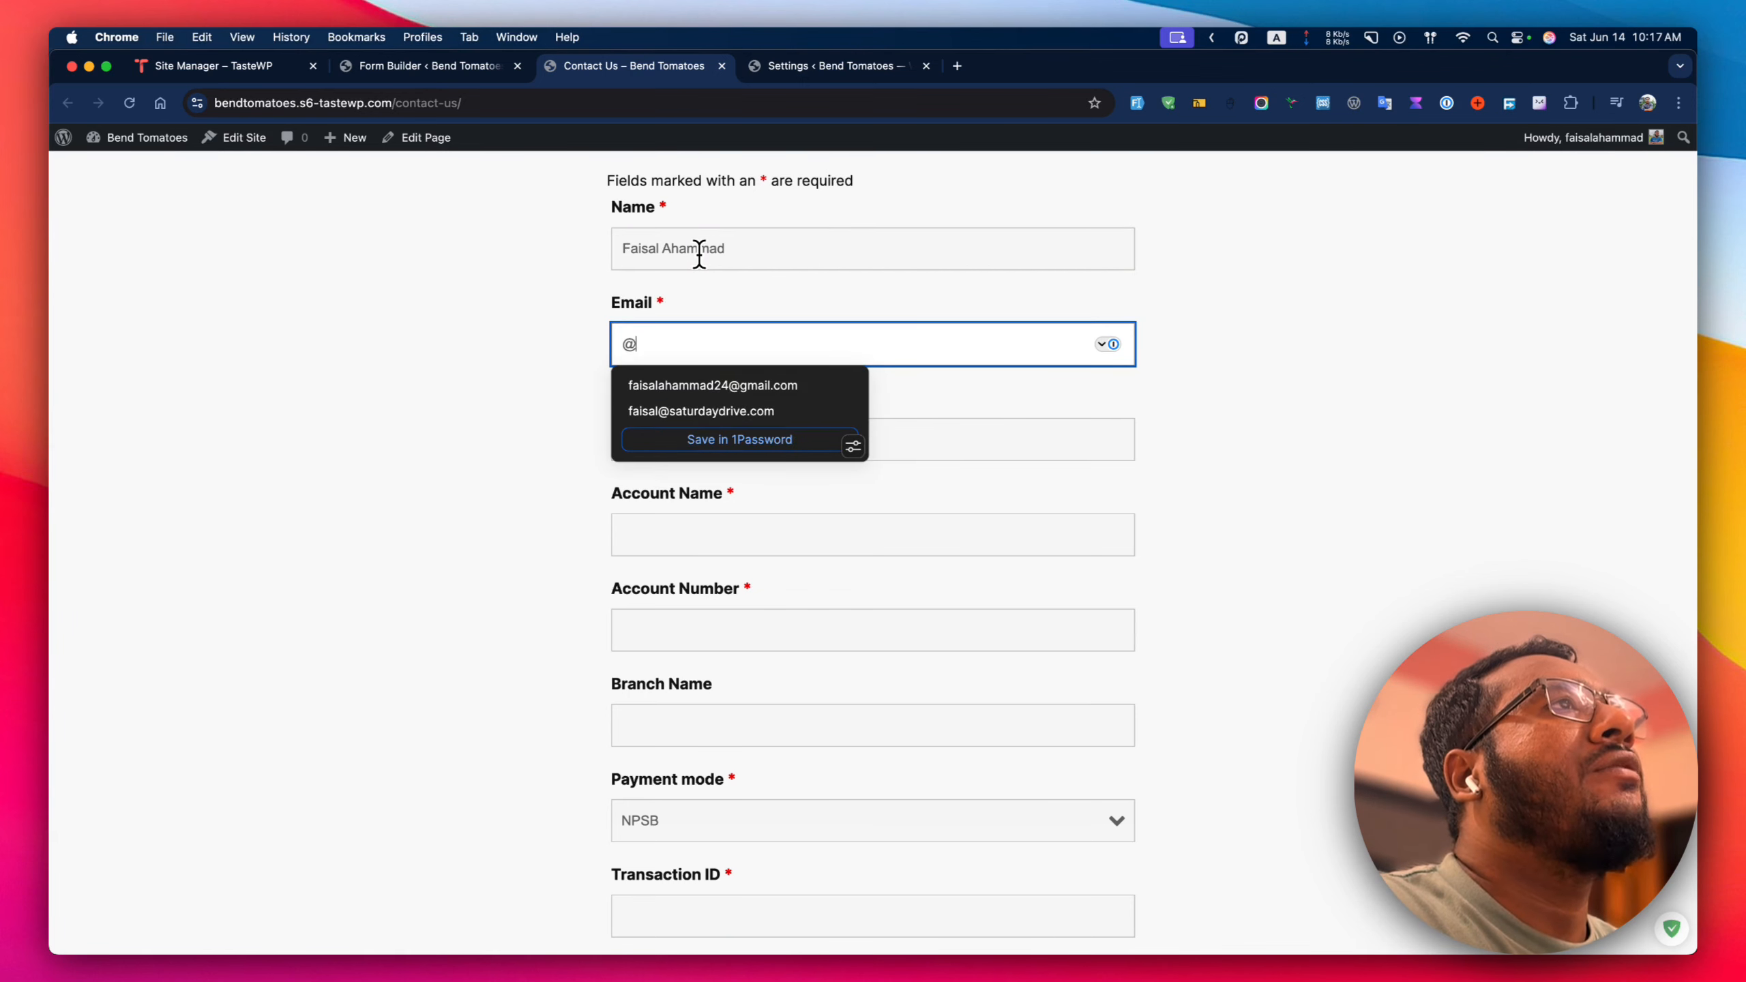
pyautogui.press('Tab')
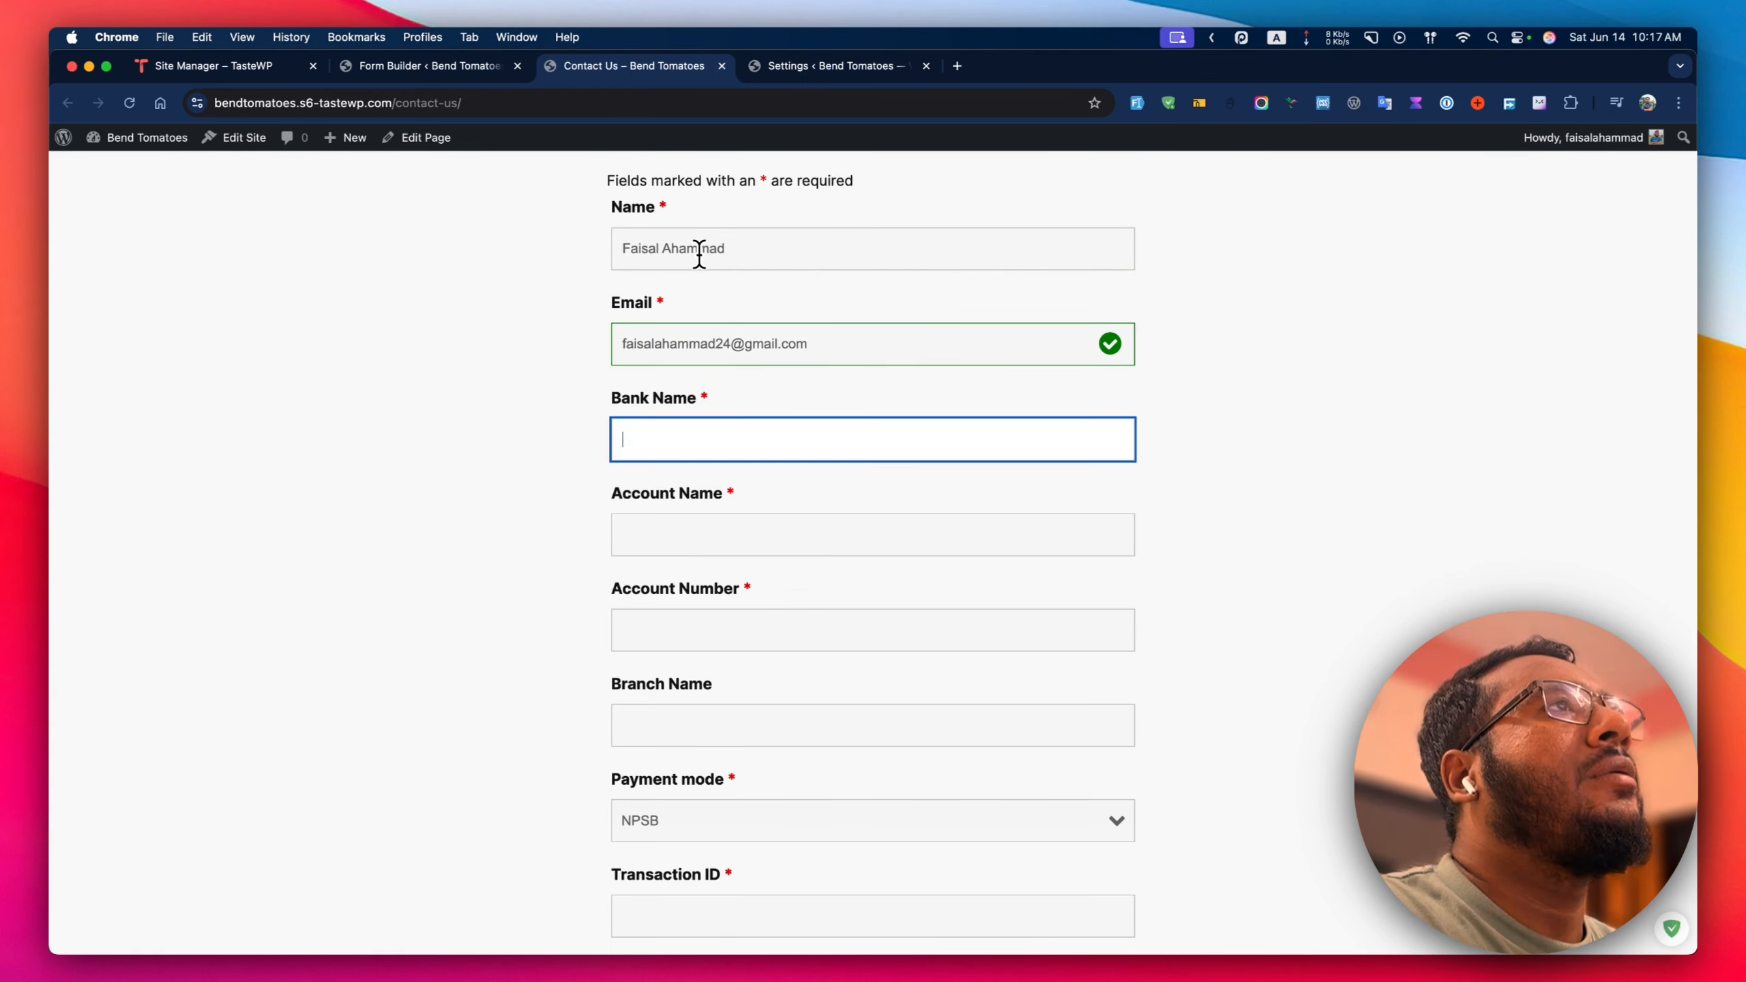
pyautogui.hotkey('shift', 'Tab')
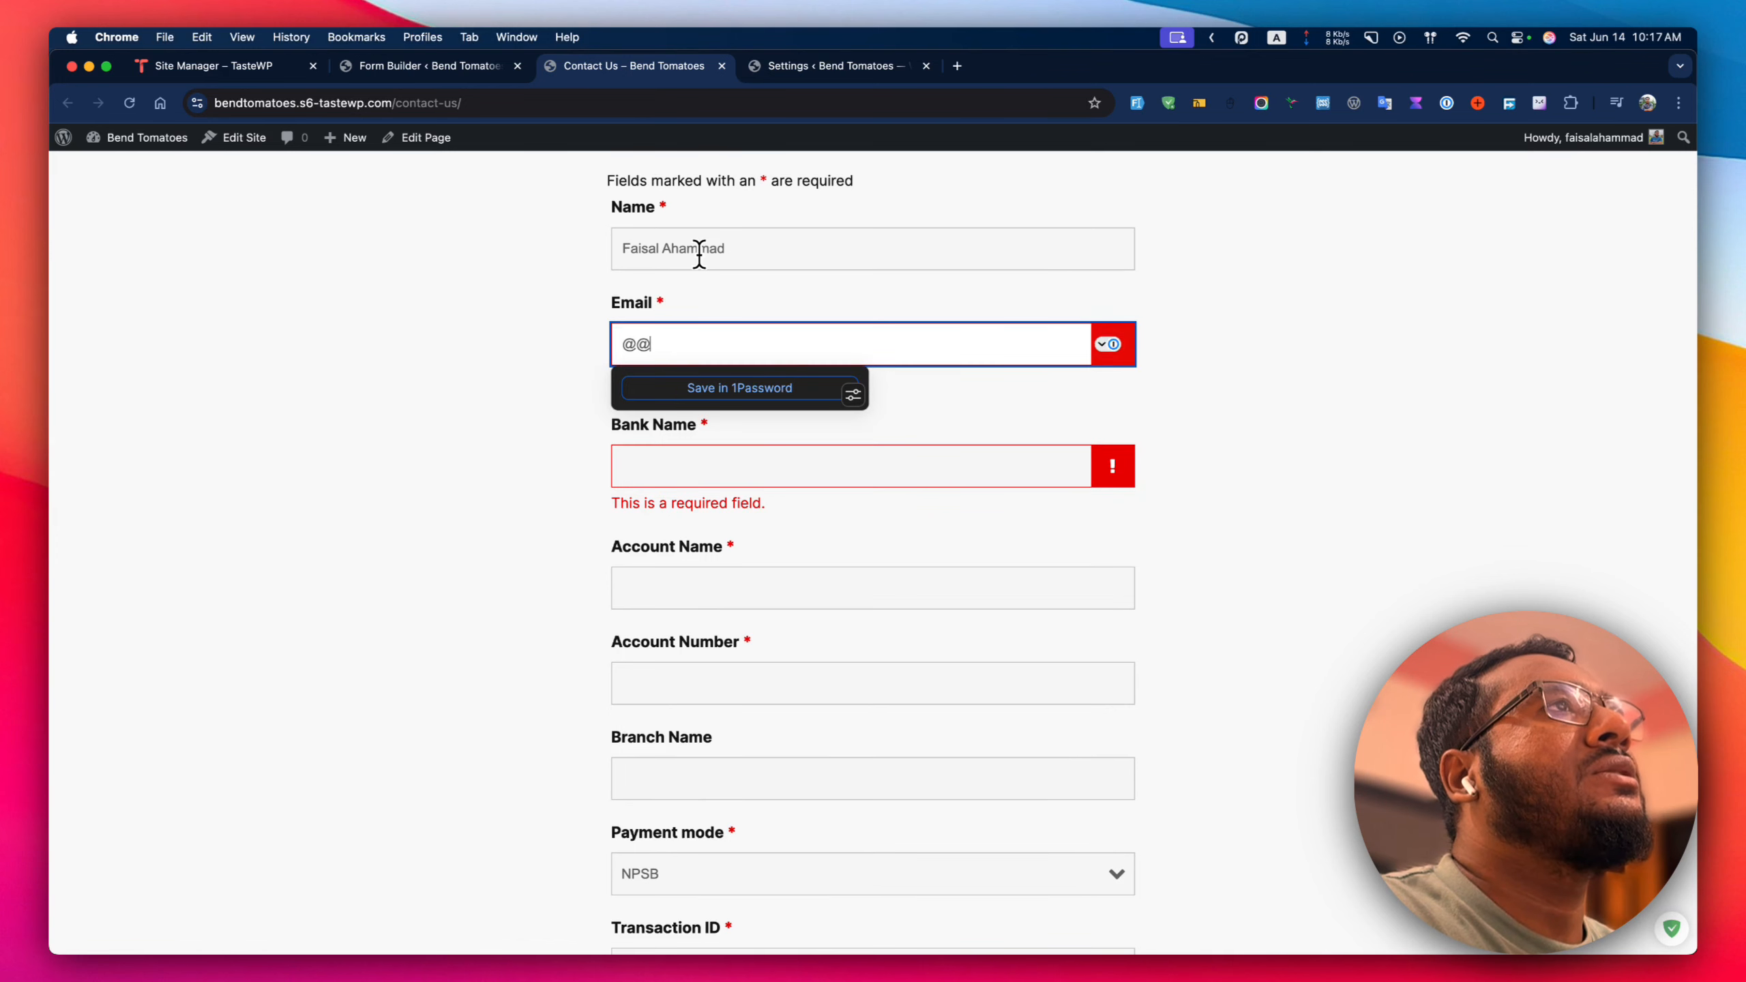
pyautogui.press('Tab')
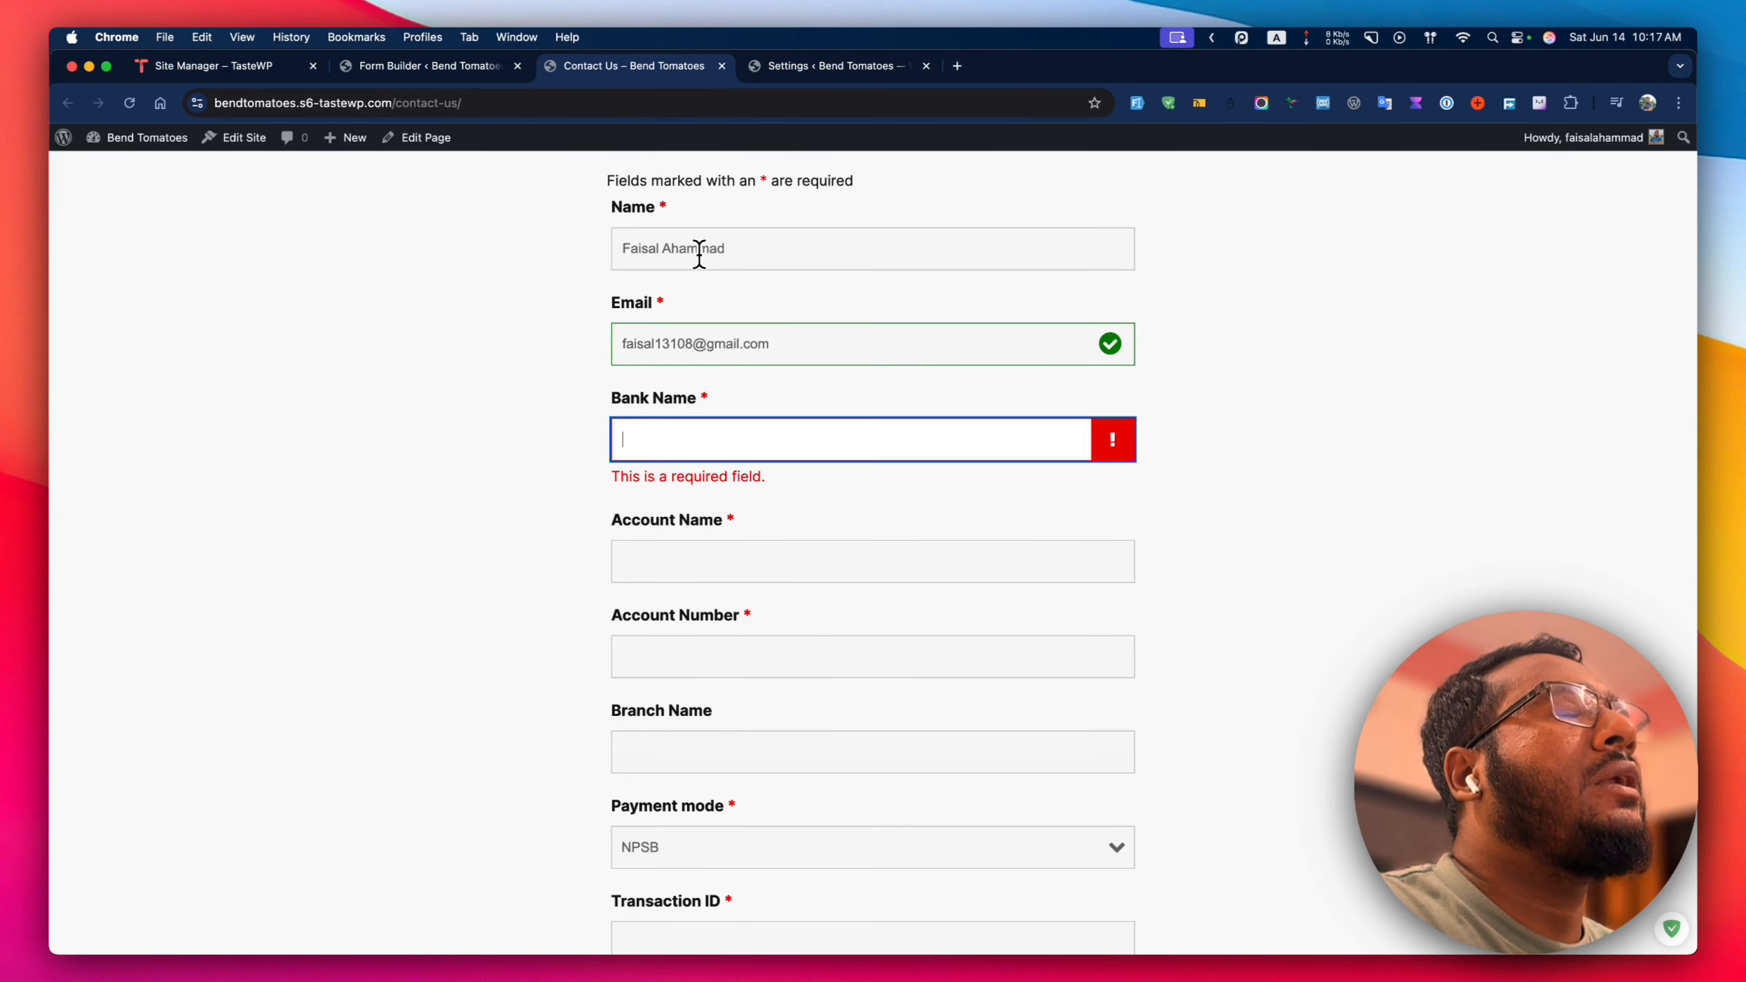
# Enter Bank Name 'Prim', the account holder's name and an account number.
pyautogui.write('Prime Bank PLC')
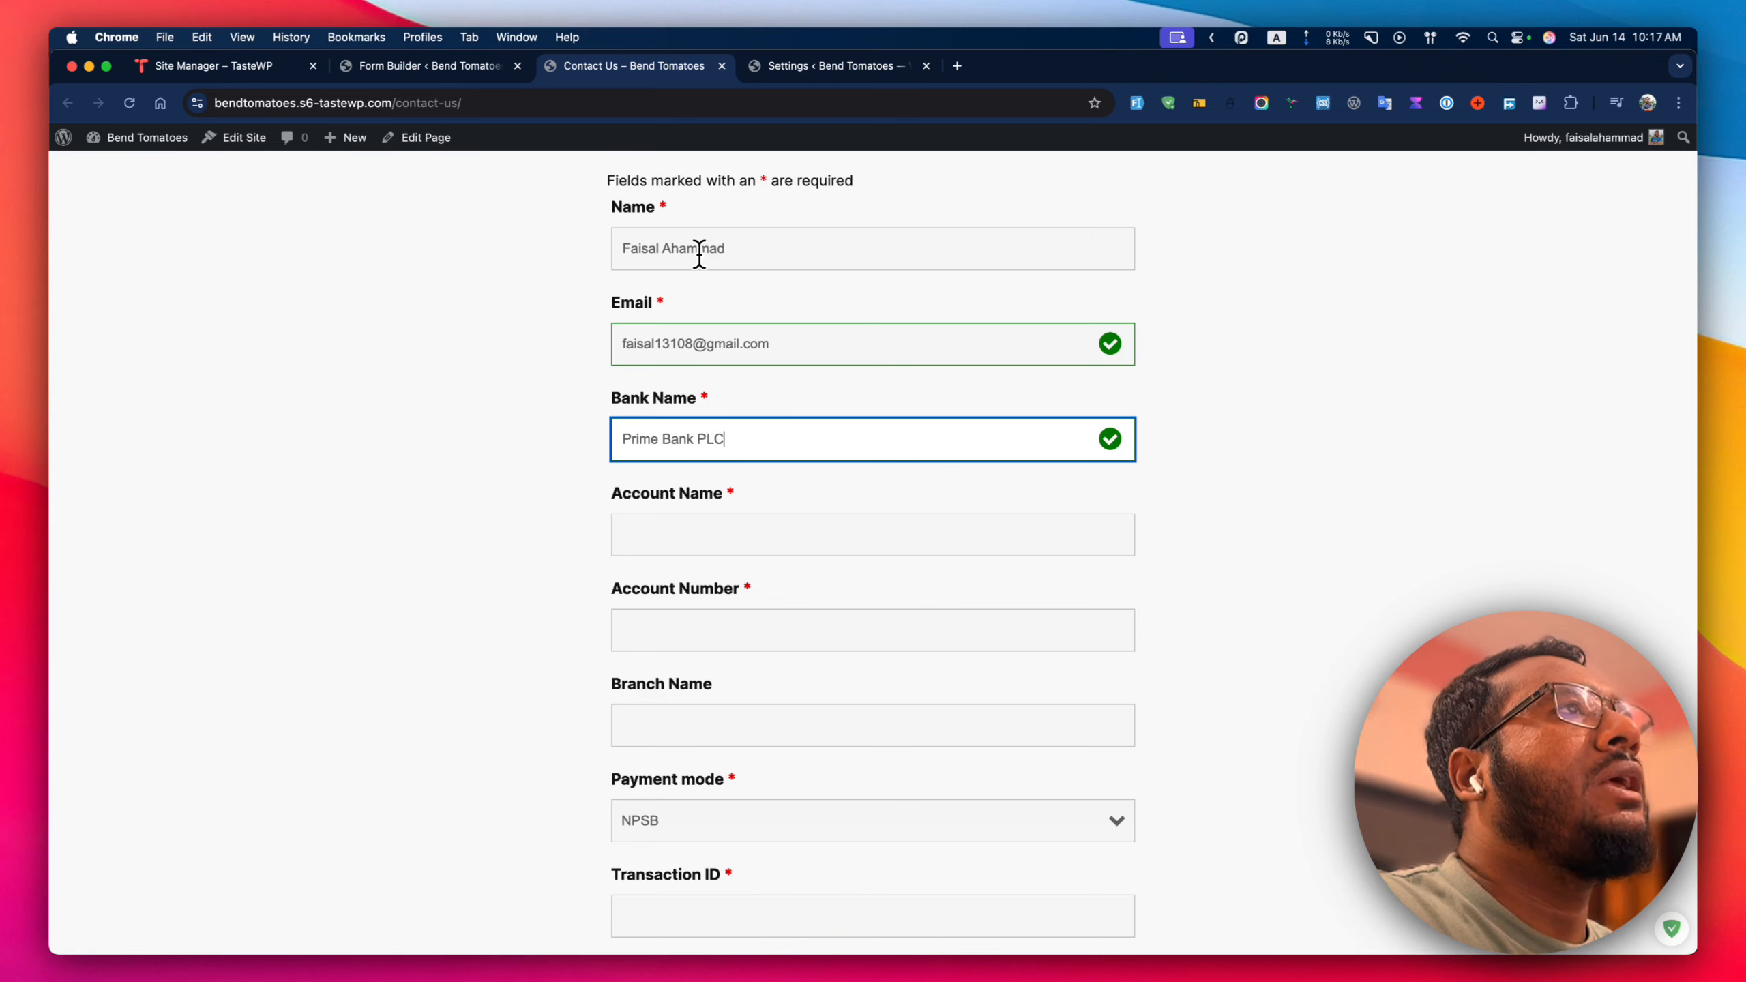
pyautogui.press('Tab')
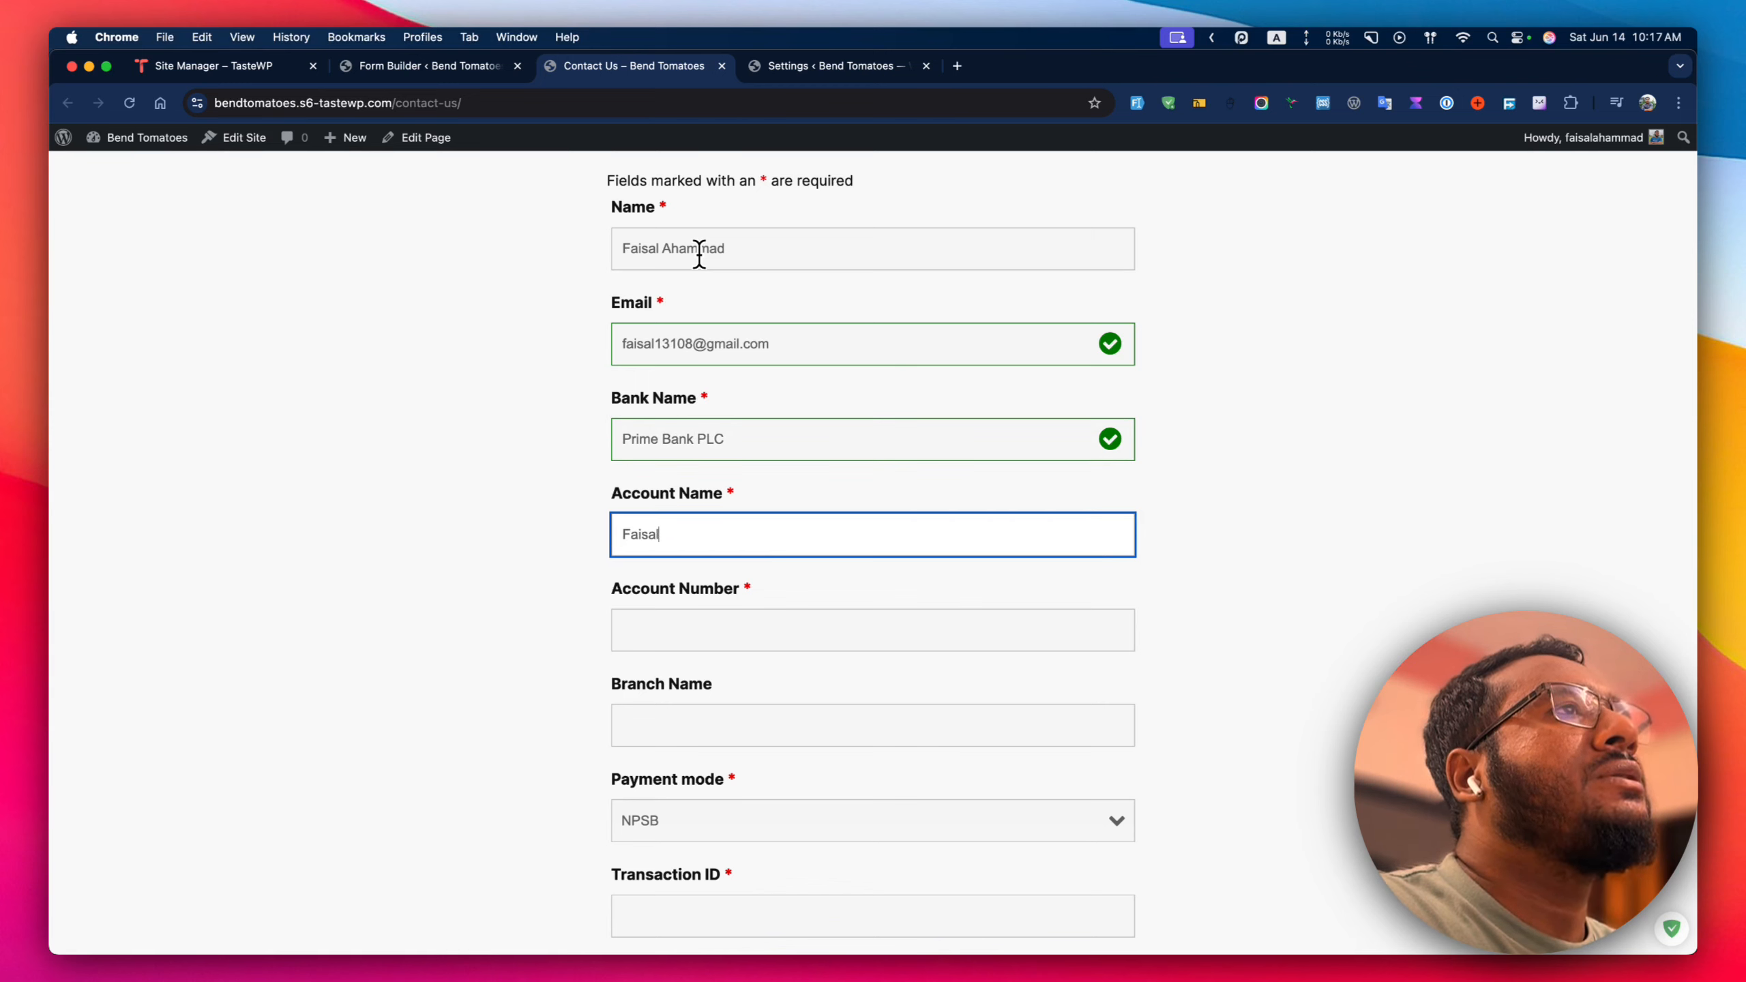
pyautogui.press('Tab')
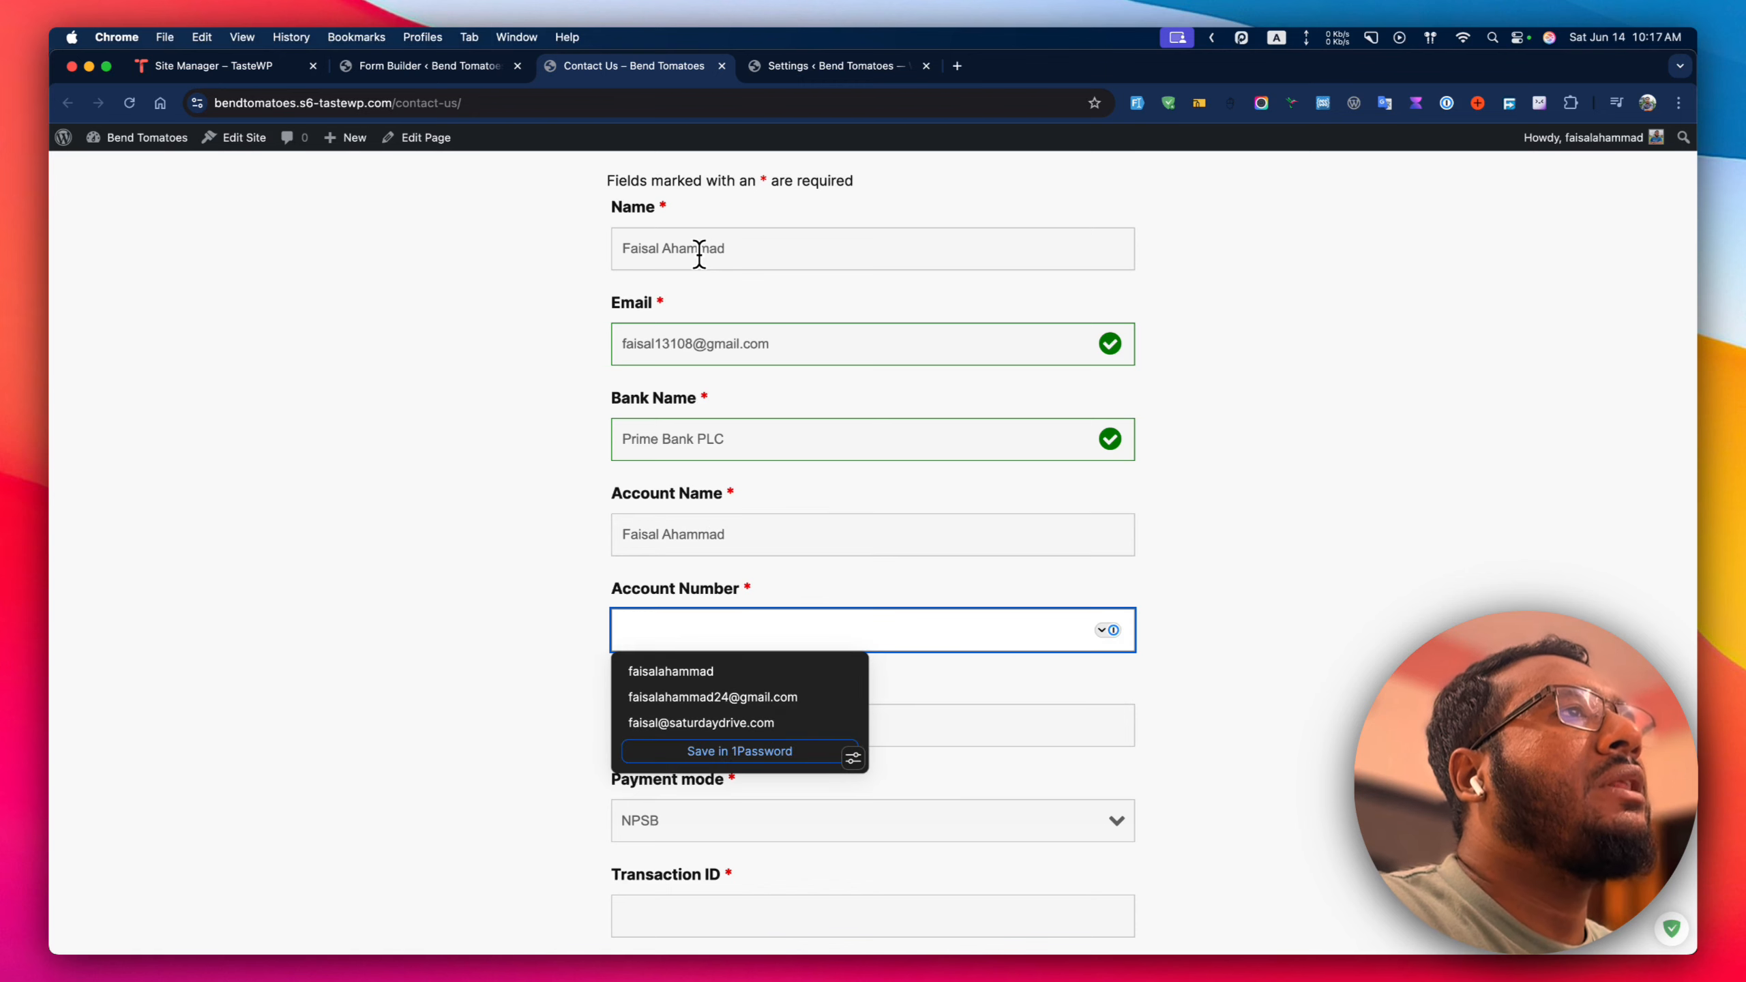
pyautogui.press('Tab')
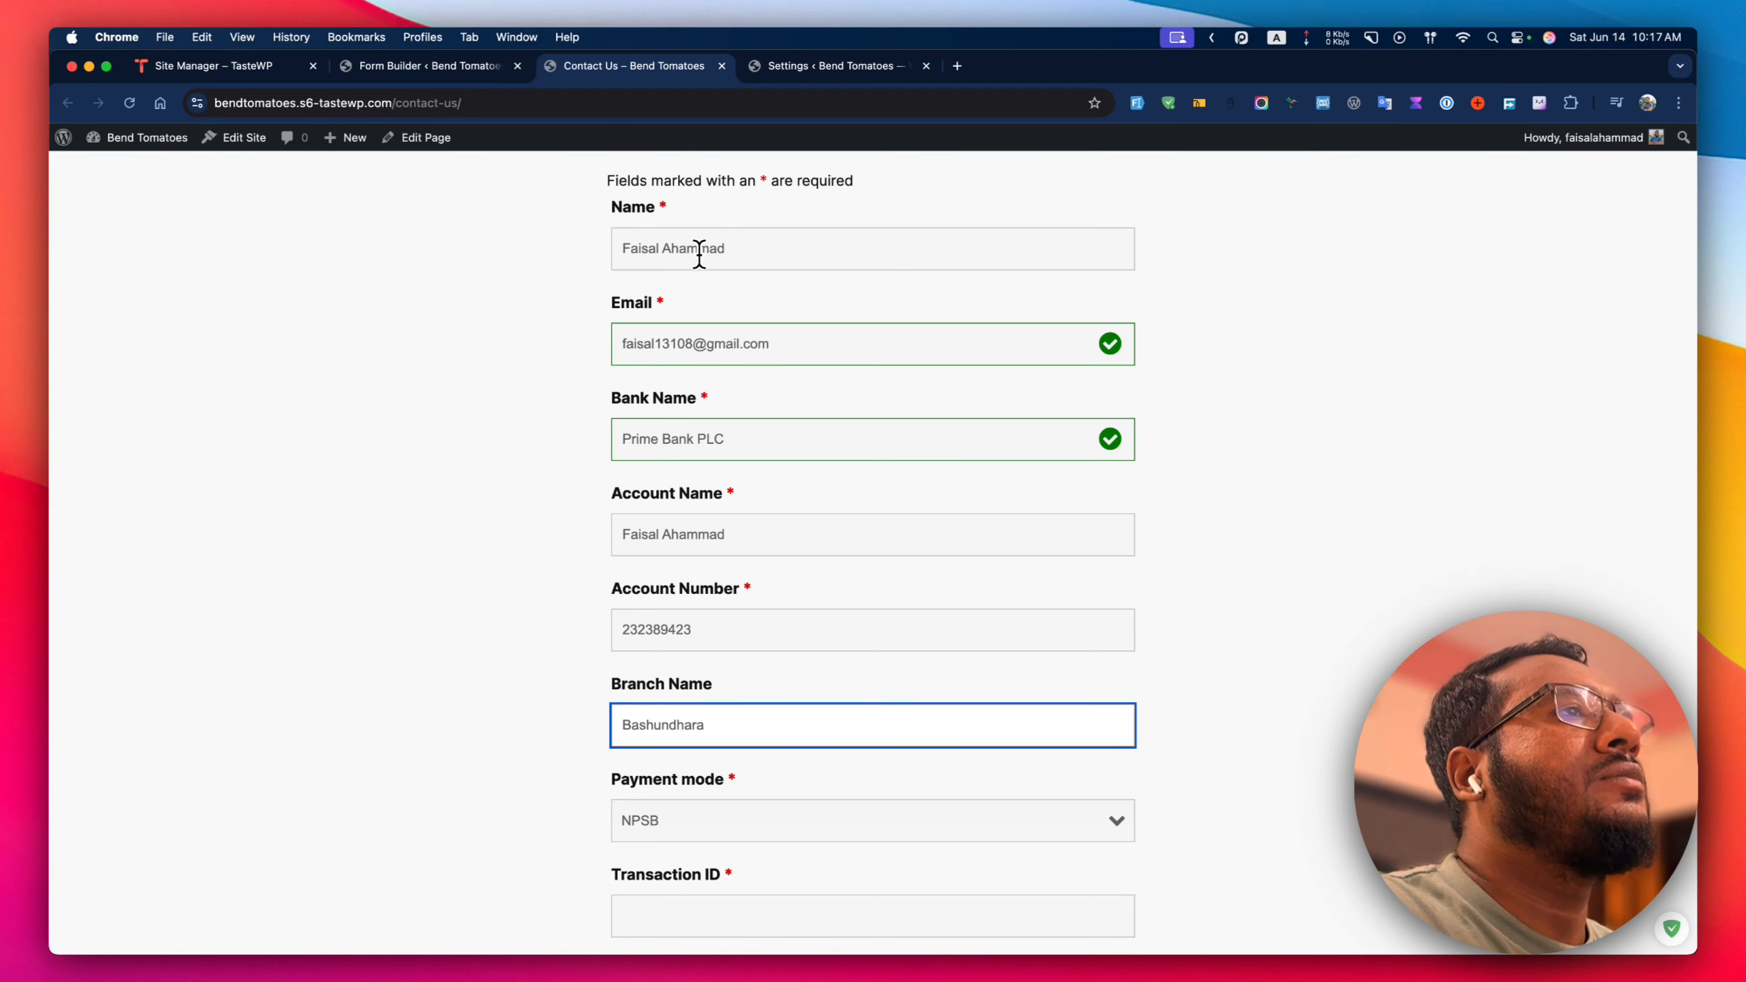
# Choose BEFTN/EFT as the payment mode and submit the form, getting the success message.
pyautogui.scroll(-5, 699, 255)
pyautogui.click(615, 533)
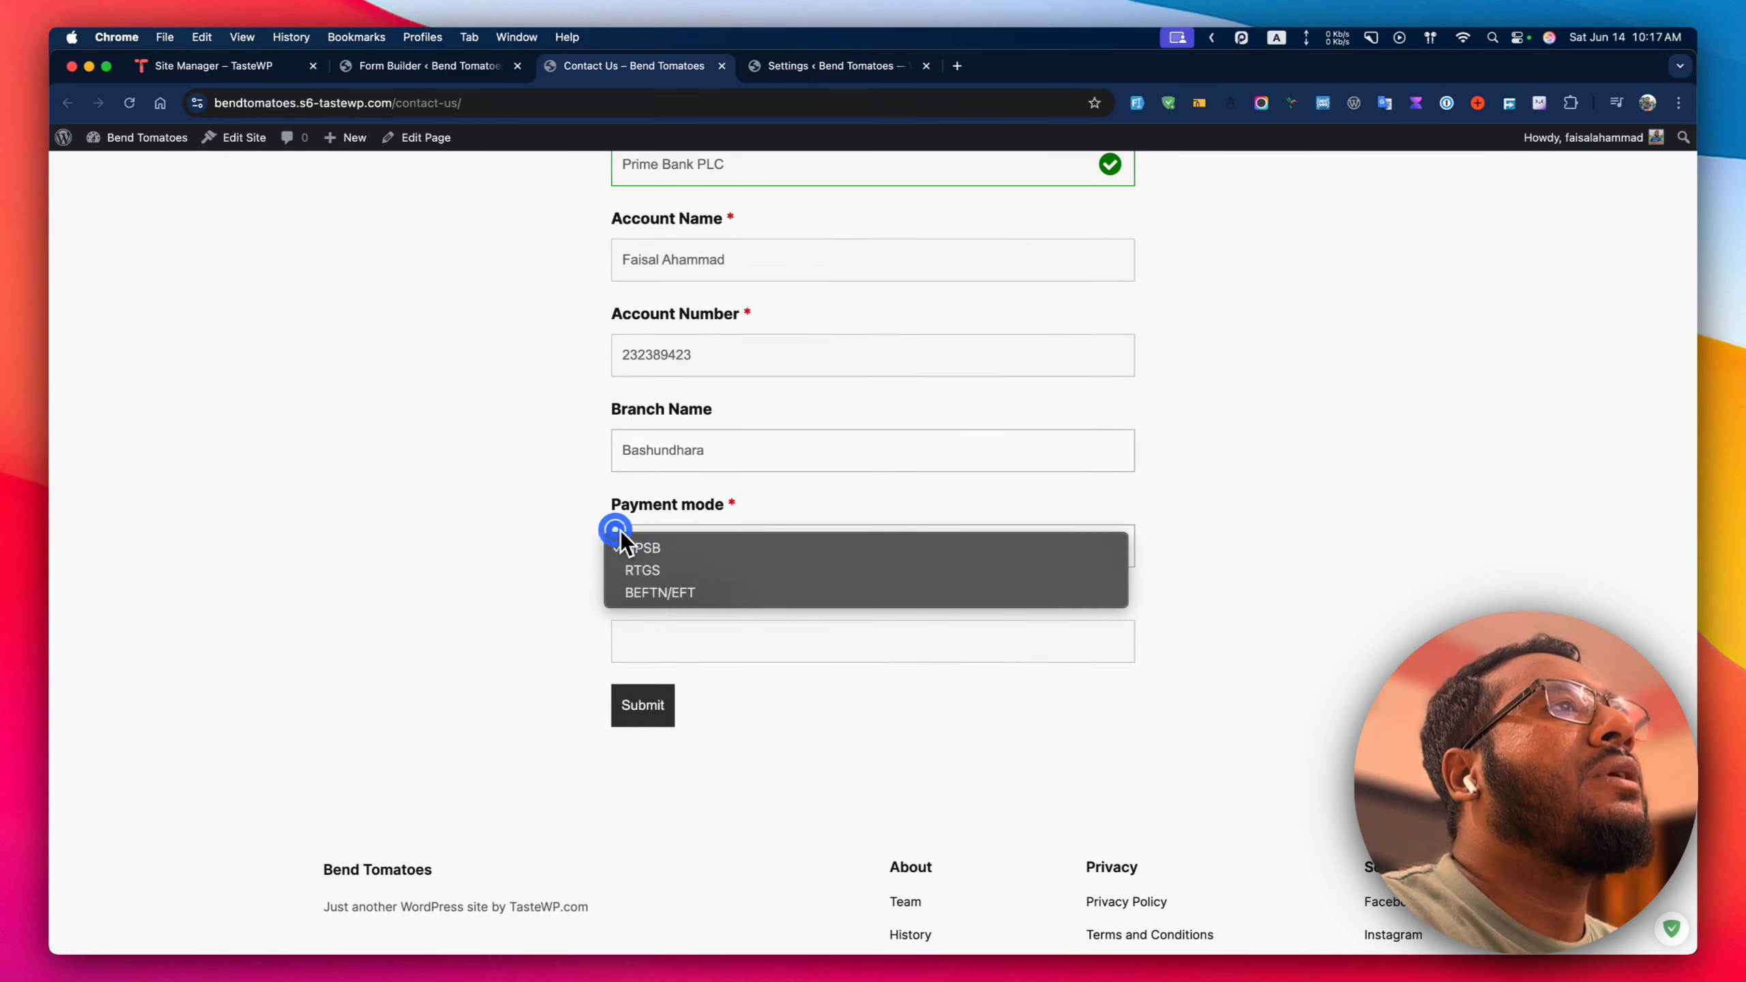
pyautogui.click(684, 589)
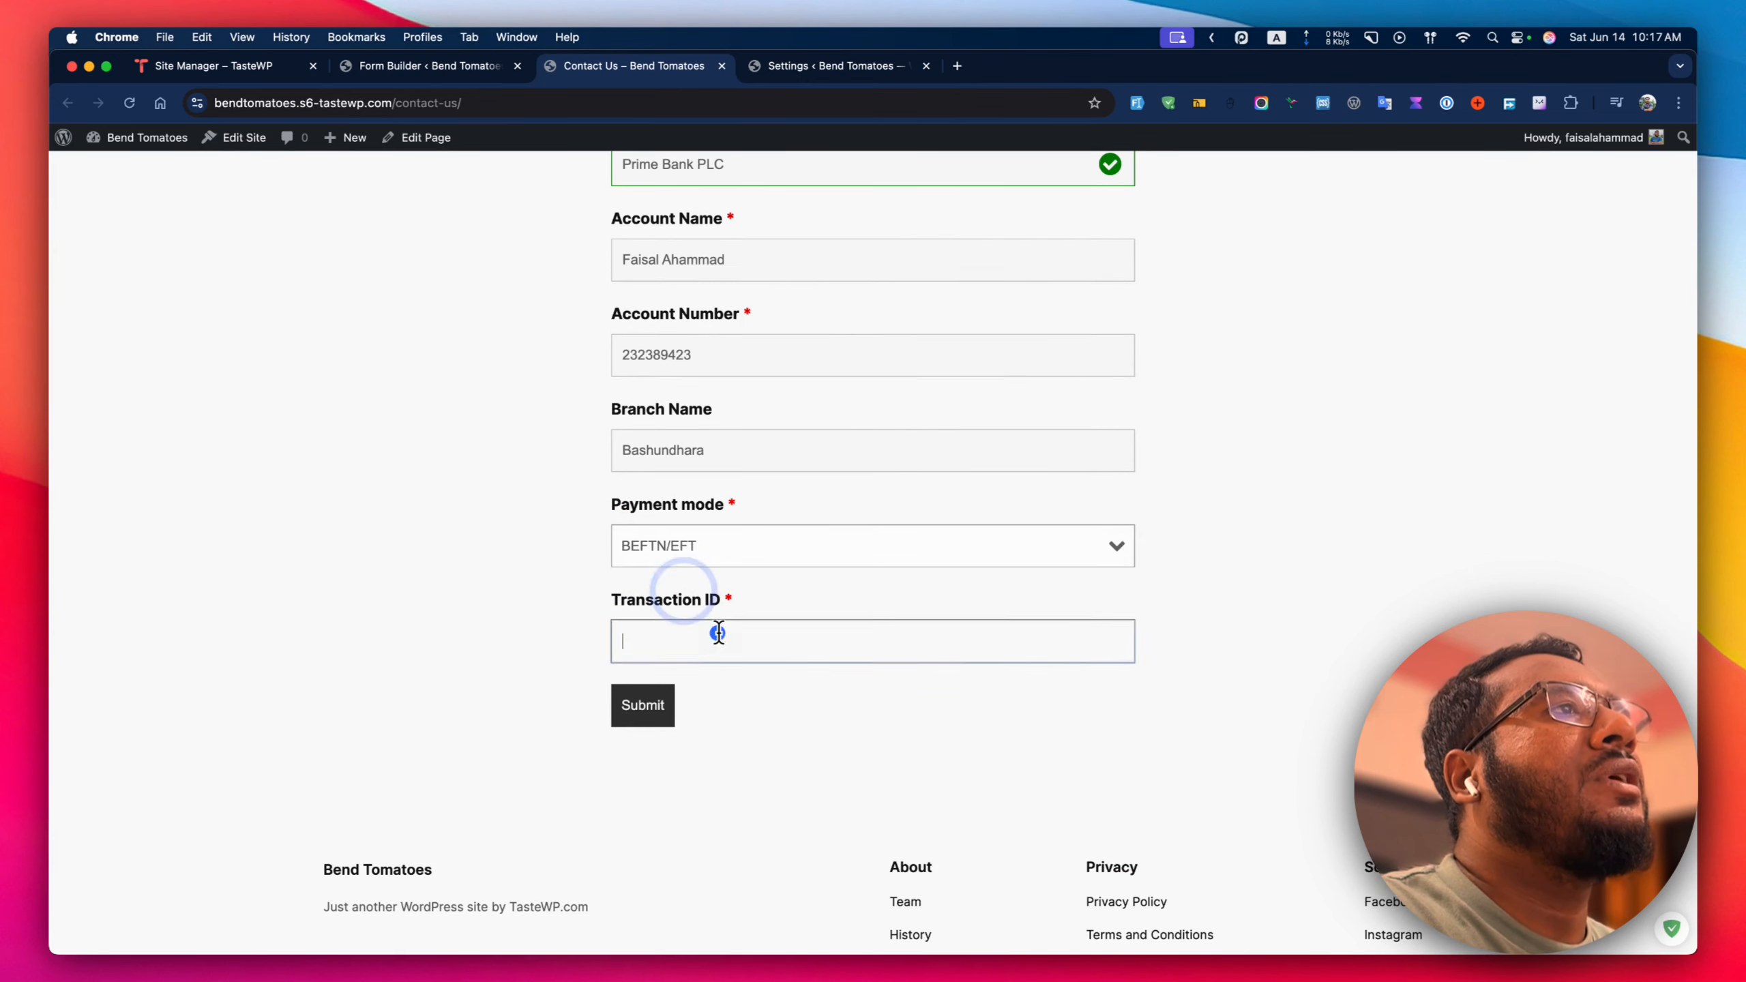
pyautogui.click(717, 633)
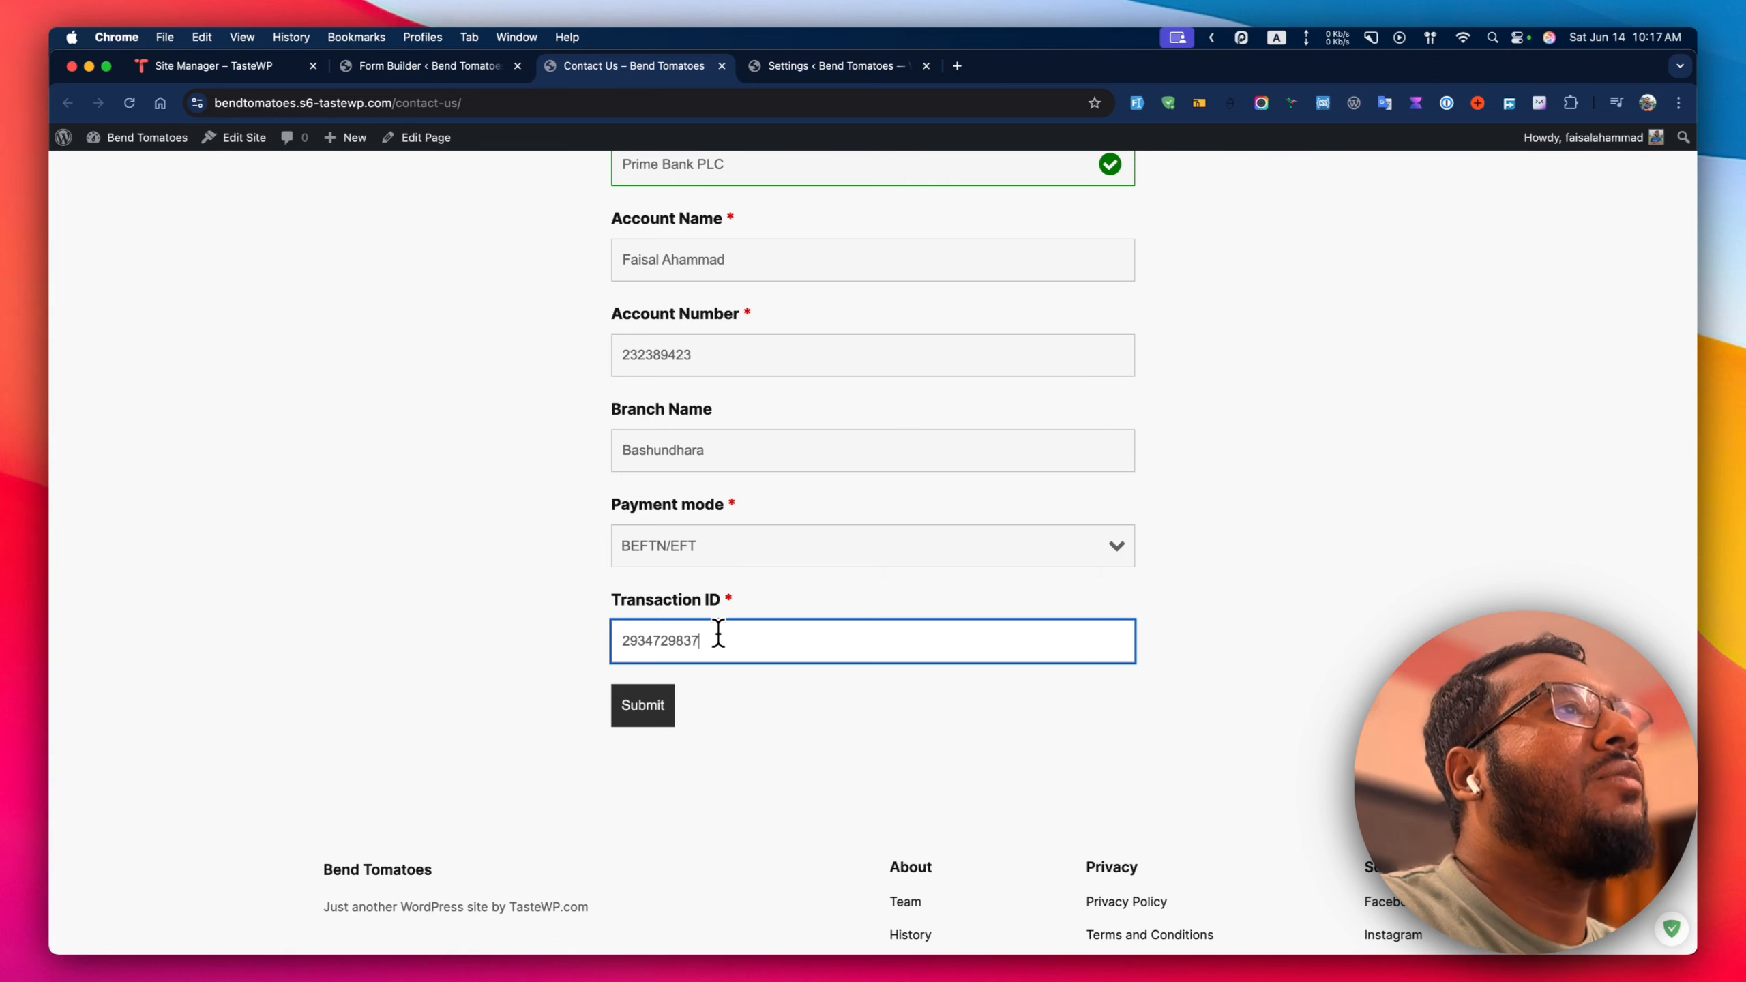
pyautogui.click(630, 709)
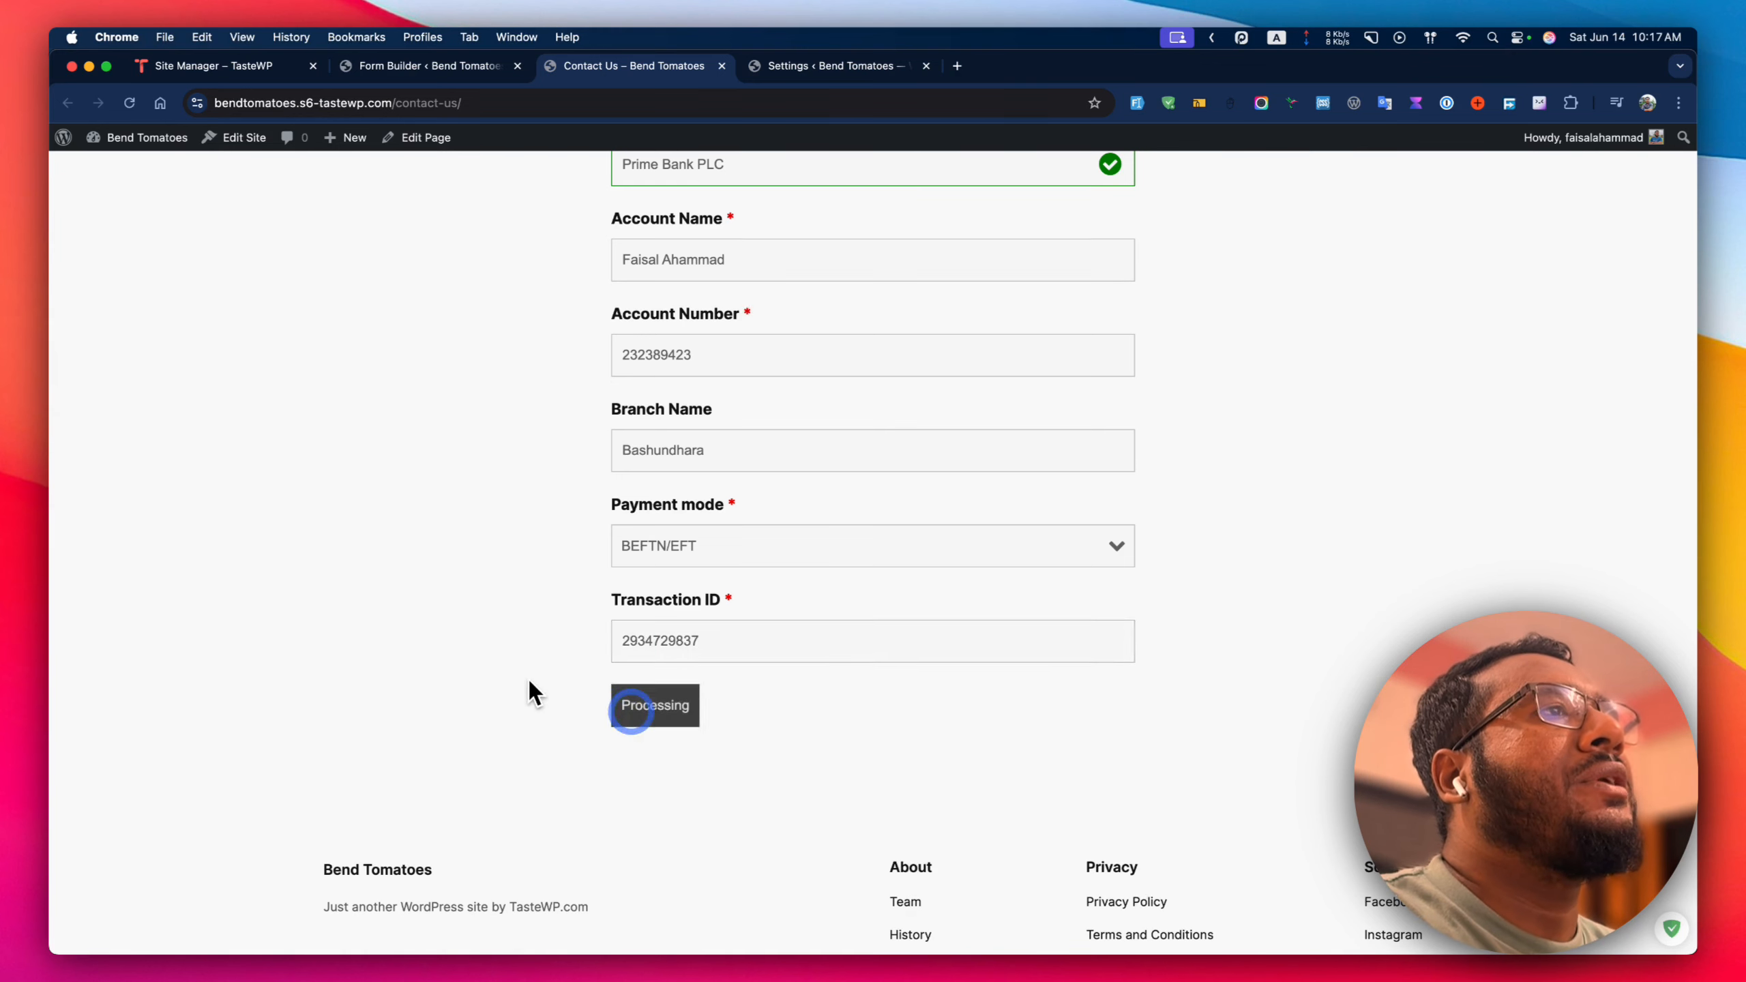
pyautogui.moveTo(635, 469); pyautogui.dragTo(999, 513)
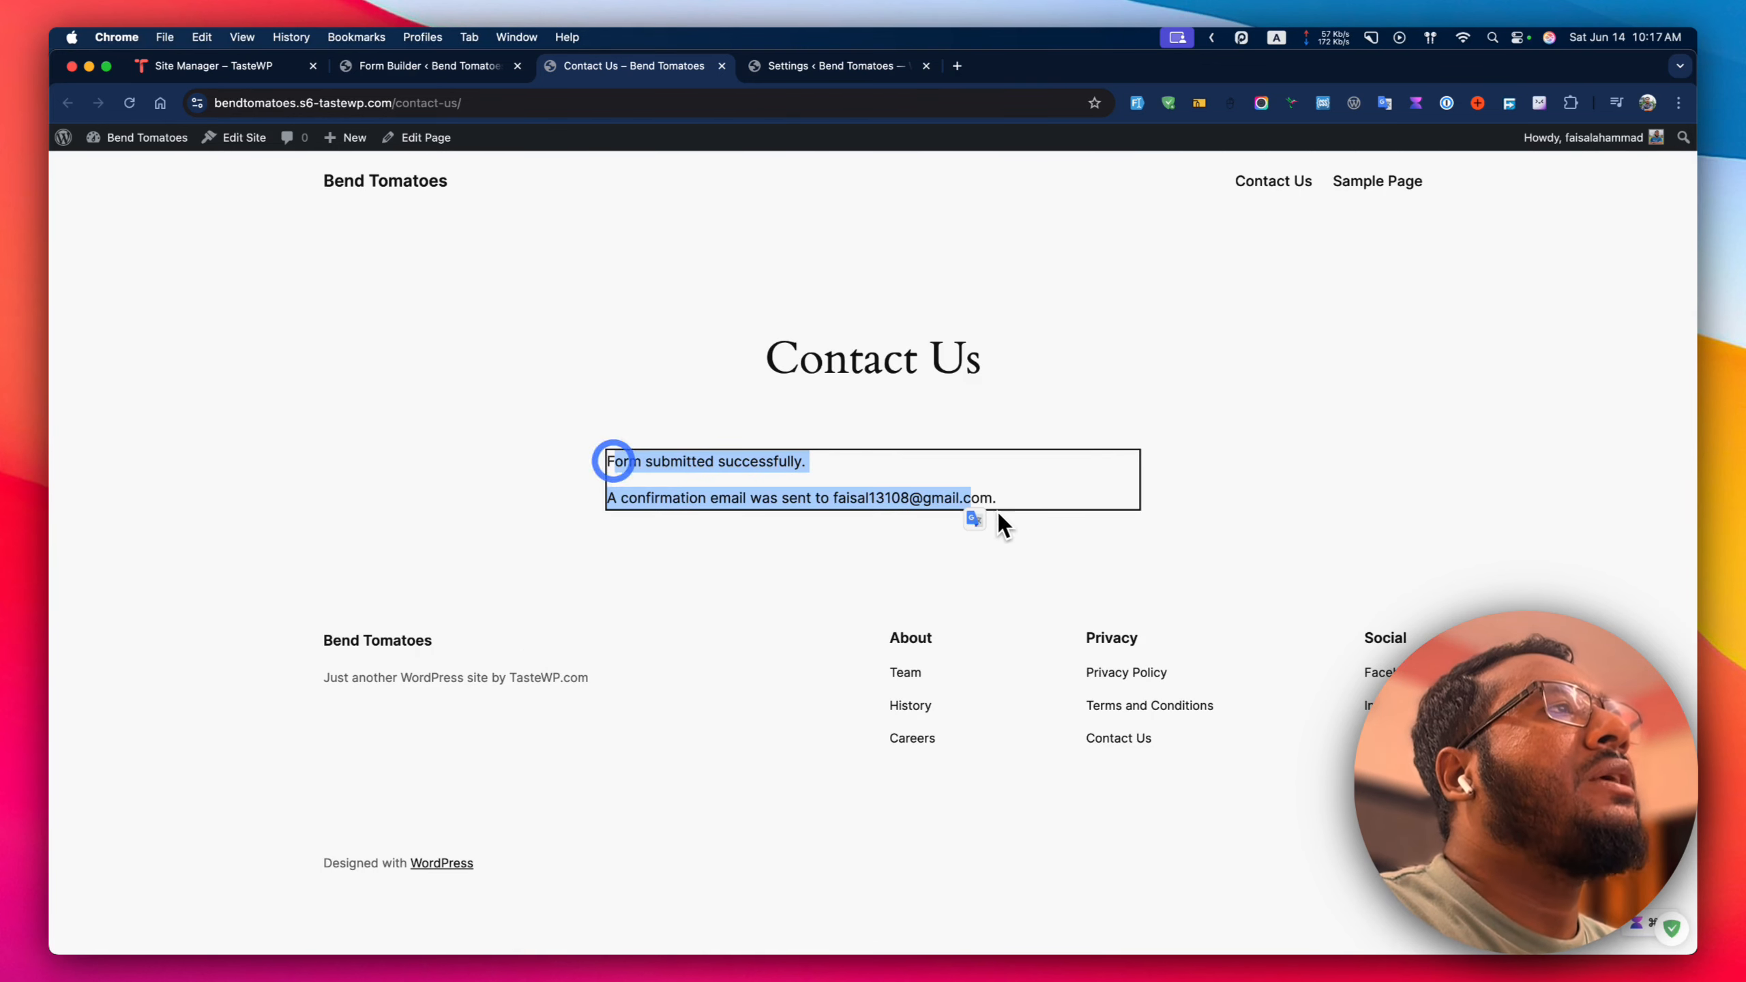
pyautogui.click(762, 558)
# Open Ninja Forms Submissions in a new tab and filter to the Contact Me form.
pyautogui.click(448, 69)
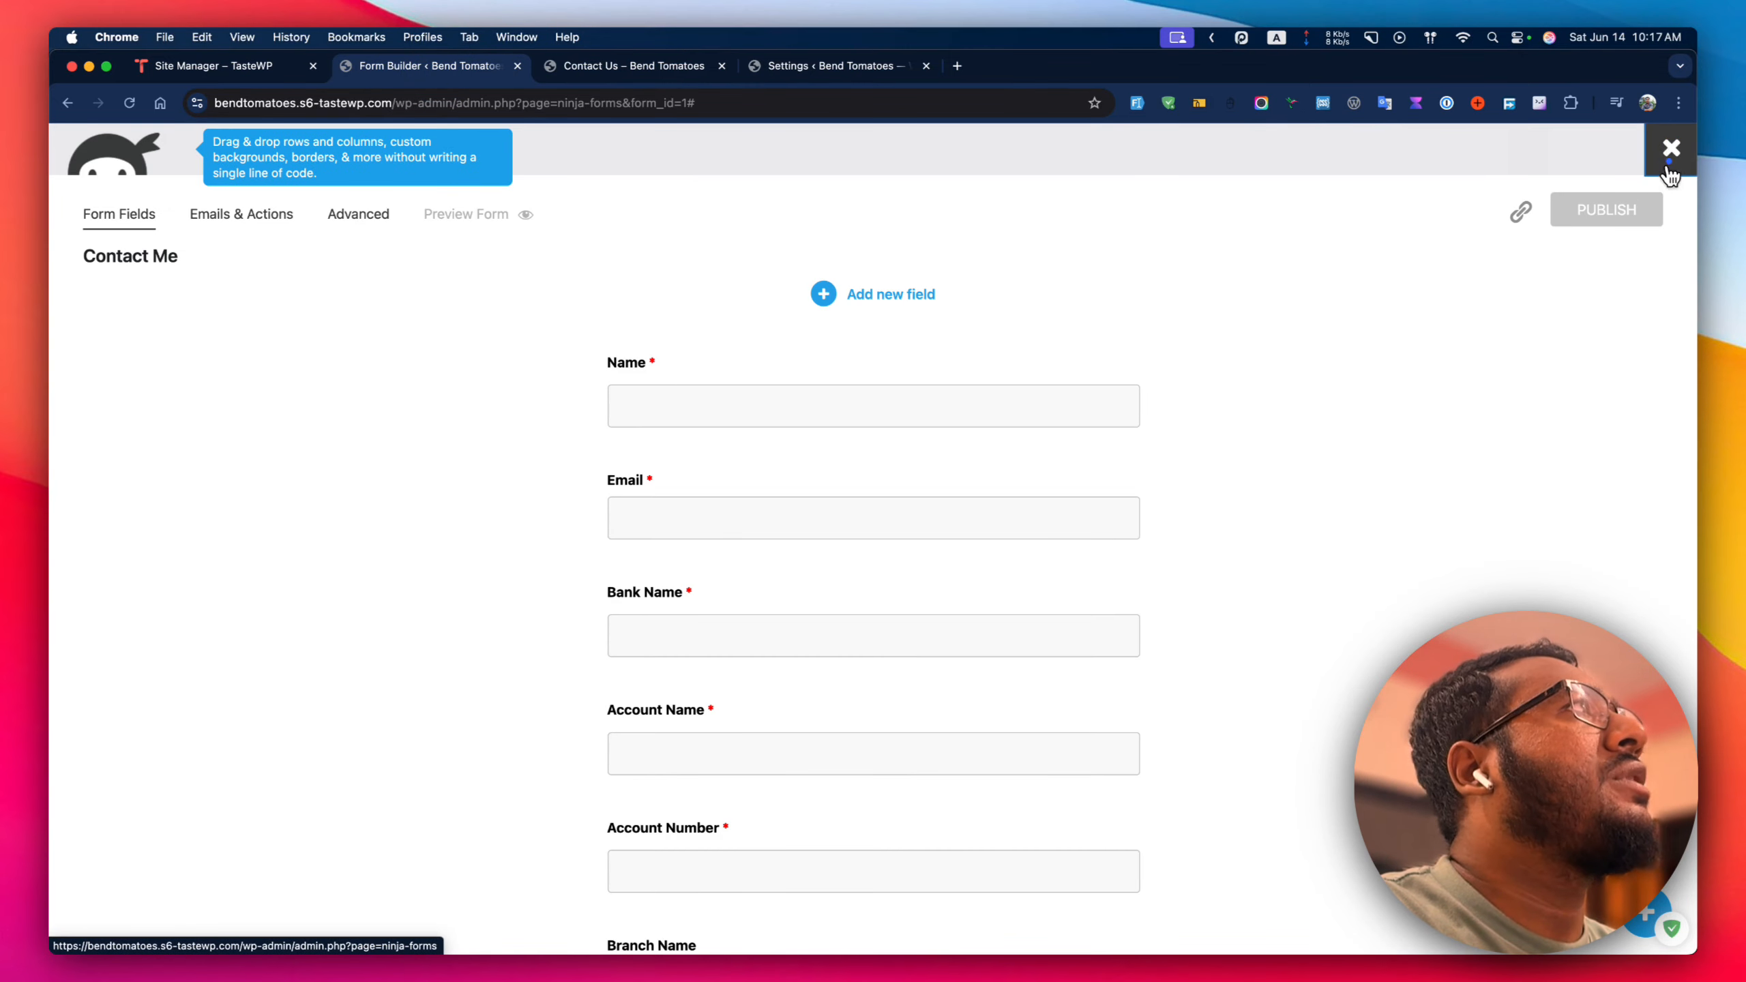
pyautogui.keyDown('super'); pyautogui.click(1671, 147); pyautogui.keyUp('super')
pyautogui.click(611, 59)
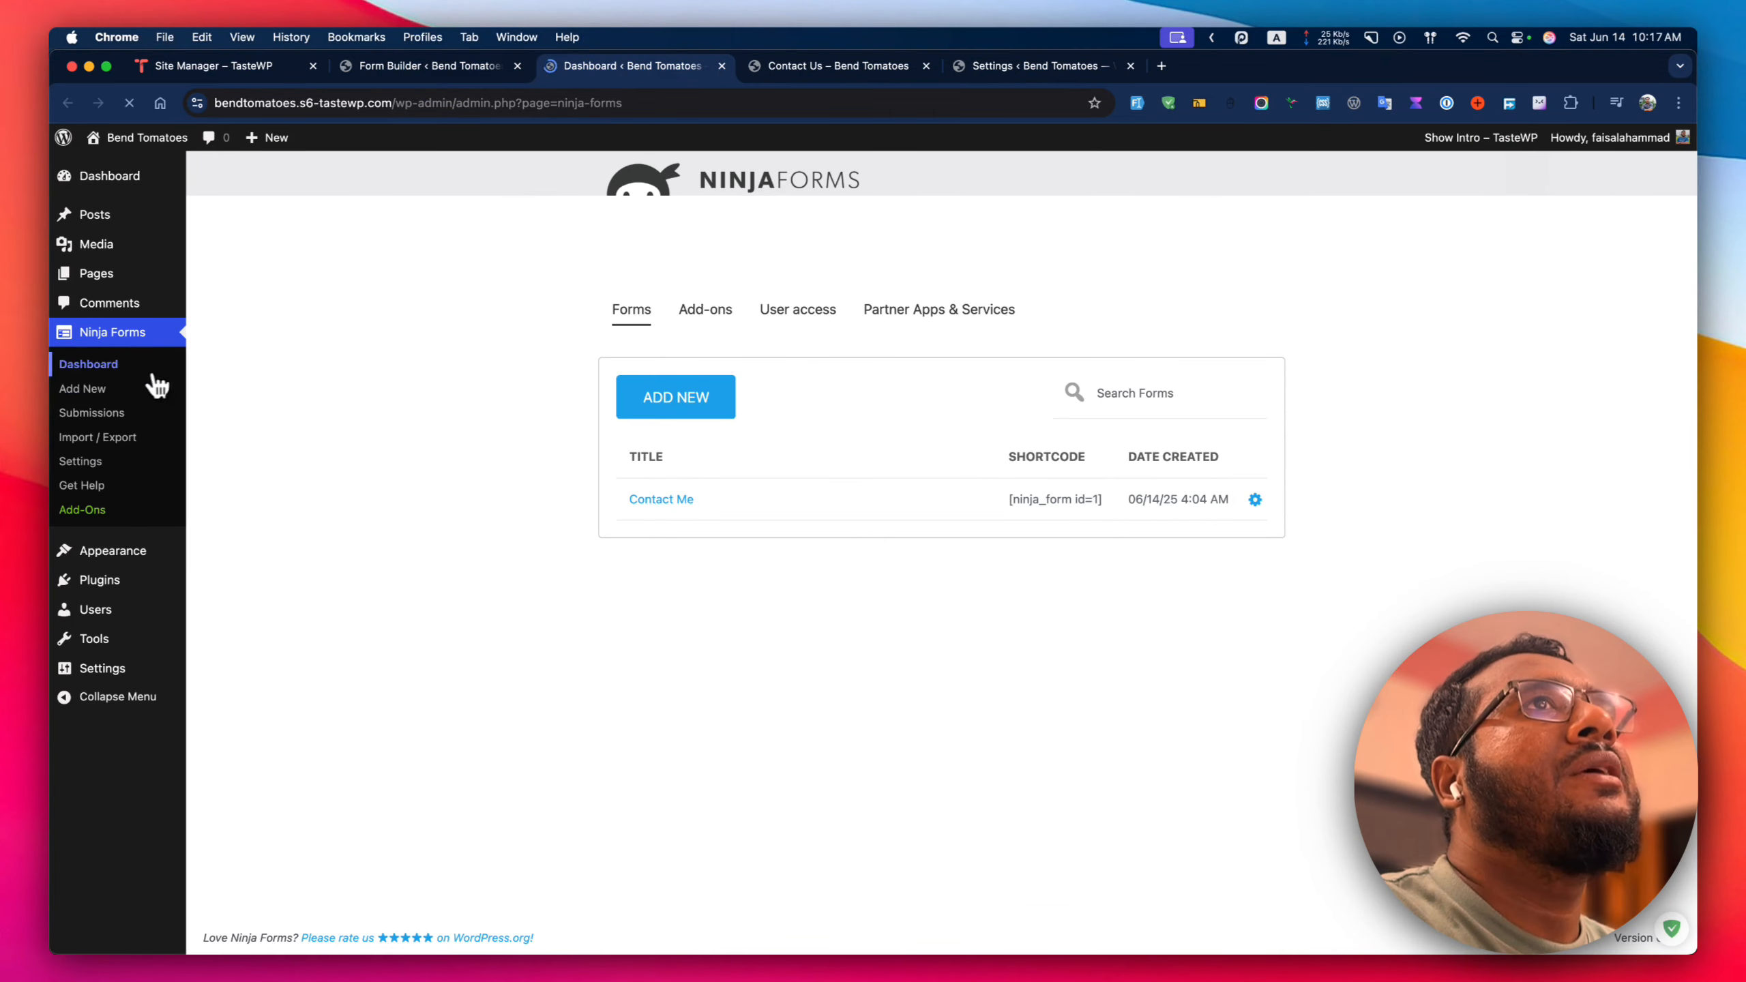
pyautogui.click(110, 416)
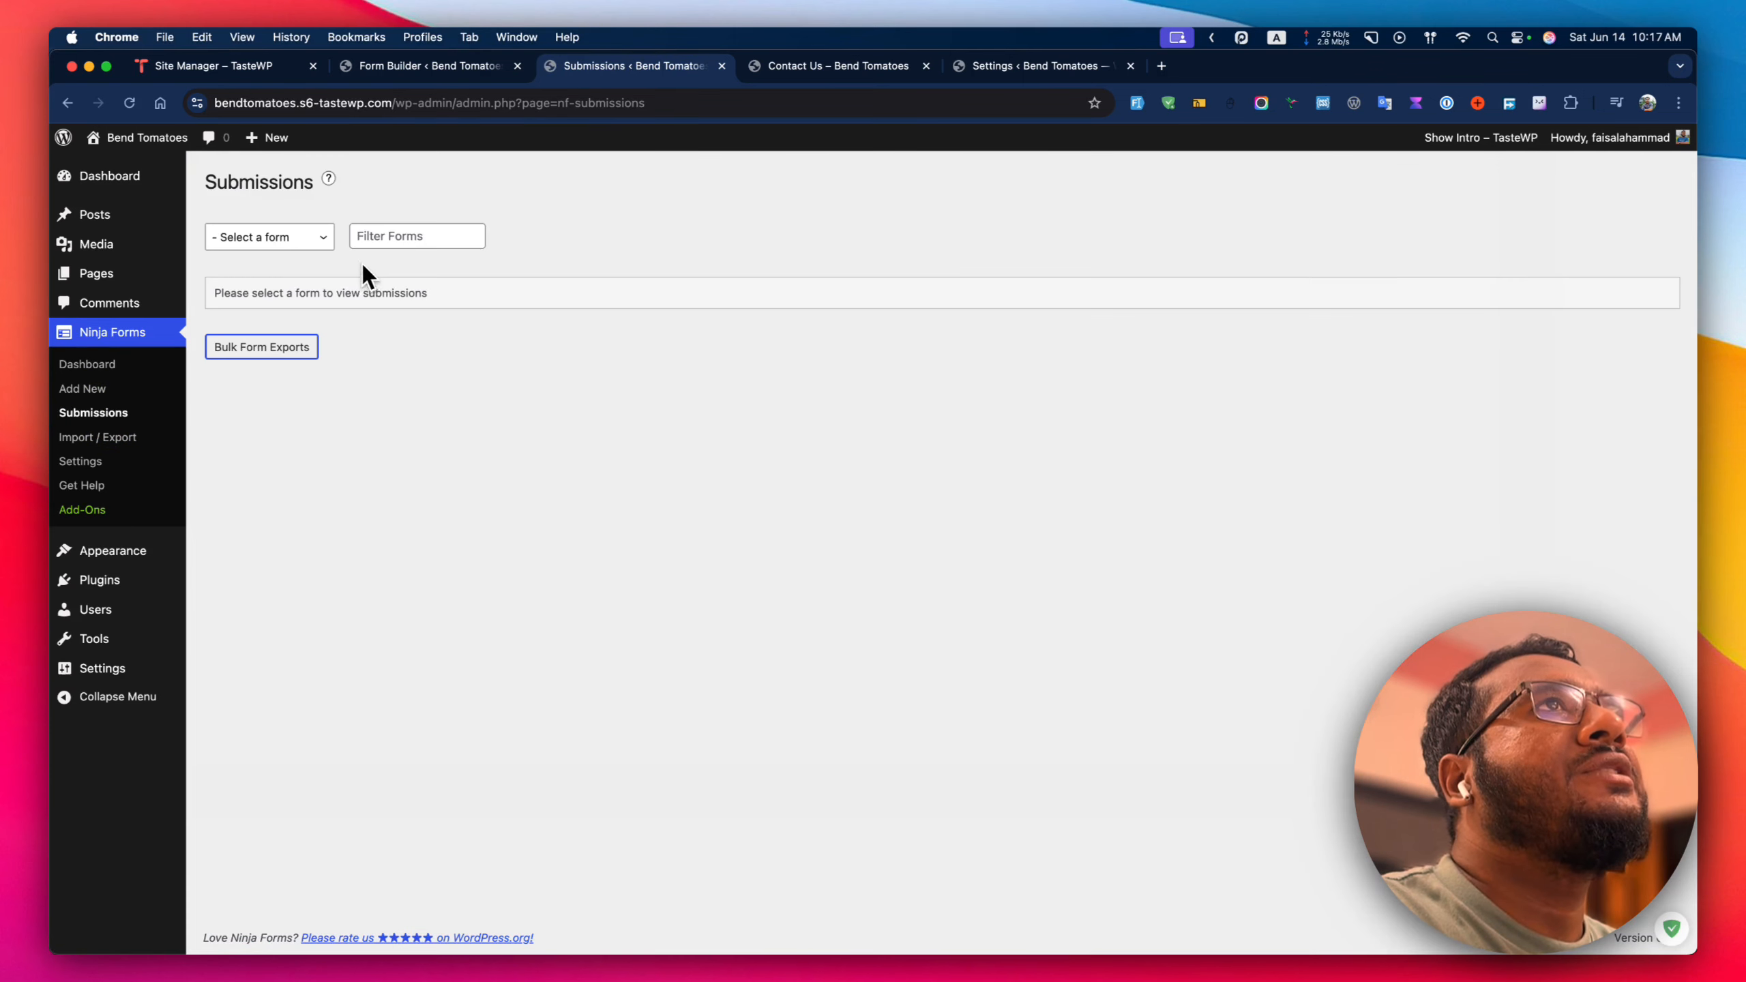
pyautogui.click(285, 241)
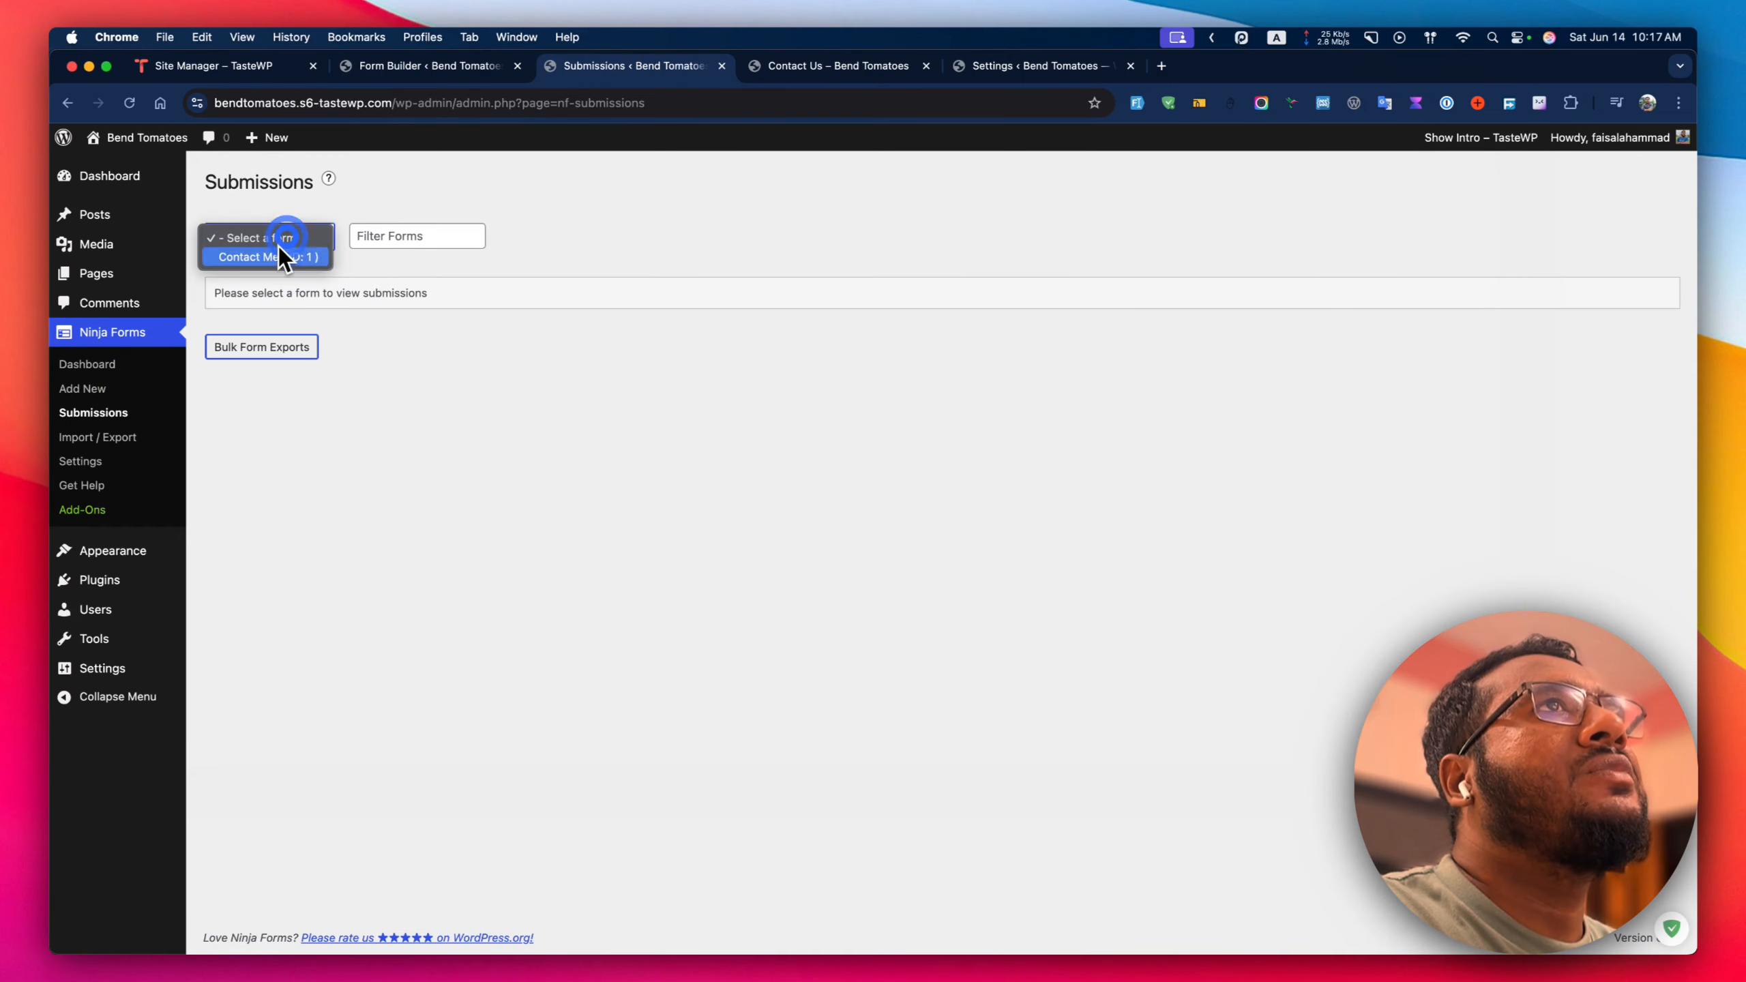
pyautogui.click(248, 260)
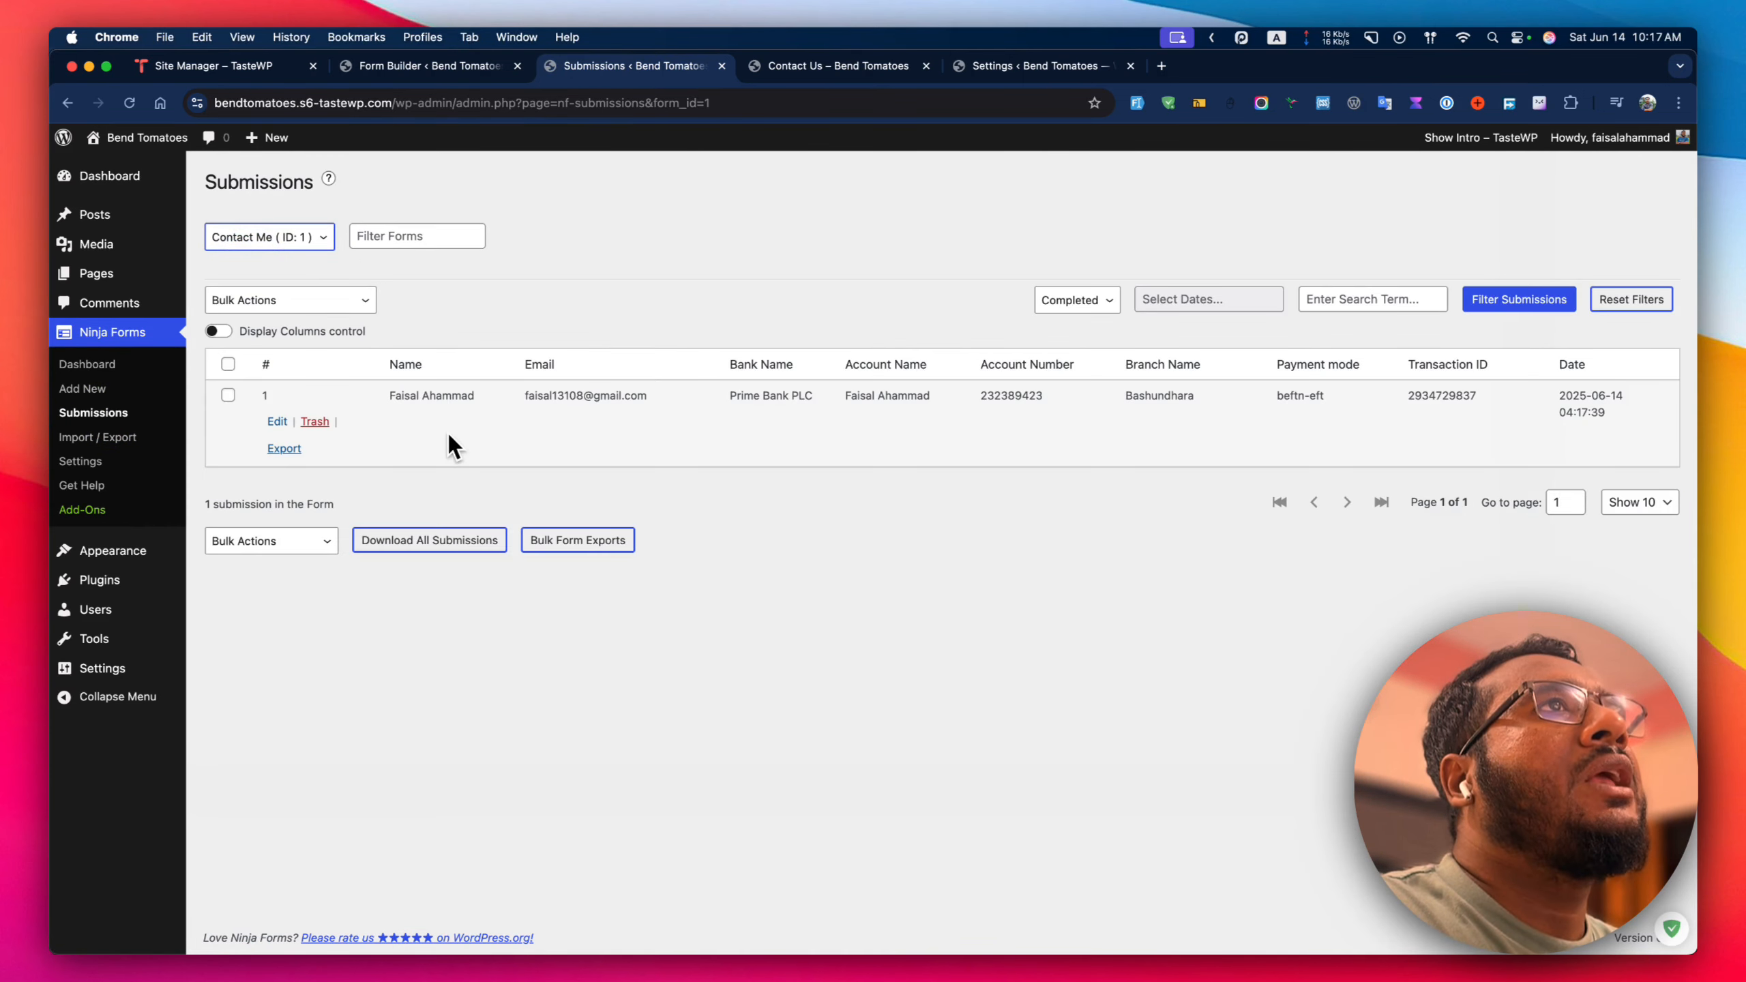
# Review the test submission's recorded field values, then close the details.
pyautogui.click(291, 421)
pyautogui.scroll(-1, 560, 545)
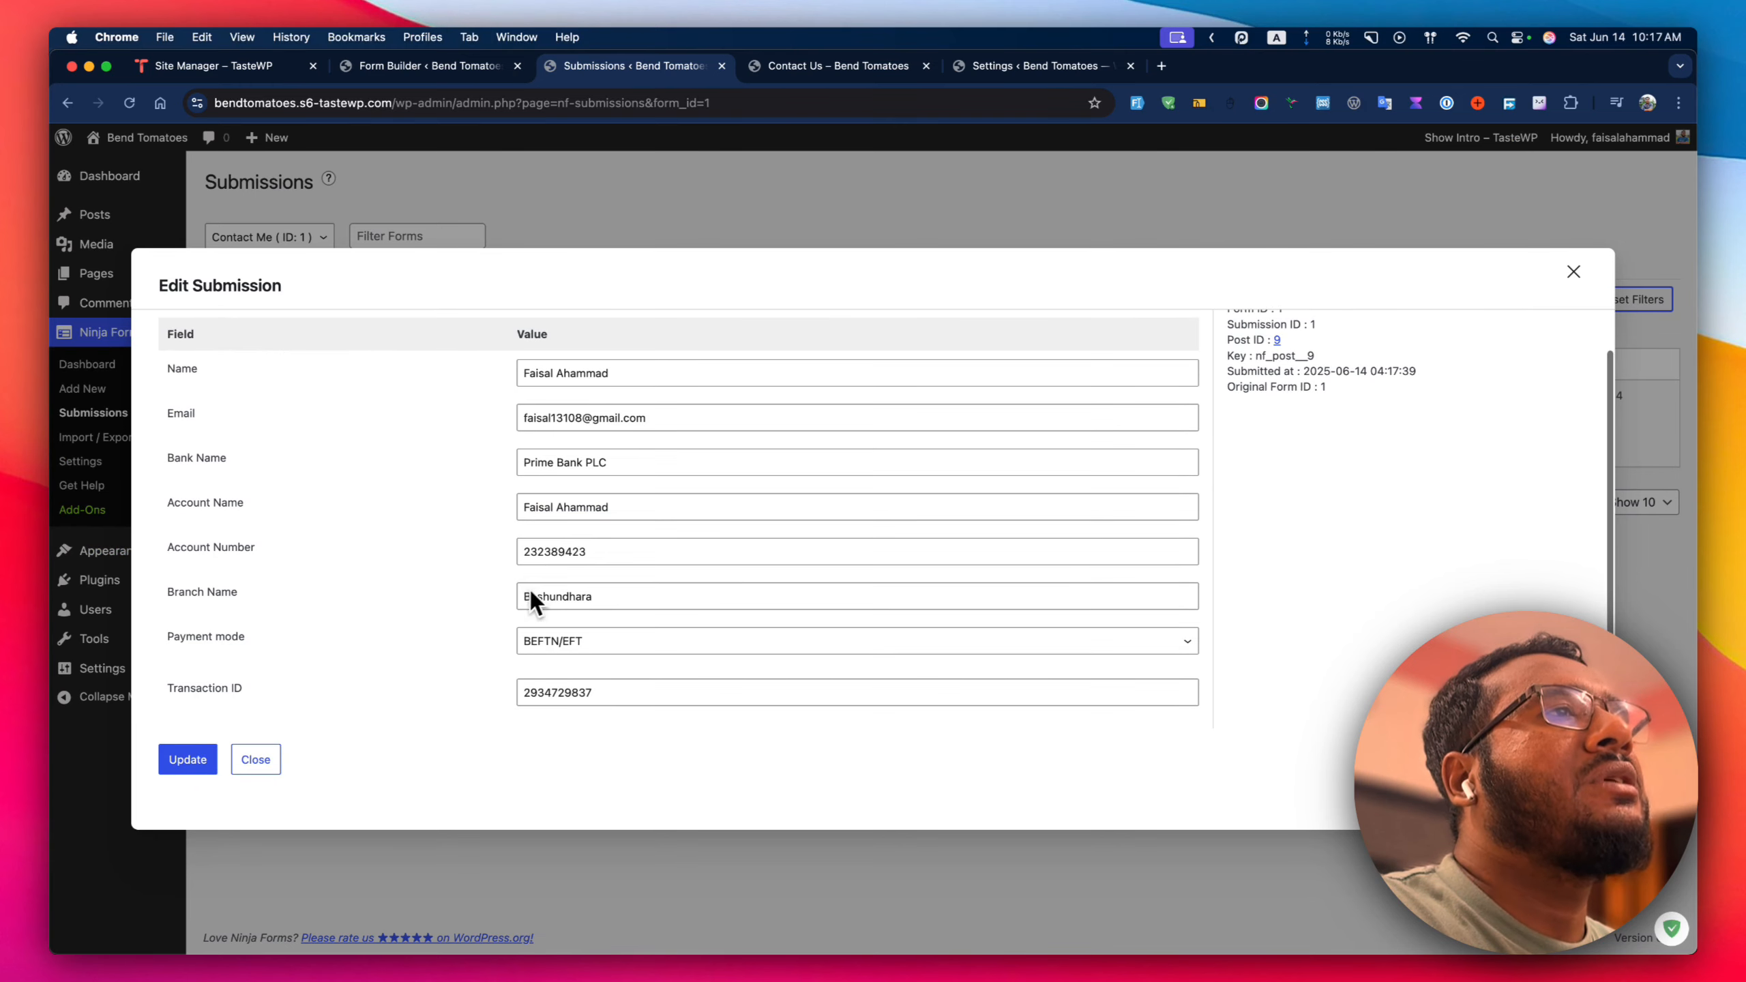
pyautogui.scroll(1, 543, 525)
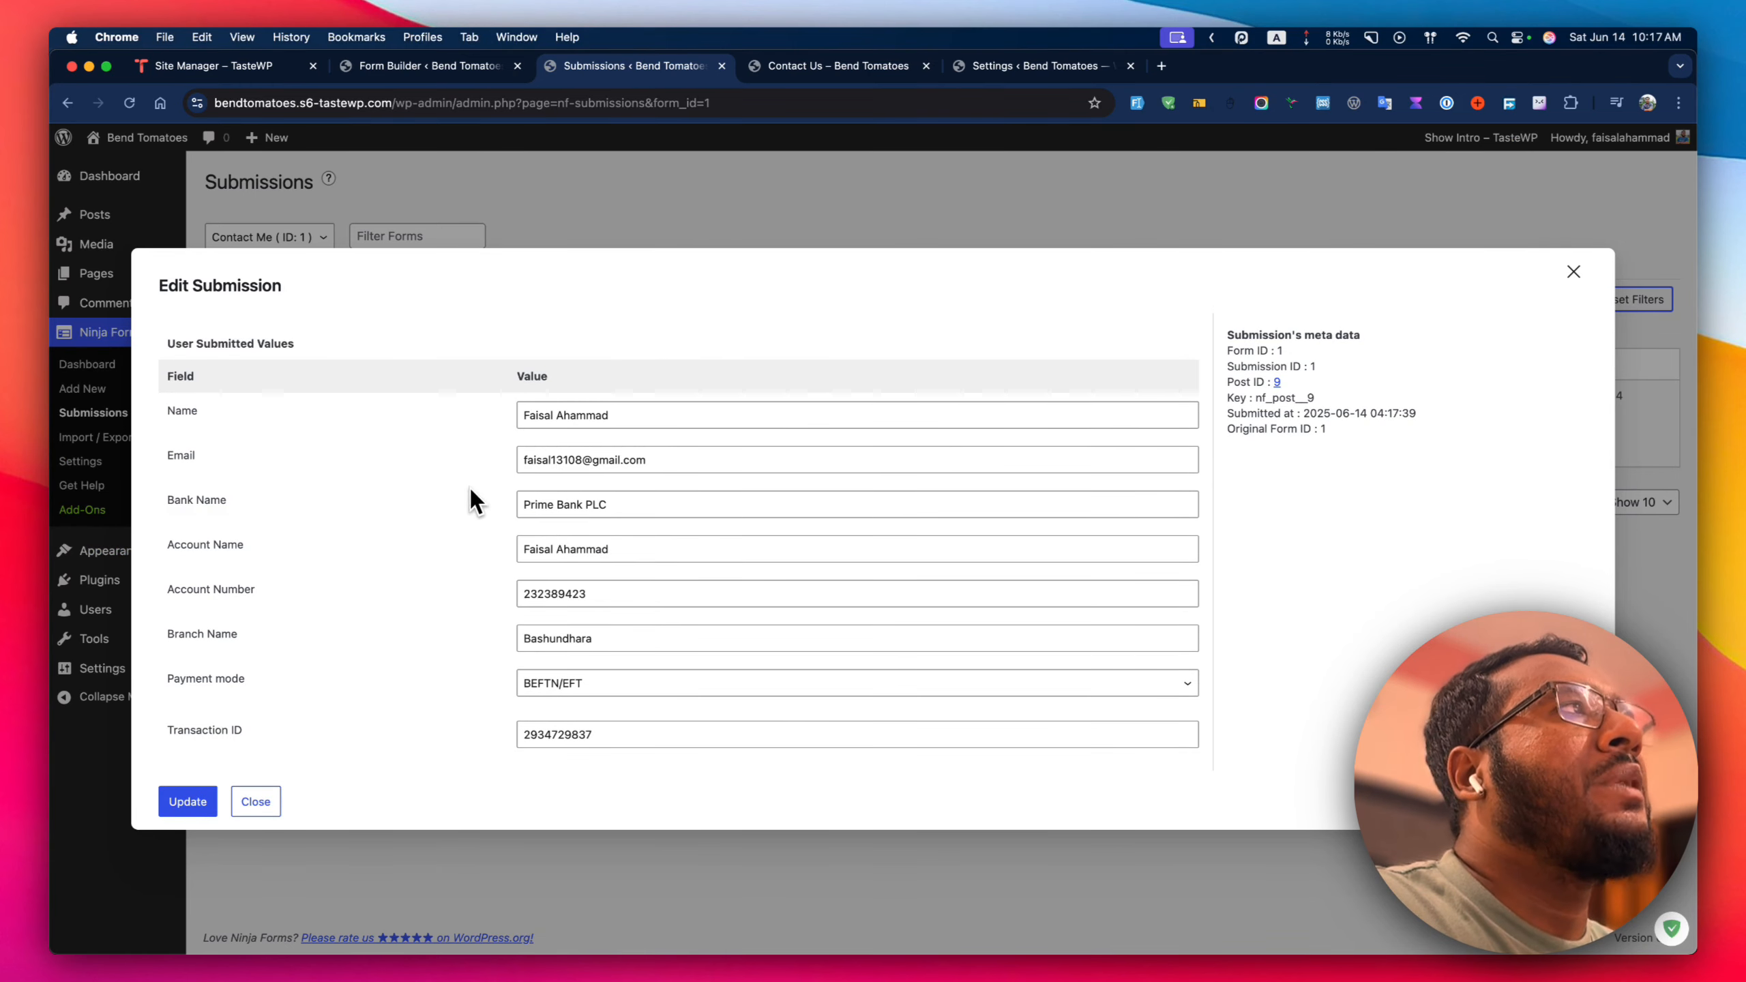
pyautogui.scroll(-1, 469, 502)
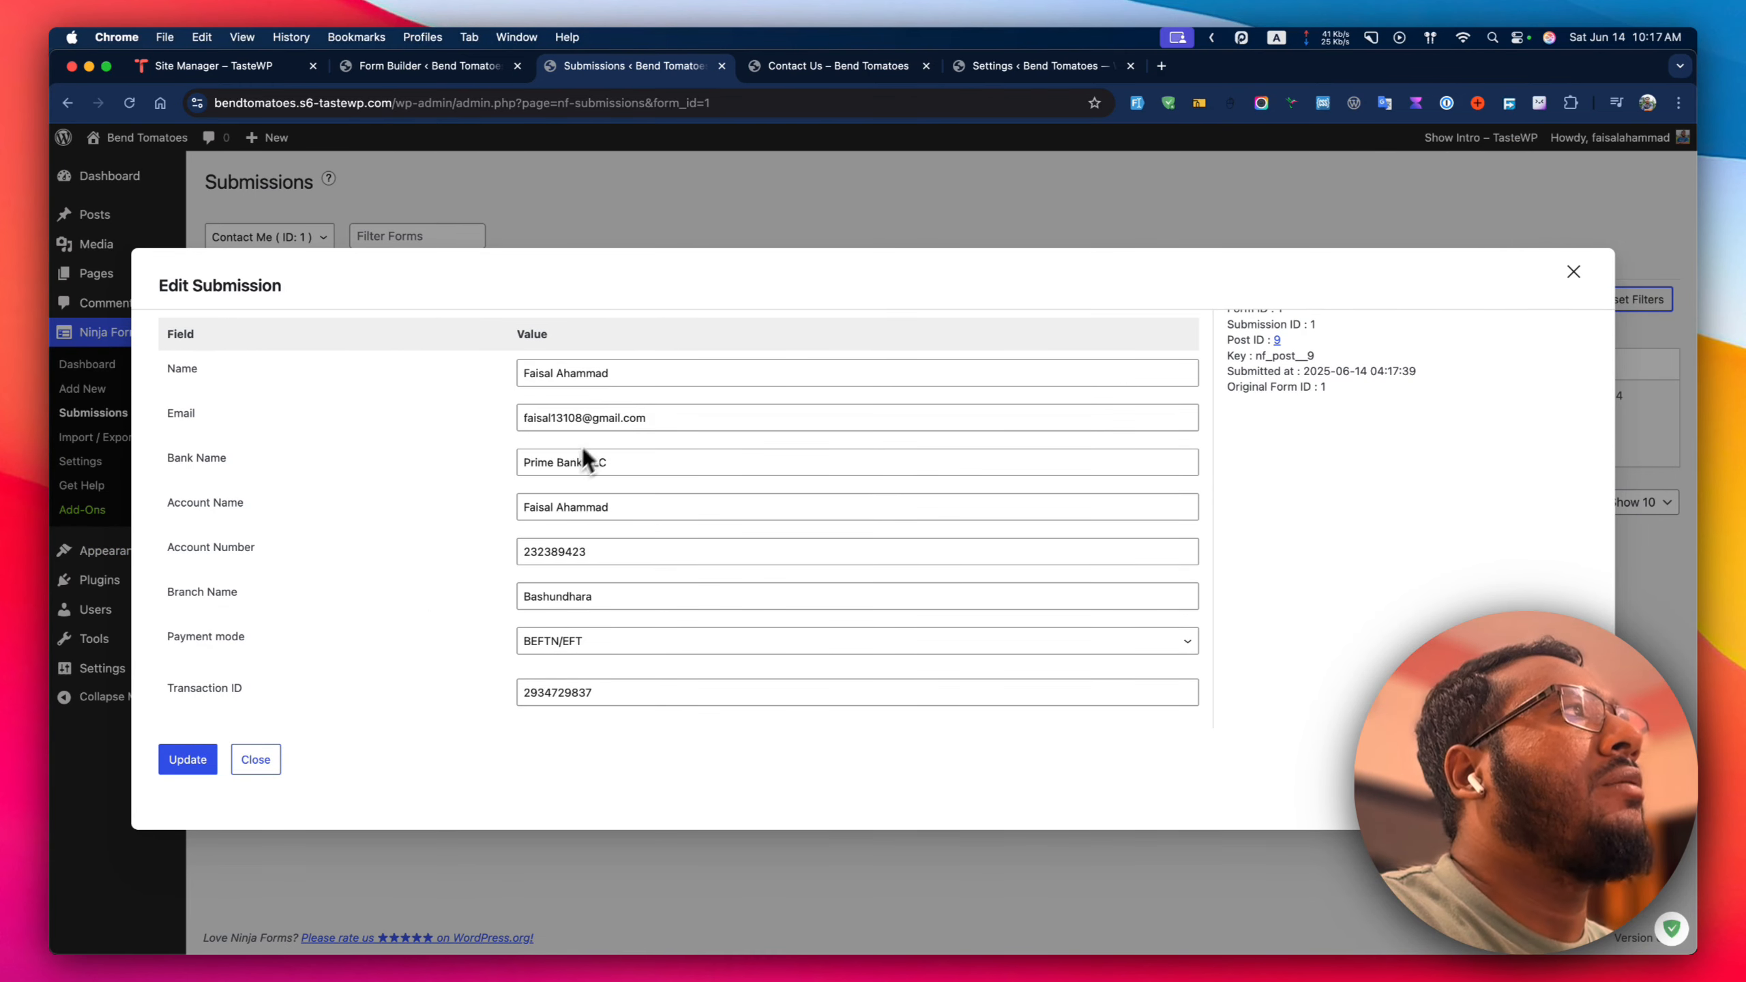
pyautogui.click(1572, 272)
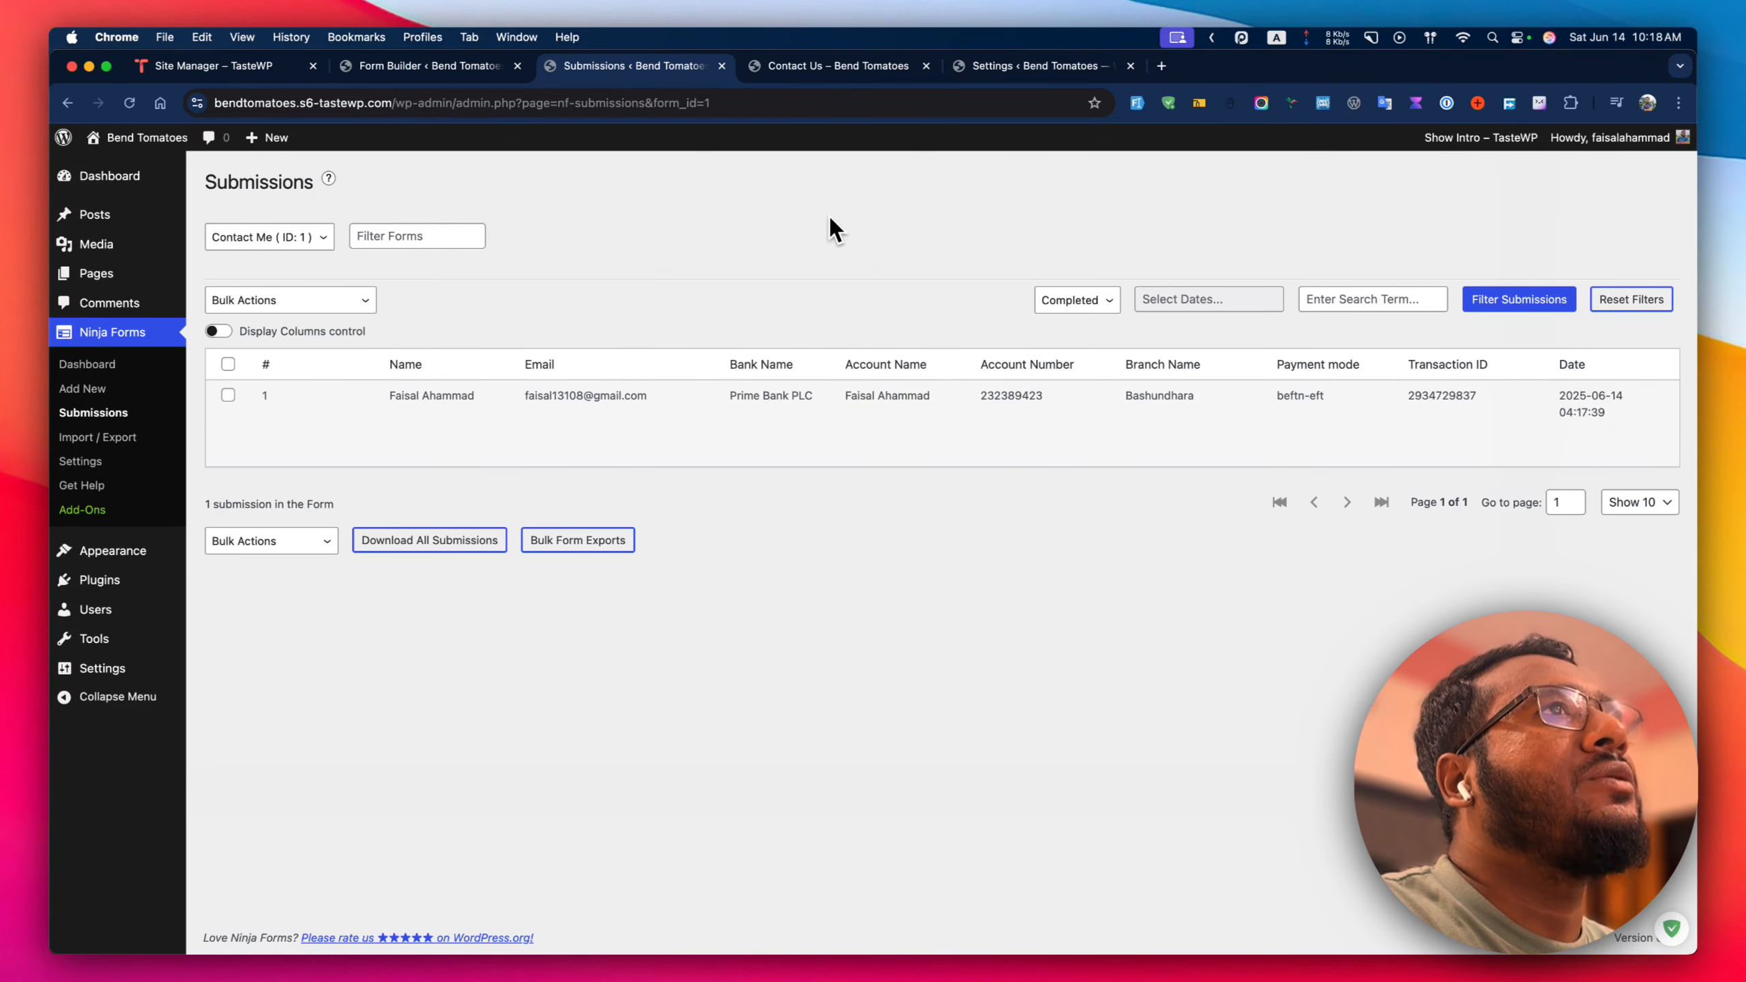
# Check the confirmation message on the Contact Us page and return to the form builder.
pyautogui.click(827, 67)
pyautogui.click(439, 66)
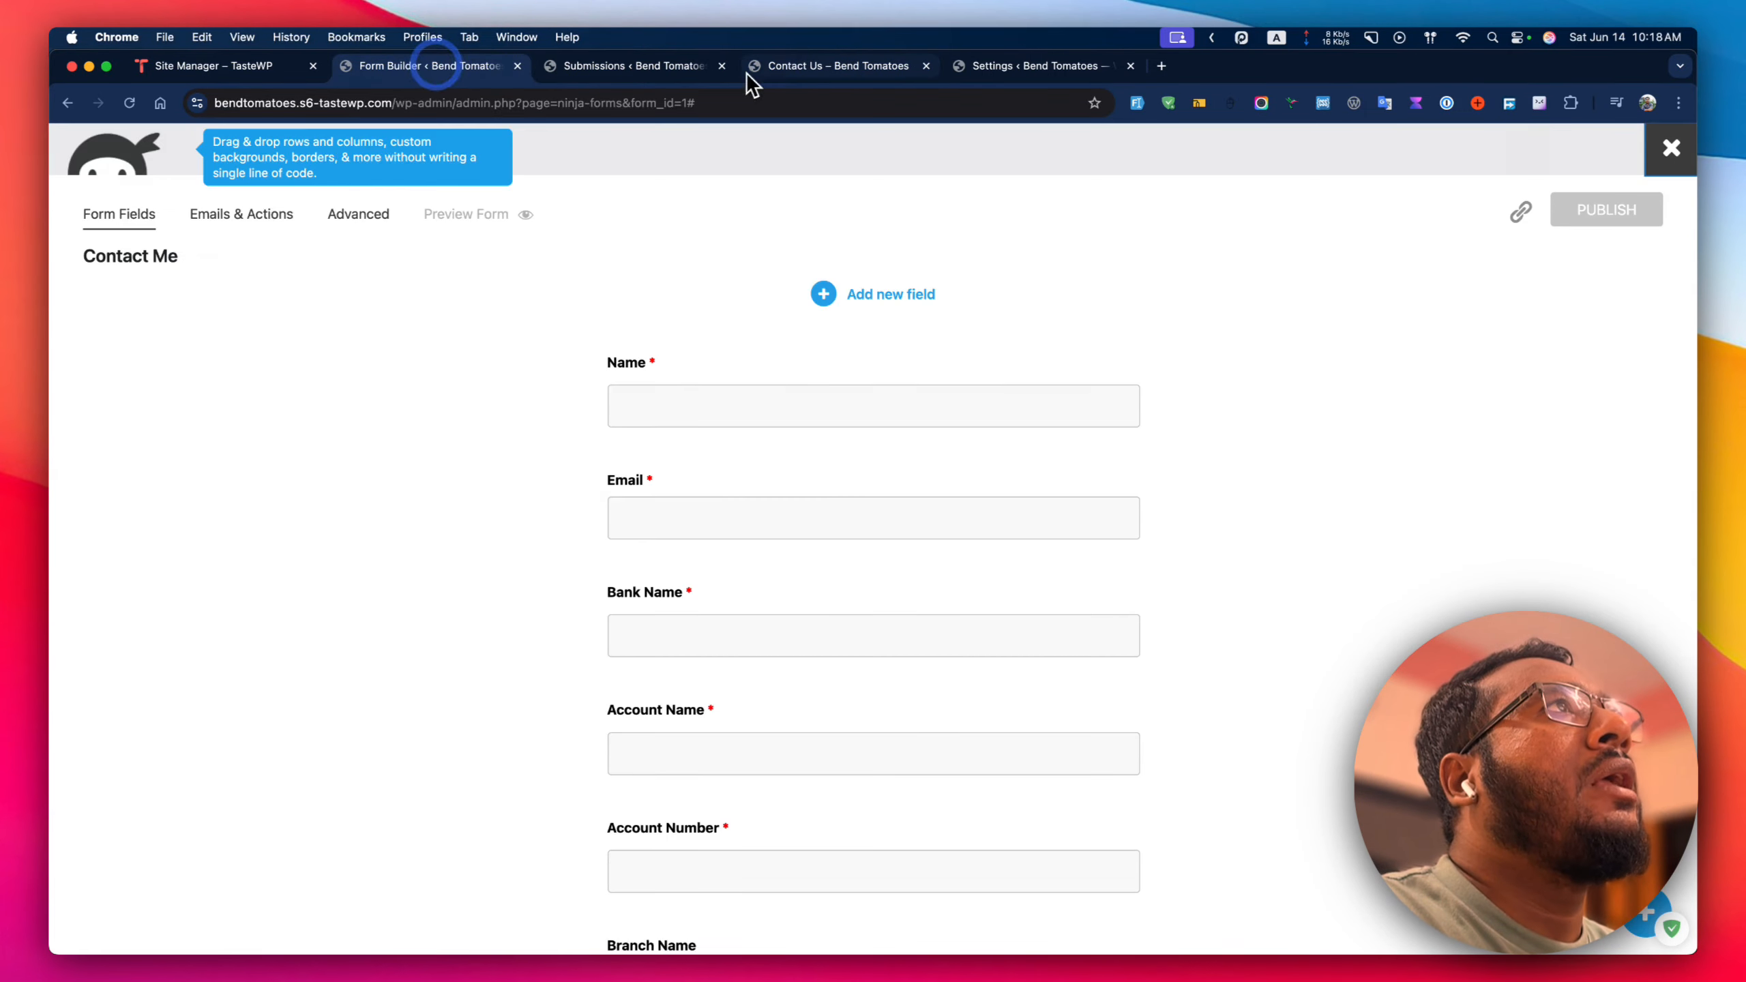
pyautogui.click(777, 66)
pyautogui.moveTo(607, 461); pyautogui.dragTo(1014, 494)
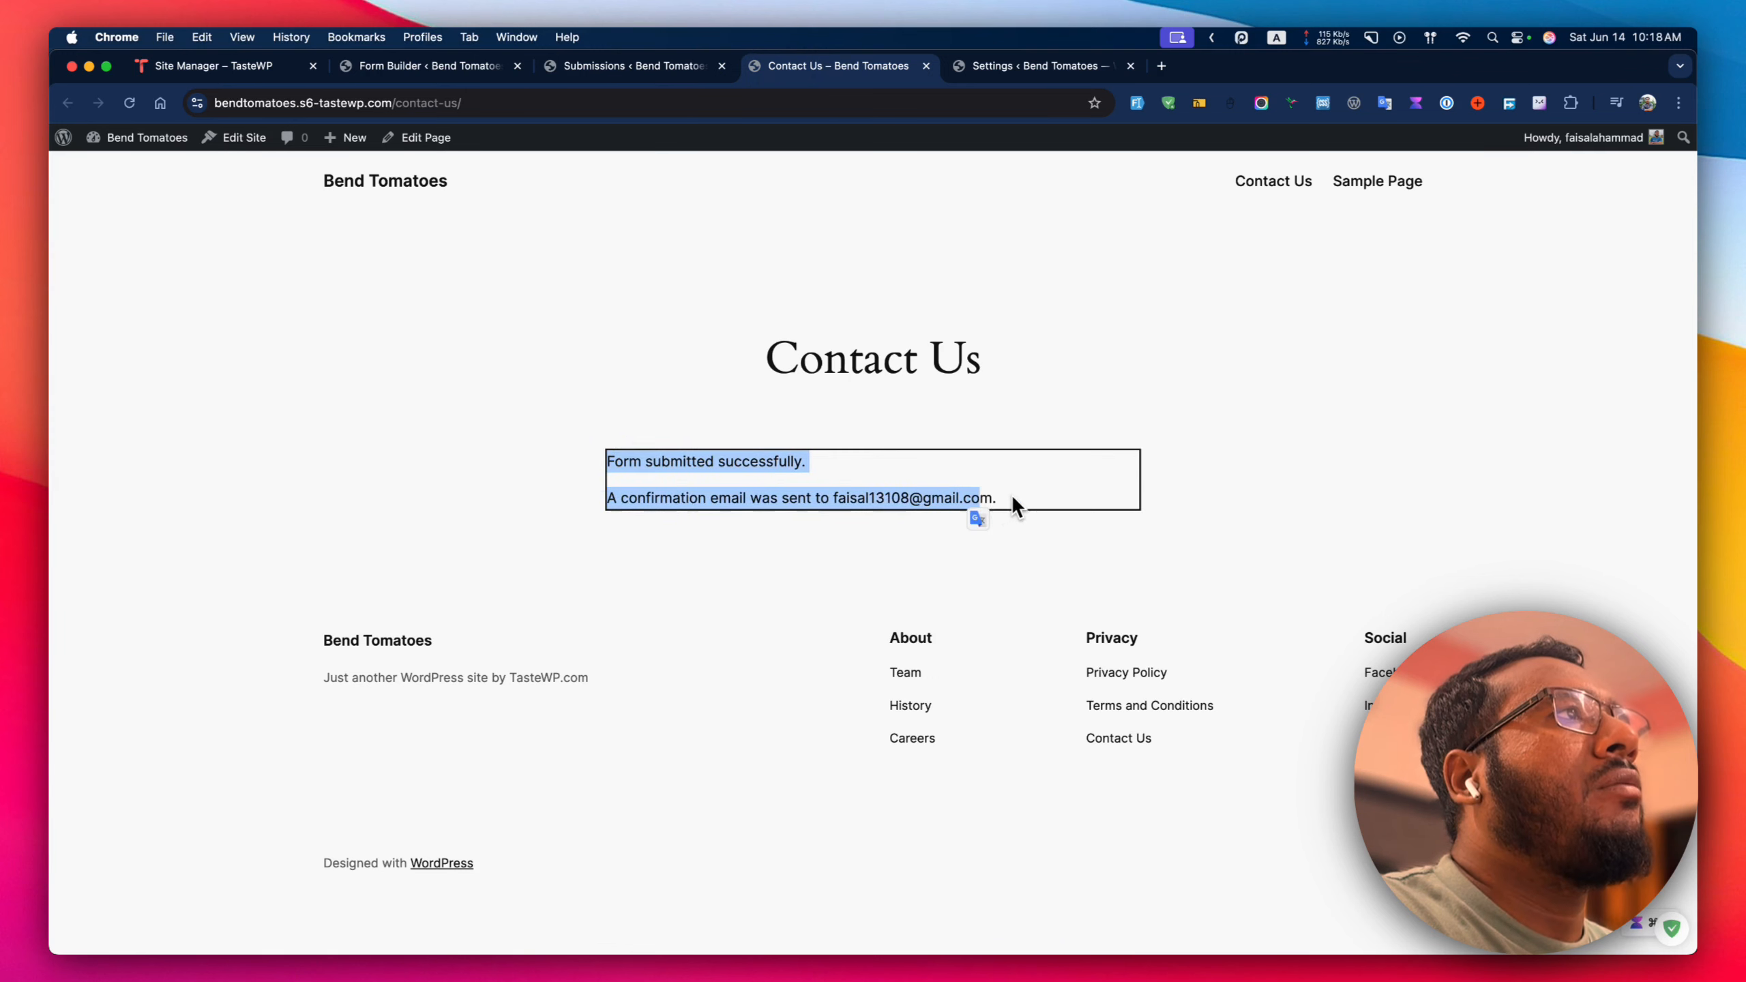
pyautogui.click(1015, 494)
pyautogui.click(397, 69)
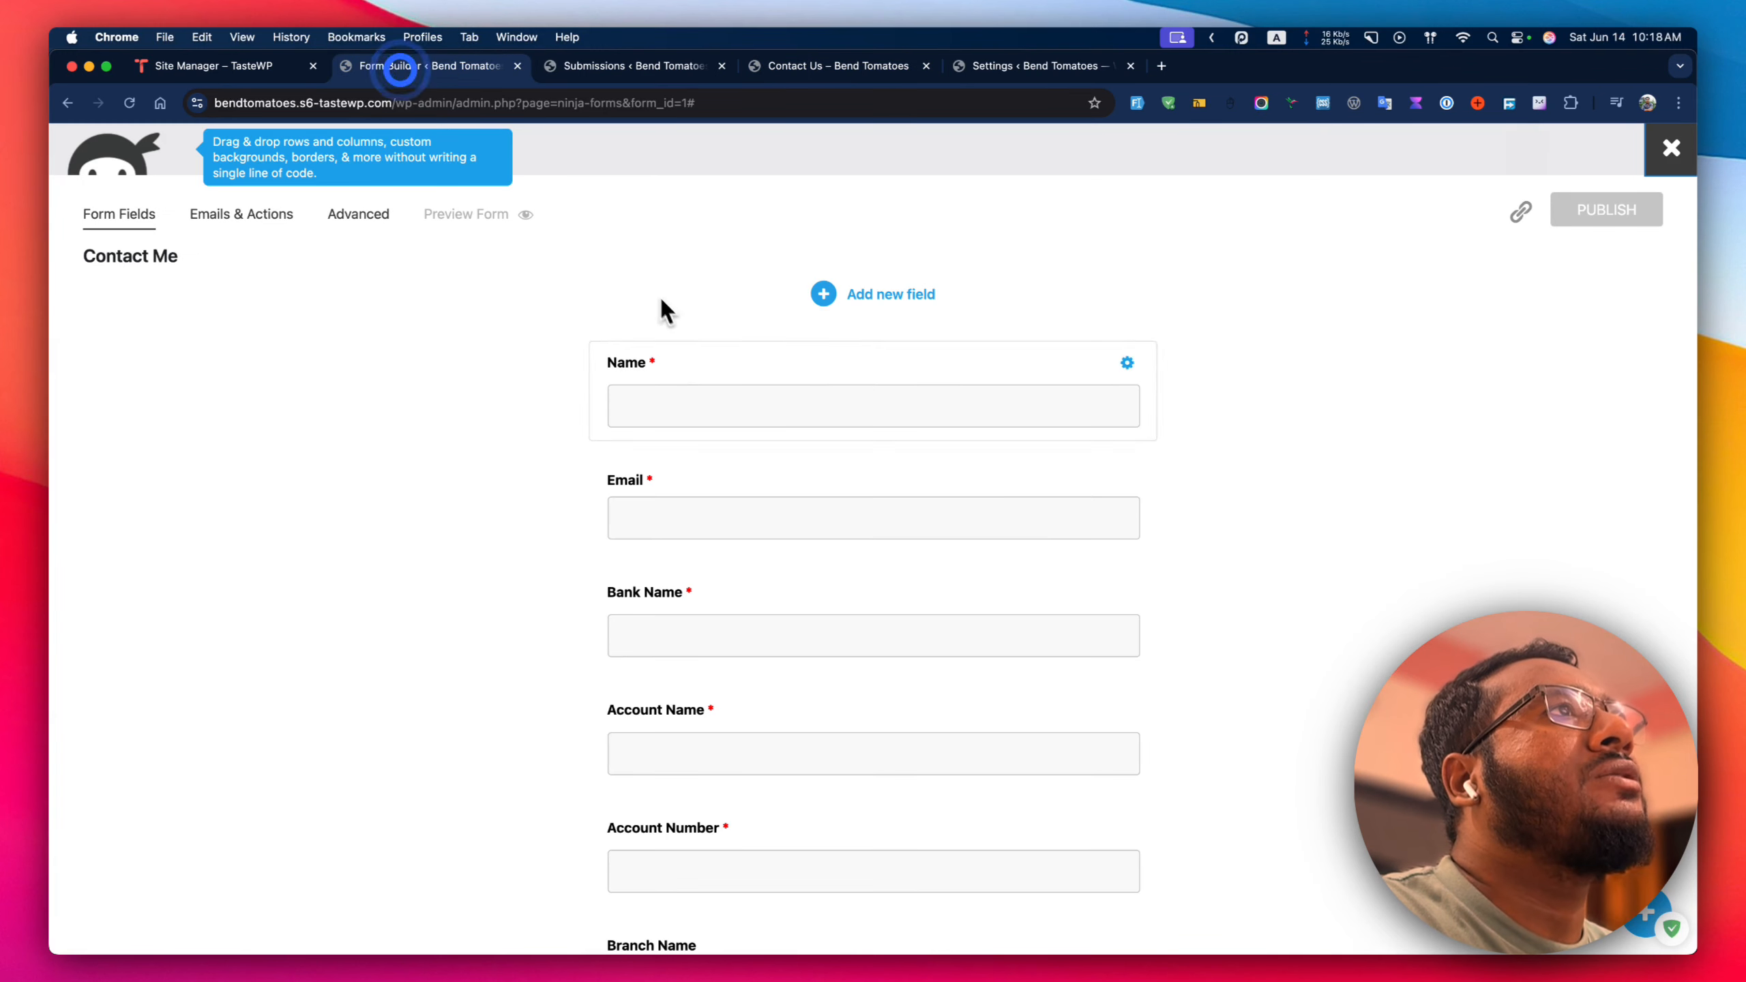
# Replace the Email Notification message text with the Form > All Fields Table merge tag.
pyautogui.click(258, 221)
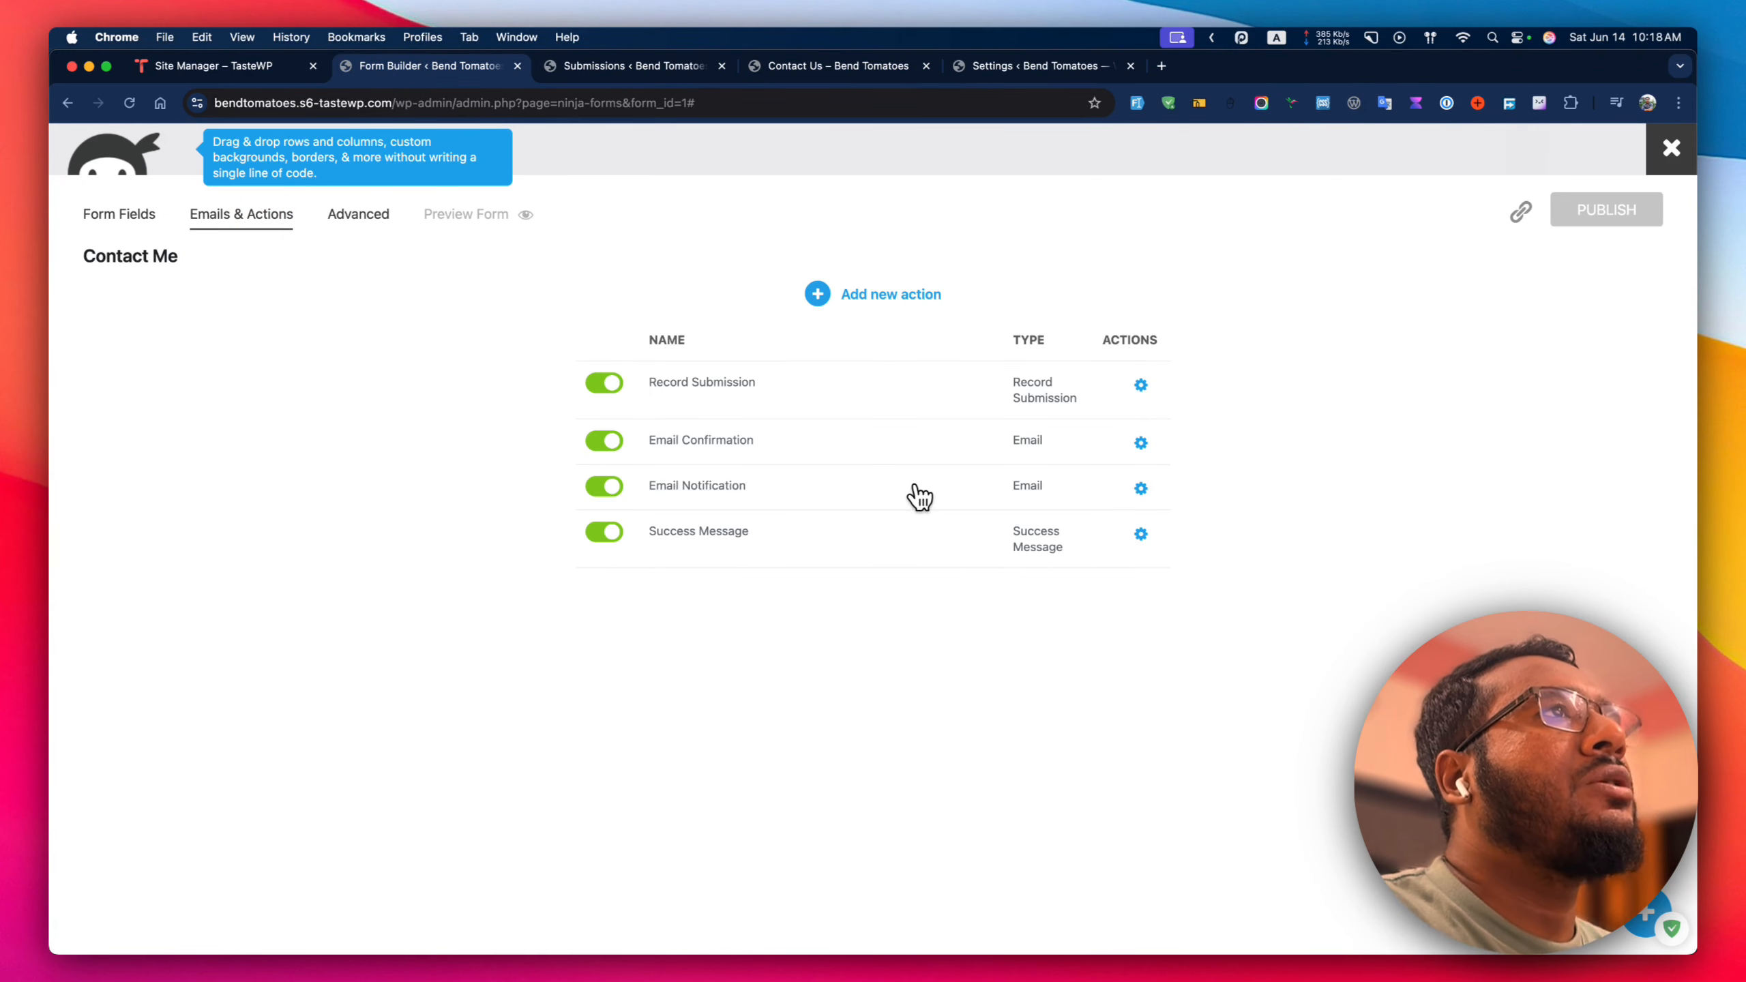
pyautogui.click(1140, 535)
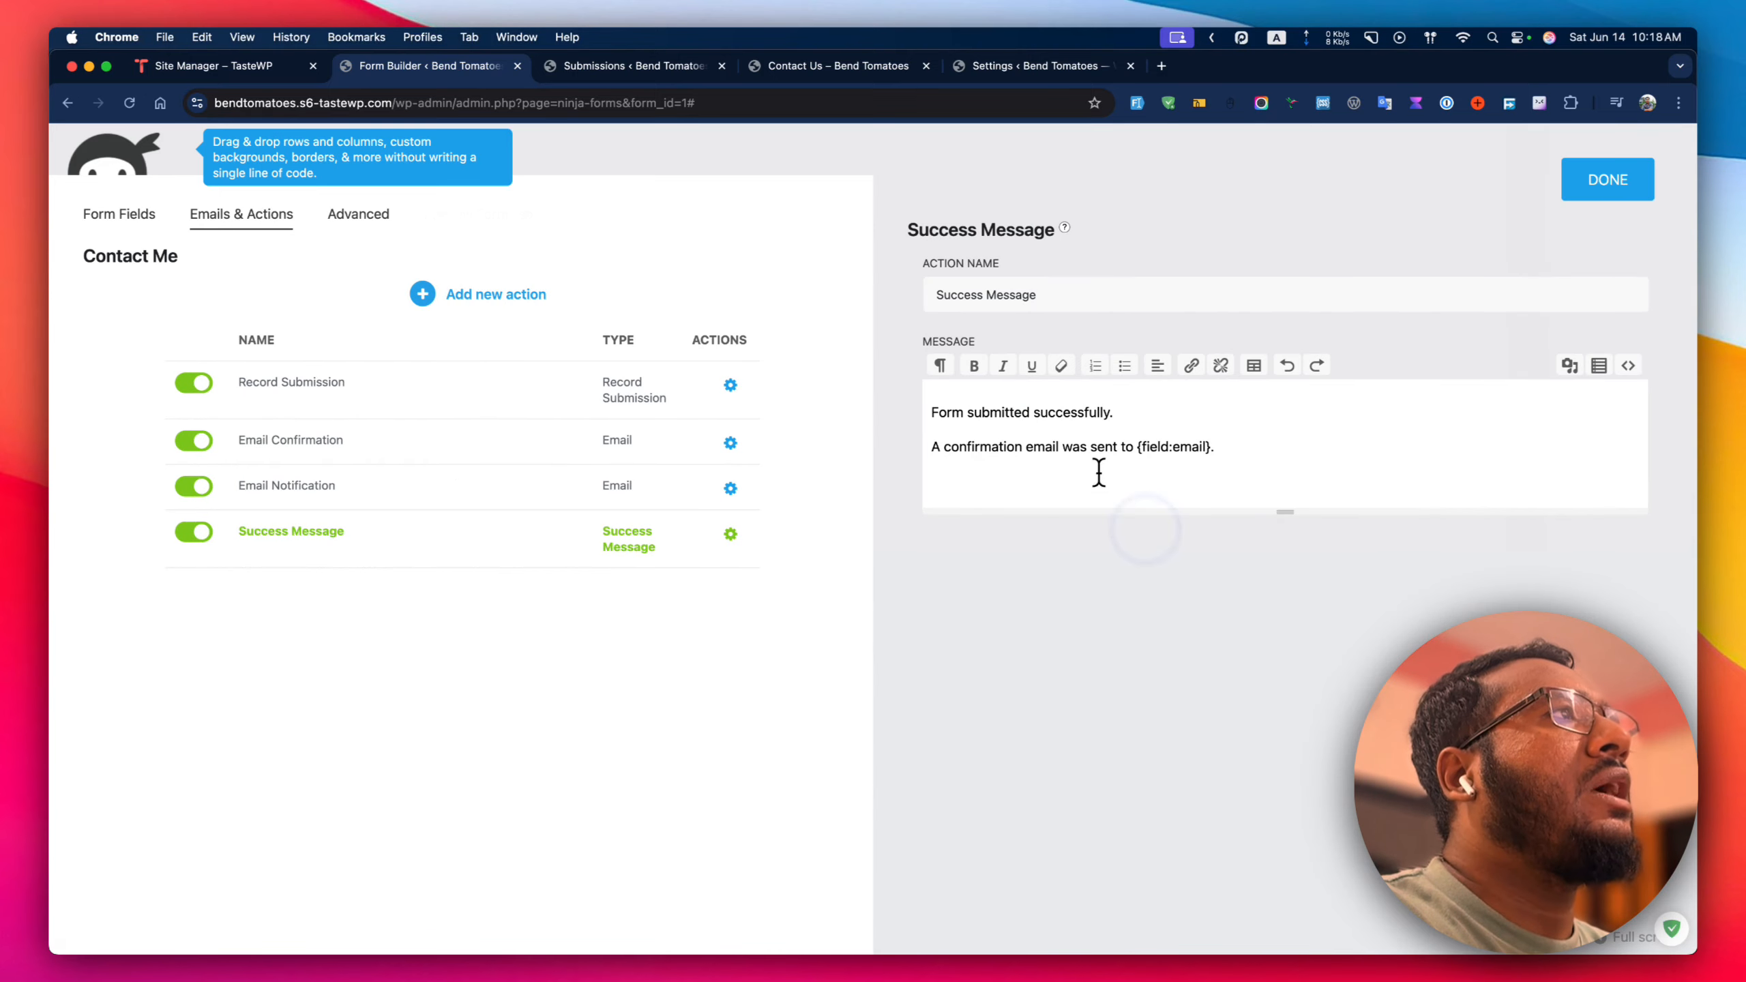
pyautogui.moveTo(1238, 447); pyautogui.dragTo(926, 416)
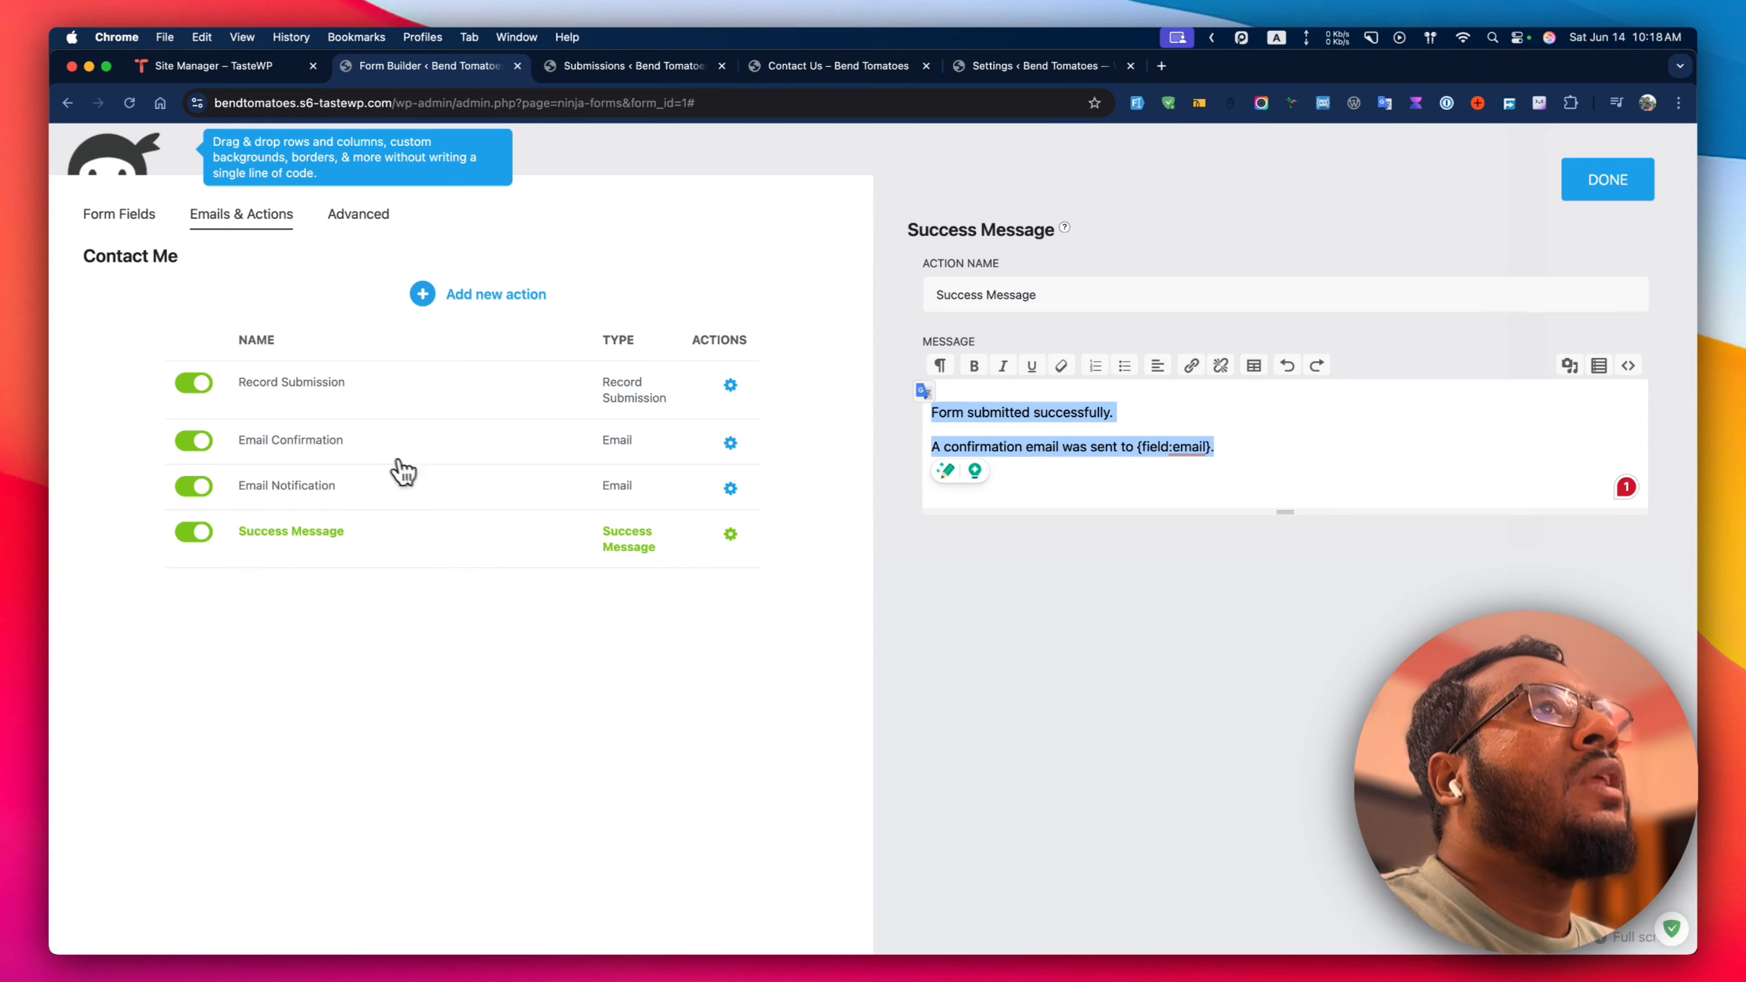
pyautogui.click(730, 488)
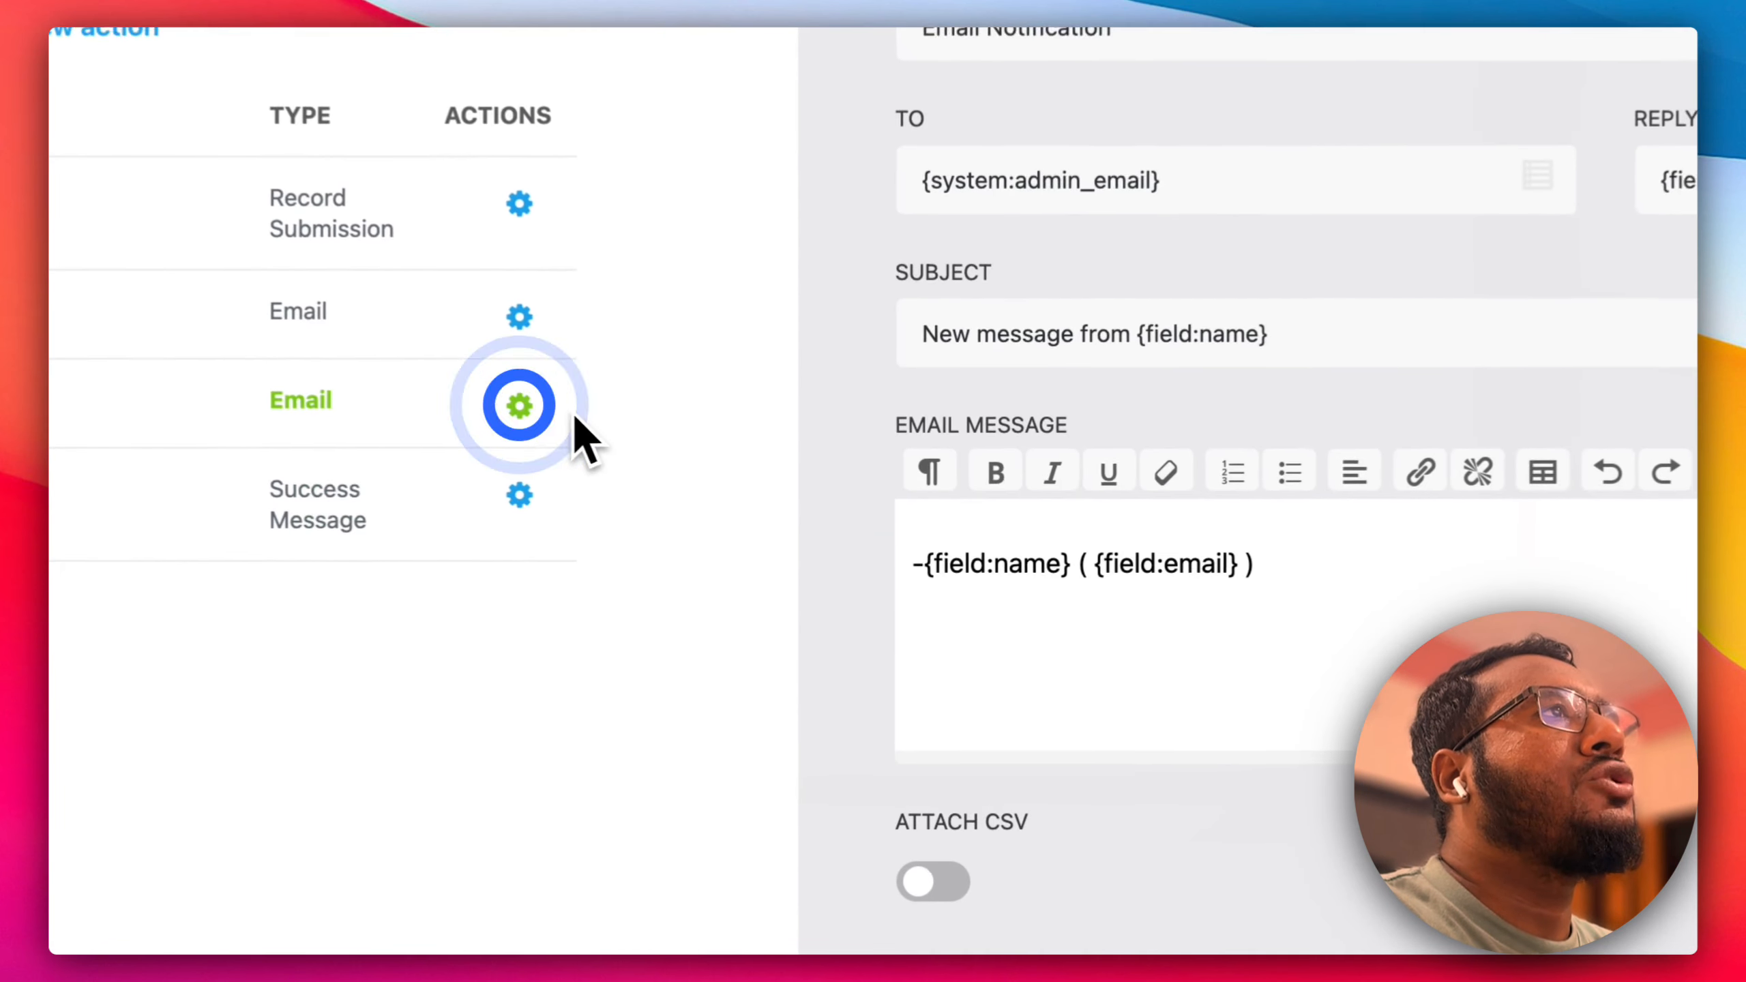
pyautogui.moveTo(1286, 574); pyautogui.dragTo(616, 480)
pyautogui.click(827, 497)
pyautogui.moveTo(1022, 477); pyautogui.dragTo(635, 461)
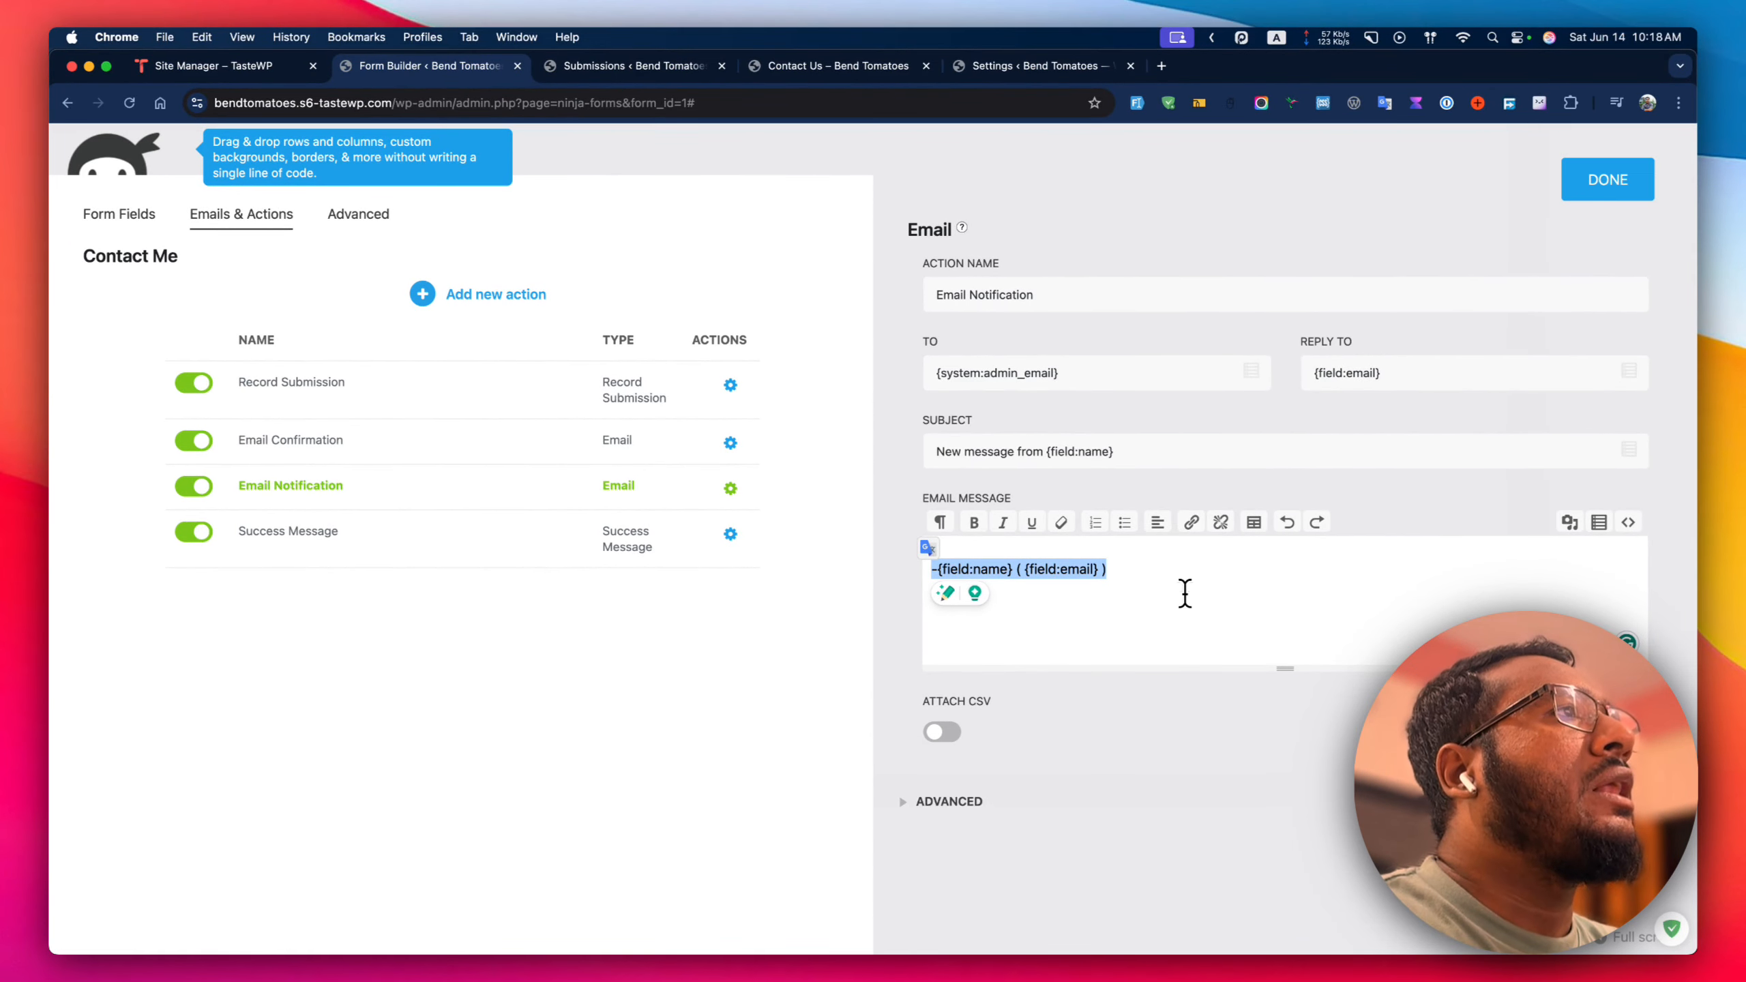
pyautogui.press('BackSpace')
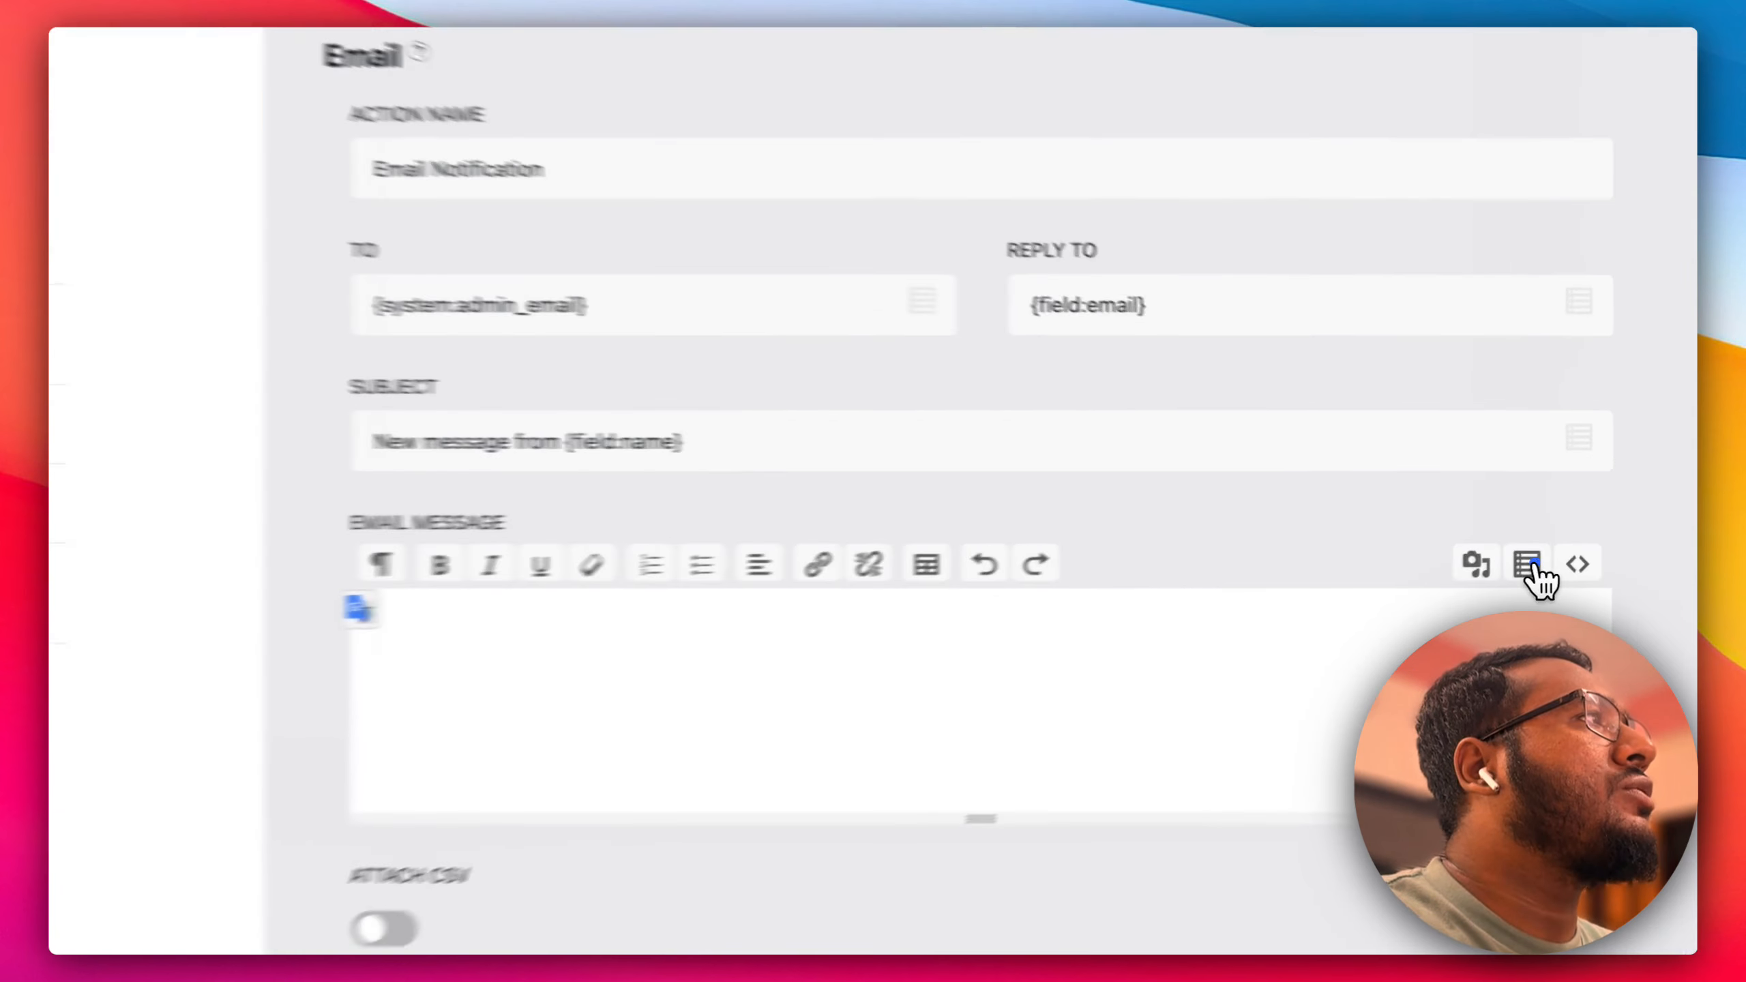
pyautogui.click(1599, 522)
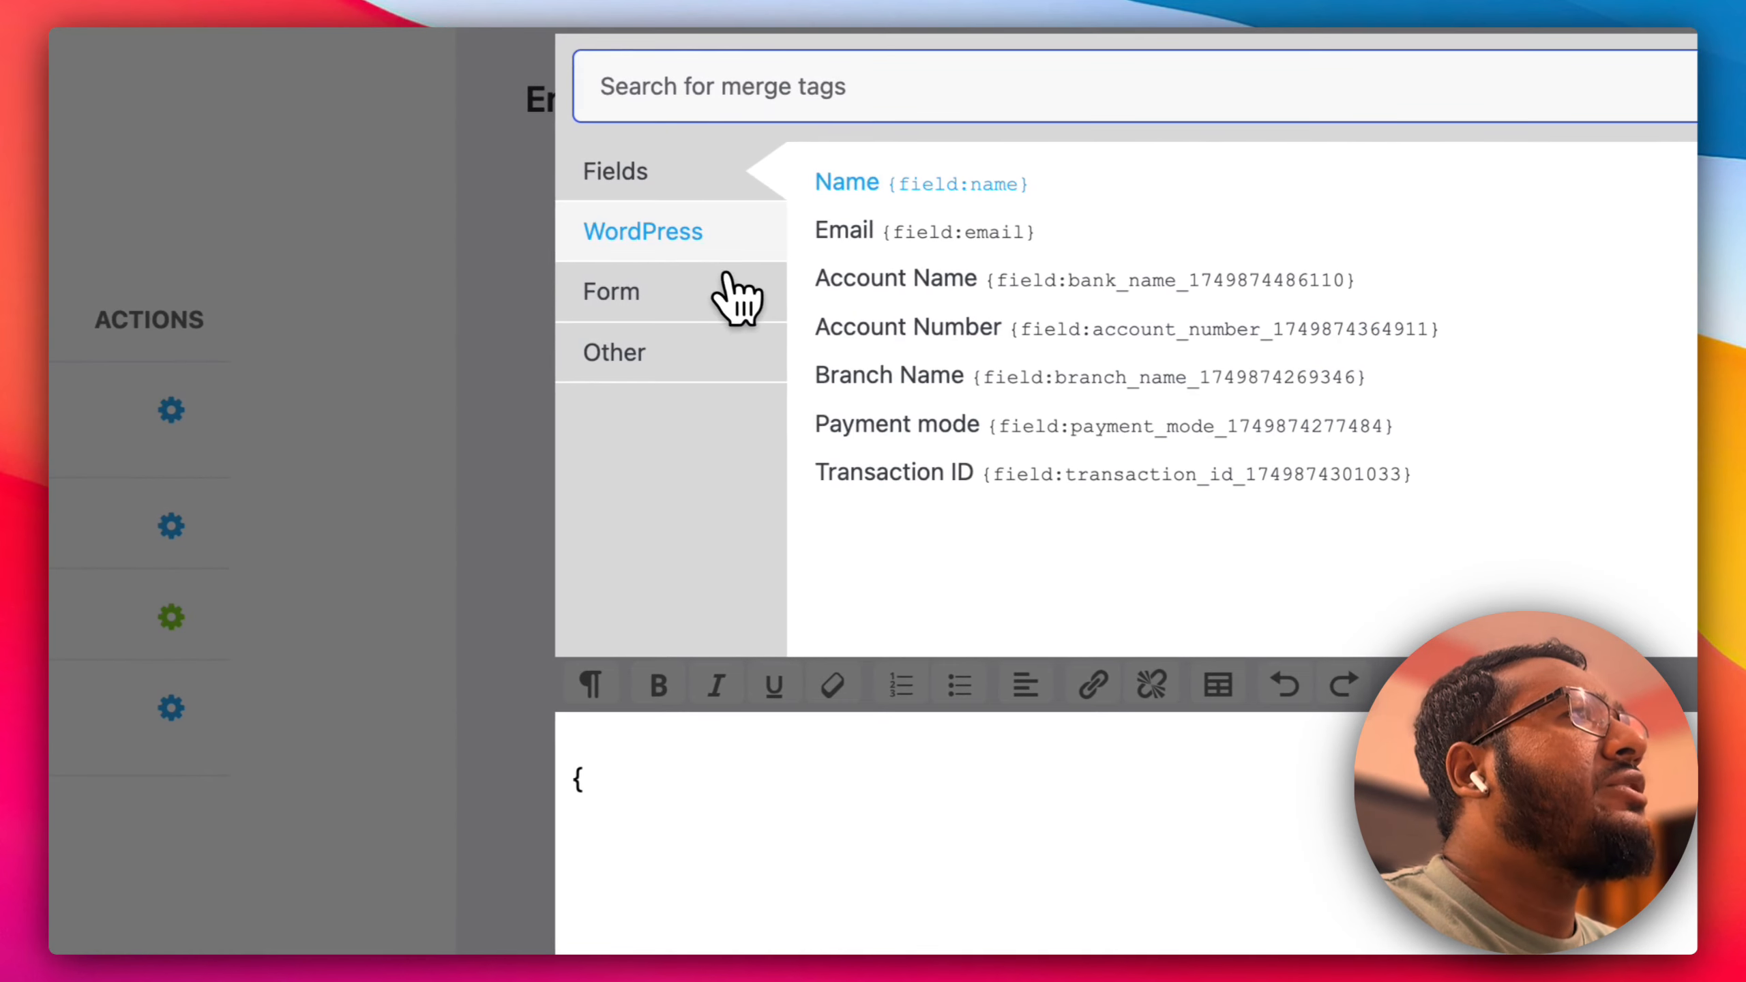
pyautogui.click(646, 296)
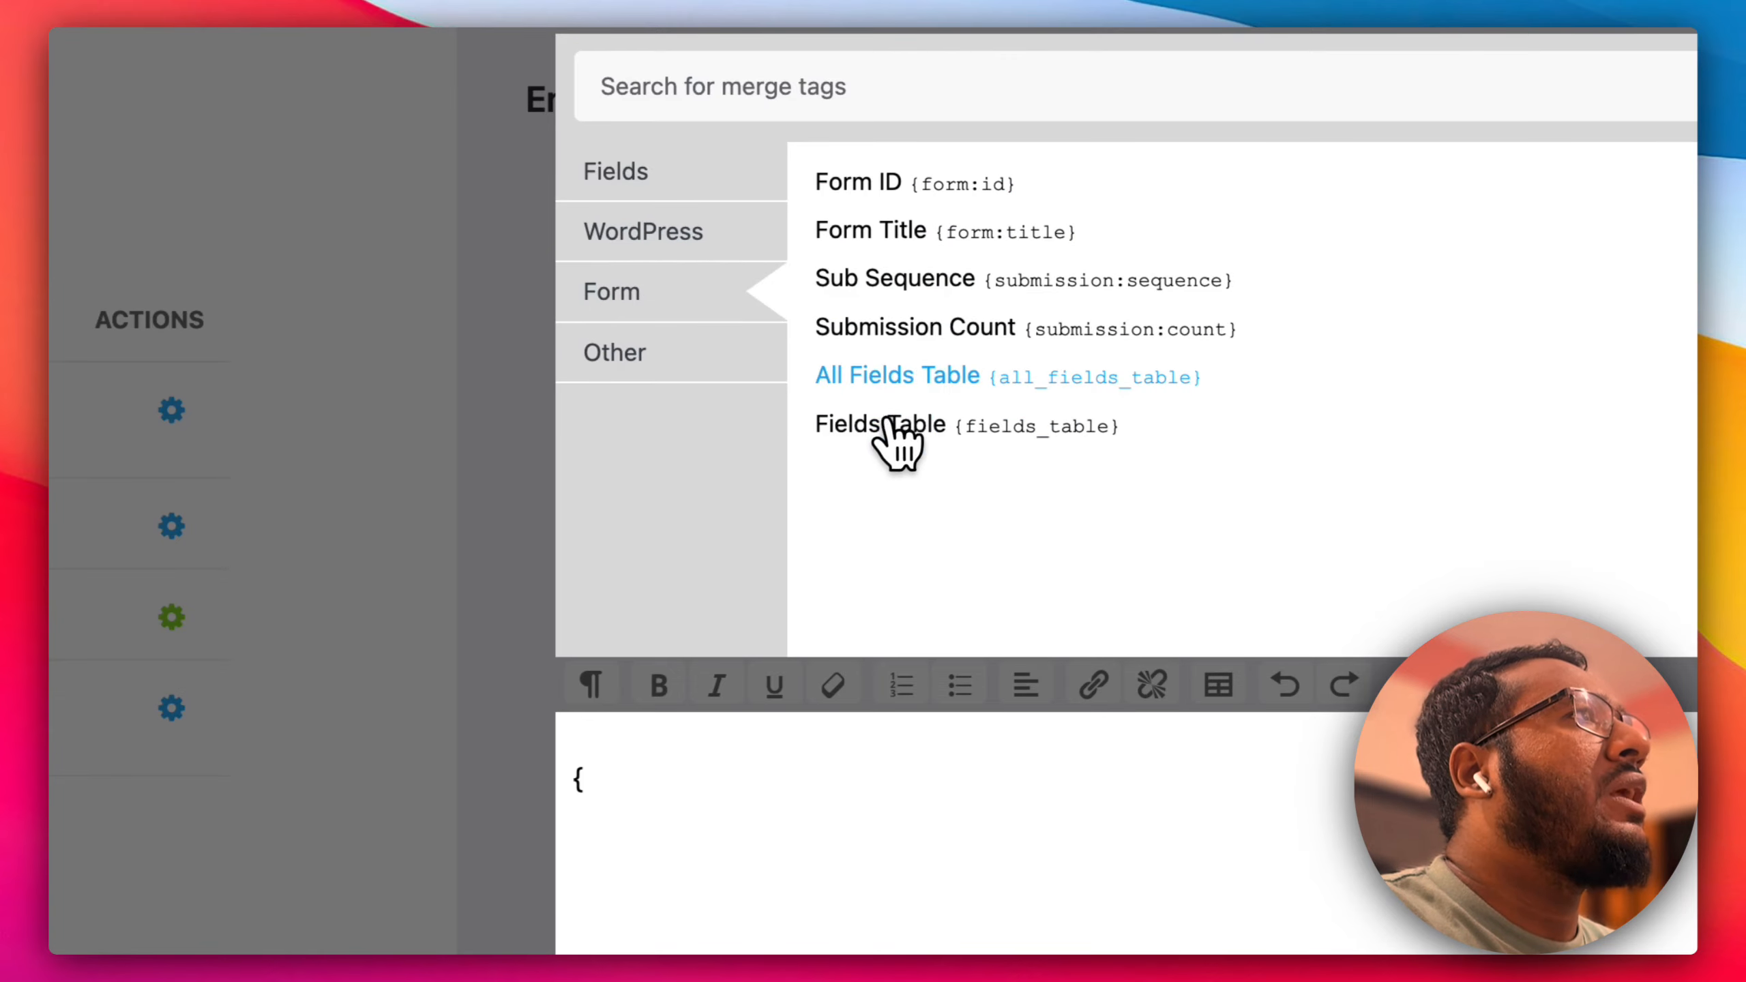
pyautogui.click(910, 384)
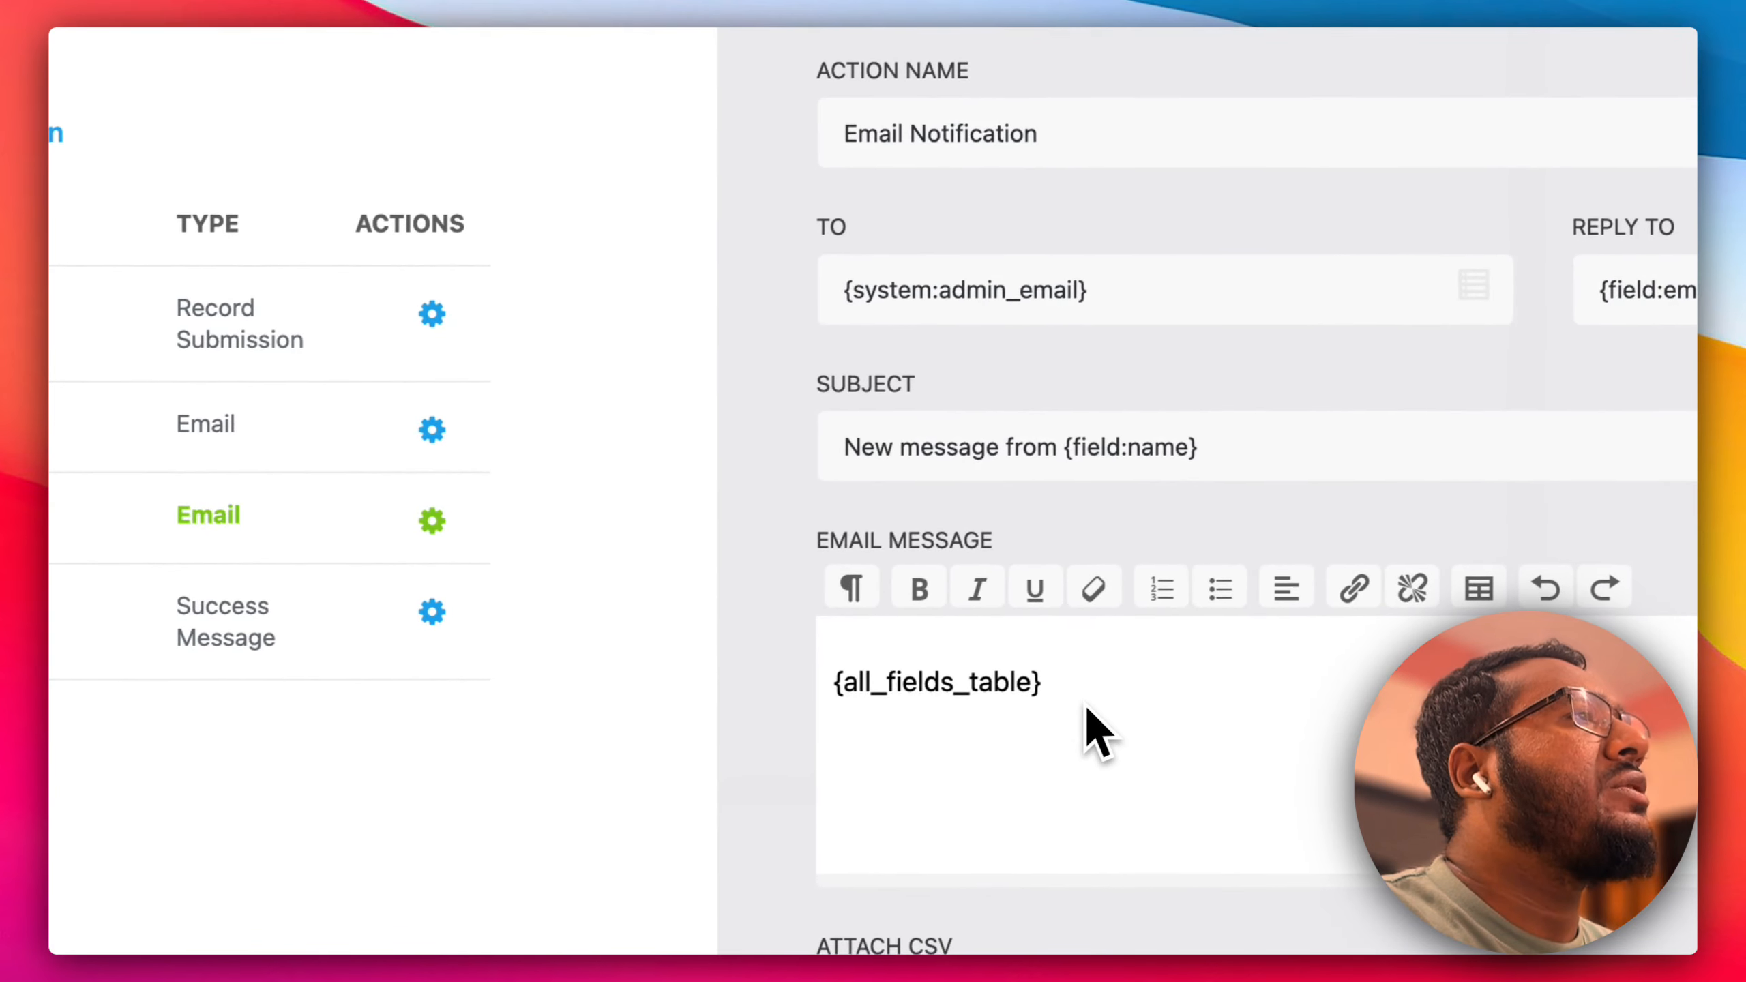
# Compare with the test submission's details, then return to the email notification settings.
pyautogui.click(622, 65)
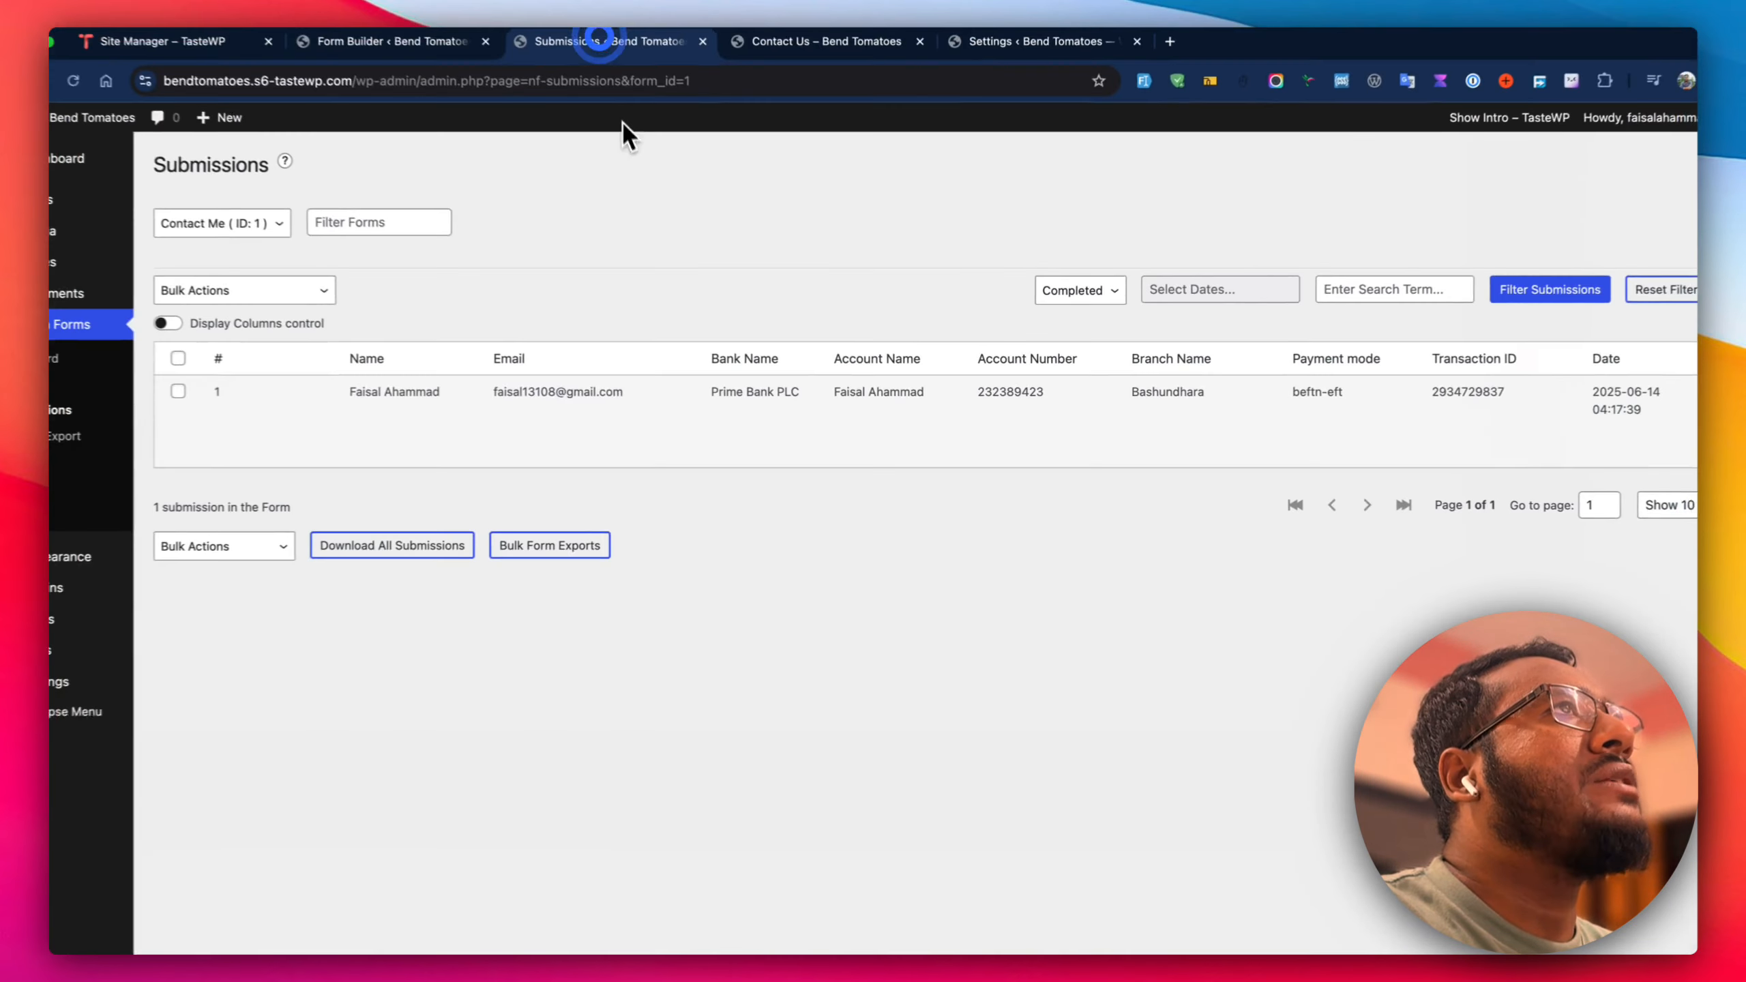
pyautogui.click(272, 421)
pyautogui.scroll(-1, 628, 612)
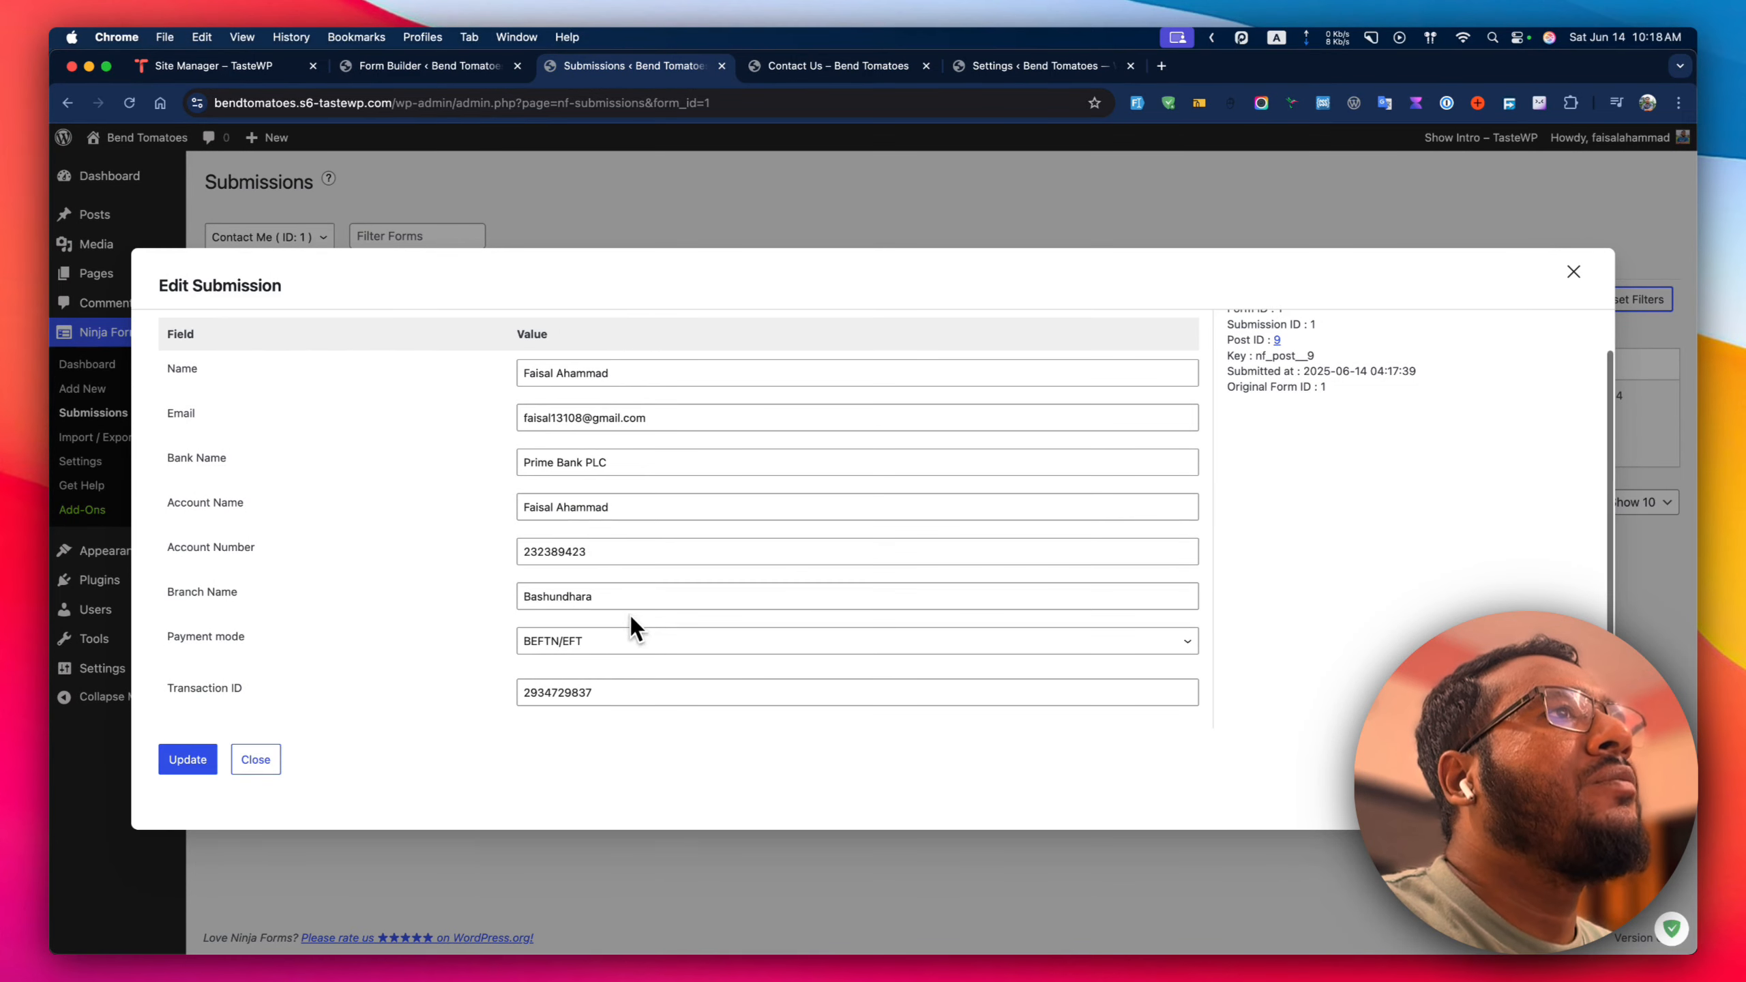
pyautogui.click(474, 66)
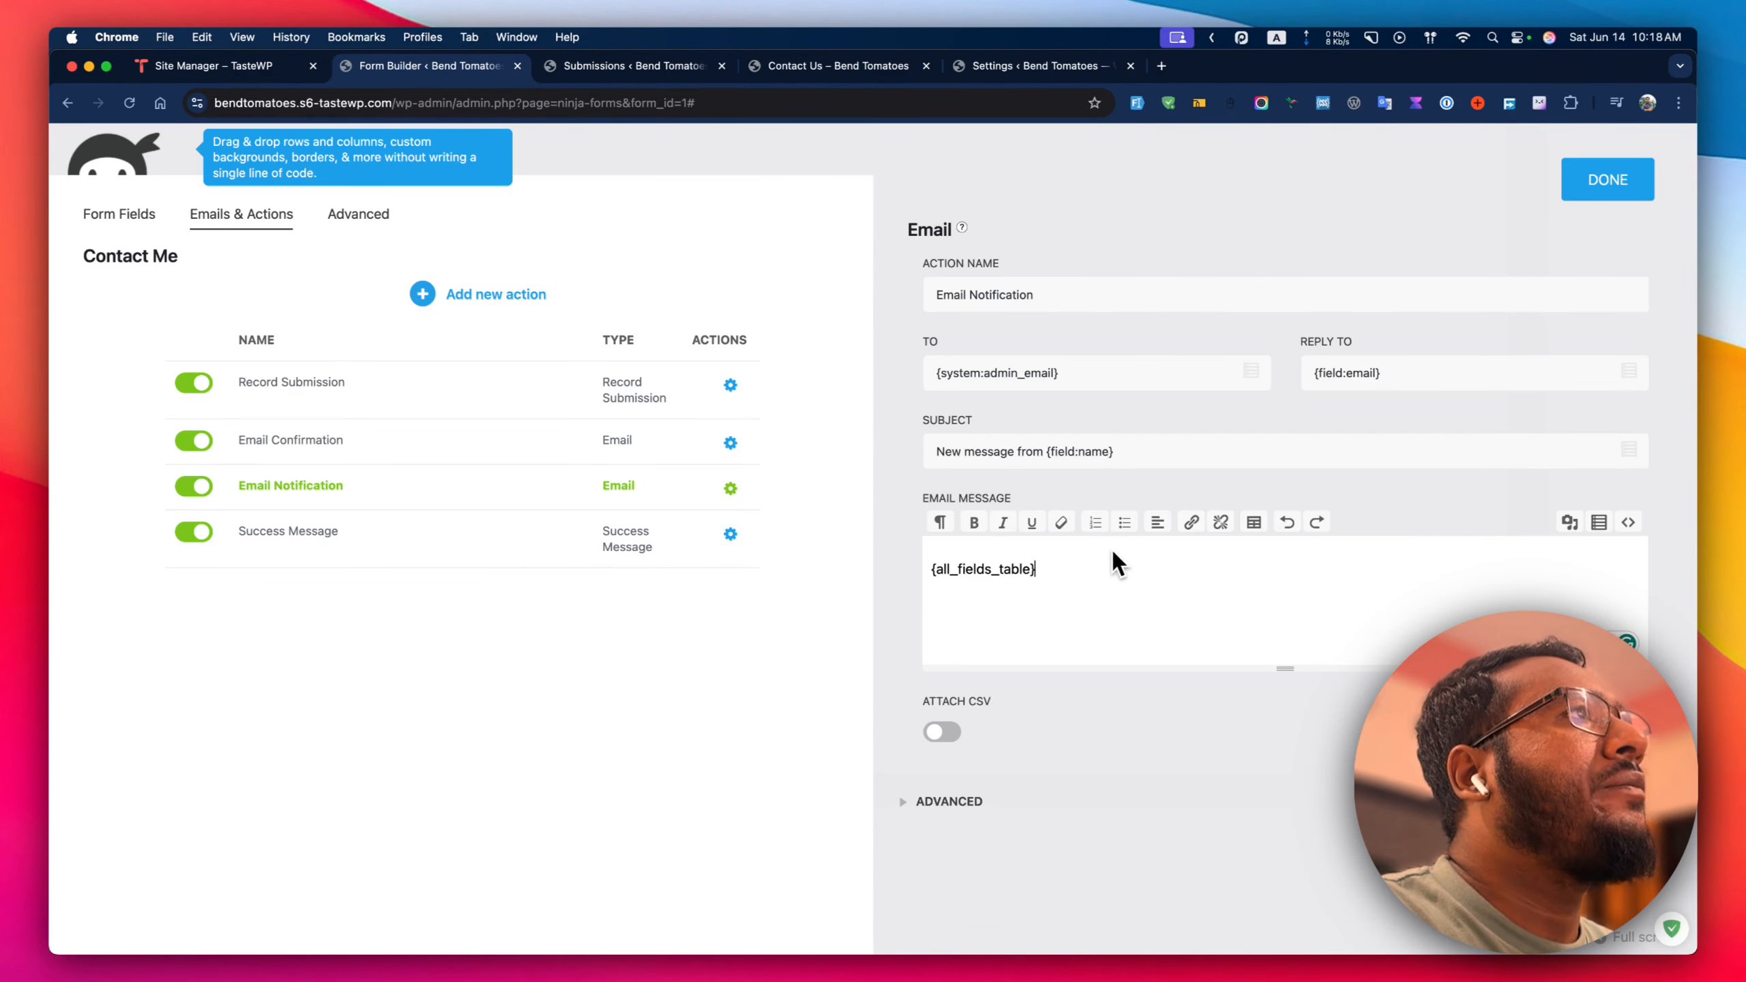
pyautogui.click(1054, 294)
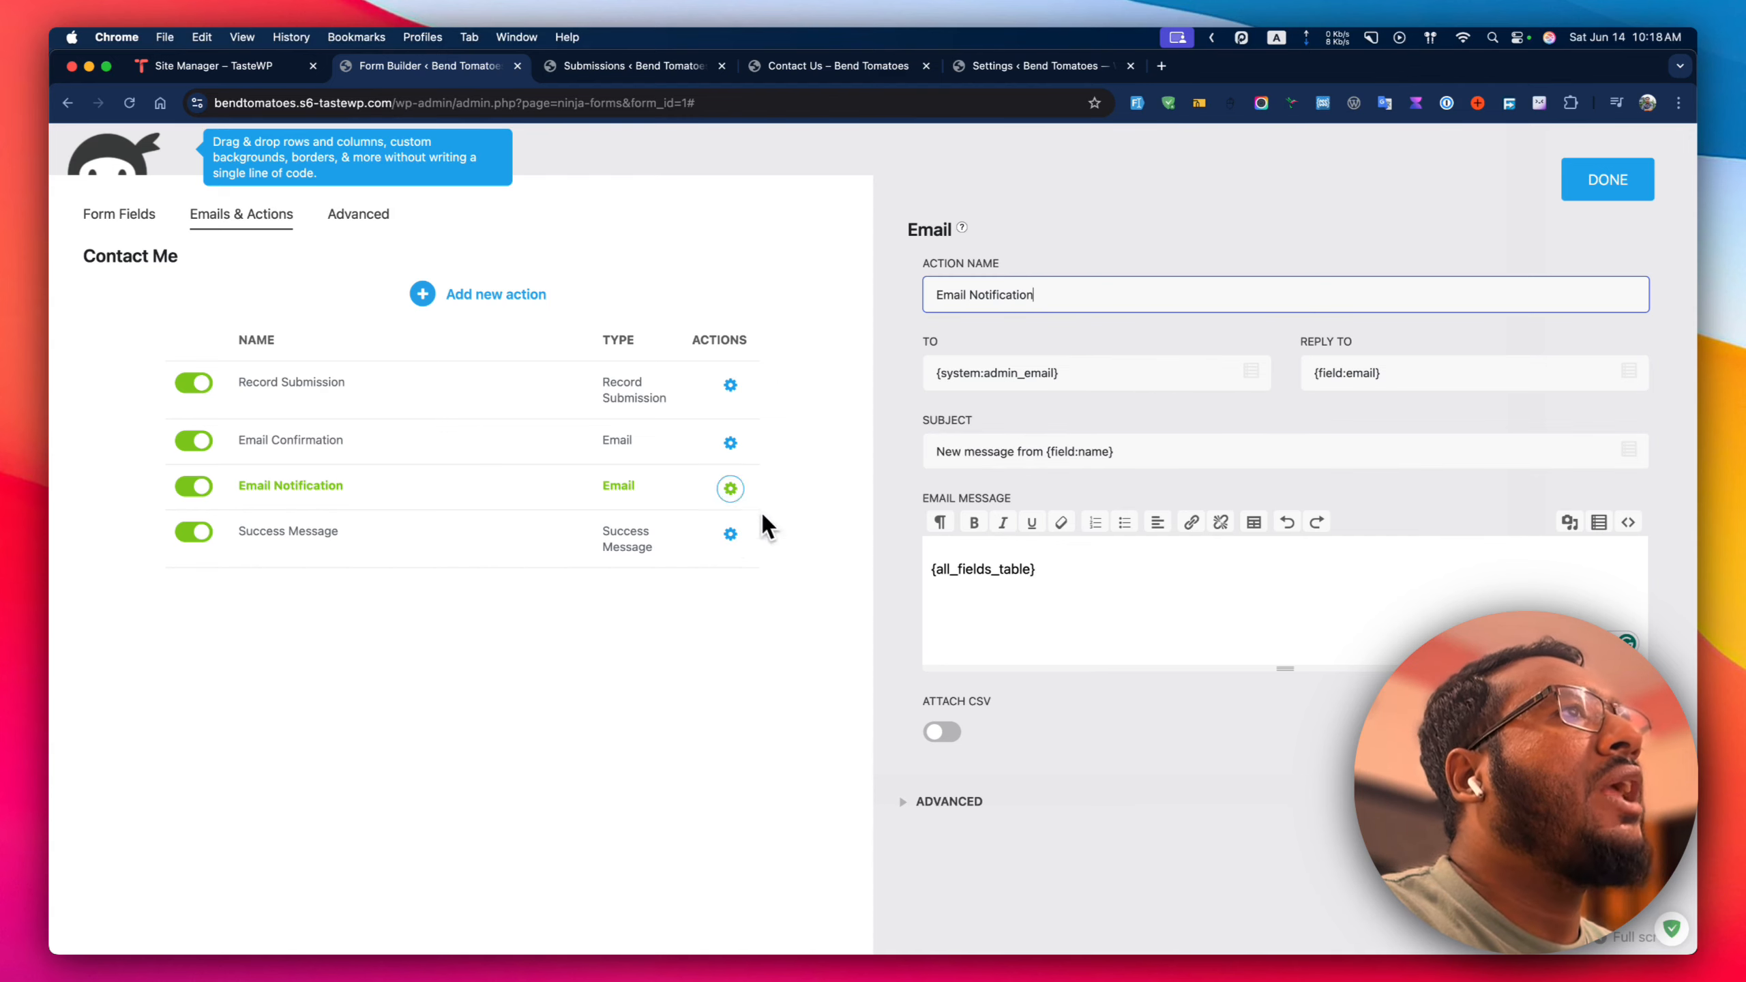
pyautogui.click(918, 802)
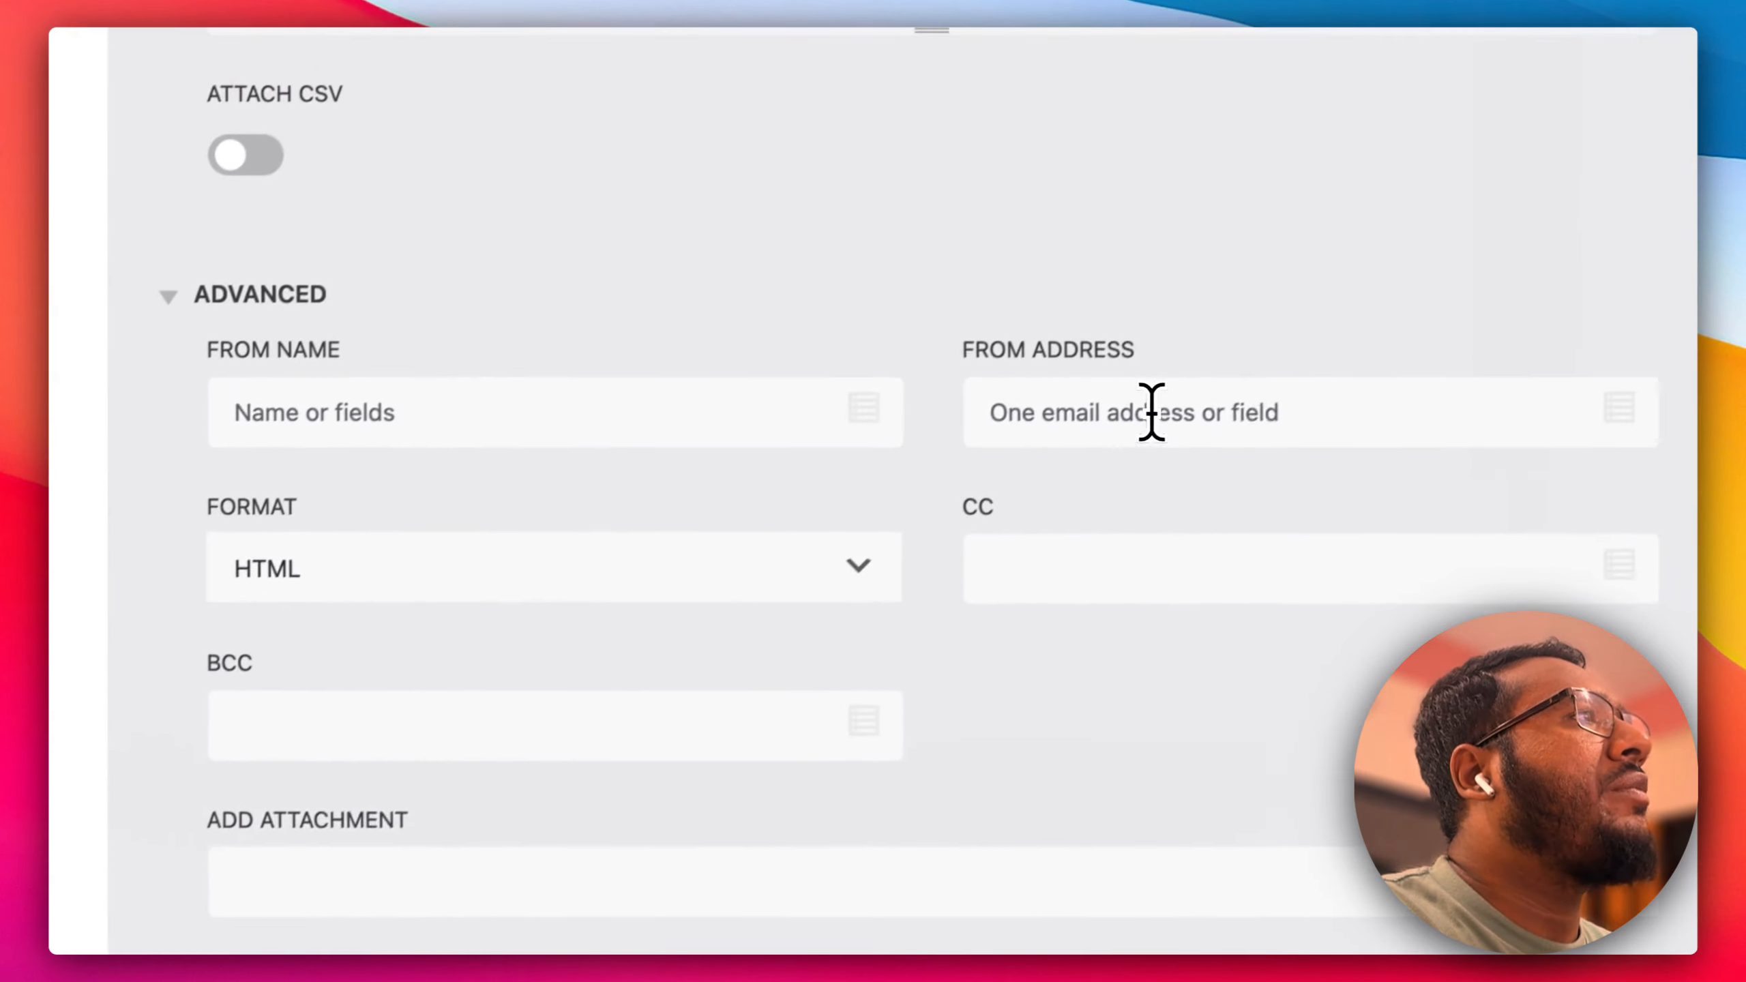
pyautogui.click(1098, 423)
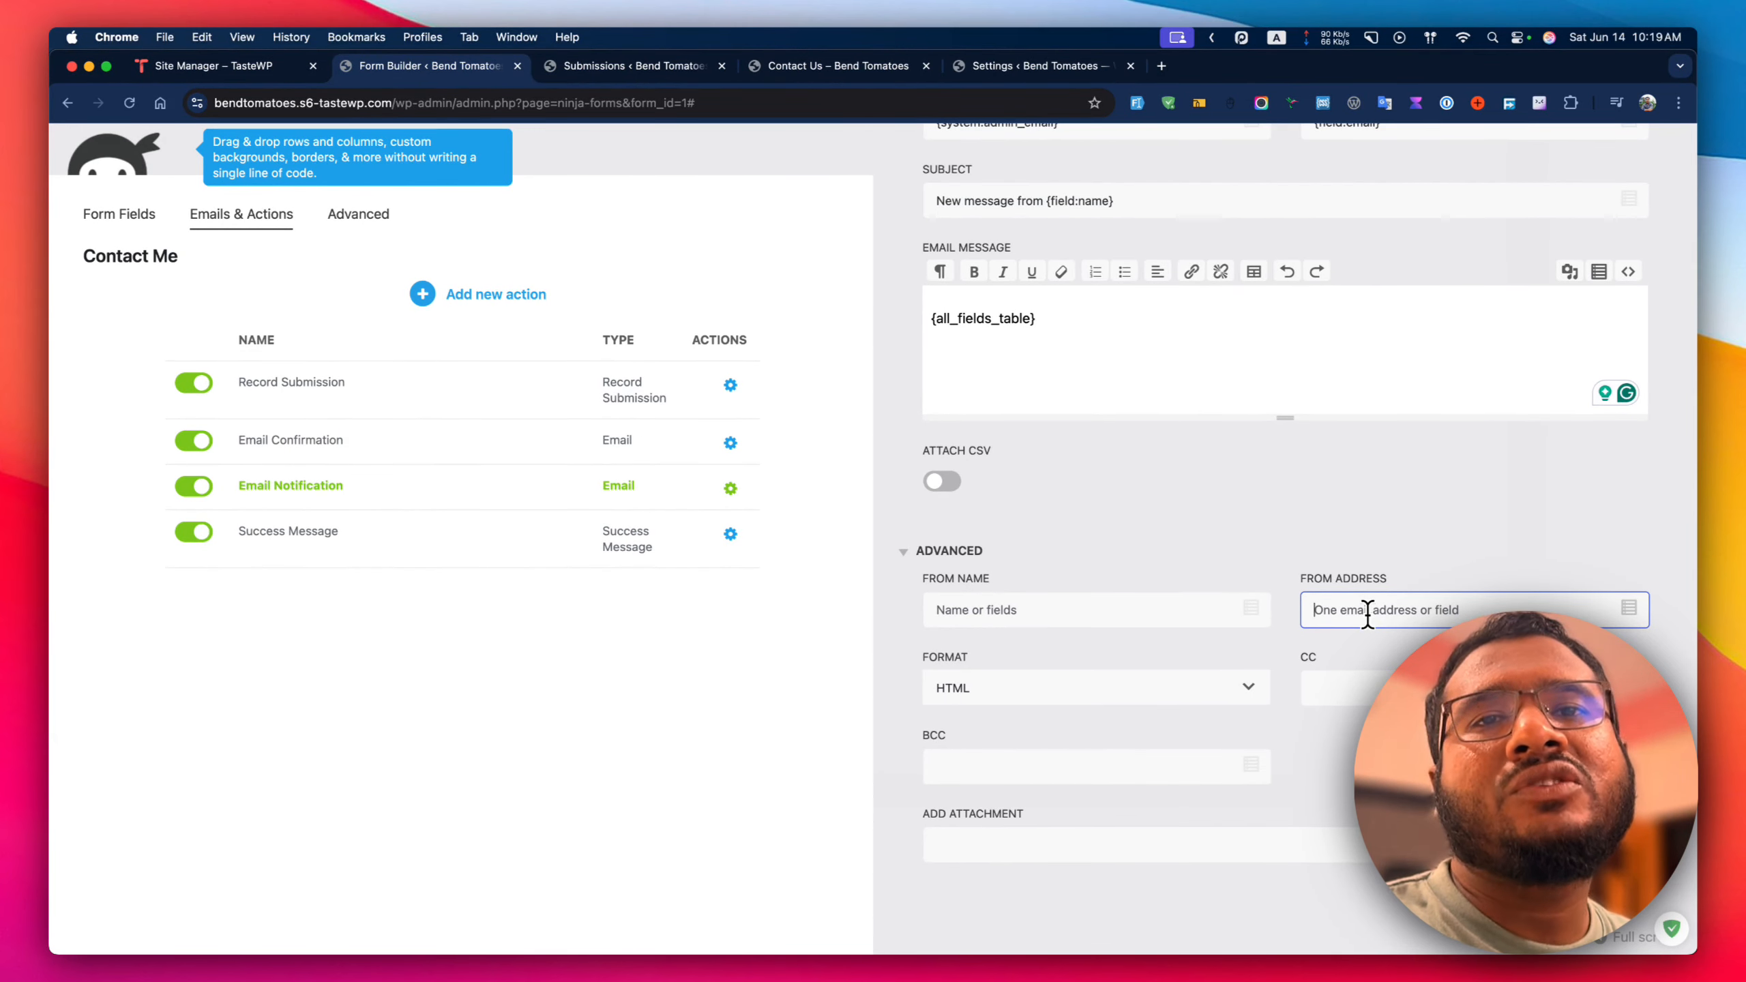
pyautogui.scroll(5, 1368, 612)
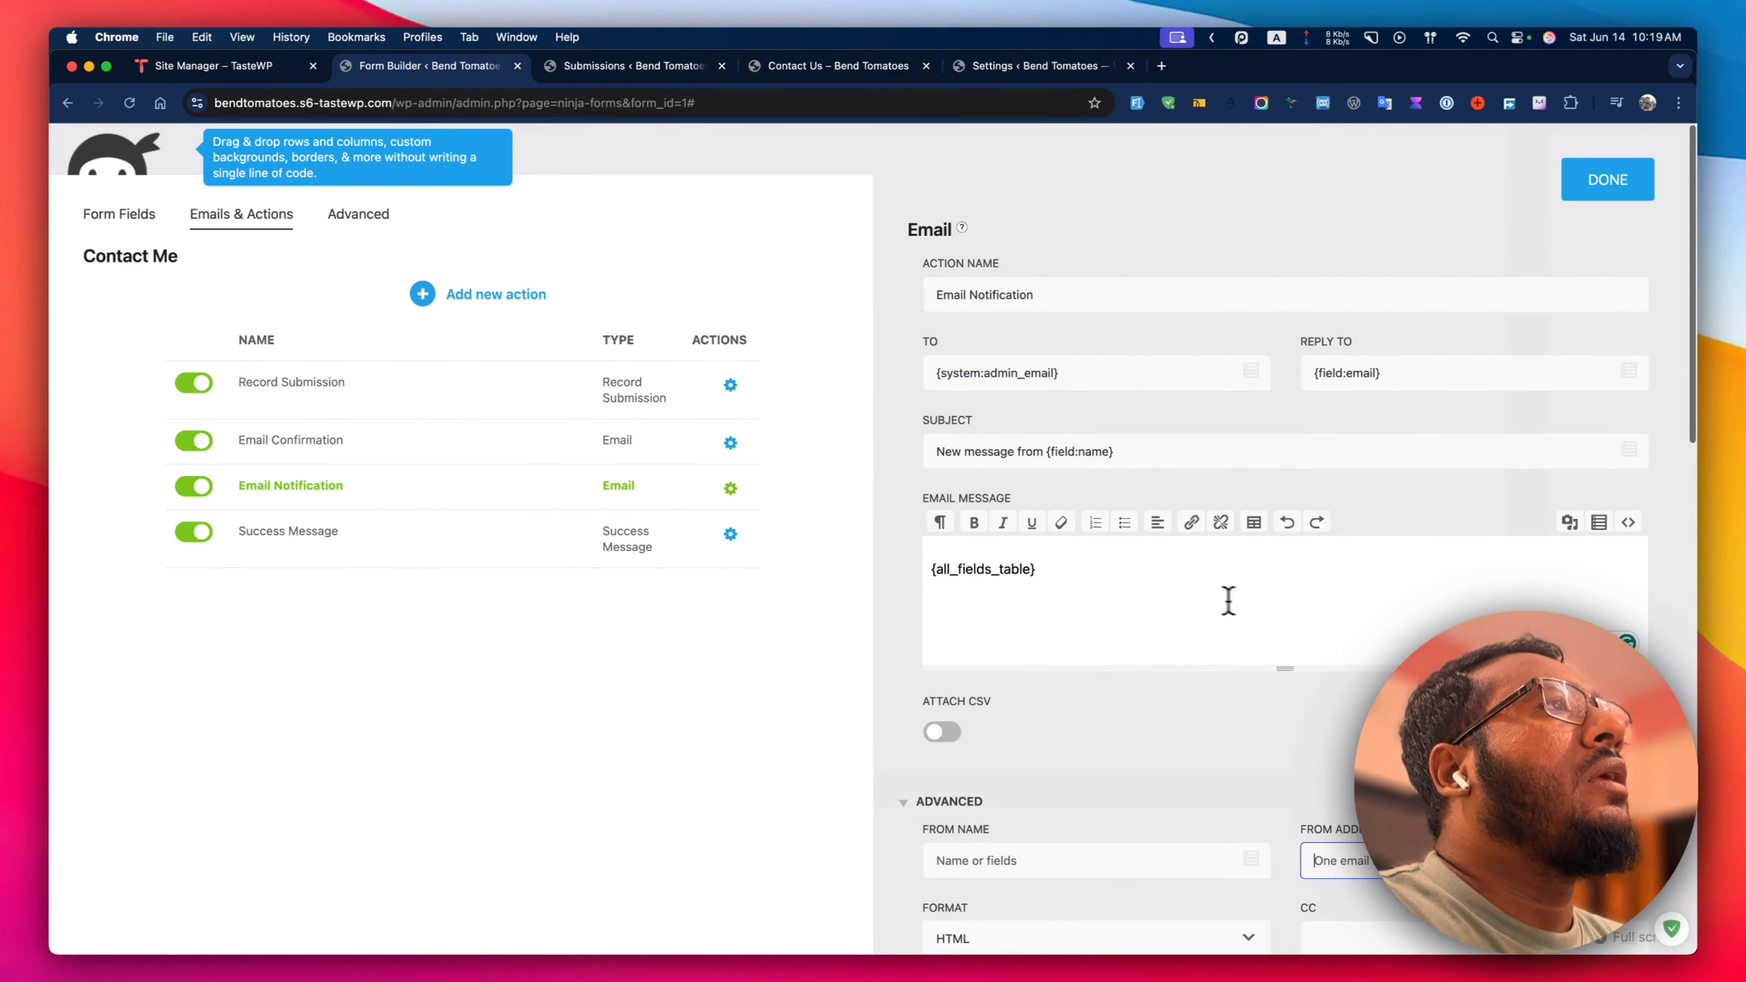
pyautogui.click(731, 443)
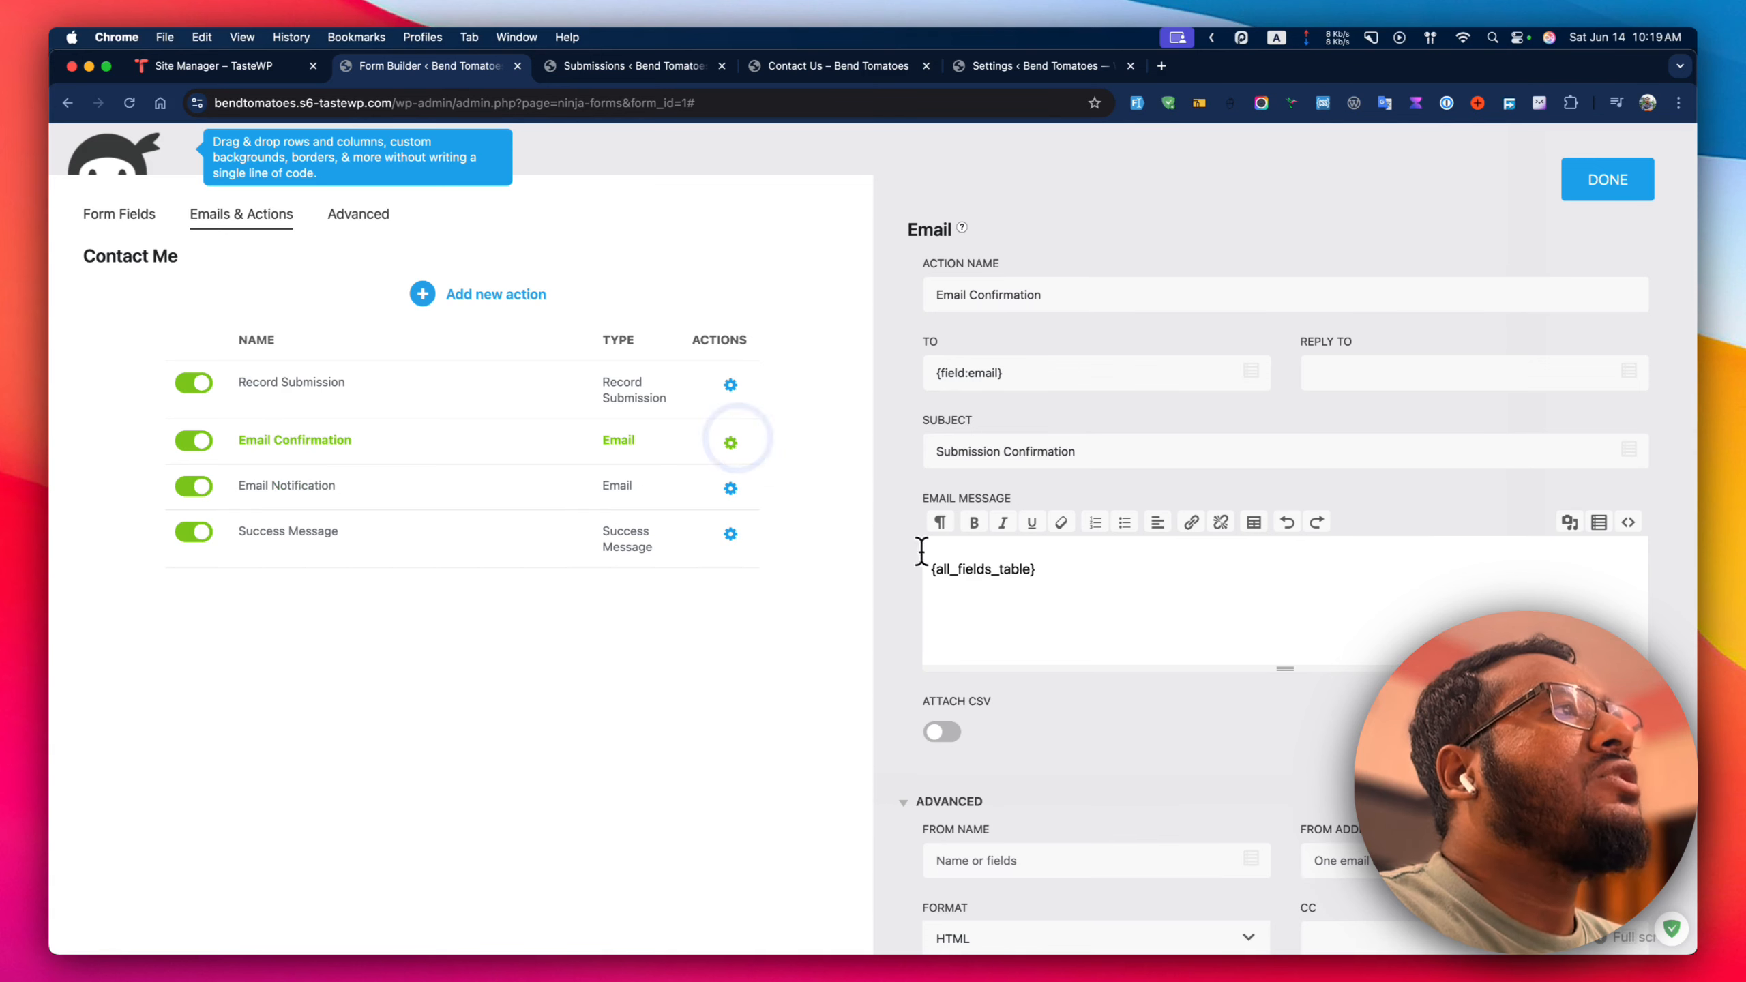
pyautogui.scroll(-2, 1101, 593)
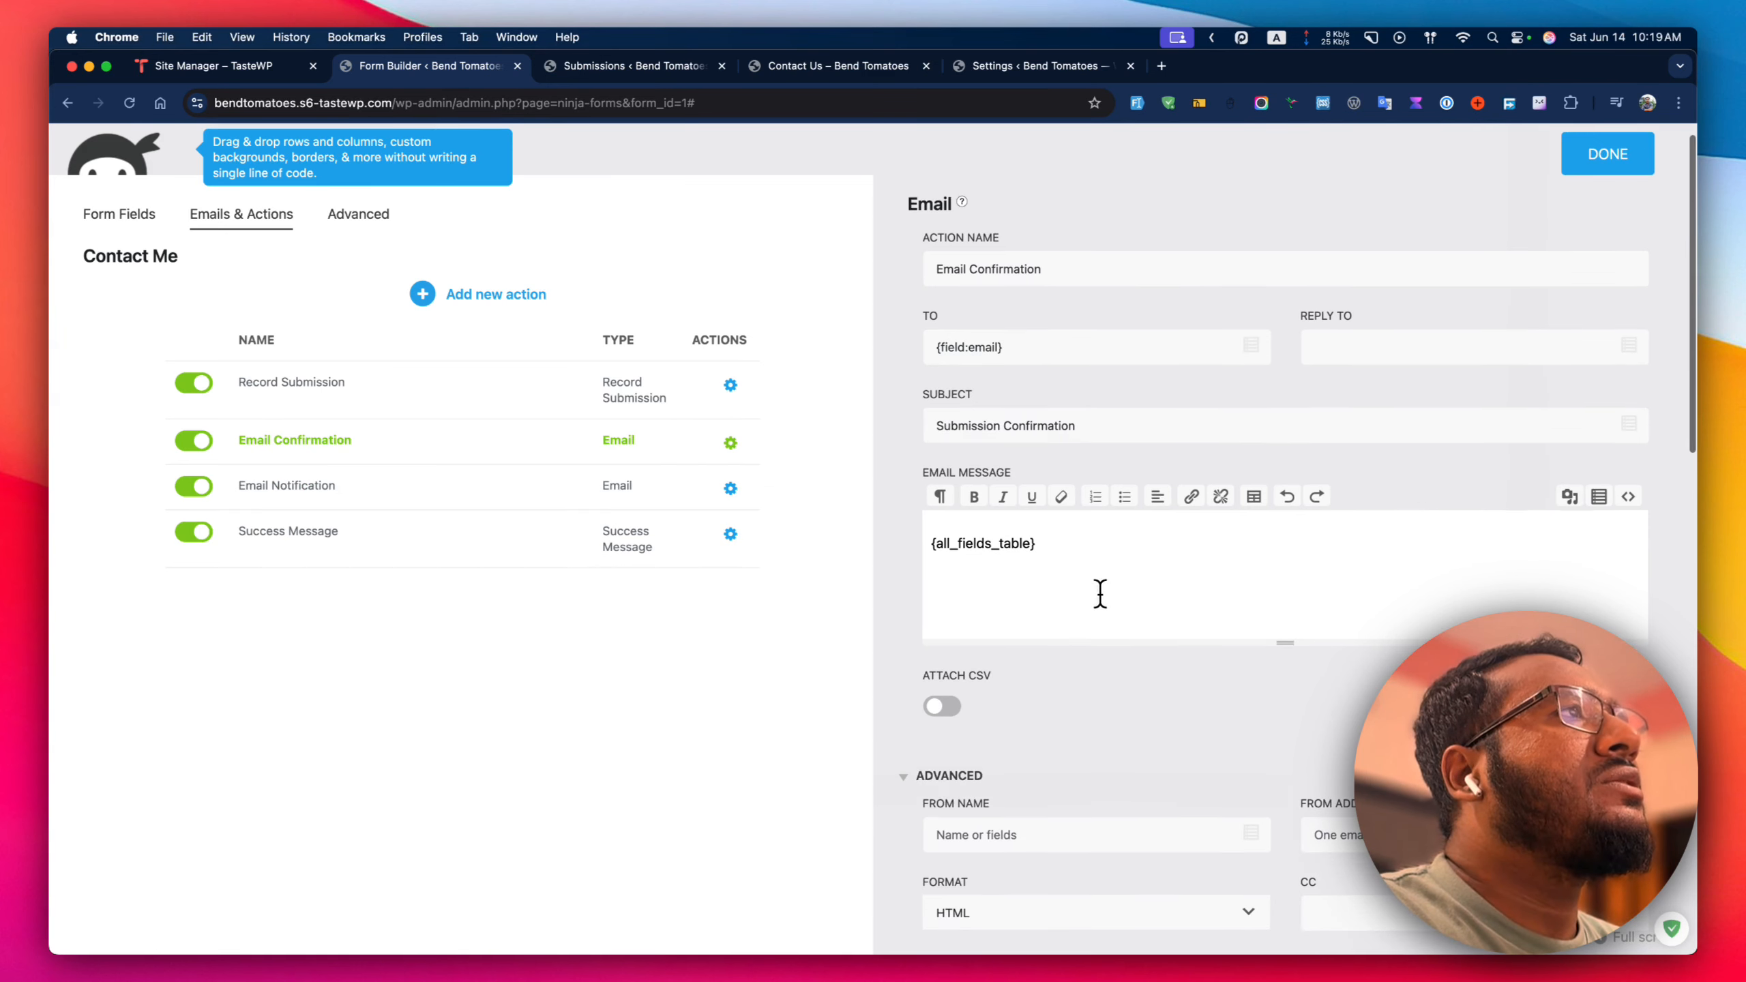
pyautogui.click(932, 520)
pyautogui.moveTo(784, 481); pyautogui.dragTo(939, 479)
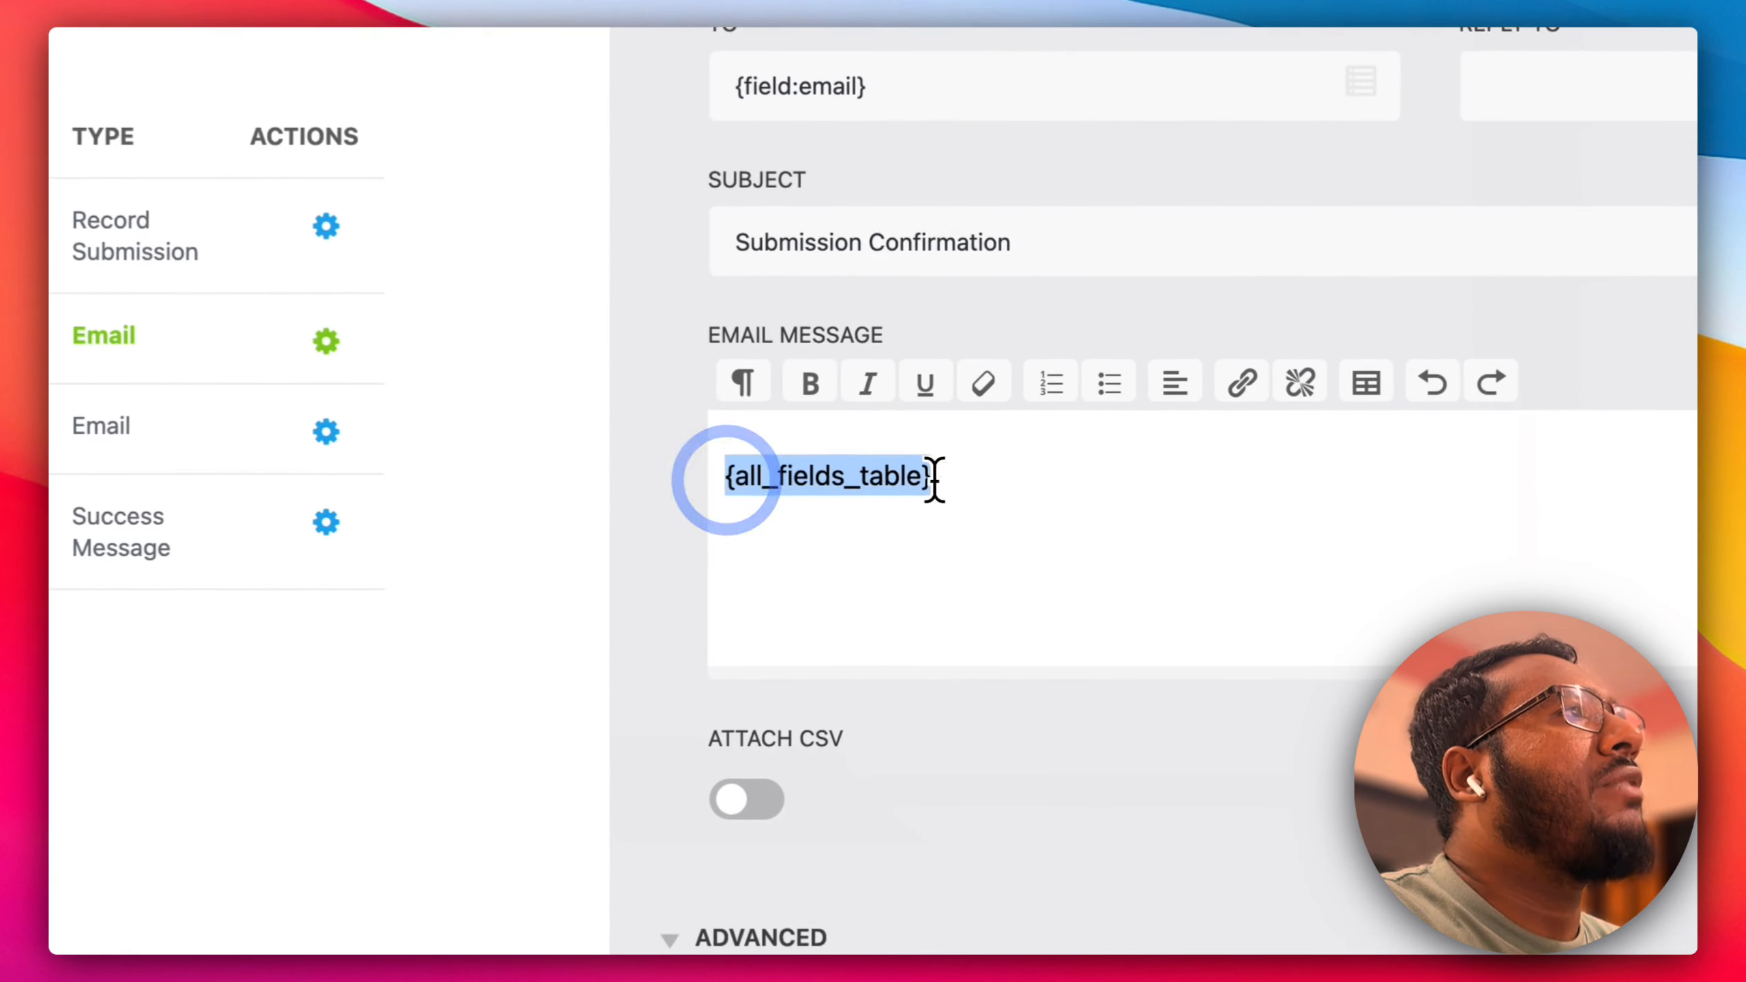
pyautogui.click(1012, 508)
pyautogui.write('s')
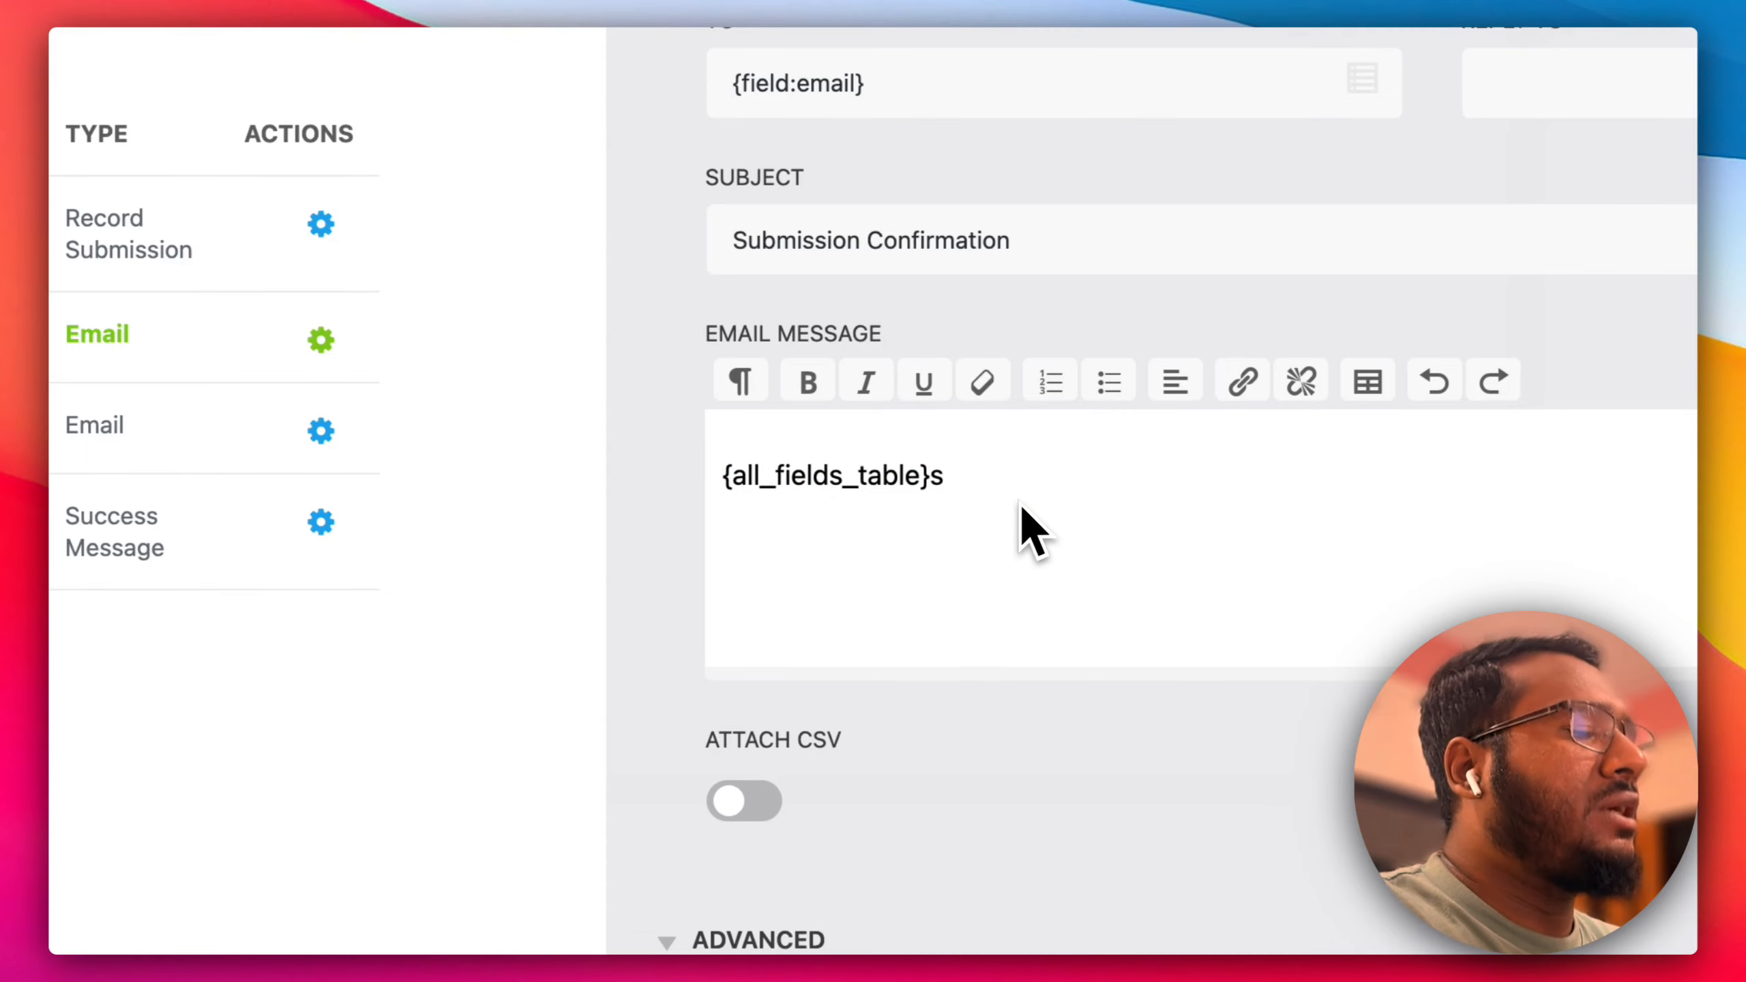
pyautogui.press('BackSpace')
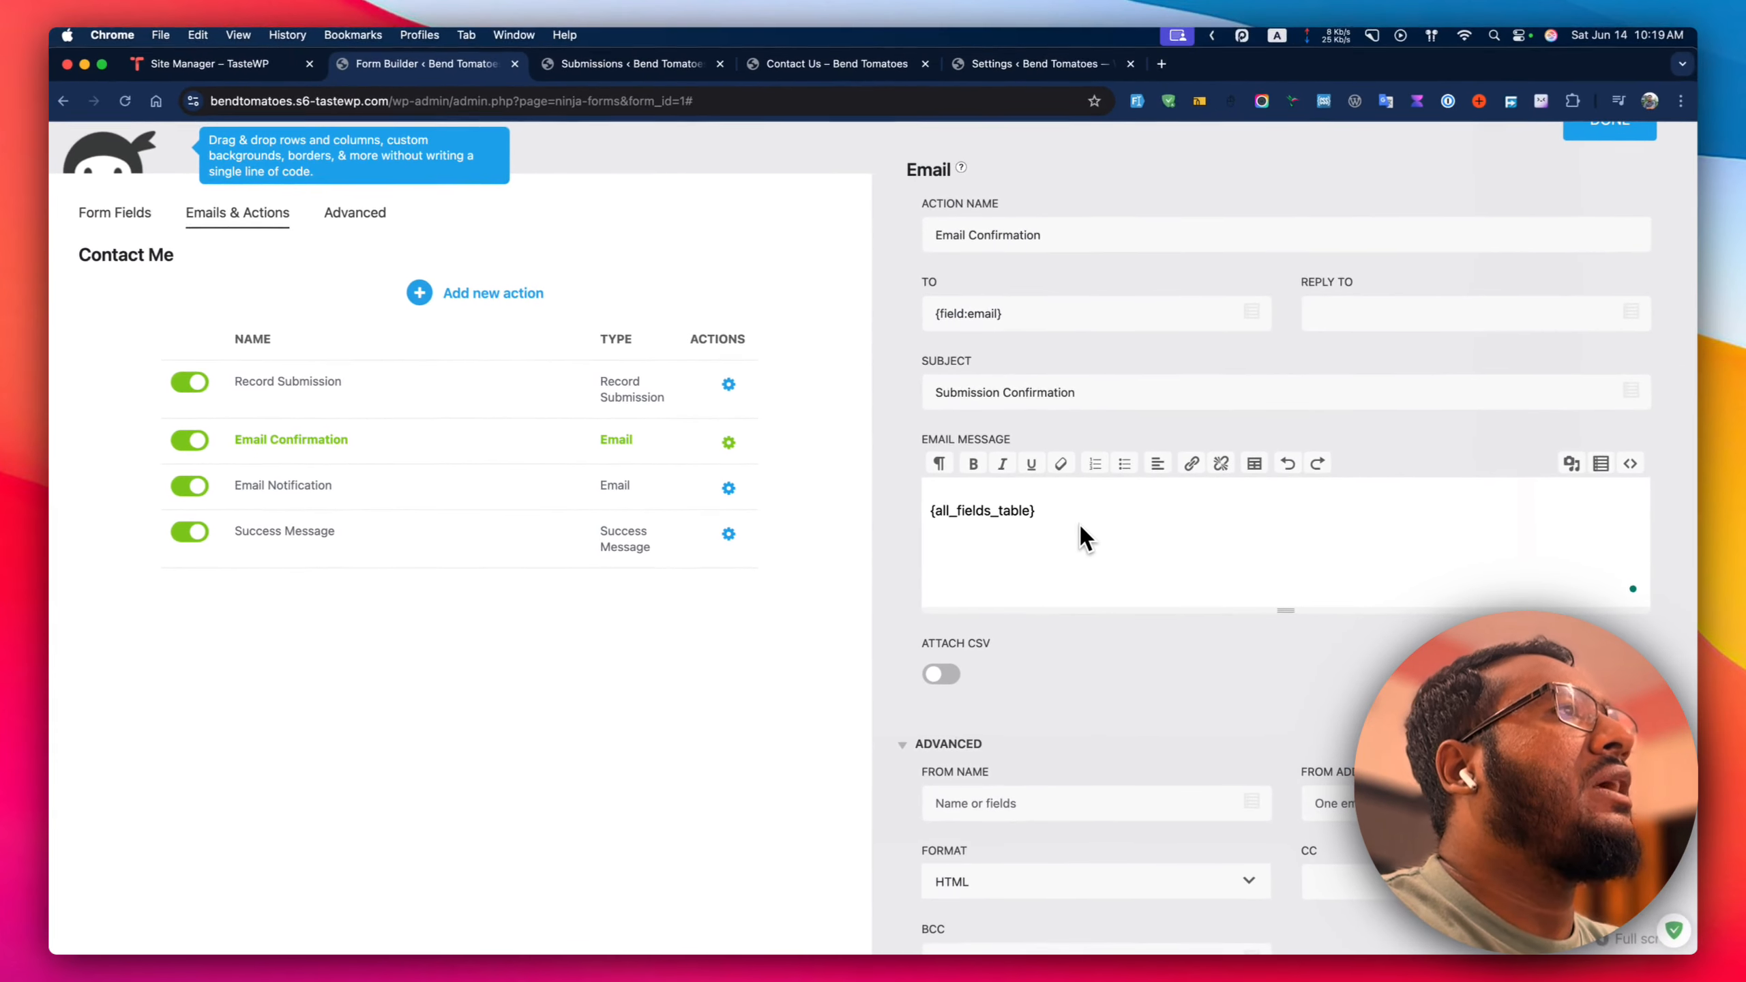
pyautogui.press('Return')
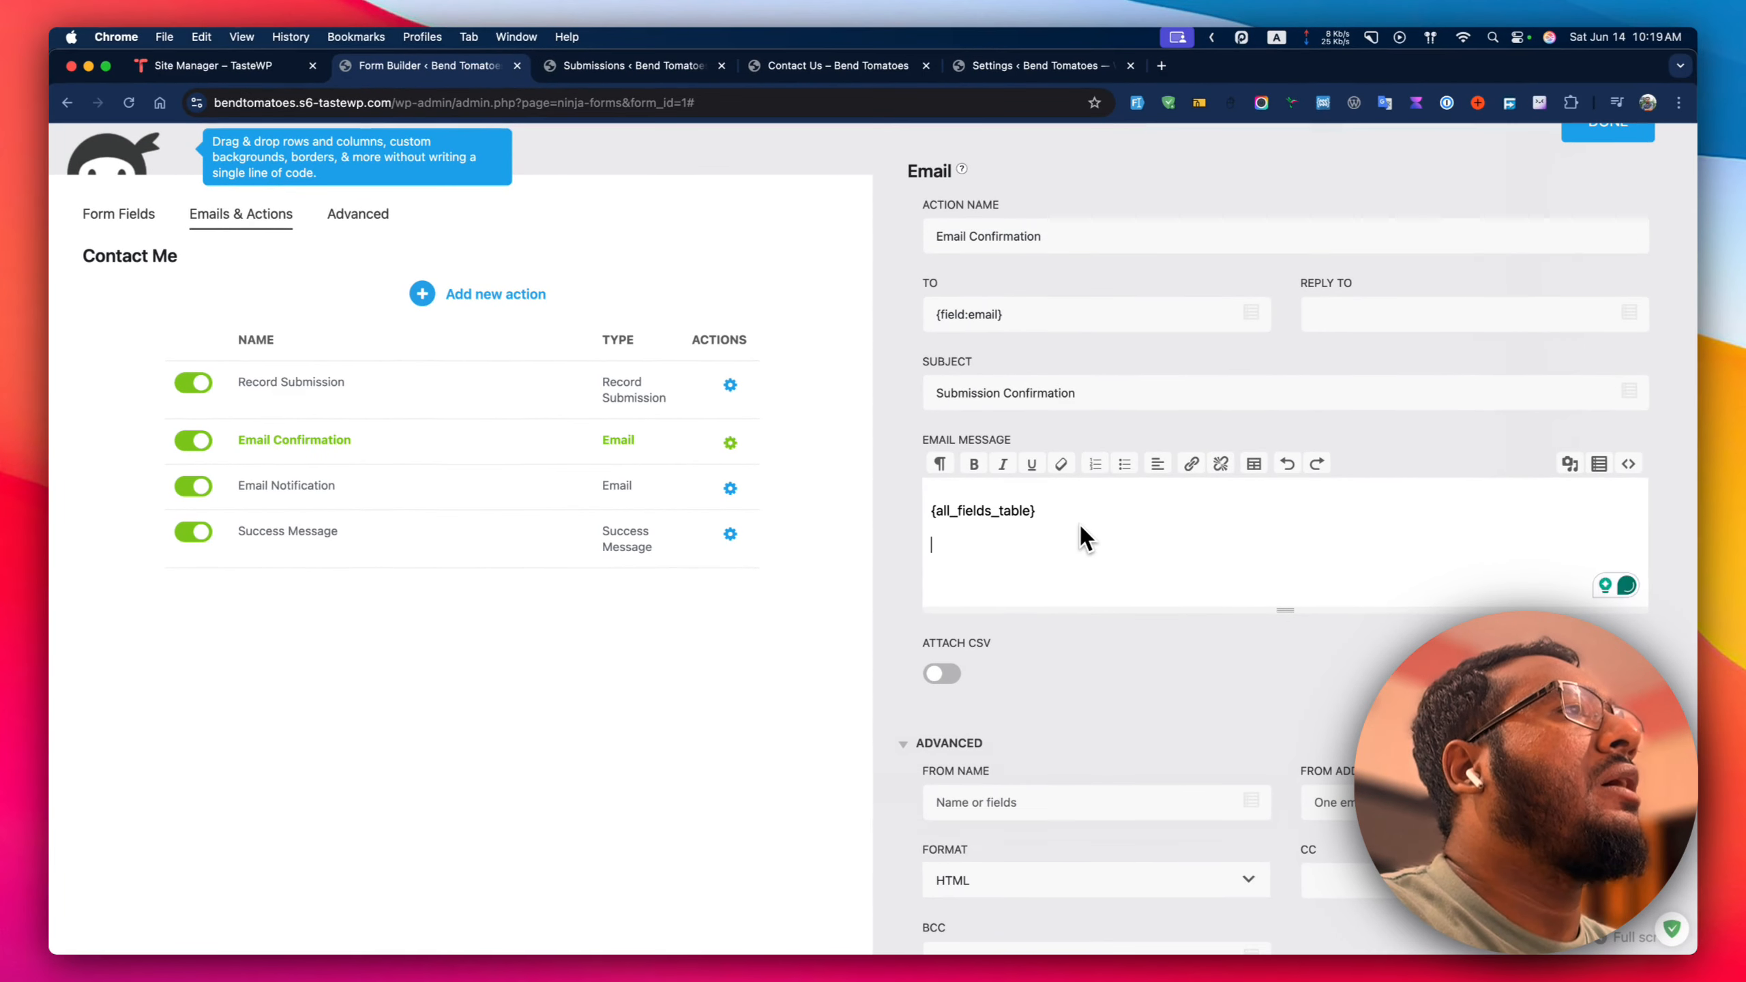
pyautogui.write('lsadjflksjdl lasjdfljs fl')
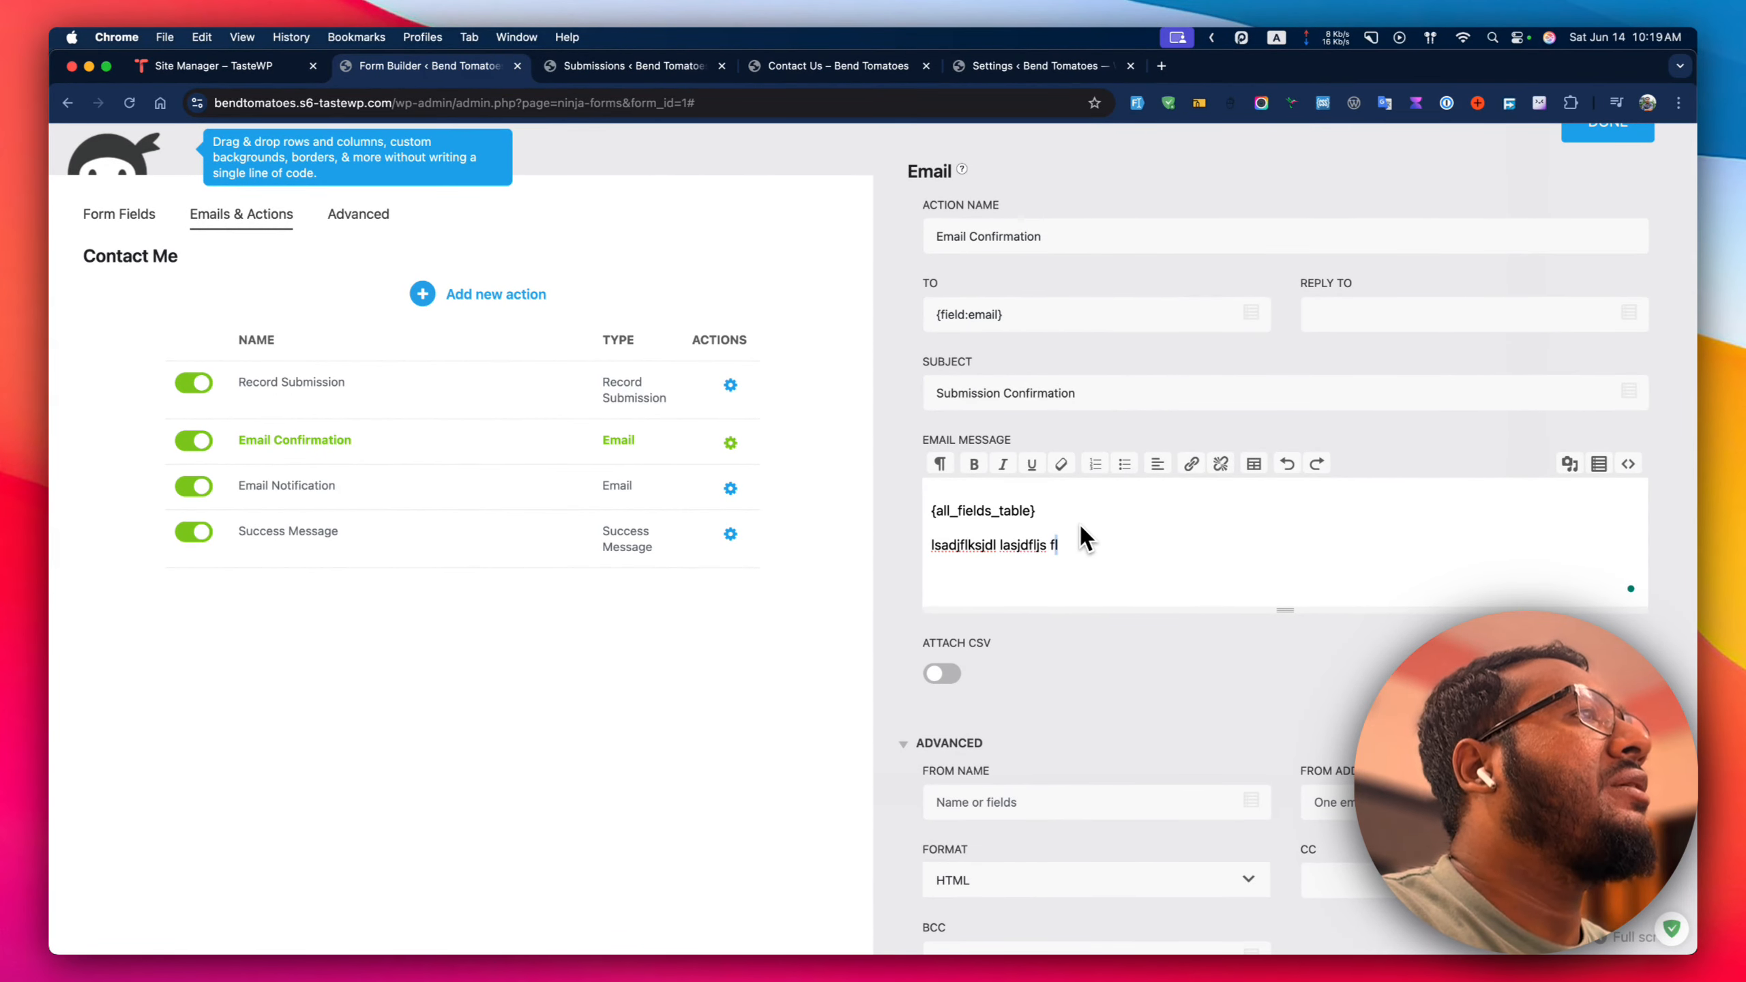
pyautogui.press('super+shift+Left')
pyautogui.press('BackSpace')
pyautogui.scroll(-5, 1114, 536)
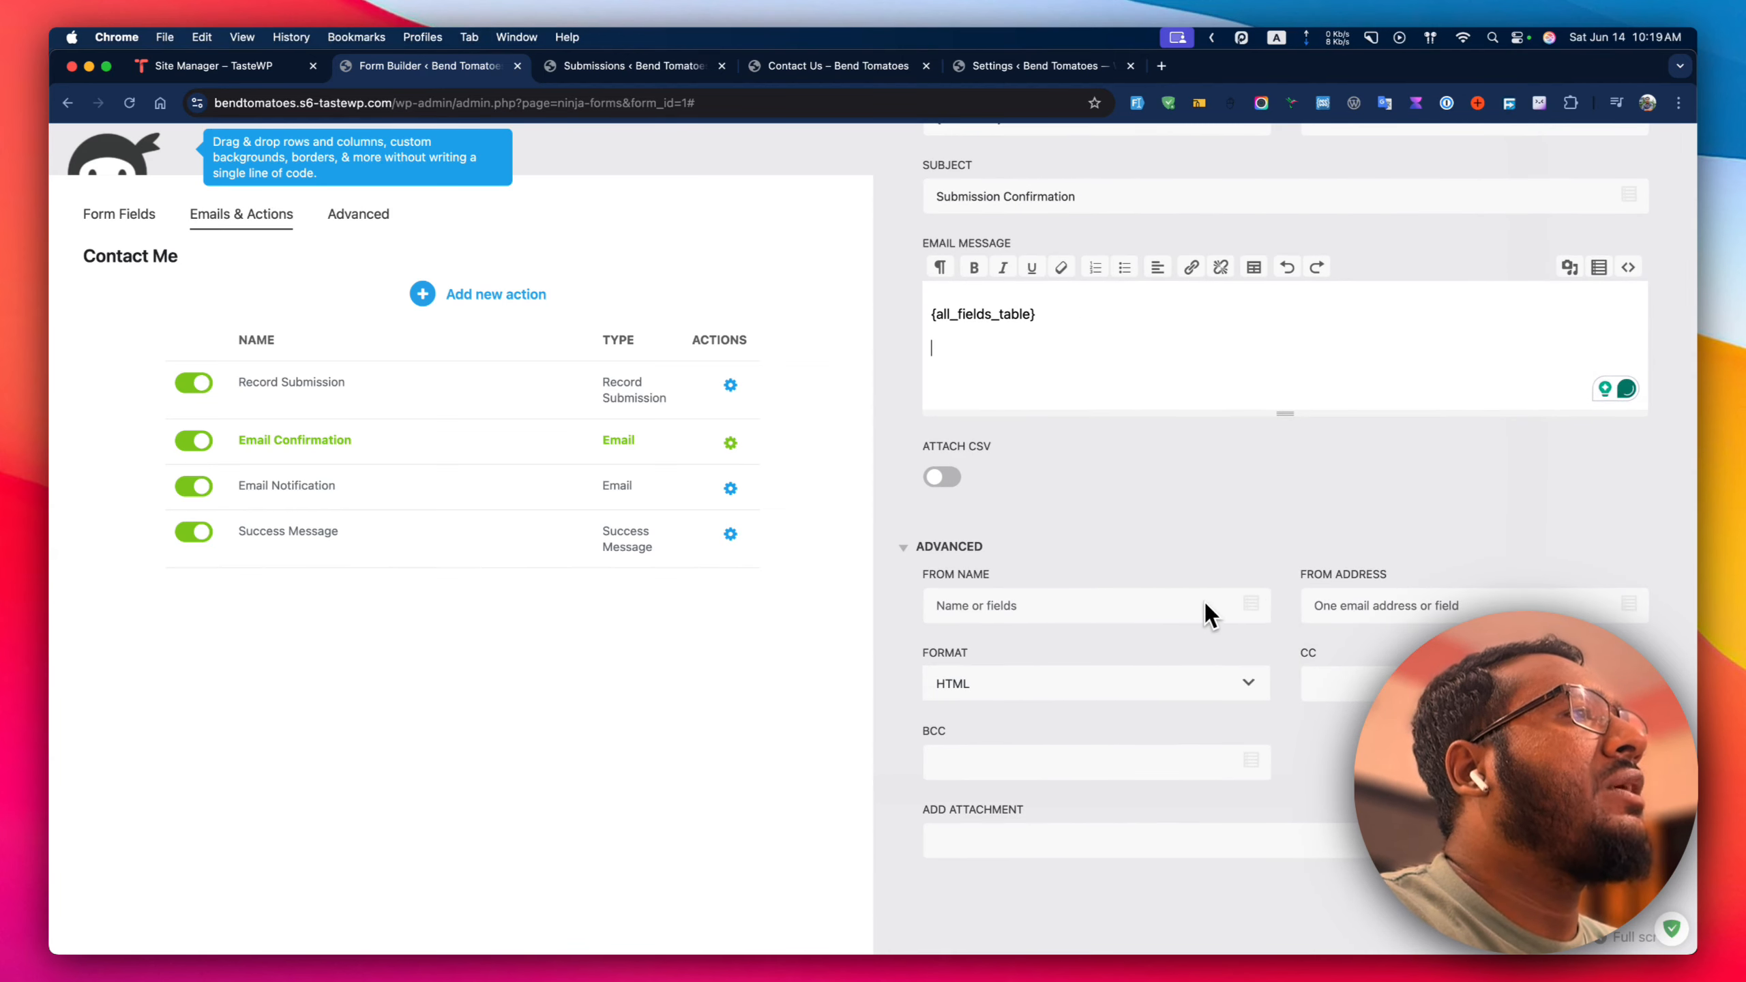
pyautogui.scroll(6, 1206, 603)
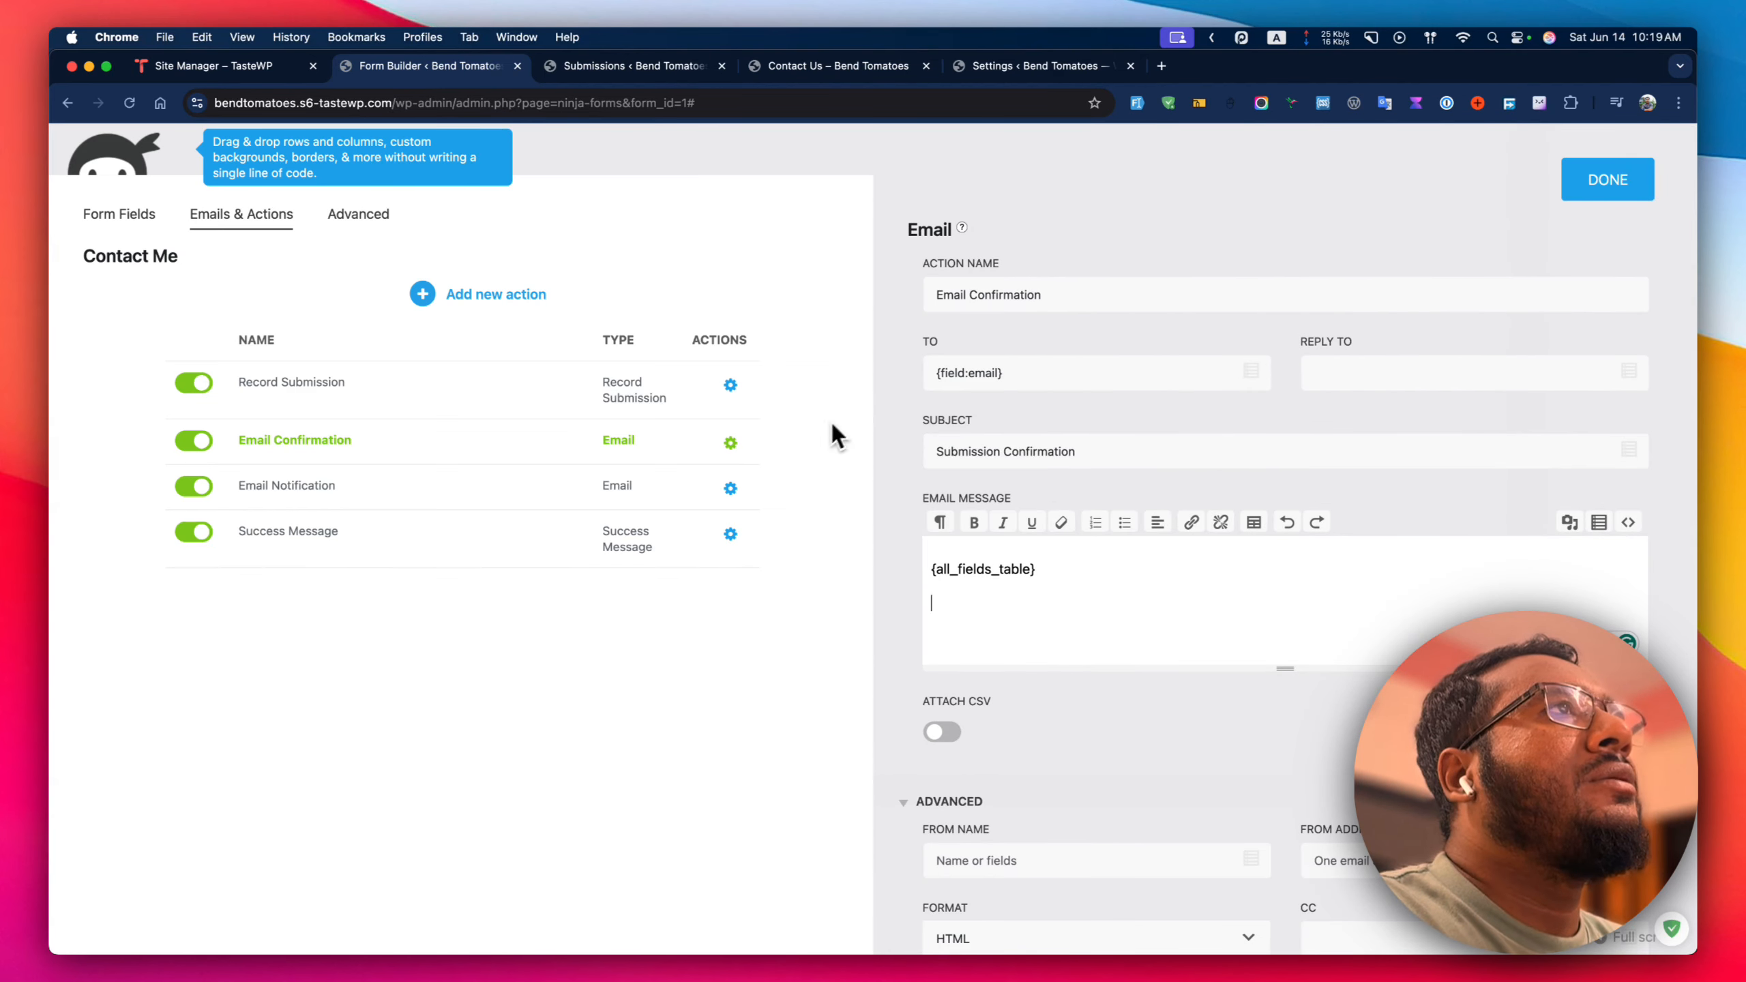
# Expand Record Submission's Advanced options and add an Account Number field exception.
pyautogui.click(732, 387)
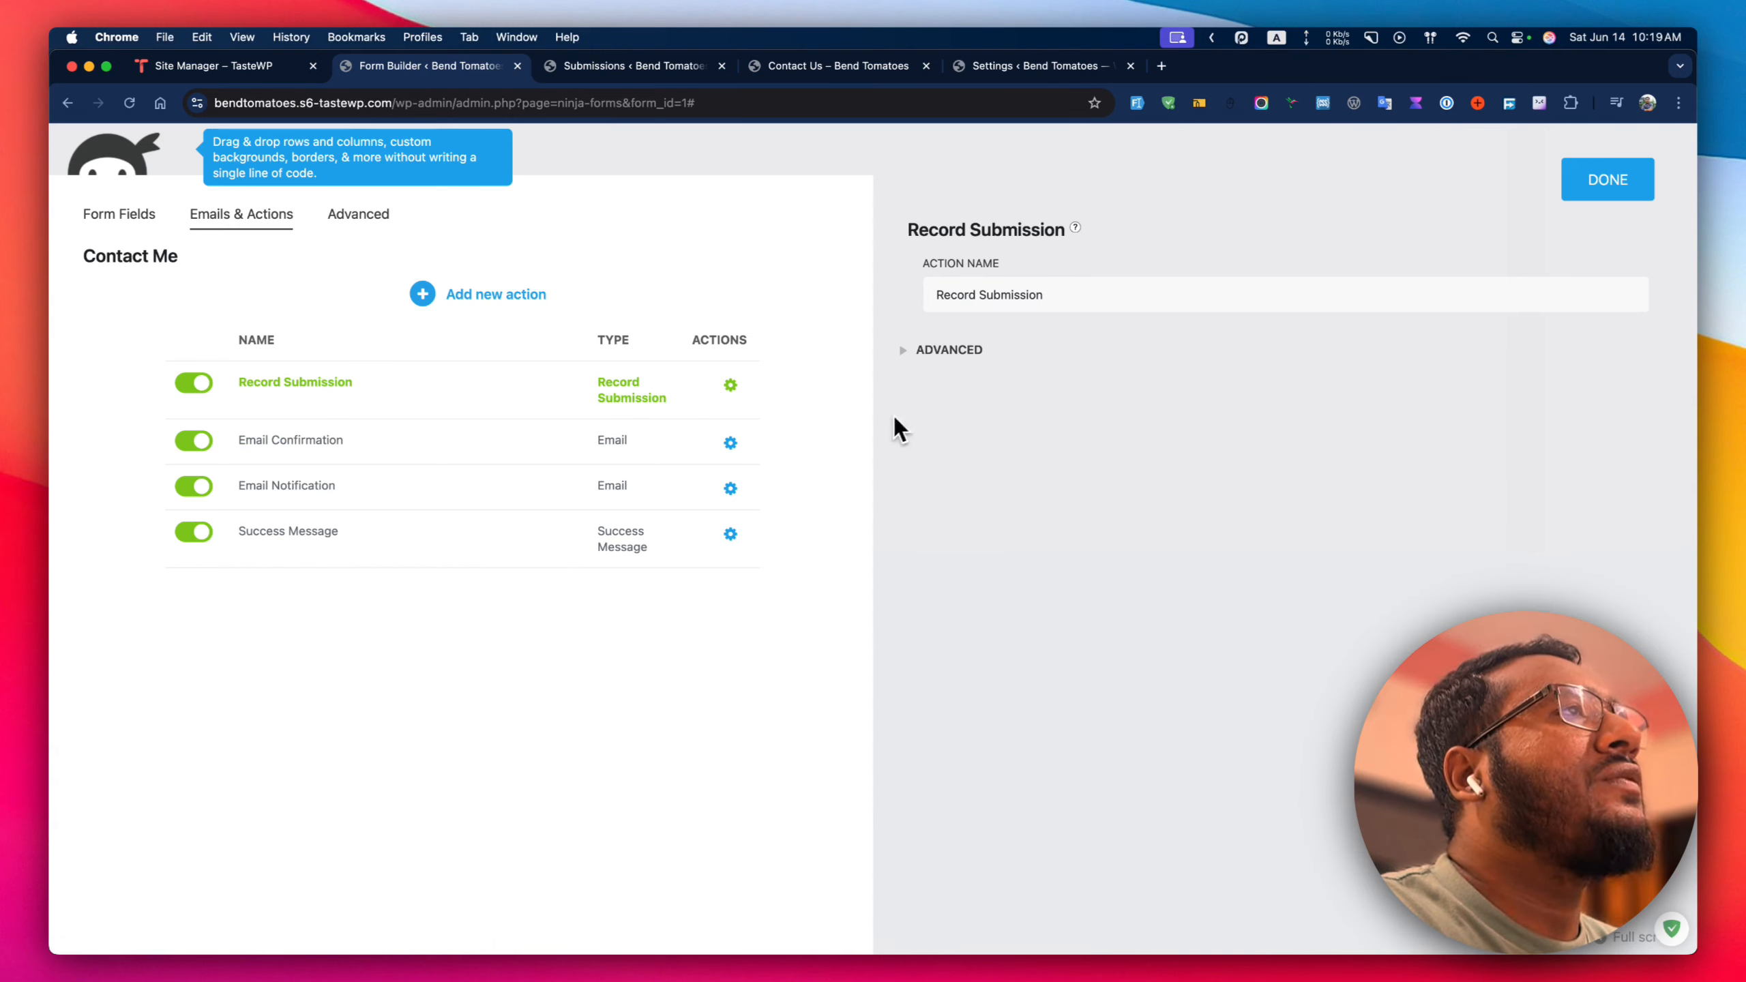
pyautogui.click(929, 350)
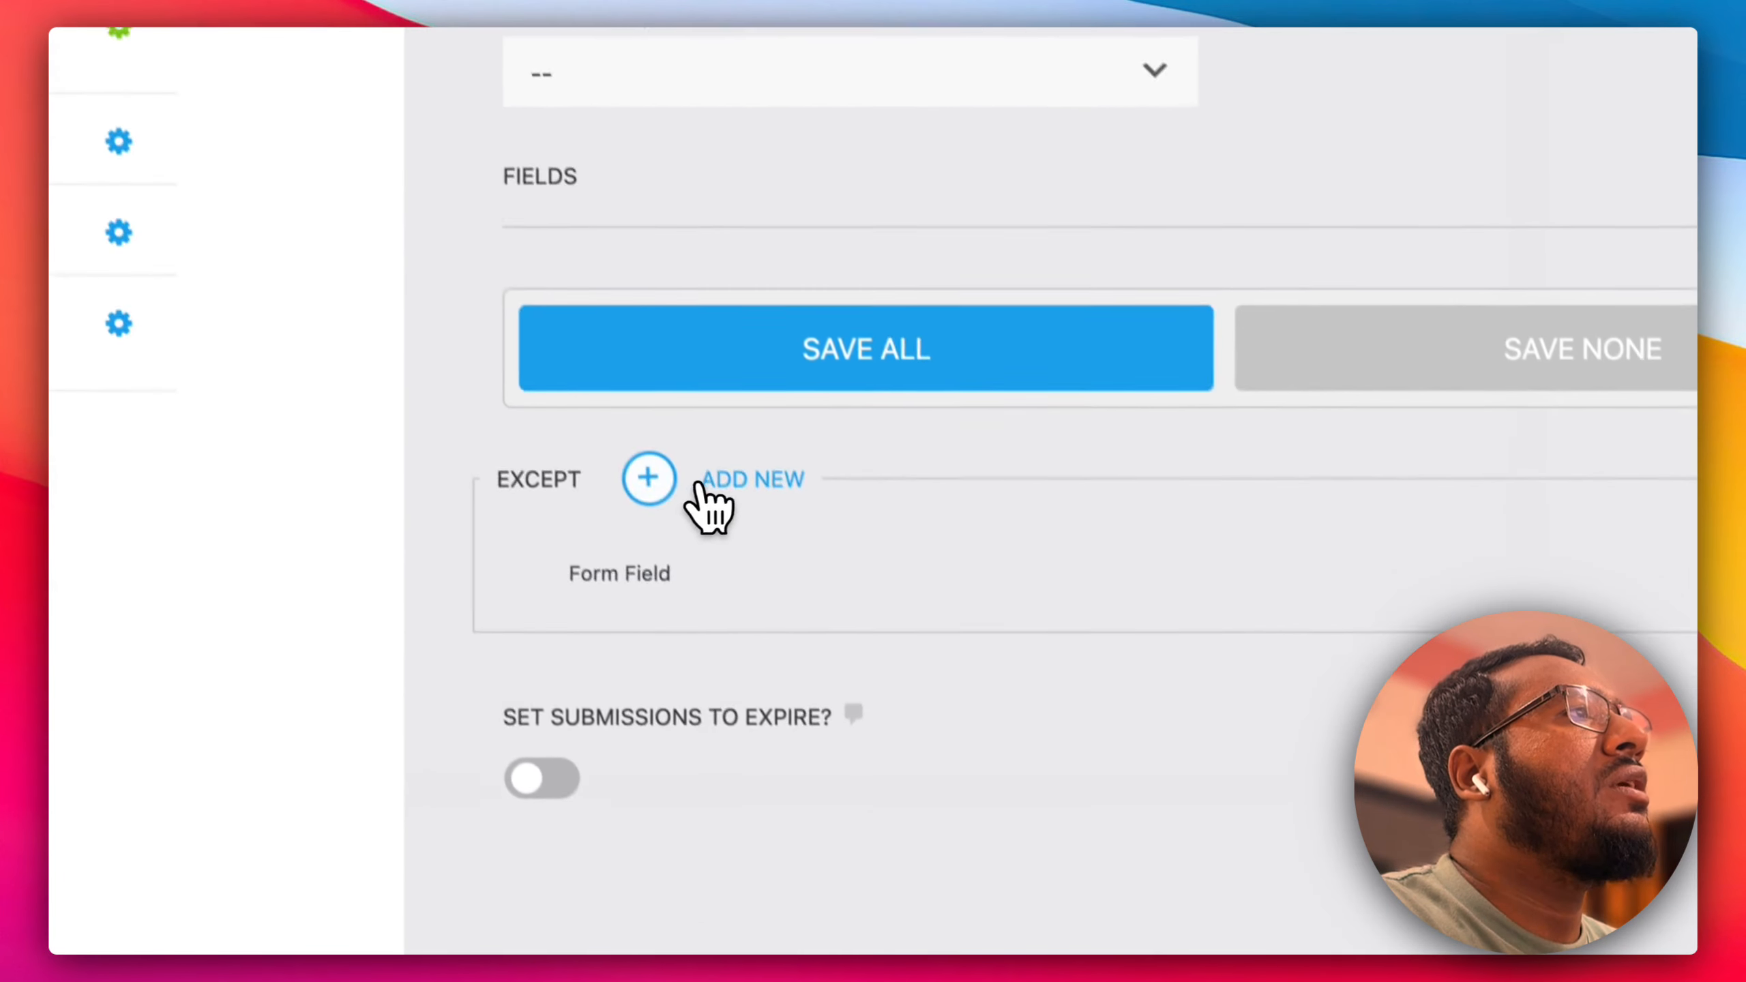
pyautogui.click(702, 483)
pyautogui.scroll(-3, 860, 481)
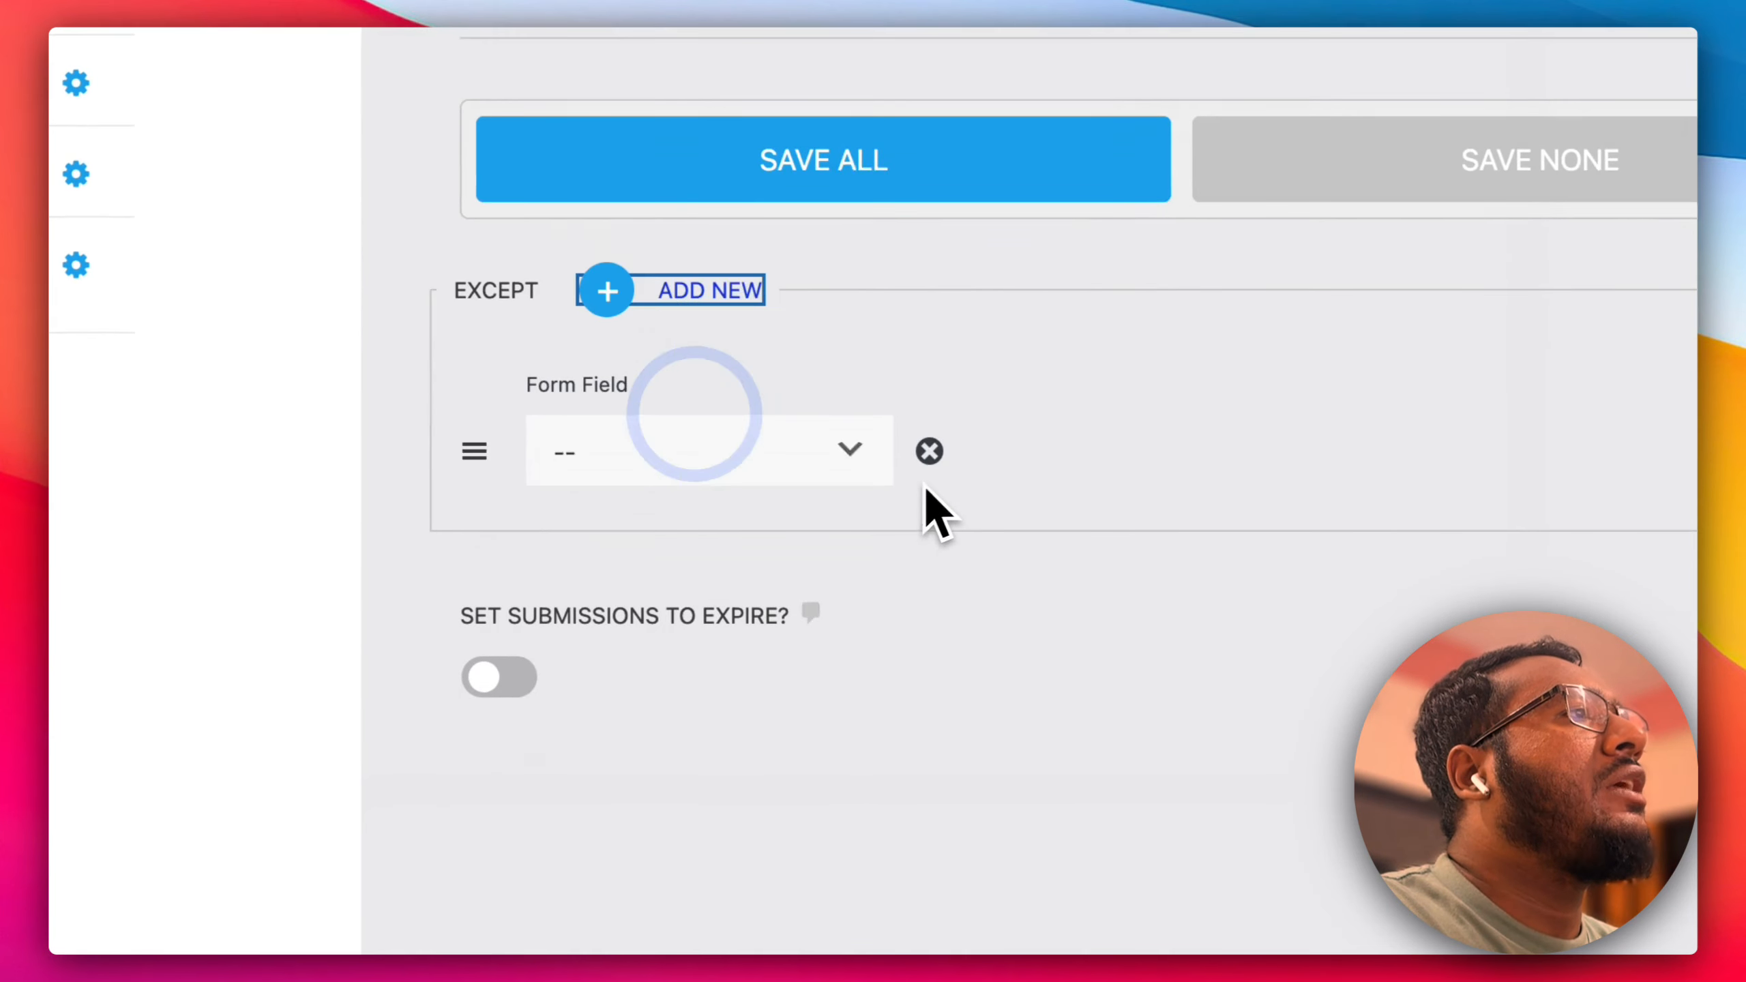
pyautogui.click(721, 439)
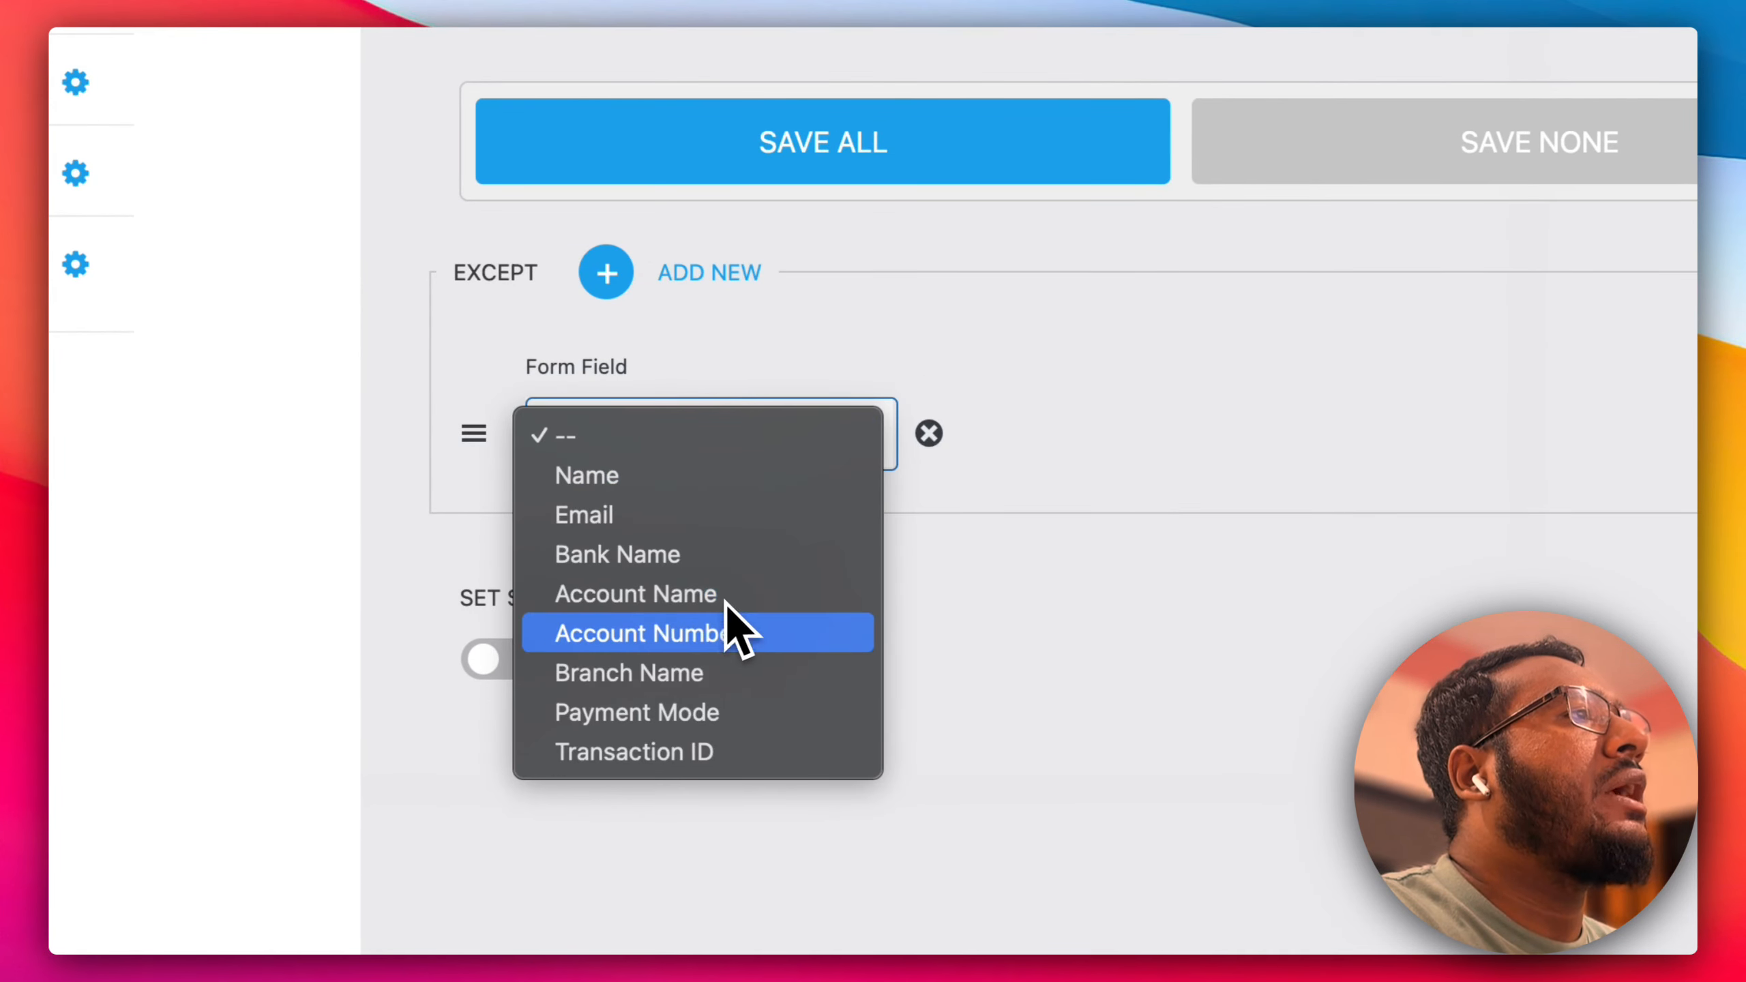
pyautogui.click(723, 623)
pyautogui.click(1129, 444)
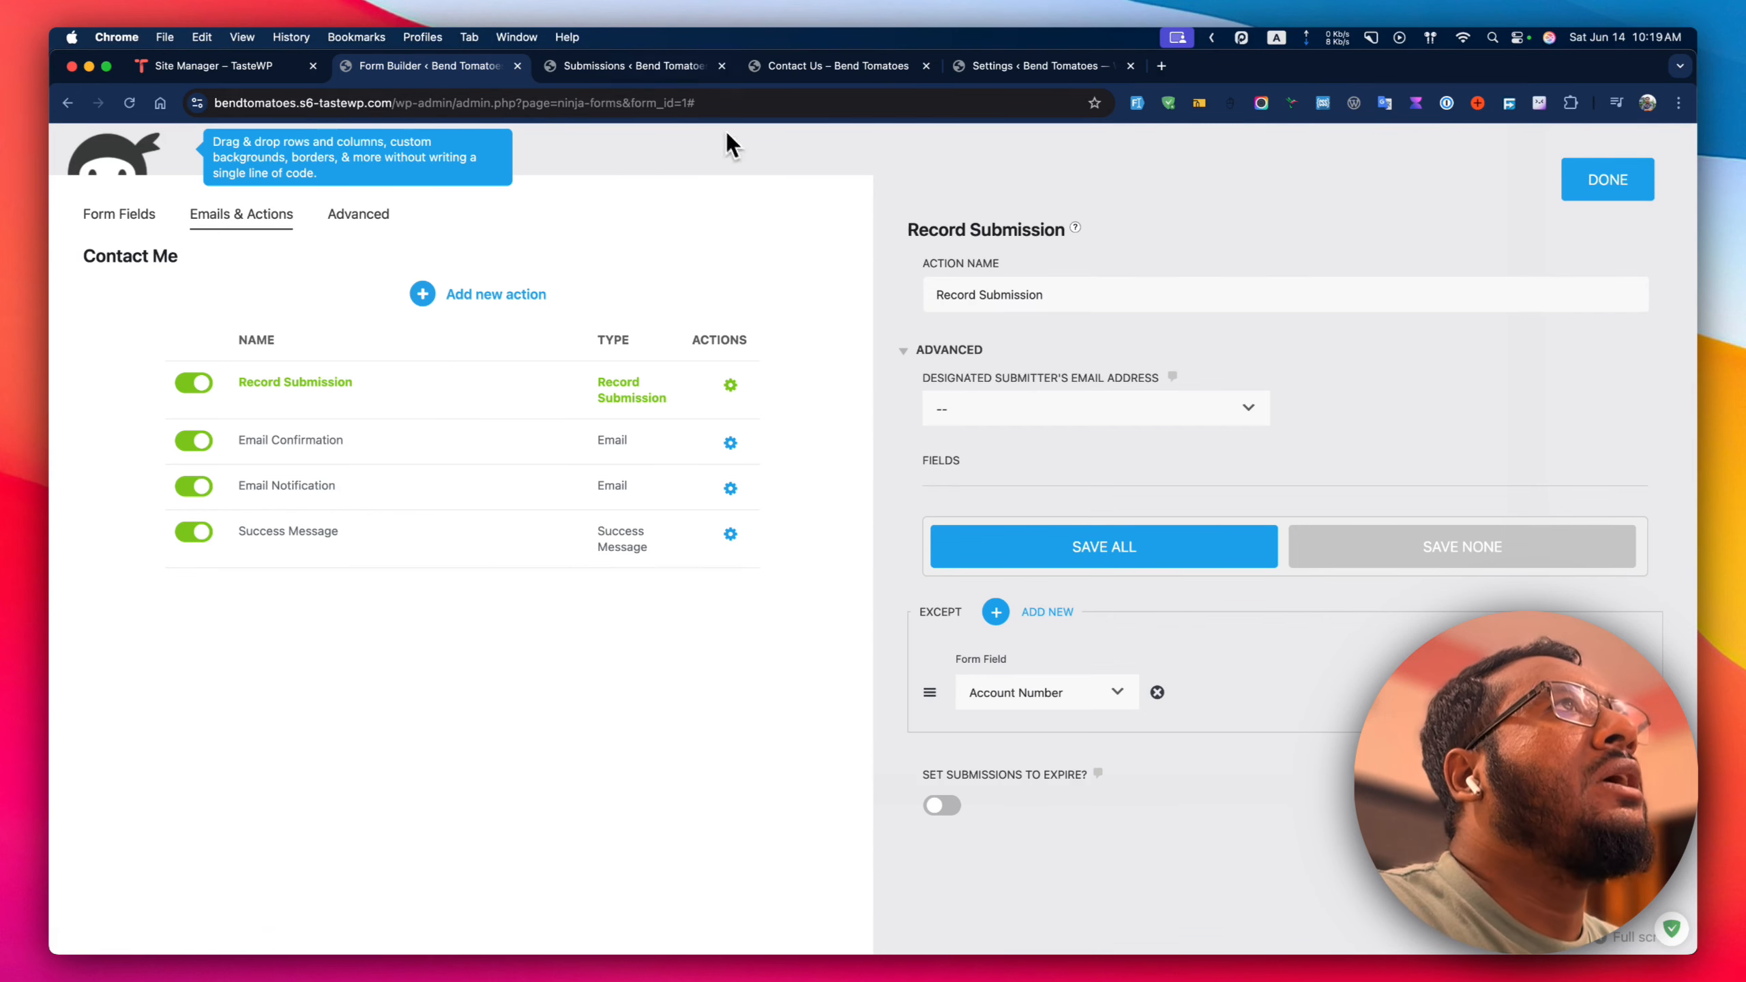
# Remove the Account Number exception and set the Designated Submitter's Email Address to Email.
pyautogui.click(646, 66)
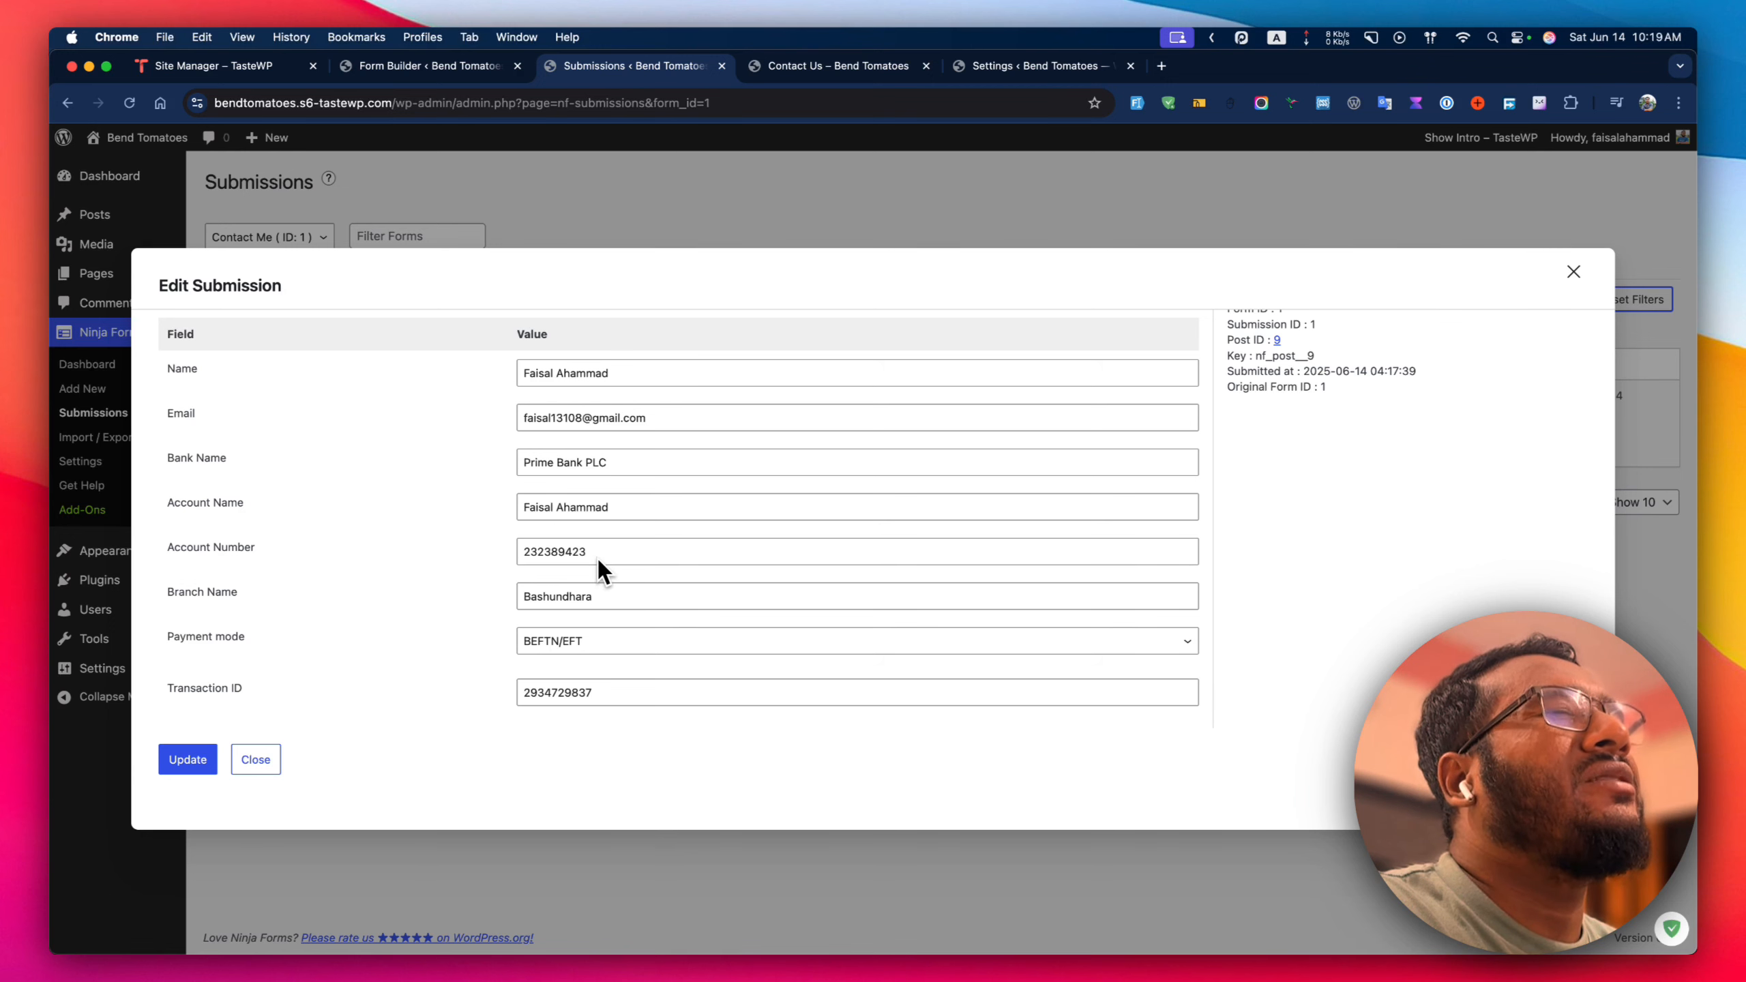
pyautogui.click(433, 68)
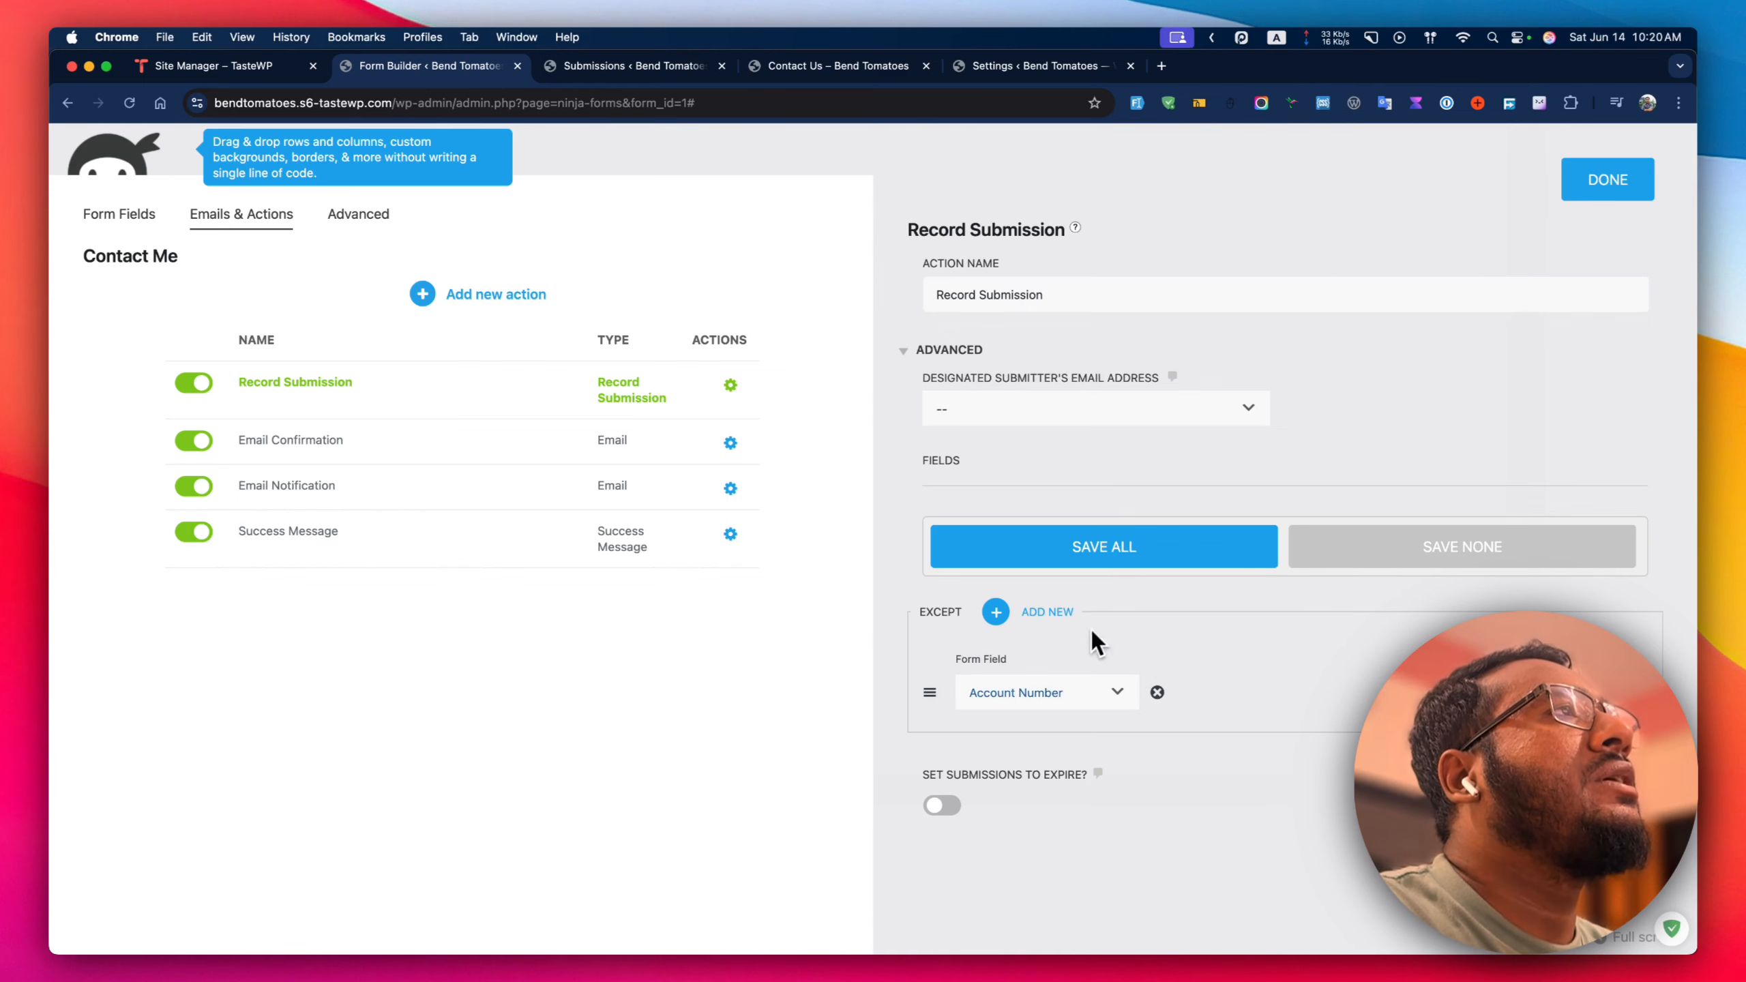
pyautogui.click(1157, 694)
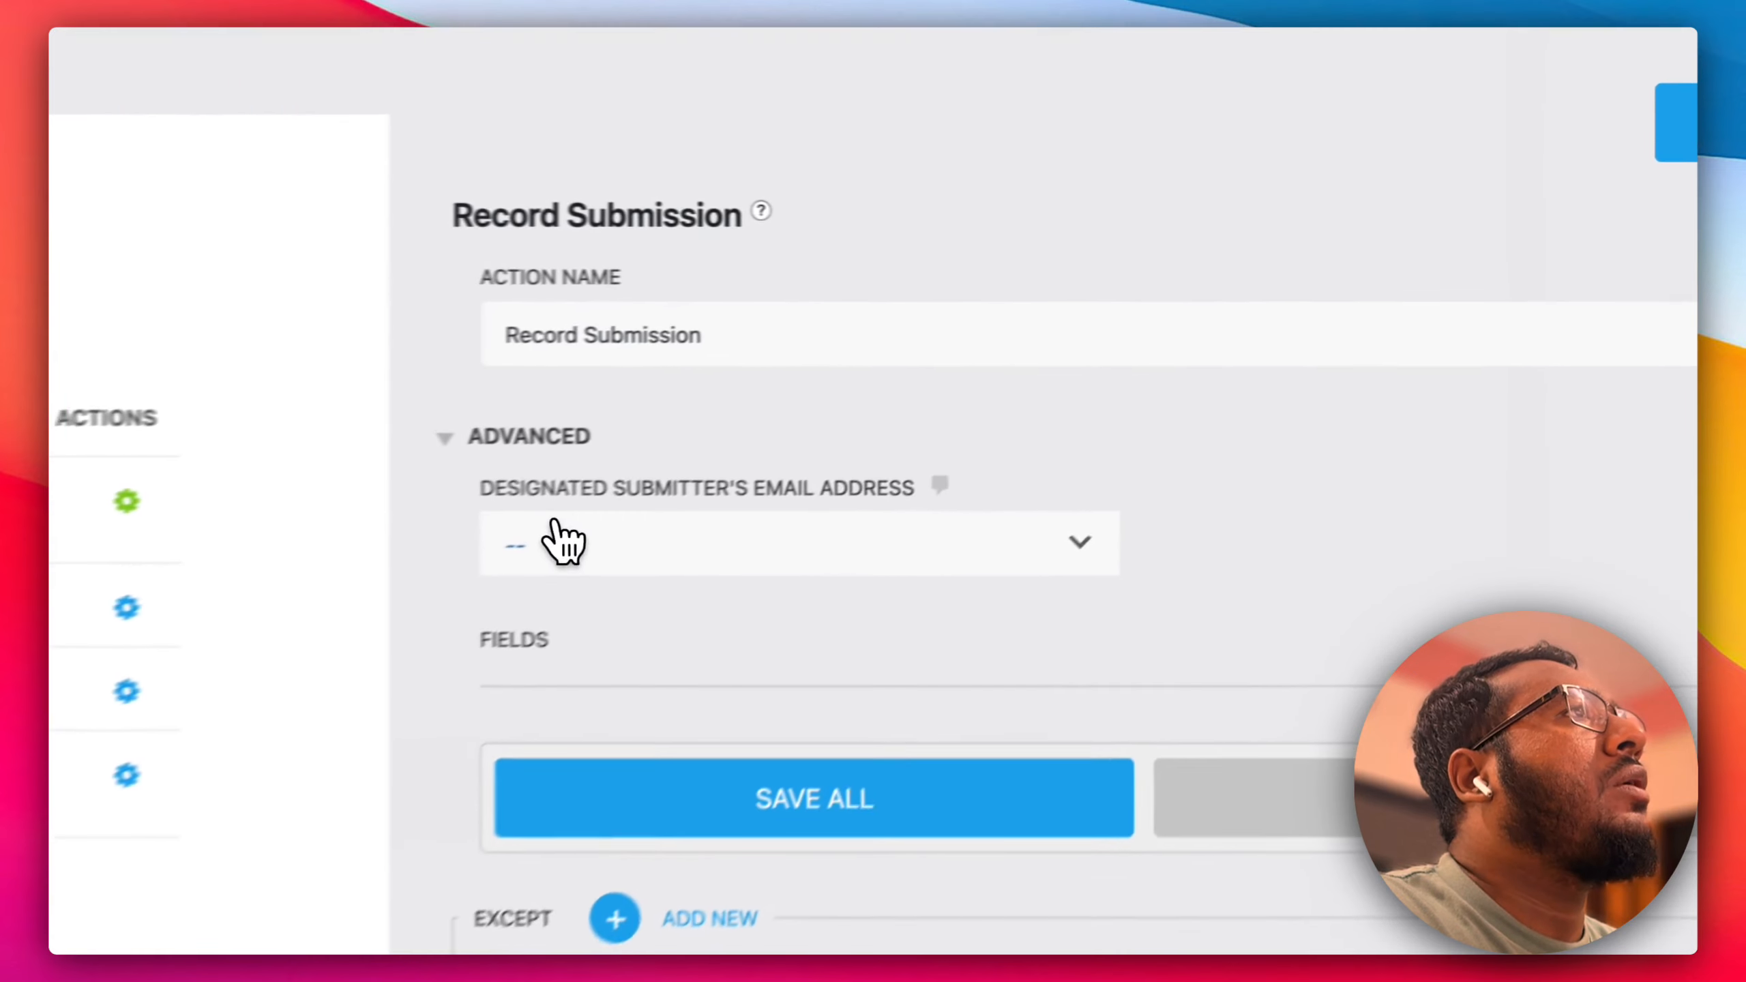
pyautogui.click(559, 541)
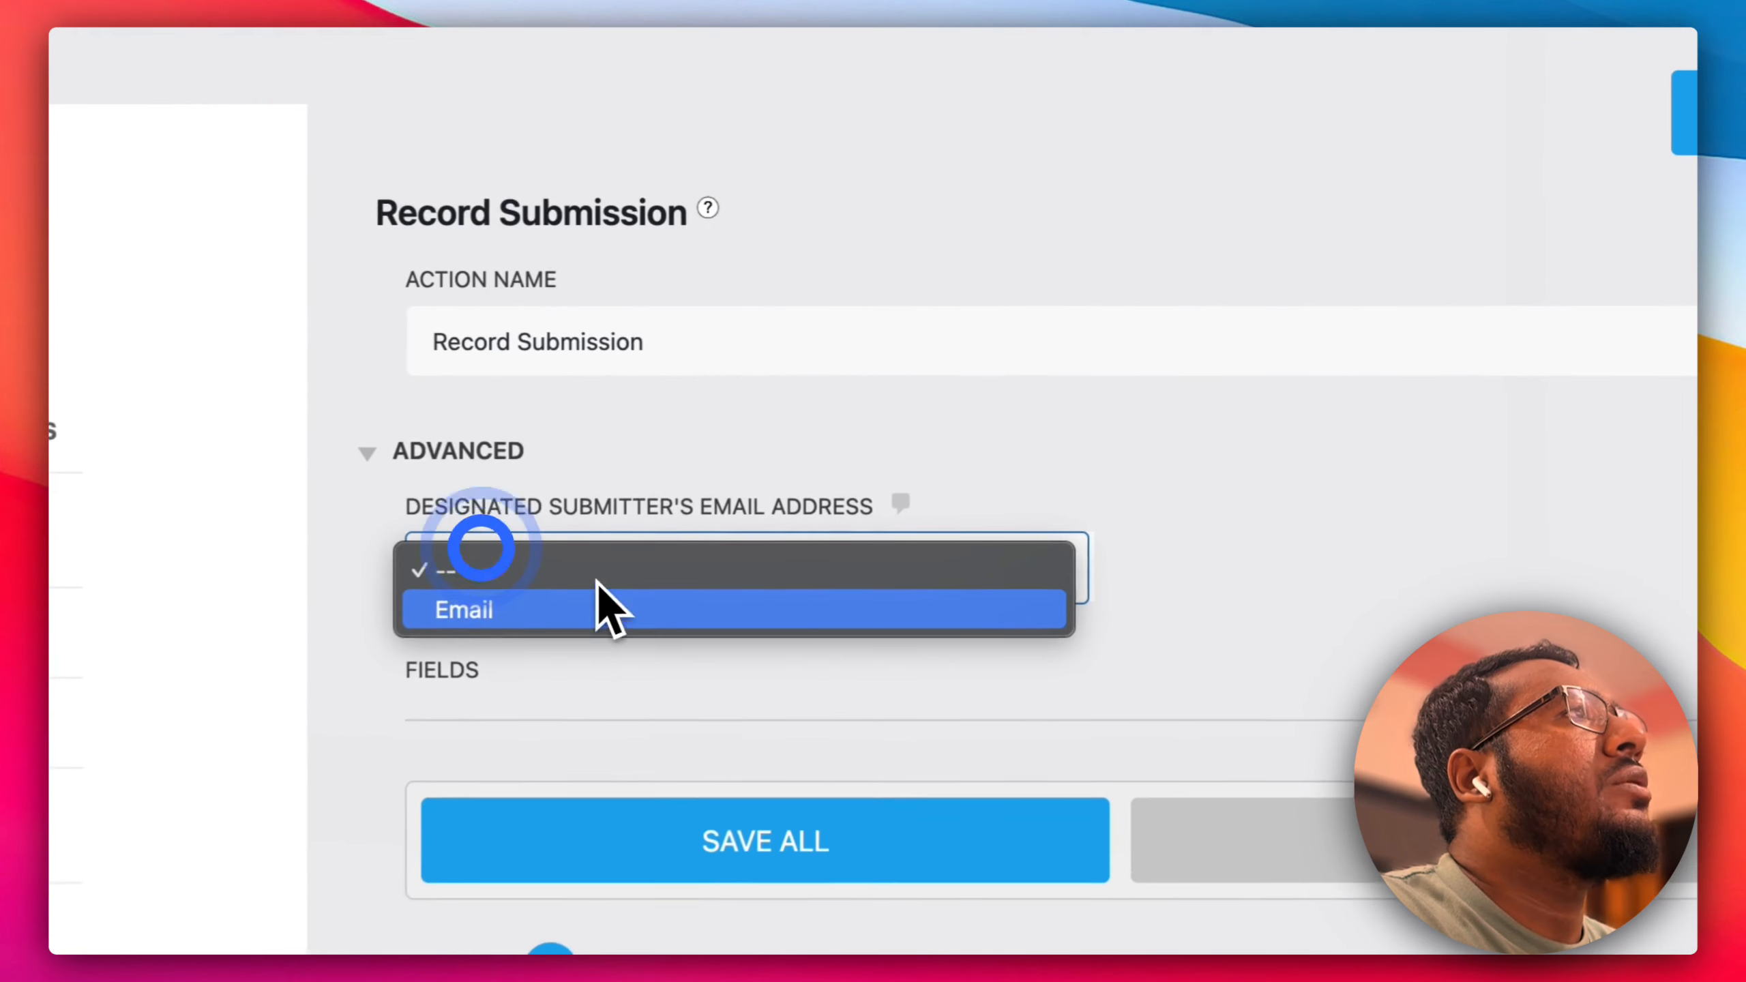
pyautogui.click(509, 623)
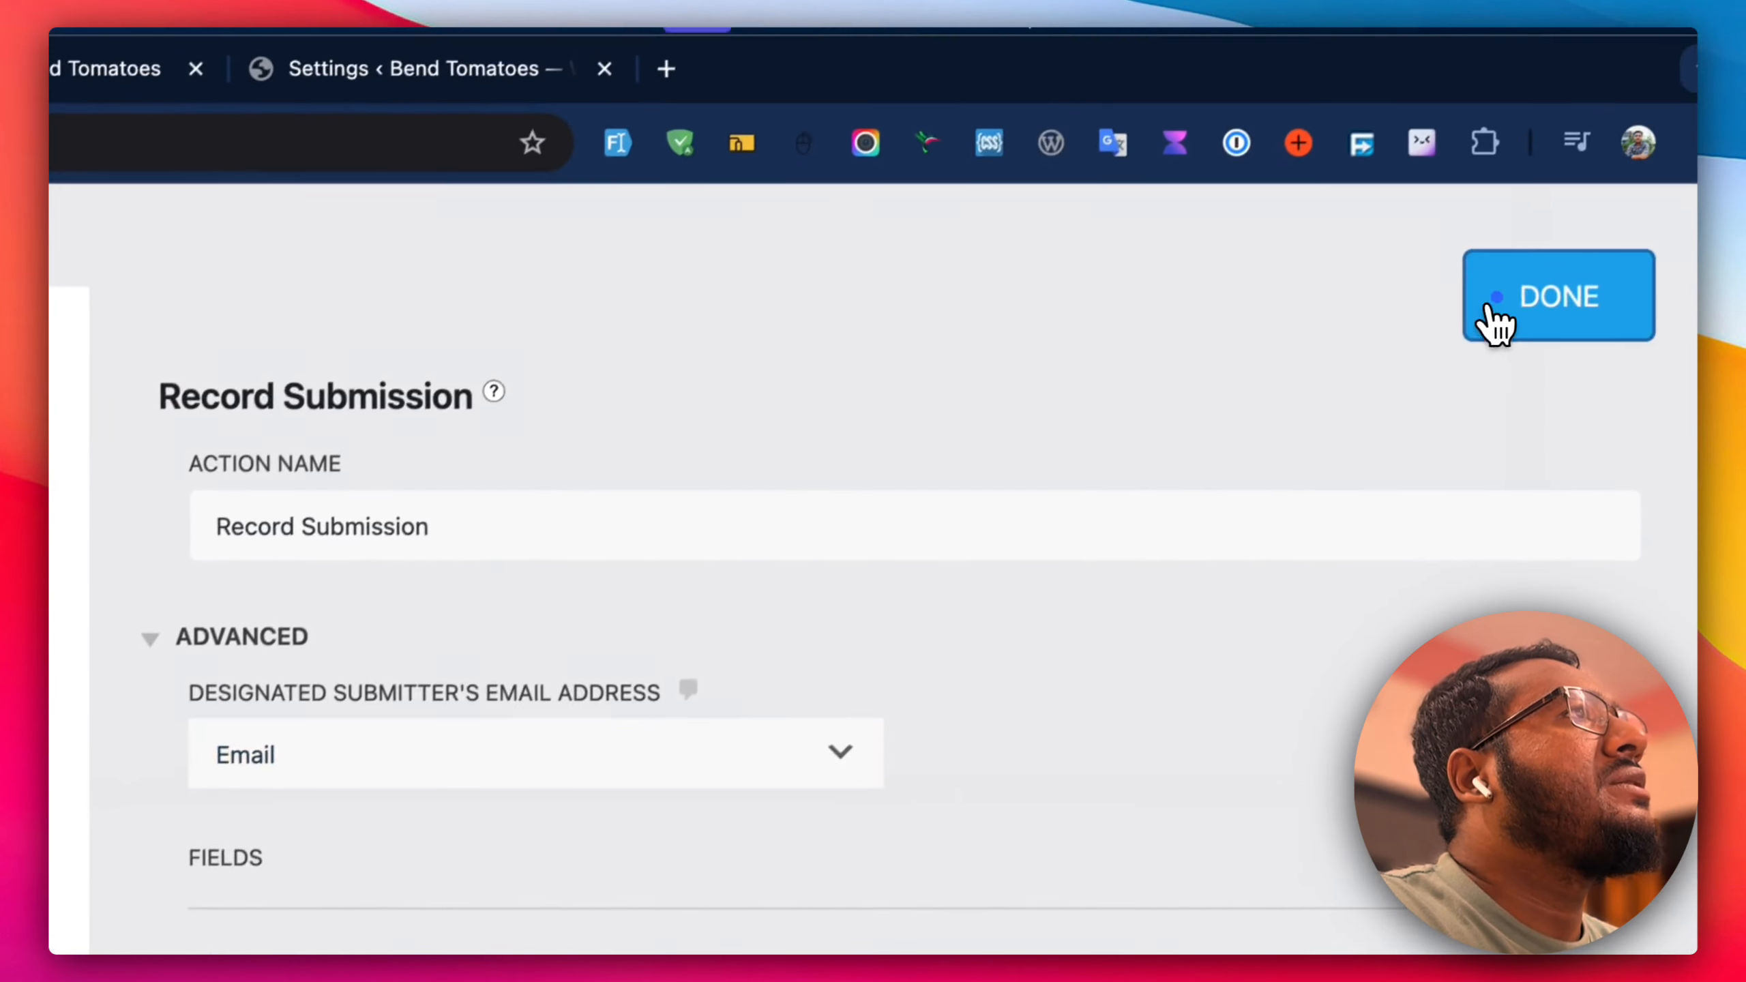
# Close Record Submission settings, publish the form from Advanced, and return to Form Fields.
pyautogui.click(1495, 323)
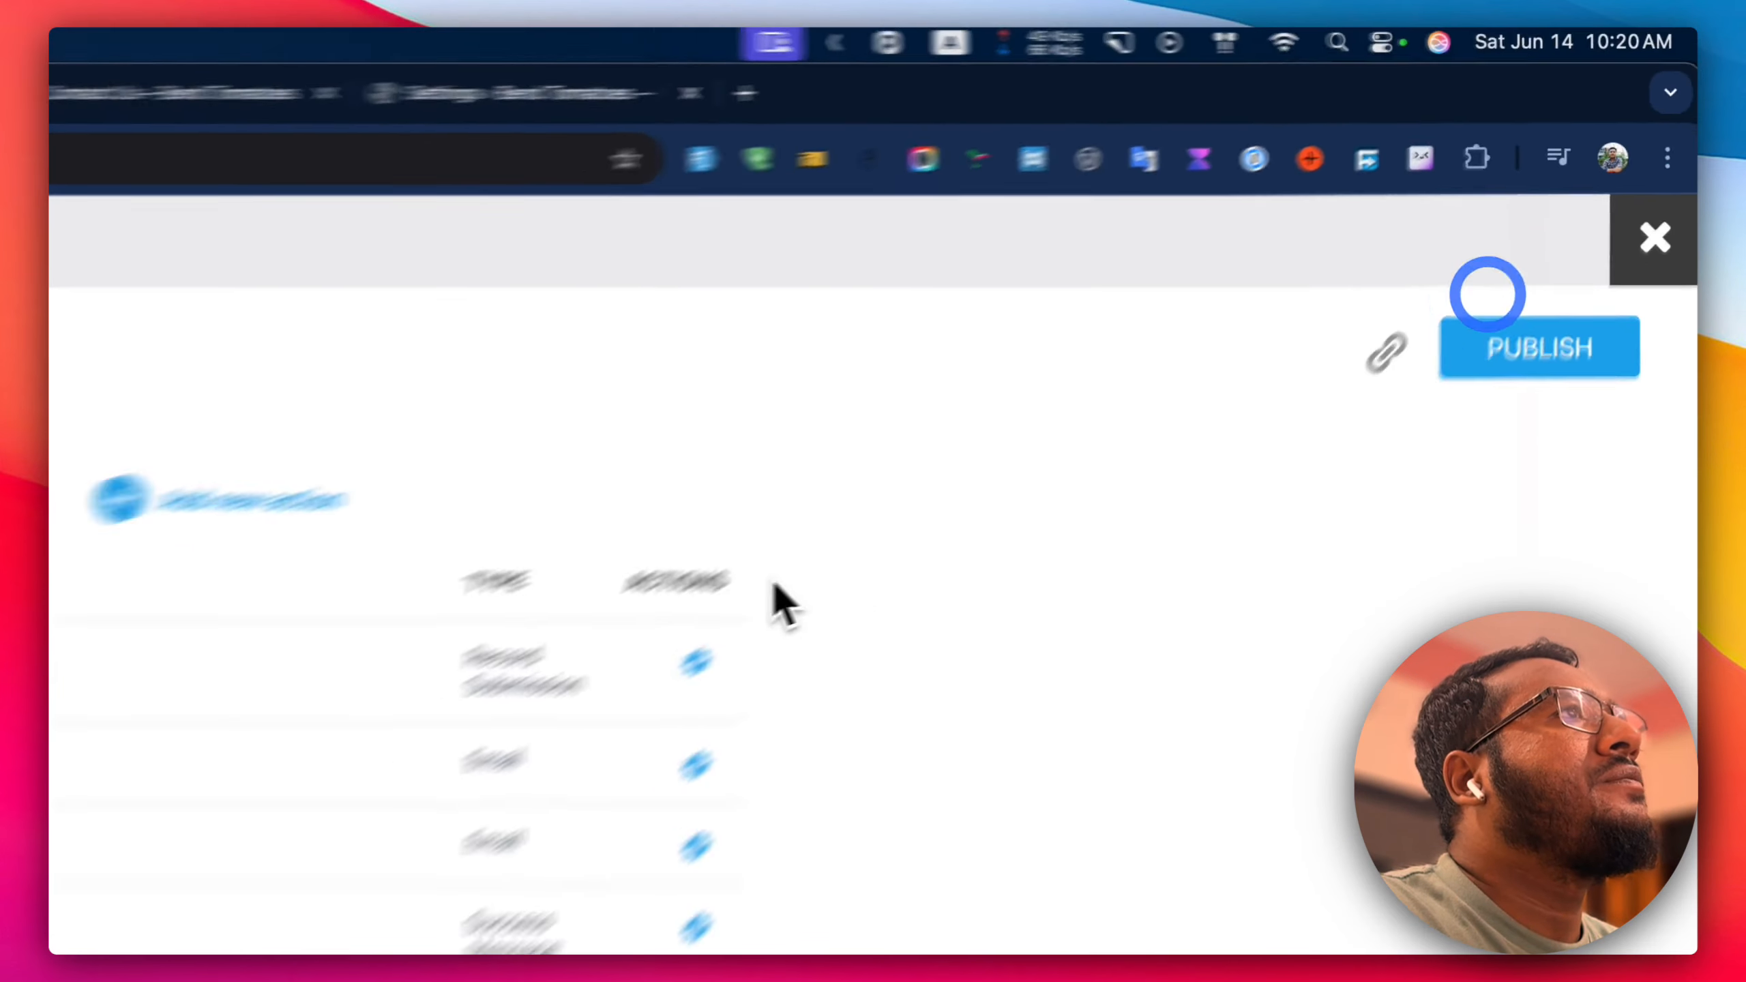
pyautogui.click(351, 217)
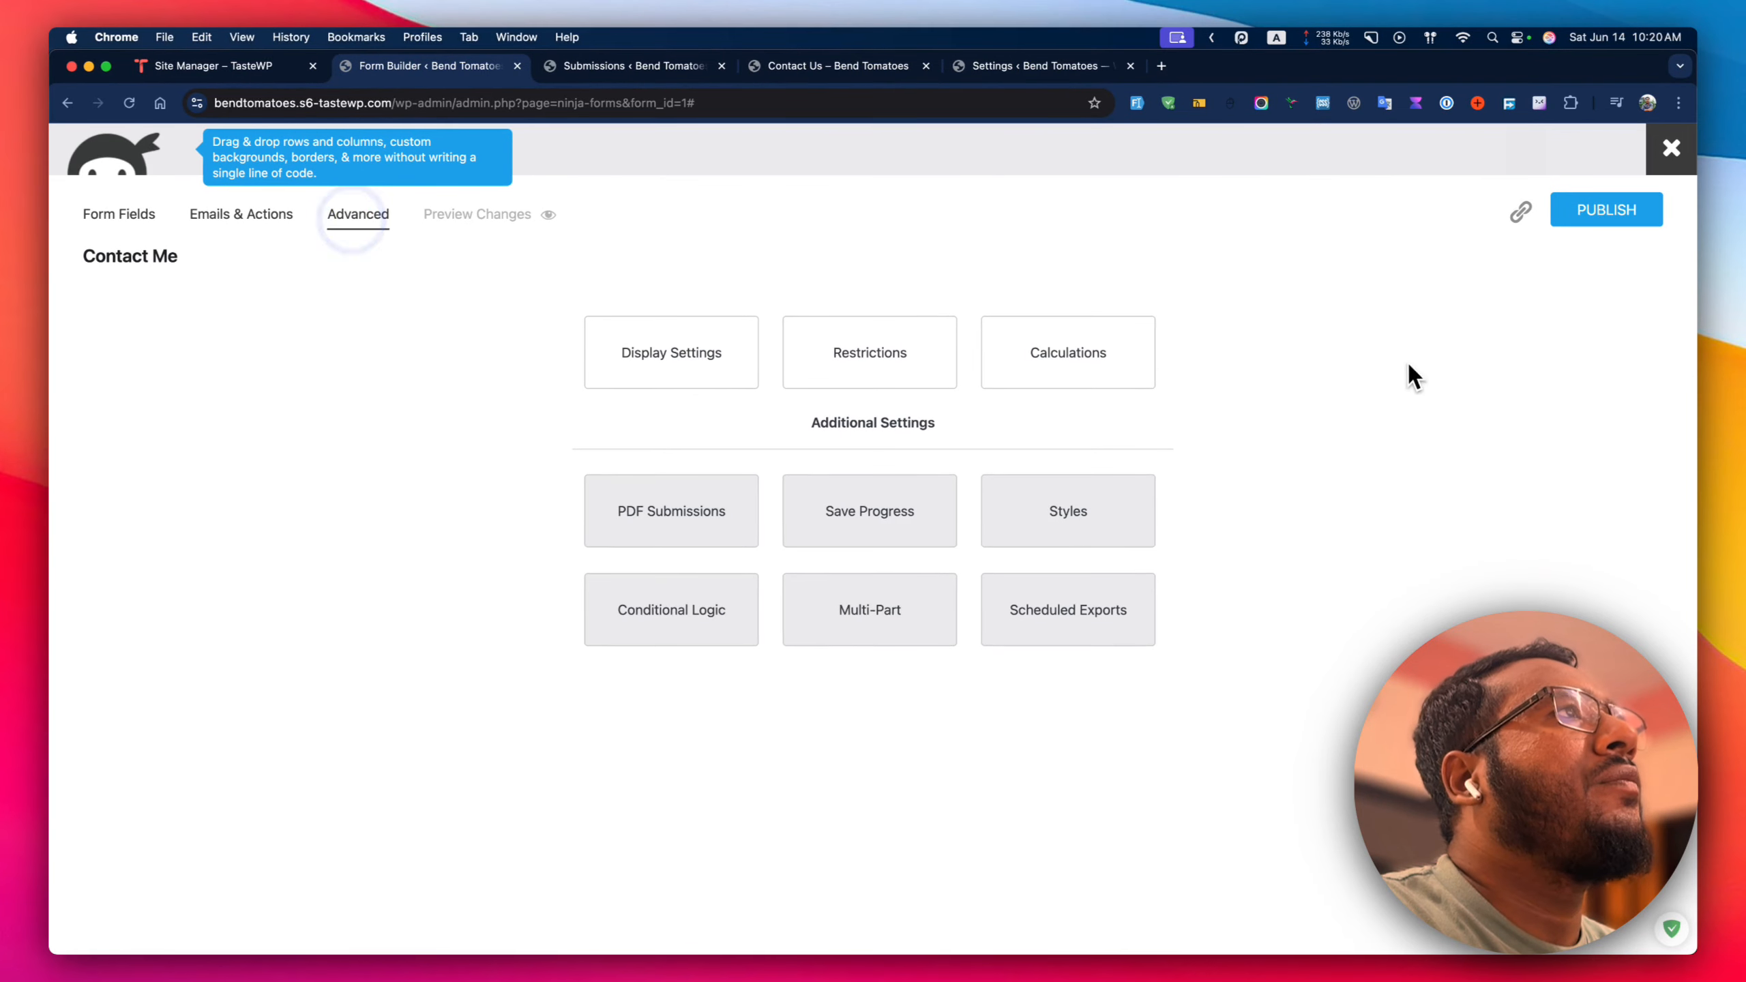
pyautogui.click(1627, 218)
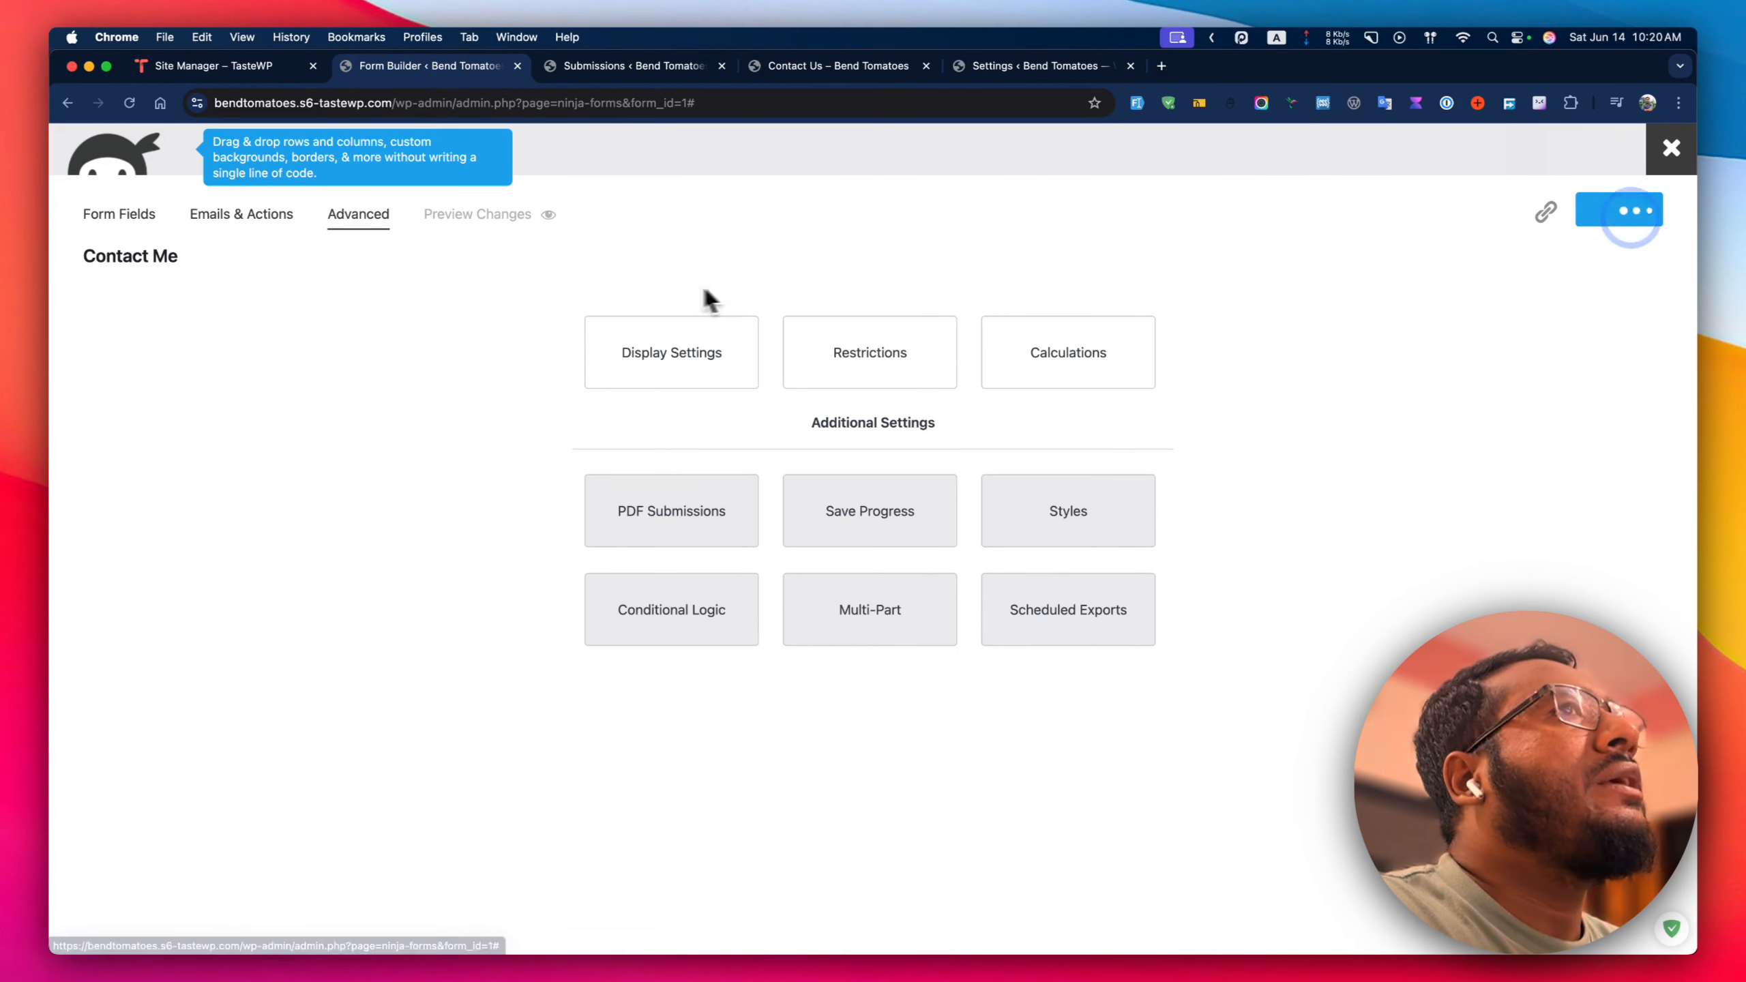
pyautogui.click(137, 215)
pyautogui.scroll(-7, 715, 496)
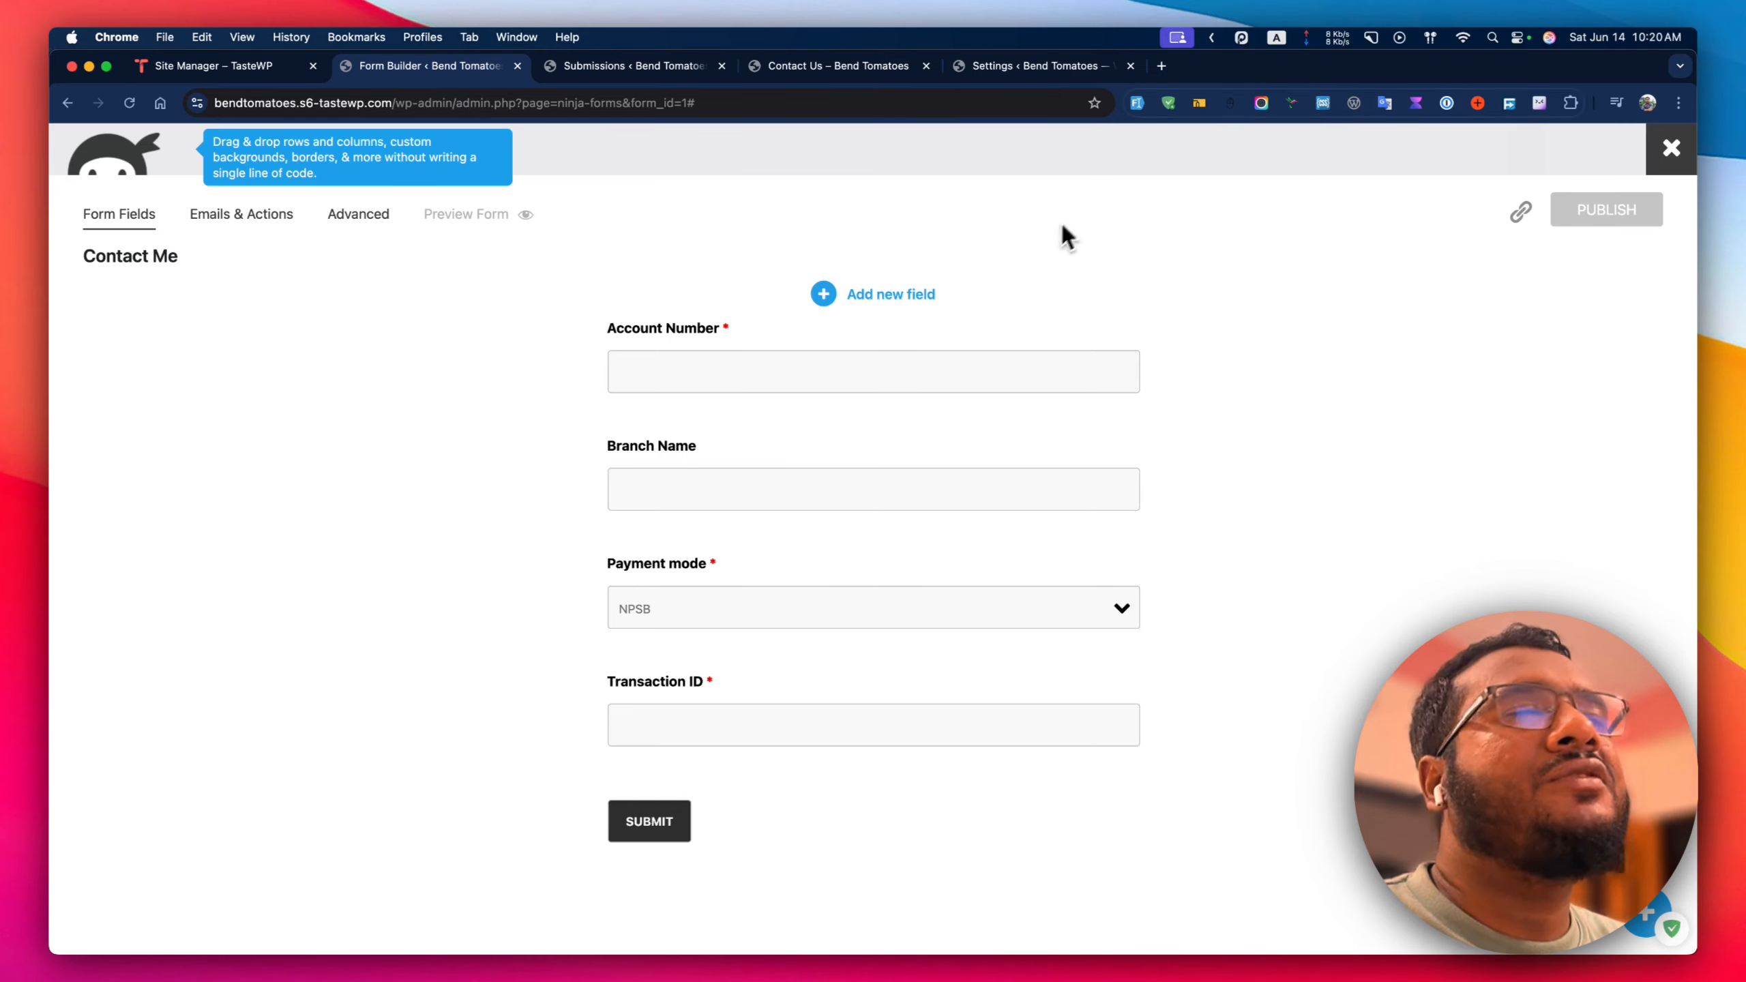
# View the $29 File Uploads add-on page, then return to the Contact Us success message.
pyautogui.click(1176, 63)
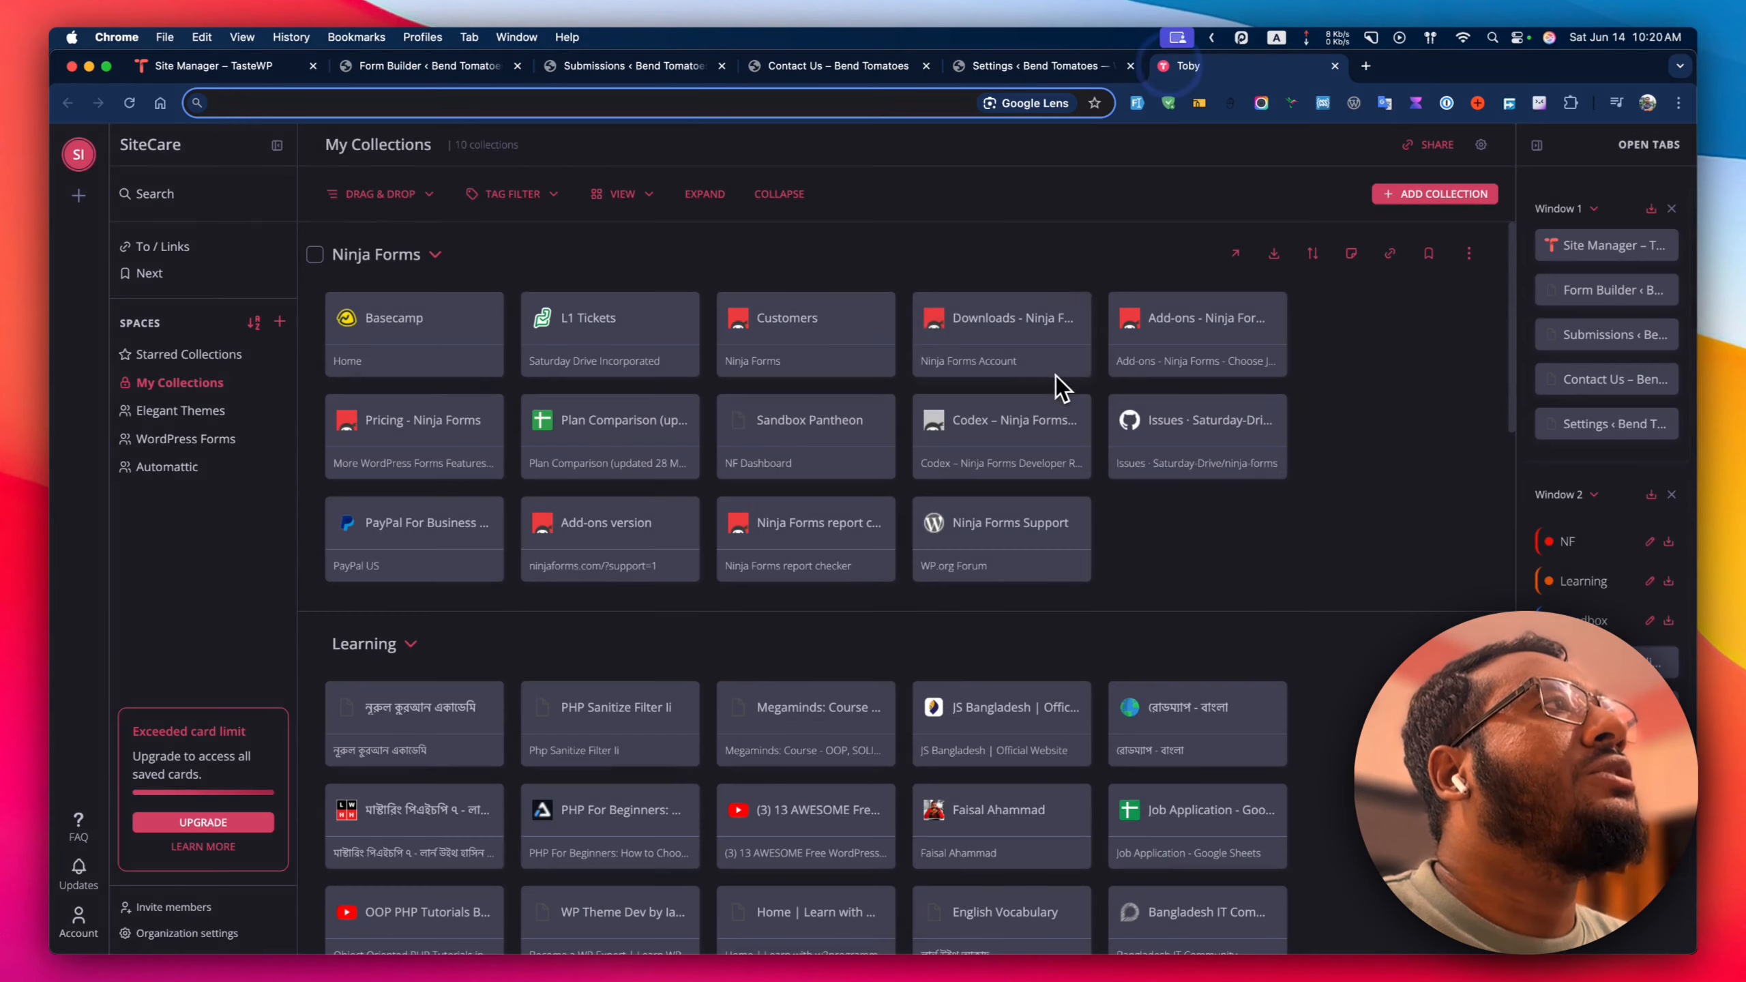
pyautogui.click(1238, 323)
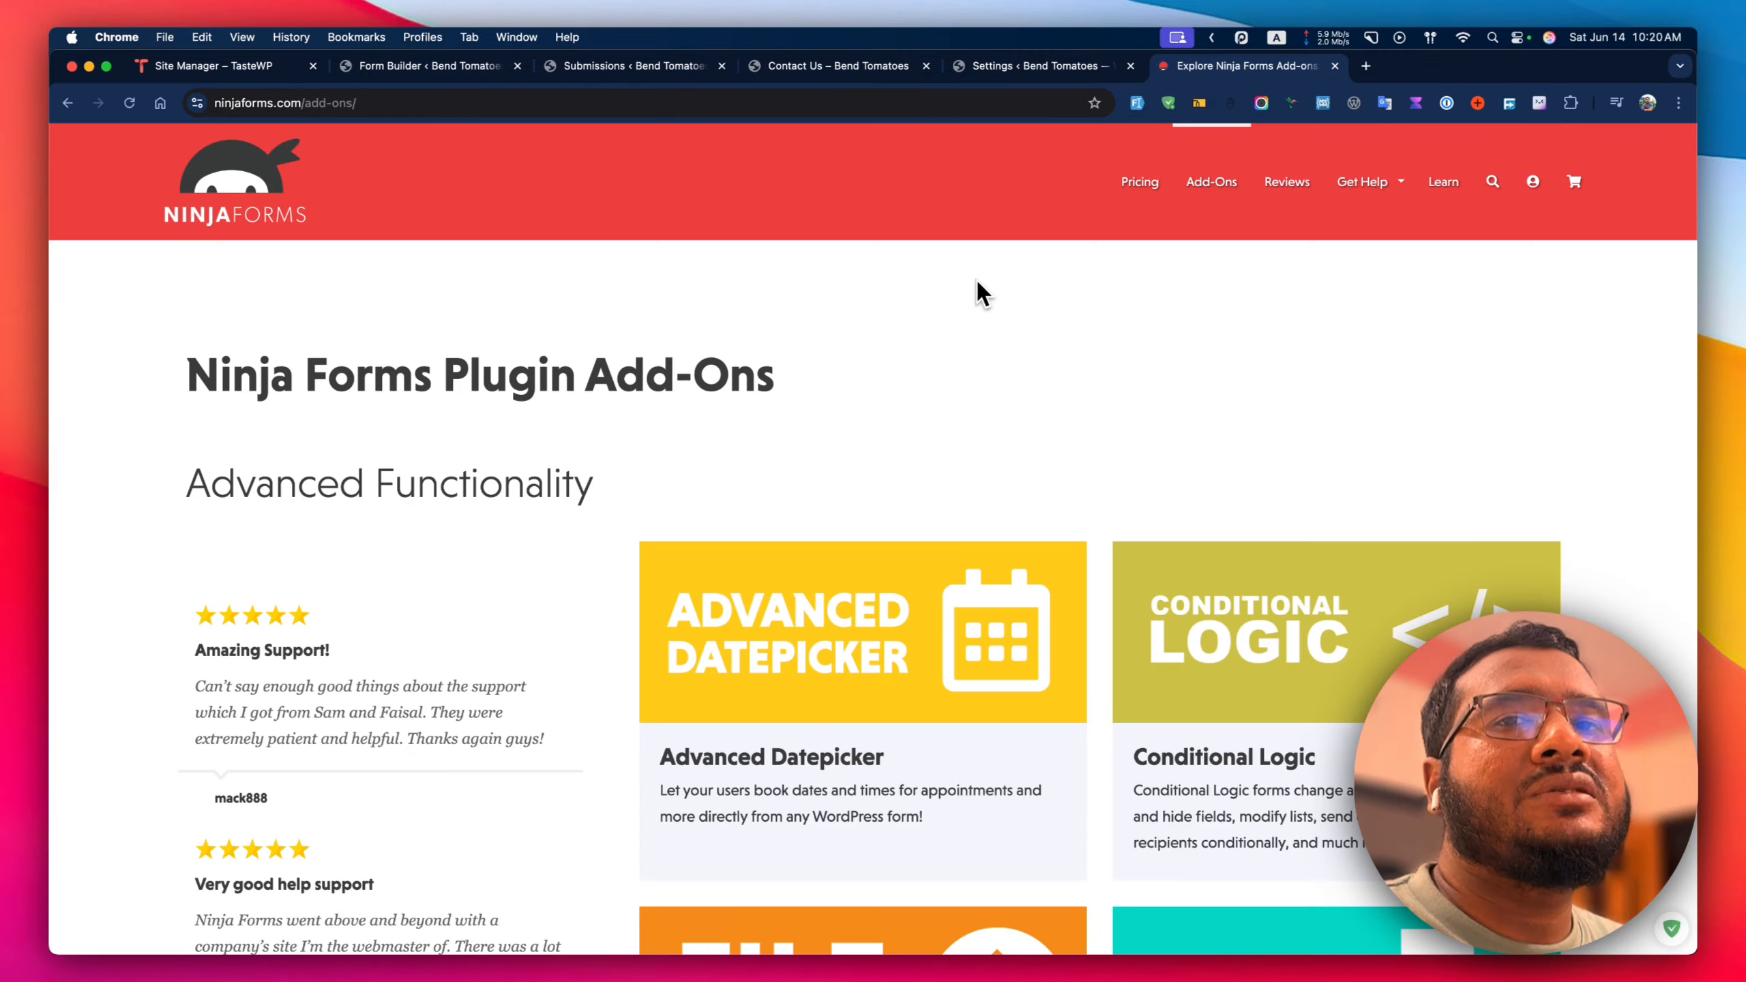
pyautogui.scroll(-5, 932, 502)
pyautogui.scroll(-5, 936, 509)
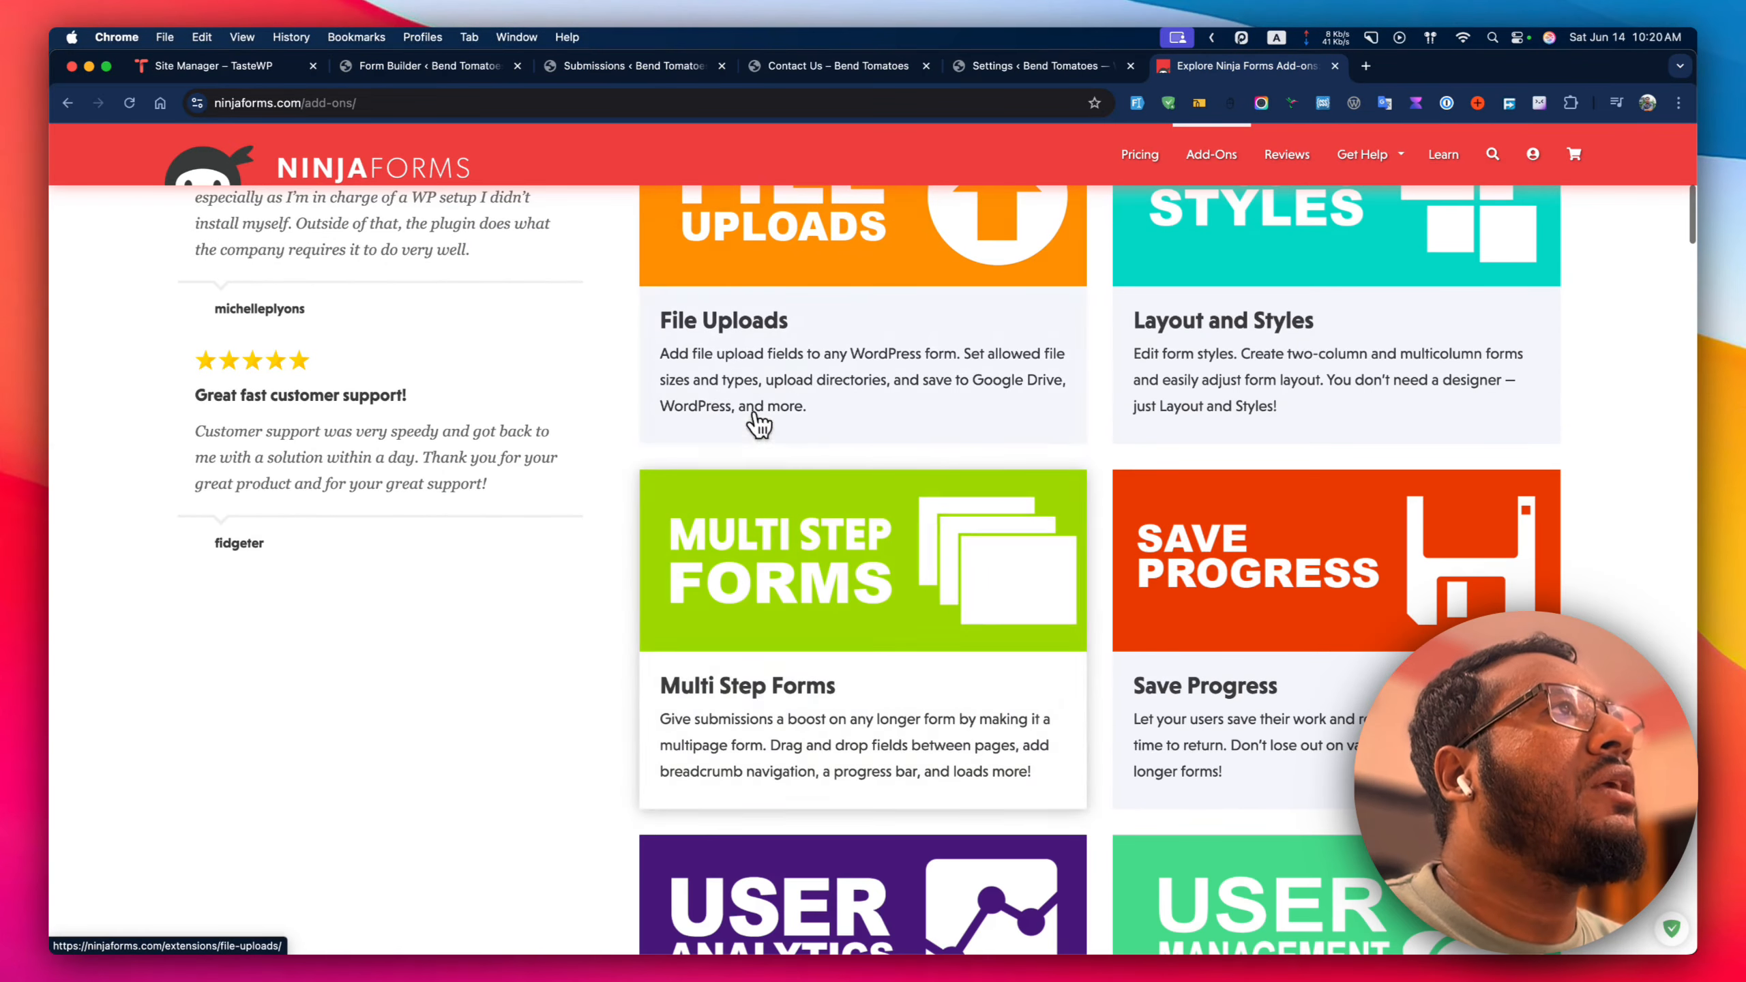
pyautogui.click(767, 375)
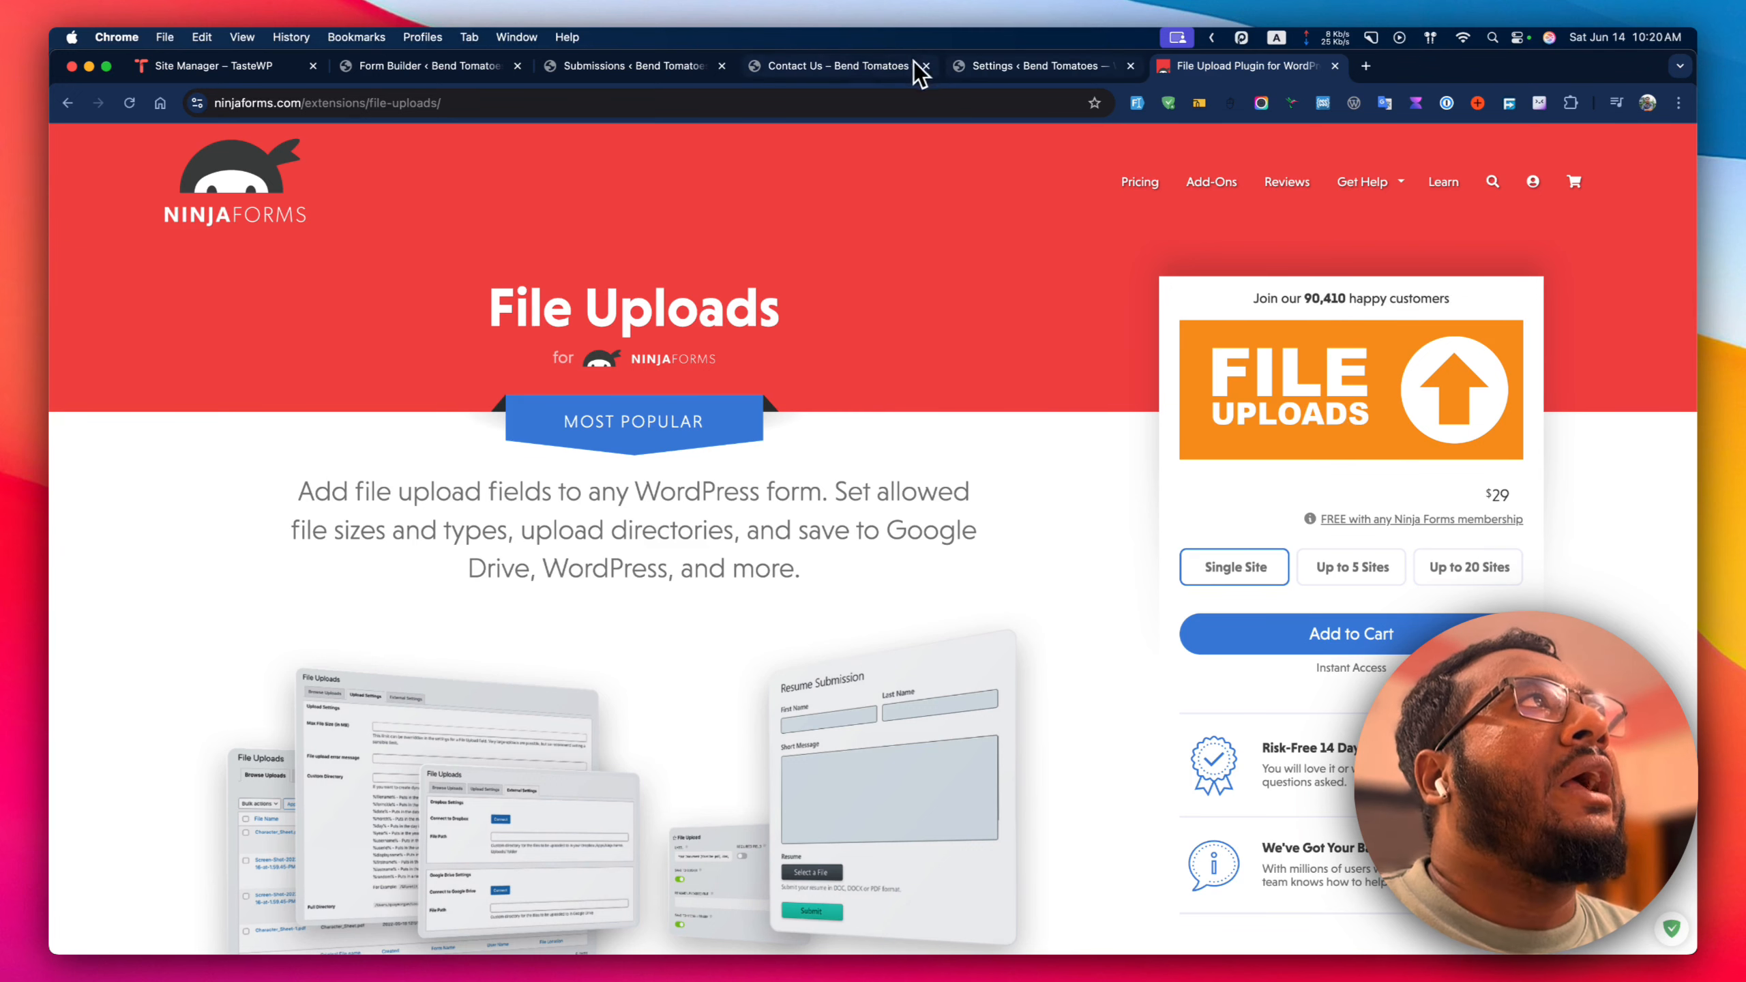
pyautogui.click(860, 66)
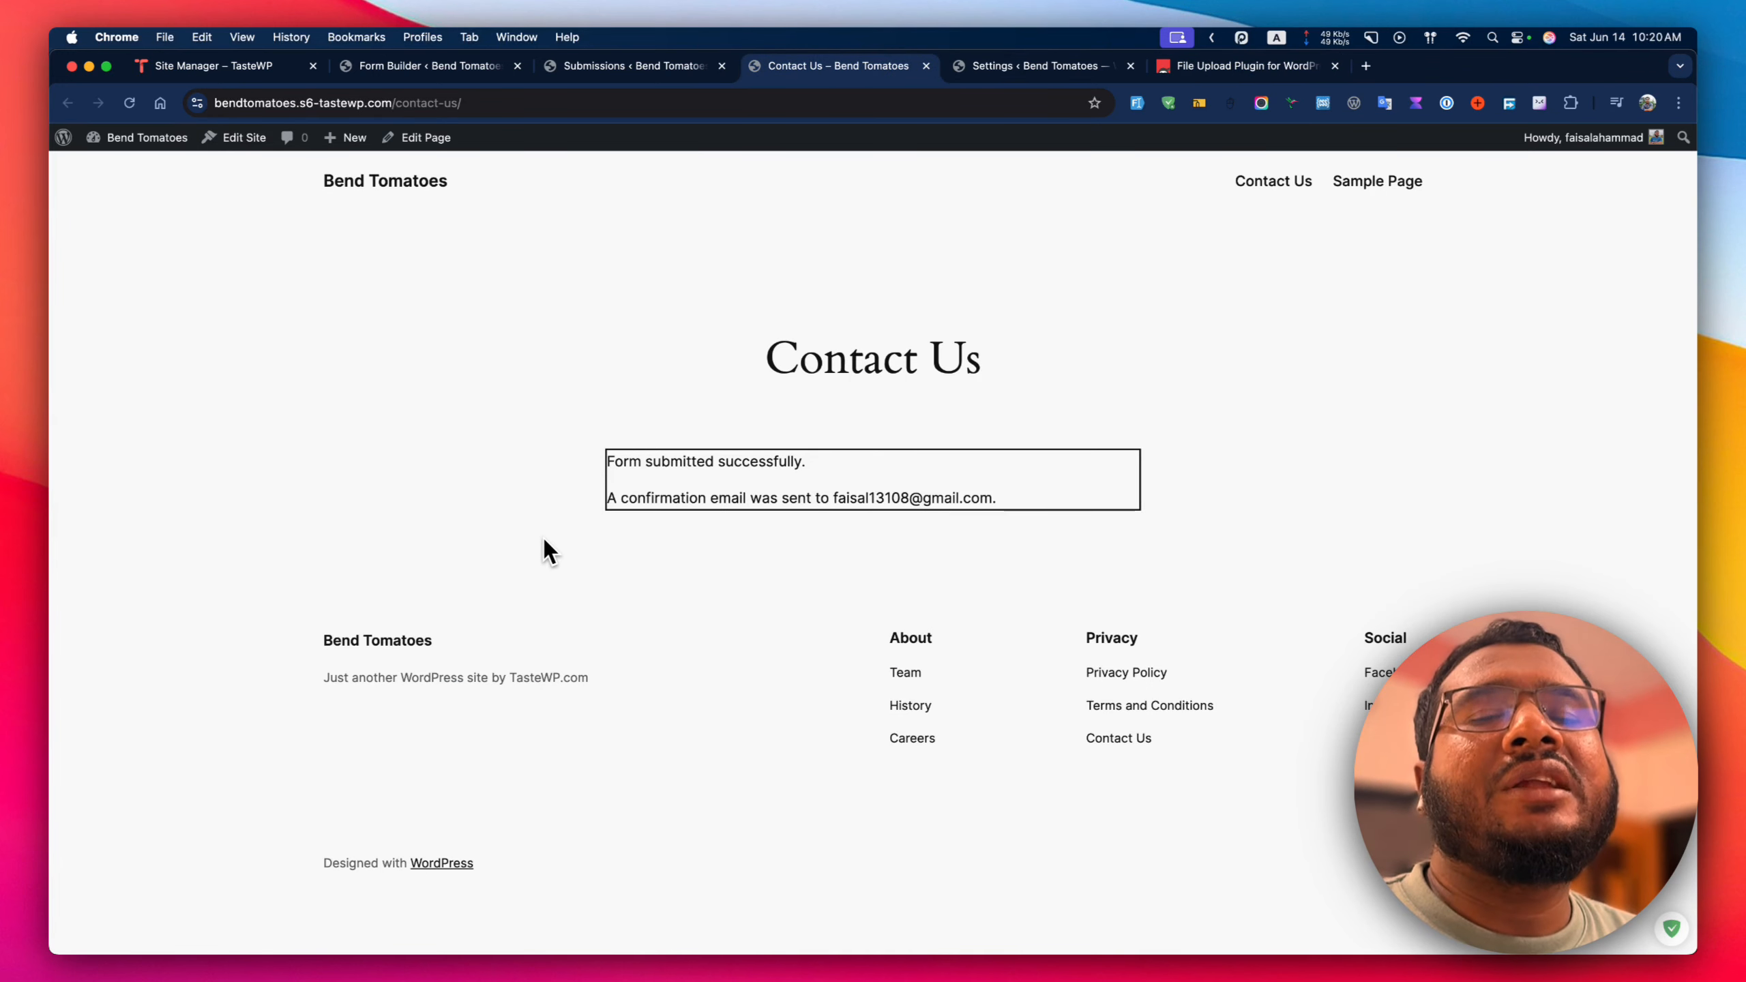